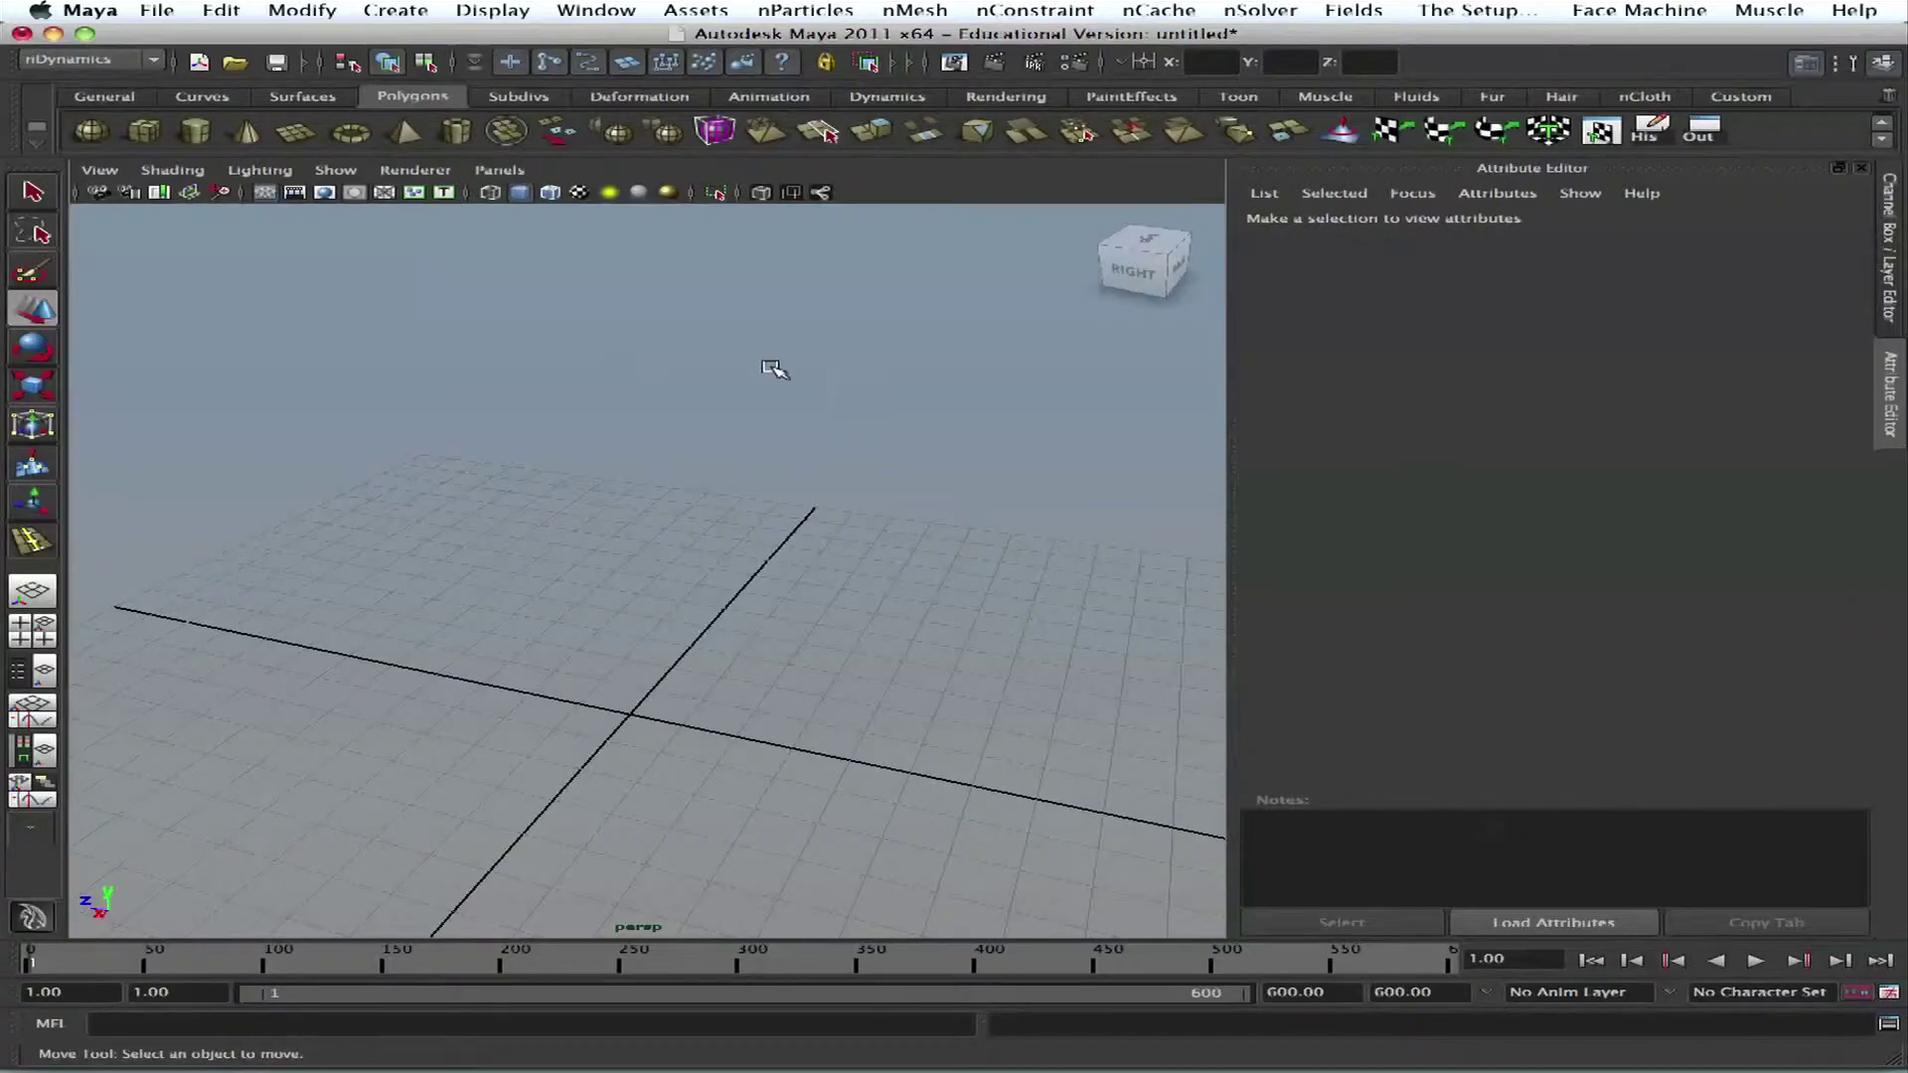
Step: Show the Fluids tools and switch to the Dynamics menu set
{"action": "left_click_drag", "start_coordinate": [718, 546], "coordinate": [736, 498], "text": "alt"}
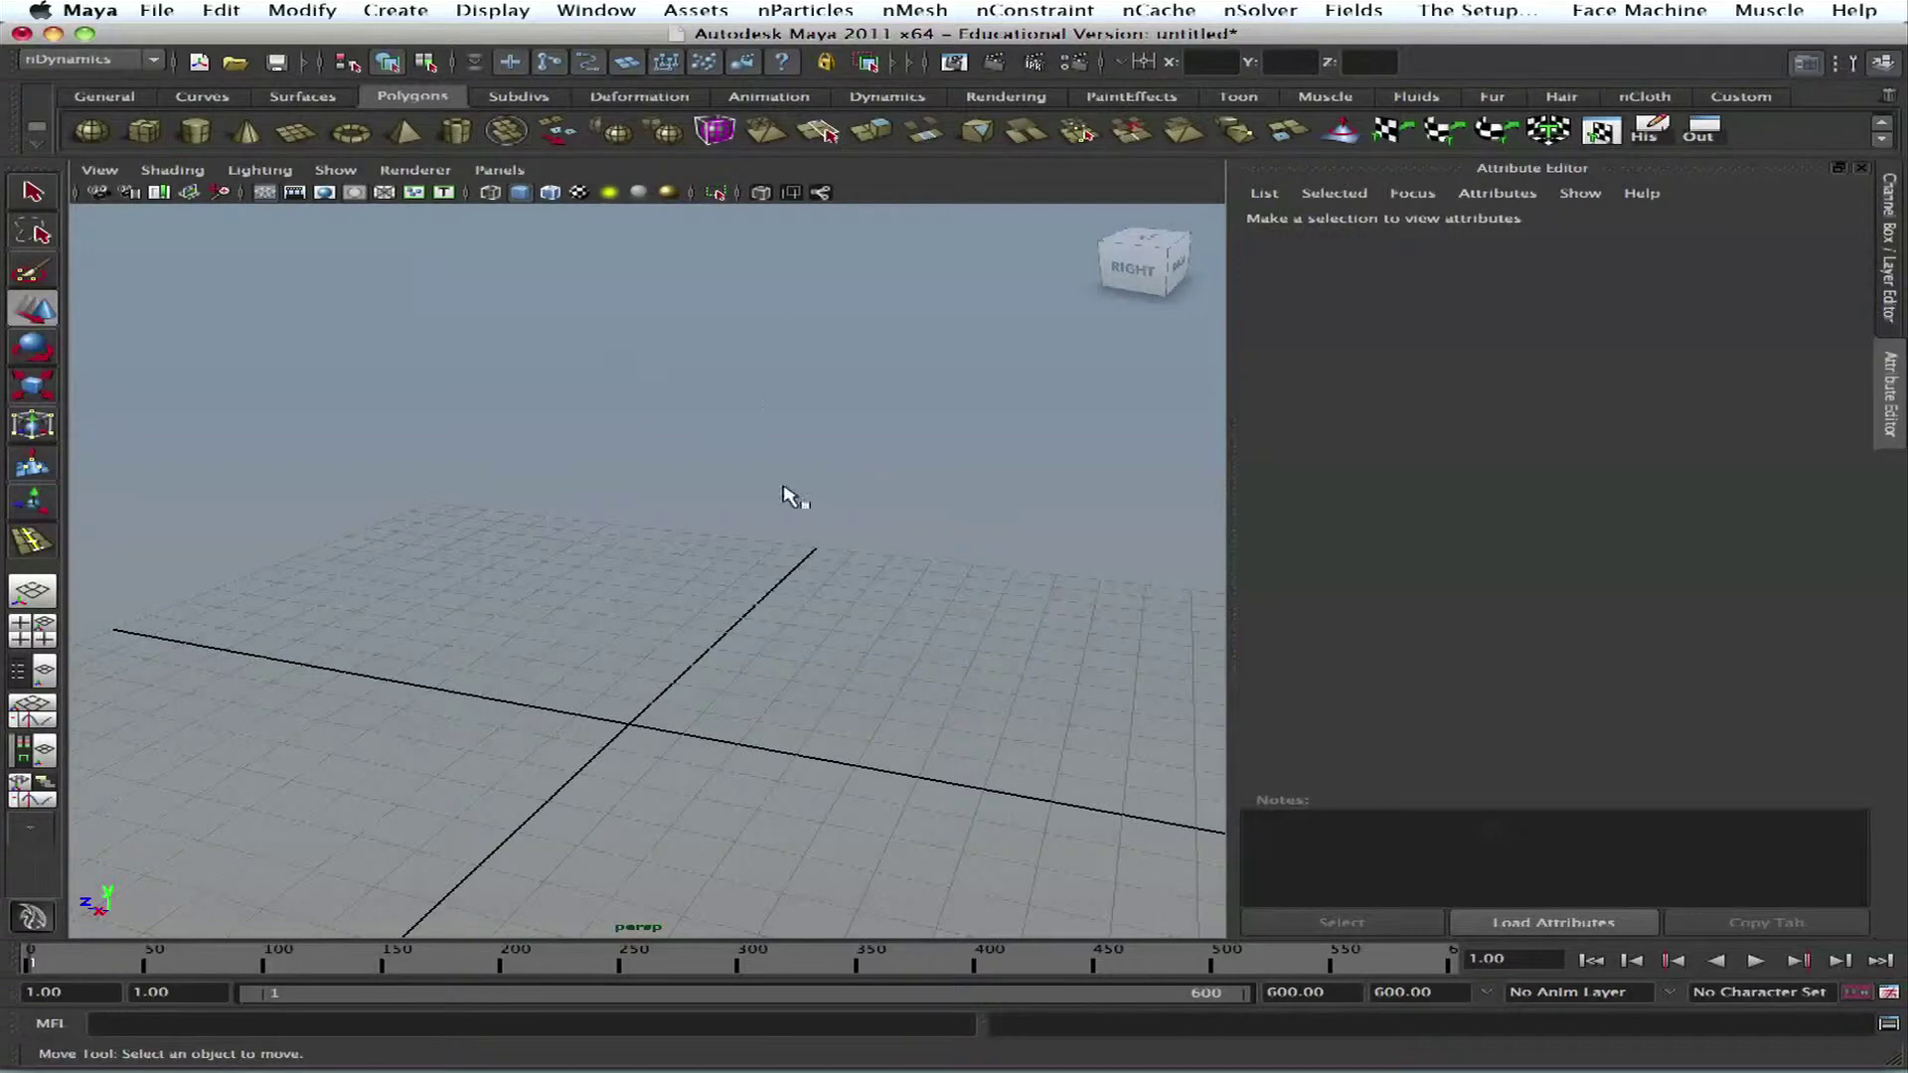
{"action": "left_click_drag", "start_coordinate": [788, 498], "coordinate": [702, 392], "text": "alt"}
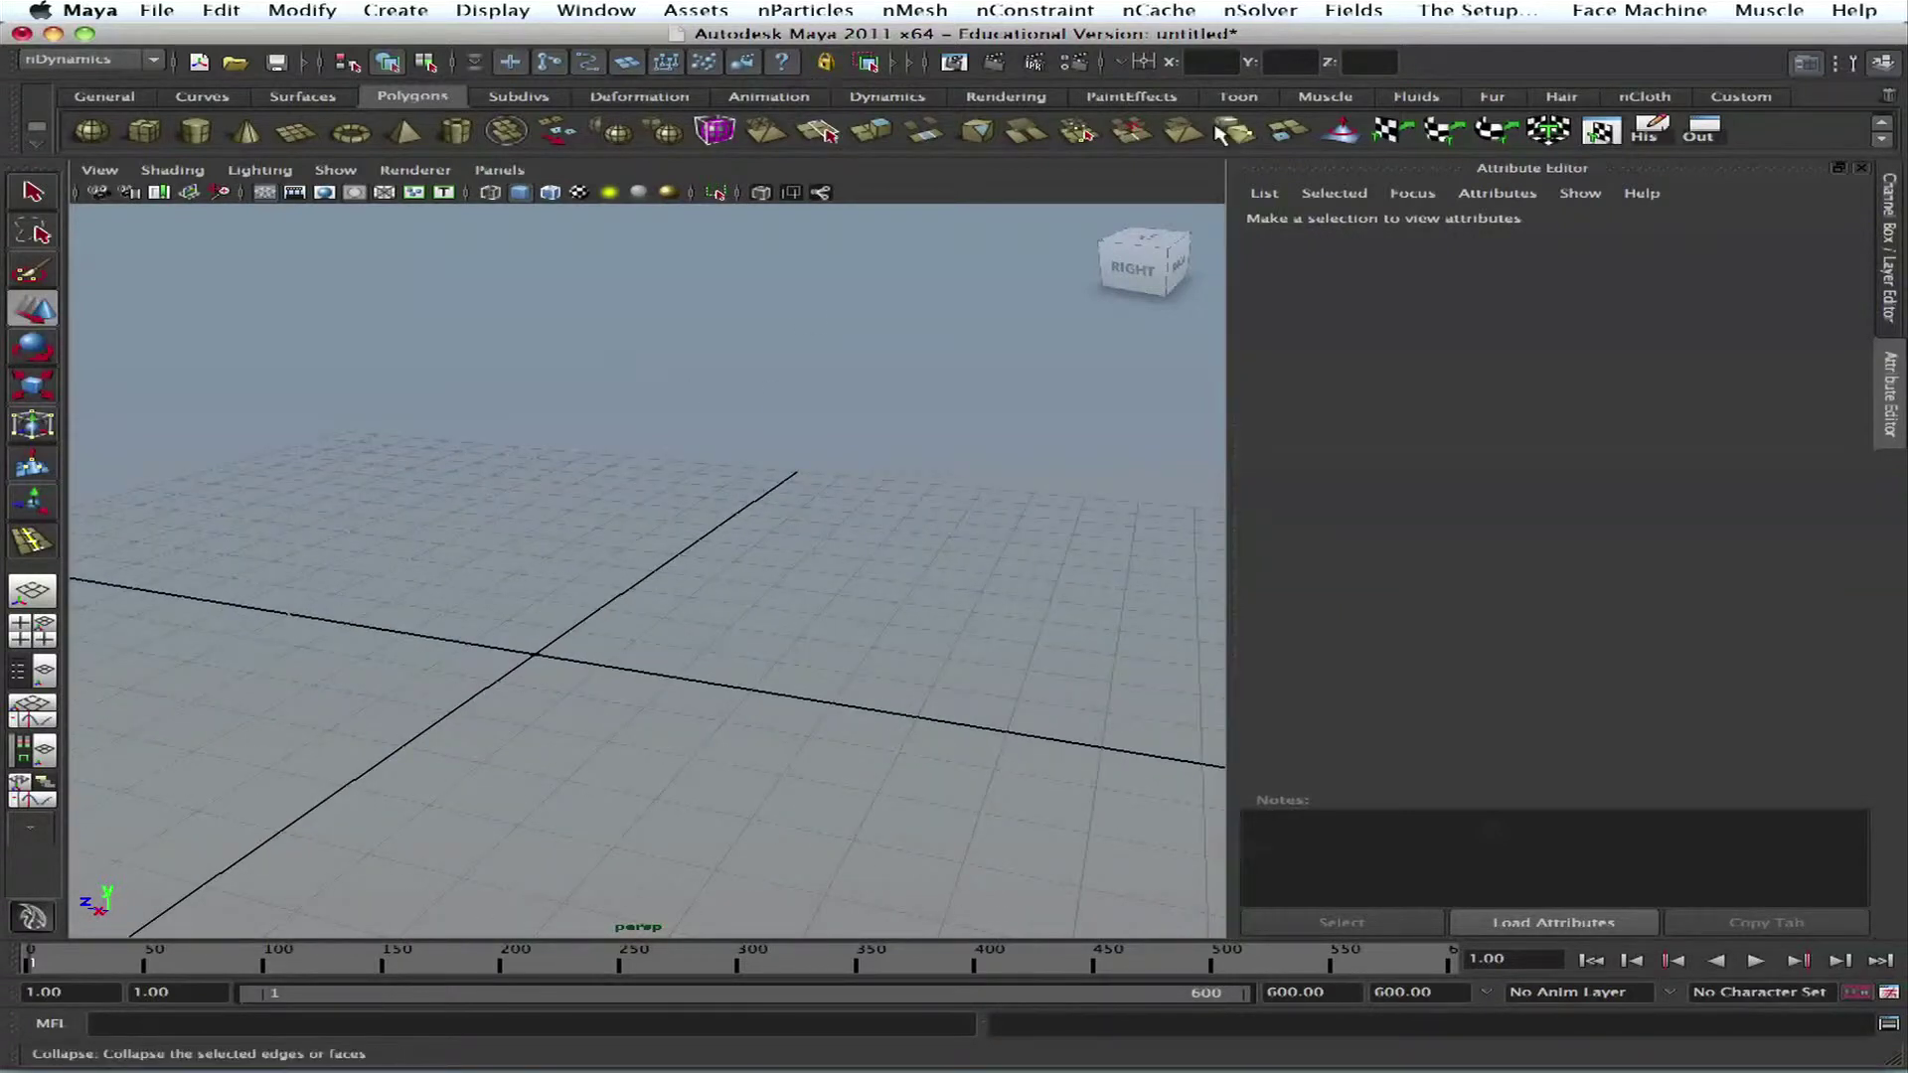
{"action": "left_click", "coordinate": [1441, 98]}
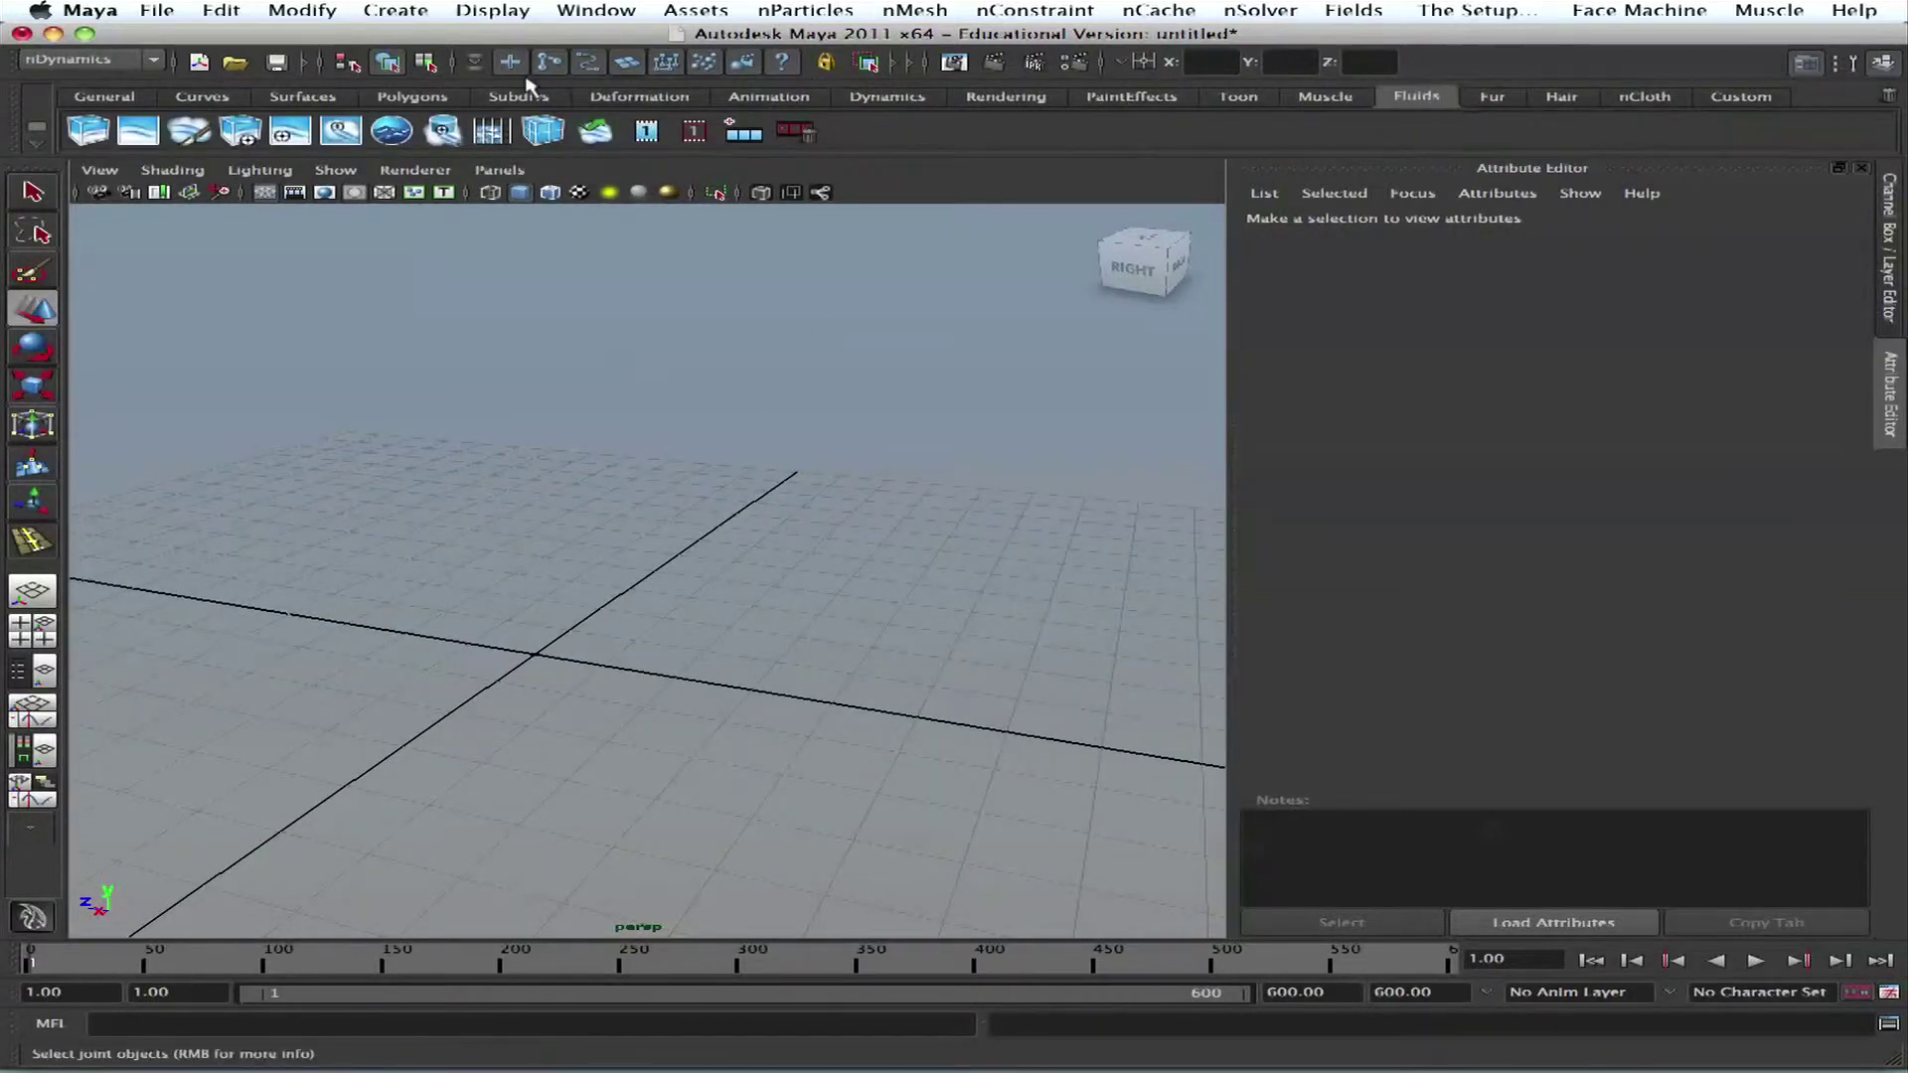
{"action": "left_click", "coordinate": [94, 59]}
{"action": "left_click", "coordinate": [60, 126]}
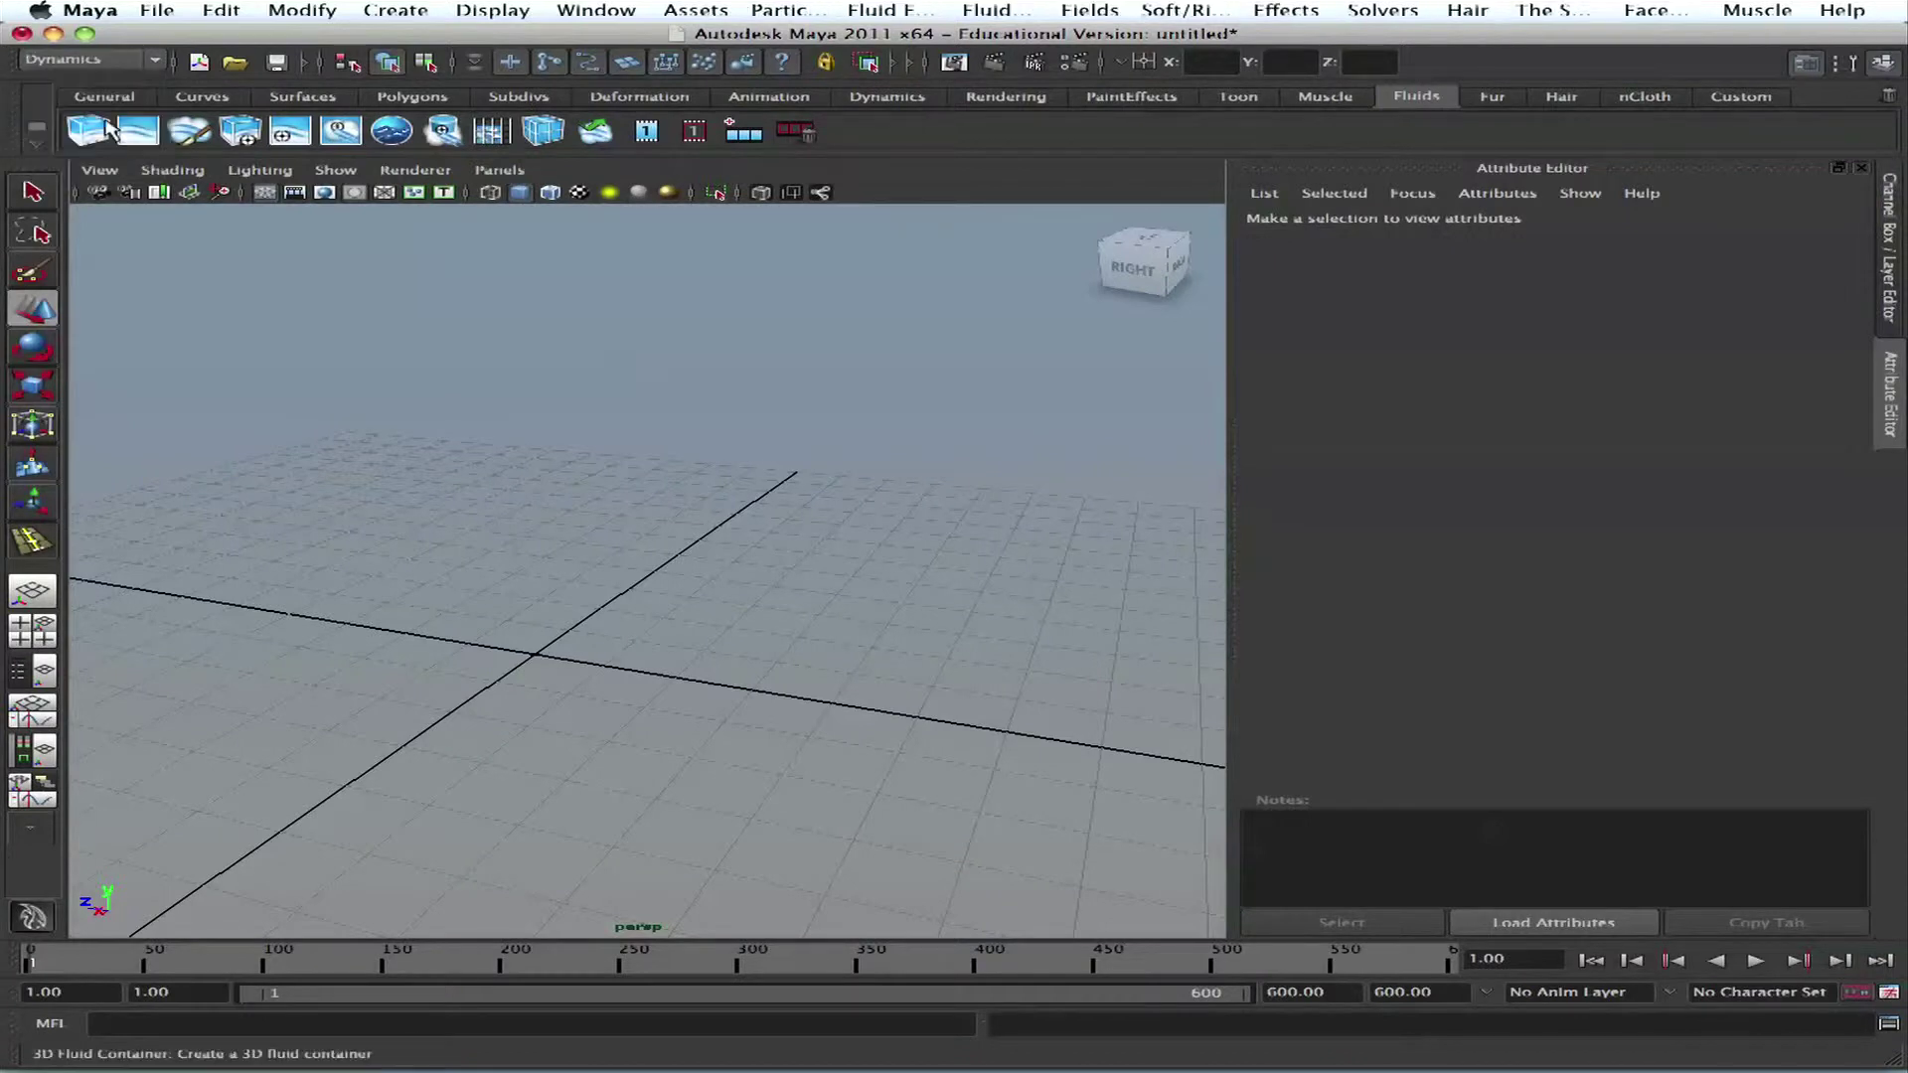
{"action": "left_click", "coordinate": [988, 10]}
{"action": "mouse_move", "coordinate": [919, 8]}
{"action": "left_click", "coordinate": [850, 7]}
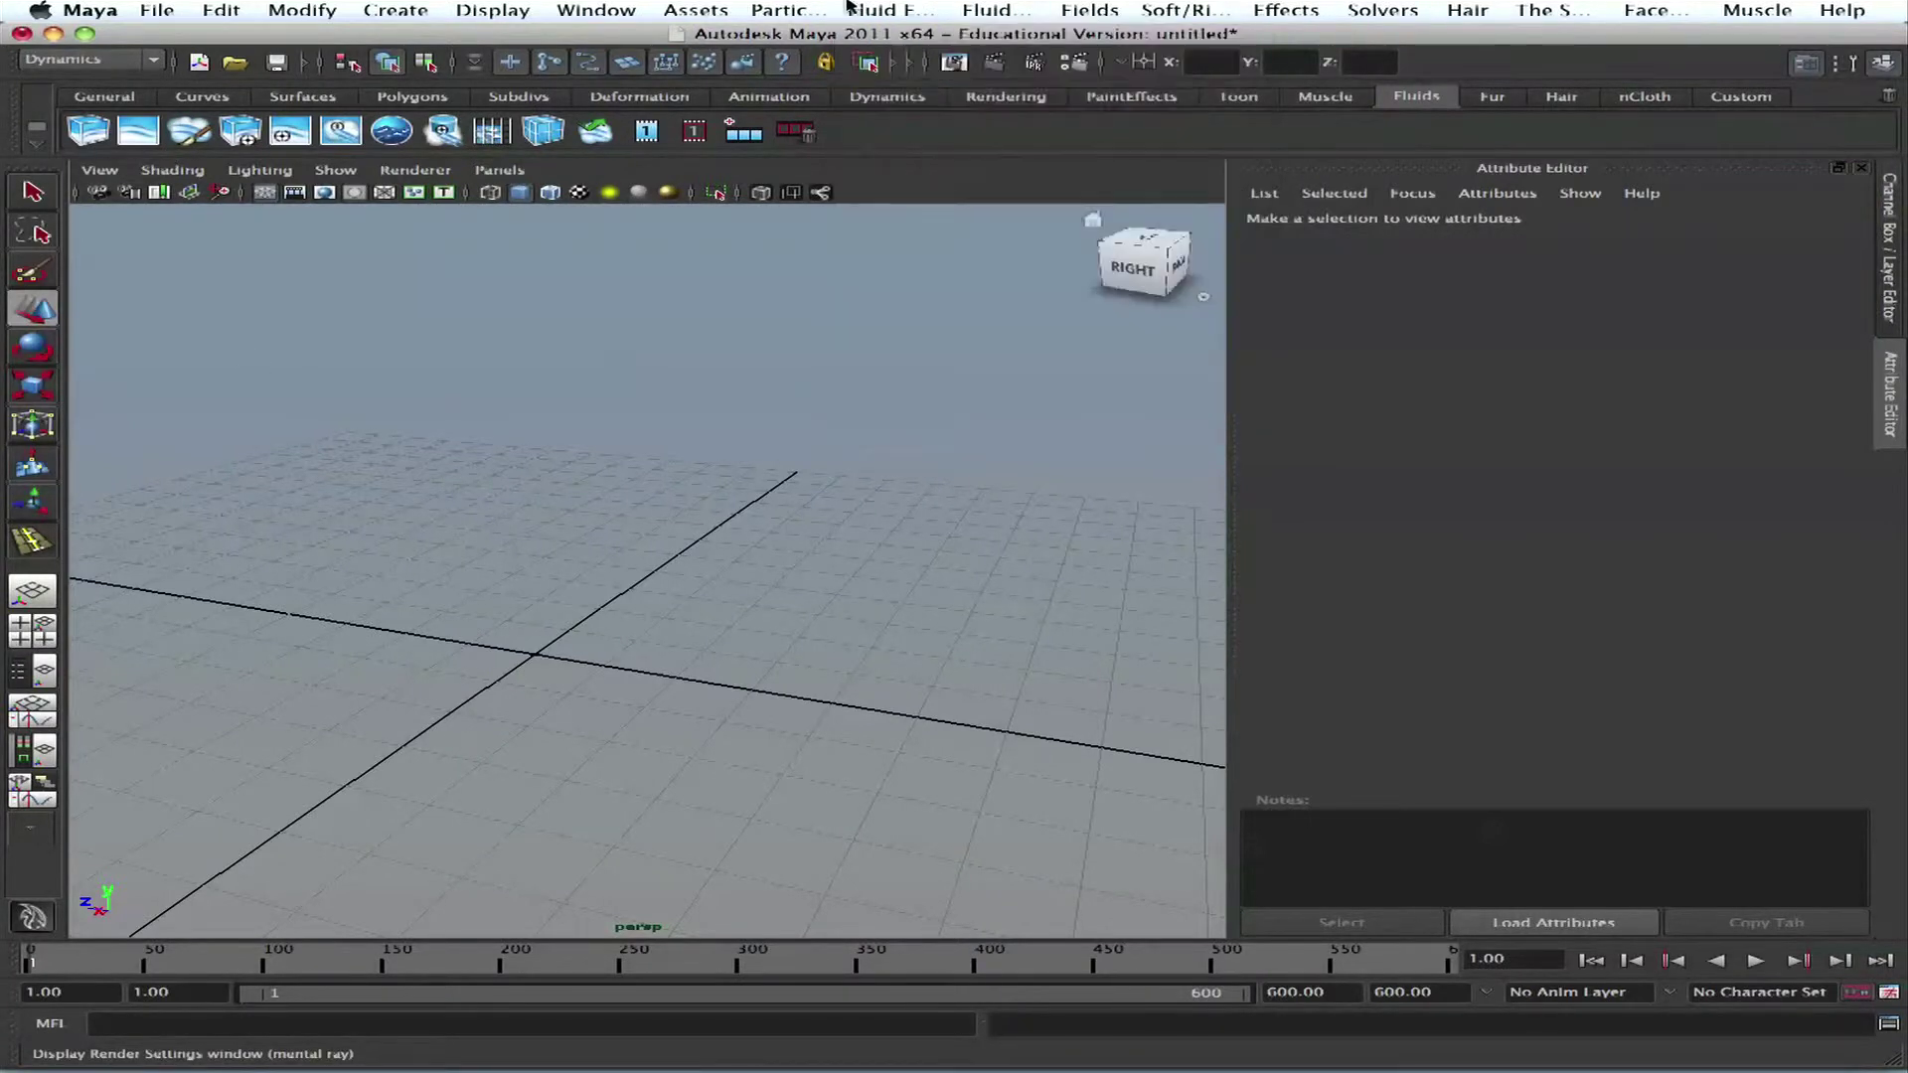
Step: Create a 2D fluid container with an emitter and delete it again
{"action": "left_click_drag", "start_coordinate": [640, 574], "coordinate": [638, 599], "text": "alt"}
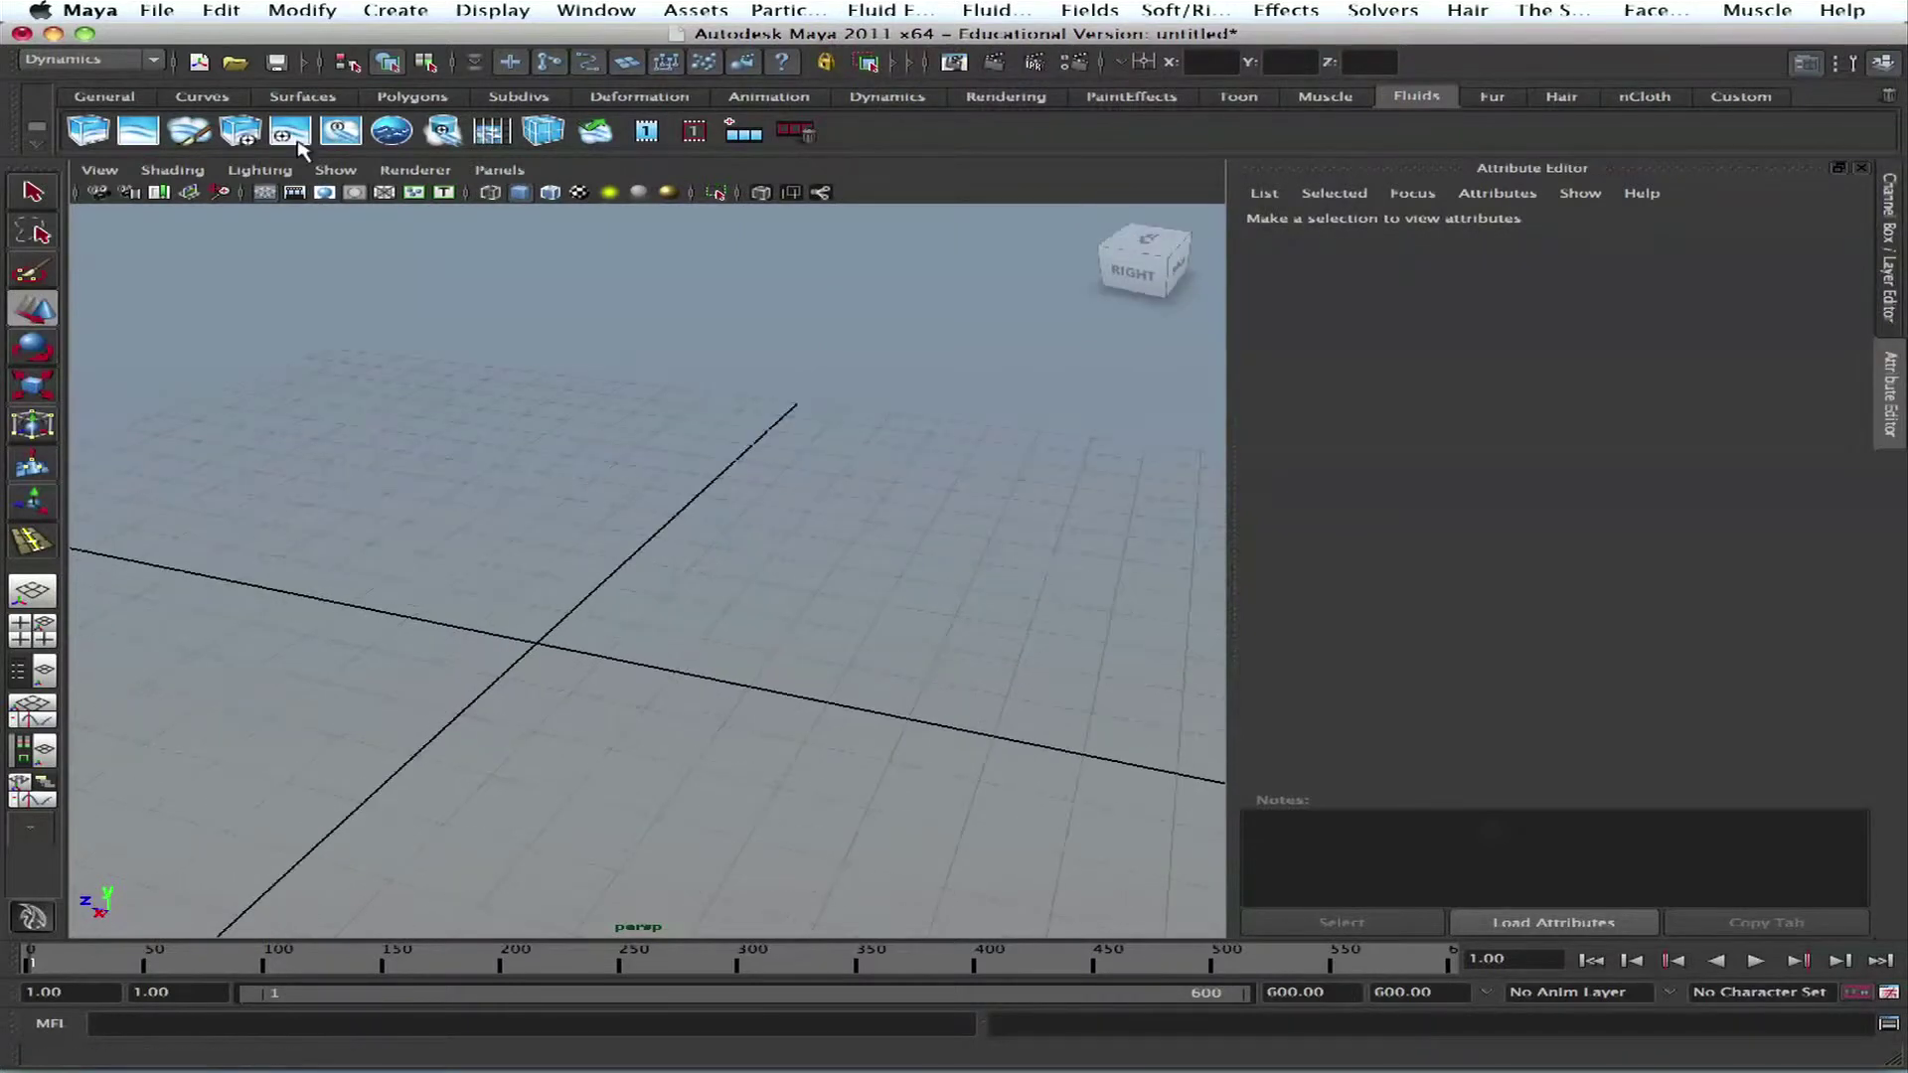
{"action": "left_click", "coordinate": [294, 145]}
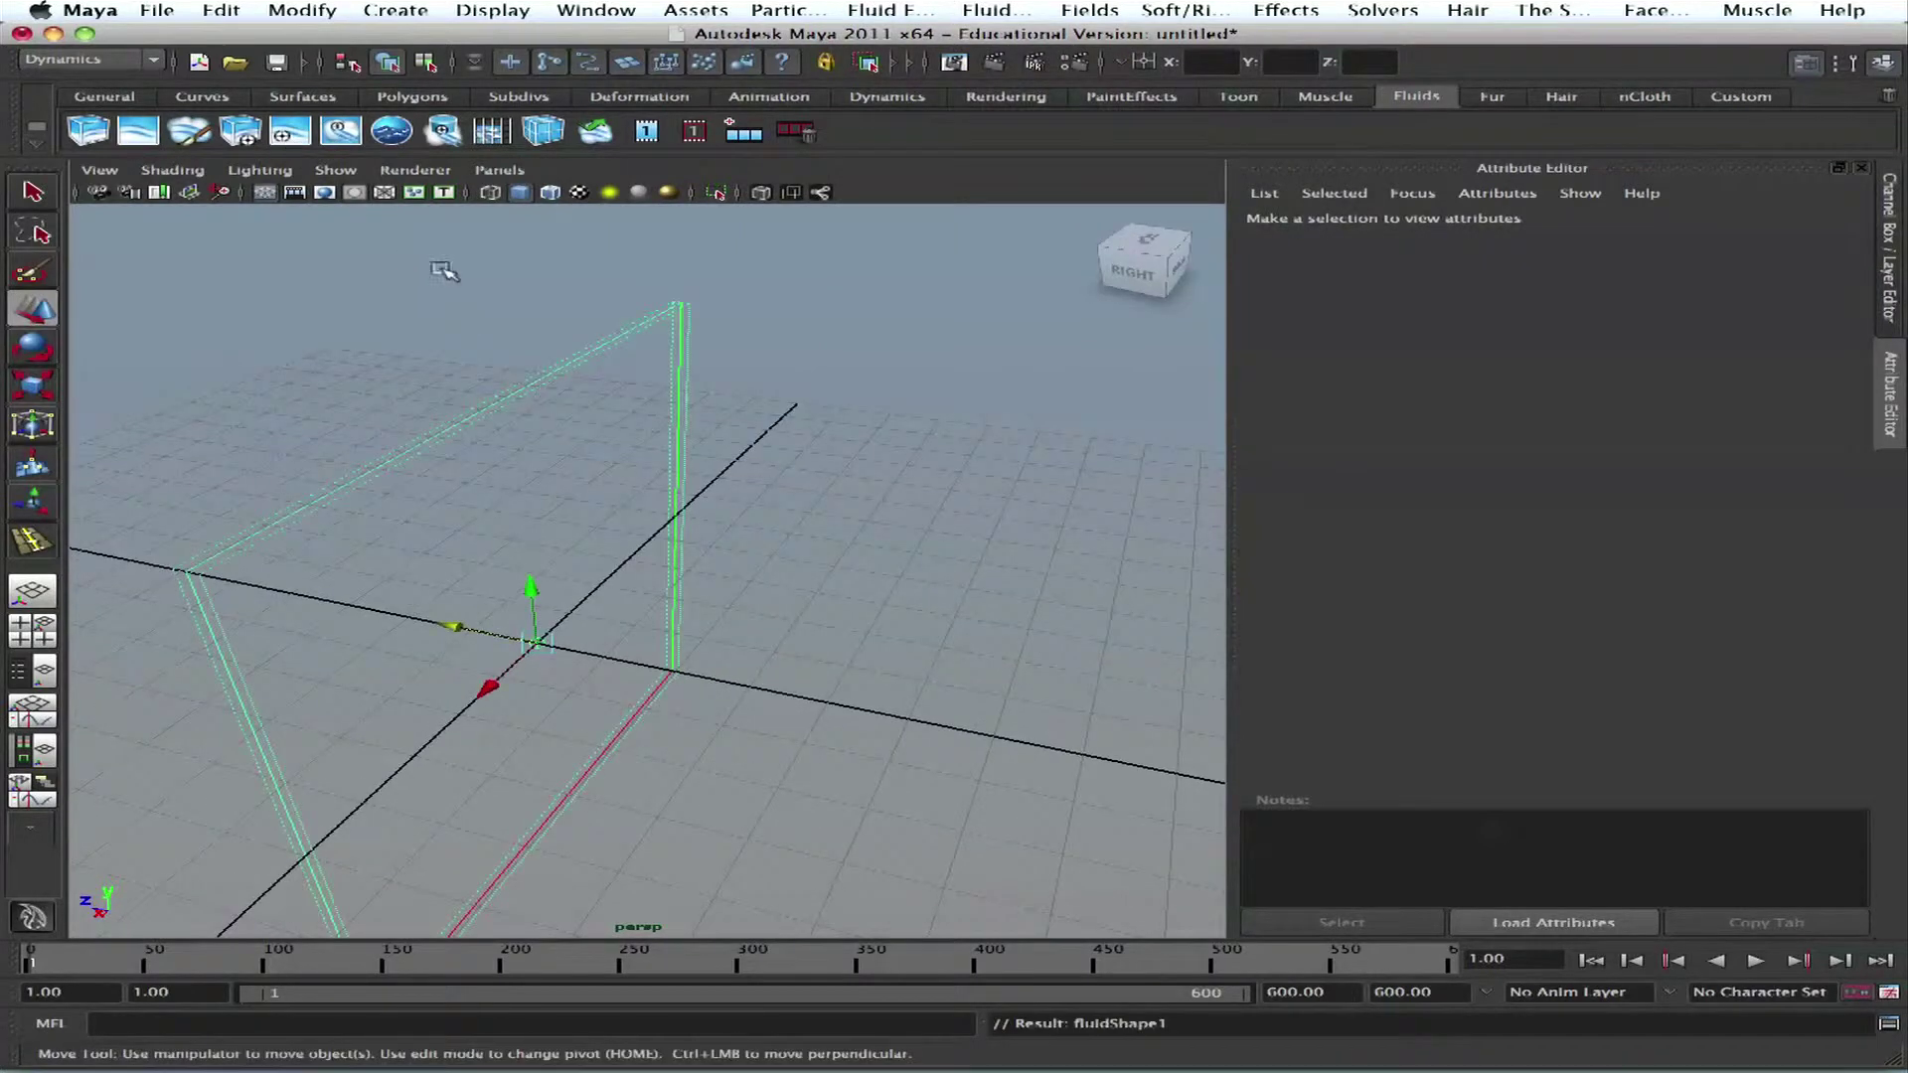
{"action": "key", "text": "Delete"}
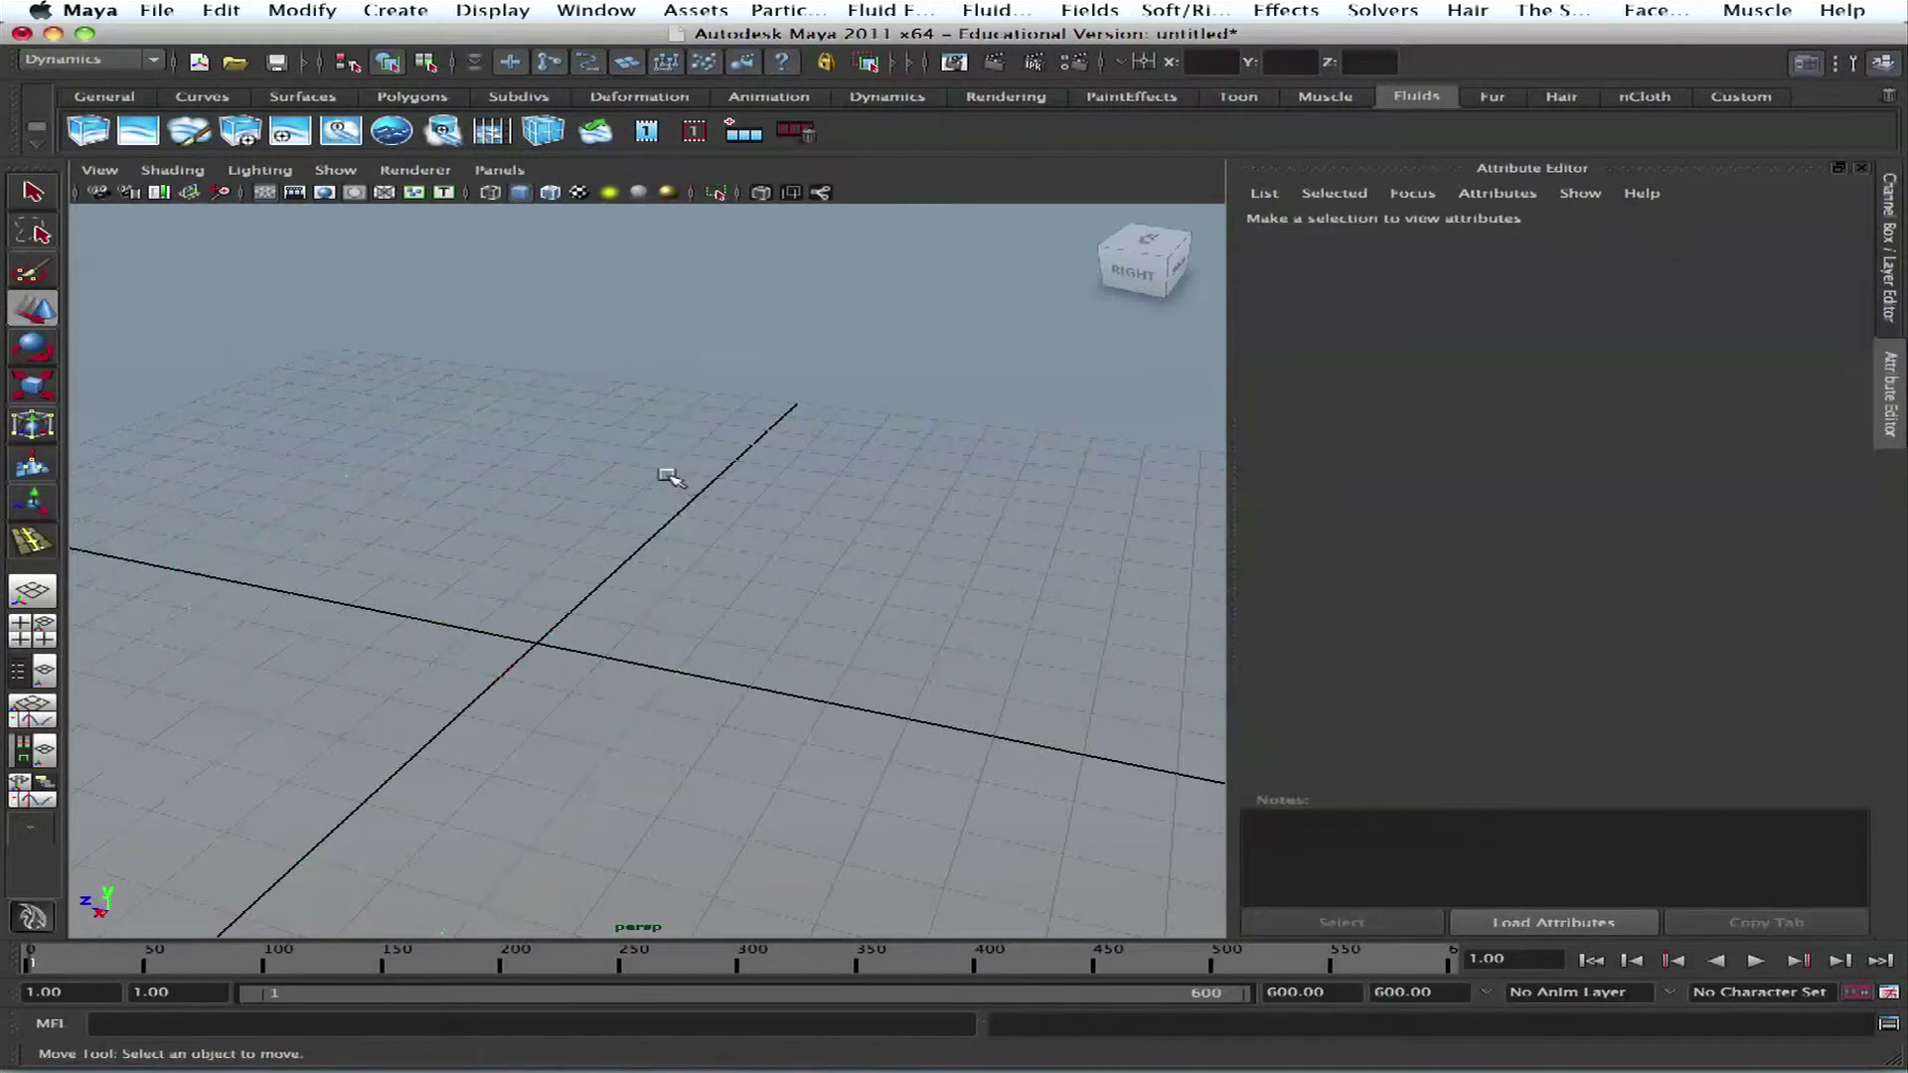
Step: Create a 3D fluid container with an emitter at the centre of the scene
{"action": "left_click", "coordinate": [243, 132]}
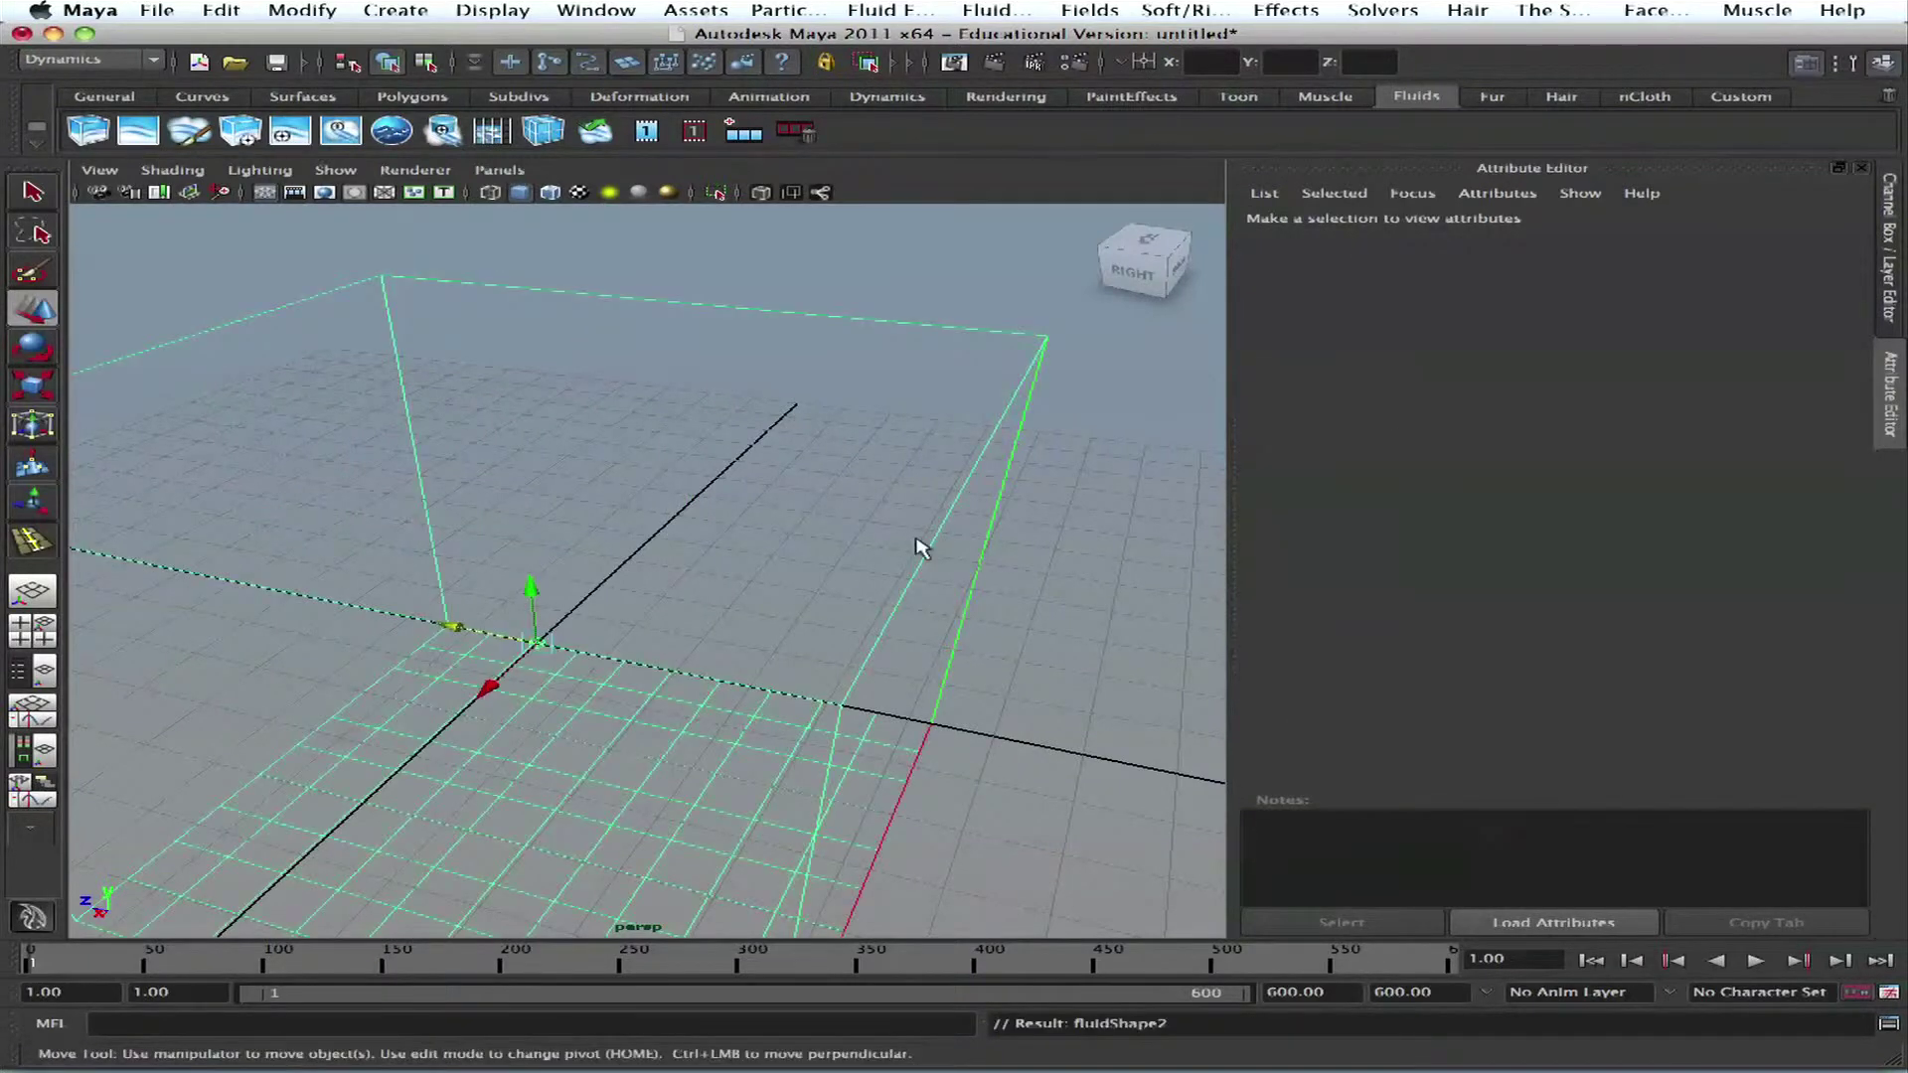
{"action": "right_click_drag", "start_coordinate": [854, 526], "coordinate": [630, 426], "text": "alt"}
{"action": "left_click_drag", "start_coordinate": [630, 426], "coordinate": [581, 348], "text": "alt"}
{"action": "right_click_drag", "start_coordinate": [582, 348], "coordinate": [652, 498], "text": "alt"}
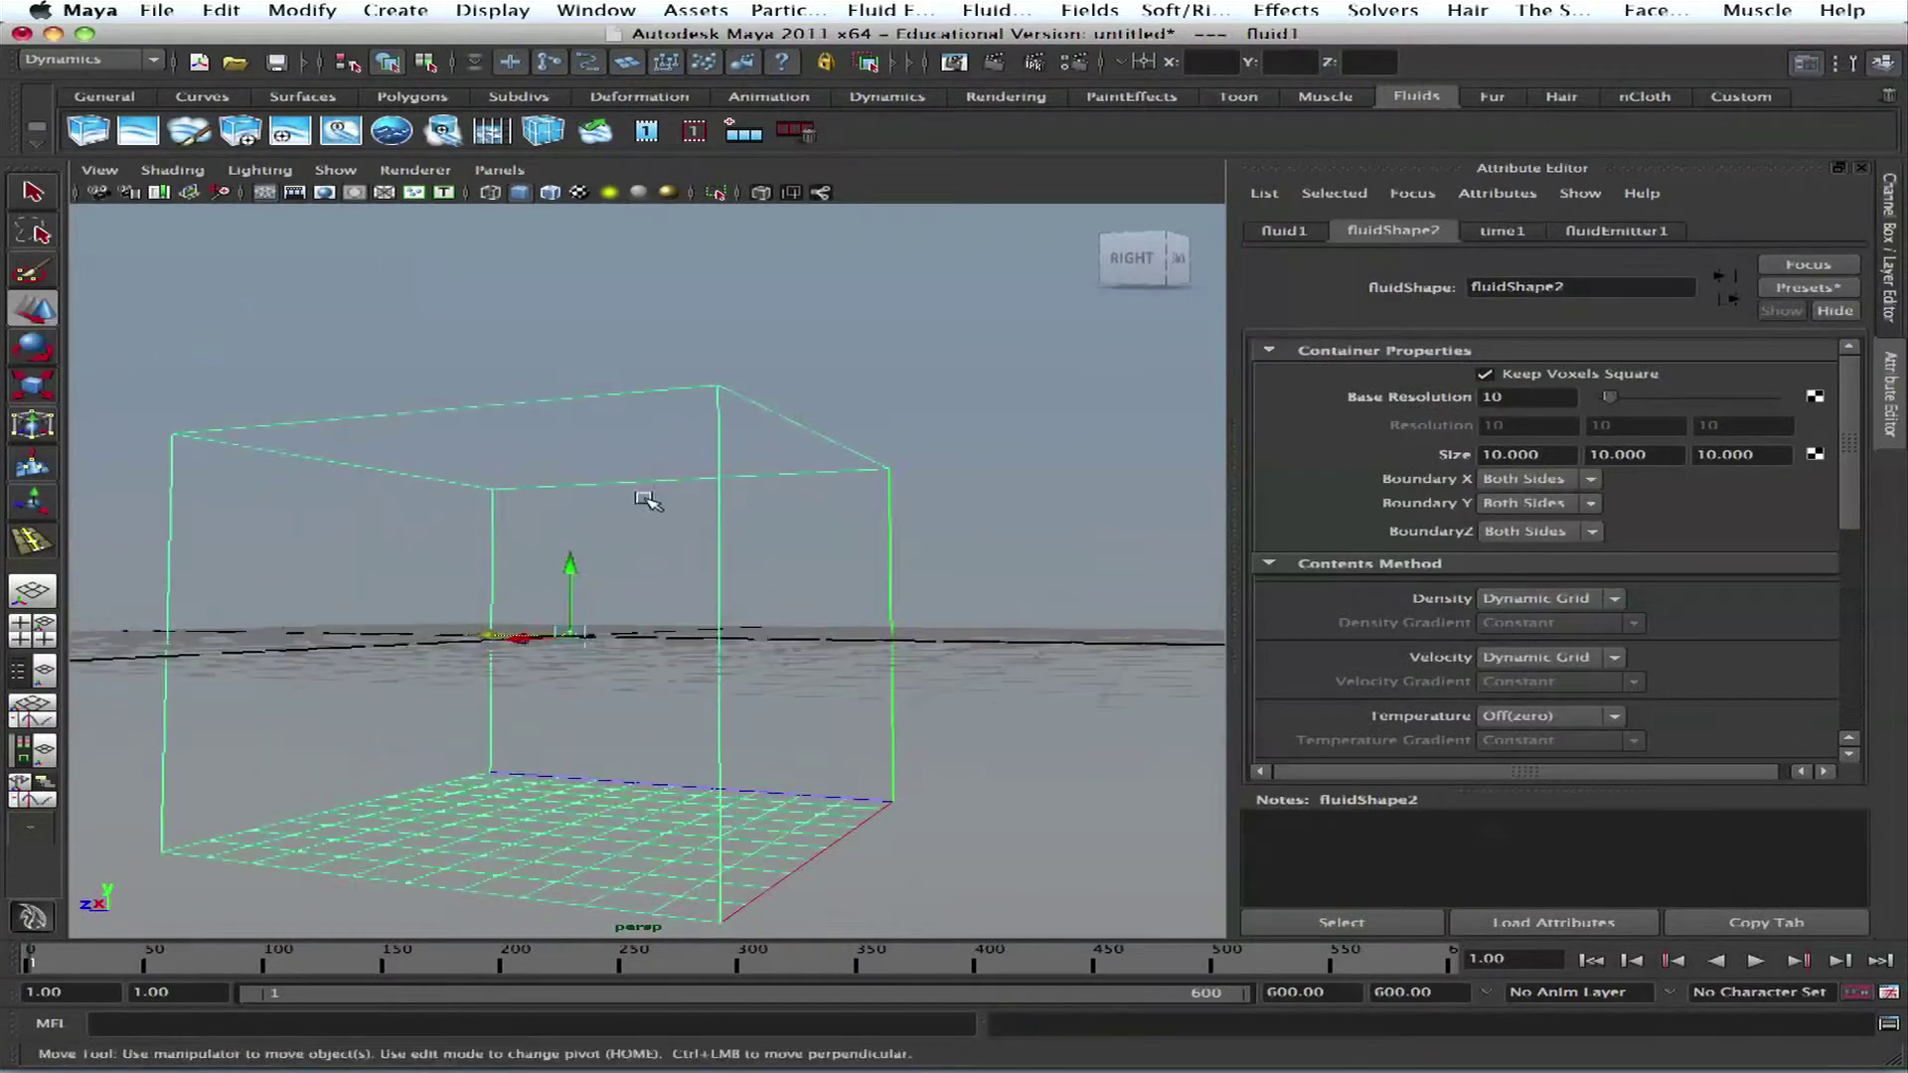
{"action": "left_click_drag", "start_coordinate": [651, 498], "coordinate": [648, 439], "text": "alt"}
{"action": "left_click_drag", "start_coordinate": [863, 519], "coordinate": [809, 532], "text": "alt"}
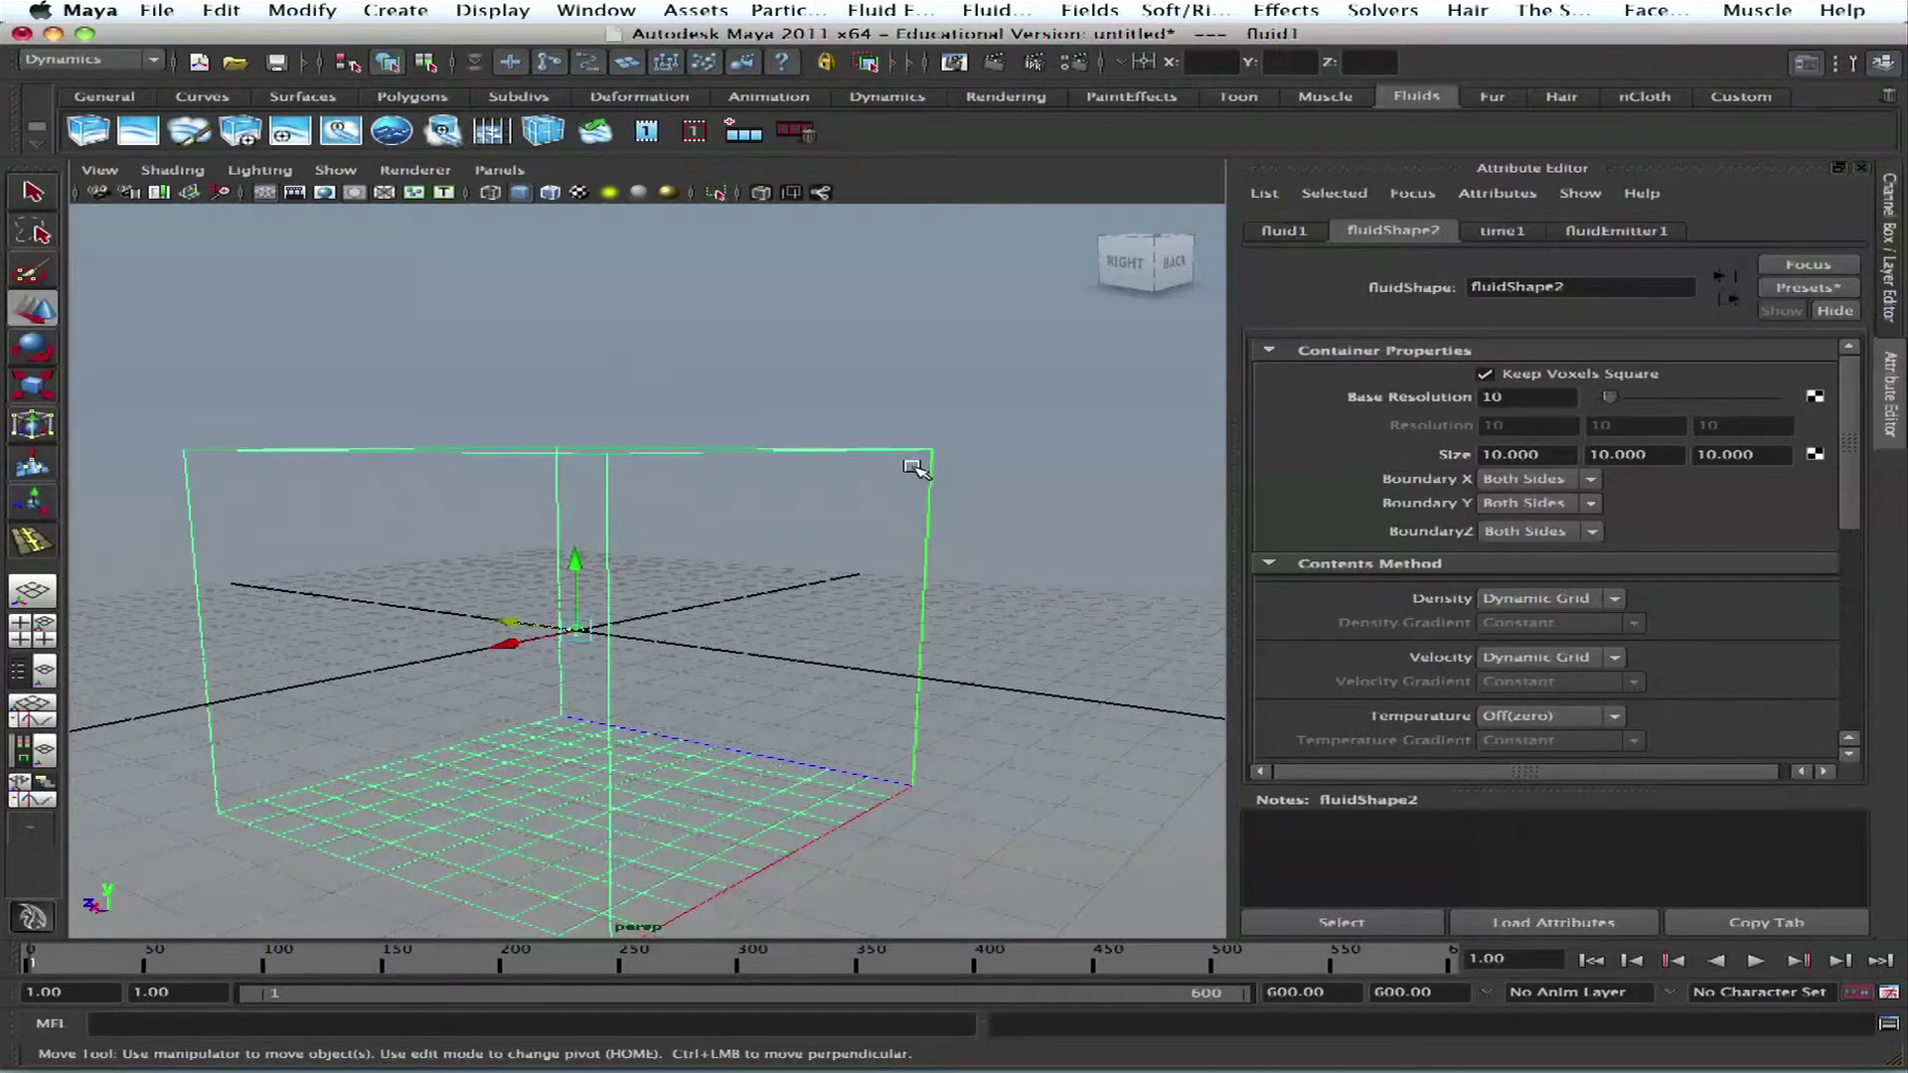
{"action": "left_click_drag", "start_coordinate": [549, 450], "coordinate": [782, 790], "text": "alt"}
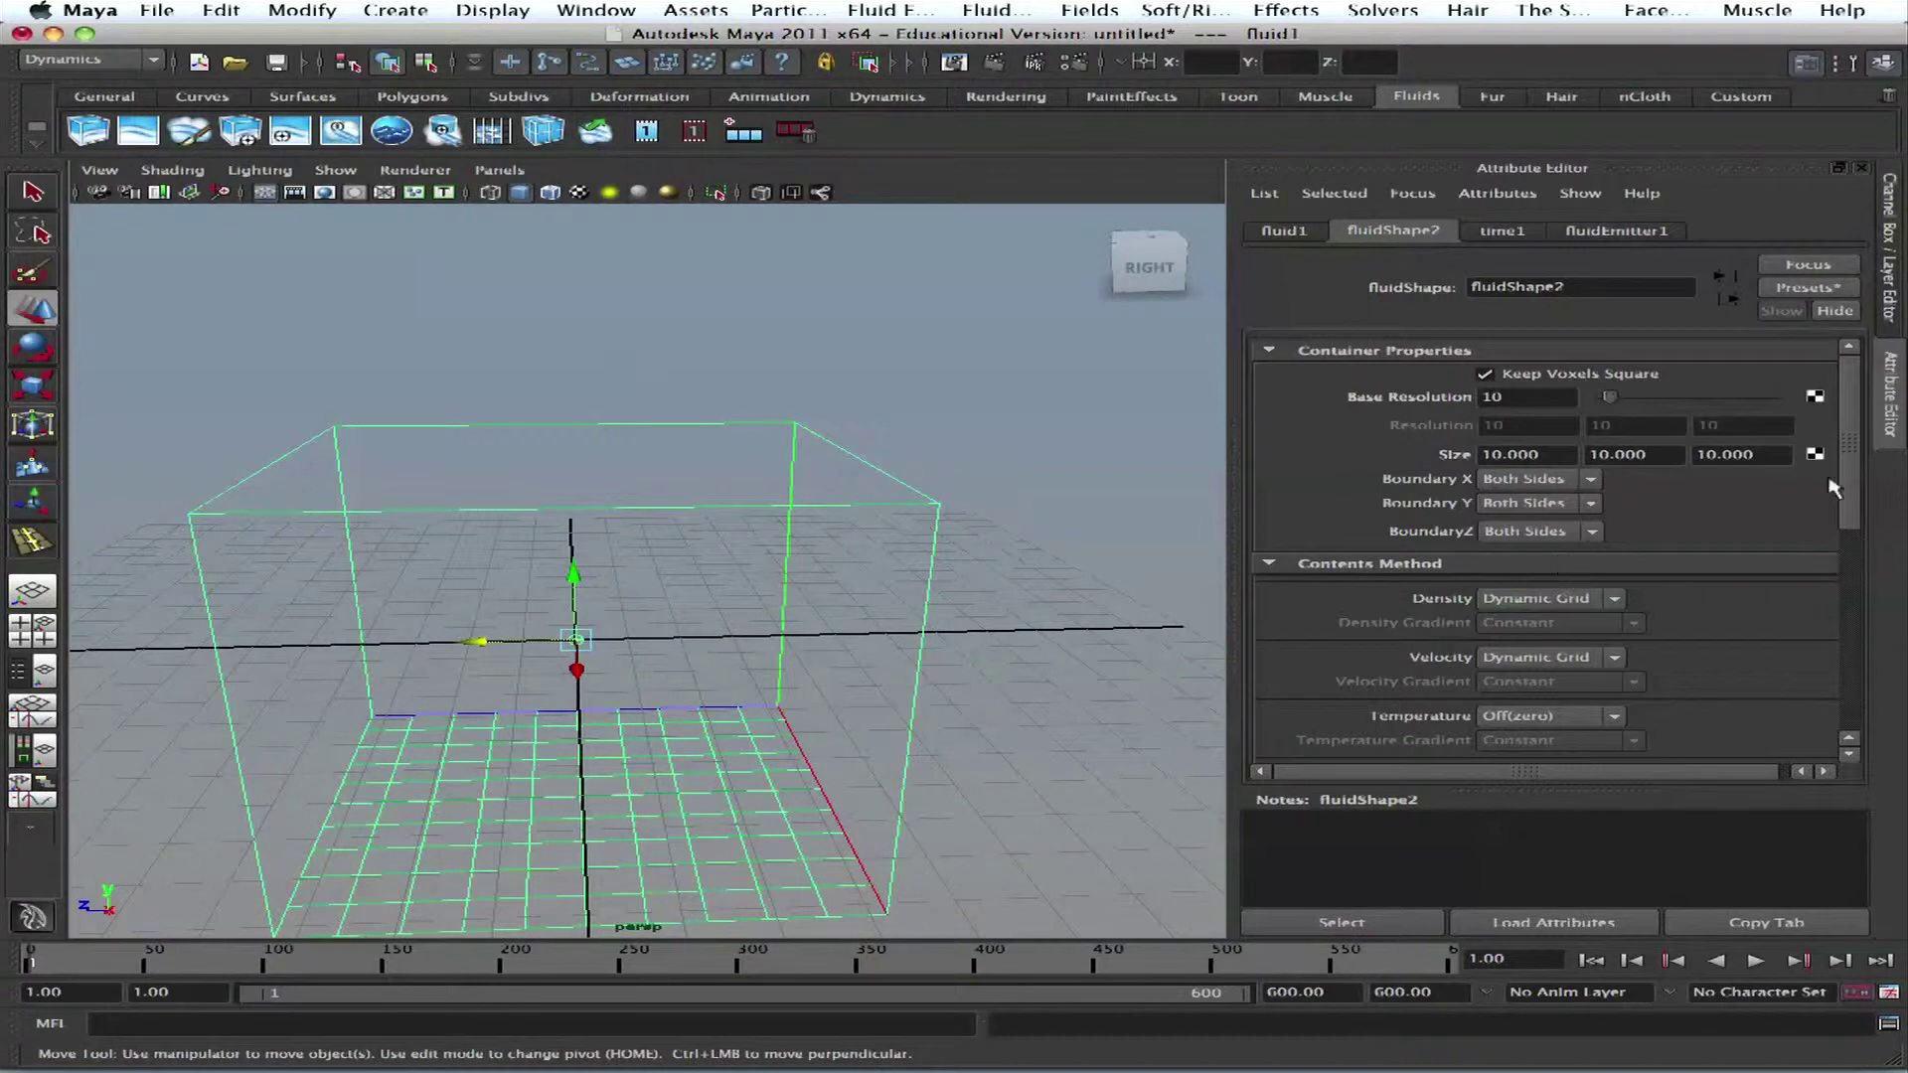
Step: Reveal the Display settings of the 3D fluid container's shape, keeping the container selected
{"action": "scroll", "coordinate": [1857, 470], "scroll_direction": "down", "scroll_amount": 5}
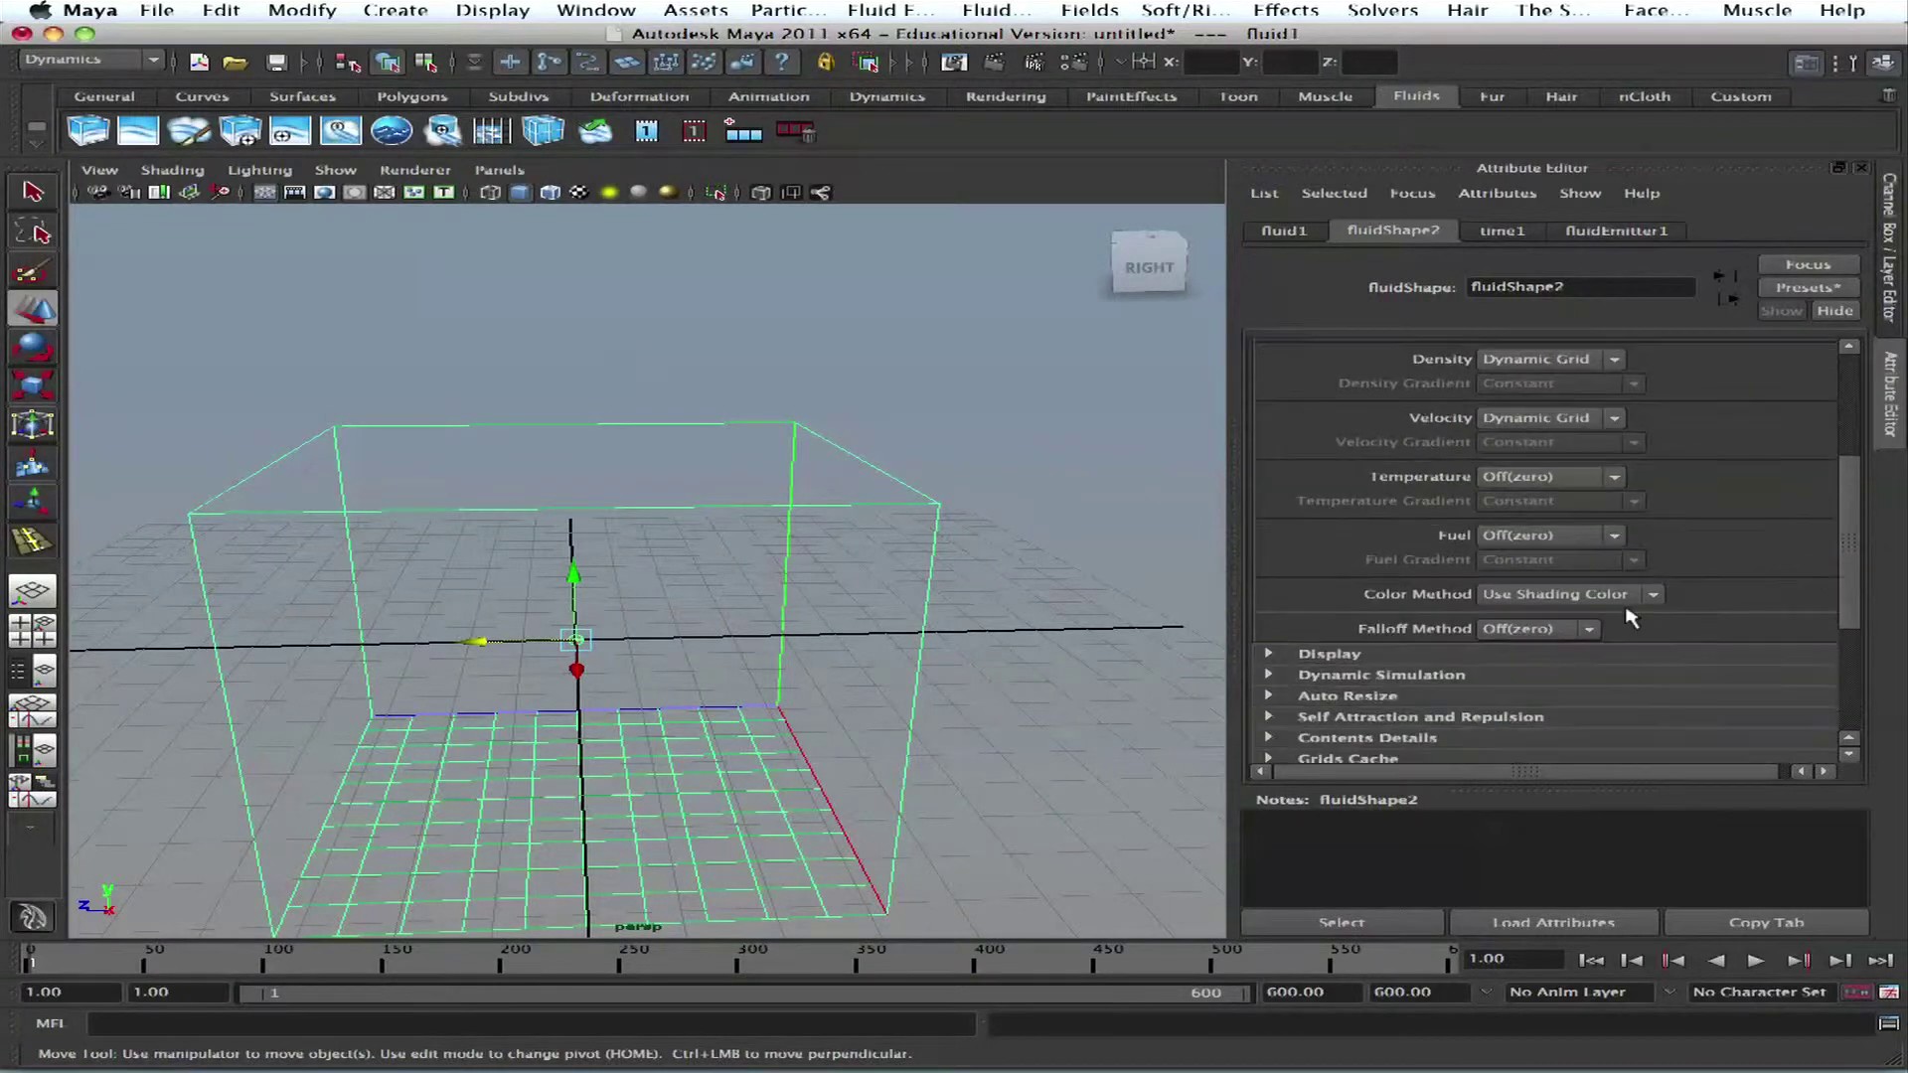
{"action": "left_click_drag", "start_coordinate": [1854, 481], "coordinate": [1850, 554]}
{"action": "left_click", "coordinate": [861, 421]}
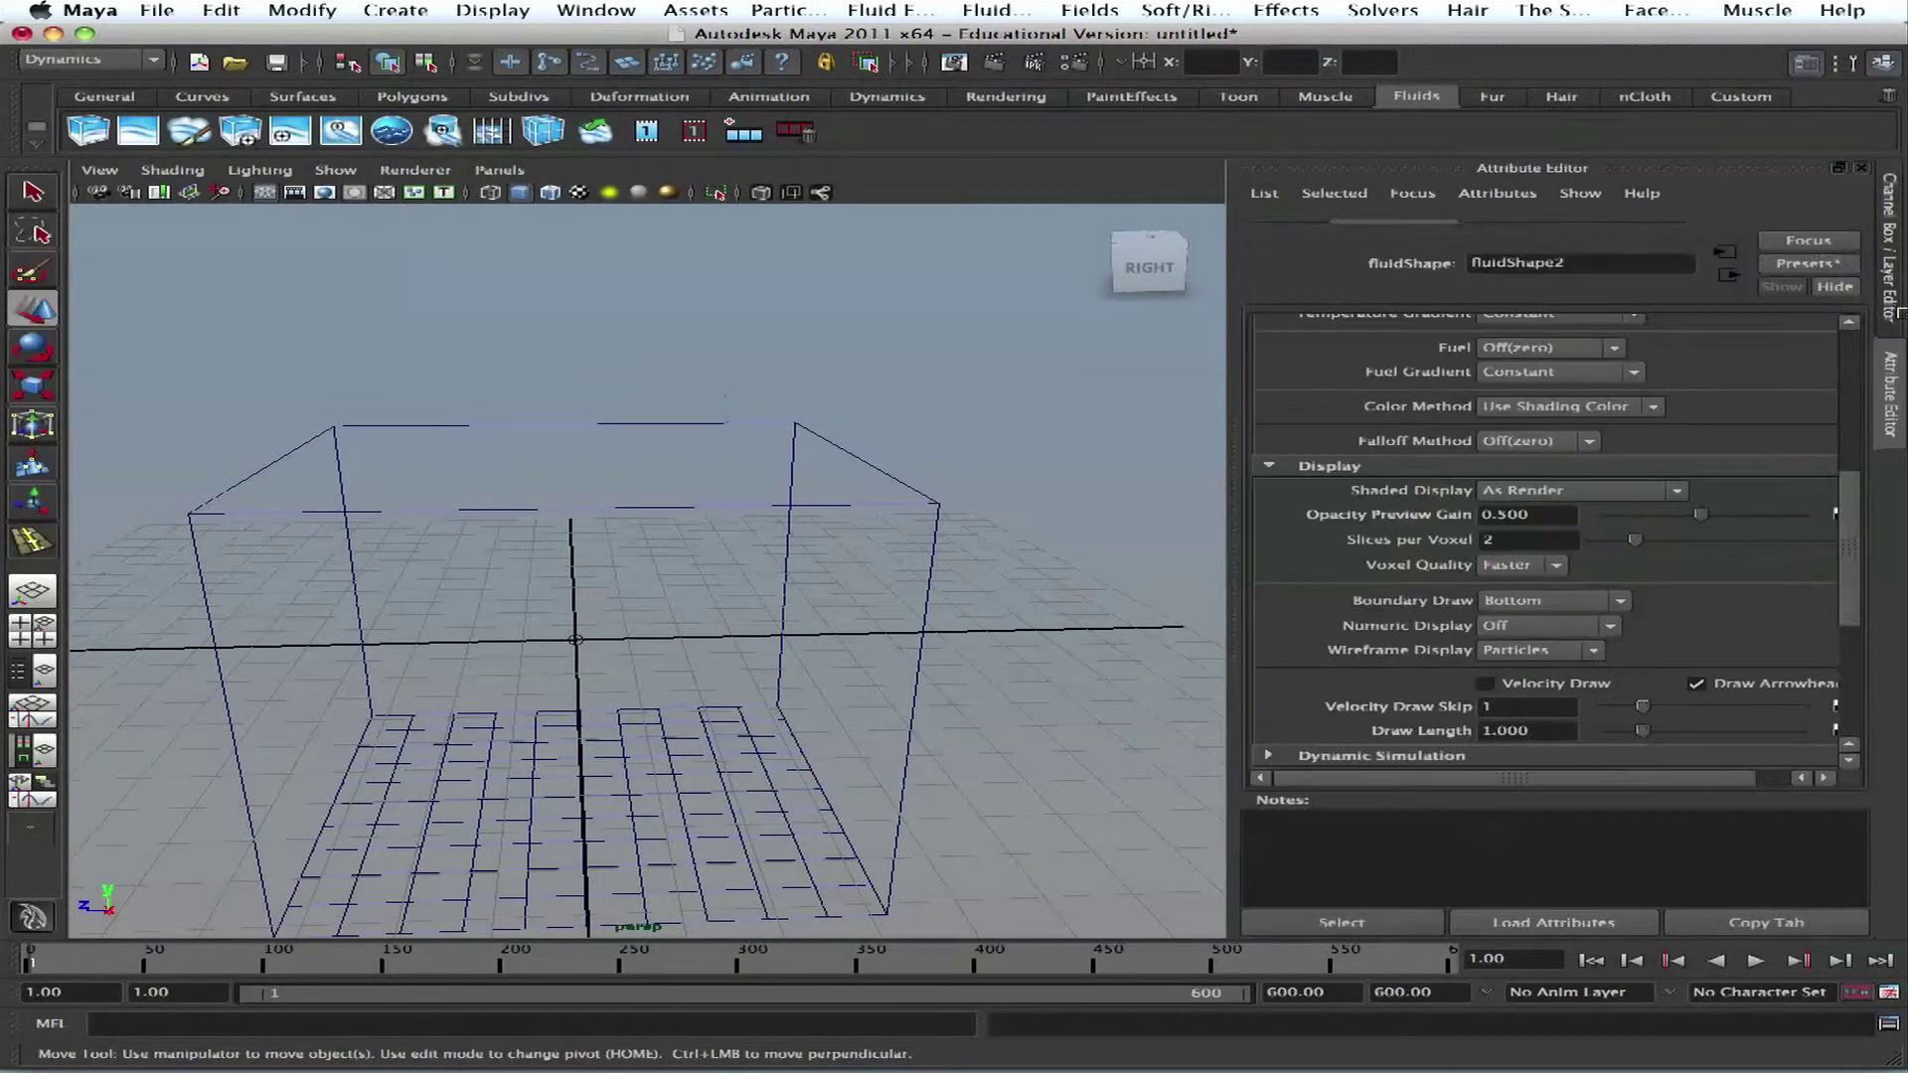
{"action": "key", "text": "z"}
{"action": "scroll", "coordinate": [1846, 541], "scroll_direction": "down", "scroll_amount": 3}
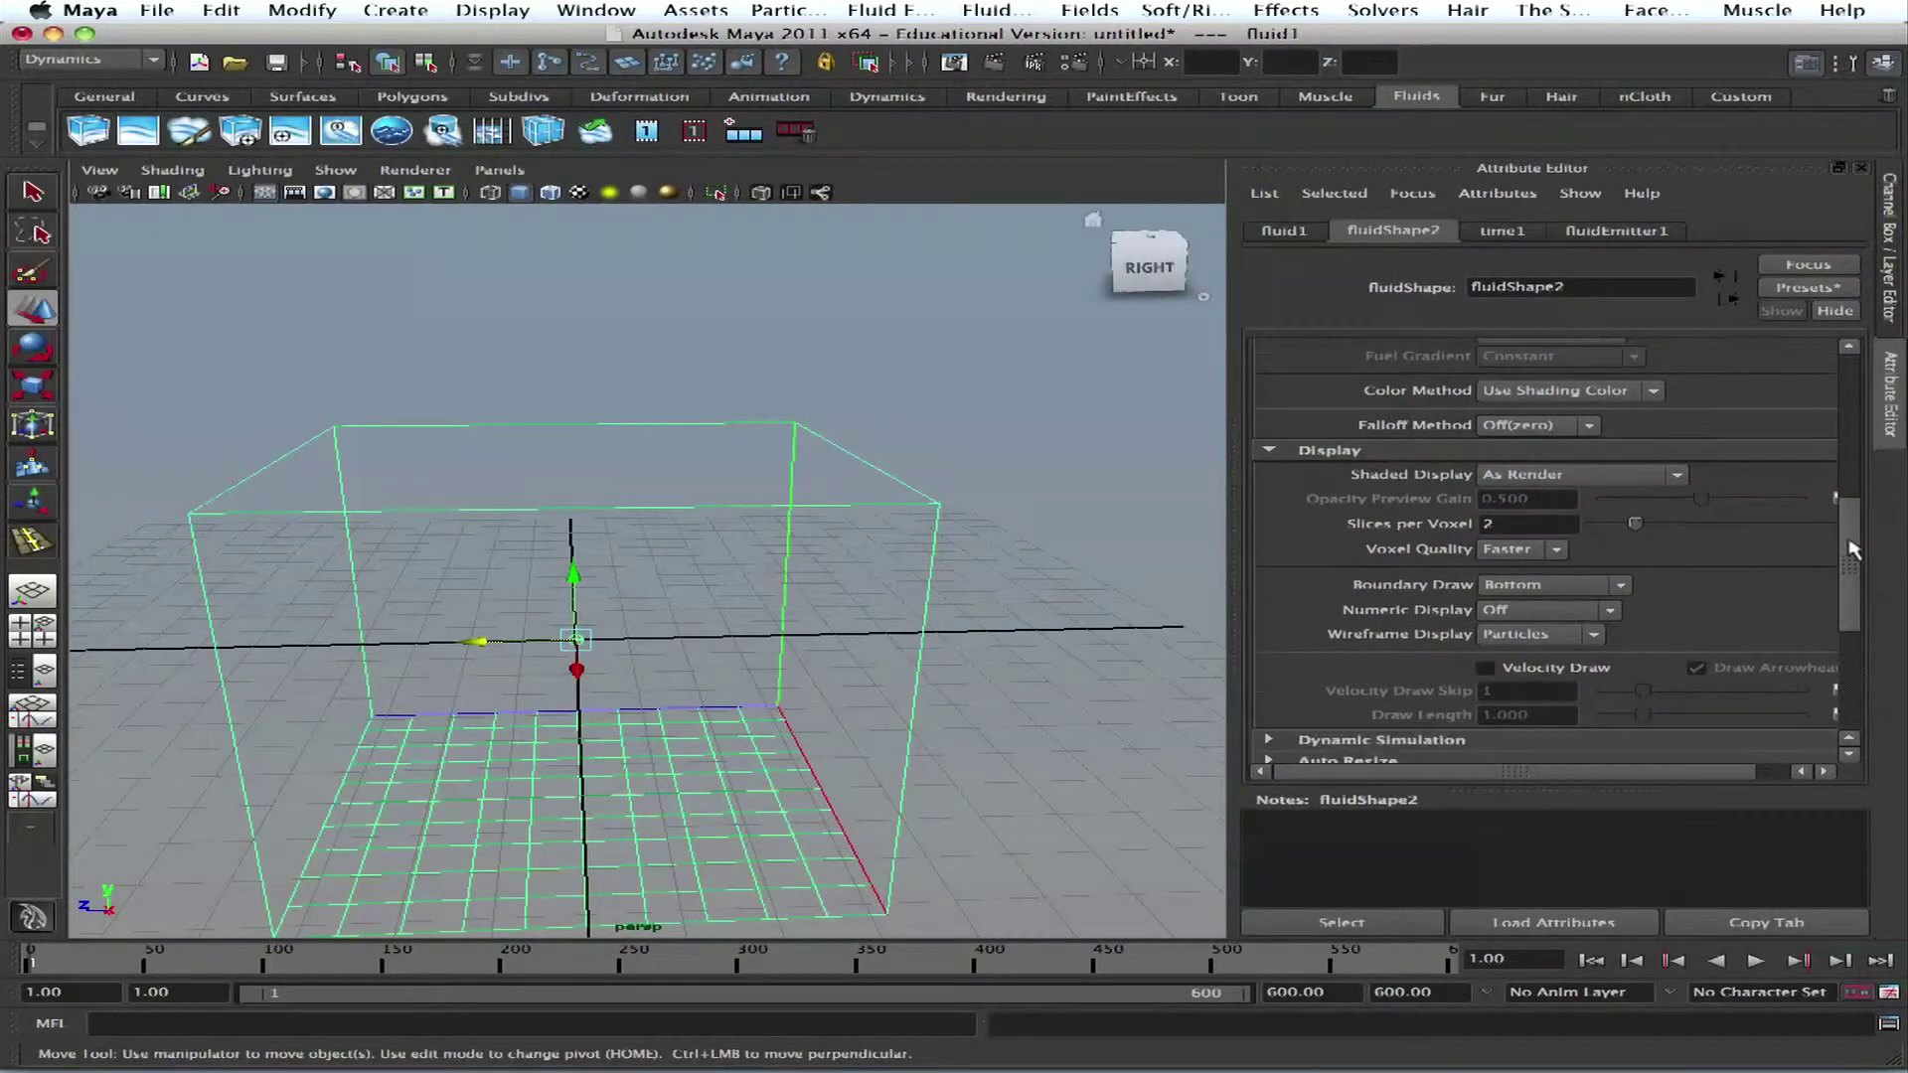
Step: Examine the container's available Shaded Display, Boundary Draw and Wireframe Display options without changing them
{"action": "left_click", "coordinate": [1635, 392]}
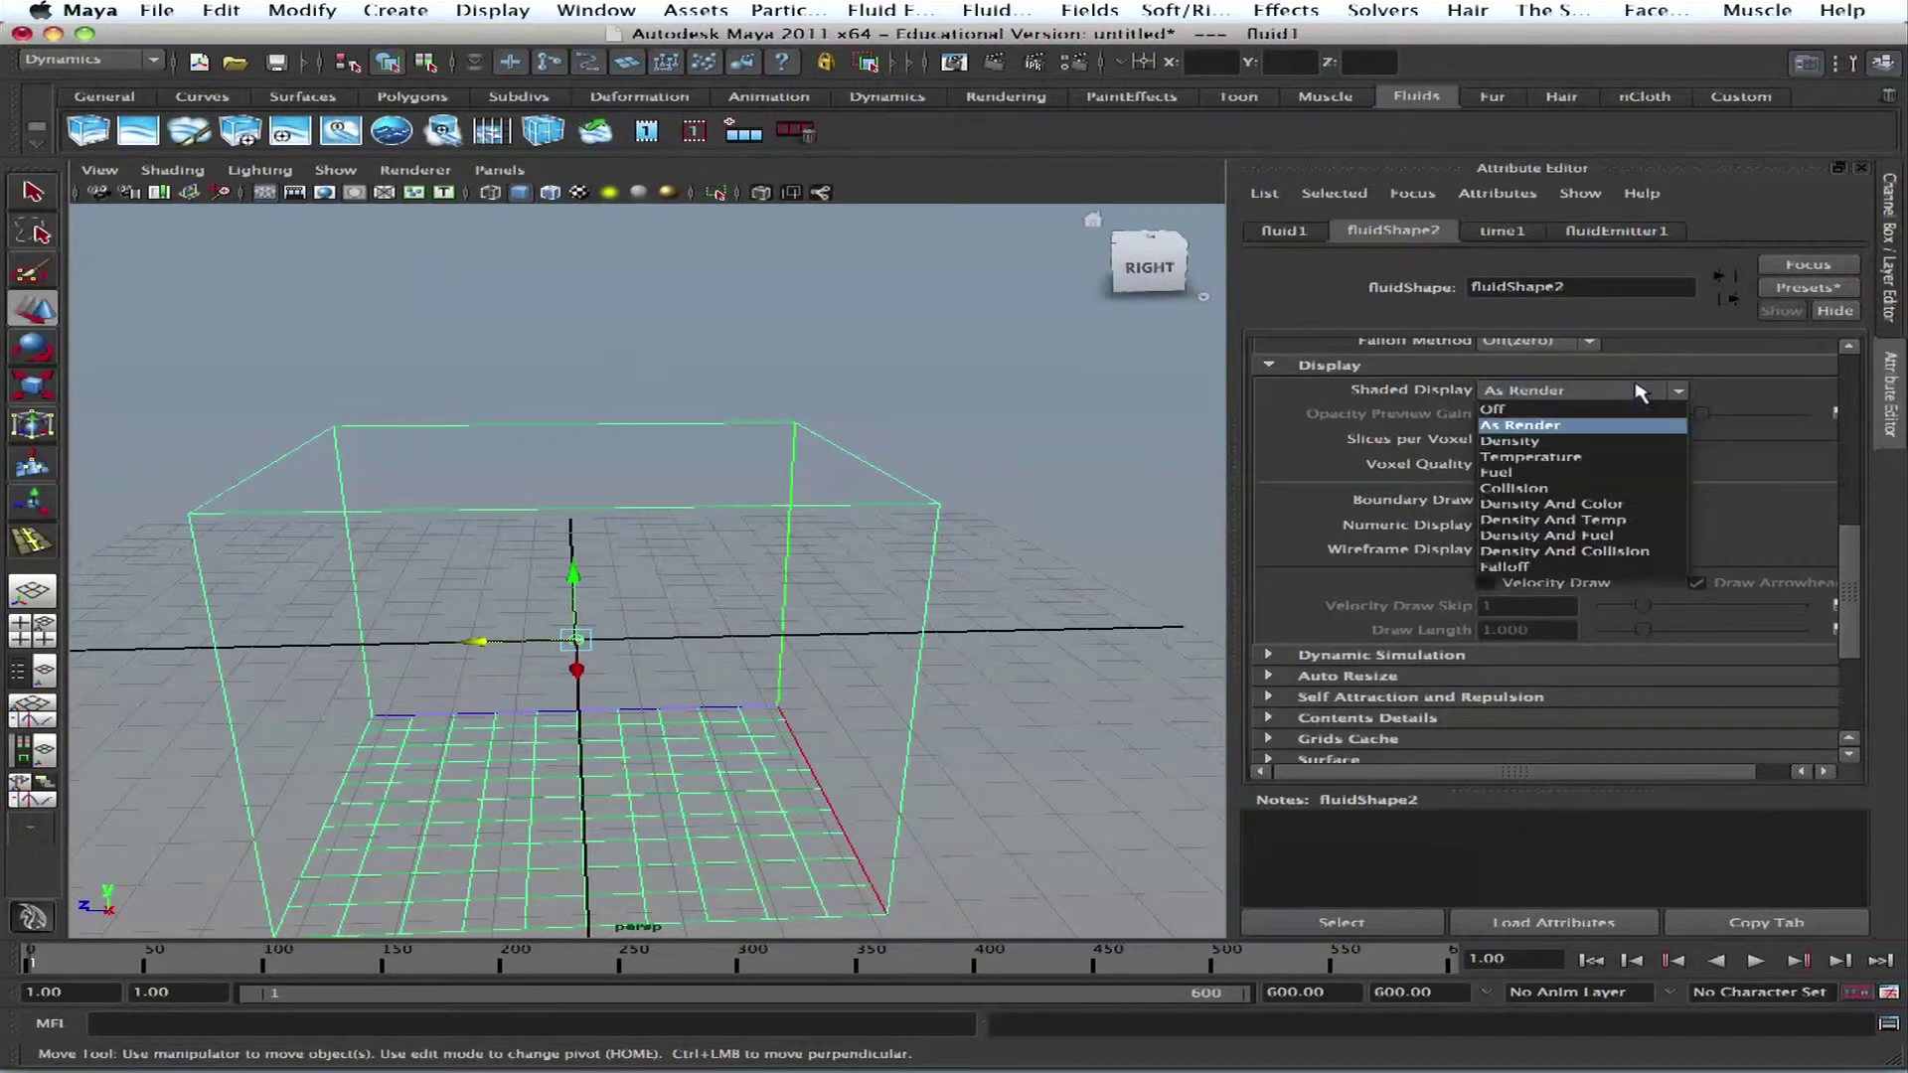
{"action": "left_click", "coordinate": [1850, 584]}
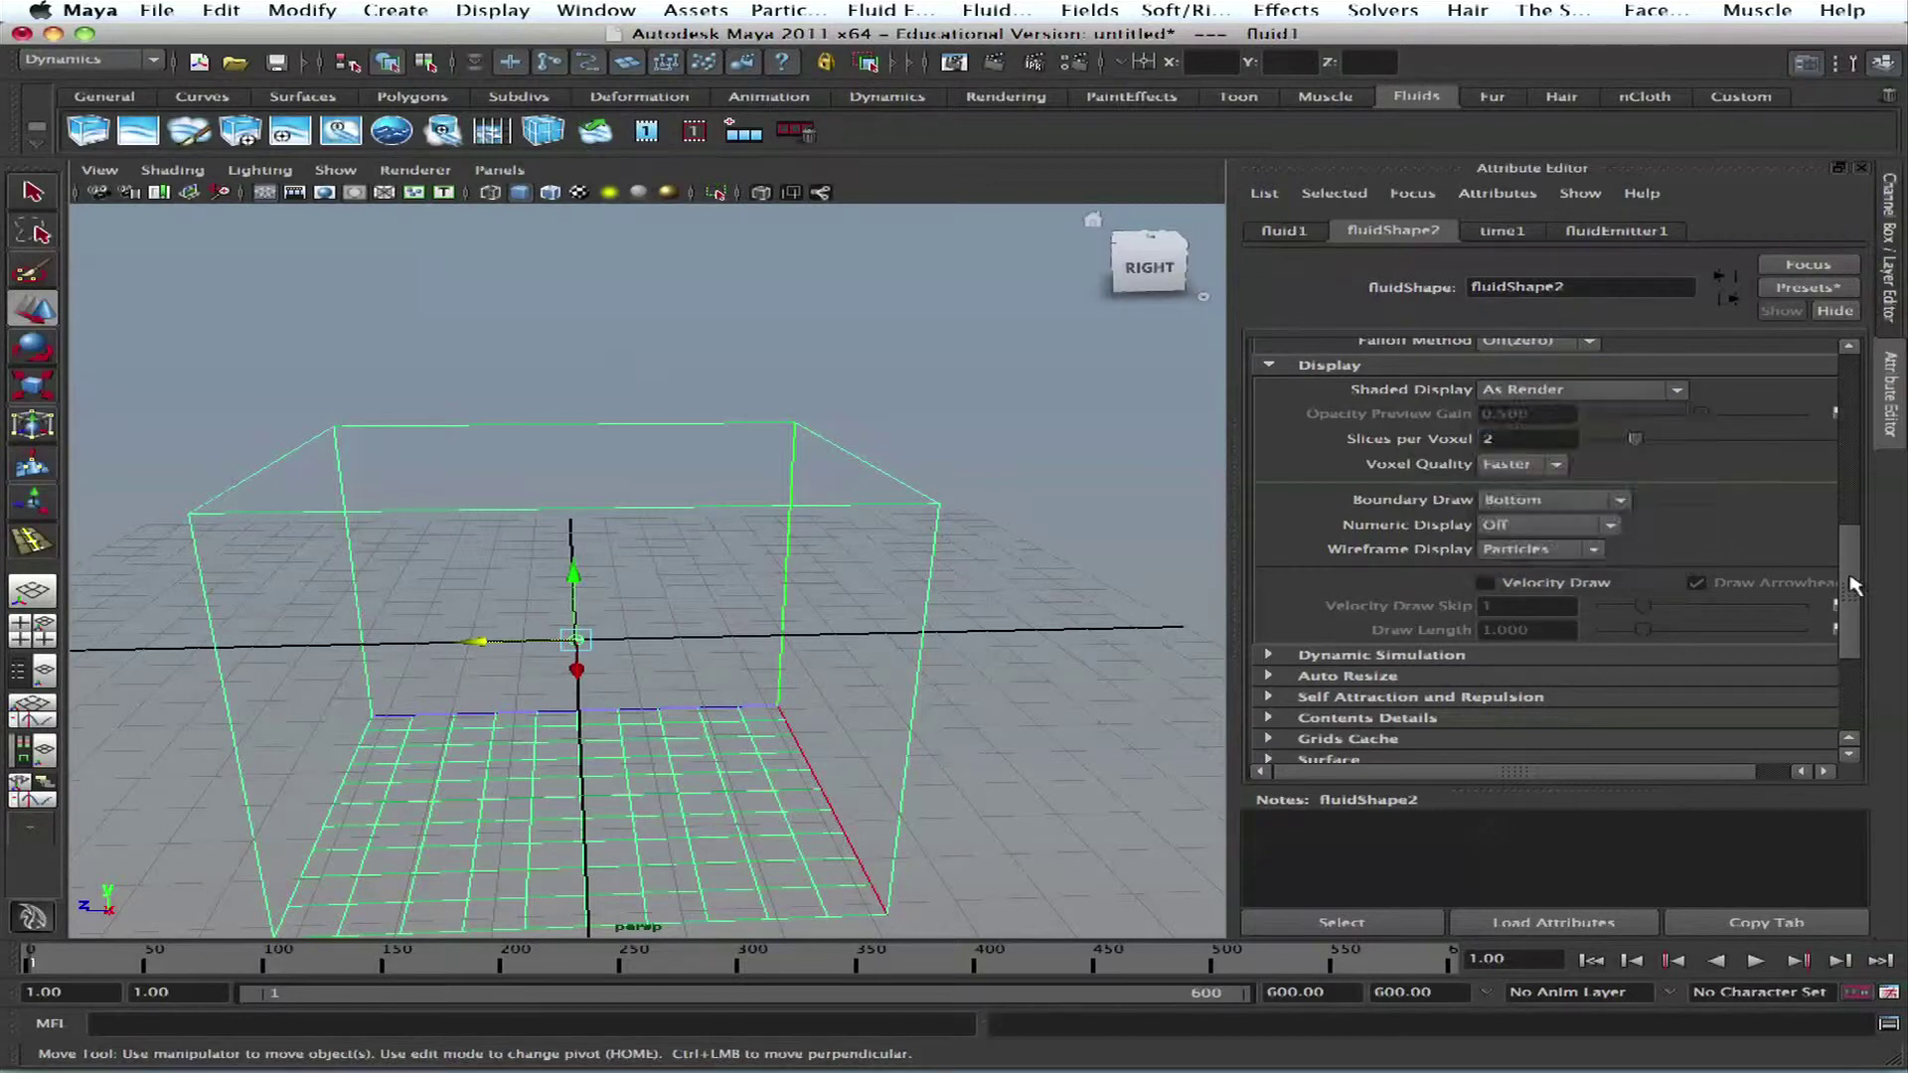
{"action": "left_click", "coordinate": [1561, 503]}
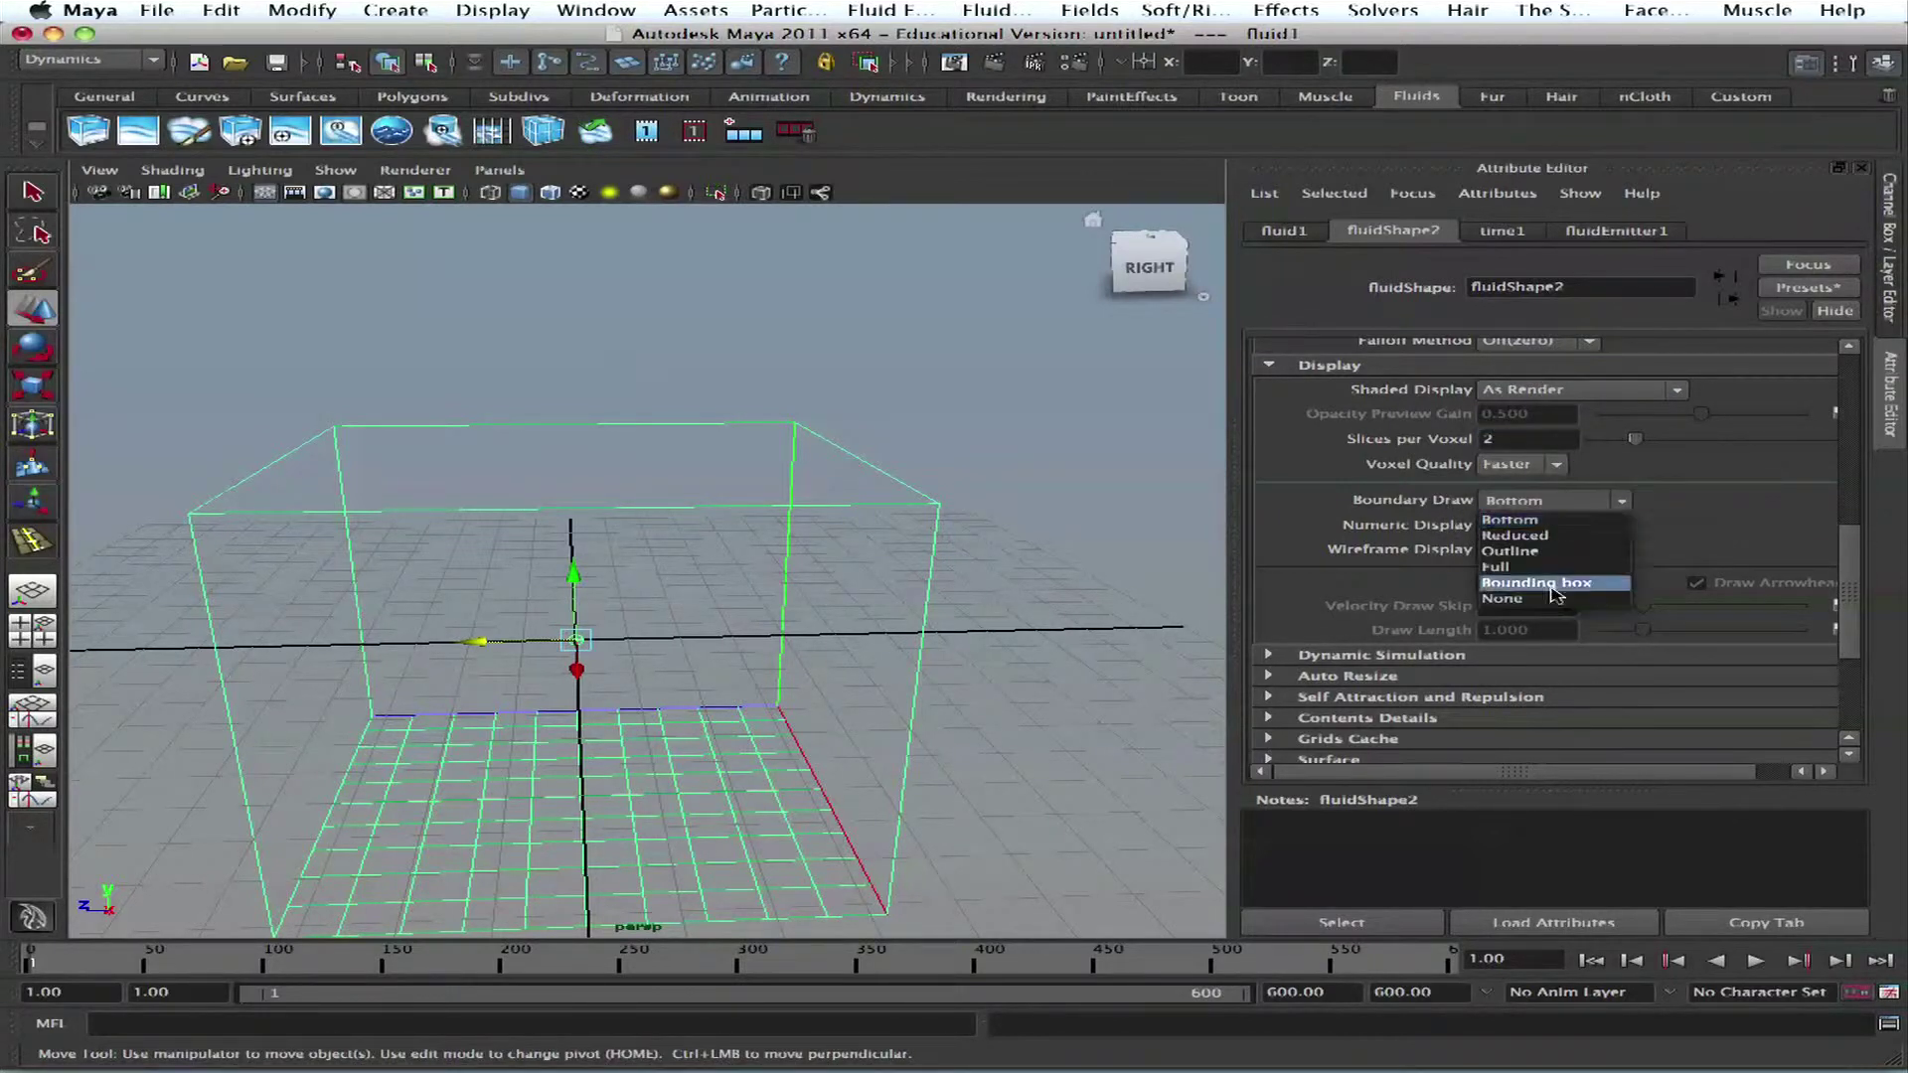
{"action": "left_click", "coordinate": [1530, 519]}
{"action": "left_click", "coordinate": [1512, 552]}
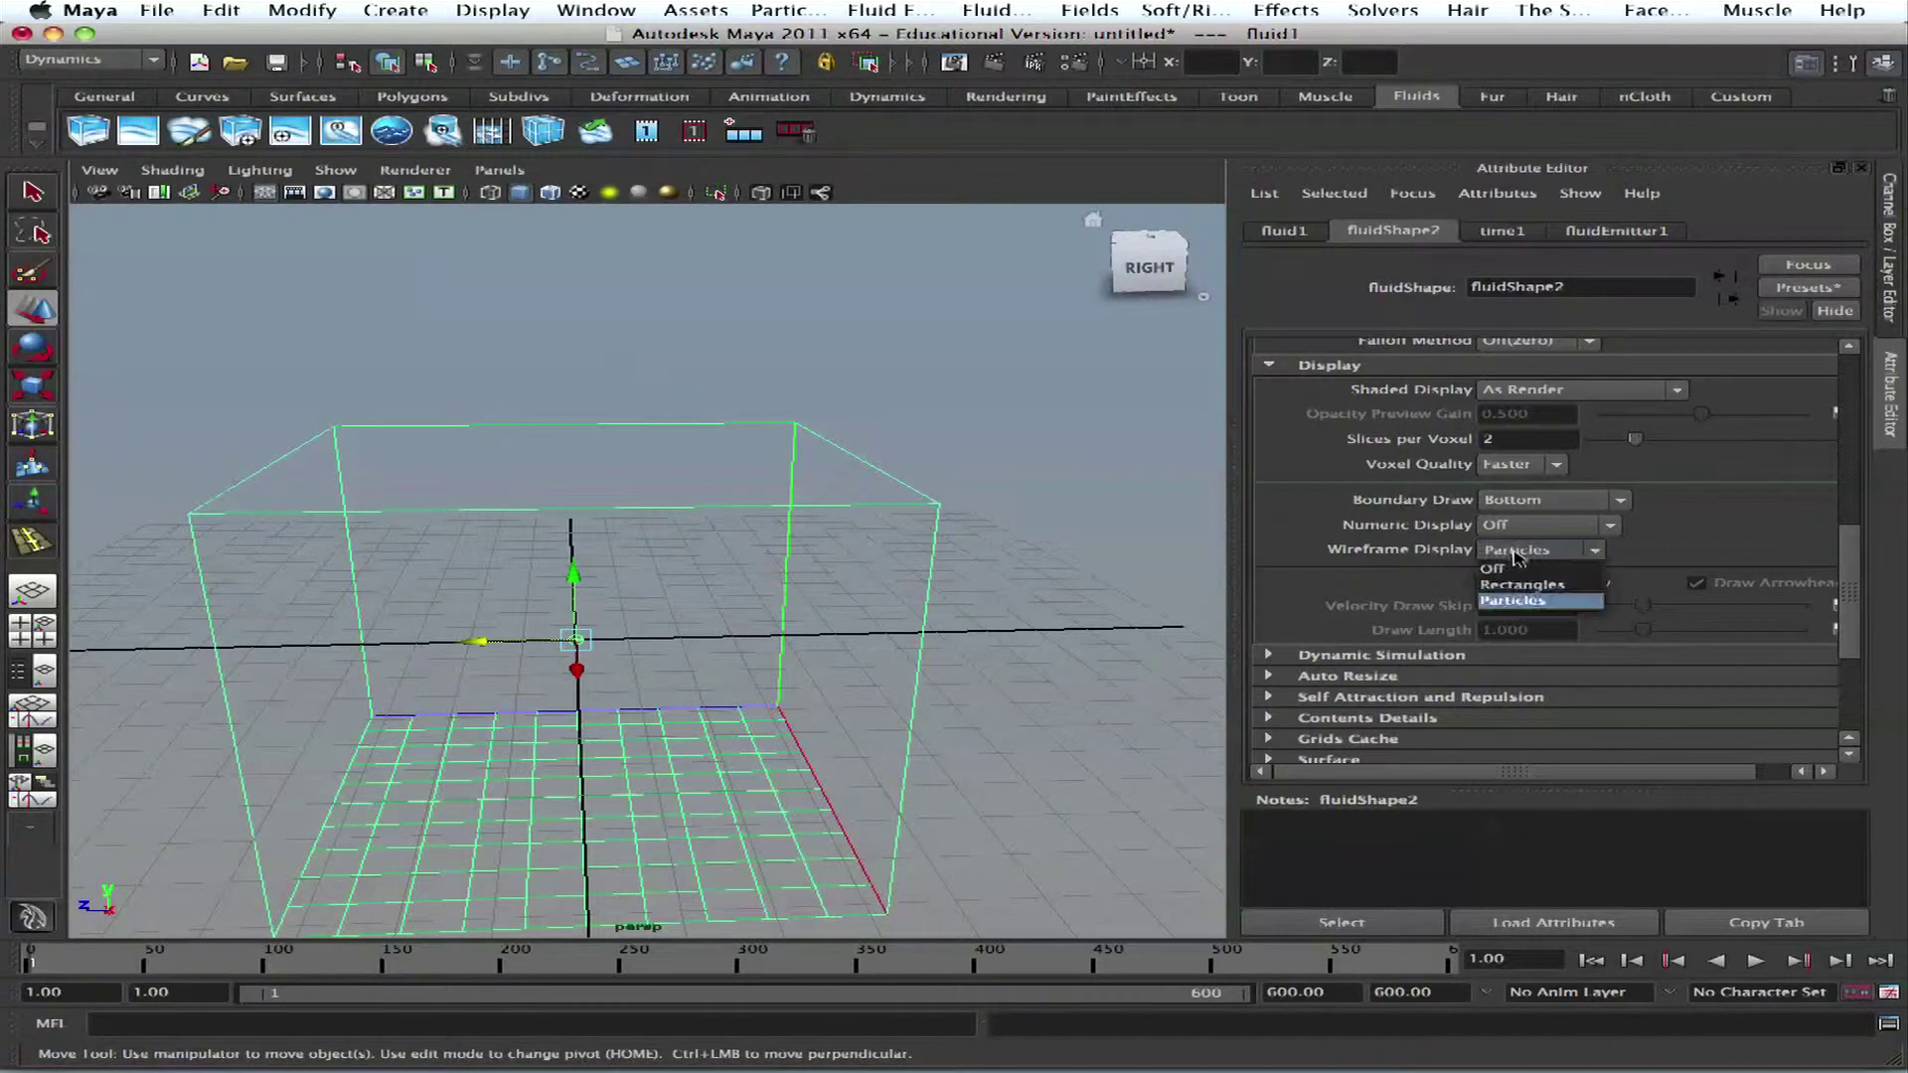
{"action": "left_click", "coordinate": [1846, 589]}
{"action": "left_click_drag", "start_coordinate": [1848, 575], "coordinate": [1848, 553]}
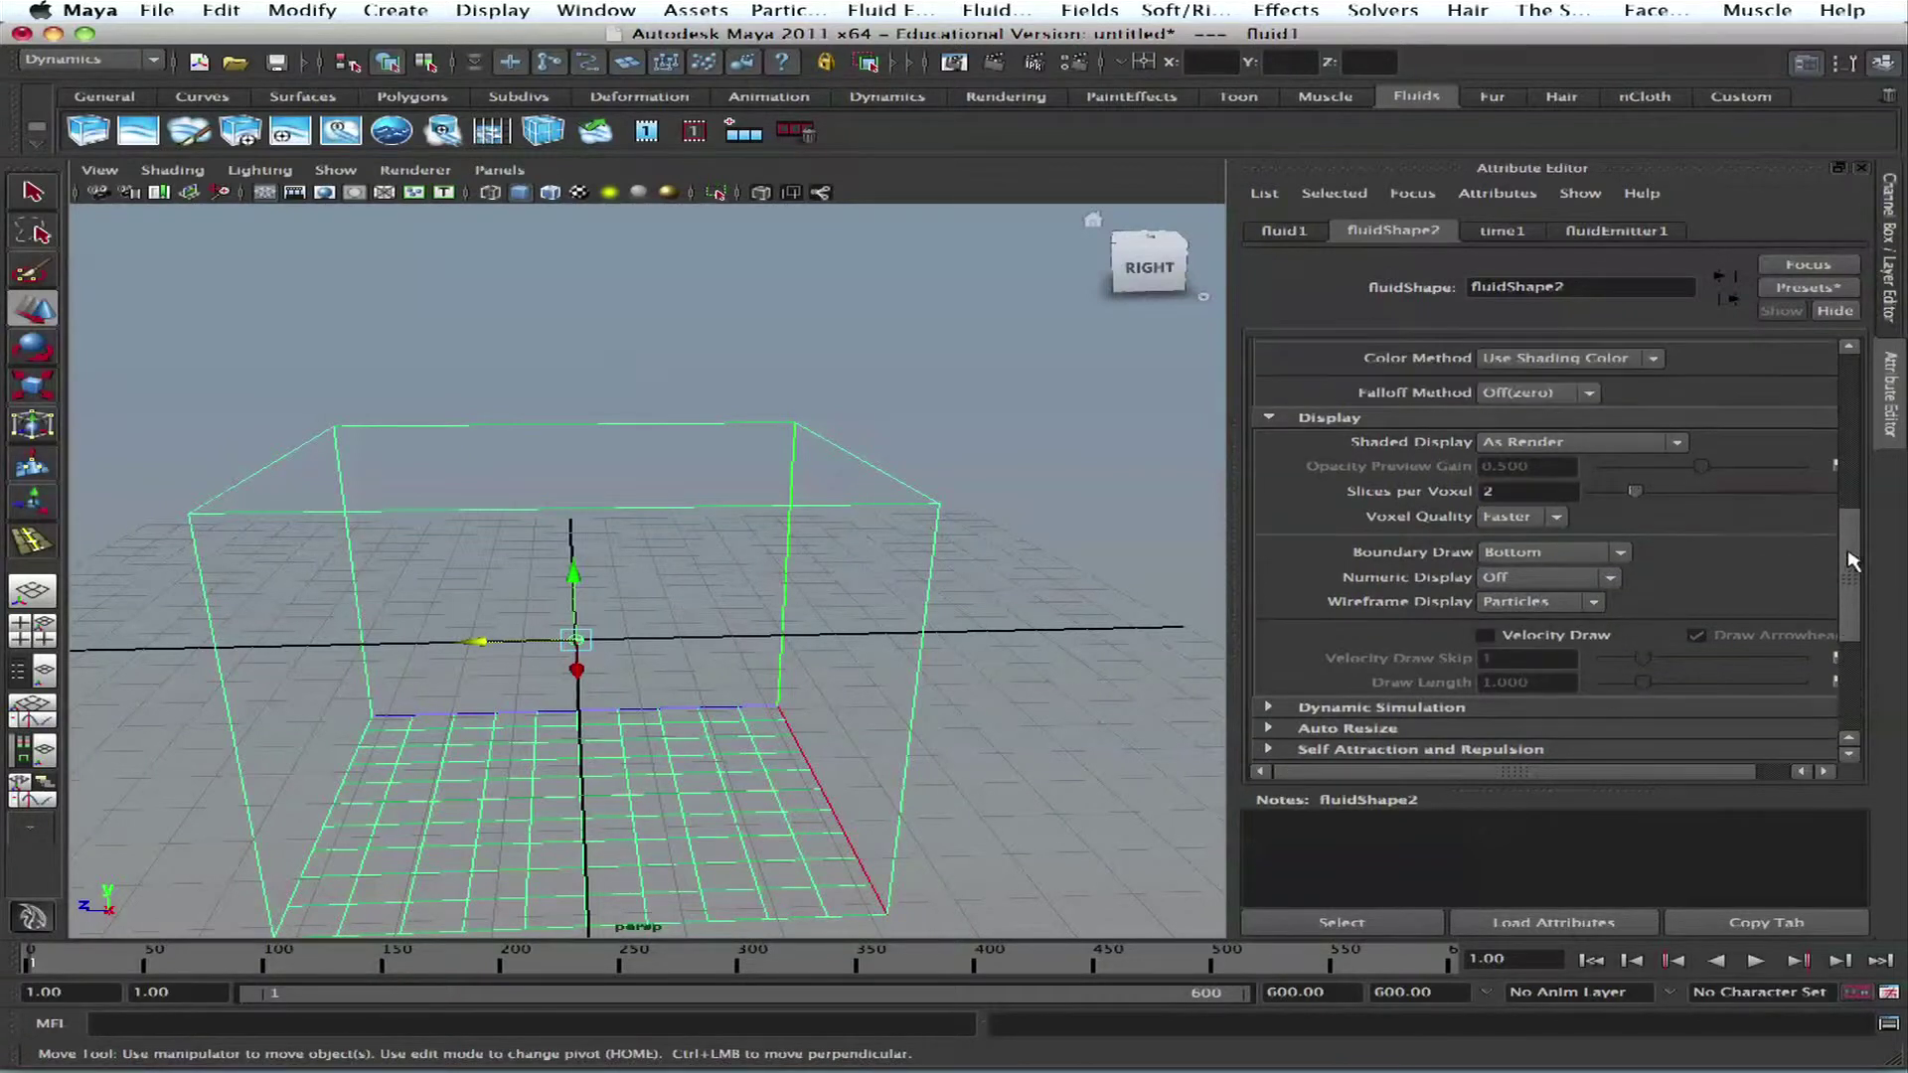
{"action": "left_click", "coordinate": [1672, 446]}
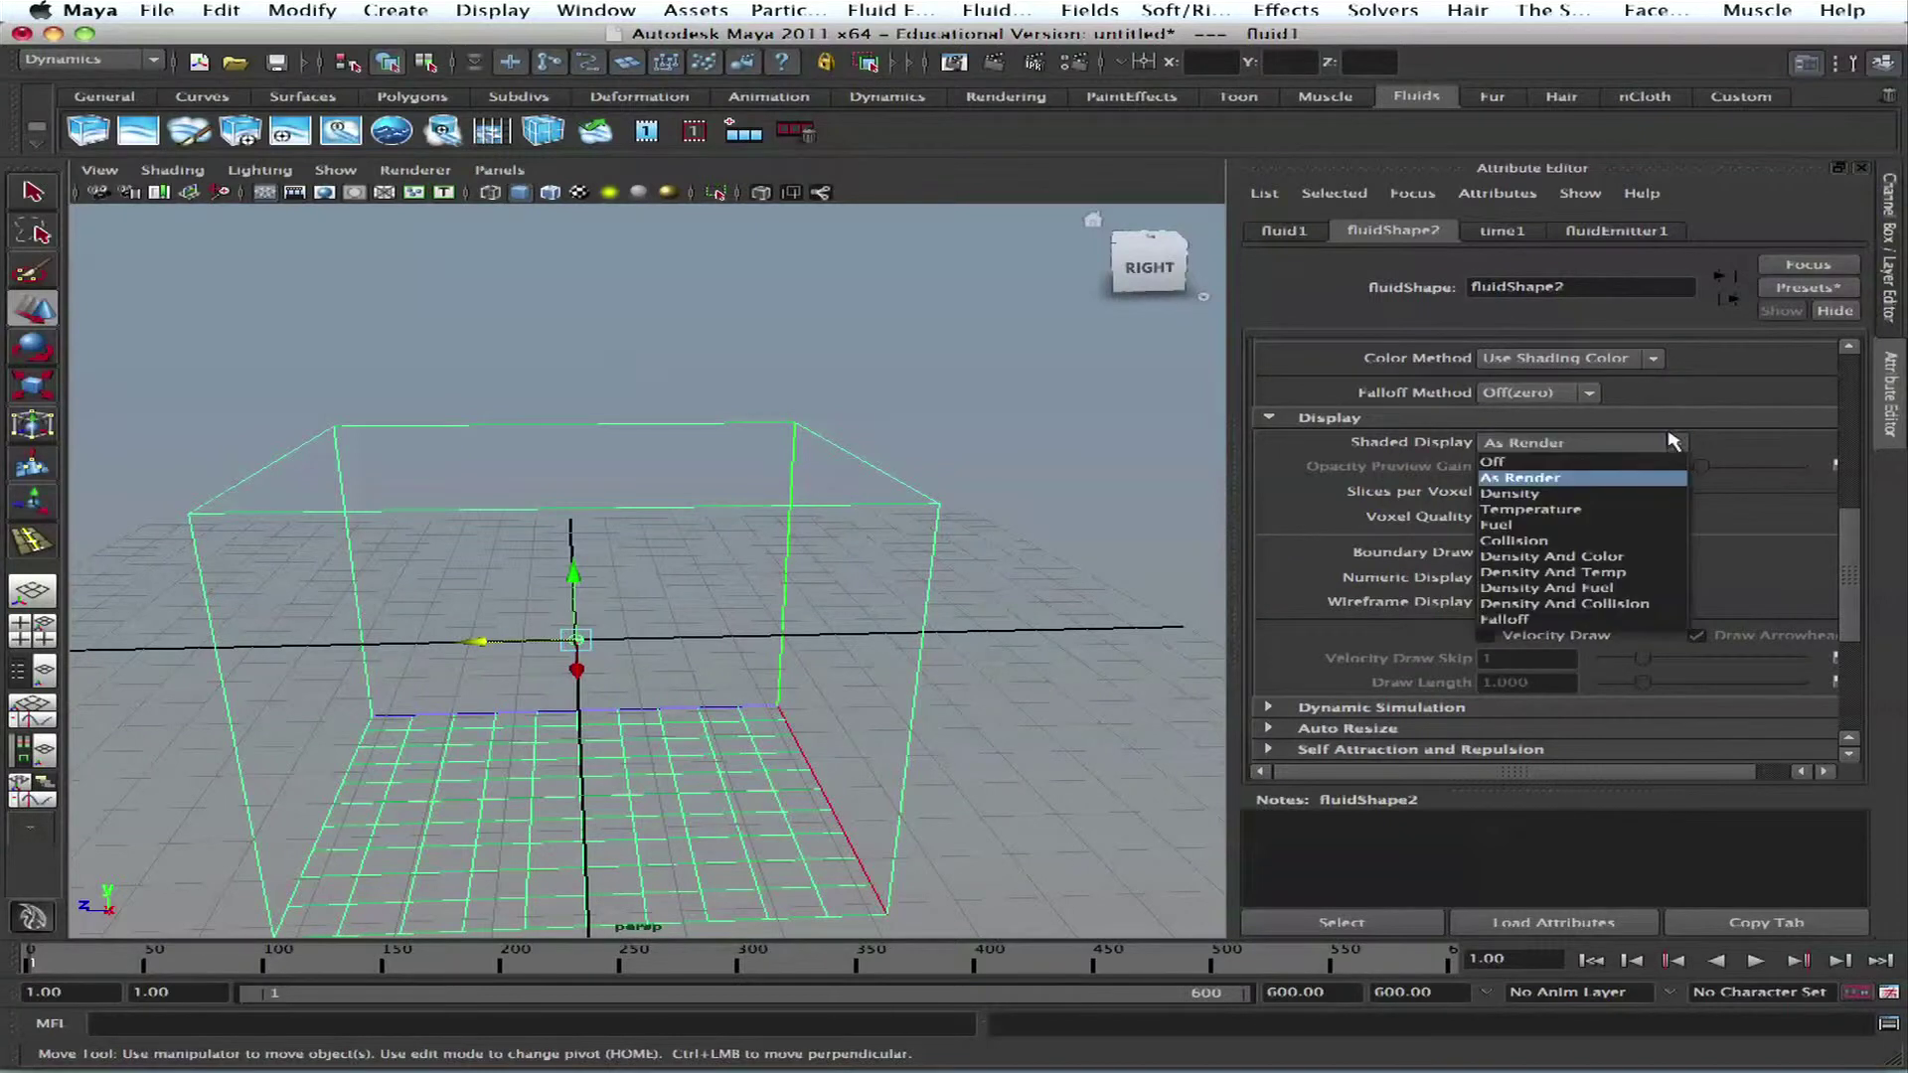
{"action": "left_click", "coordinate": [1849, 579]}
{"action": "left_click", "coordinate": [1848, 571]}
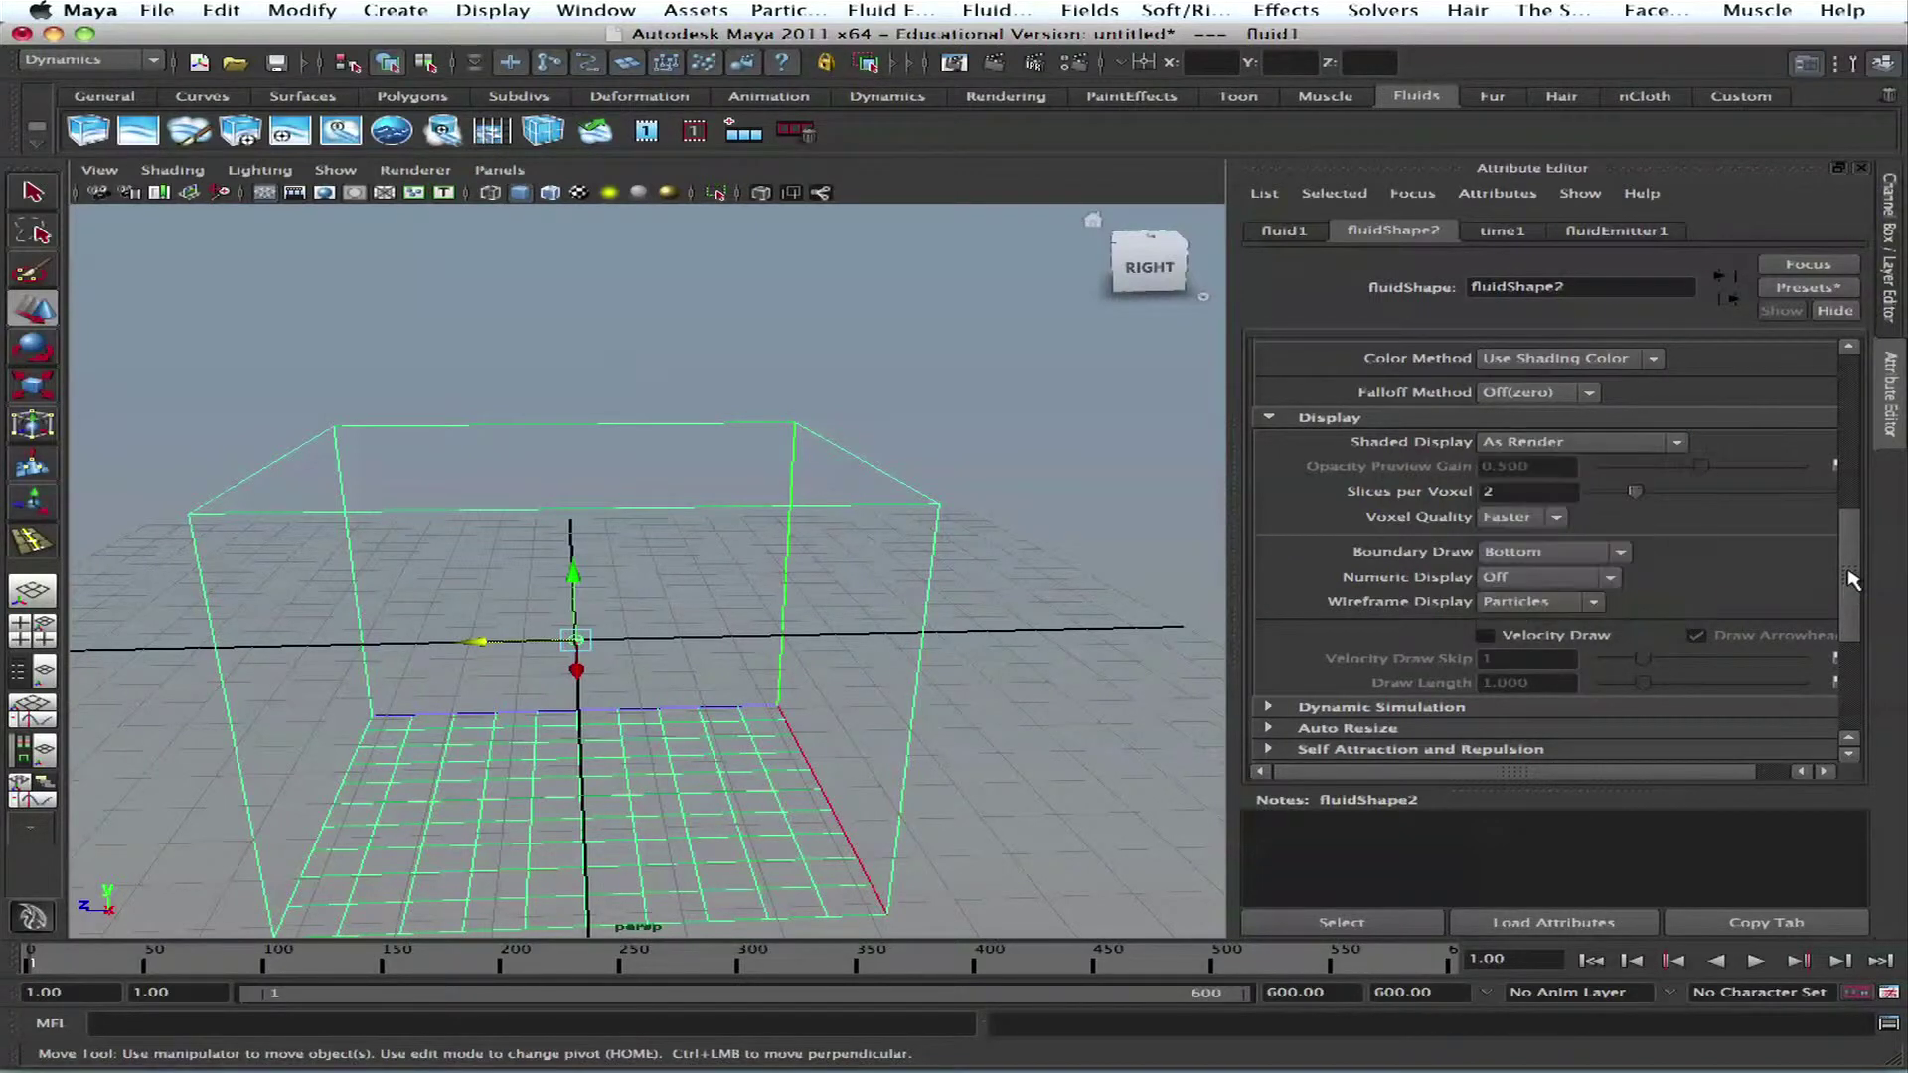
{"action": "left_click_drag", "start_coordinate": [1850, 563], "coordinate": [1850, 405]}
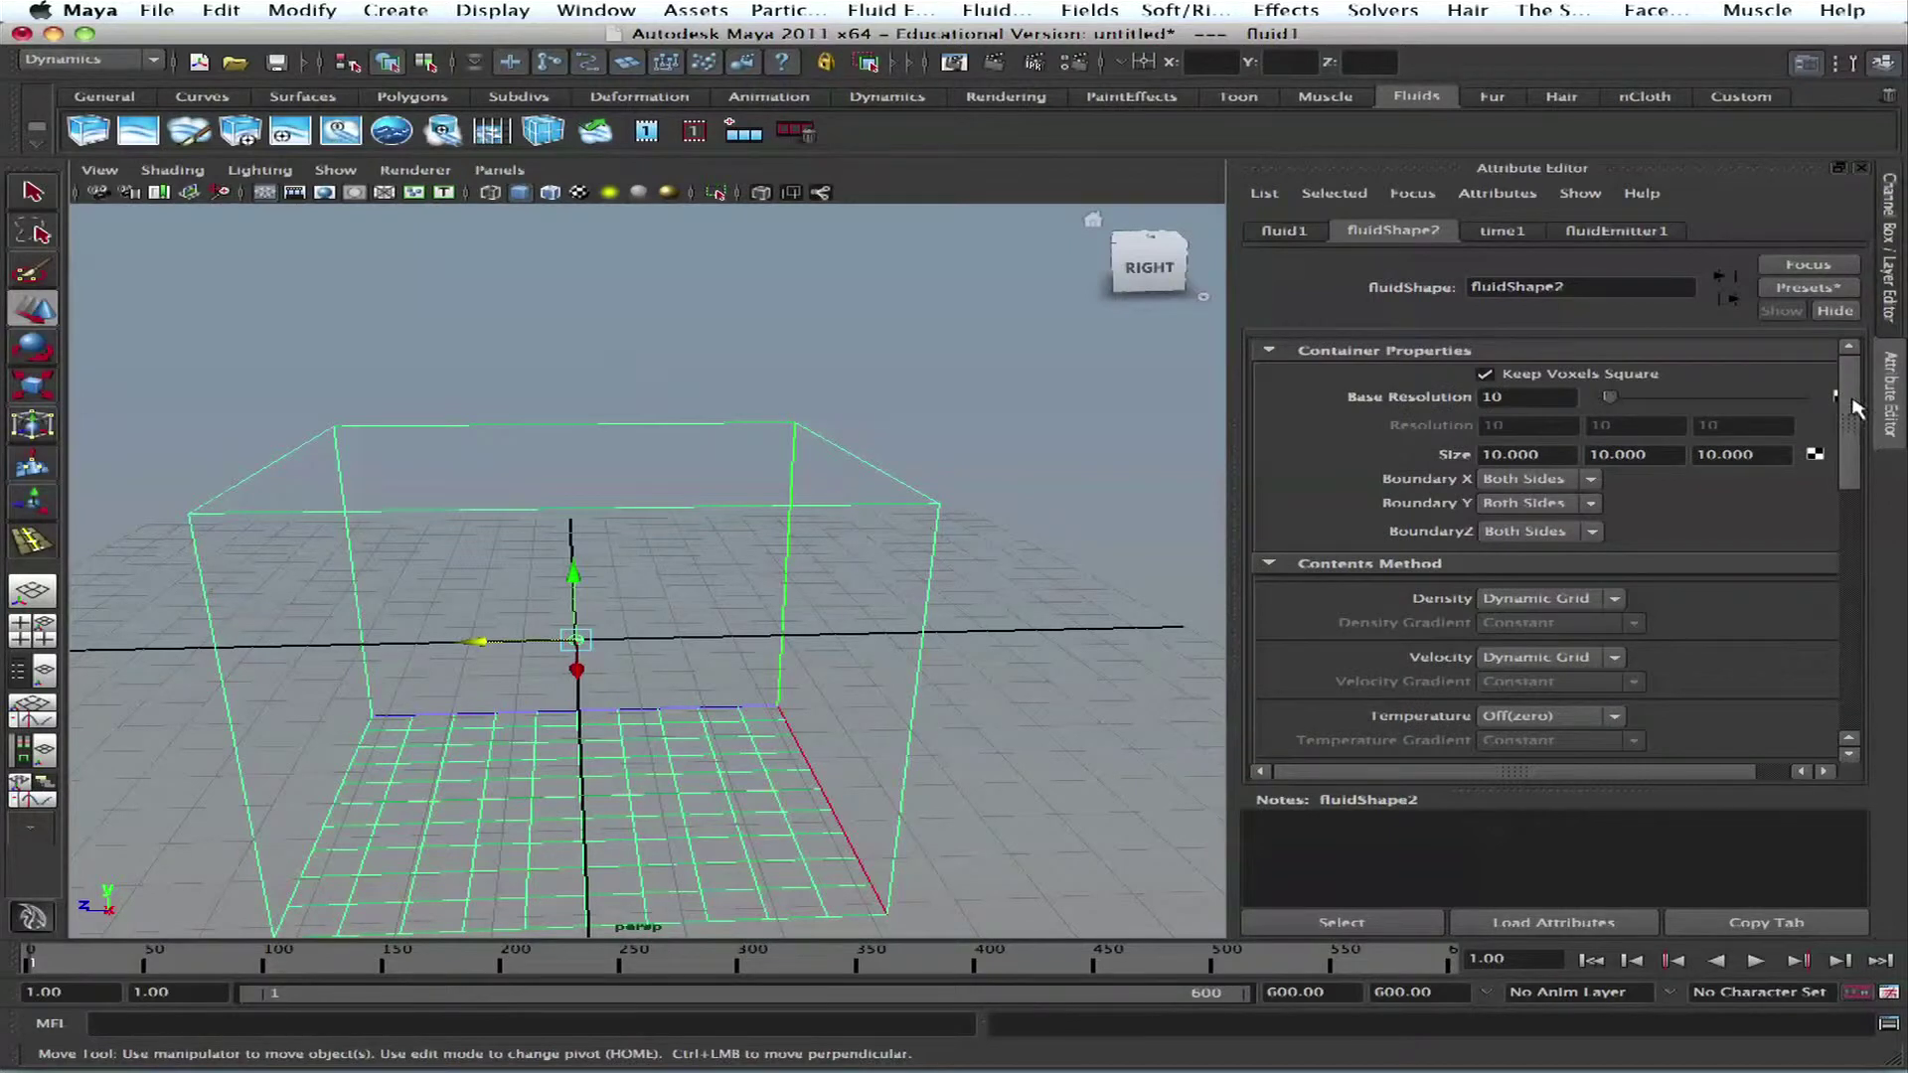
Step: Examine the container's Base Resolution and Size values against its voxel grid in the viewport
{"action": "left_click_drag", "start_coordinate": [933, 449], "coordinate": [906, 659], "text": "alt"}
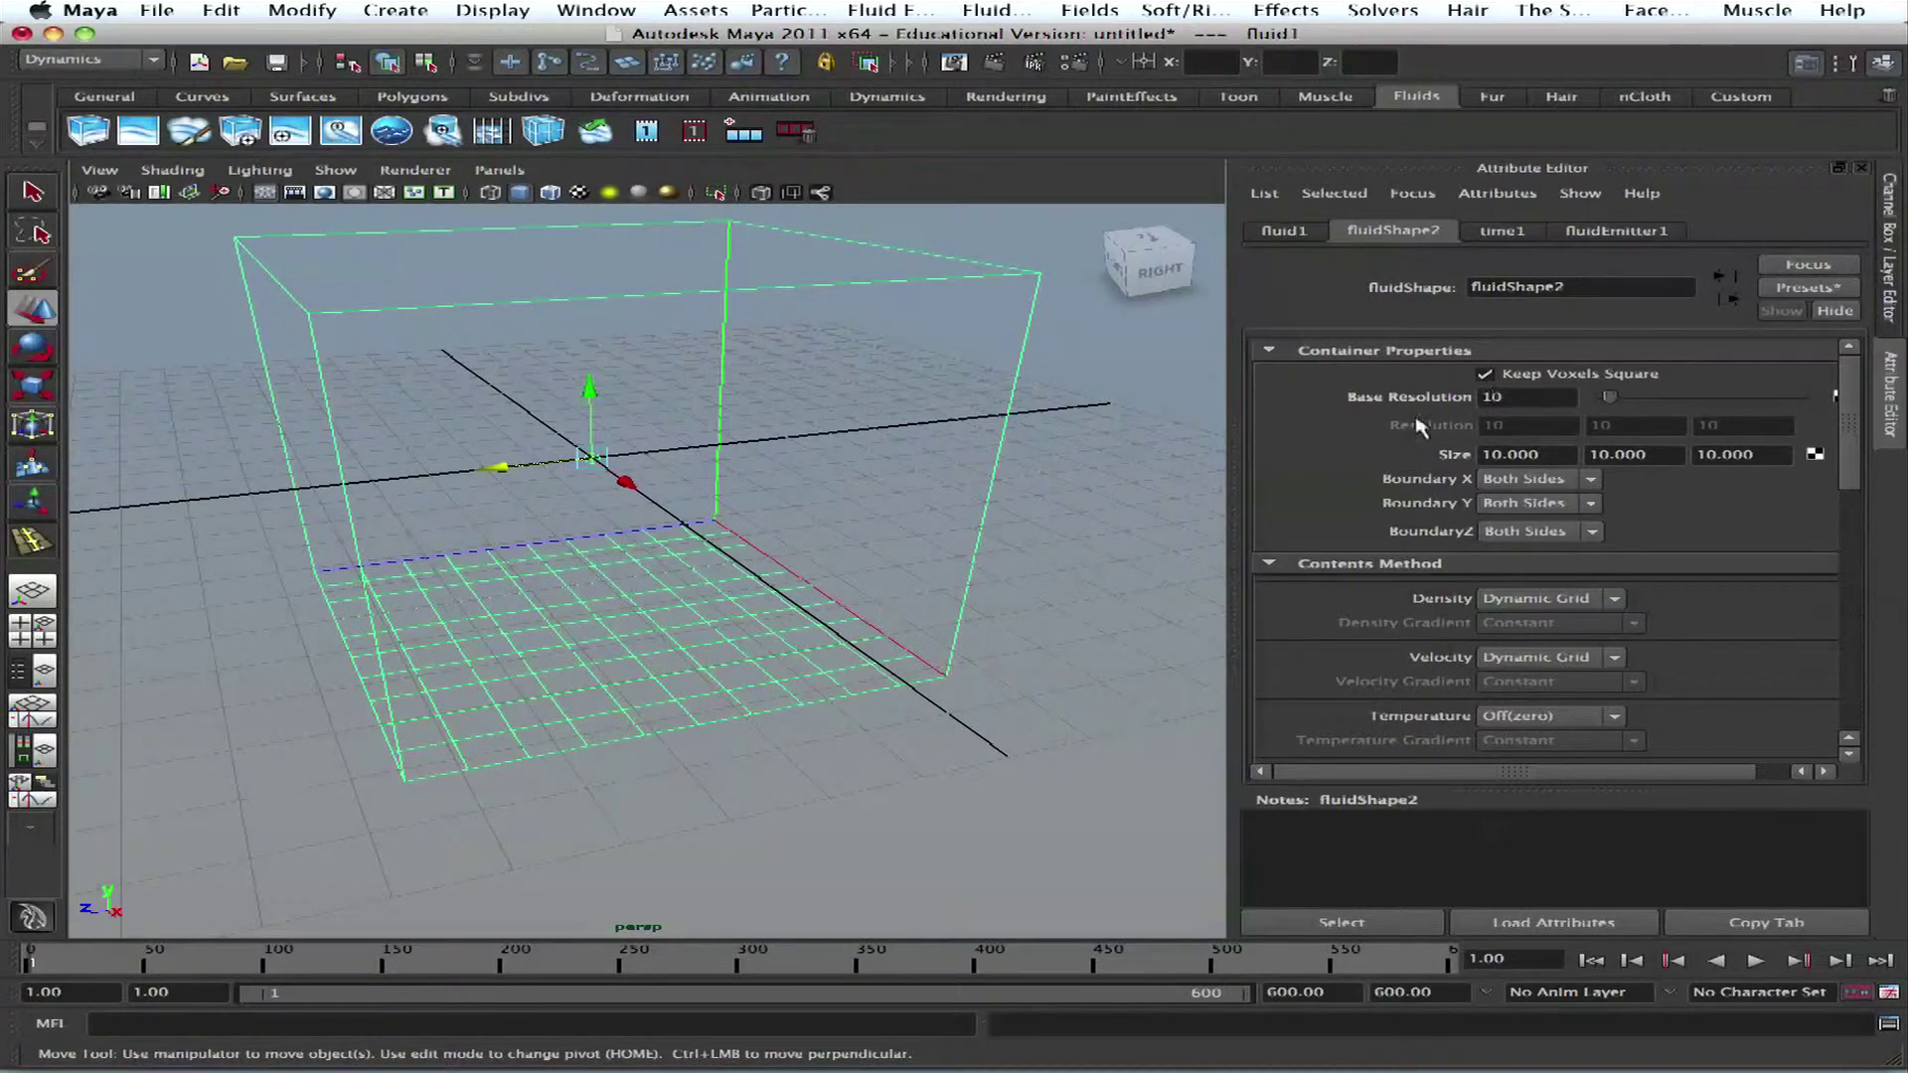
{"action": "left_click", "coordinate": [1514, 396]}
{"action": "left_click", "coordinate": [1500, 456]}
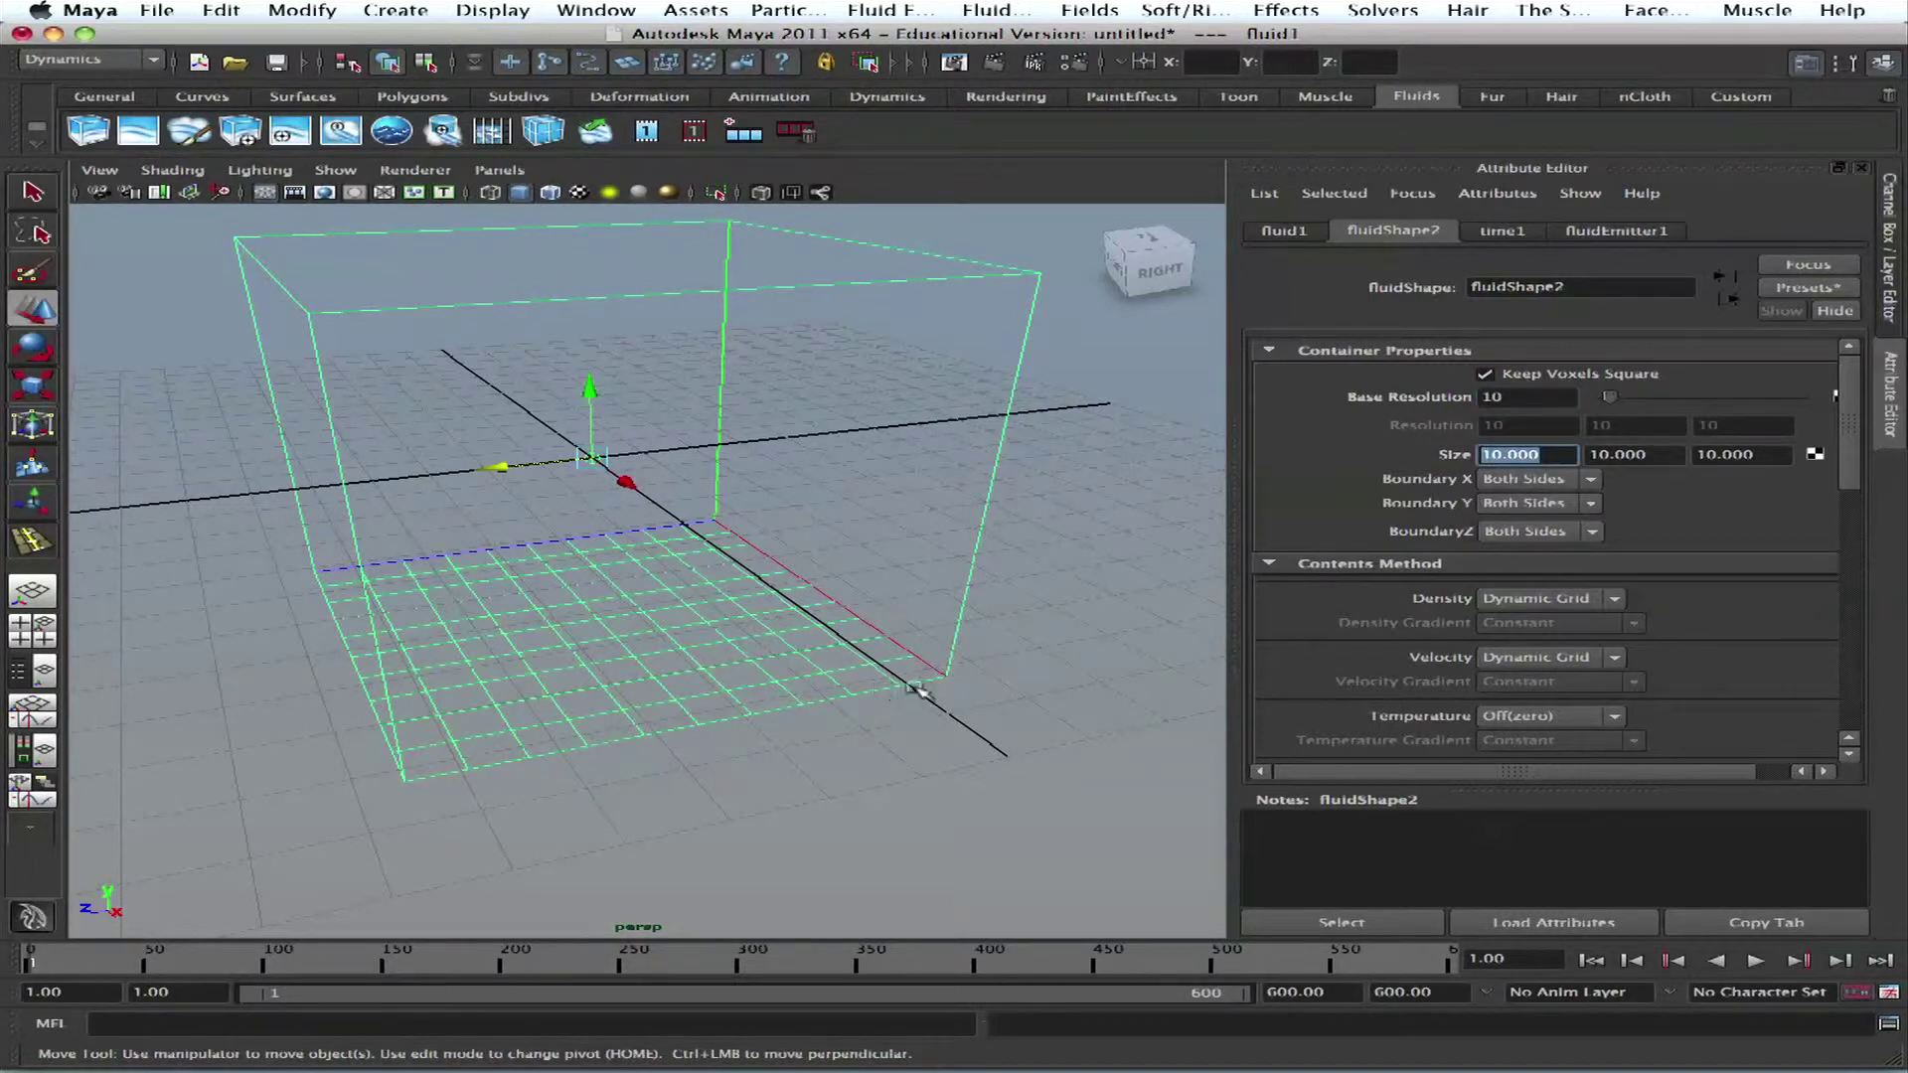
{"action": "mouse_move", "coordinate": [935, 667]}
{"action": "left_mouse_down", "text": "alt"}
{"action": "mouse_move", "coordinate": [907, 643]}
{"action": "mouse_move", "coordinate": [898, 677]}
{"action": "left_mouse_up", "text": "alt"}
{"action": "right_click_drag", "start_coordinate": [898, 678], "coordinate": [957, 720], "text": "alt"}
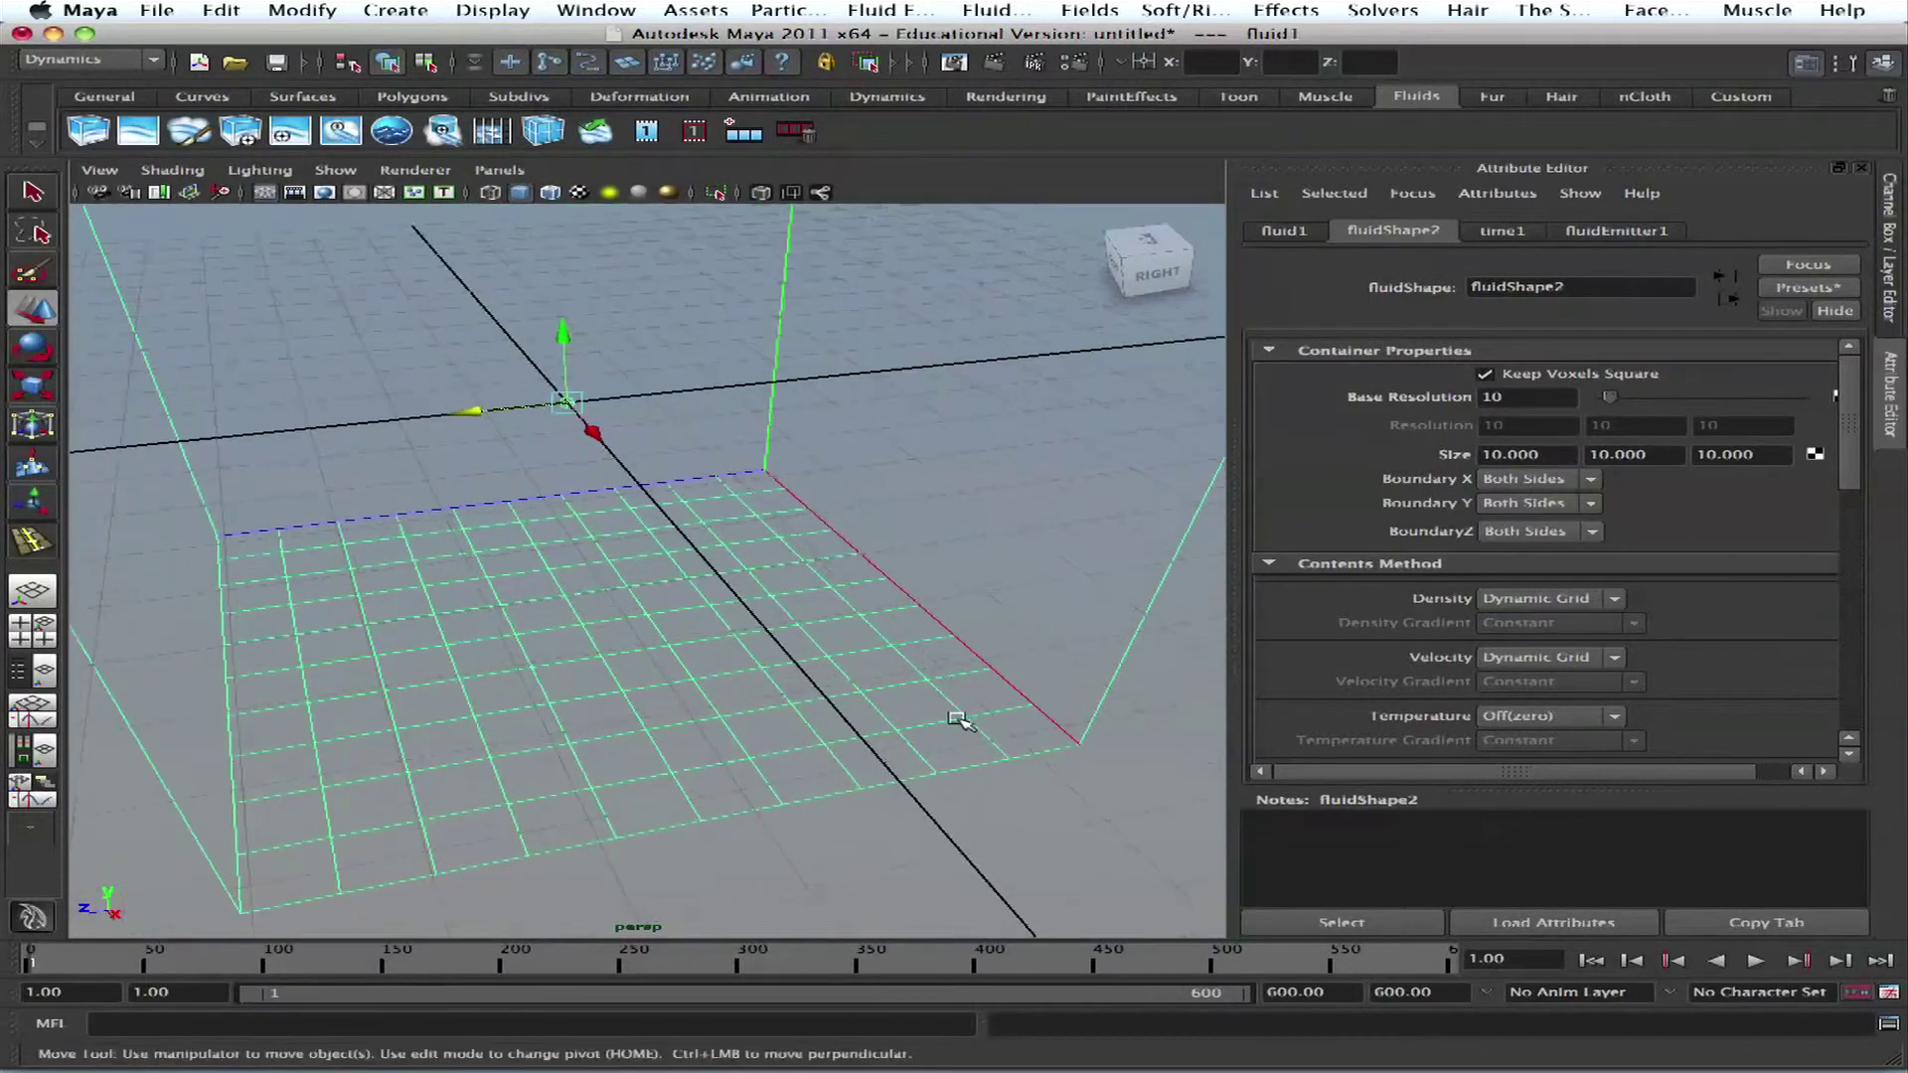
{"action": "left_click_drag", "start_coordinate": [958, 720], "coordinate": [1162, 581], "text": "alt"}
{"action": "left_click", "coordinate": [1552, 454]}
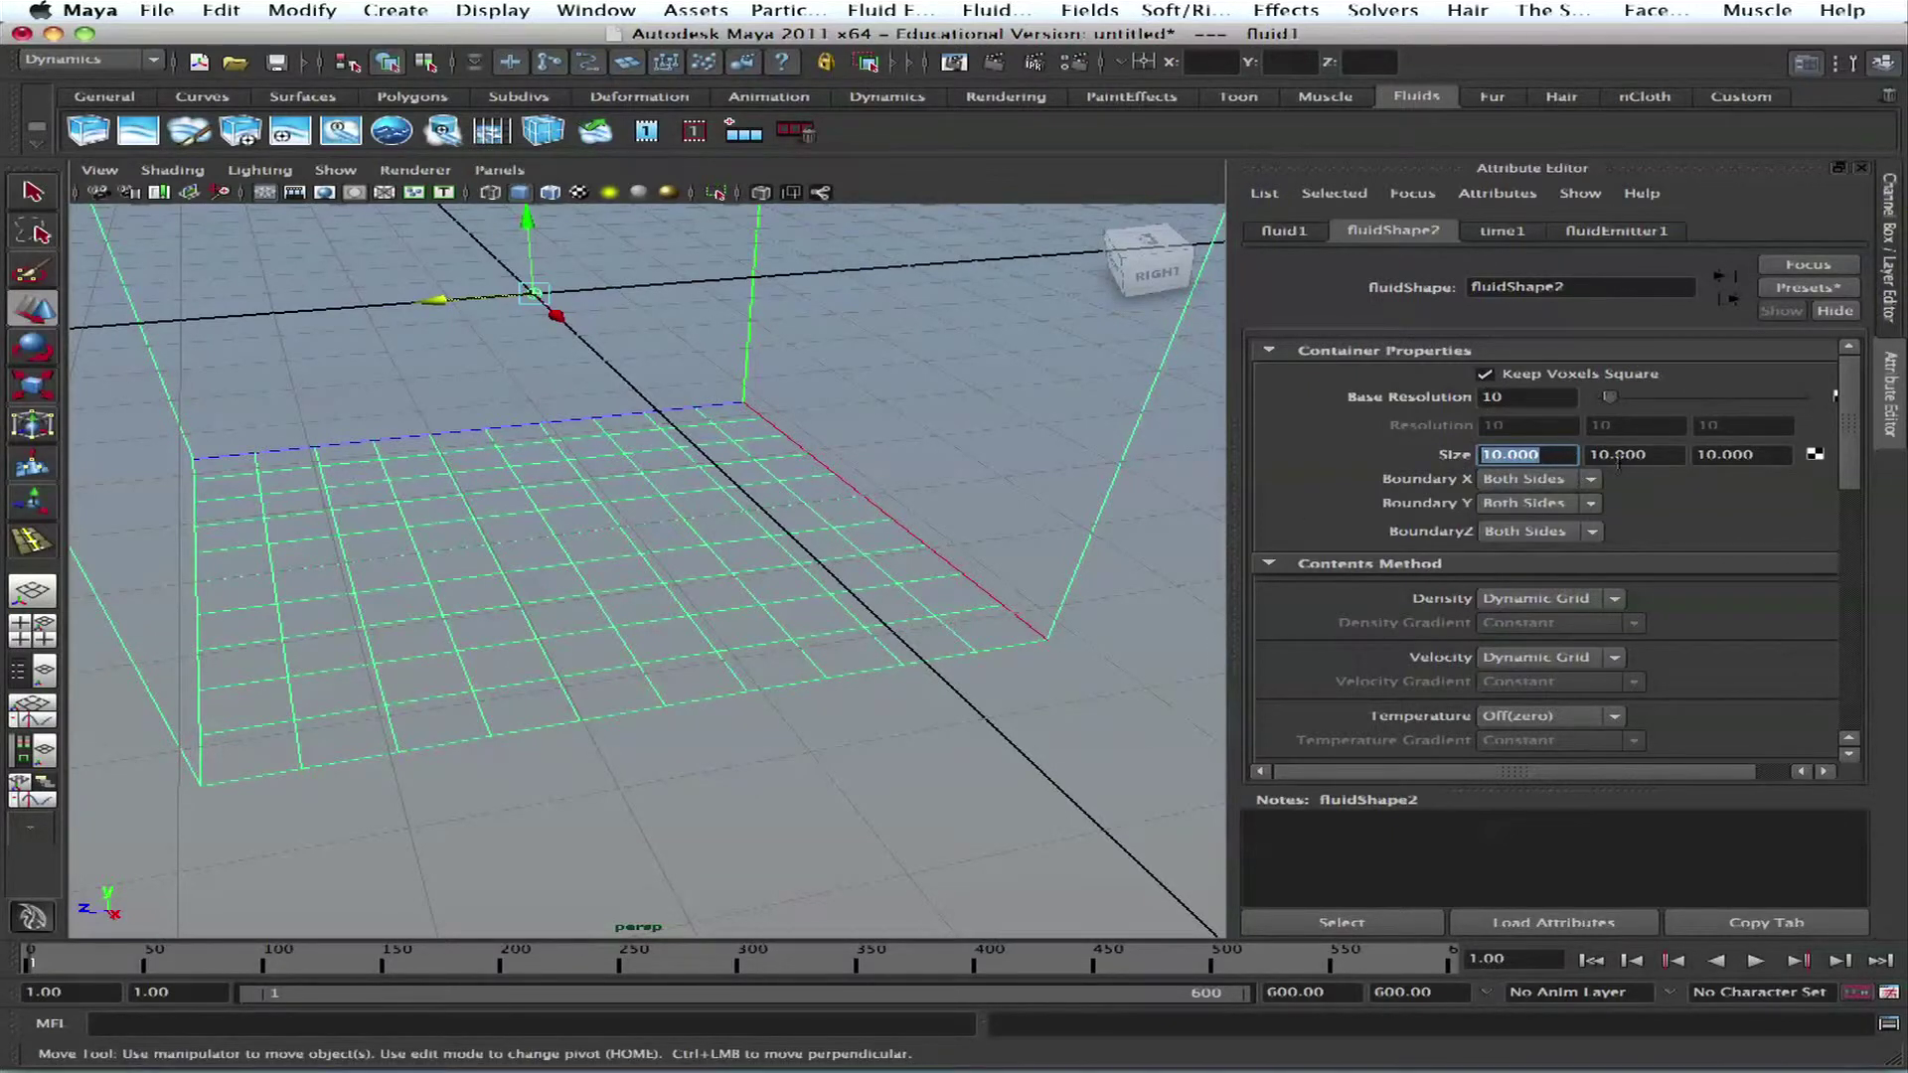
{"action": "left_click_drag", "start_coordinate": [991, 630], "coordinate": [861, 580], "text": "alt"}
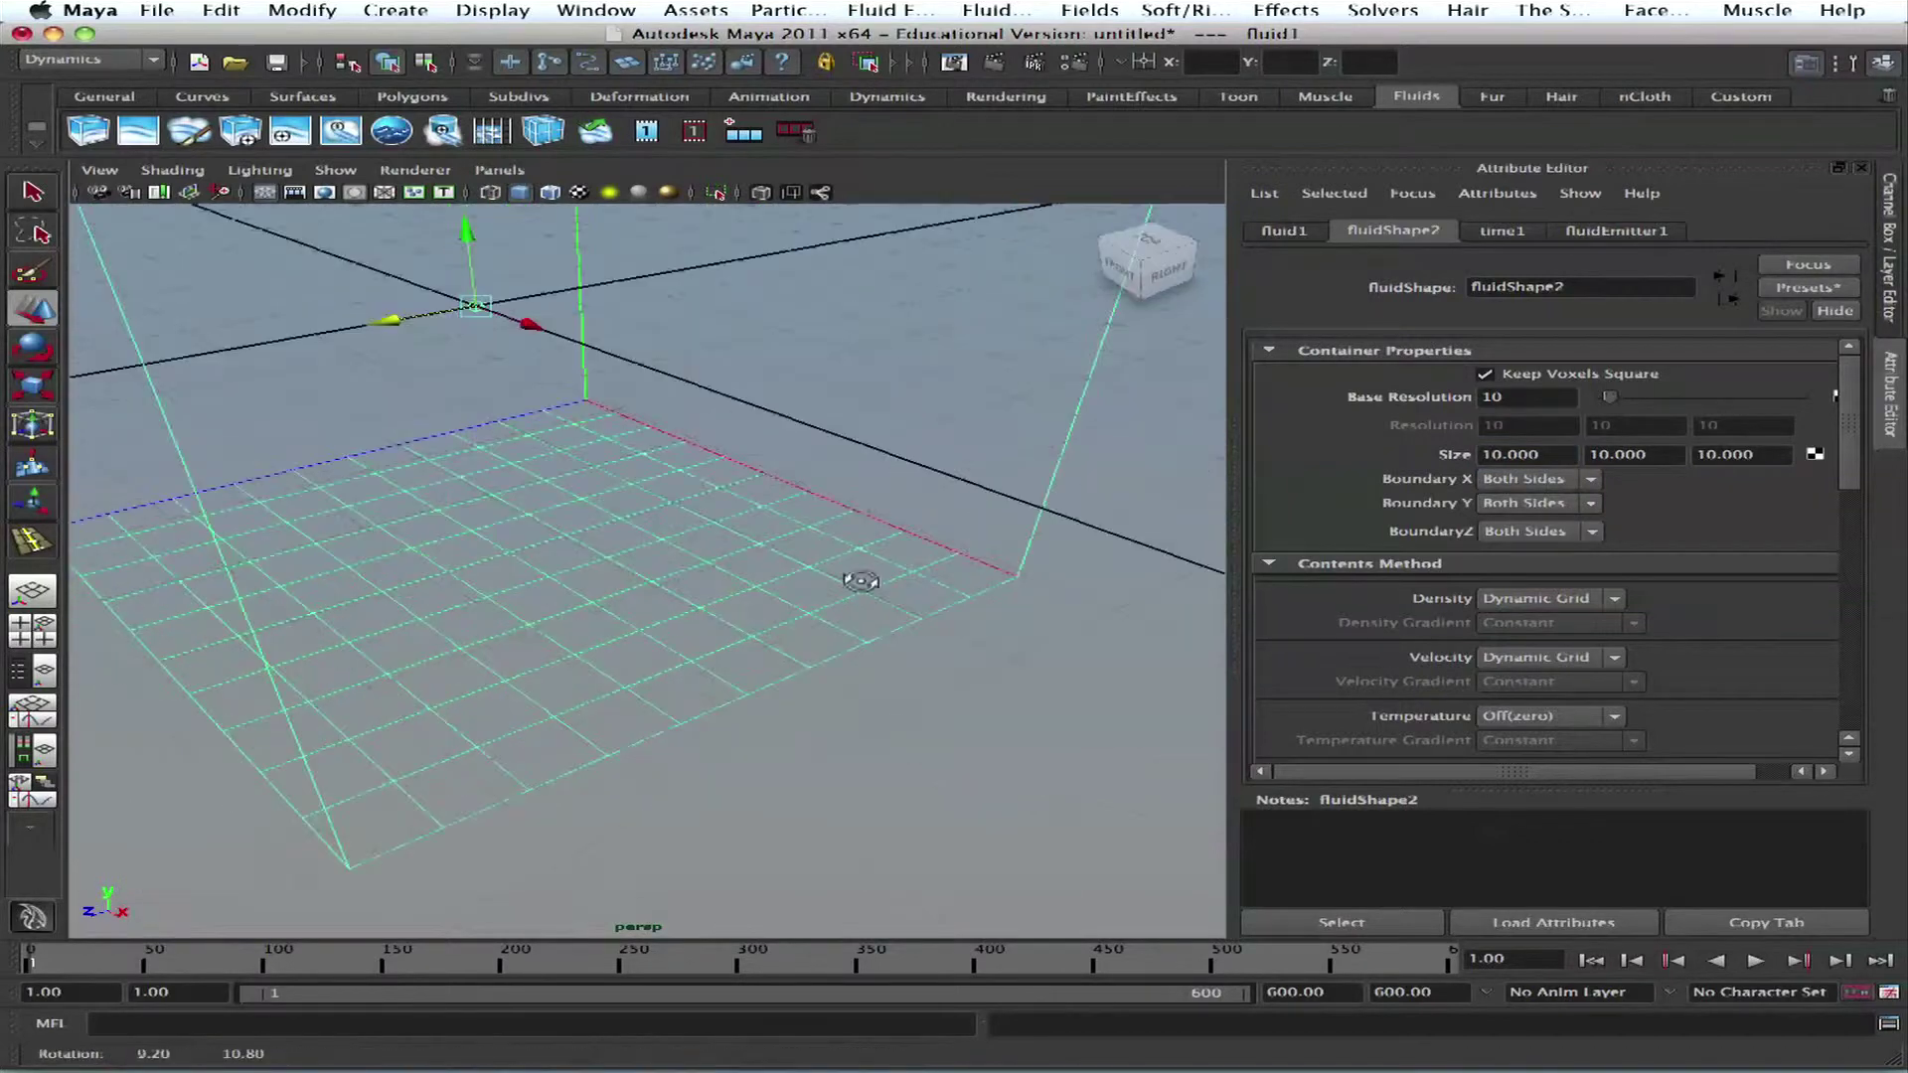
{"action": "right_click_drag", "start_coordinate": [861, 580], "coordinate": [655, 527], "text": "alt"}
{"action": "left_click_drag", "start_coordinate": [769, 563], "coordinate": [689, 545], "text": "alt"}
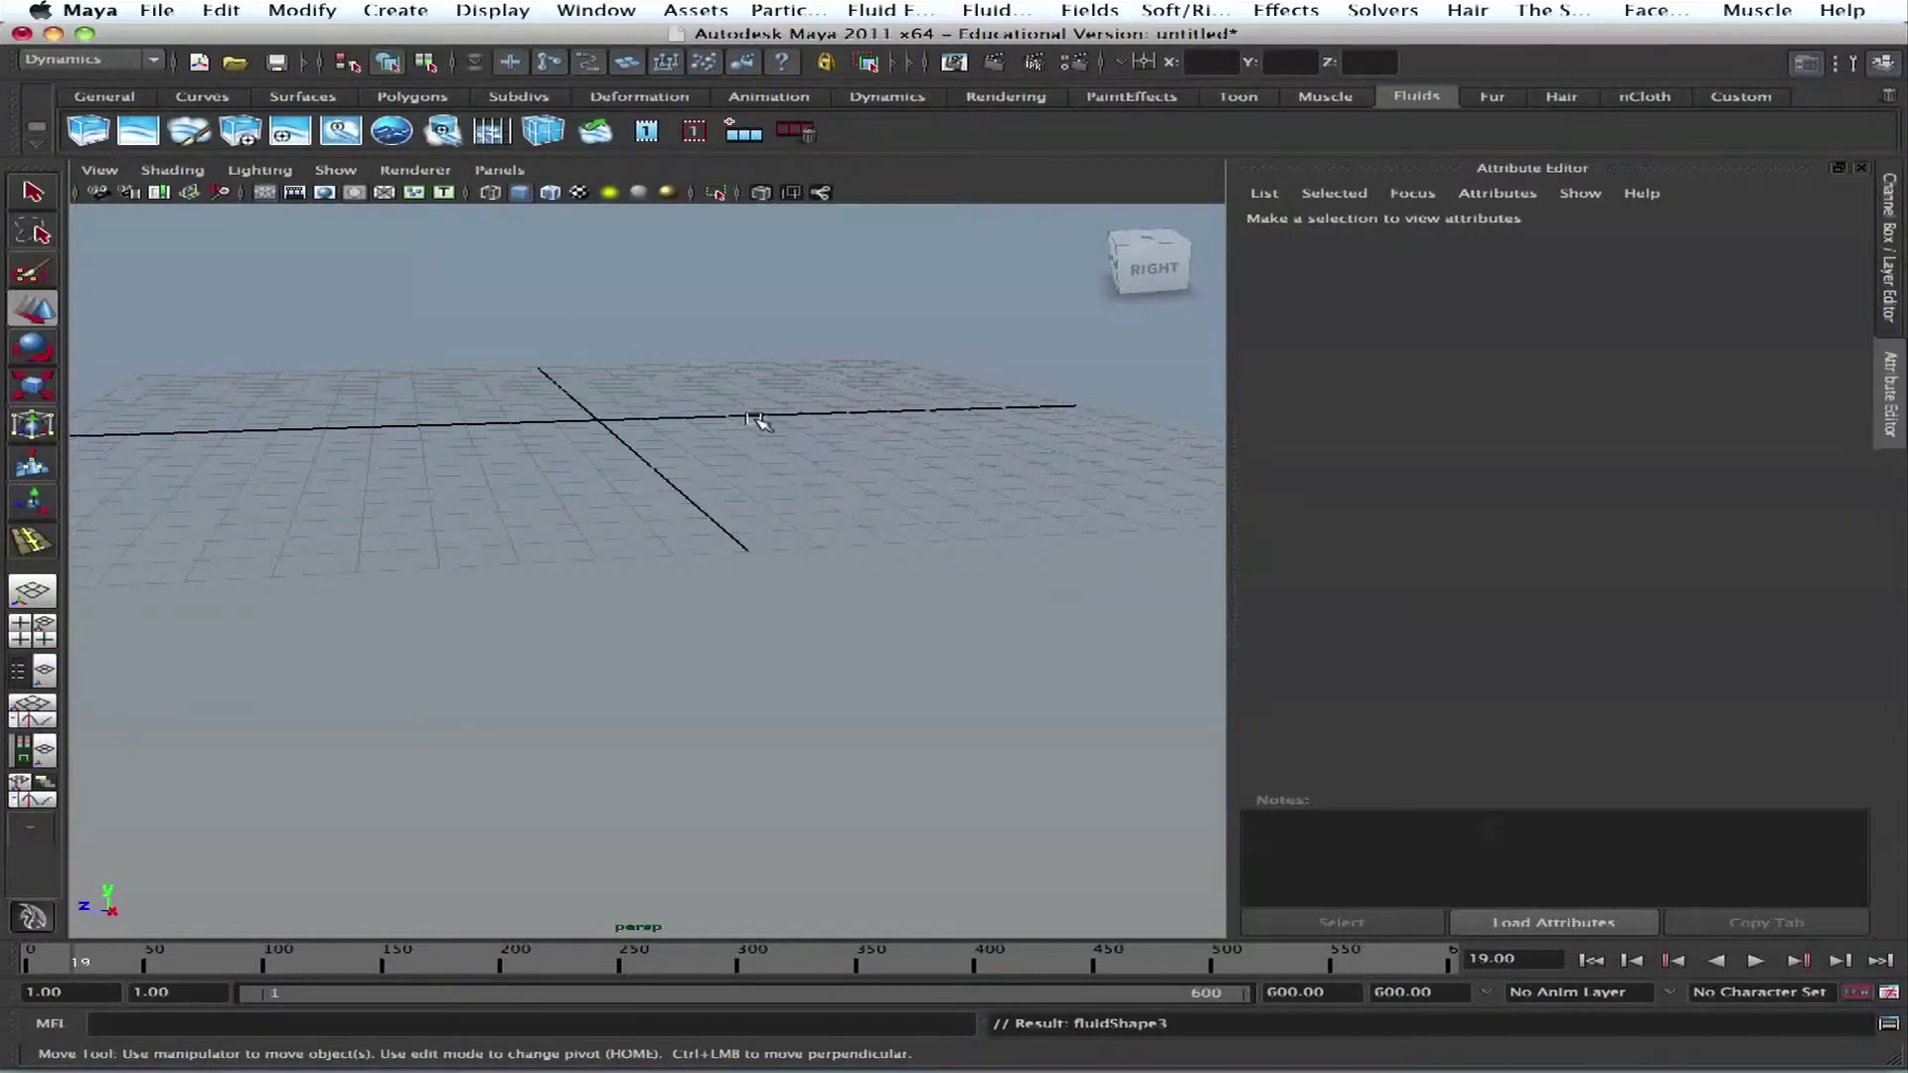
Step: Create a 3D fluid container without an emitter and return the timeline to frame 1
{"action": "left_click", "coordinate": [88, 131]}
{"action": "left_click", "coordinate": [1592, 961]}
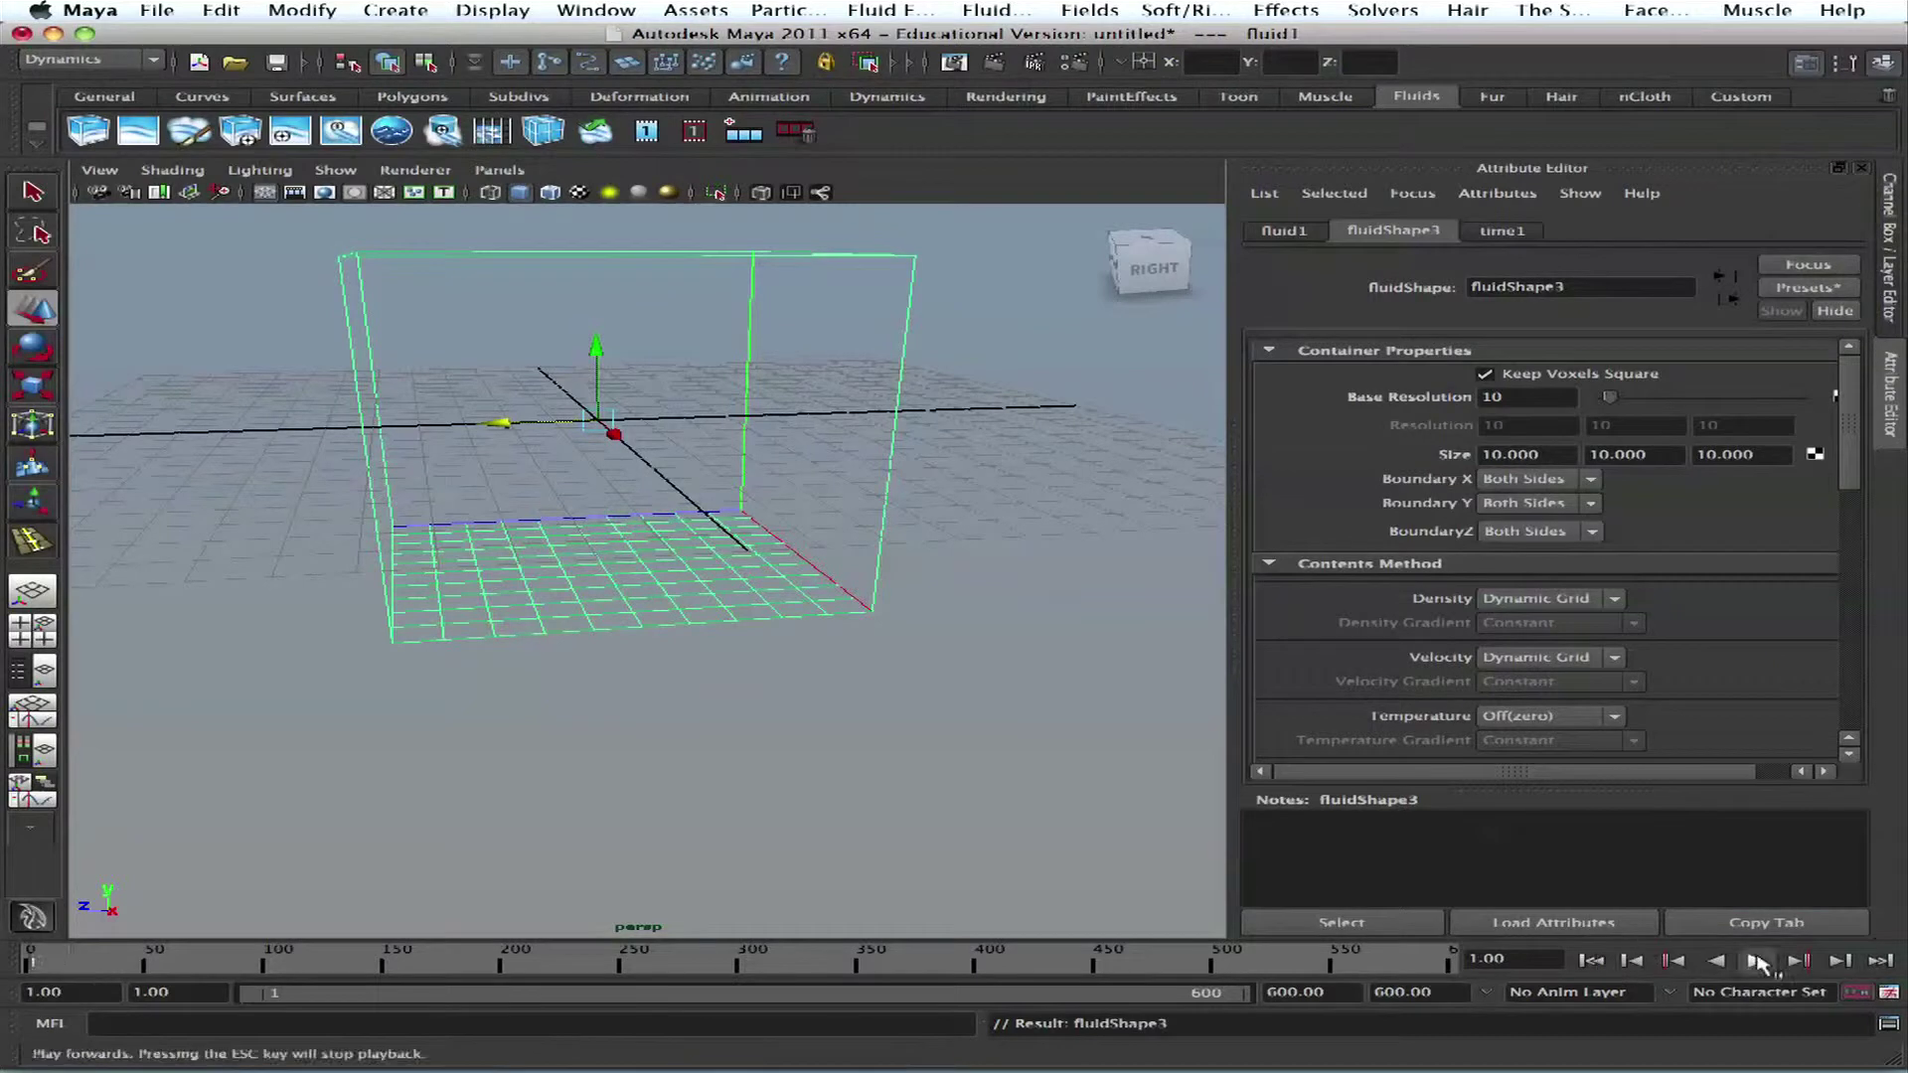
{"action": "left_click", "coordinate": [977, 559]}
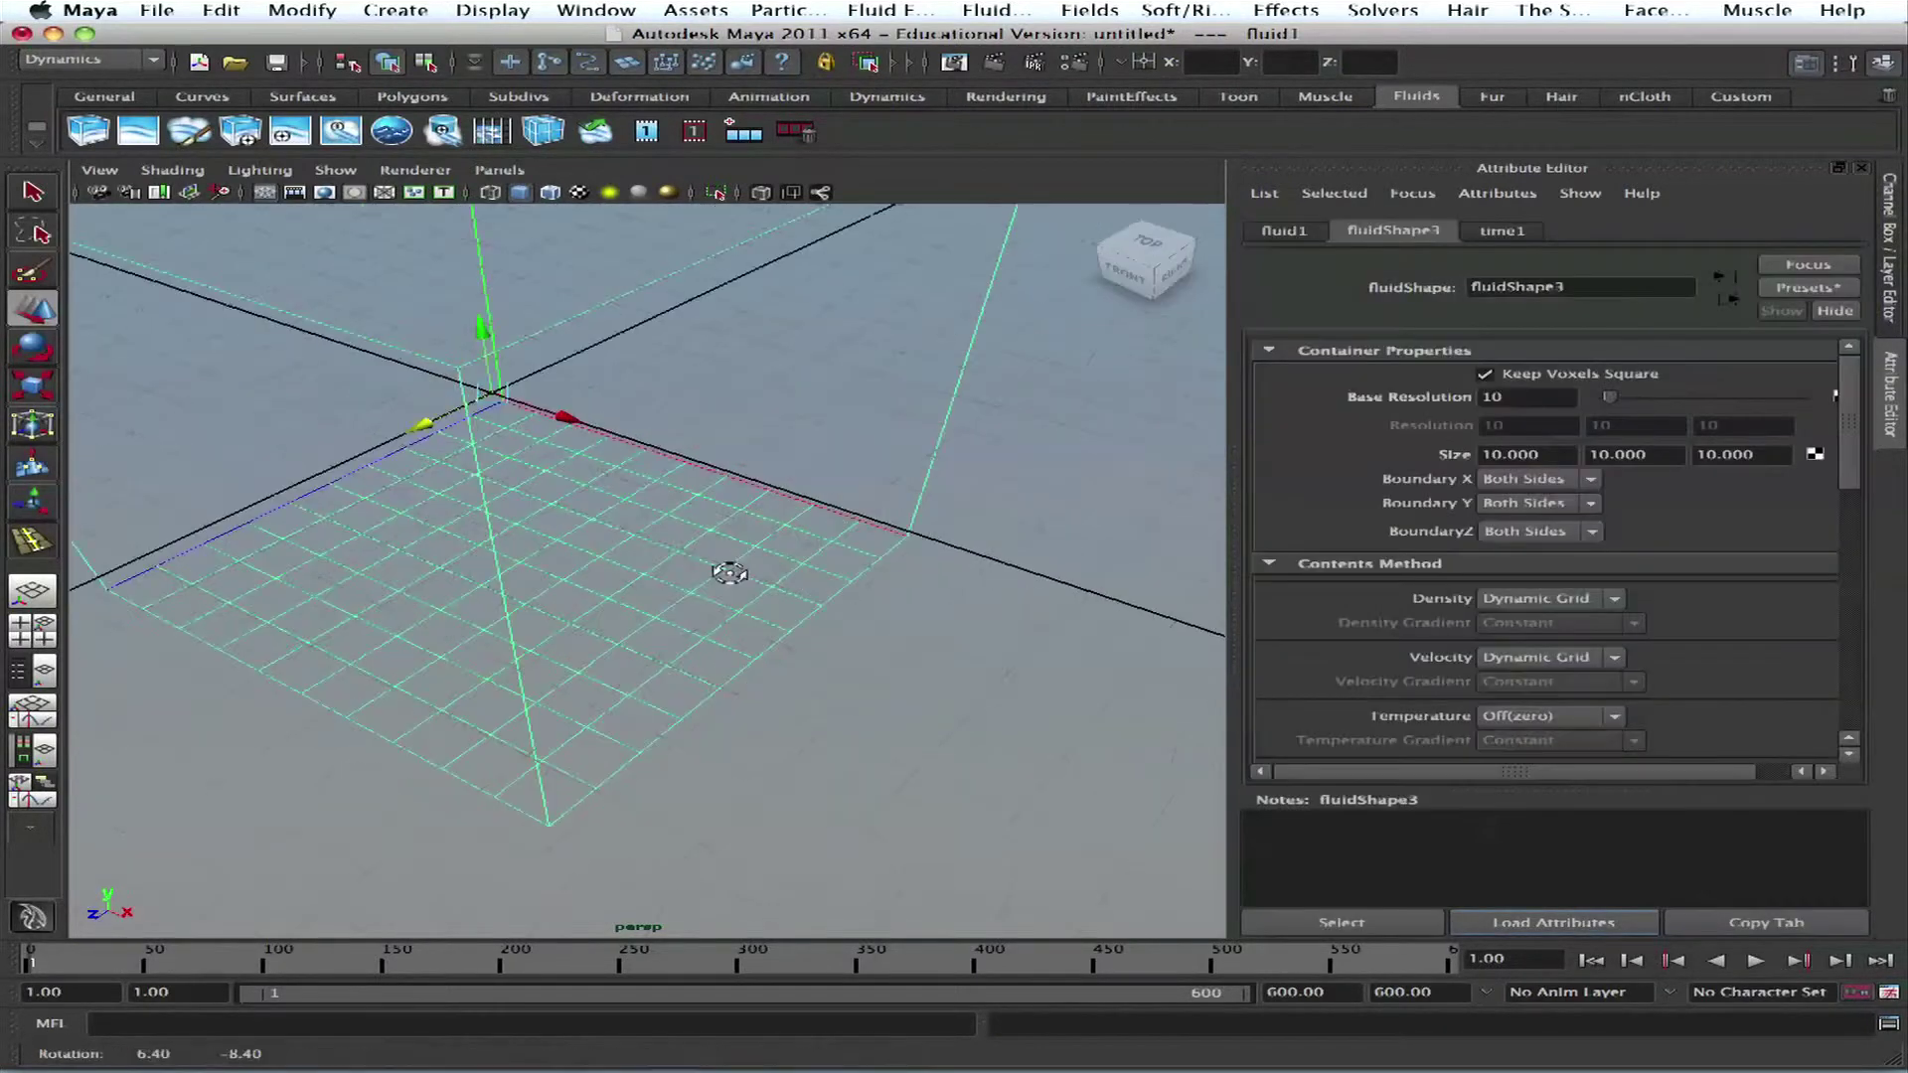
Step: Examine the empty container's voxel grid and interior from several angles
{"action": "left_click_drag", "start_coordinate": [728, 570], "coordinate": [695, 531], "text": "alt"}
{"action": "right_click_drag", "start_coordinate": [695, 532], "coordinate": [728, 540], "text": "alt"}
{"action": "left_click_drag", "start_coordinate": [728, 540], "coordinate": [838, 596], "text": "alt"}
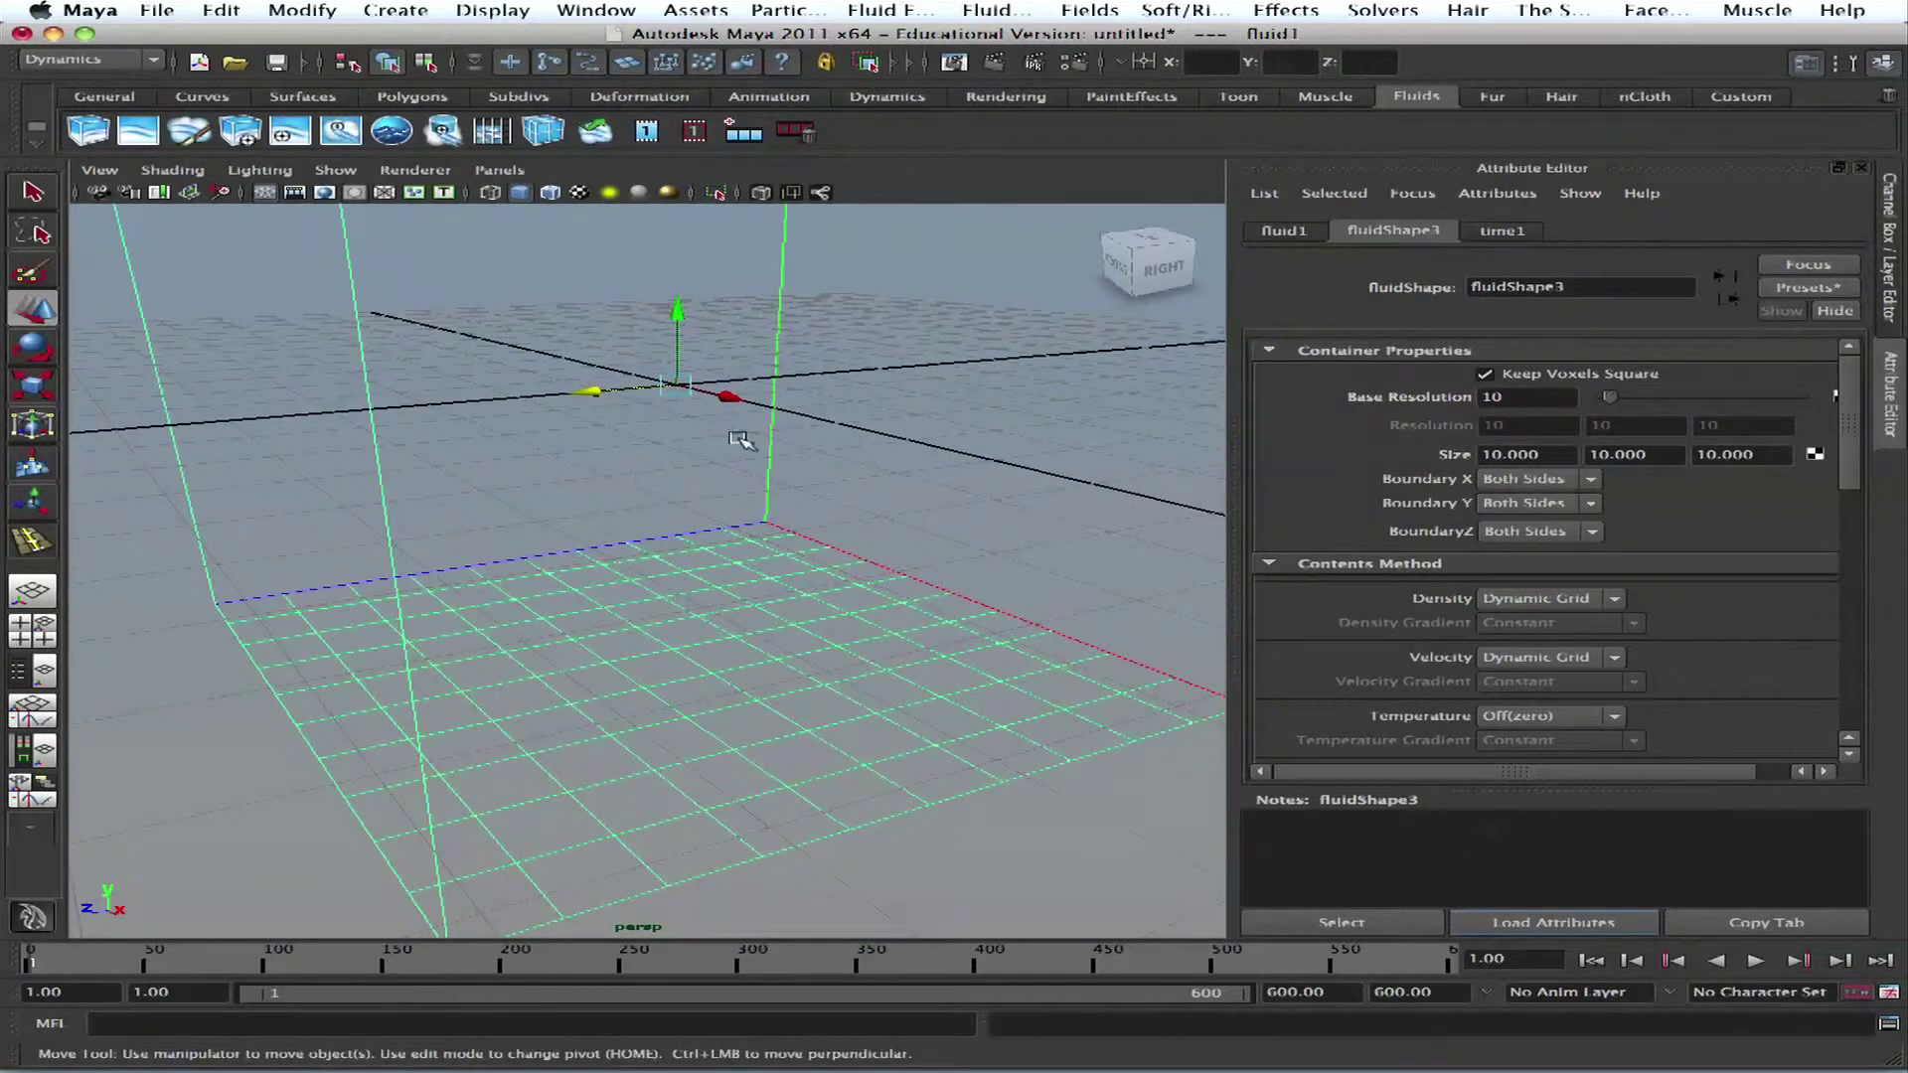
{"action": "left_click_drag", "start_coordinate": [729, 453], "coordinate": [718, 512], "text": "alt"}
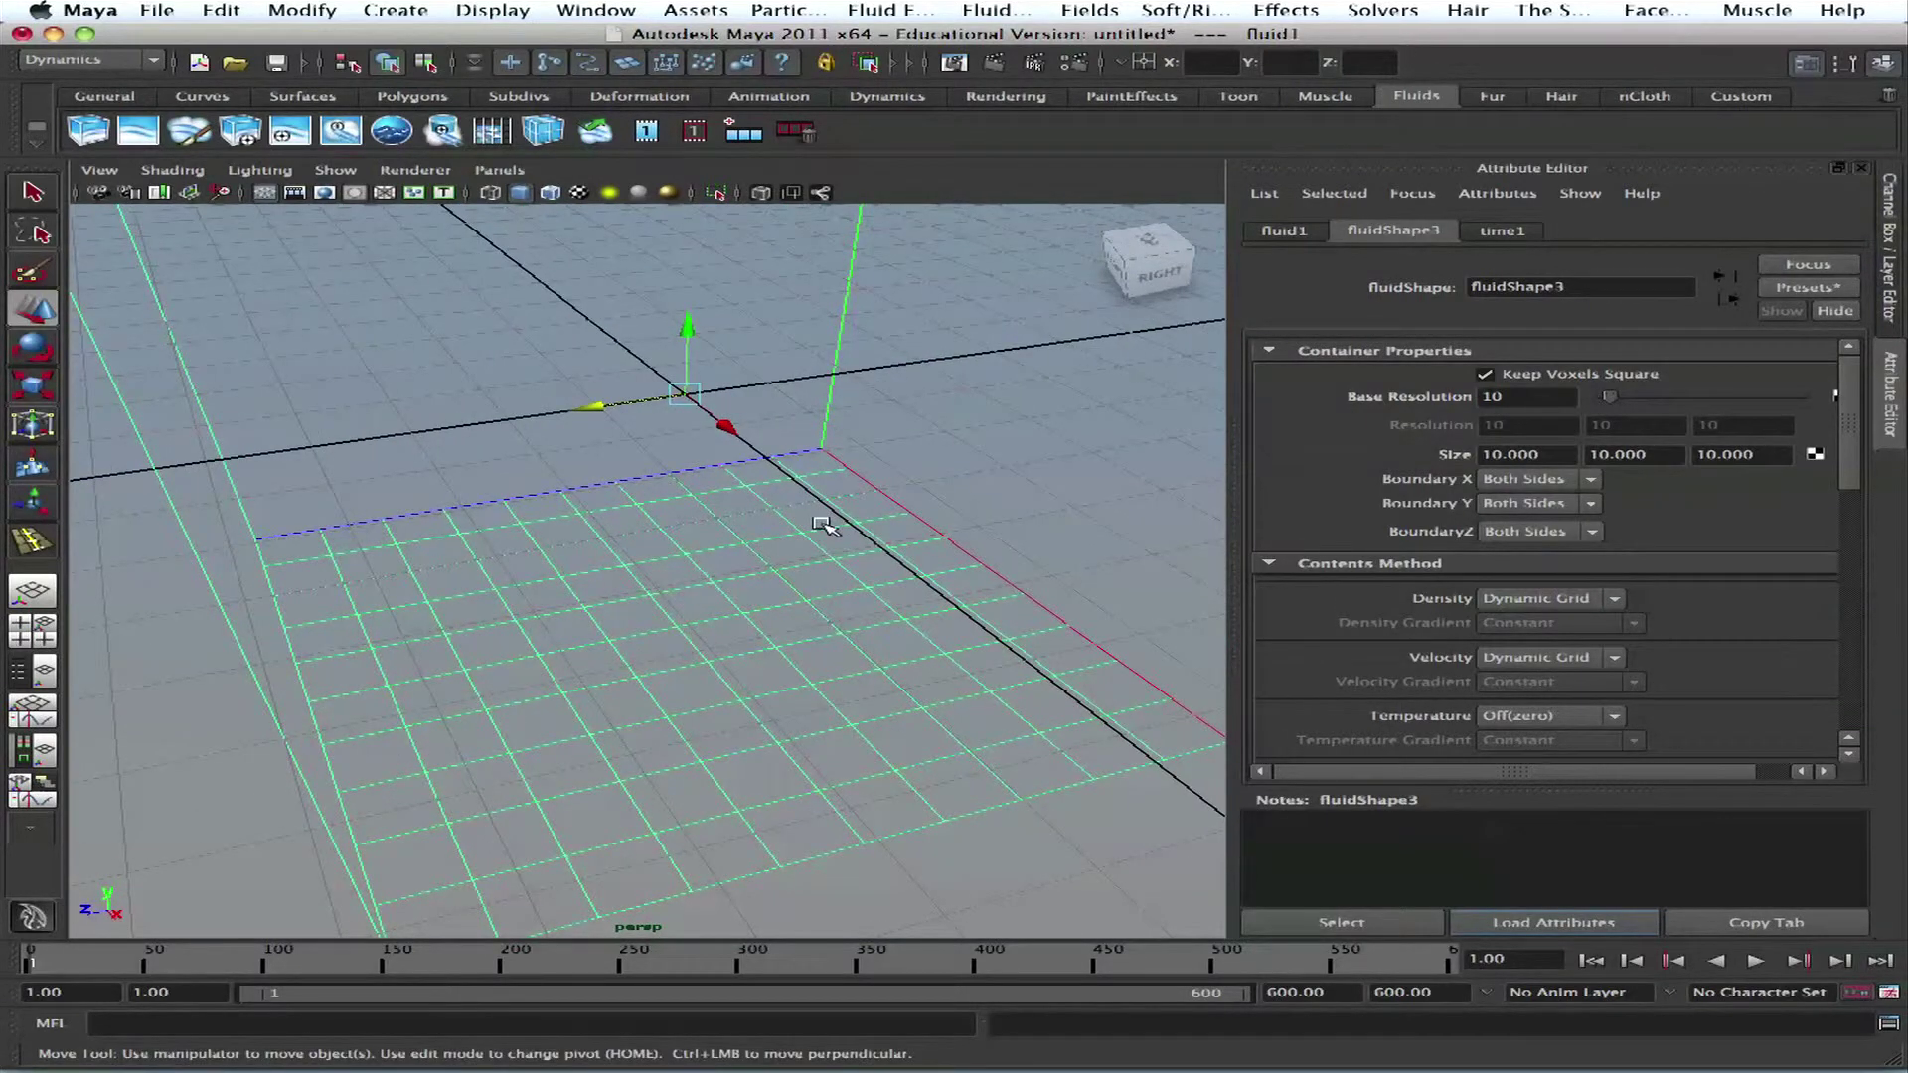
{"action": "left_click_drag", "start_coordinate": [584, 366], "coordinate": [710, 485], "text": "alt"}
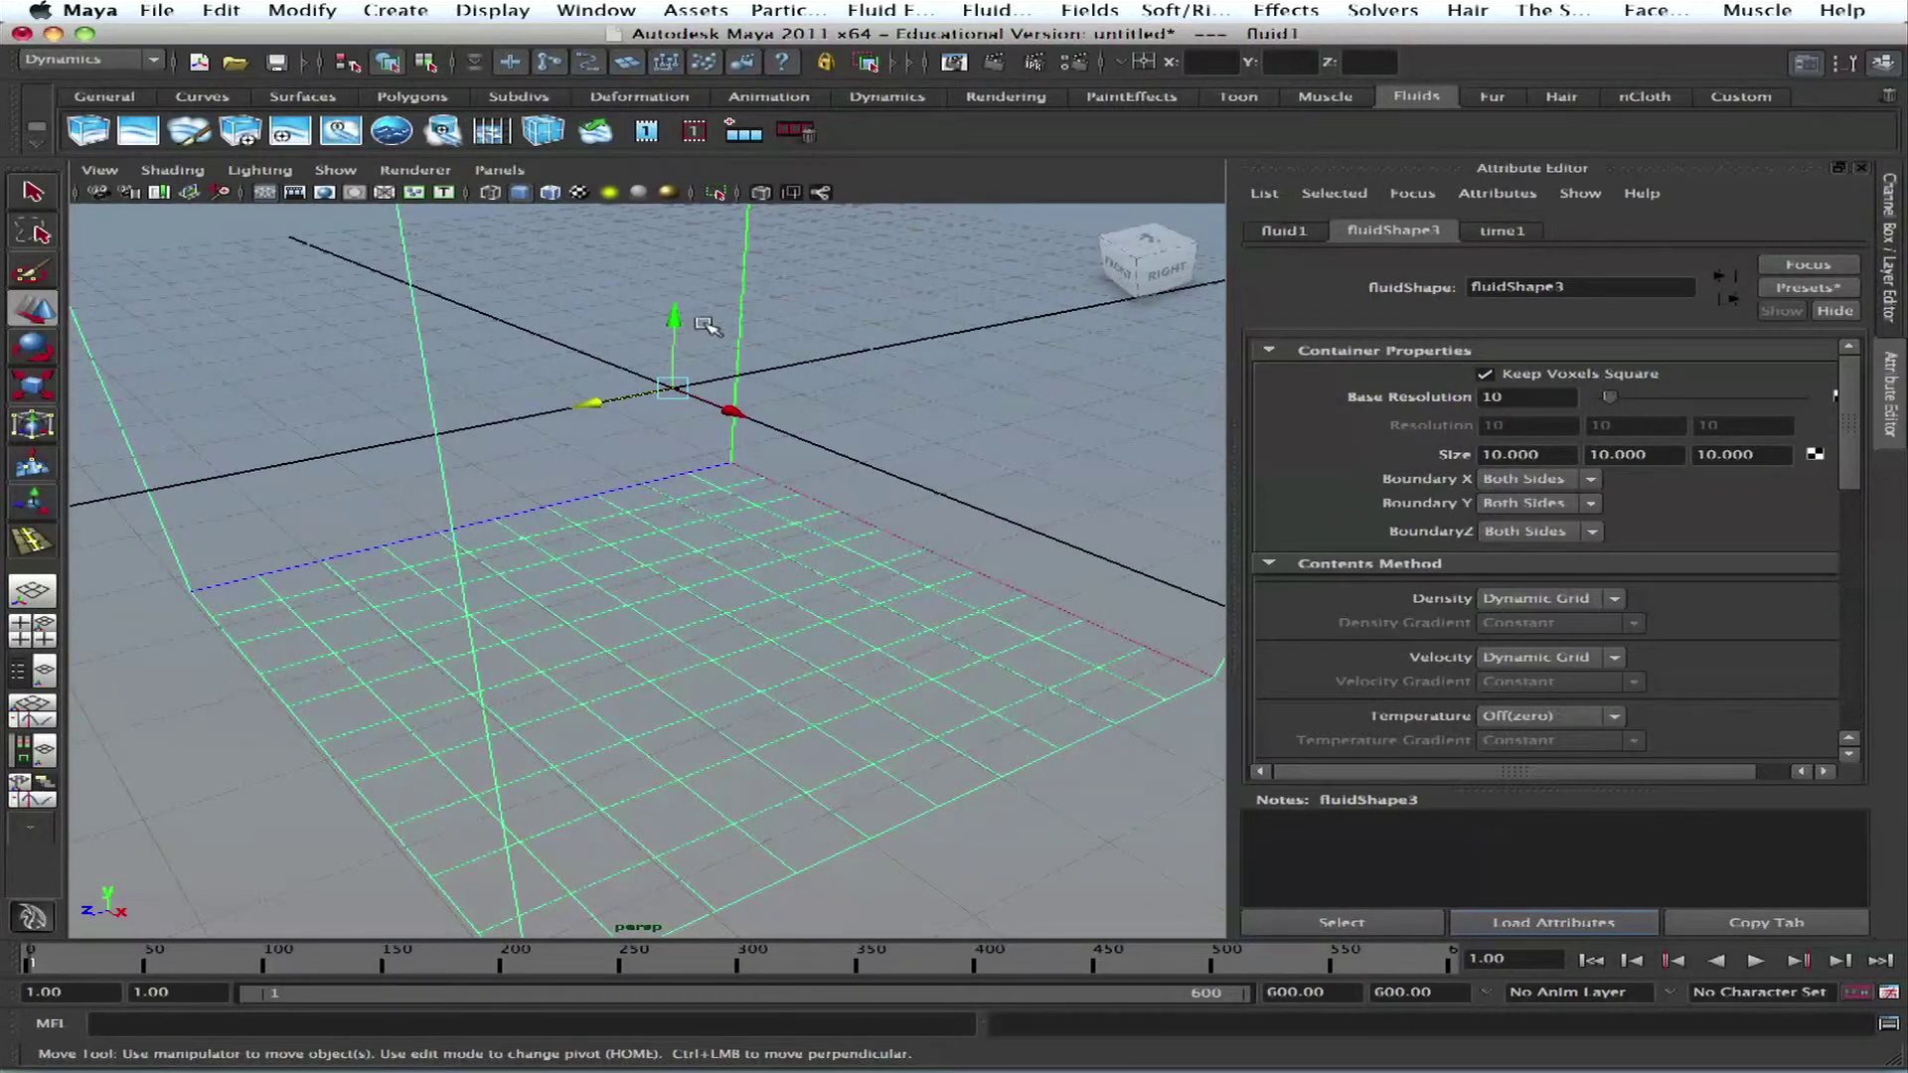
{"action": "left_click_drag", "start_coordinate": [662, 329], "coordinate": [698, 495], "text": "alt"}
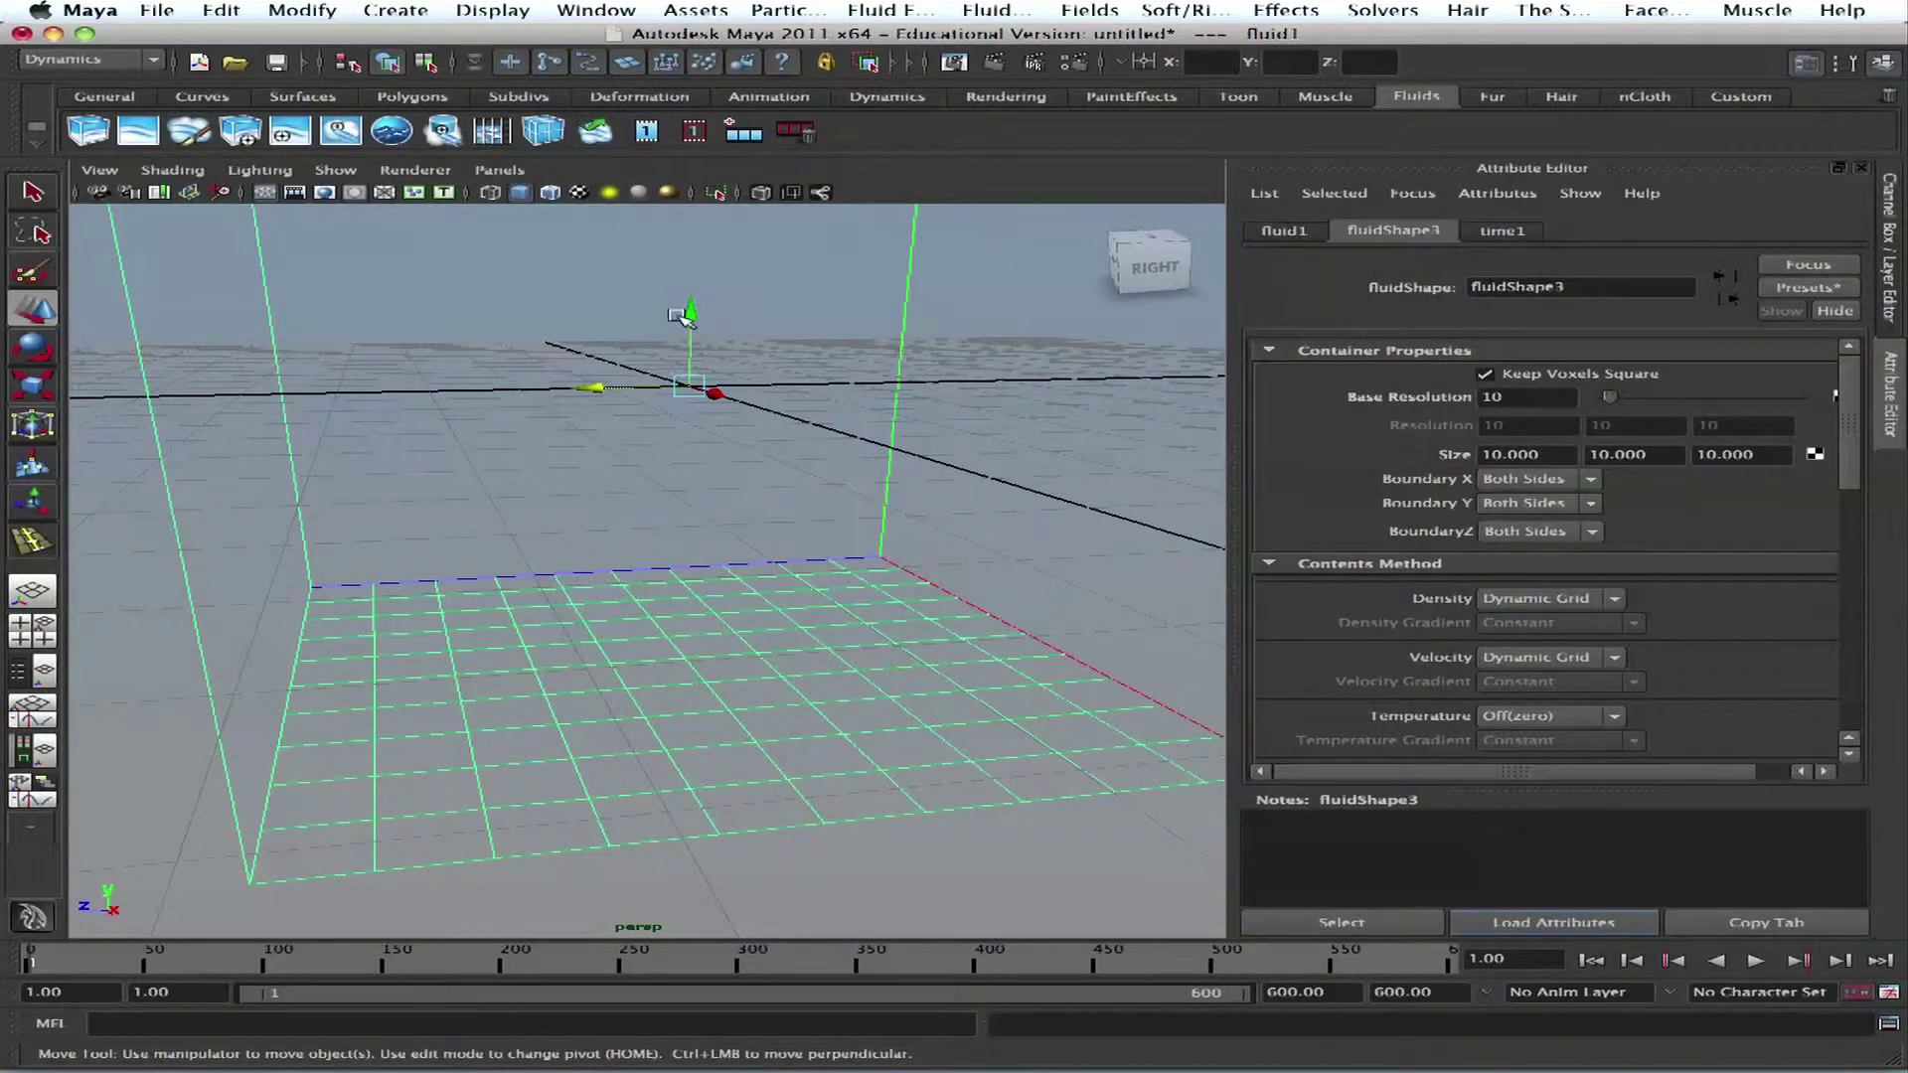
Step: Inspect the whole 3D container's bounding box from the side, front and corner, keeping the container selected
{"action": "left_click_drag", "start_coordinate": [643, 431], "coordinate": [682, 445], "text": "alt"}
{"action": "right_click_drag", "start_coordinate": [869, 539], "coordinate": [618, 456], "text": "alt"}
{"action": "left_click_drag", "start_coordinate": [618, 456], "coordinate": [473, 387], "text": "alt"}
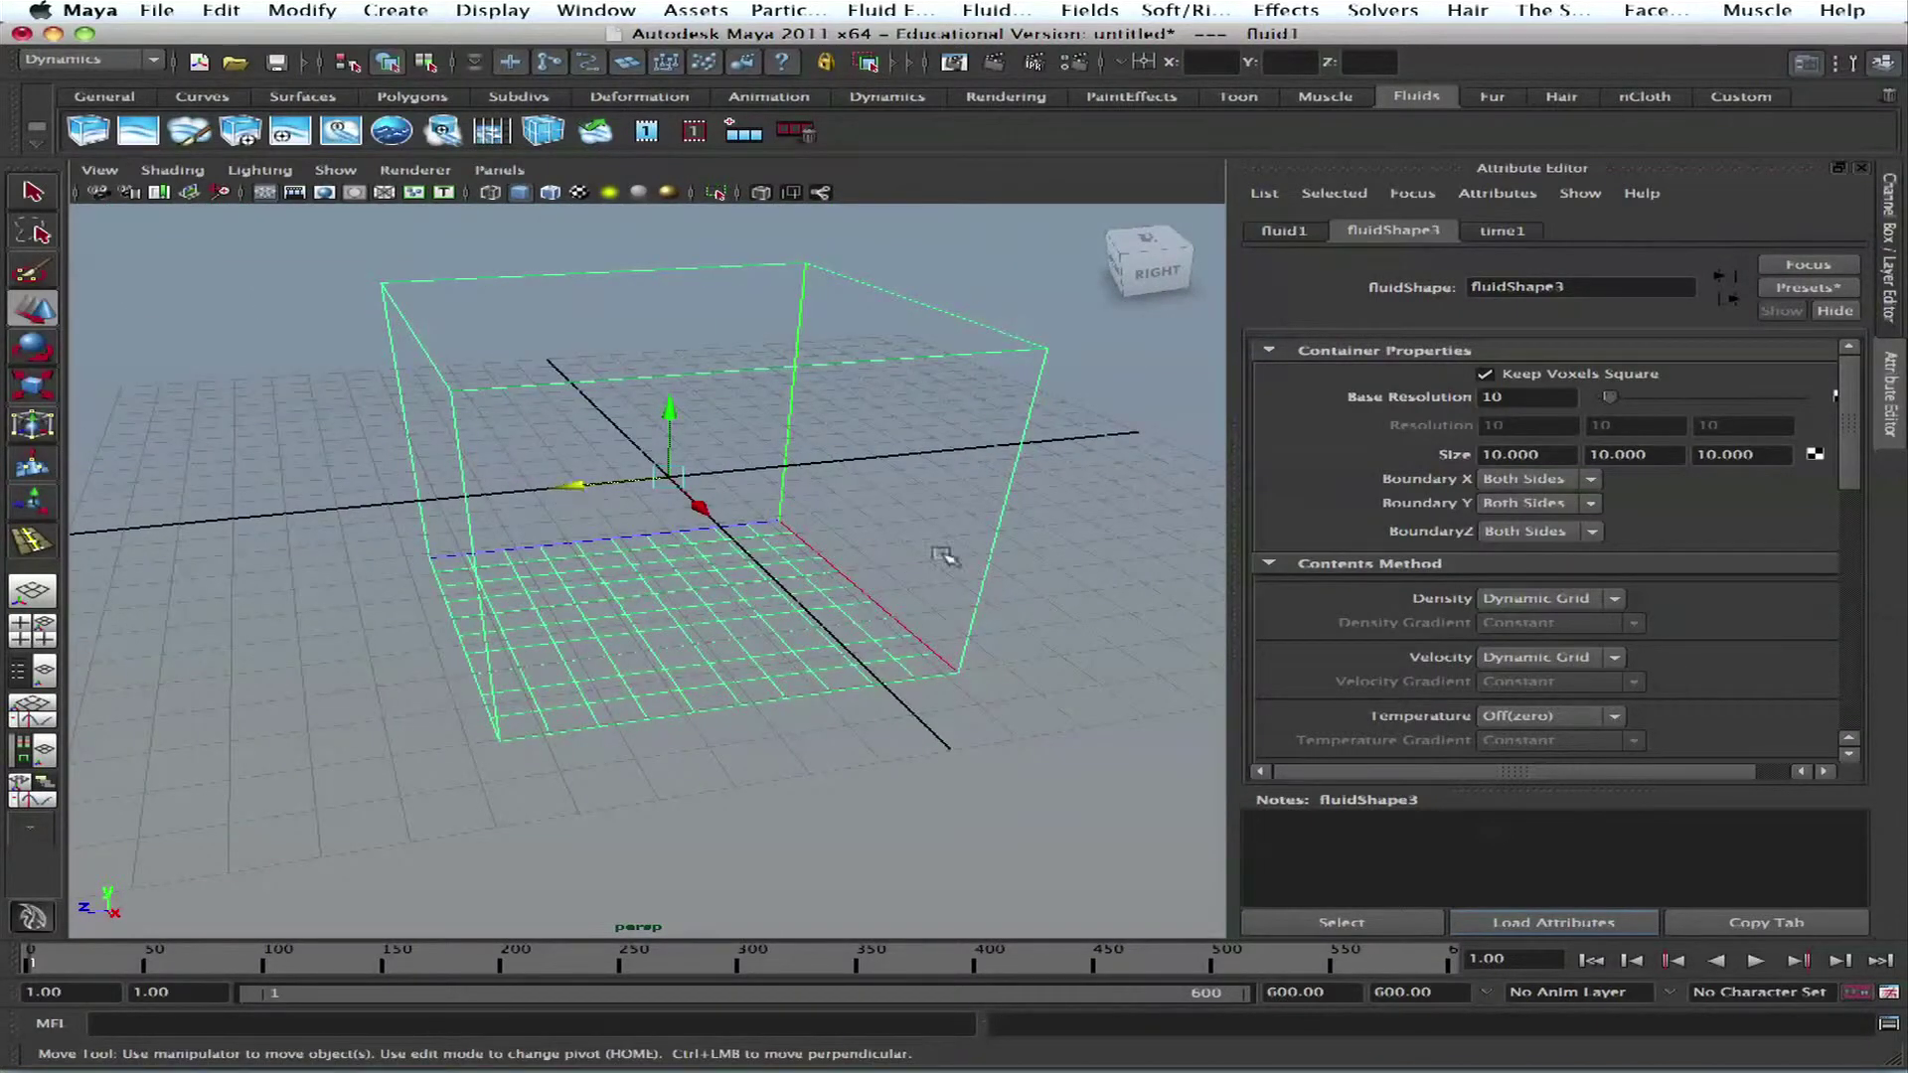
{"action": "left_click_drag", "start_coordinate": [617, 558], "coordinate": [795, 314], "text": "alt"}
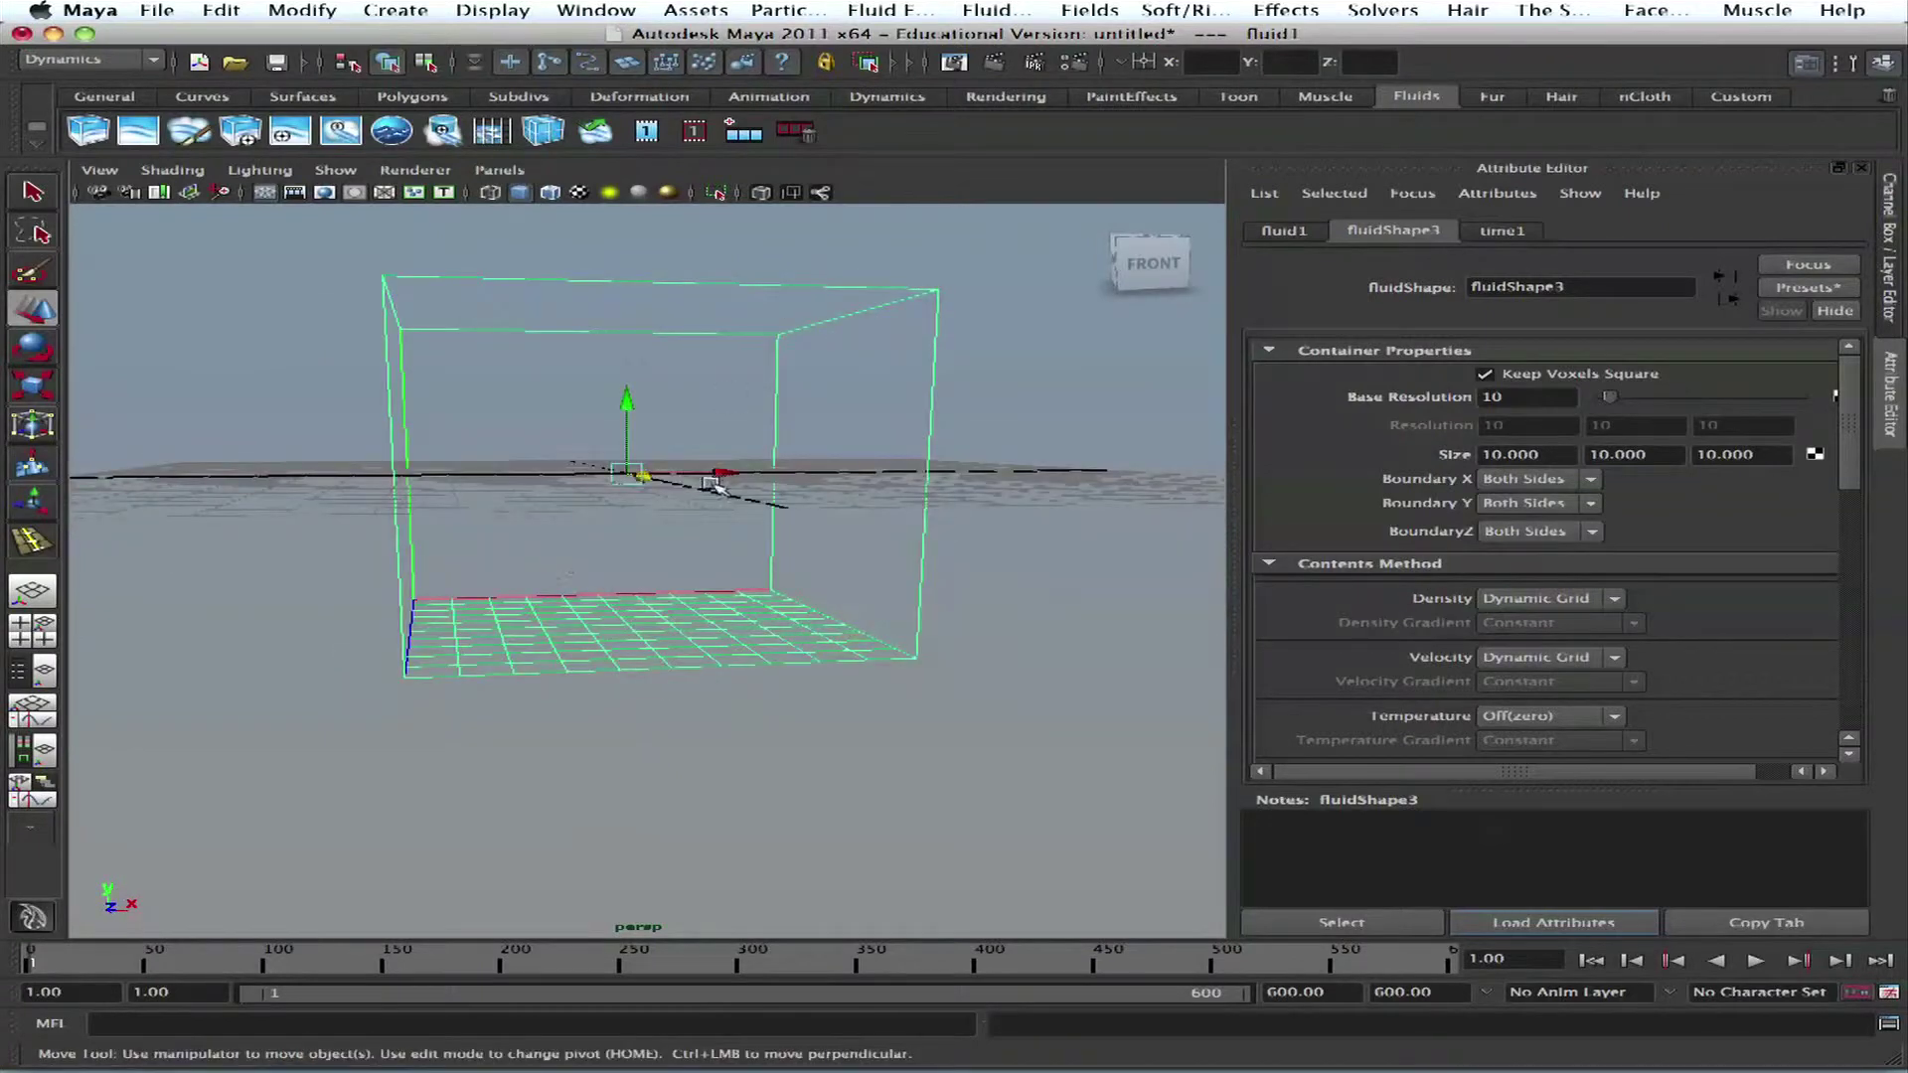
{"action": "left_click_drag", "start_coordinate": [733, 473], "coordinate": [601, 550], "text": "alt"}
{"action": "left_click", "coordinate": [668, 497]}
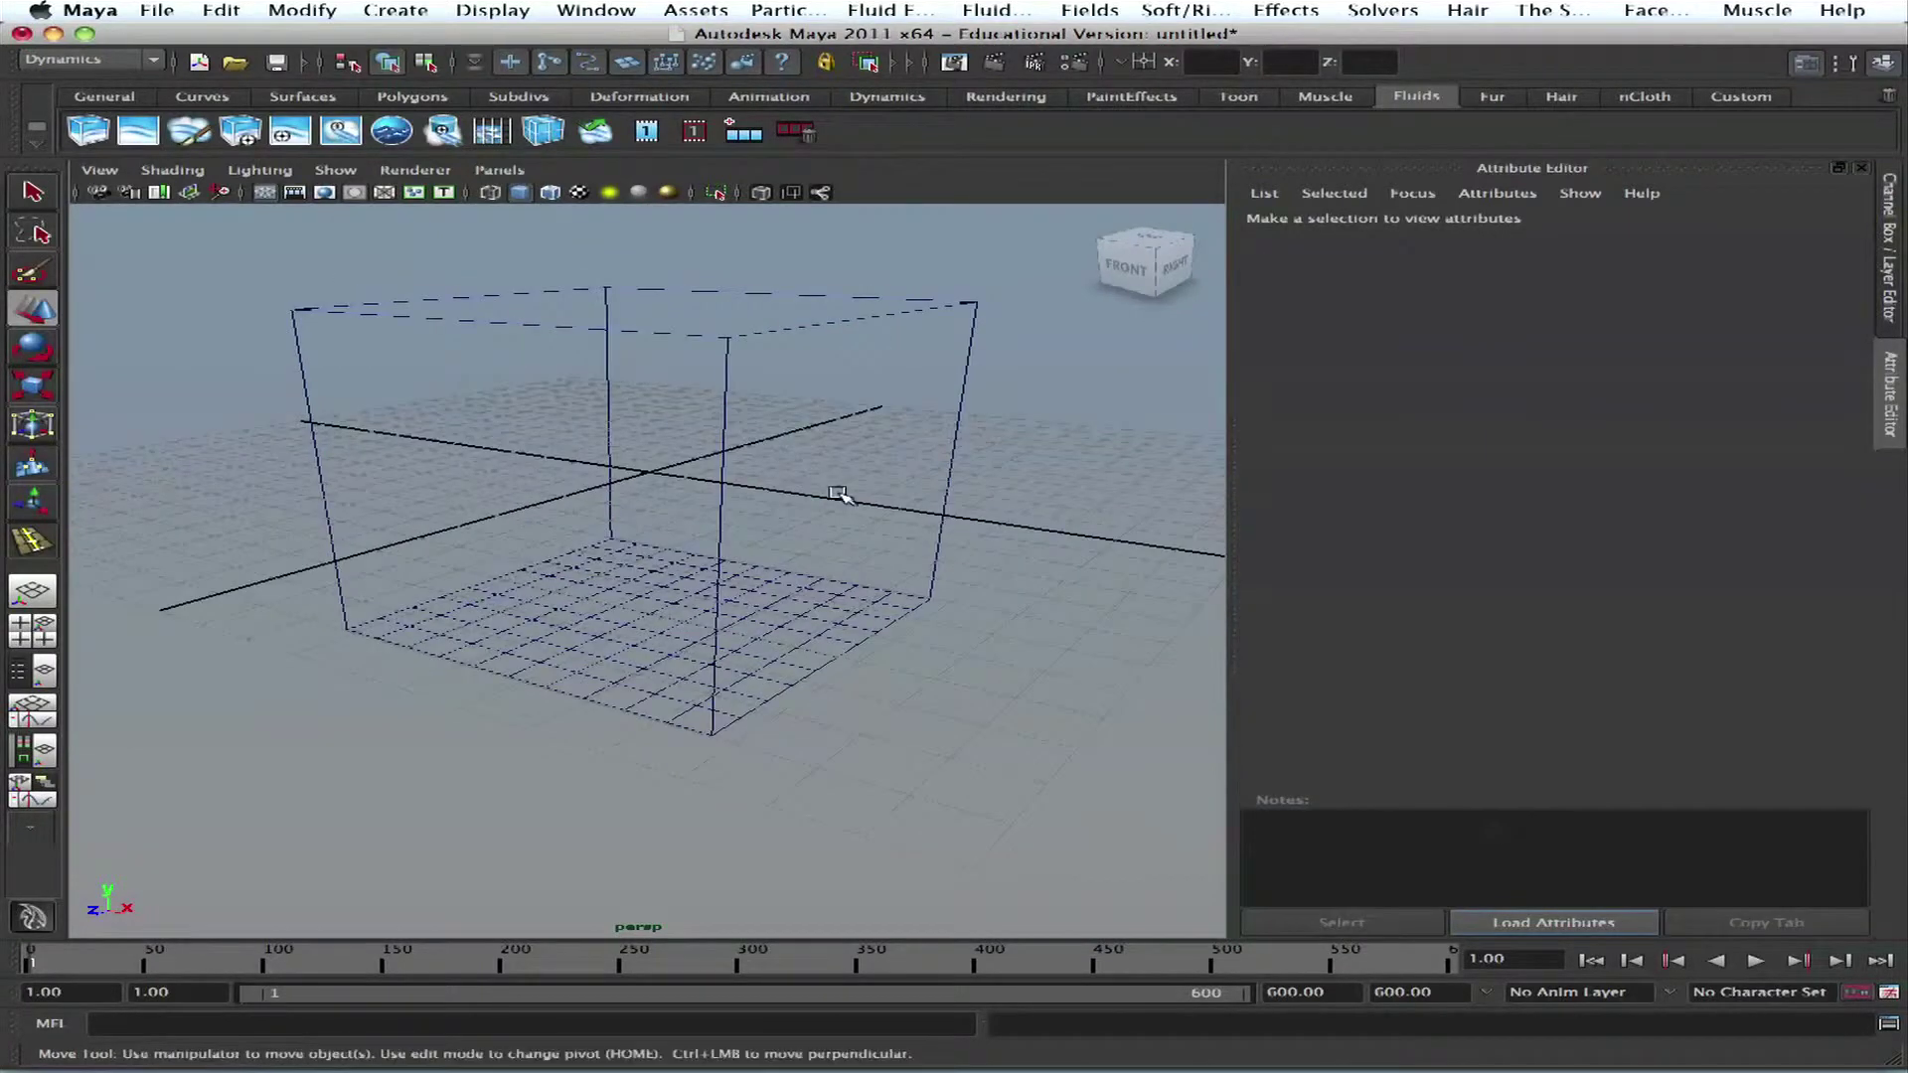
{"action": "key", "text": "z"}
{"action": "left_click_drag", "start_coordinate": [711, 516], "coordinate": [860, 511], "text": "alt"}
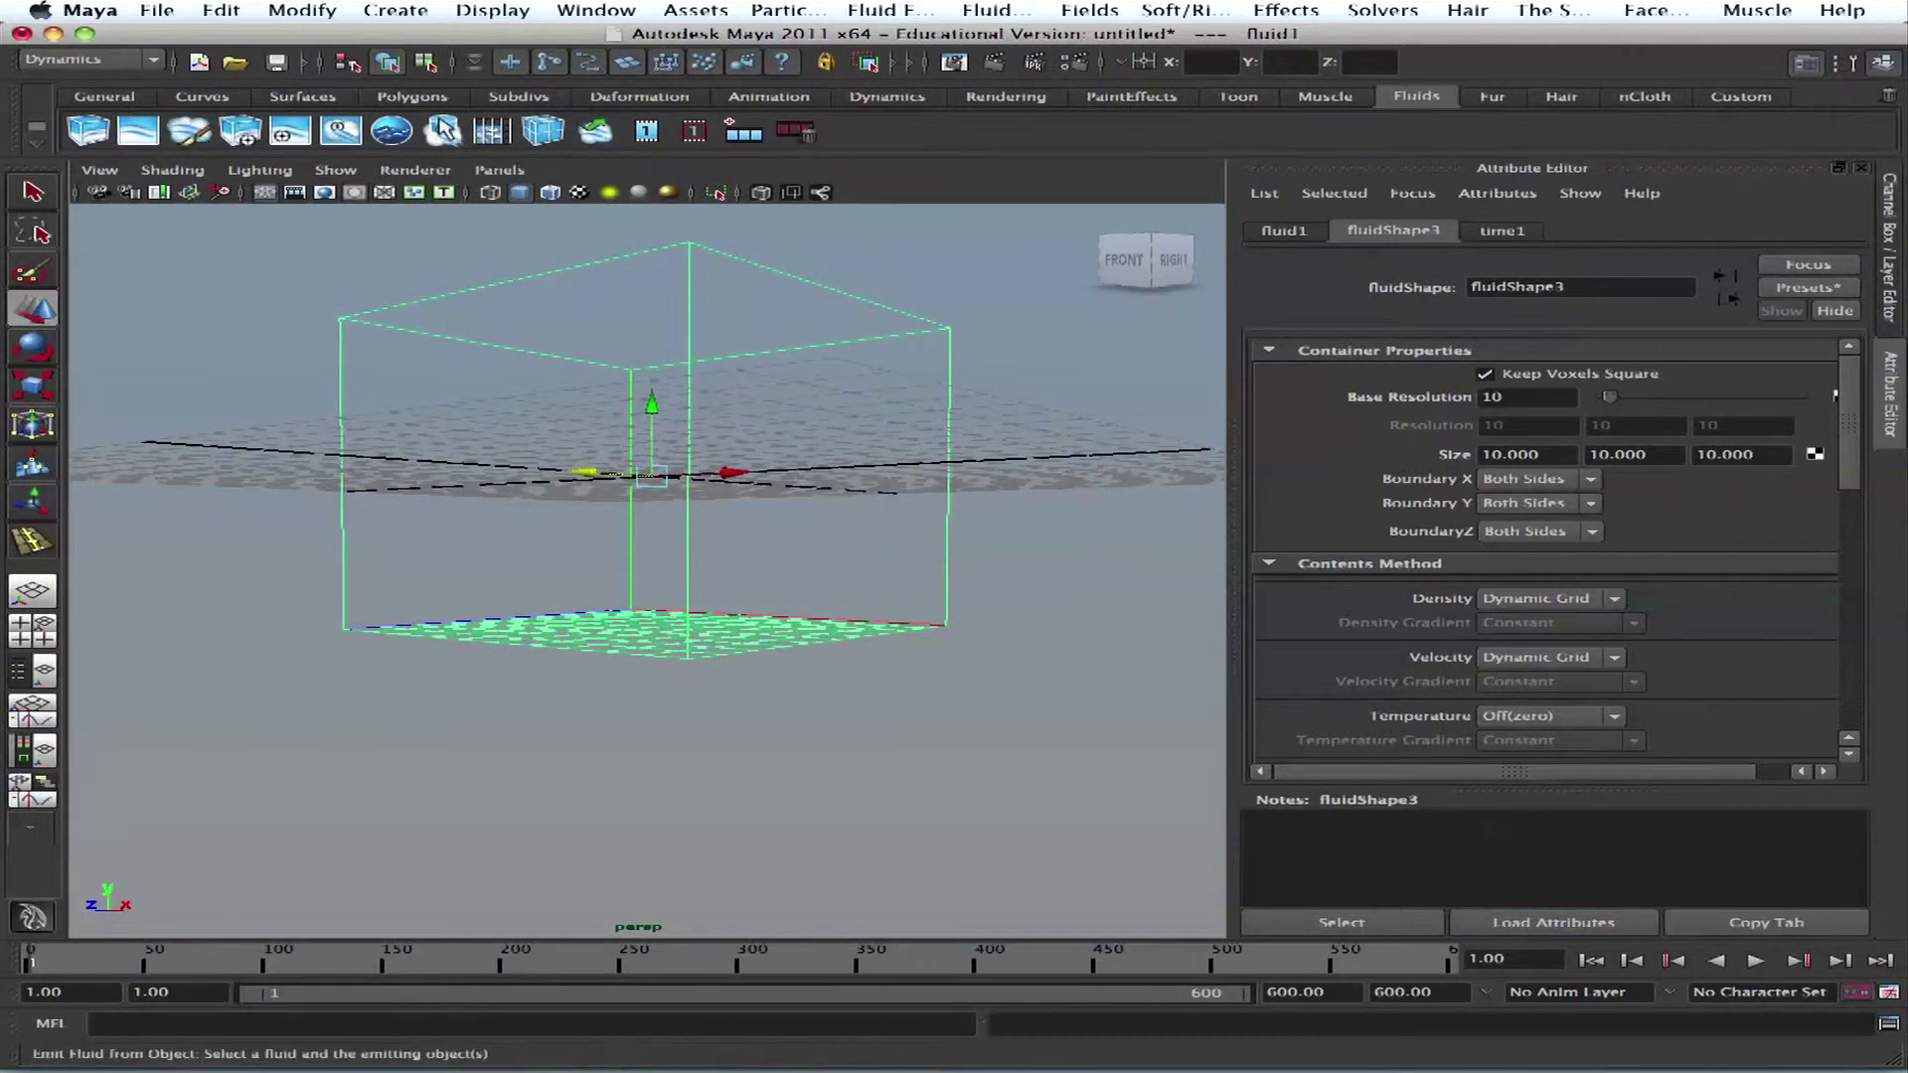
Step: Add an emitter to the selected 3D fluid container and briefly play the simulation
{"action": "left_click", "coordinate": [893, 12]}
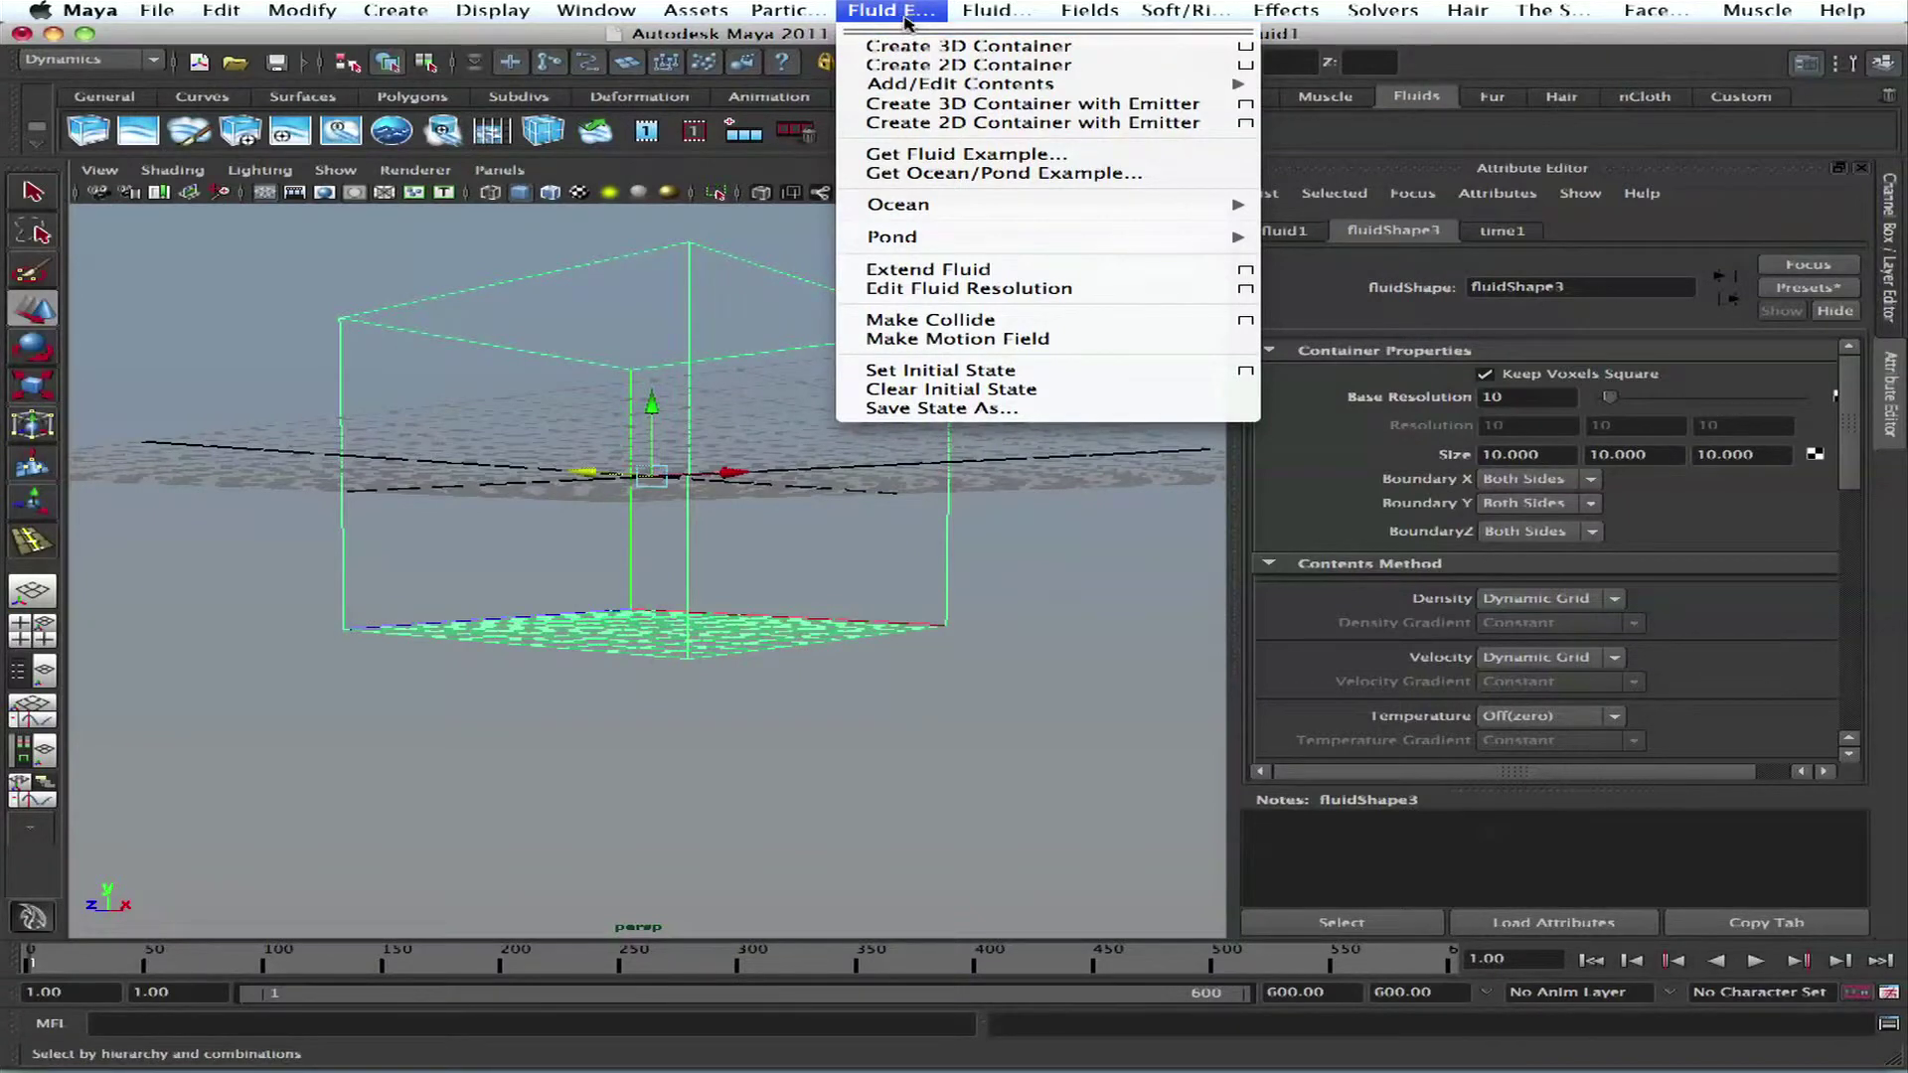
{"action": "mouse_move", "coordinate": [941, 87]}
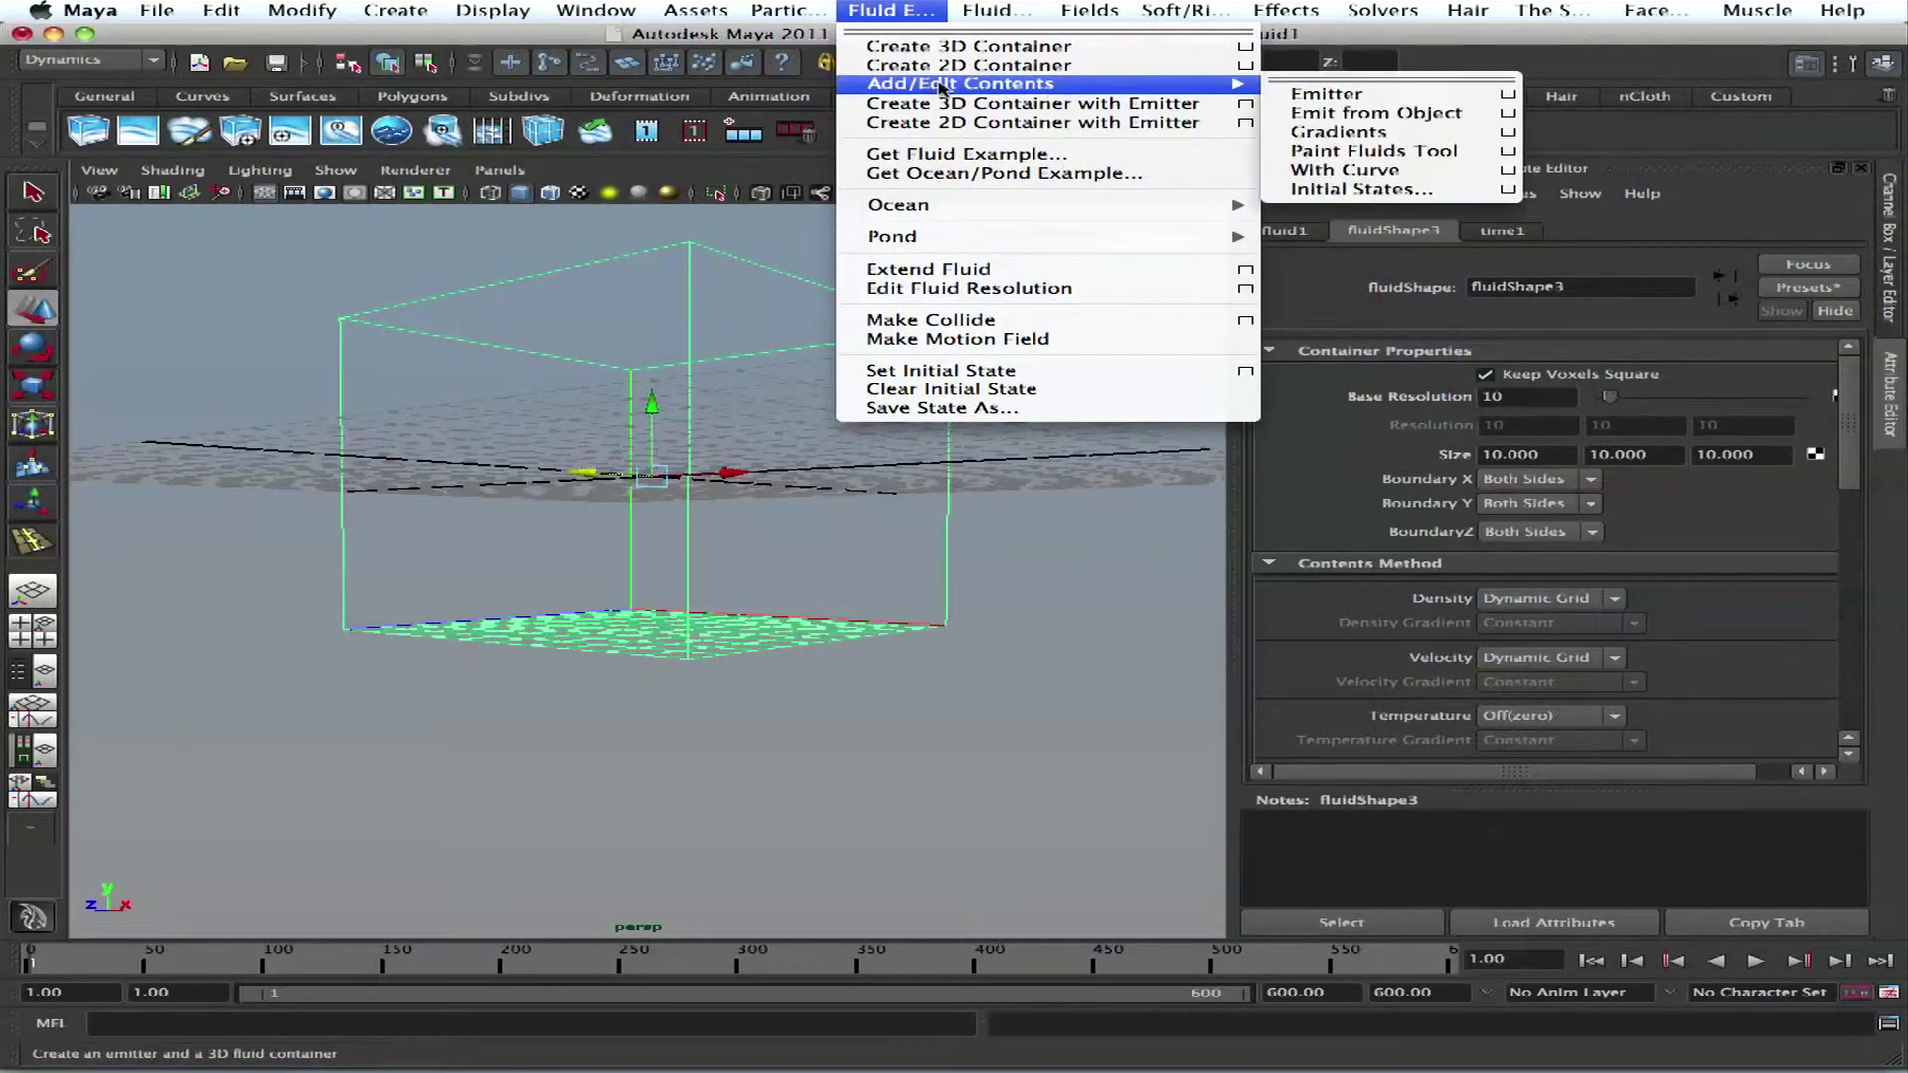
{"action": "left_click", "coordinate": [1331, 96]}
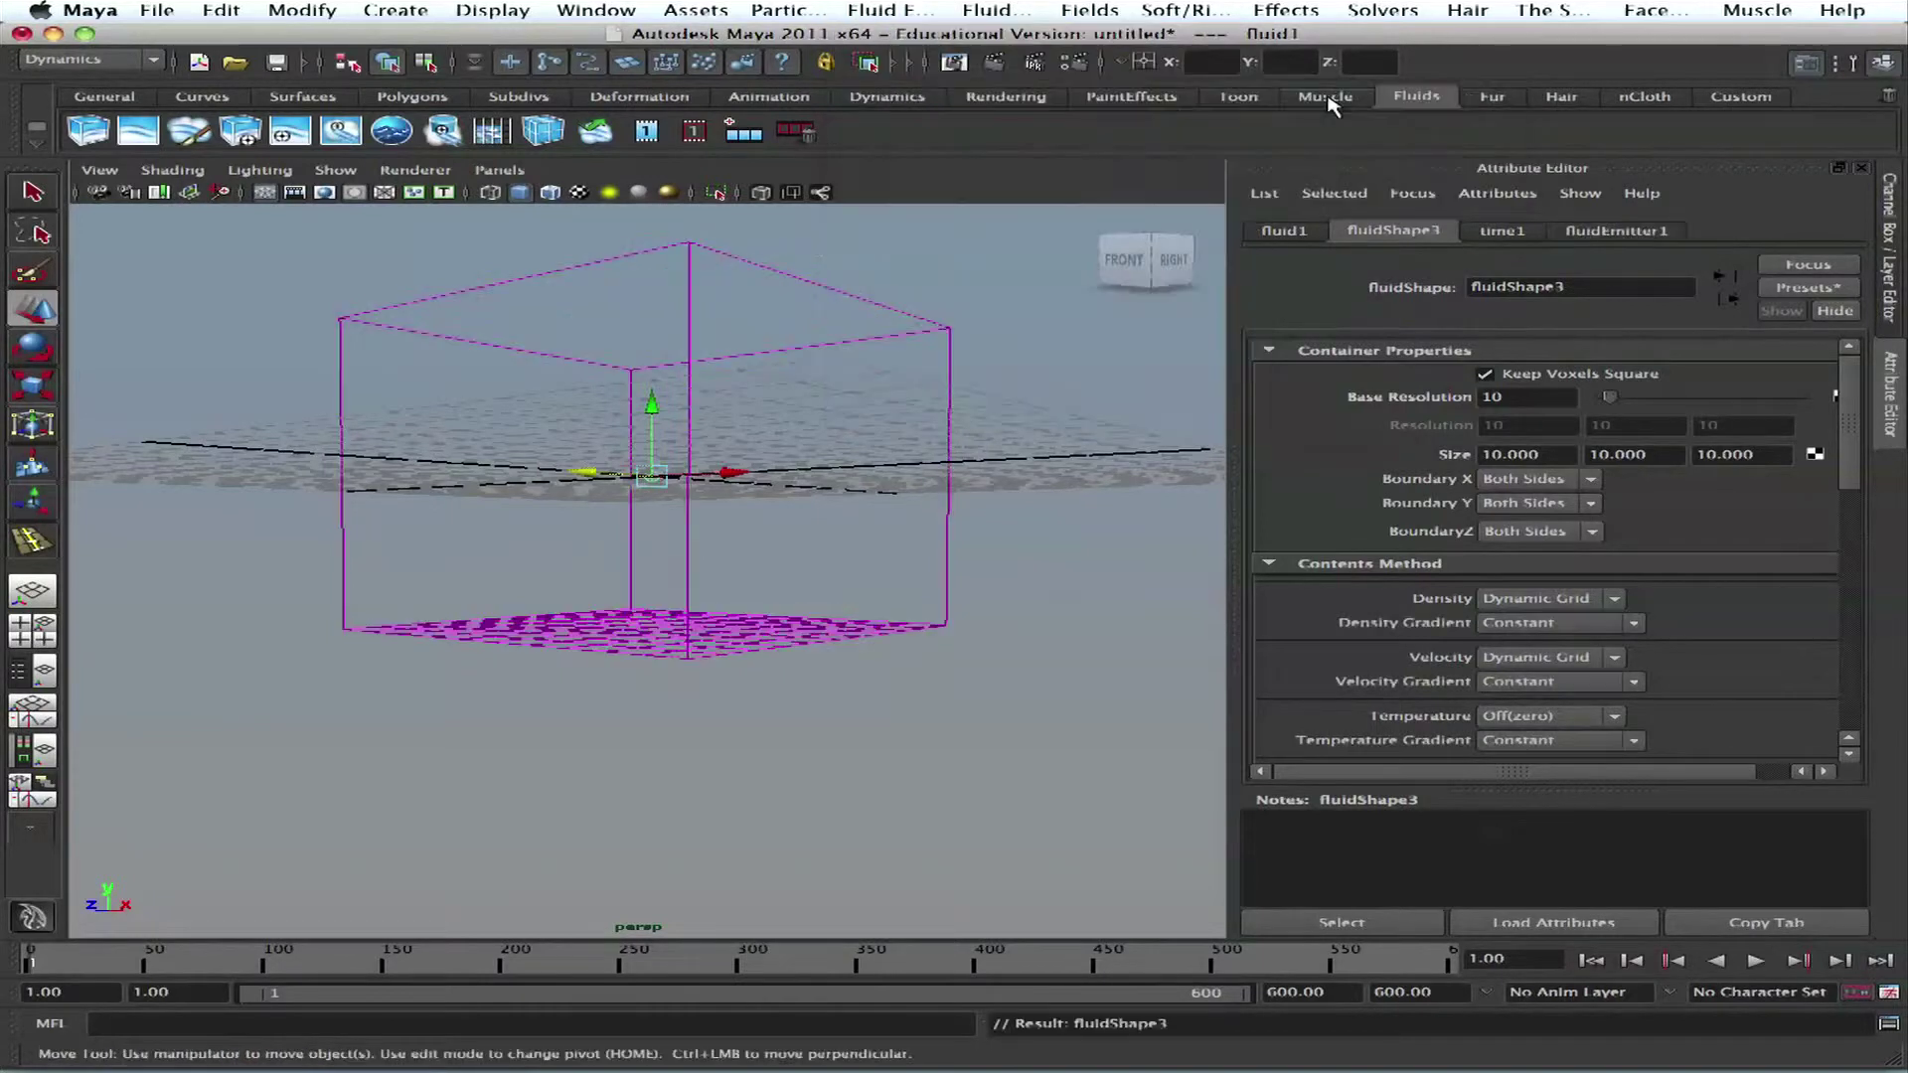
{"action": "left_click", "coordinate": [1755, 962]}
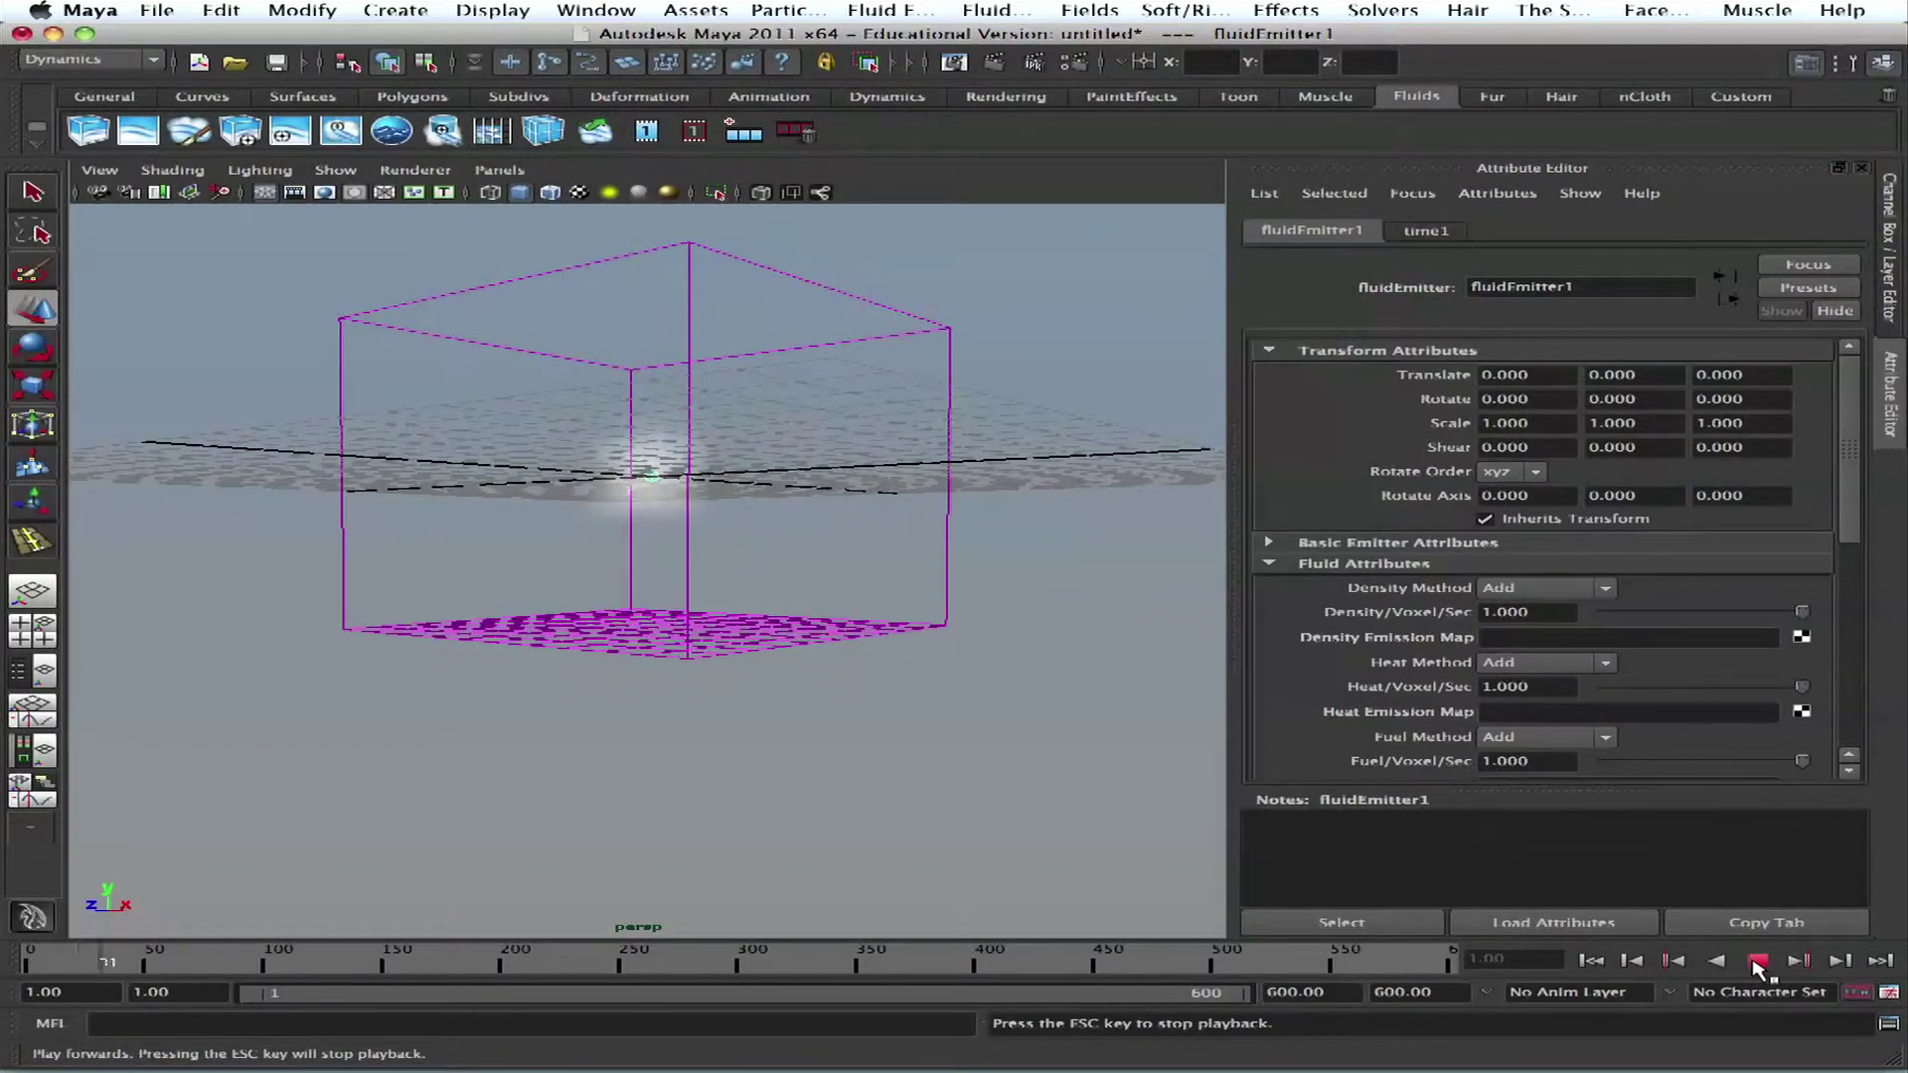
{"action": "left_click", "coordinate": [1757, 962]}
Step: Hide the viewport grid, resume the simulation to watch the fluid from several angles, and stop playback
{"action": "left_click_drag", "start_coordinate": [1209, 545], "coordinate": [816, 584], "text": "alt"}
{"action": "left_click", "coordinate": [264, 191]}
{"action": "left_click_drag", "start_coordinate": [556, 347], "coordinate": [864, 527], "text": "alt"}
{"action": "left_click", "coordinate": [1754, 961]}
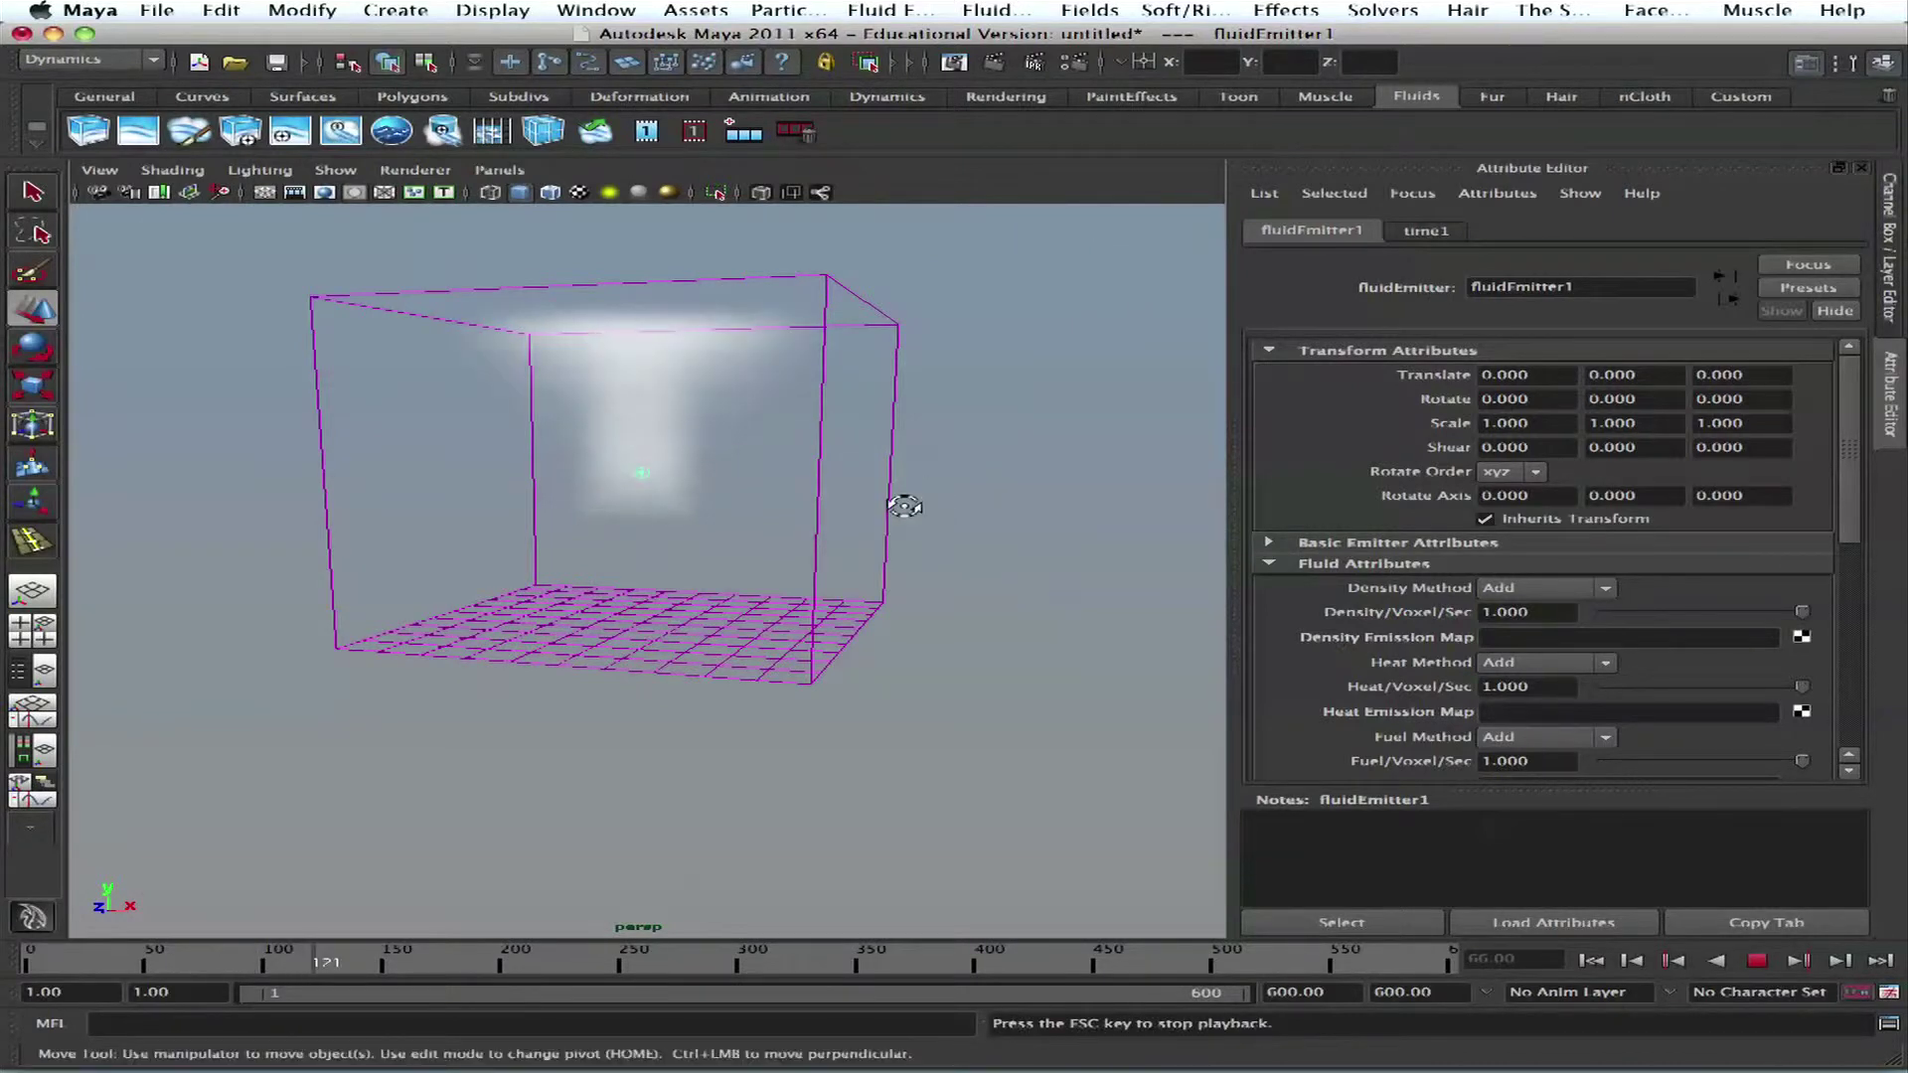
{"action": "left_click_drag", "start_coordinate": [904, 506], "coordinate": [851, 328], "text": "alt"}
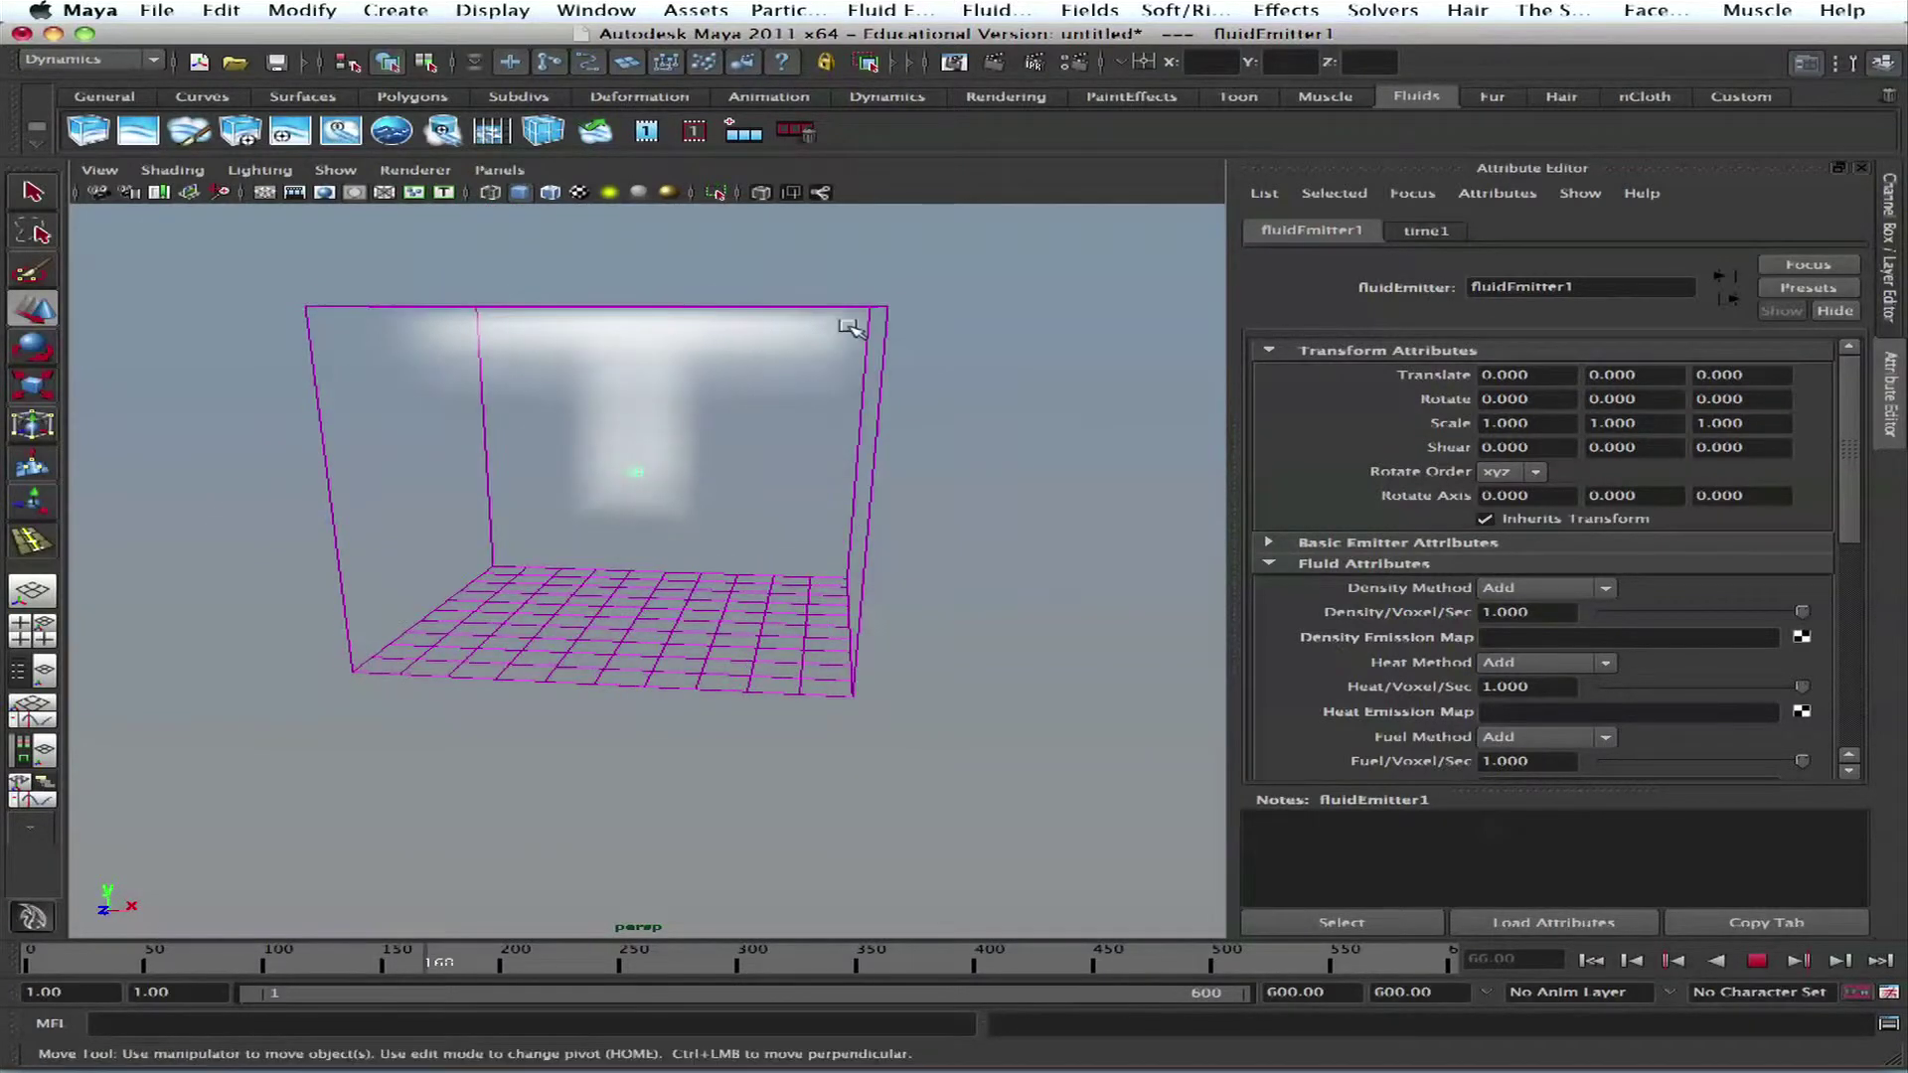
{"action": "left_click_drag", "start_coordinate": [779, 396], "coordinate": [864, 494], "text": "alt"}
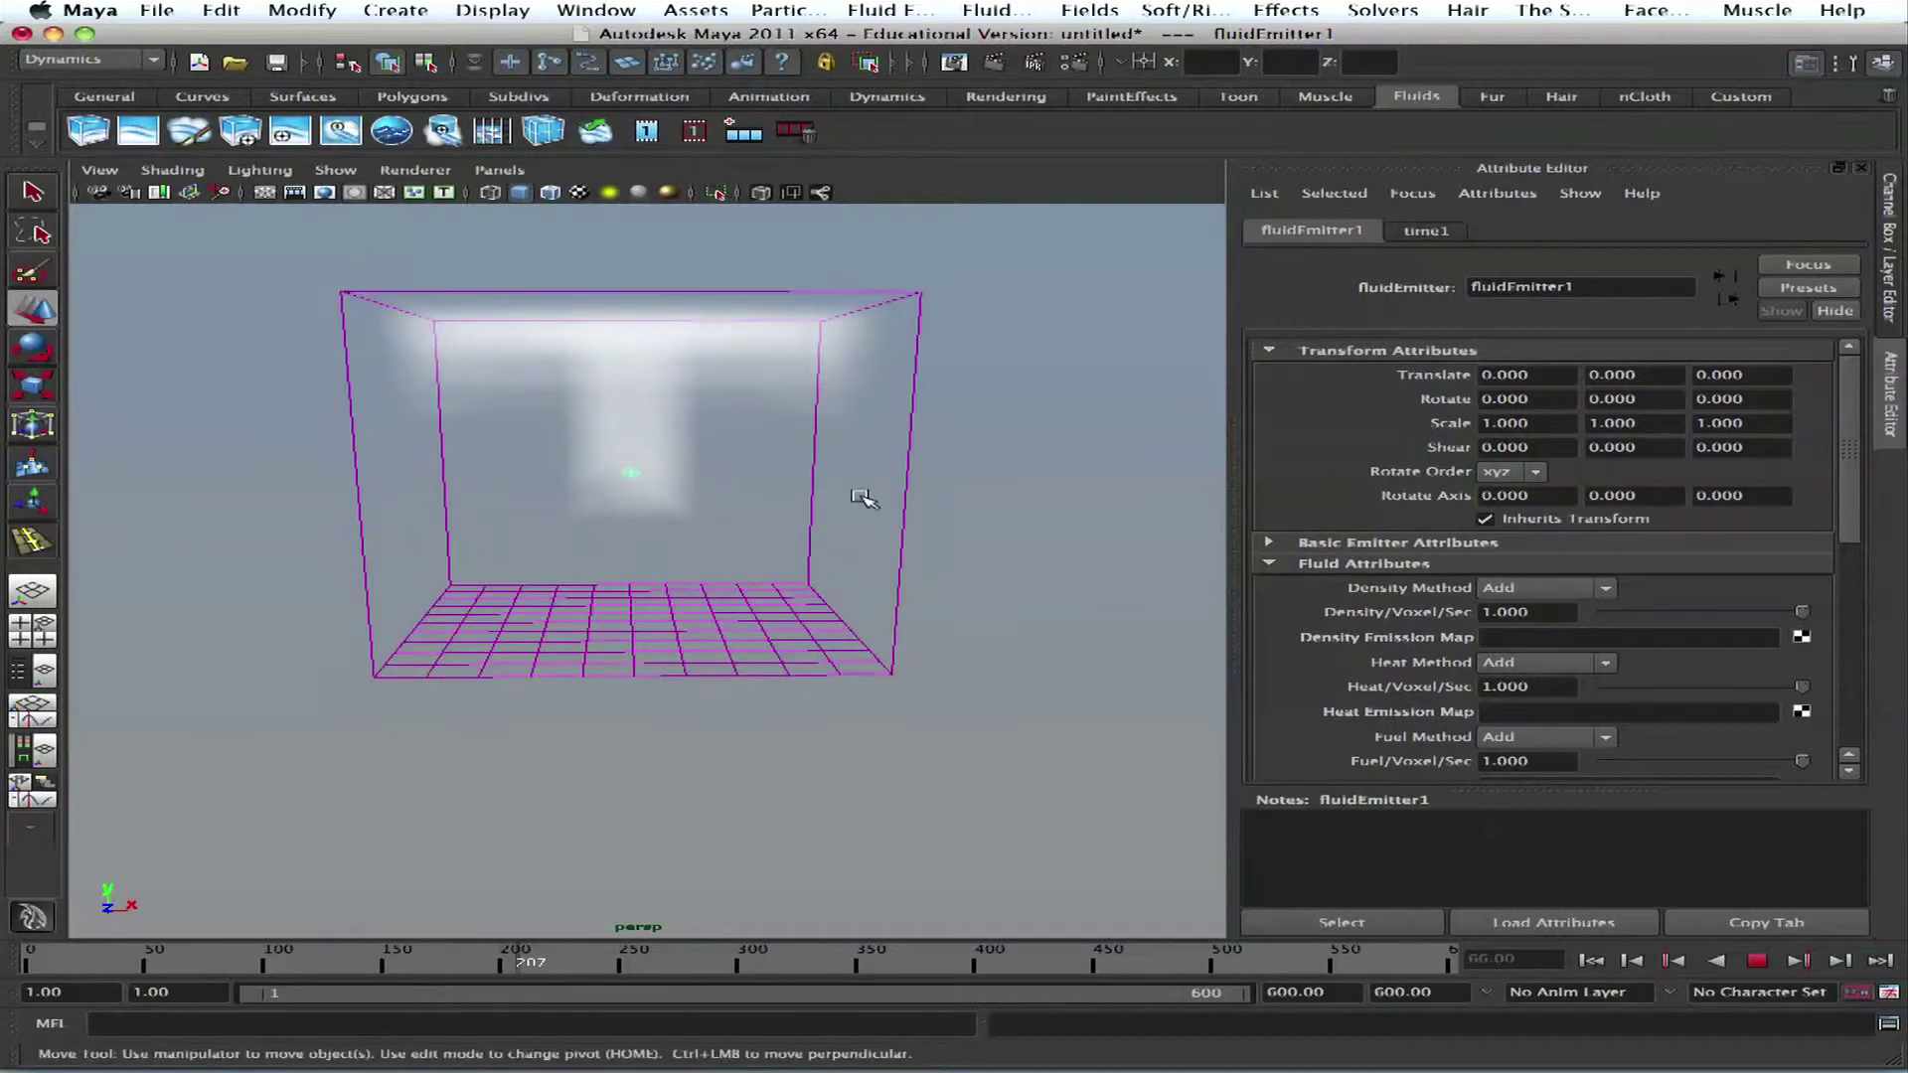
{"action": "left_click", "coordinate": [1757, 961]}
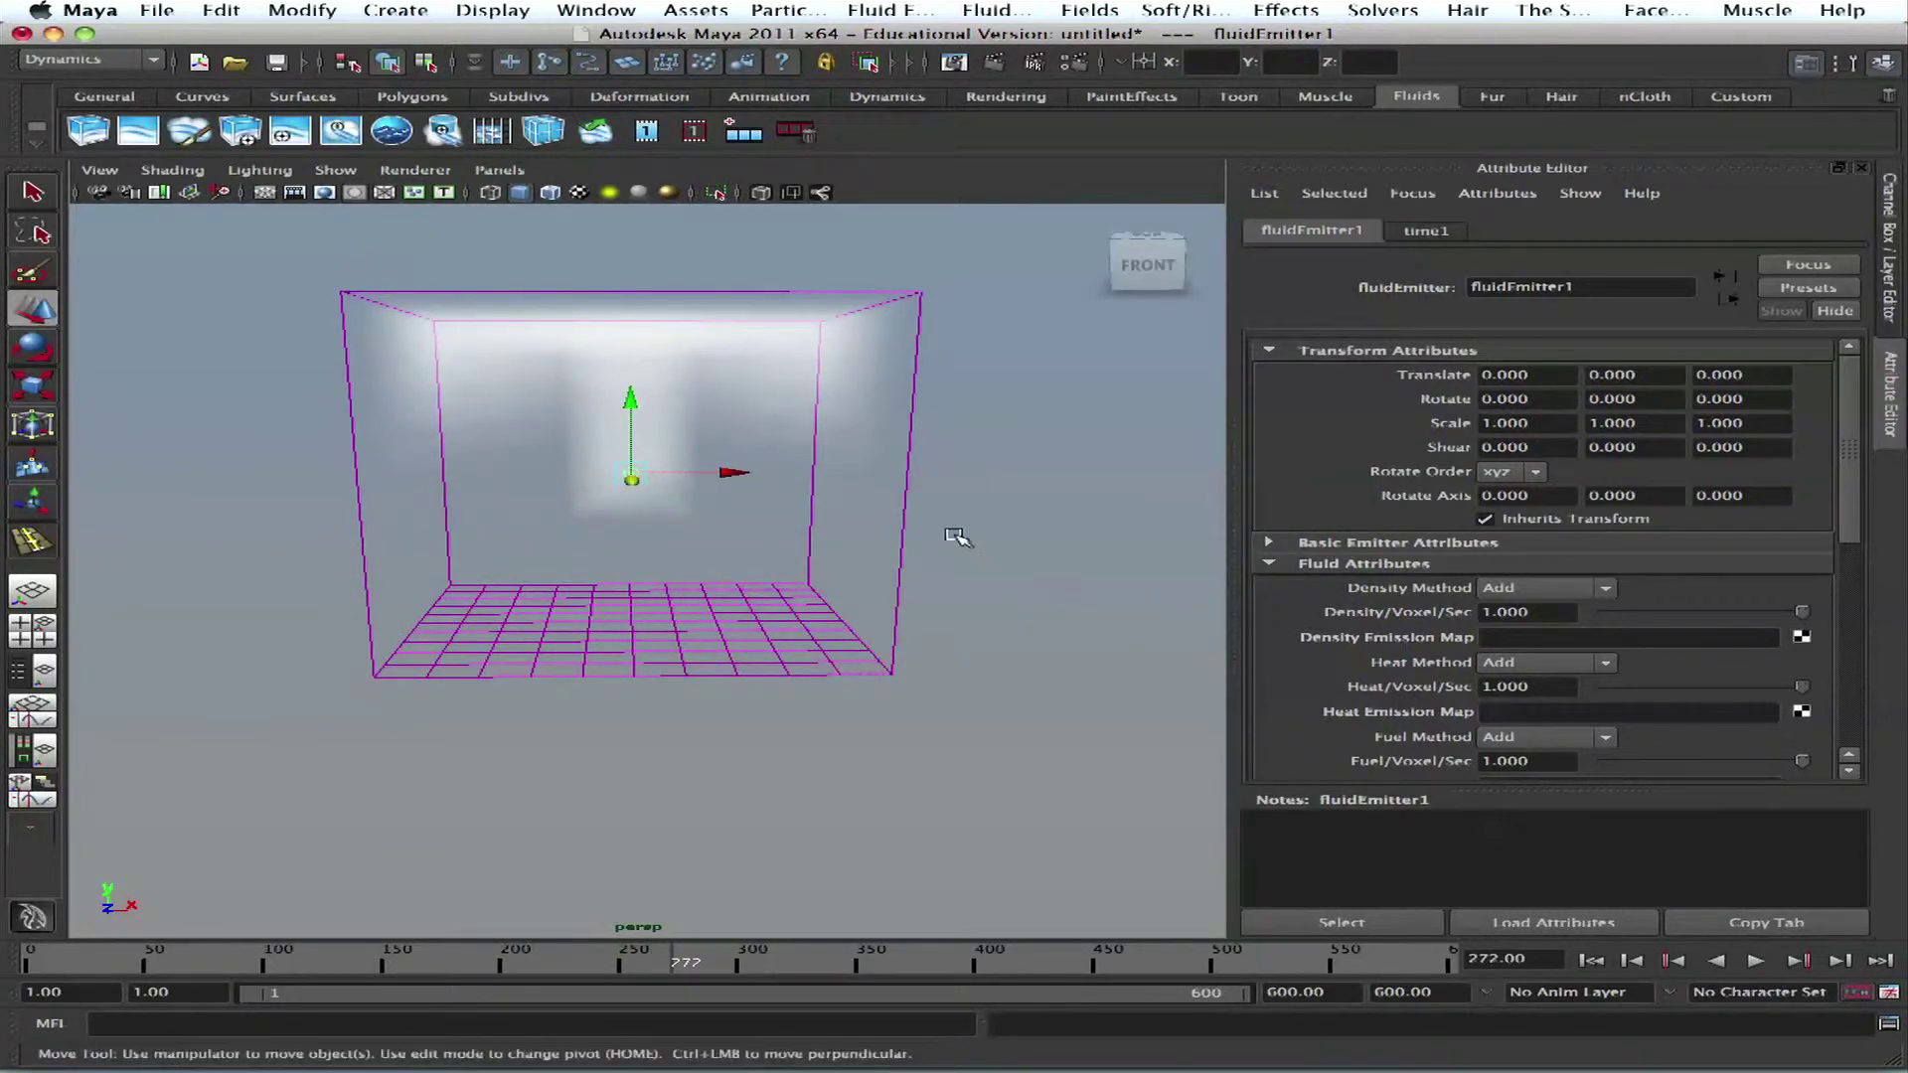
Step: Set the fluid emitter's Emitter Type to Volume in its Basic Emitter Attributes
{"action": "left_click_drag", "start_coordinate": [956, 537], "coordinate": [937, 469], "text": "alt"}
{"action": "right_click_drag", "start_coordinate": [937, 469], "coordinate": [987, 511], "text": "alt"}
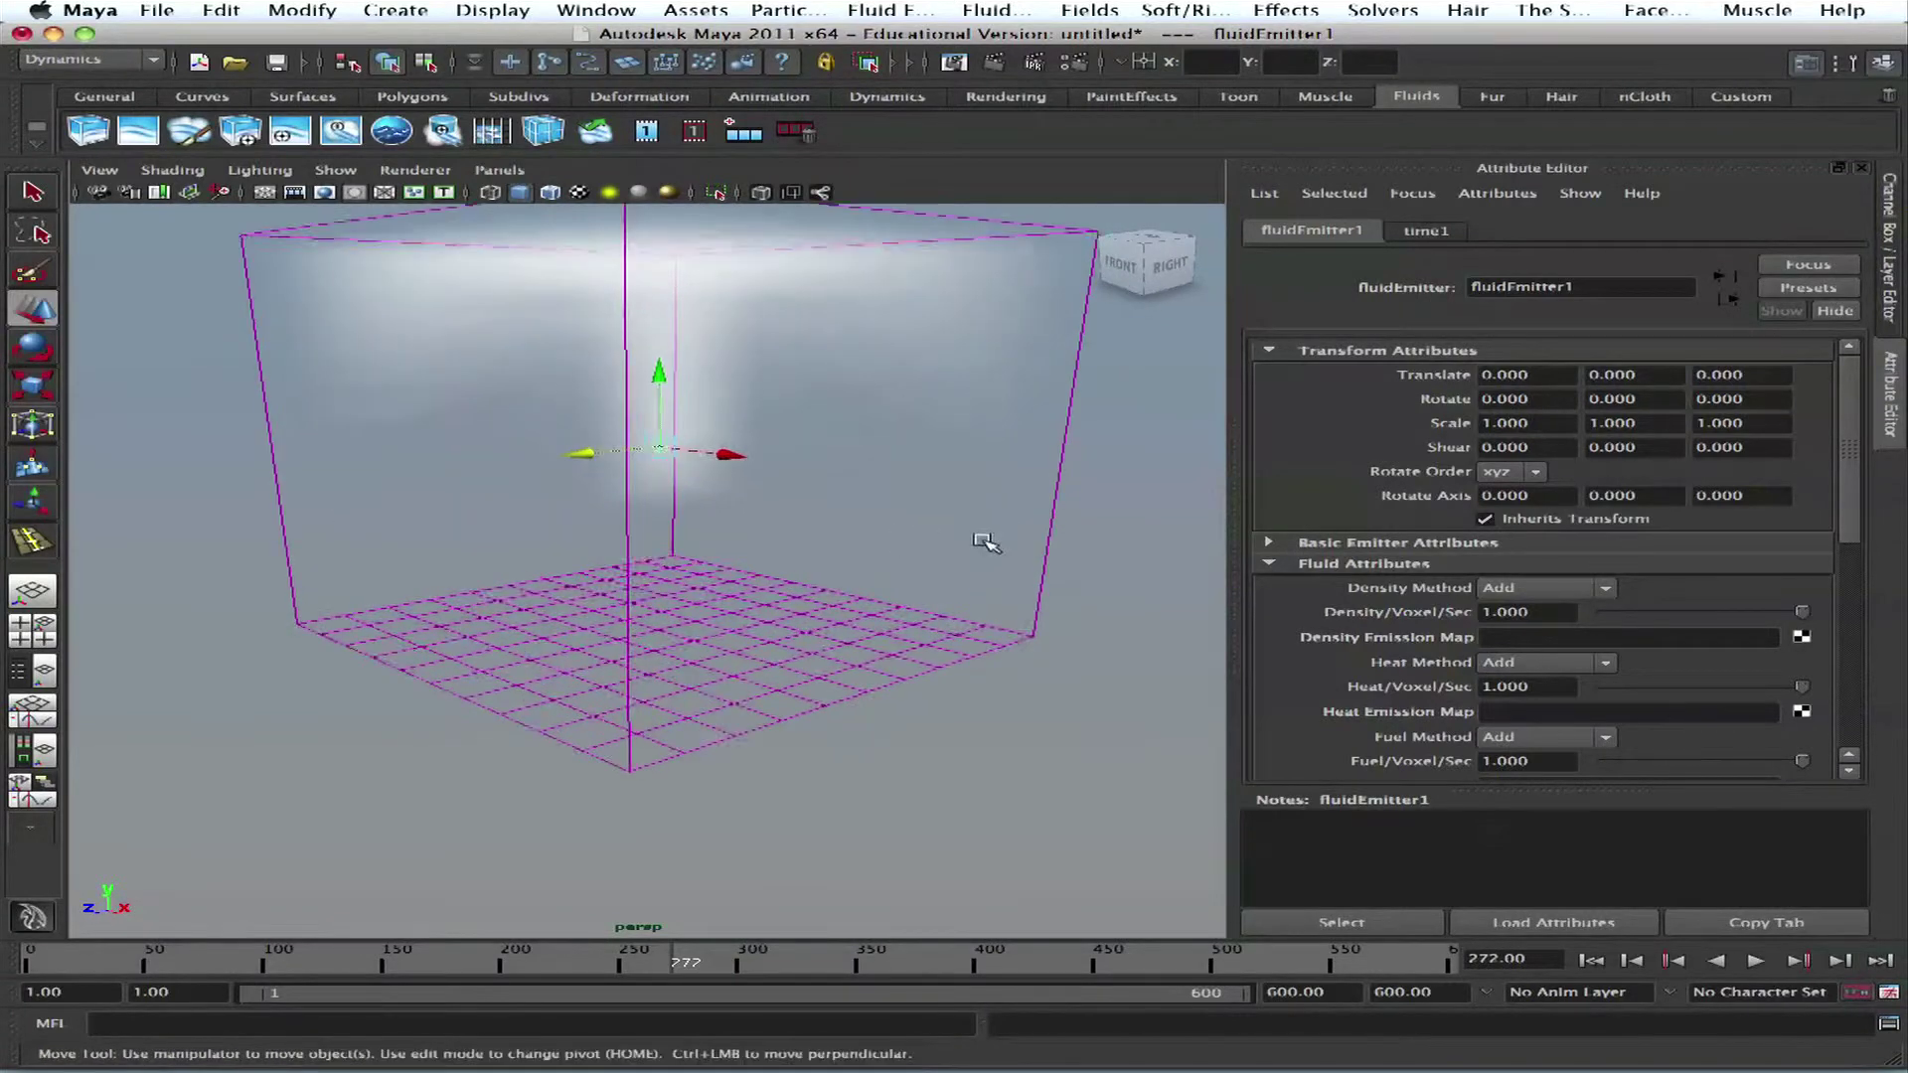
{"action": "middle_click_drag", "start_coordinate": [935, 500], "coordinate": [952, 591], "text": "alt"}
{"action": "right_click_drag", "start_coordinate": [952, 590], "coordinate": [894, 561], "text": "alt"}
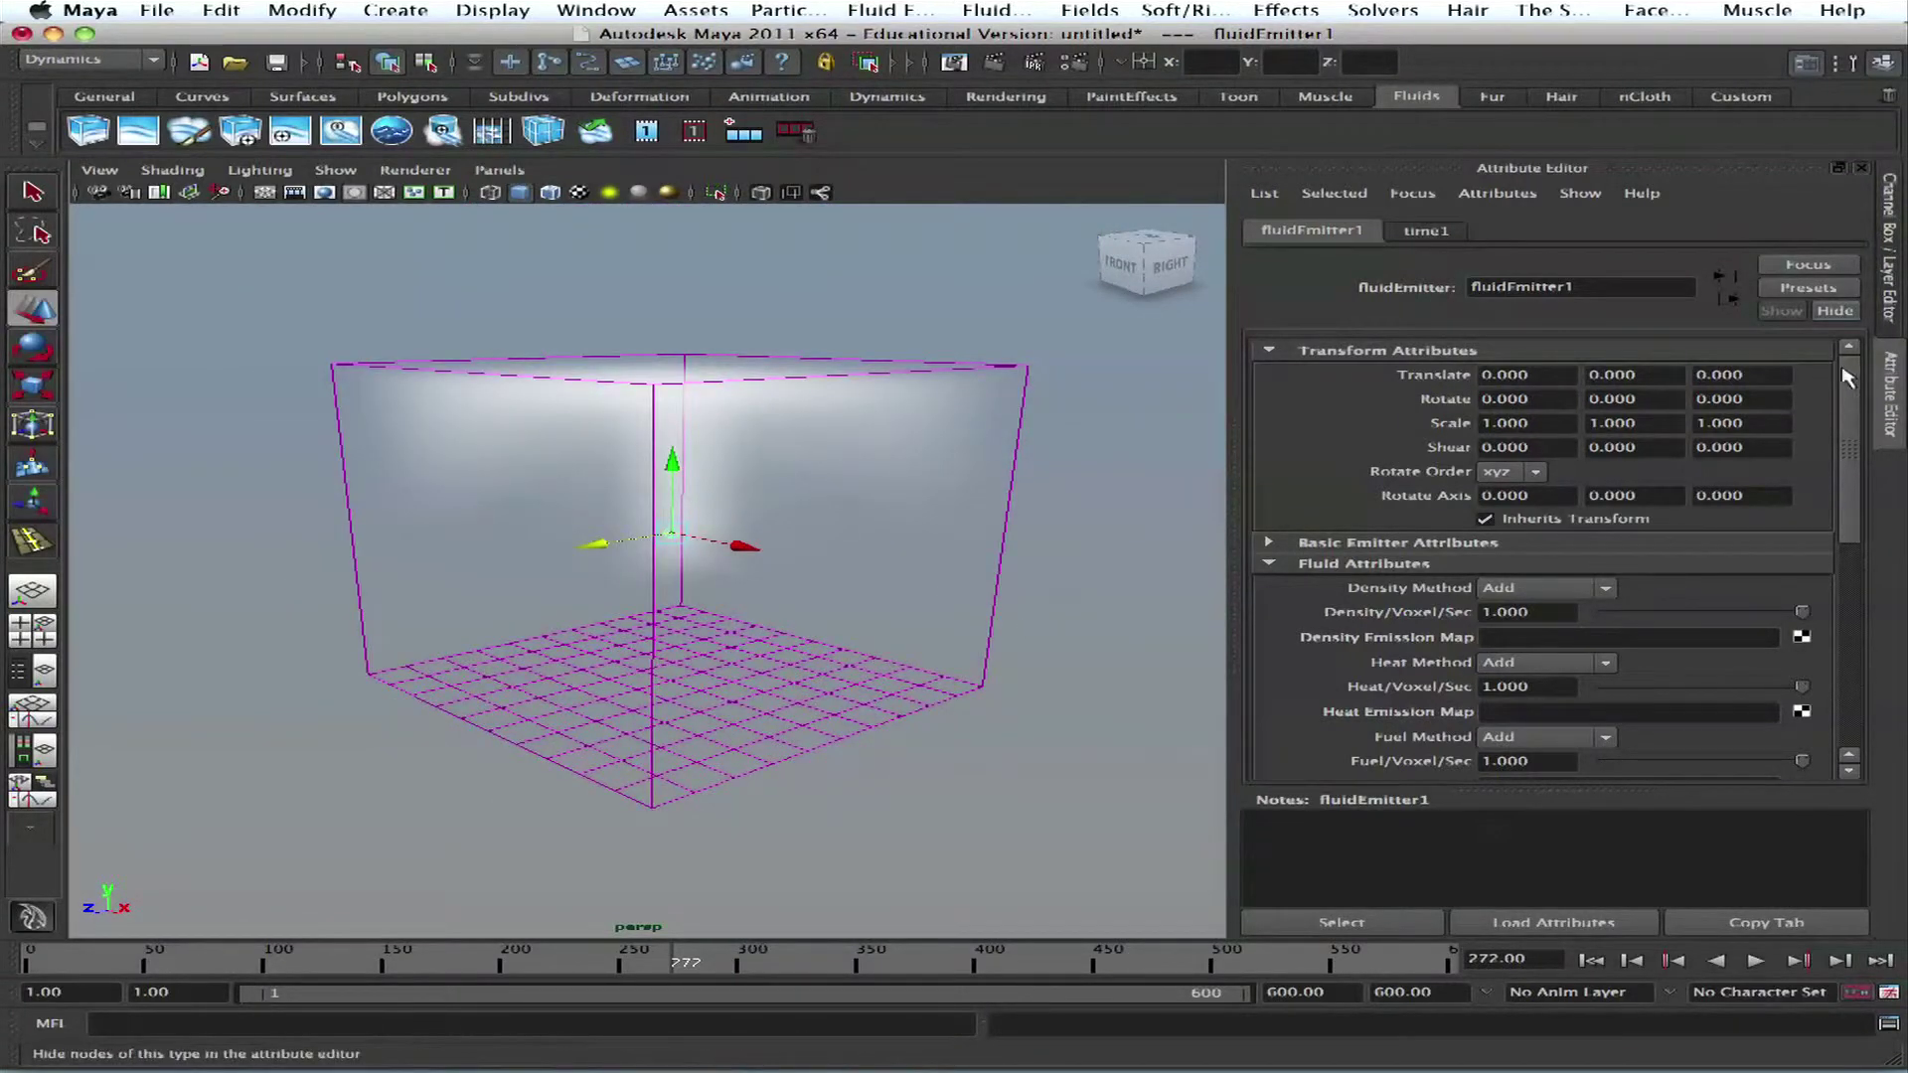
{"action": "mouse_move", "coordinate": [1842, 369]}
{"action": "left_mouse_down"}
{"action": "mouse_move", "coordinate": [1845, 392]}
{"action": "mouse_move", "coordinate": [1846, 352]}
{"action": "left_mouse_up"}
{"action": "left_click", "coordinate": [1399, 543]}
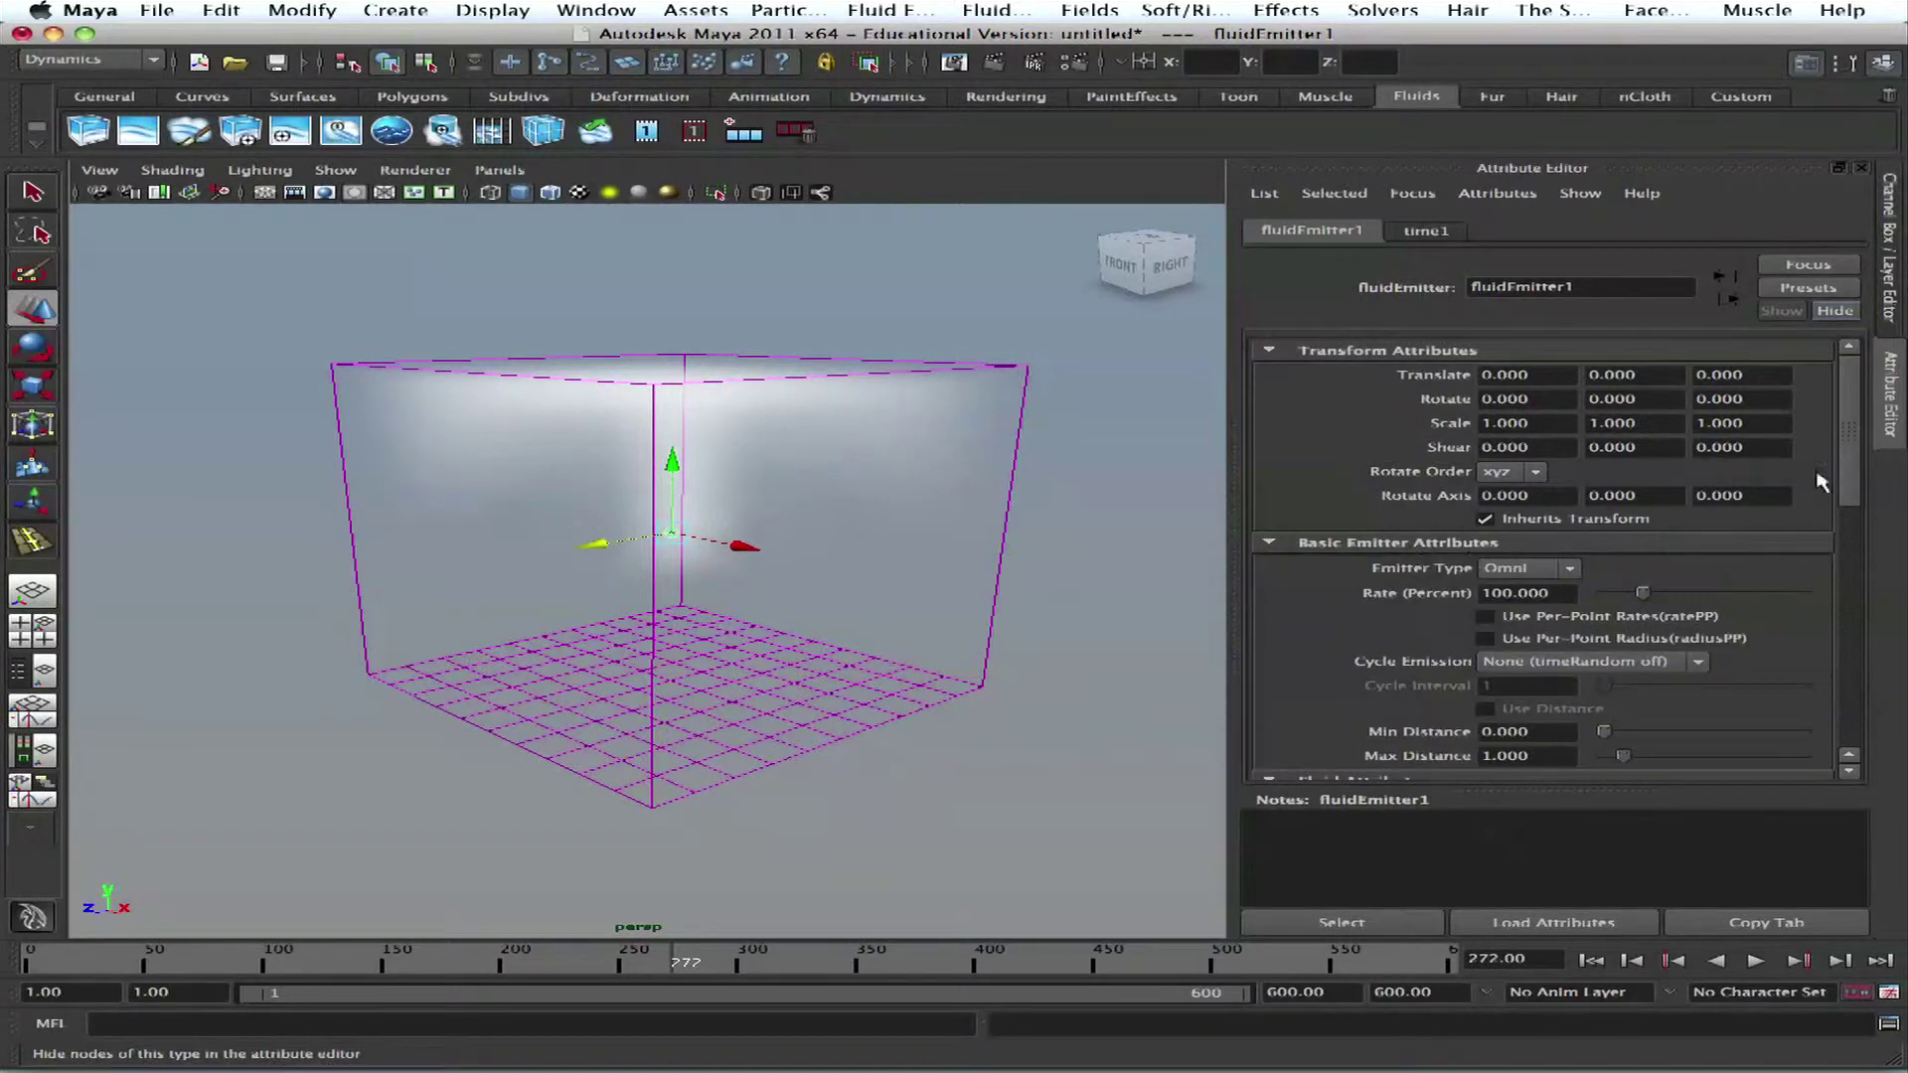
{"action": "scroll", "coordinate": [1820, 481], "scroll_direction": "down", "scroll_amount": 3}
{"action": "left_click", "coordinate": [1530, 468]}
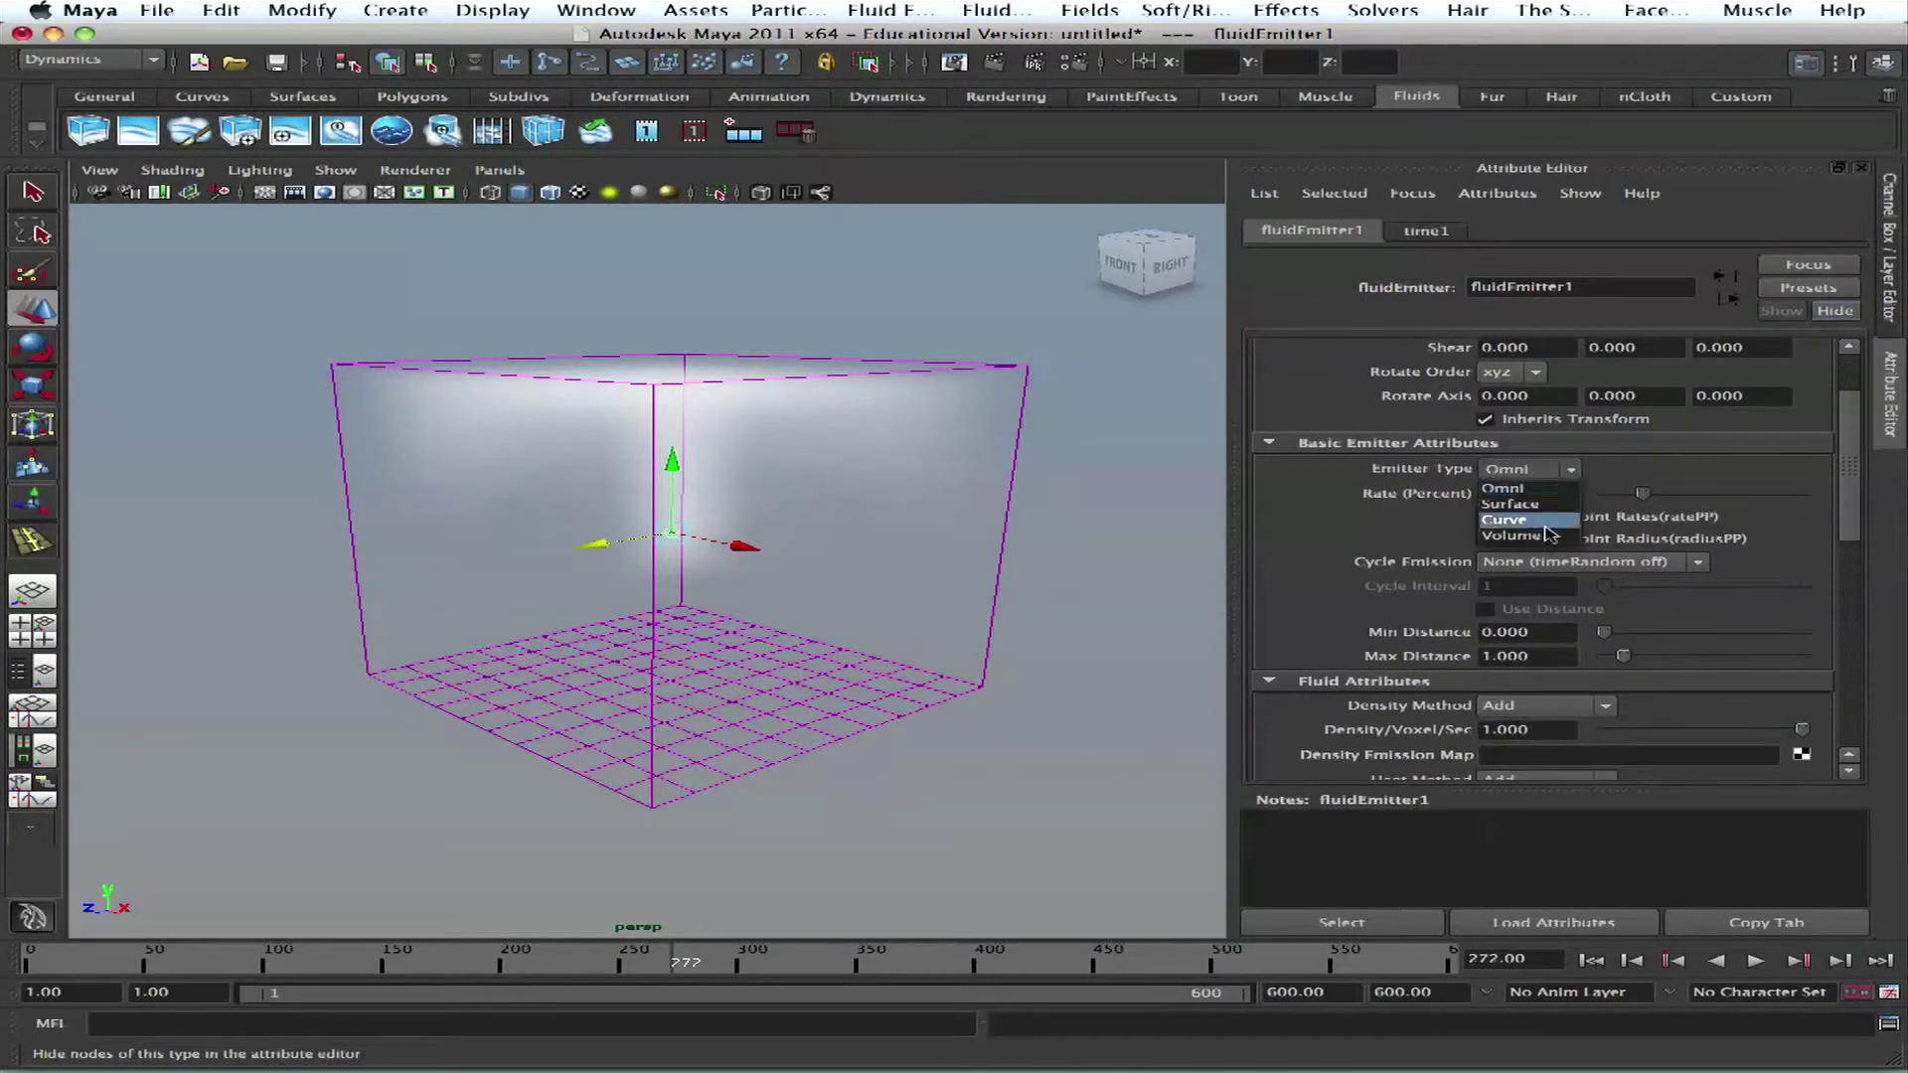
{"action": "left_click", "coordinate": [1512, 535]}
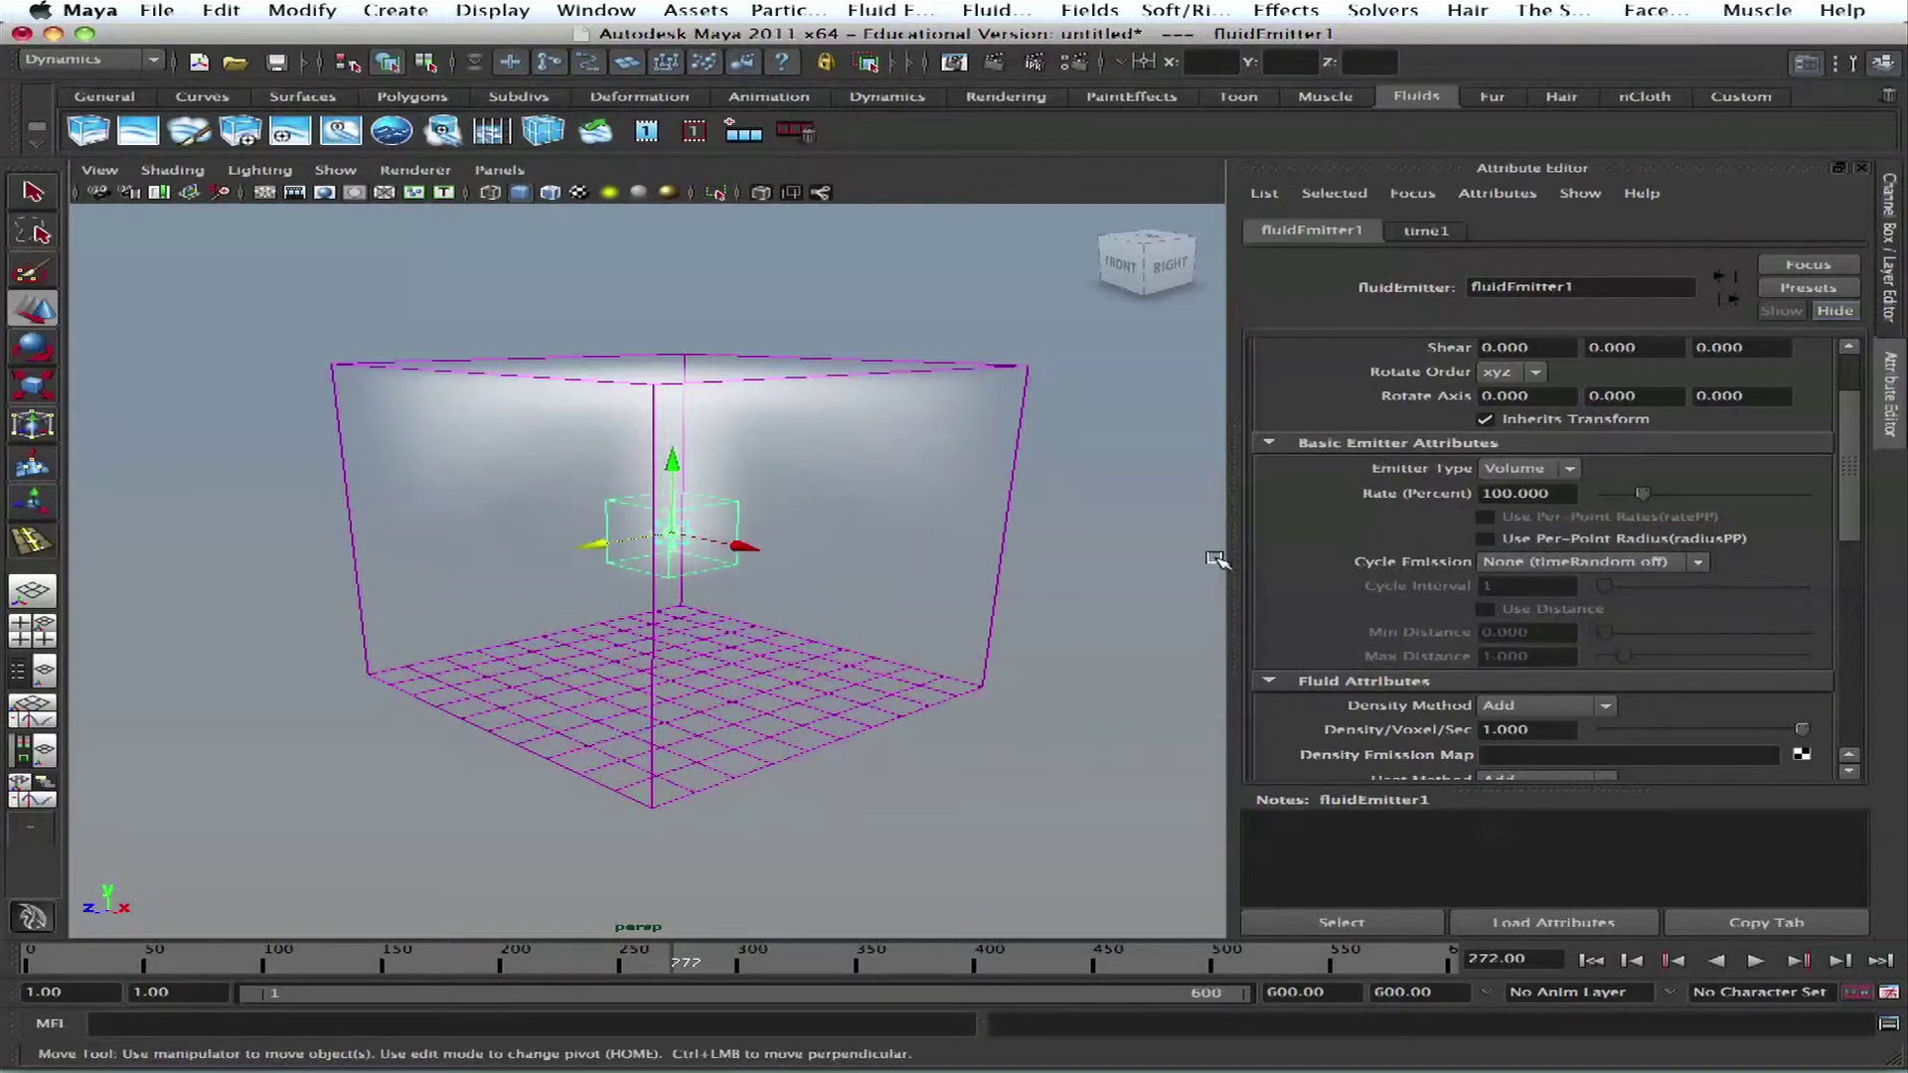
Step: Play the simulation from frame 1 with the volume emitter, rewind it, and look through the emitter's Fluid Attributes
{"action": "left_click", "coordinate": [1590, 959]}
{"action": "left_click", "coordinate": [1756, 961]}
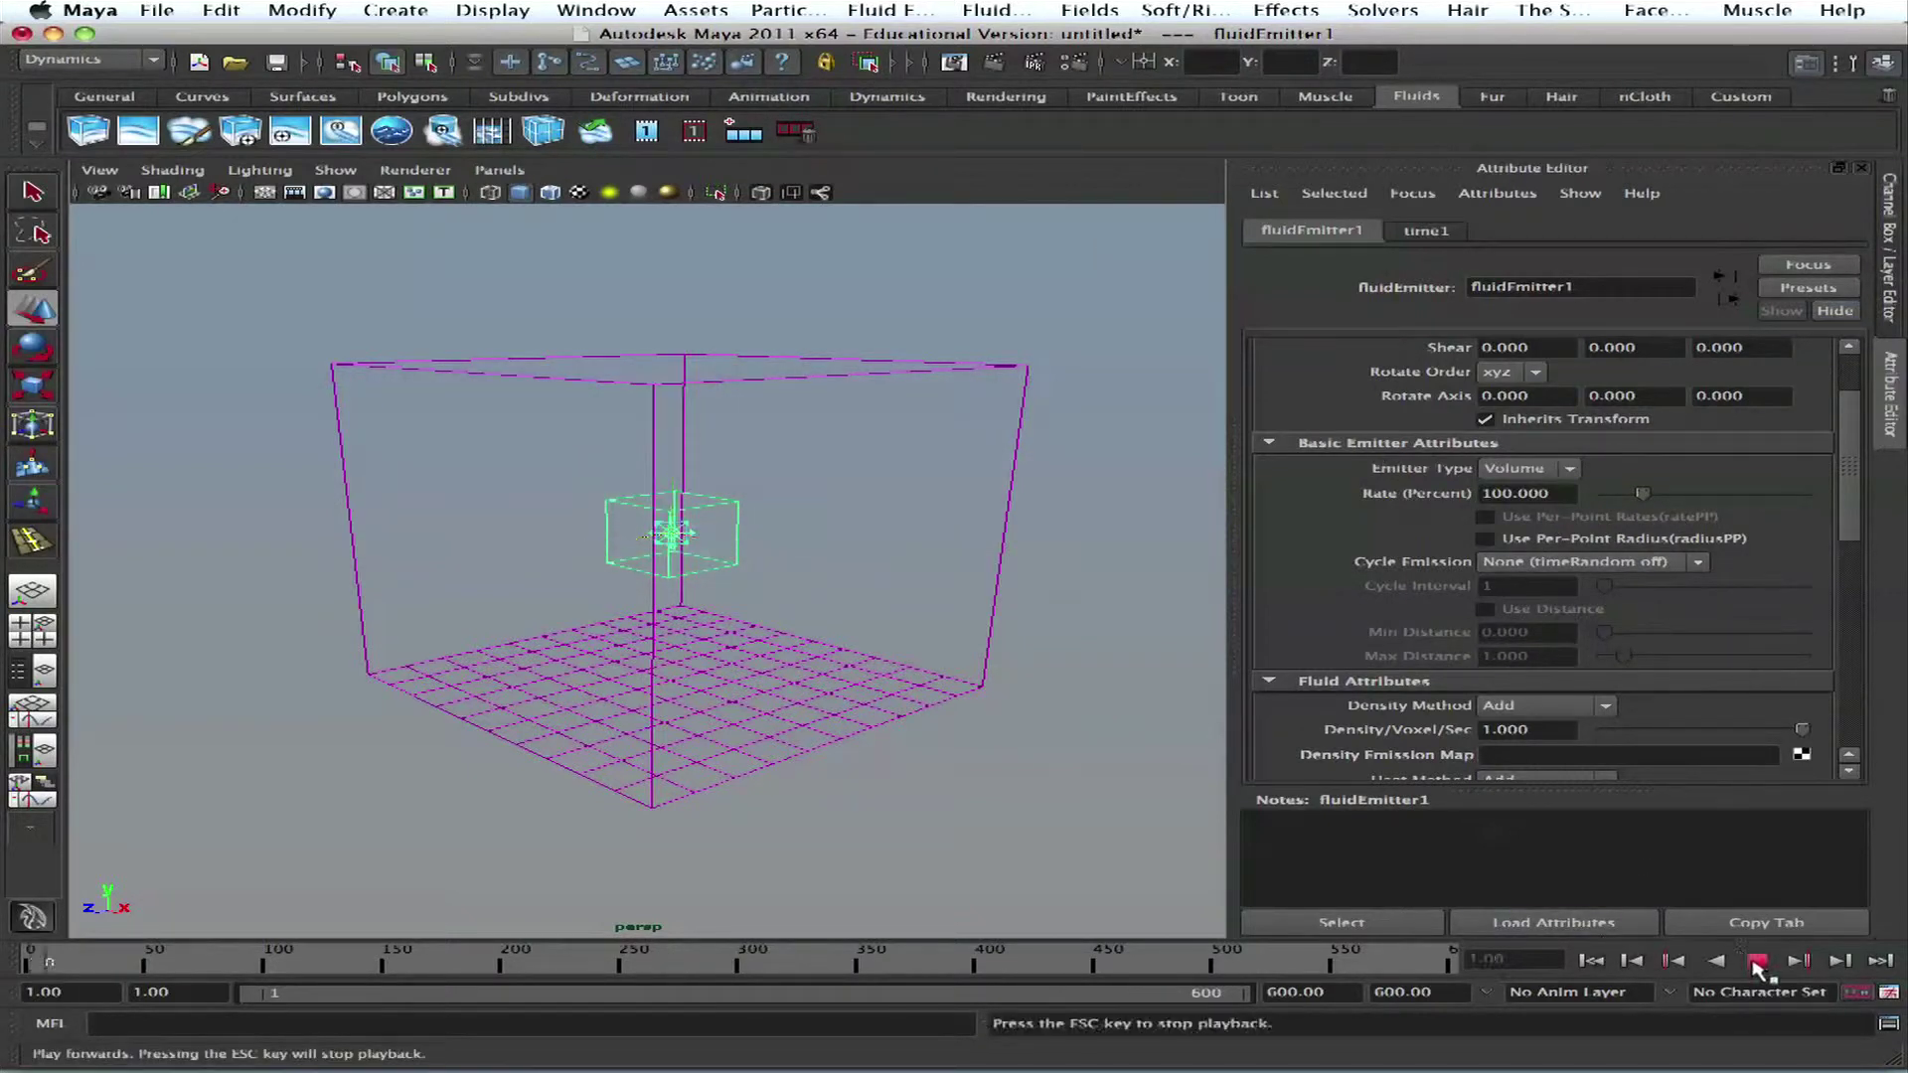
{"action": "left_click", "coordinate": [1756, 961]}
{"action": "left_click", "coordinate": [1590, 959]}
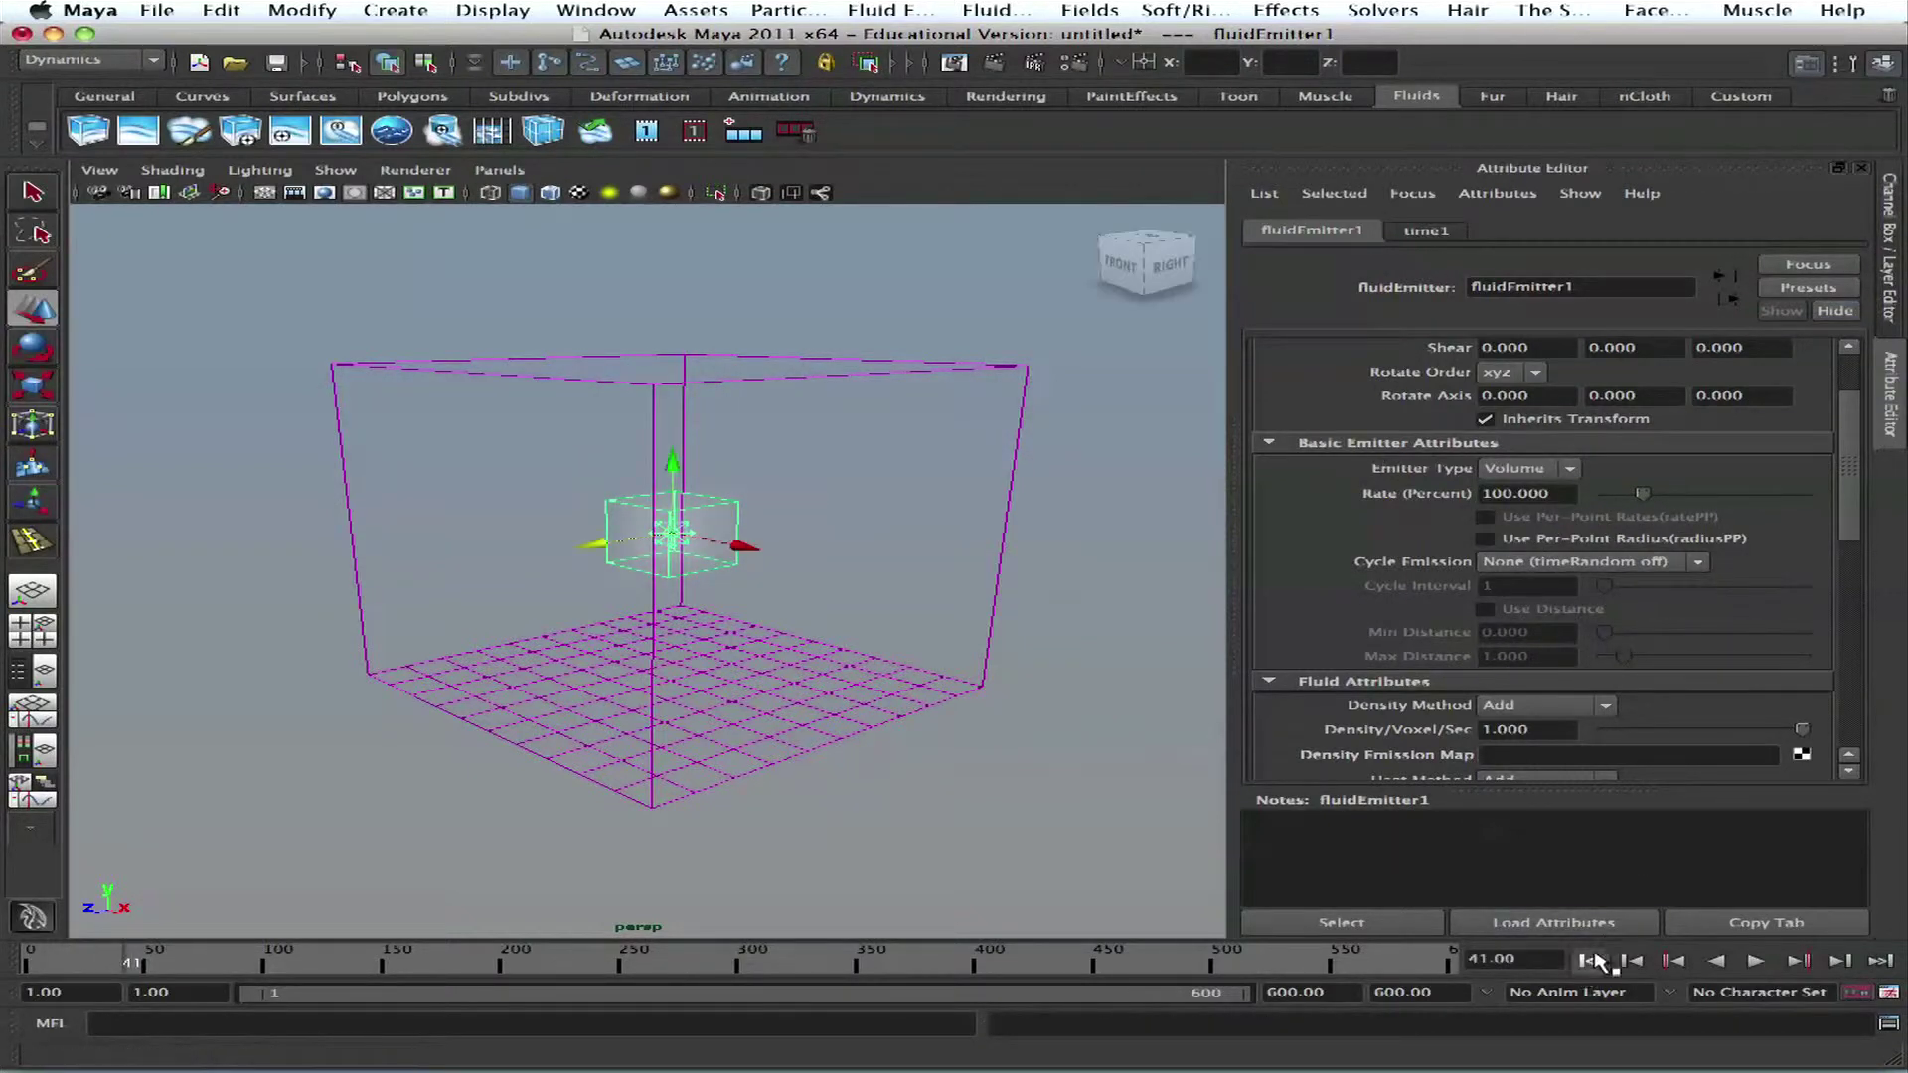
{"action": "scroll", "coordinate": [1849, 494], "scroll_direction": "up", "scroll_amount": 2}
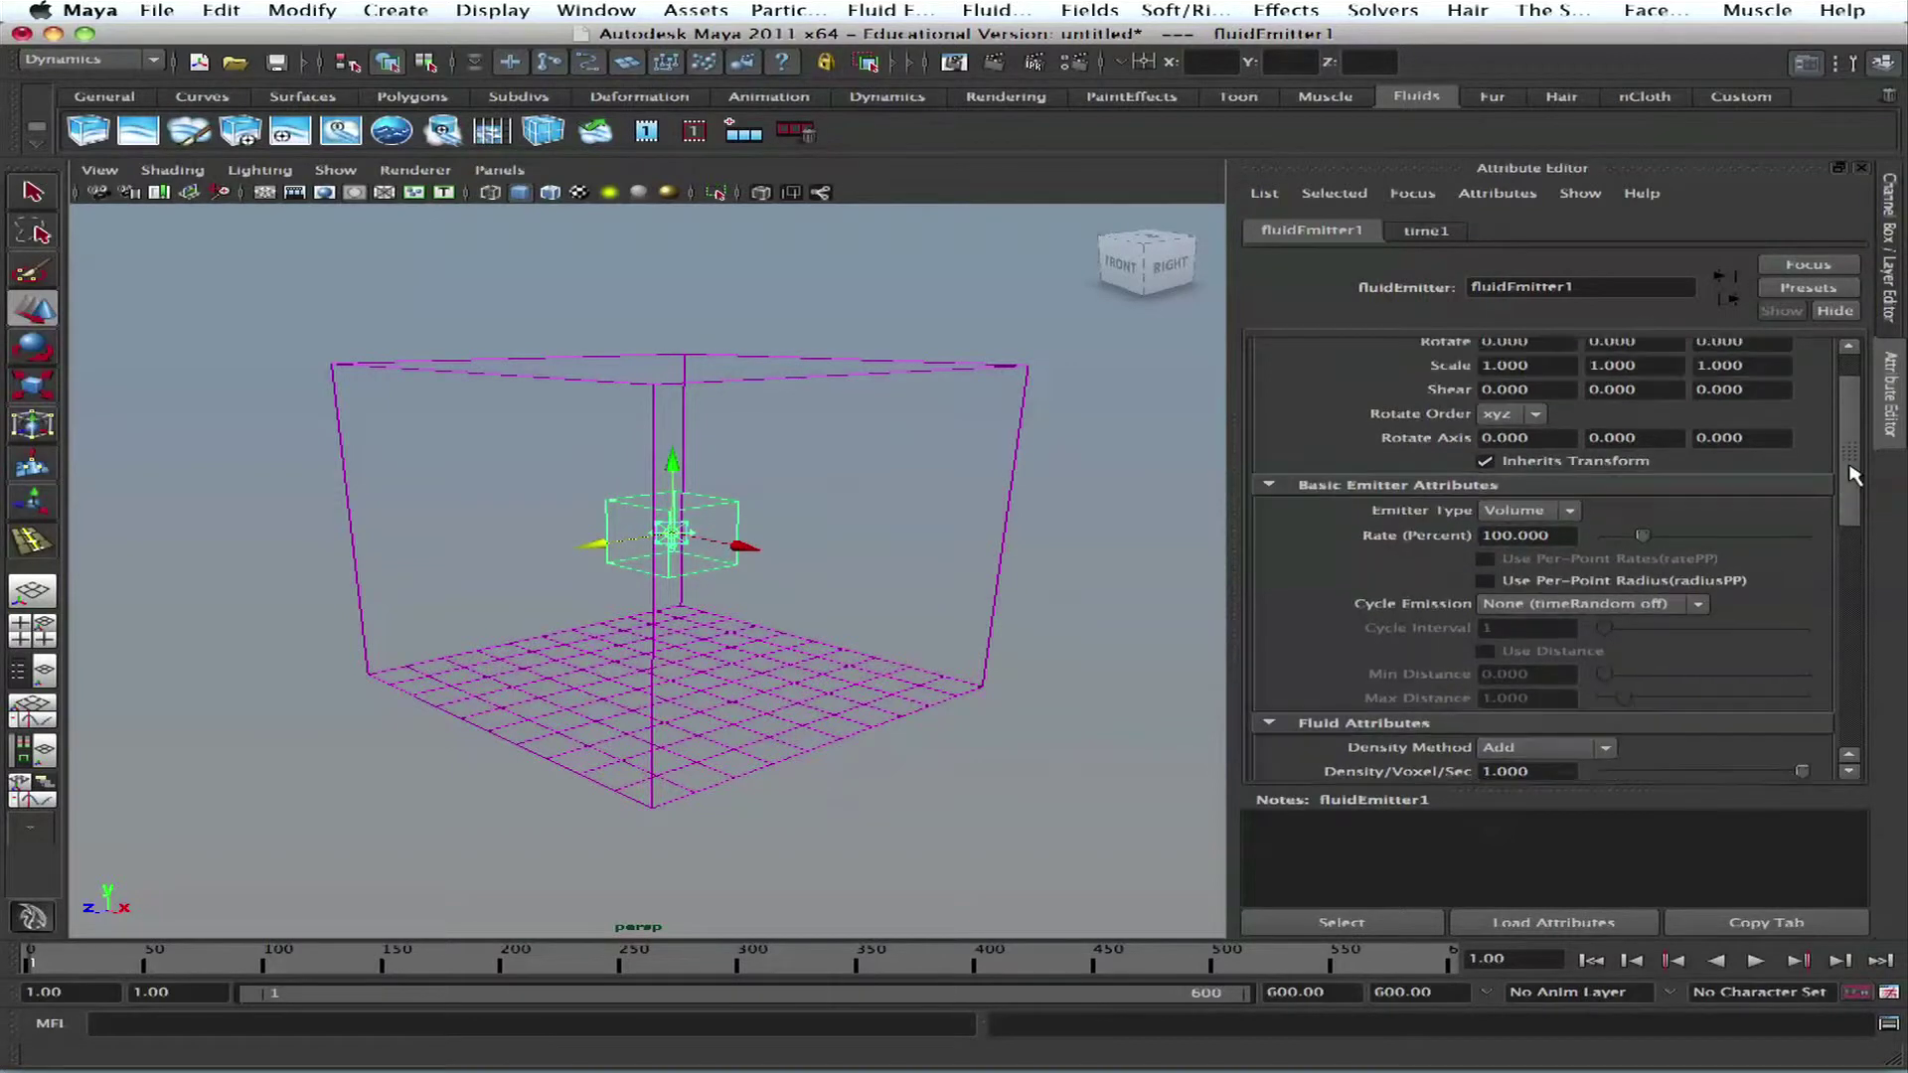
{"action": "left_click_drag", "start_coordinate": [1850, 437], "coordinate": [1862, 557]}
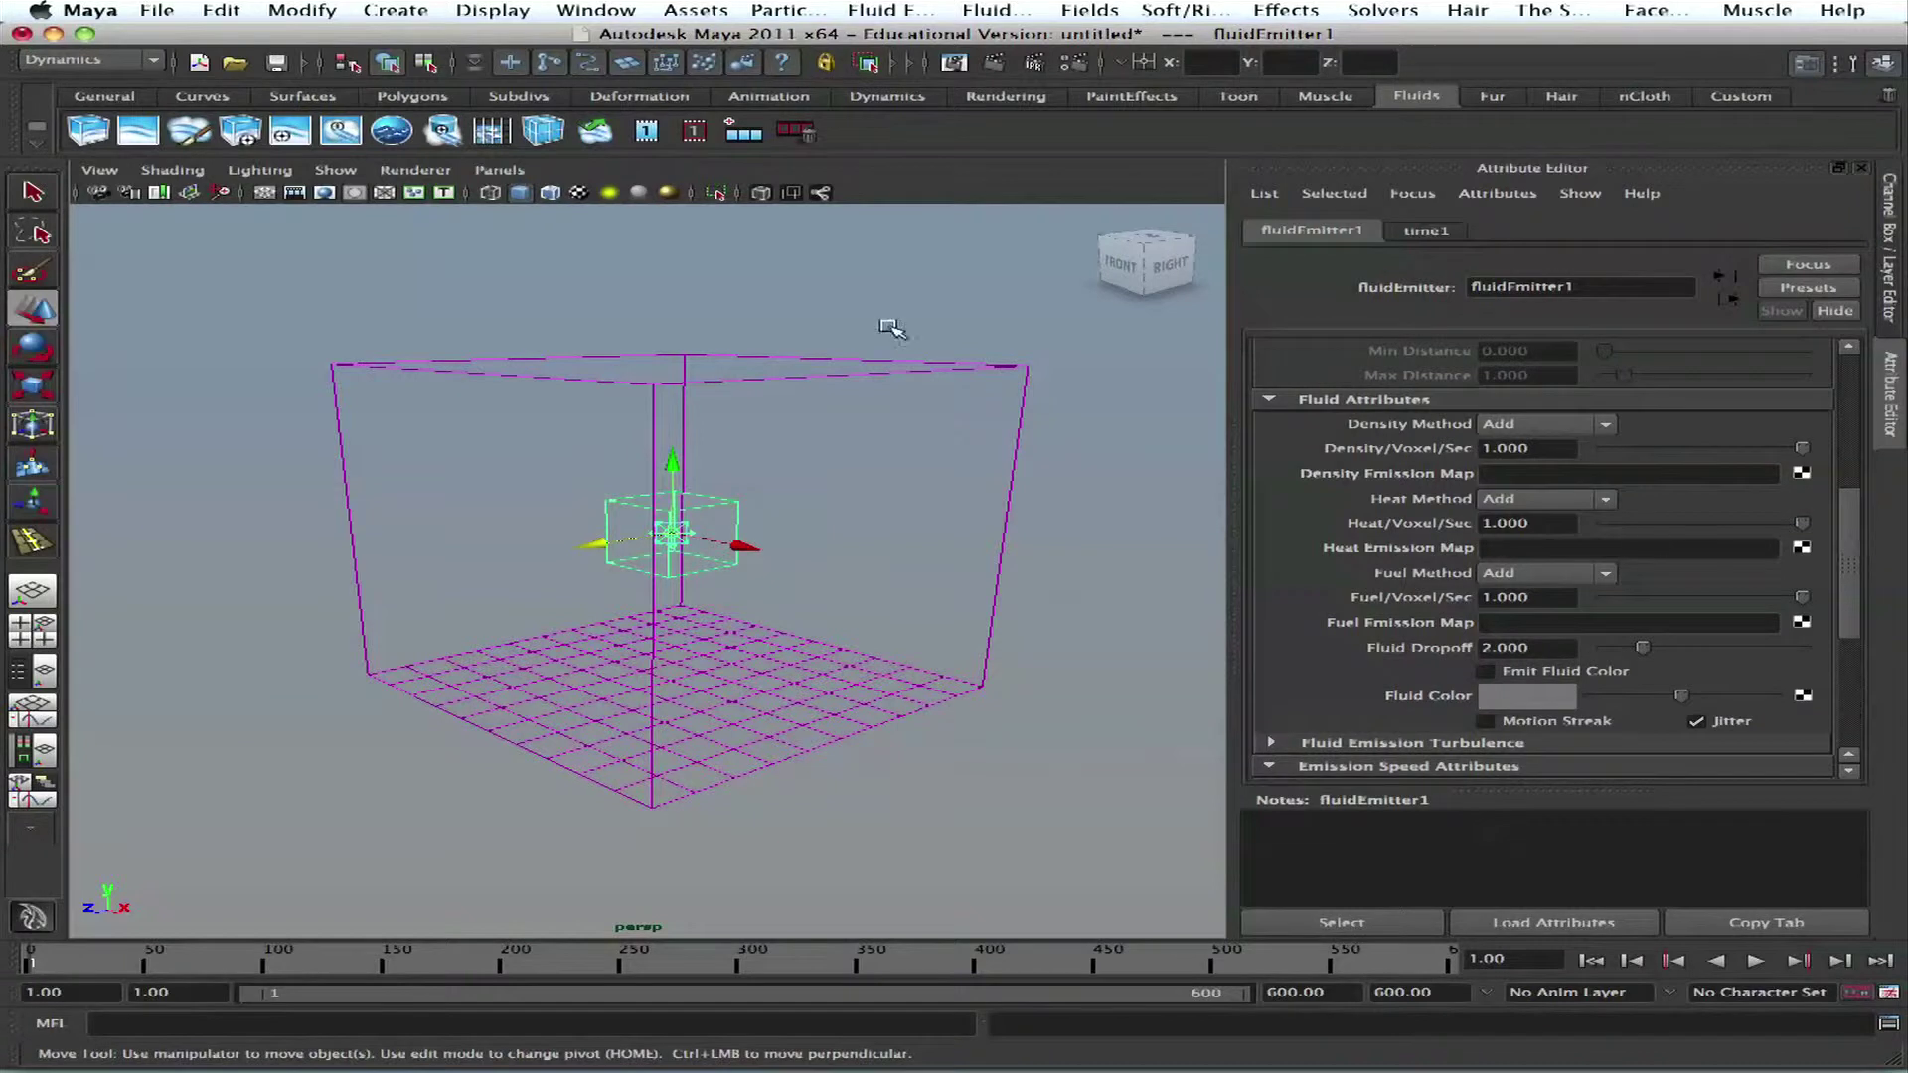
Step: Select the fluid container and set its Density to Gradient, with Velocity and Temperature at Off(zero)
{"action": "left_click", "coordinate": [1022, 405]}
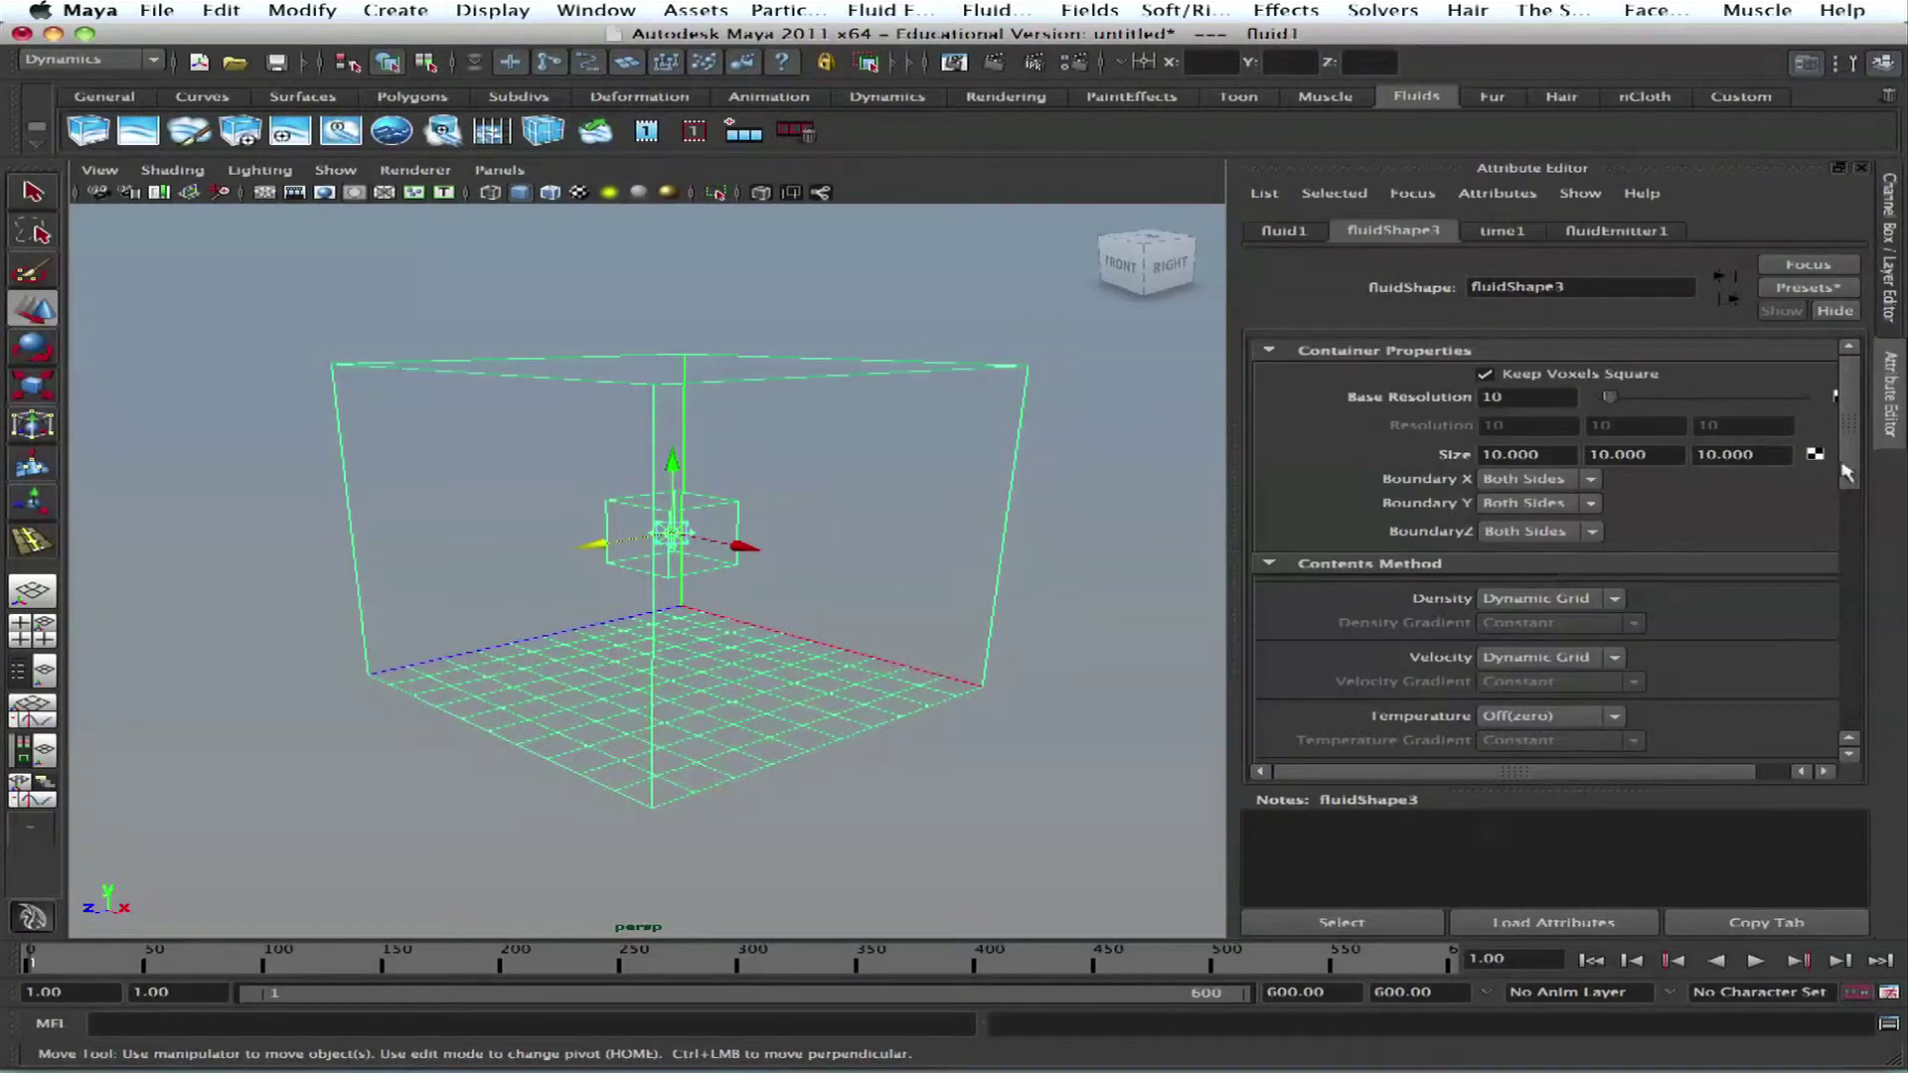
{"action": "scroll", "coordinate": [1845, 474], "scroll_direction": "down", "scroll_amount": 4}
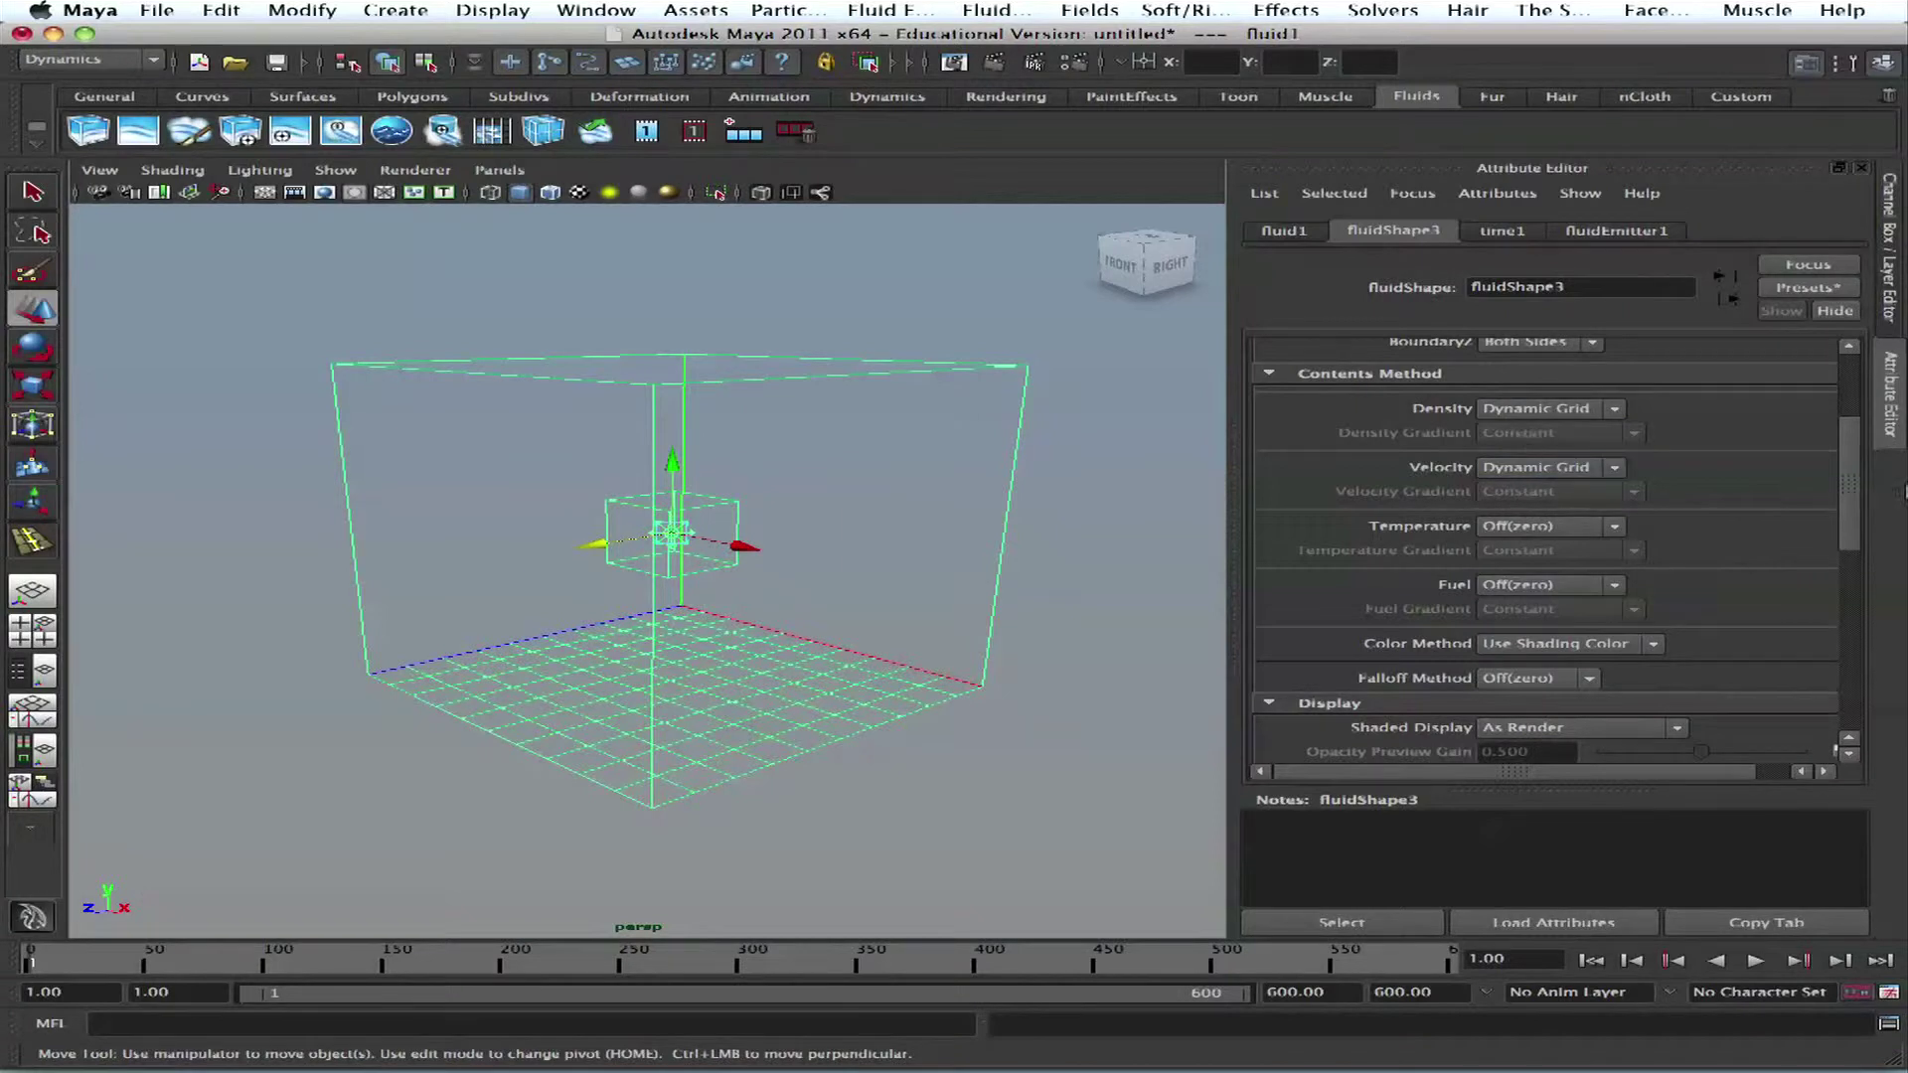
{"action": "mouse_move", "coordinate": [1852, 462]}
{"action": "left_mouse_down"}
{"action": "mouse_move", "coordinate": [1850, 380]}
{"action": "mouse_move", "coordinate": [1848, 465]}
{"action": "left_mouse_up"}
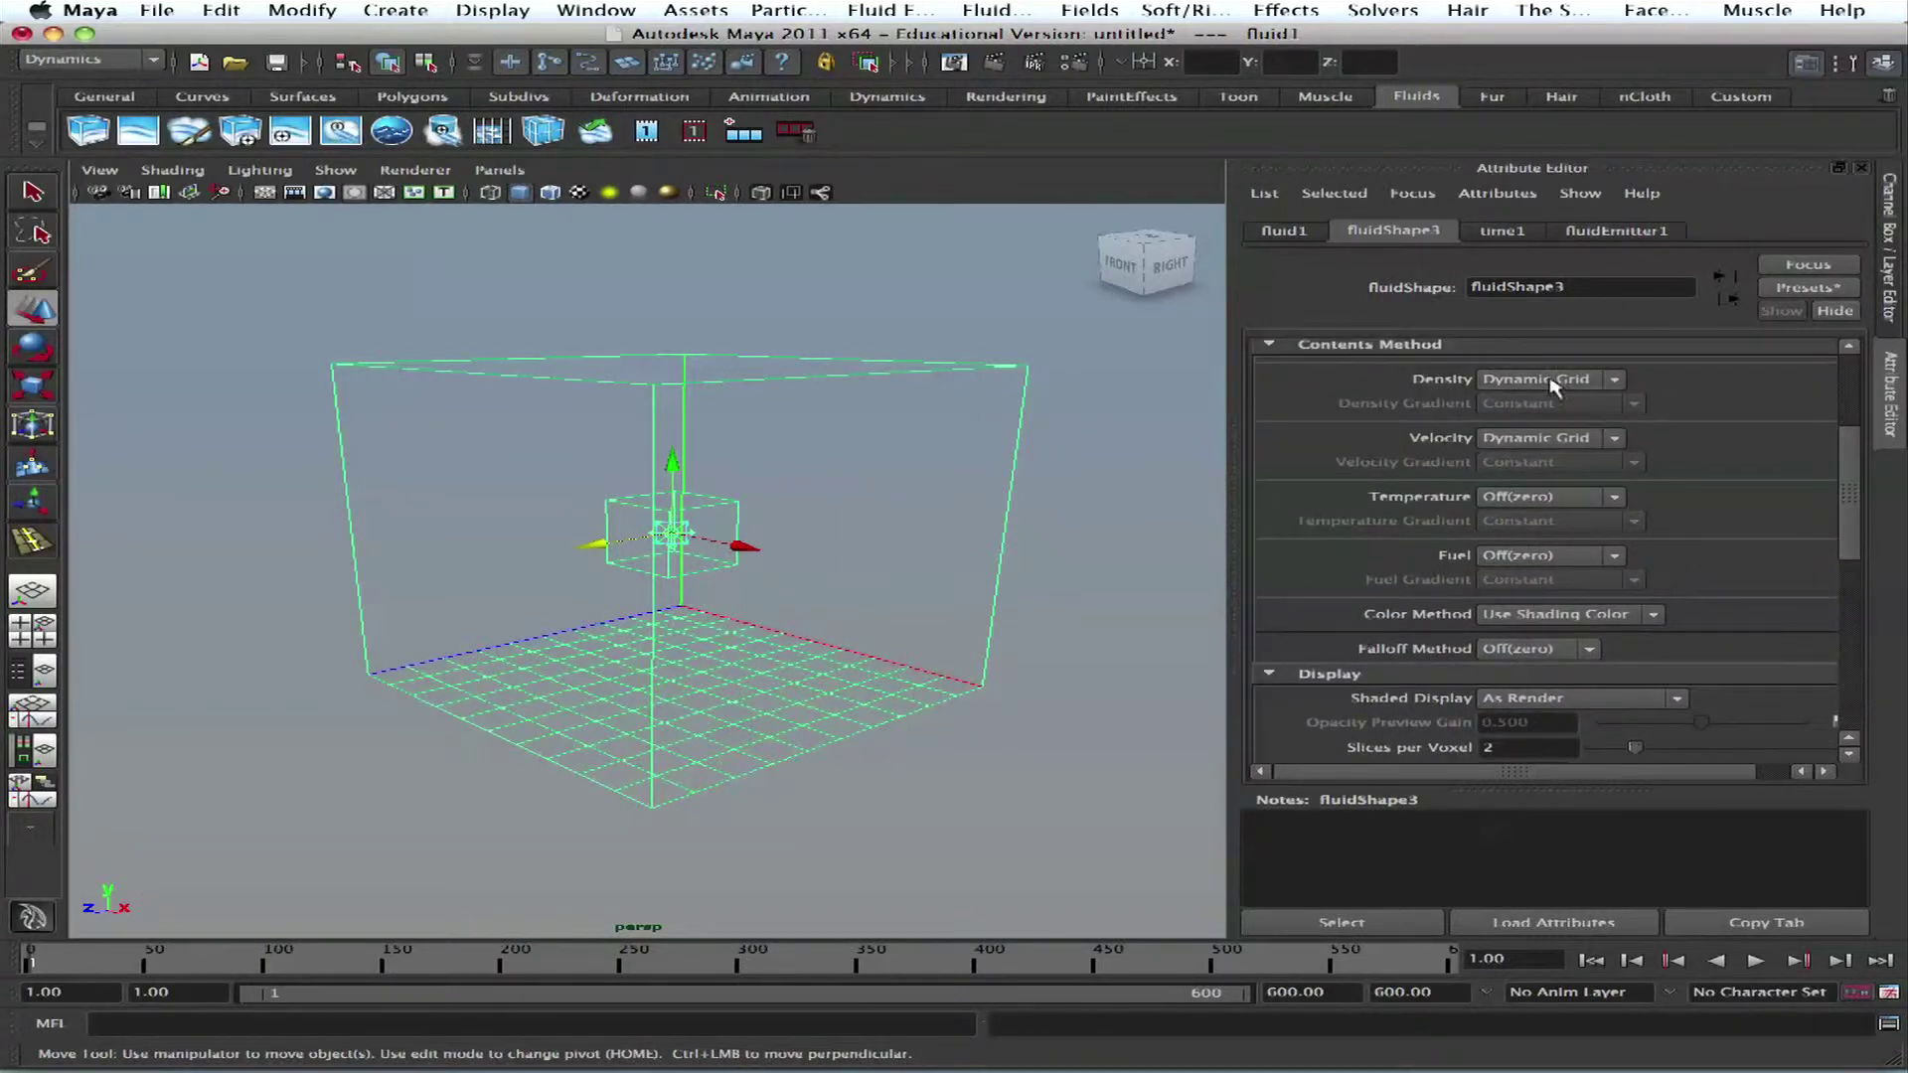
{"action": "left_click", "coordinate": [1582, 387]}
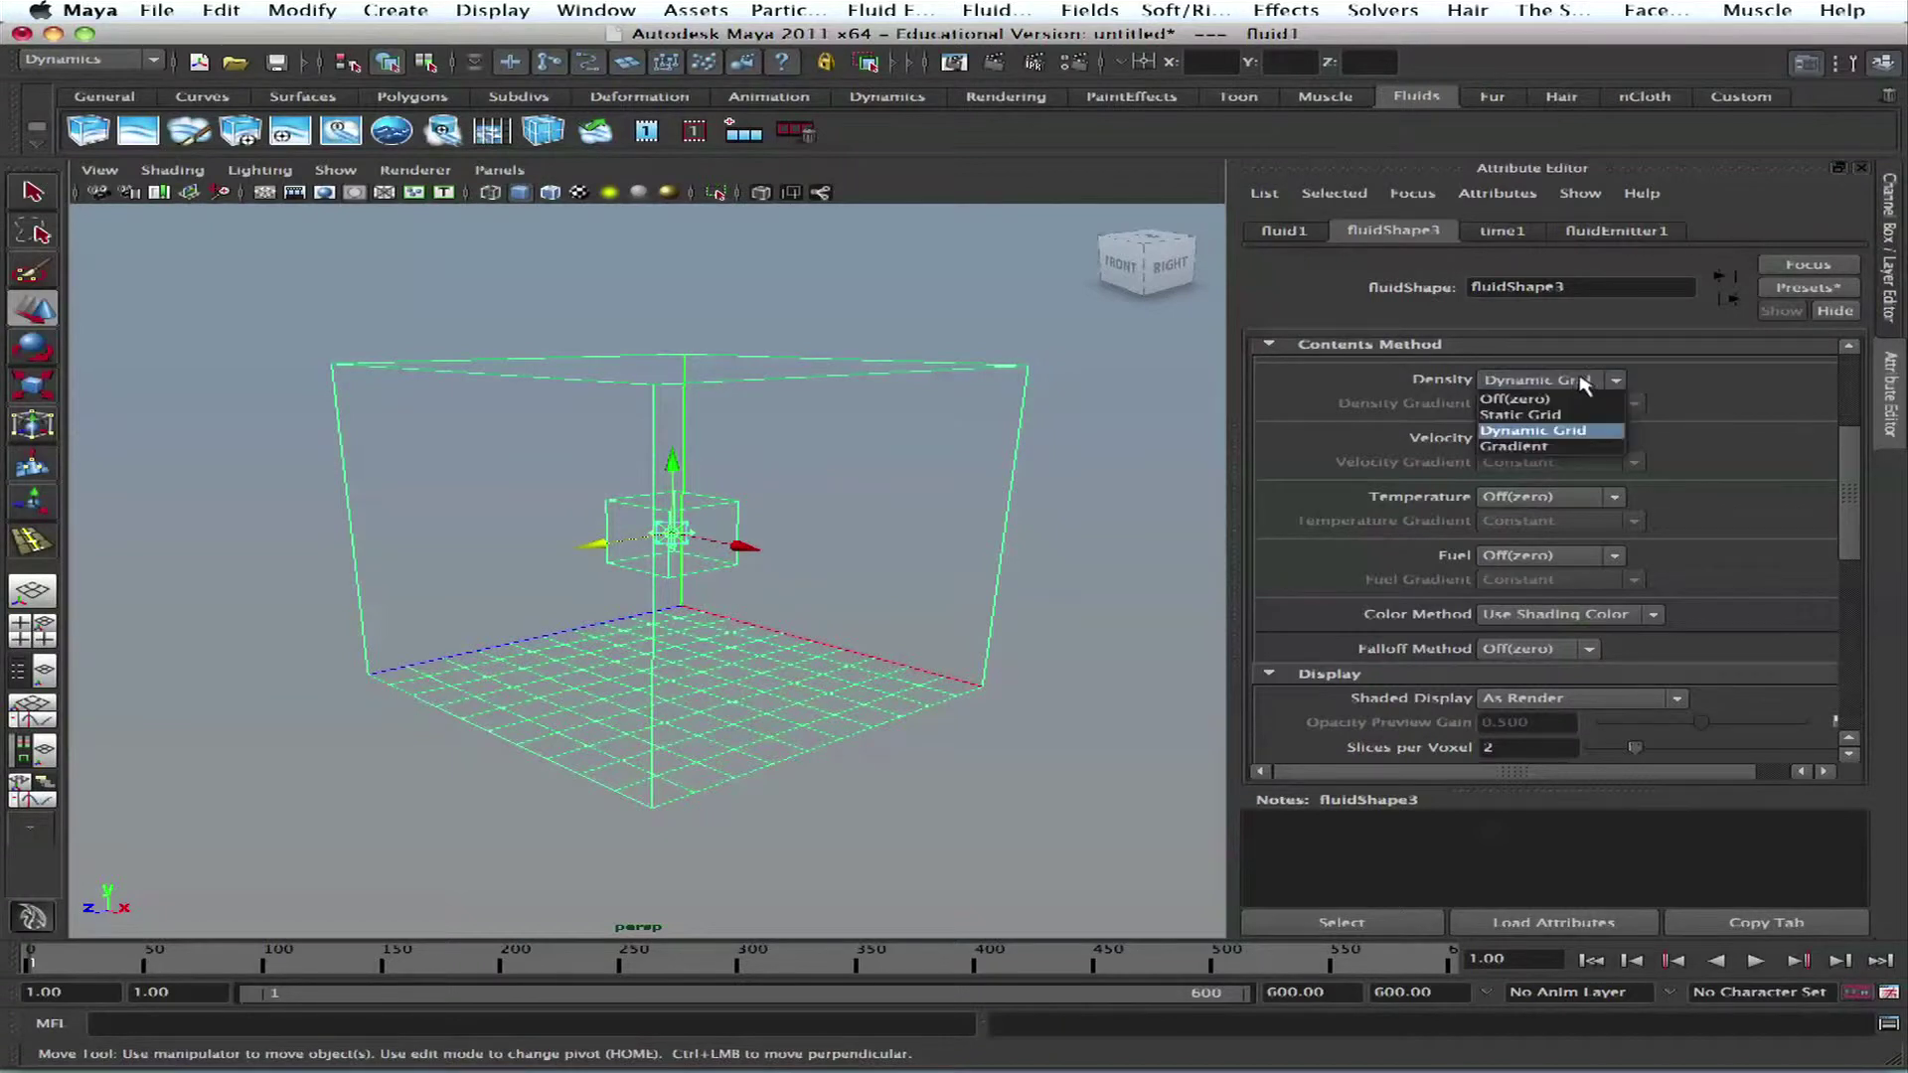
{"action": "left_click", "coordinate": [1575, 445]}
{"action": "left_click", "coordinate": [1568, 441]}
{"action": "left_click", "coordinate": [1570, 458]}
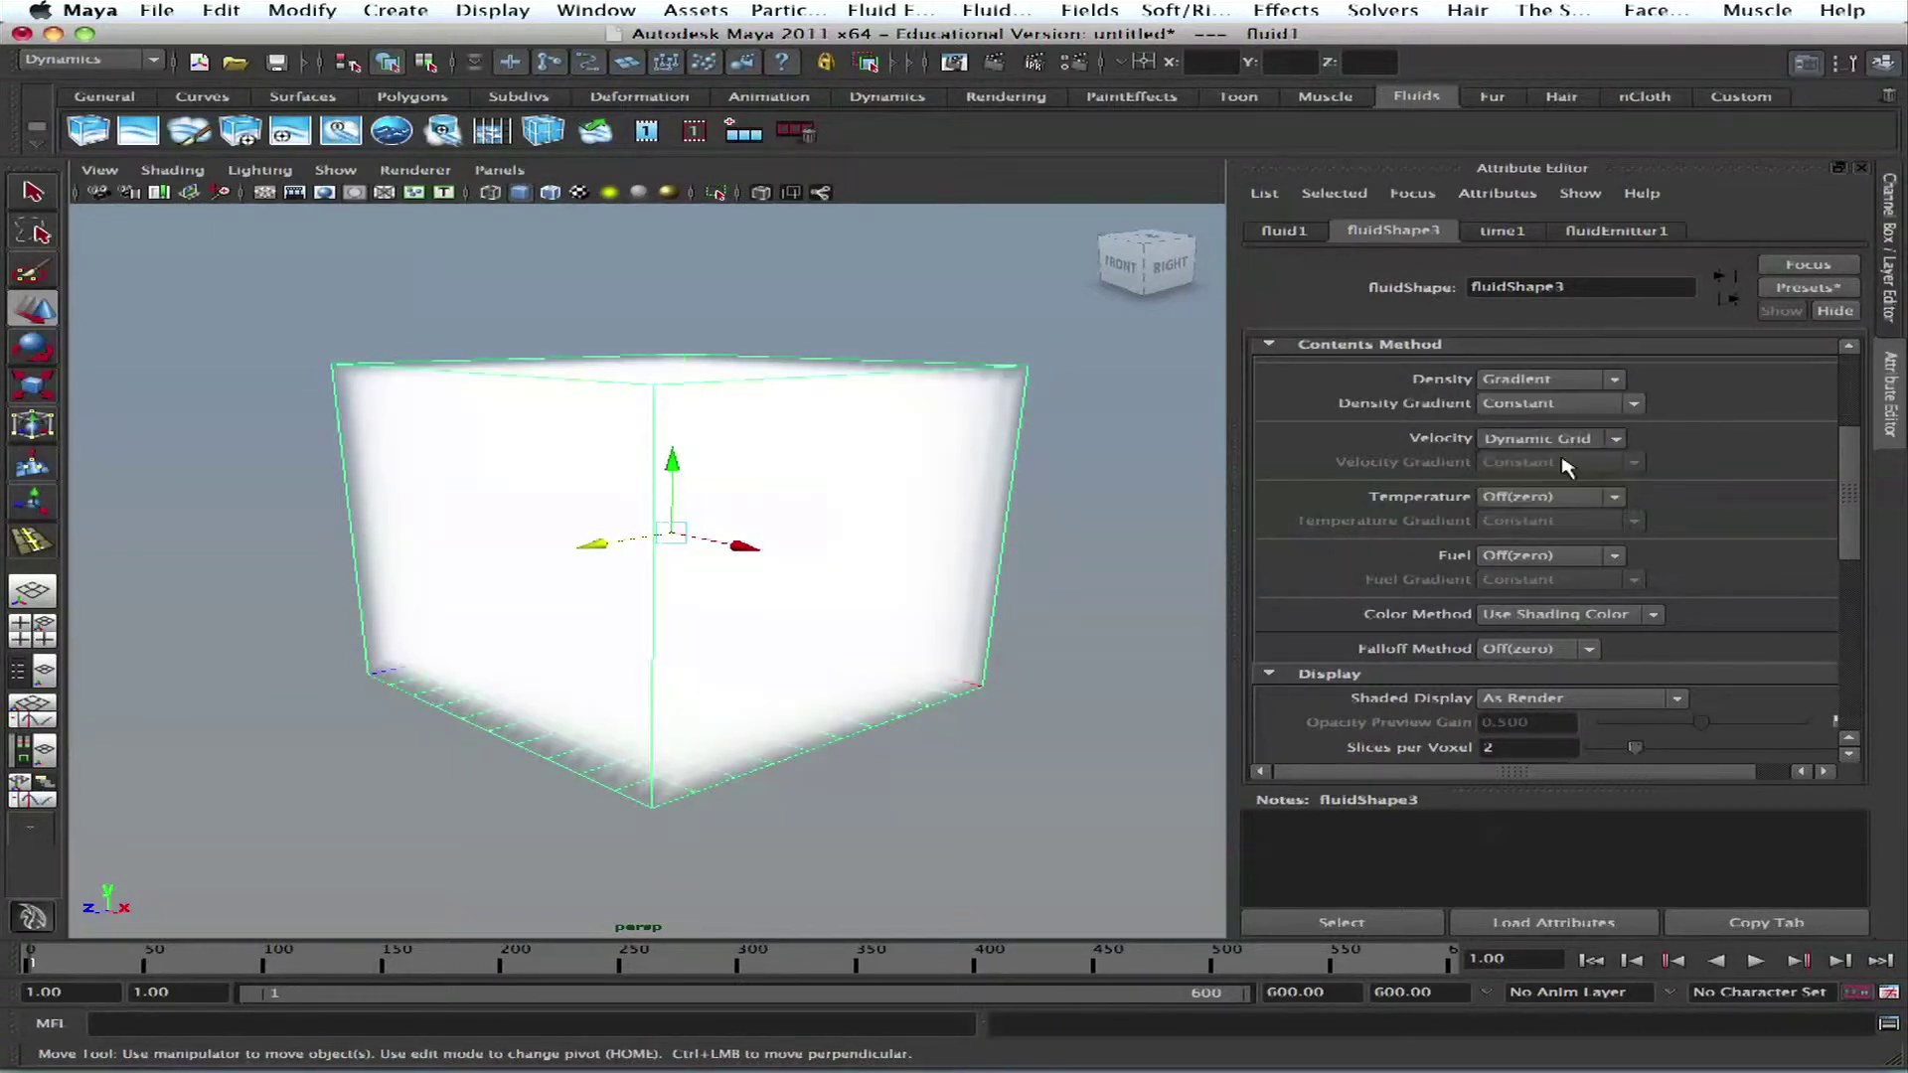
{"action": "left_click", "coordinate": [1573, 500]}
{"action": "left_click", "coordinate": [1573, 517]}
Step: Render the gradient-filled container from an elevated corner view with mental ray, and close the render window
{"action": "left_click_drag", "start_coordinate": [836, 422], "coordinate": [715, 362], "text": "alt"}
{"action": "scroll", "coordinate": [788, 457], "scroll_direction": "up", "scroll_amount": 3}
{"action": "scroll", "coordinate": [788, 457], "scroll_direction": "down", "scroll_amount": 3}
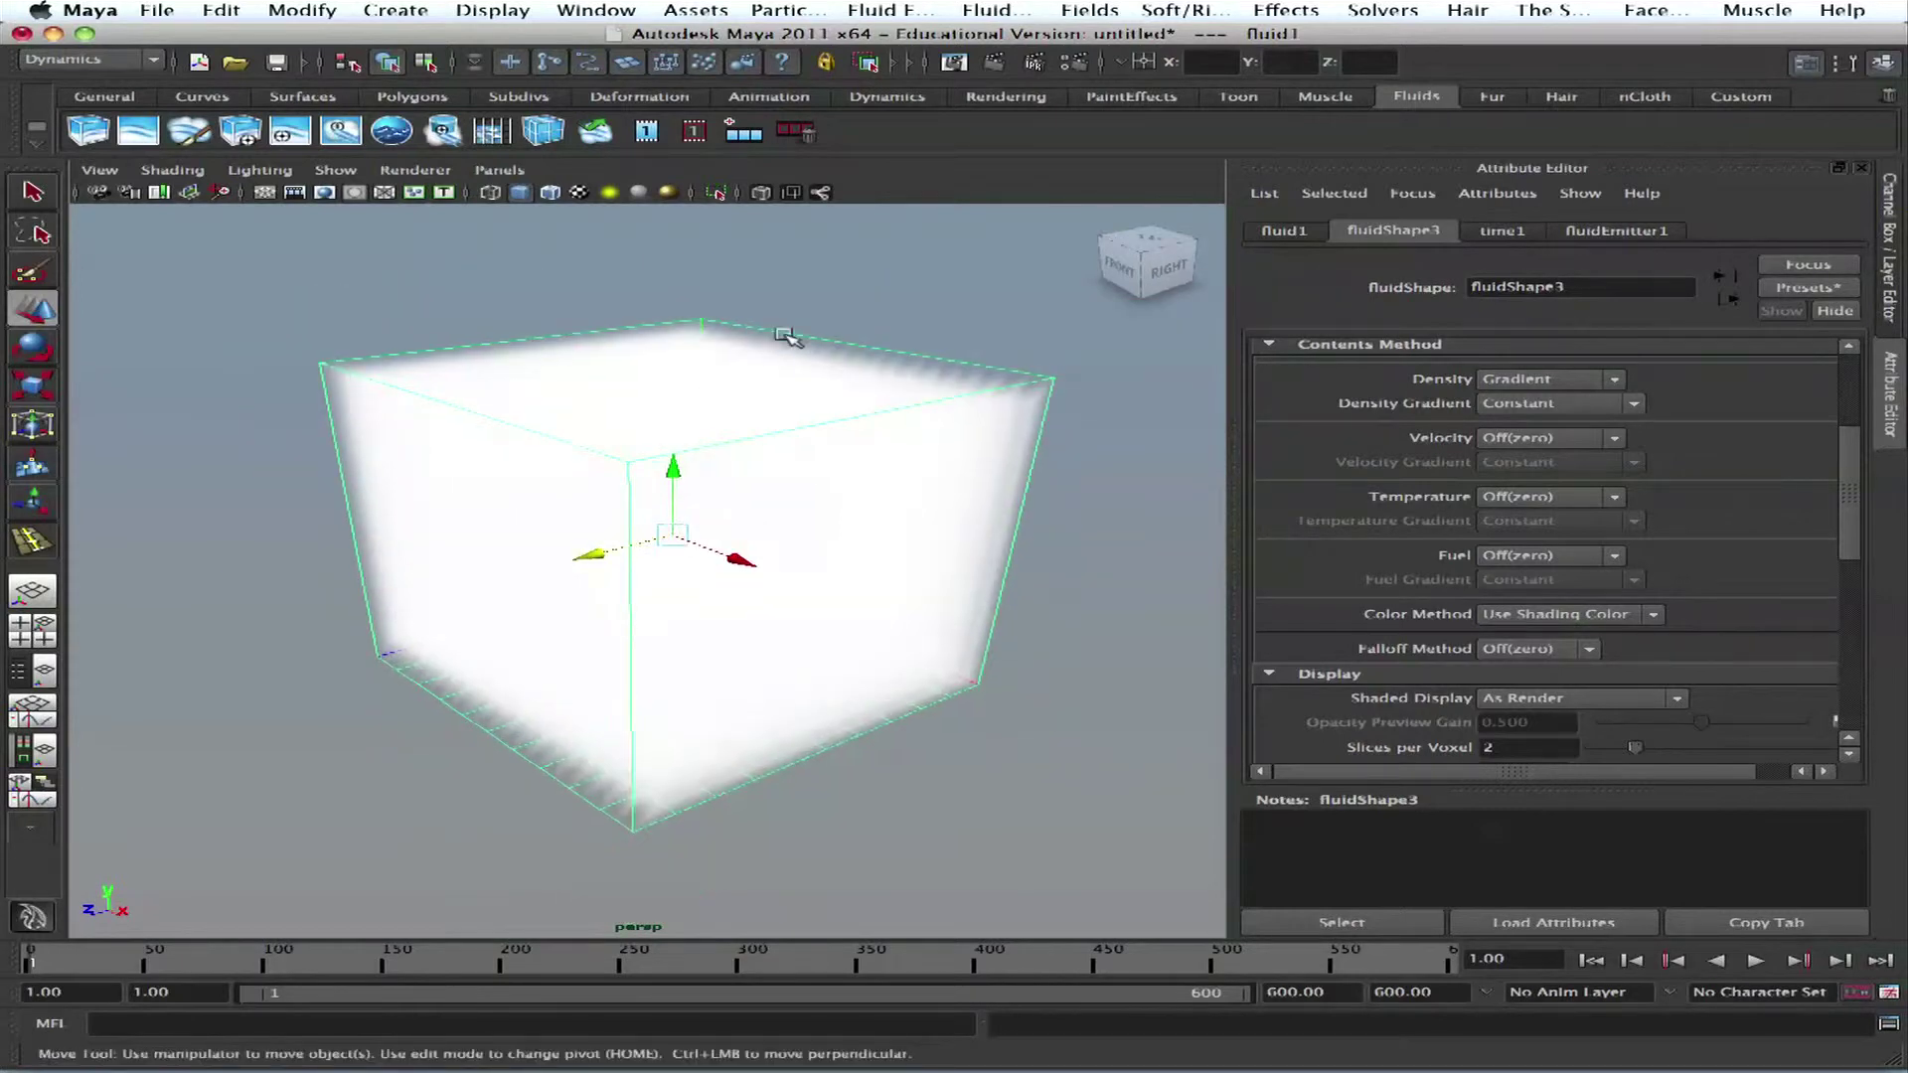
{"action": "left_click", "coordinate": [1031, 62]}
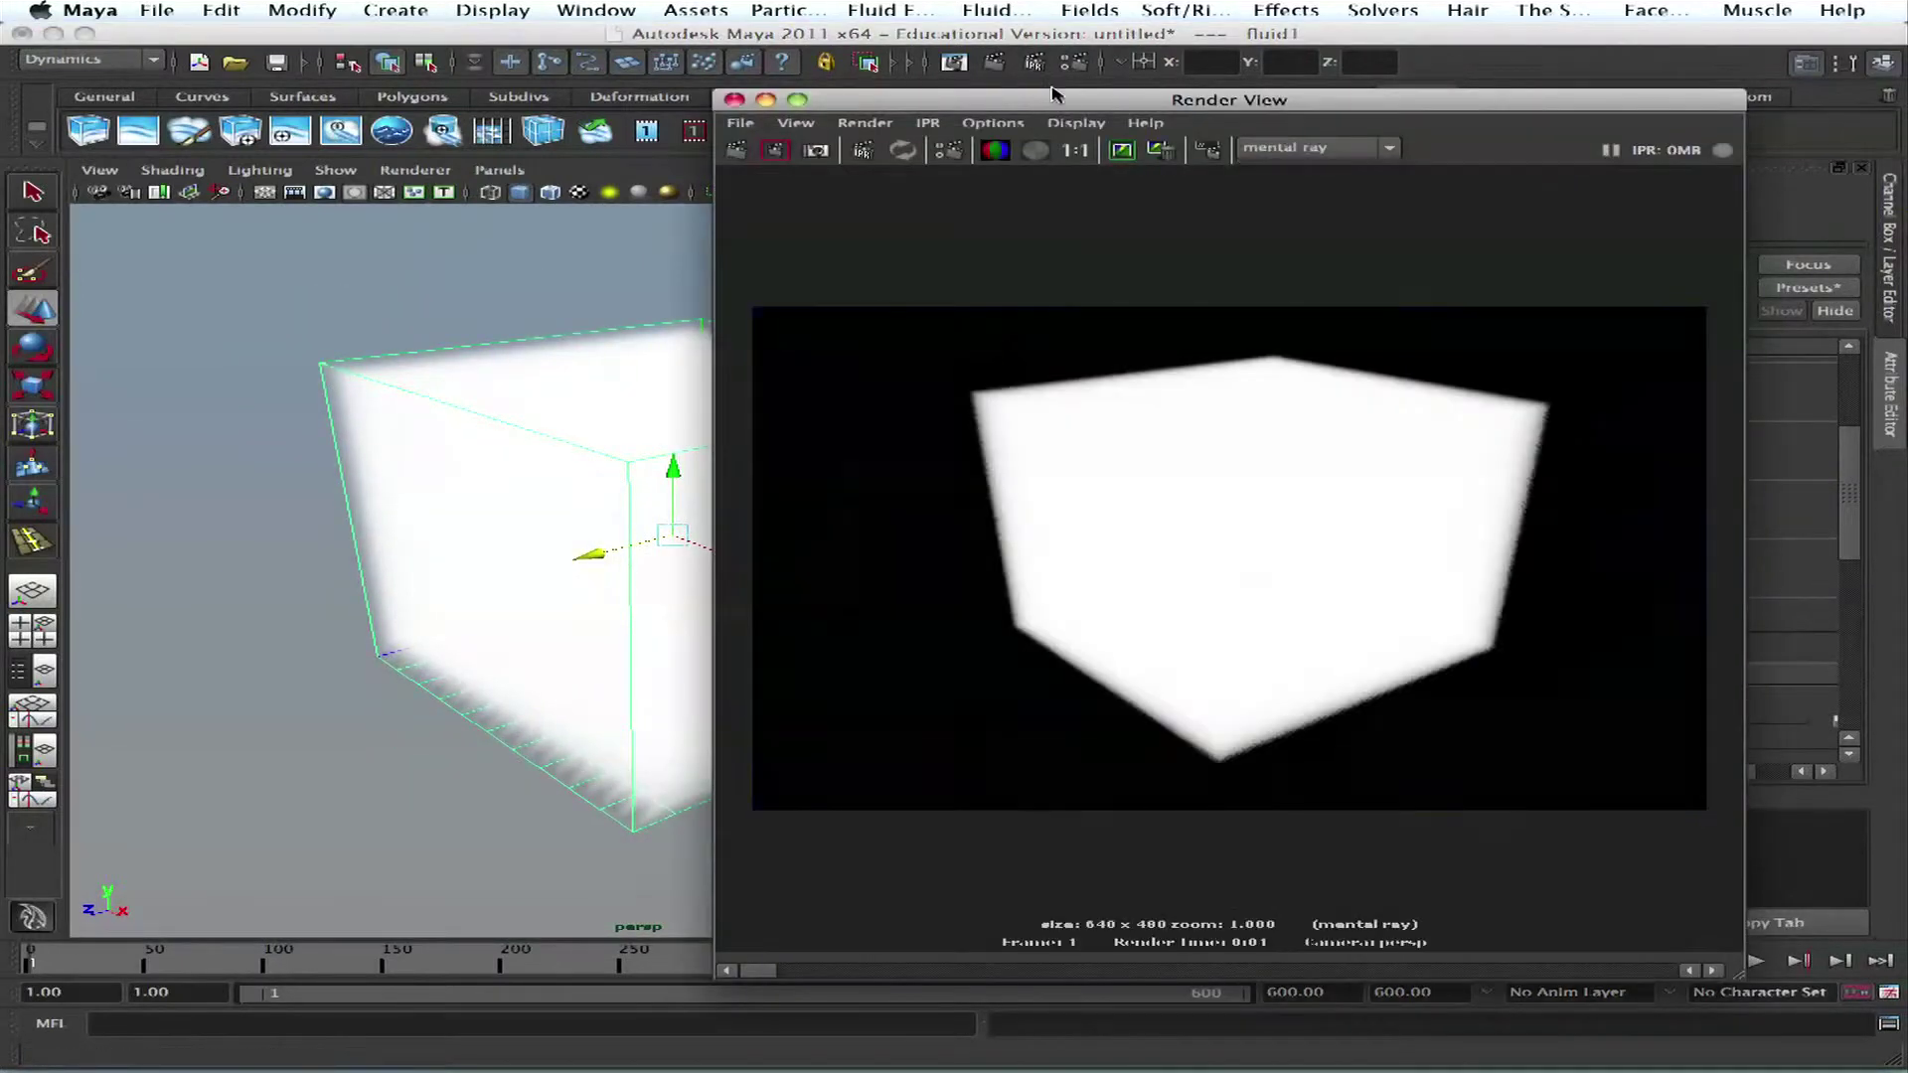
{"action": "left_click_drag", "start_coordinate": [775, 100], "coordinate": [830, 106]}
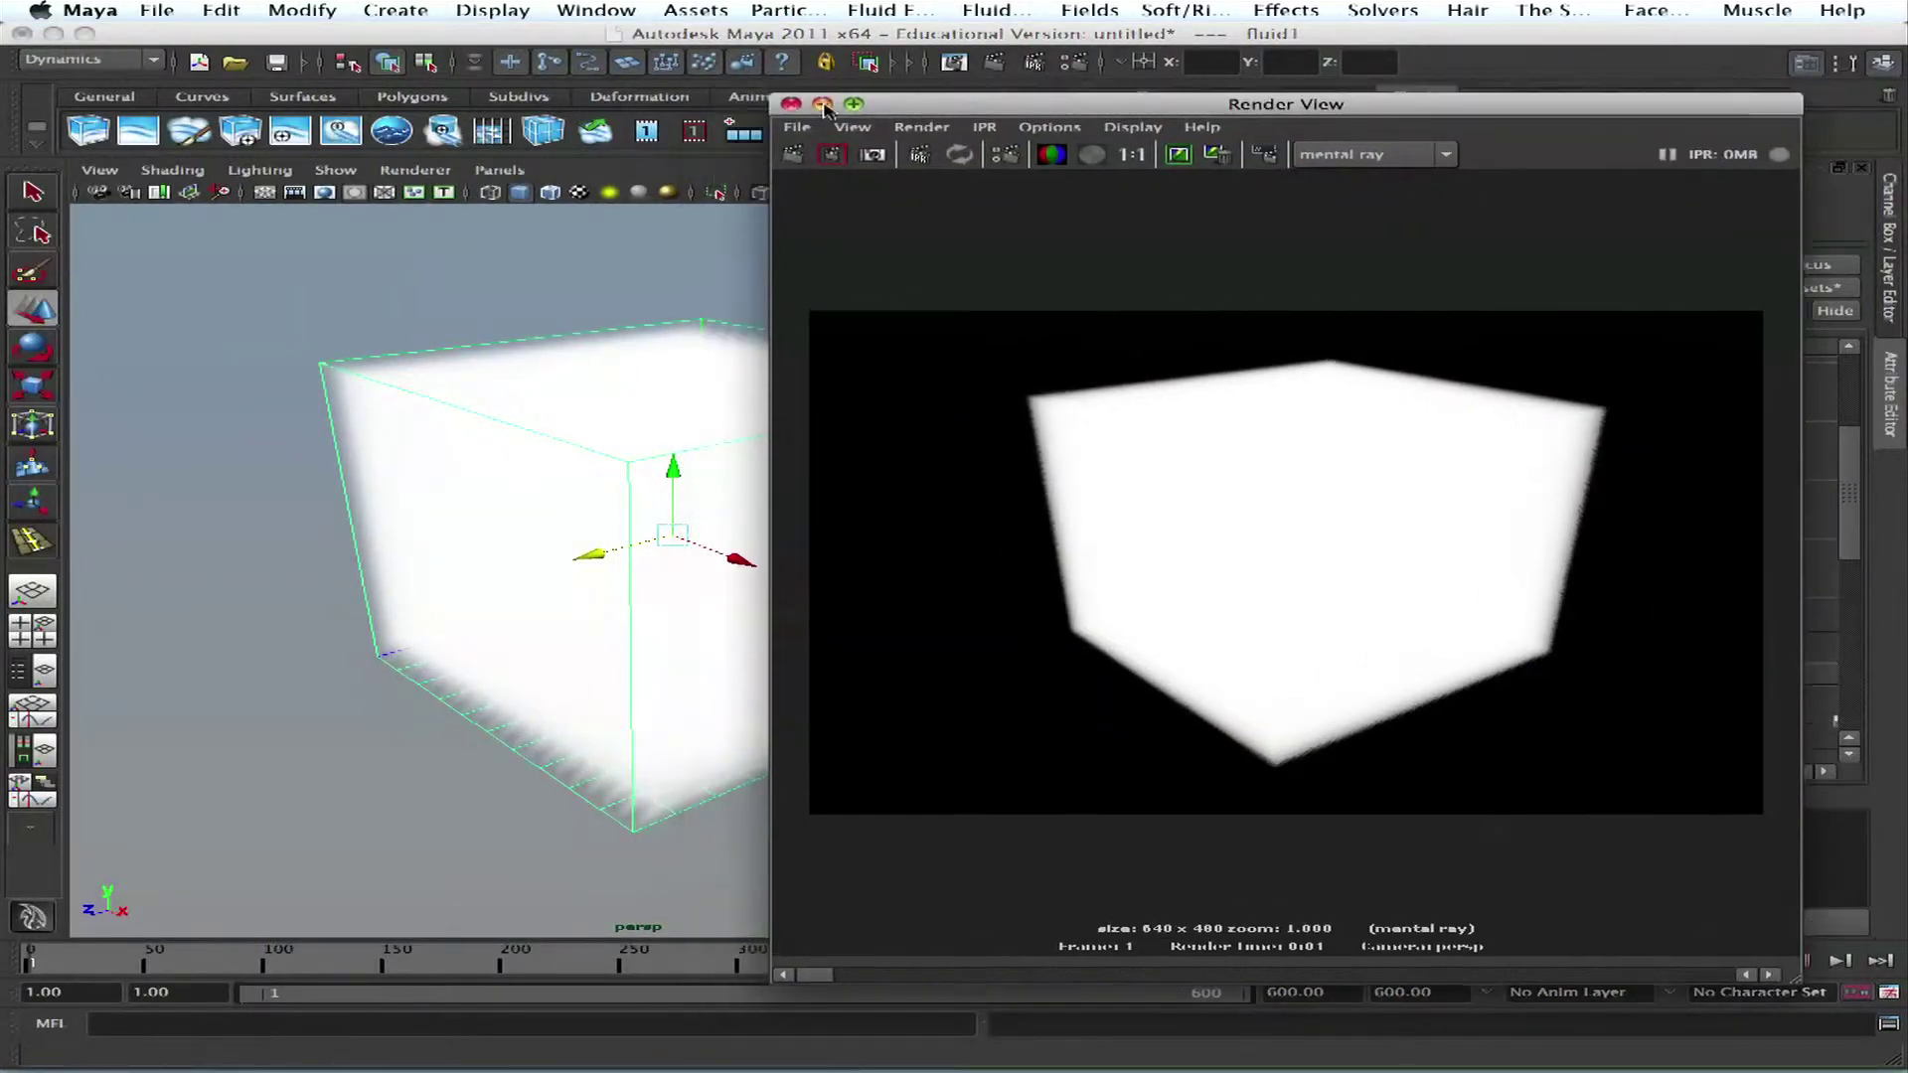
{"action": "left_click", "coordinate": [791, 105]}
{"action": "scroll", "coordinate": [644, 473], "scroll_direction": "up", "scroll_amount": 3}
{"action": "left_click_drag", "start_coordinate": [581, 475], "coordinate": [629, 471], "text": "alt"}
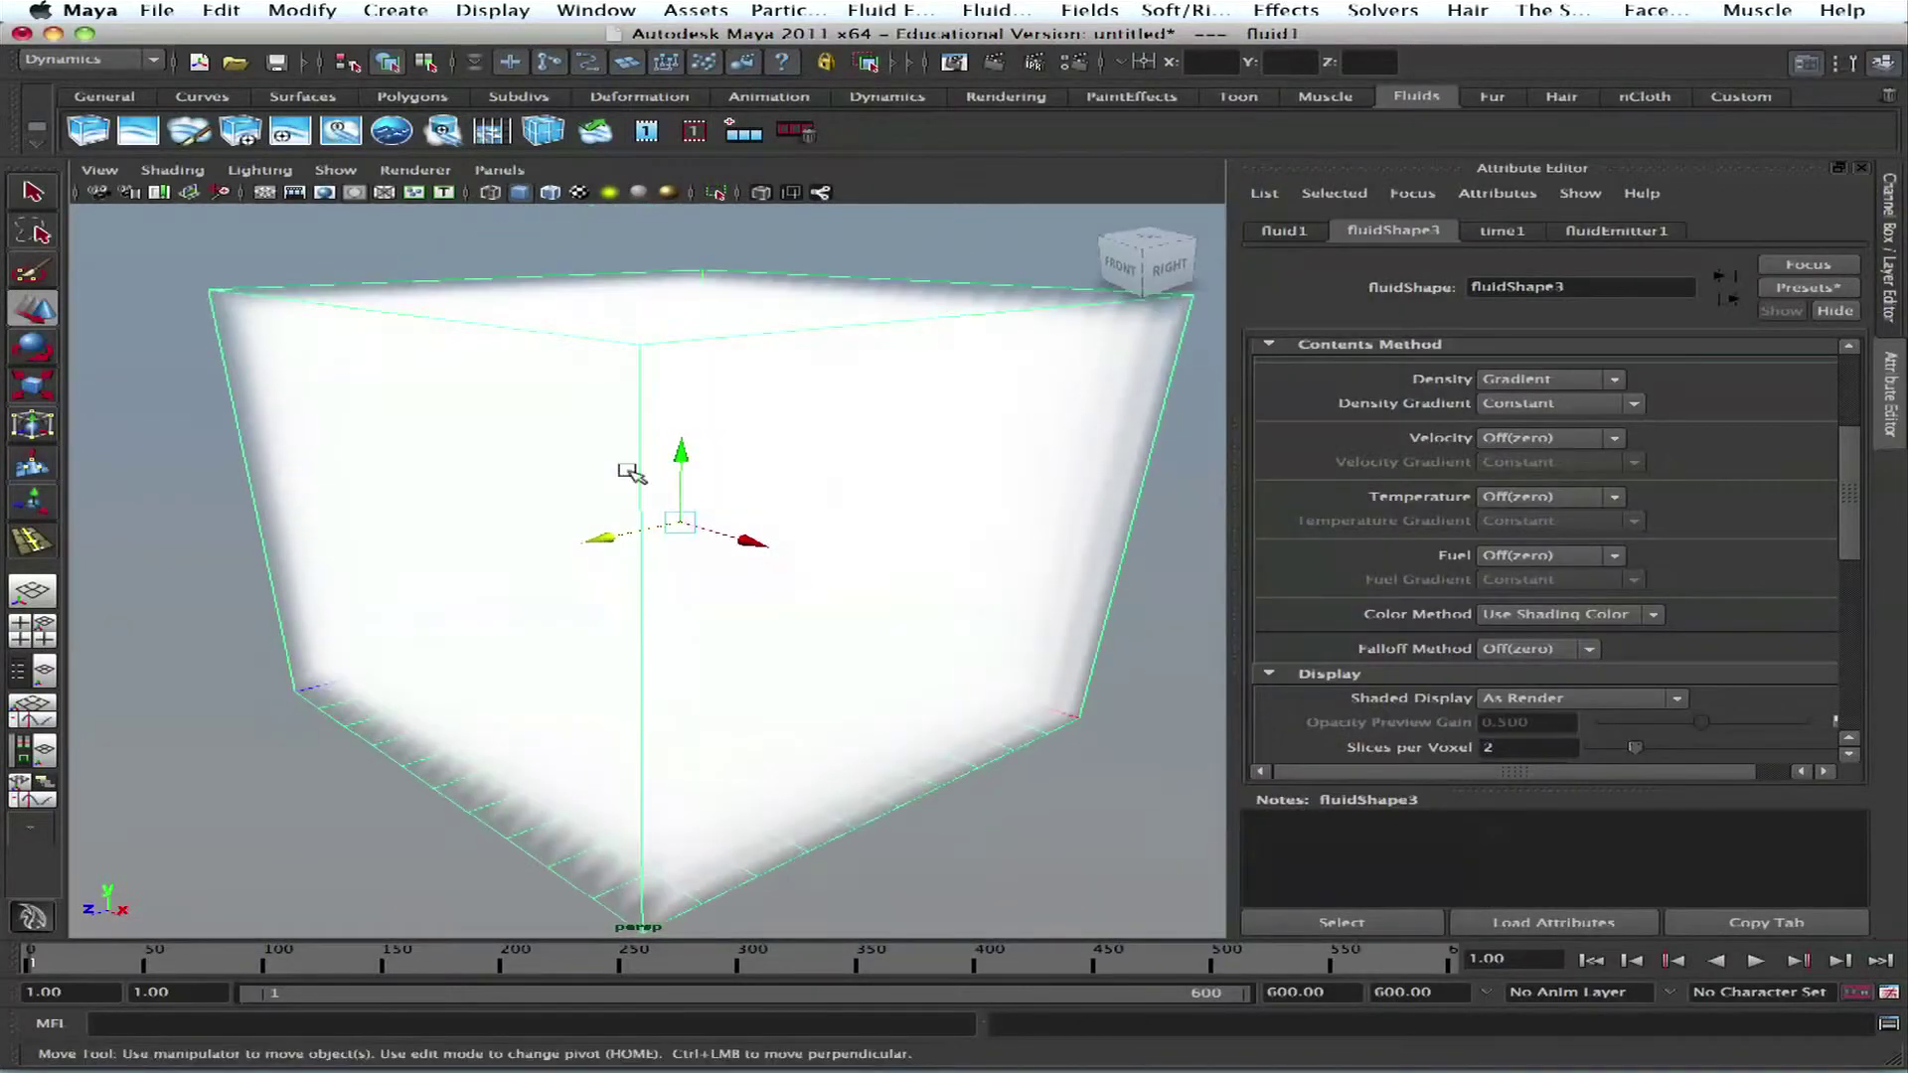
{"action": "scroll", "coordinate": [646, 447], "scroll_direction": "down", "scroll_amount": 3}
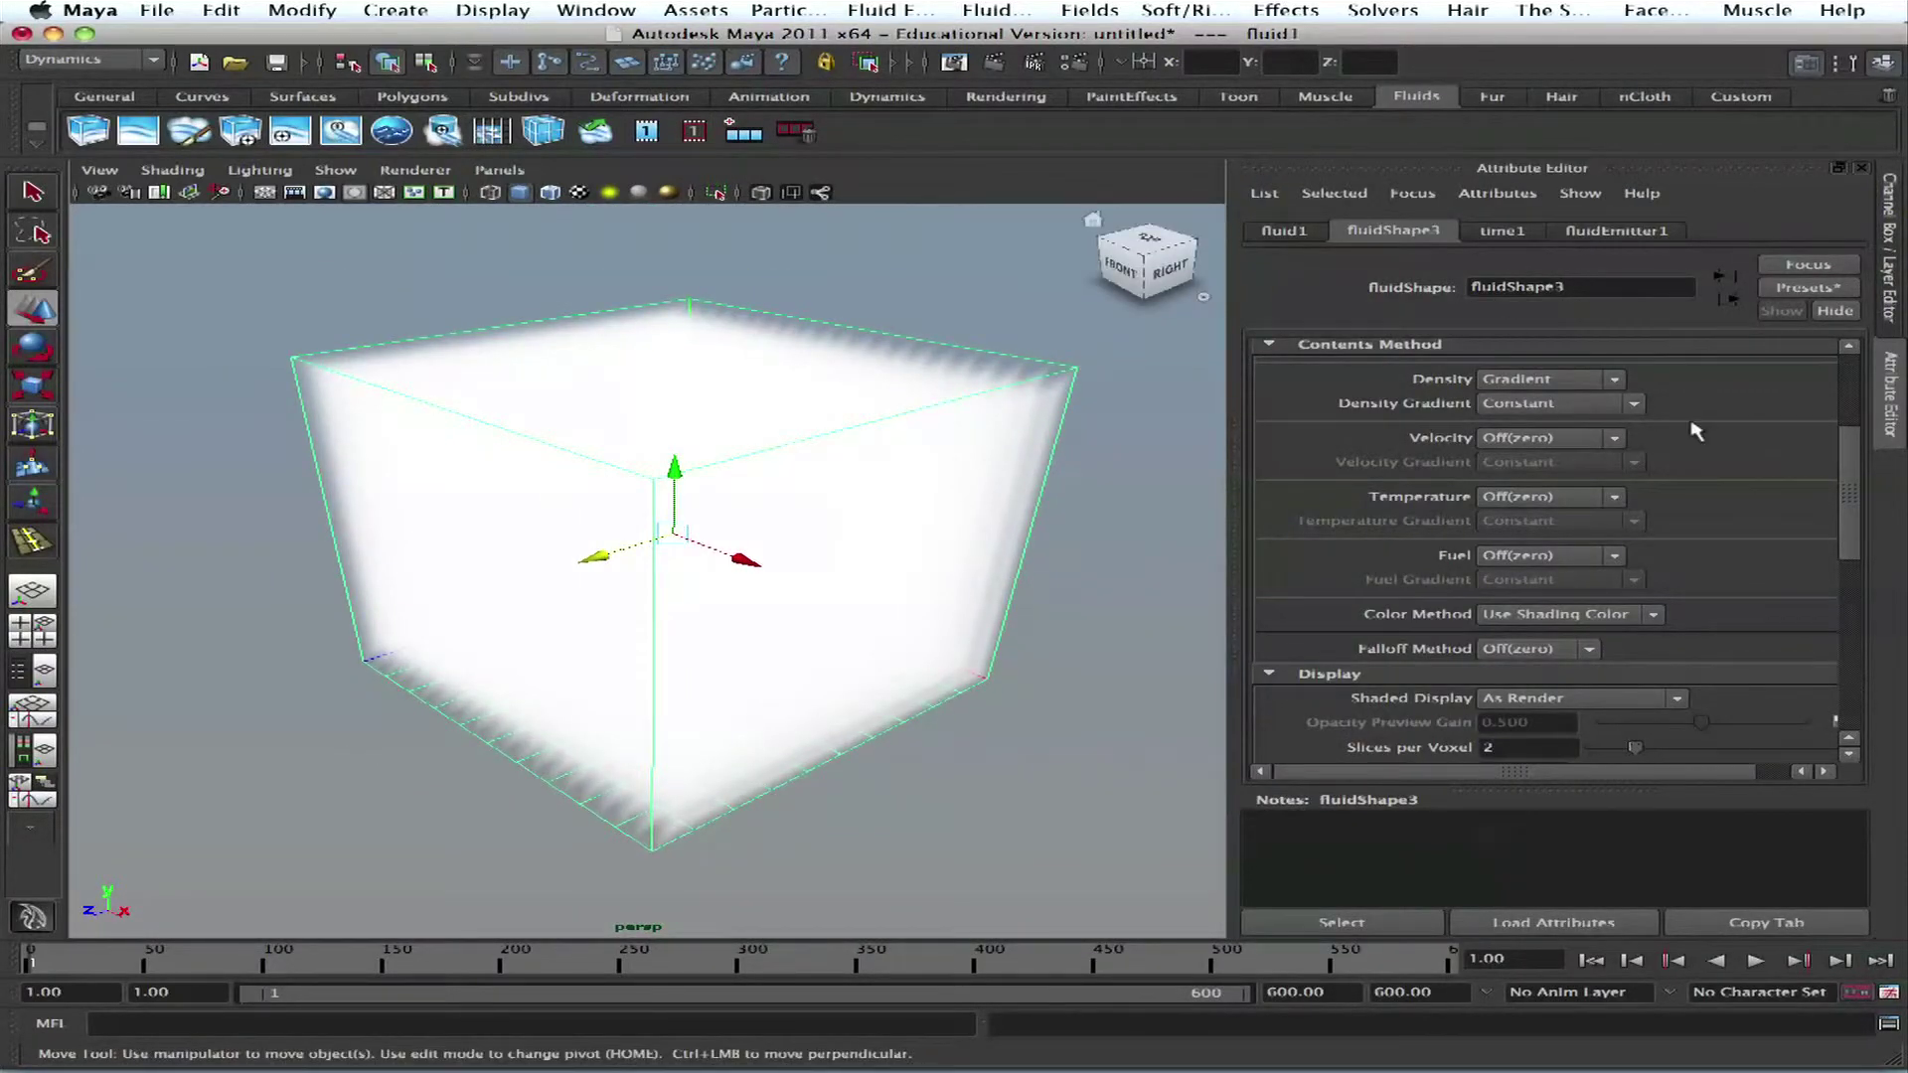
Step: Review the container's contents and Display attributes, keeping Shaded Display at As Render
{"action": "mouse_move", "coordinate": [1847, 452]}
{"action": "left_mouse_down"}
{"action": "mouse_move", "coordinate": [1848, 417]}
{"action": "mouse_move", "coordinate": [1850, 492]}
{"action": "mouse_move", "coordinate": [1858, 438]}
{"action": "mouse_move", "coordinate": [1876, 449]}
{"action": "left_mouse_up"}
{"action": "left_click_drag", "start_coordinate": [1850, 529], "coordinate": [1848, 633]}
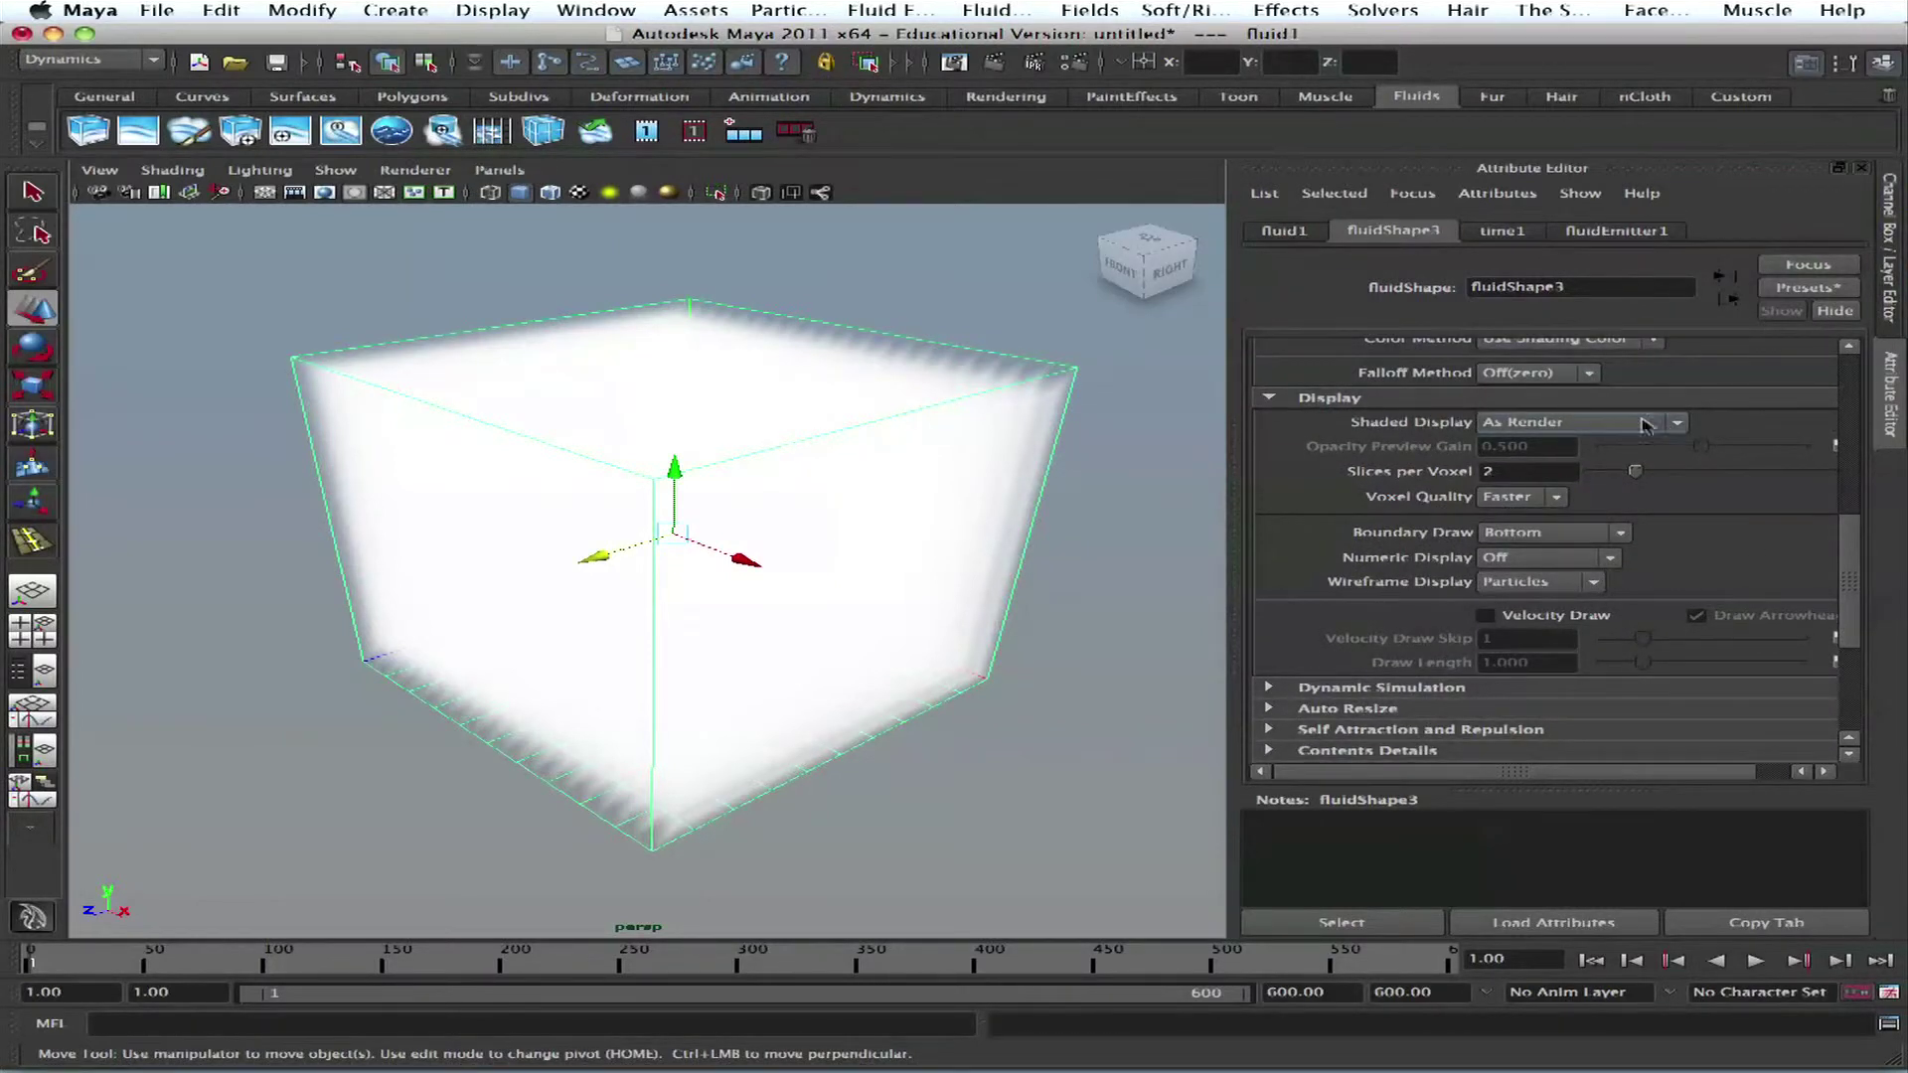
{"action": "left_click", "coordinate": [1520, 424]}
{"action": "left_click", "coordinate": [1503, 437]}
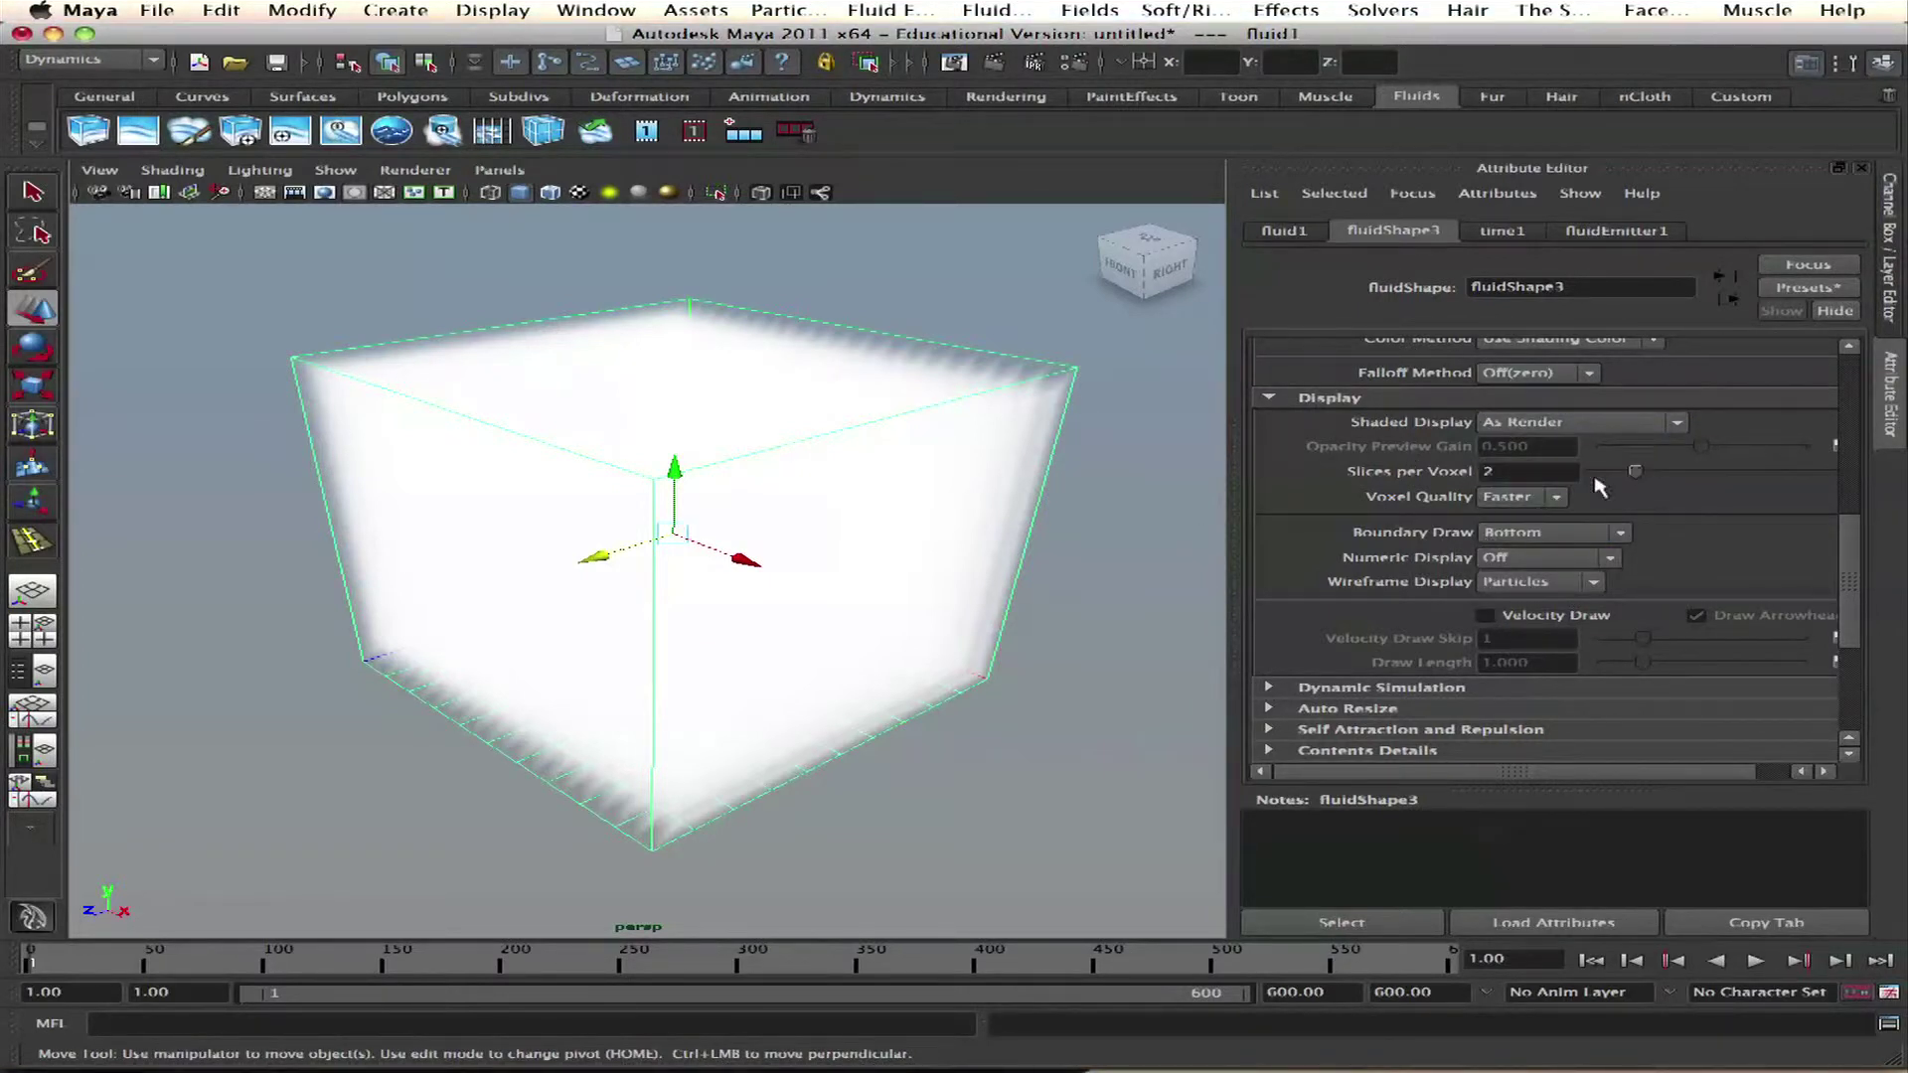
Step: Expand the container's Surface attributes and look through its threshold and Environment settings
{"action": "left_click_drag", "start_coordinate": [1843, 550], "coordinate": [1848, 611]}
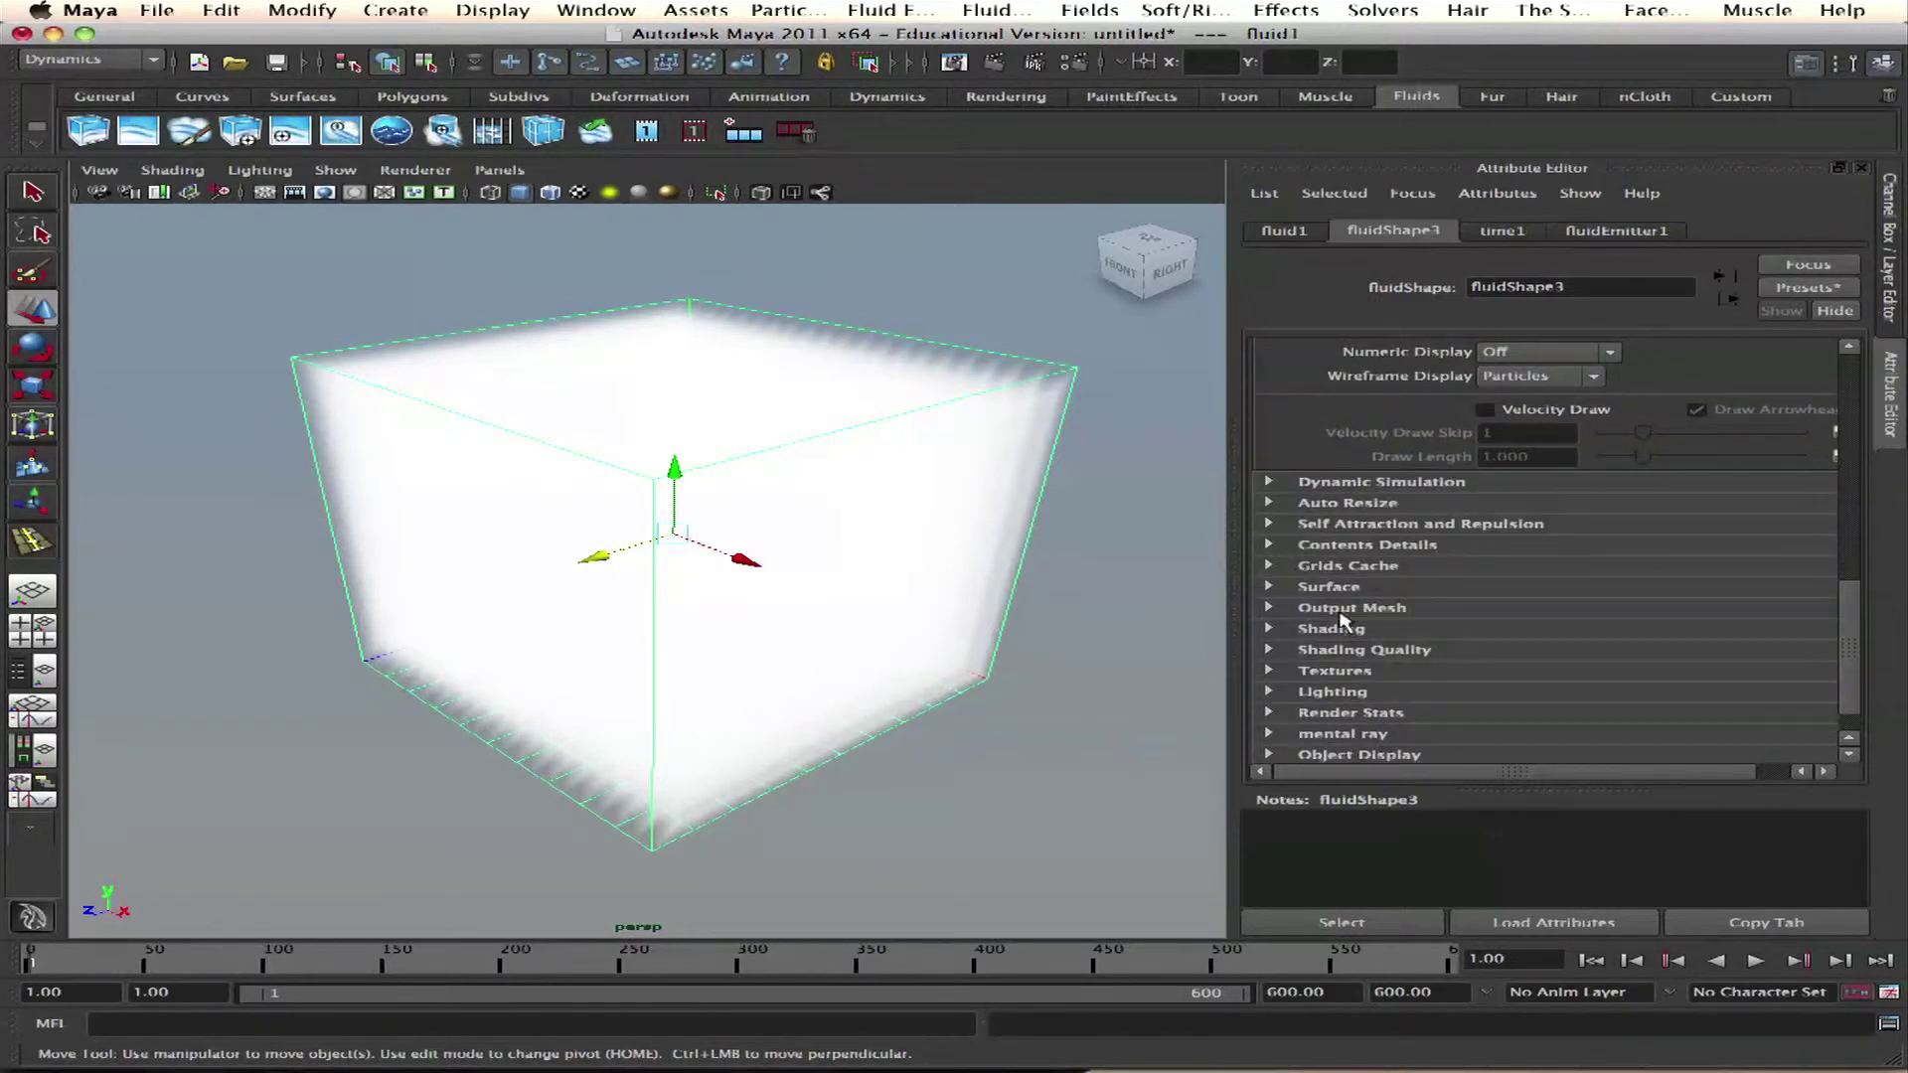
{"action": "left_click", "coordinate": [1322, 587]}
{"action": "scroll", "coordinate": [1336, 616], "scroll_direction": "down", "scroll_amount": 5}
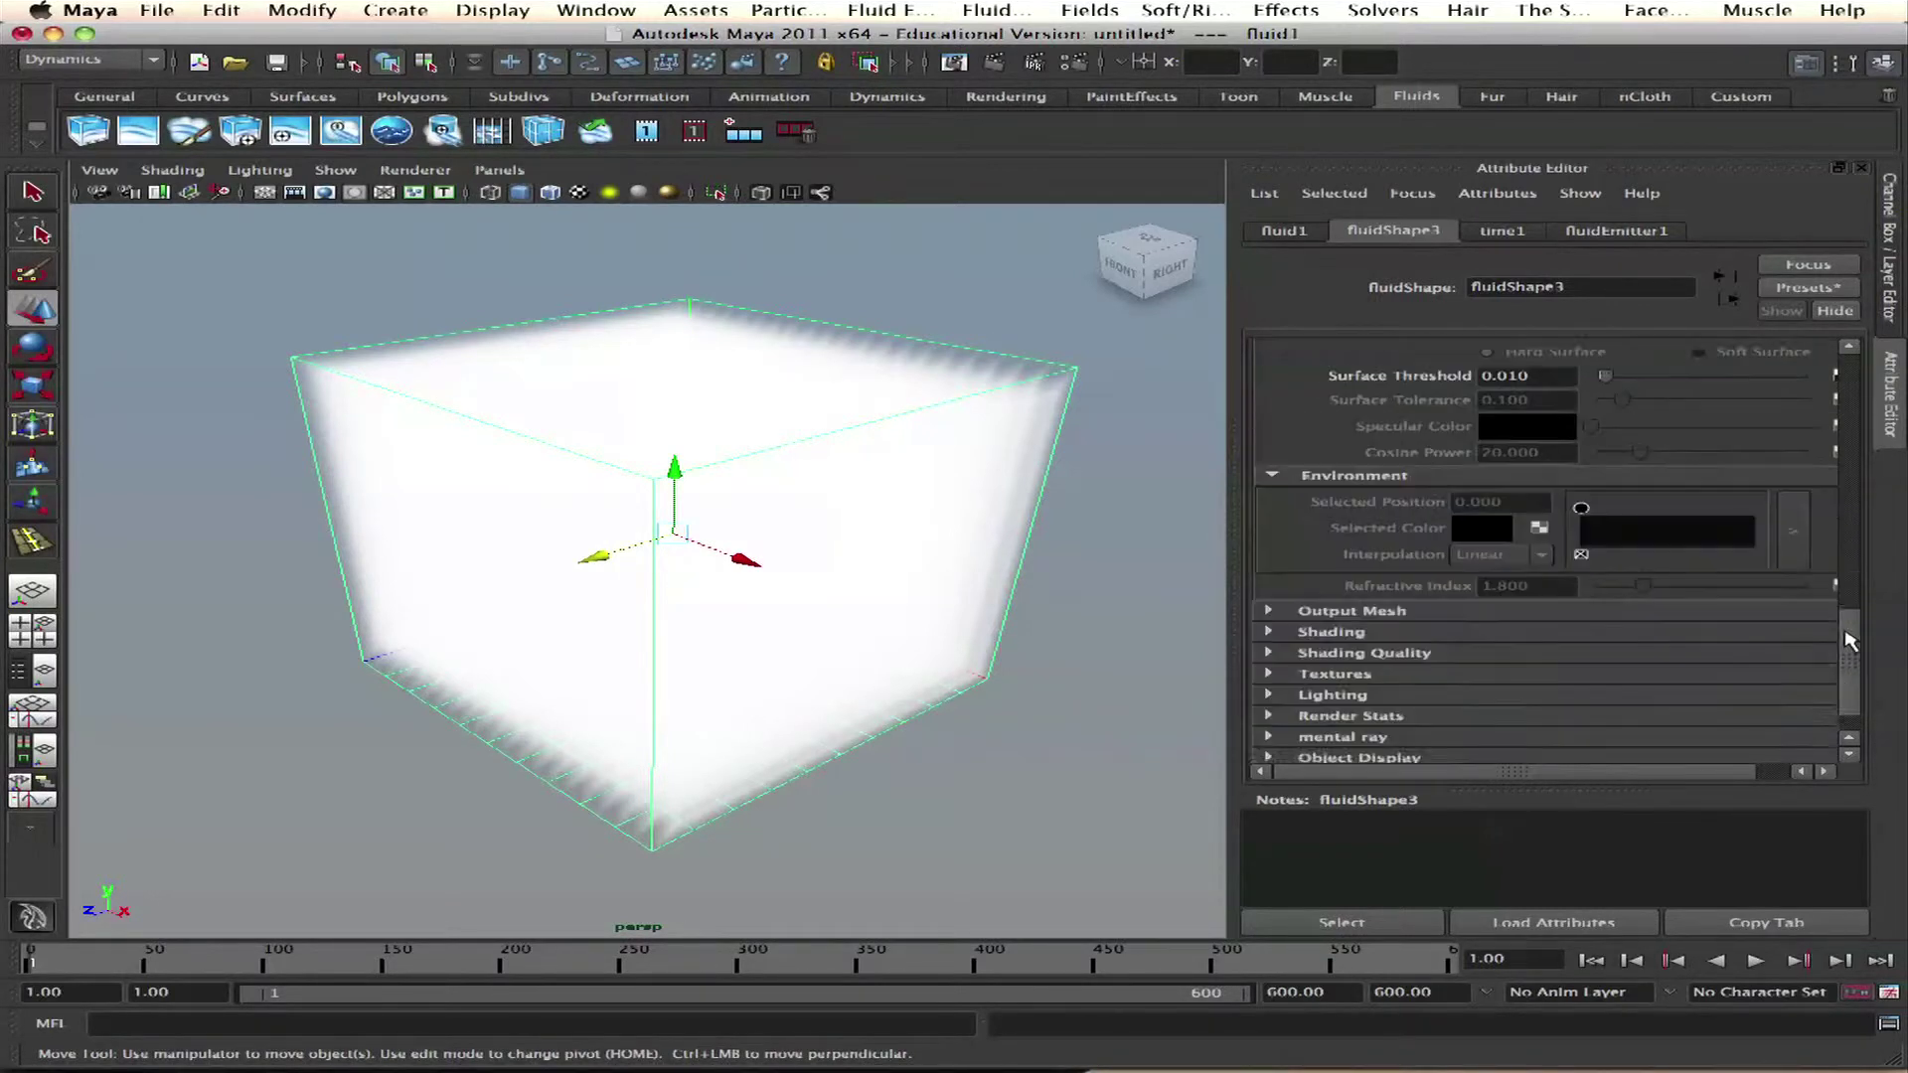
Step: Expand the container's Shading attributes and raise its Transparency to a mid grey
{"action": "left_click", "coordinate": [1347, 636]}
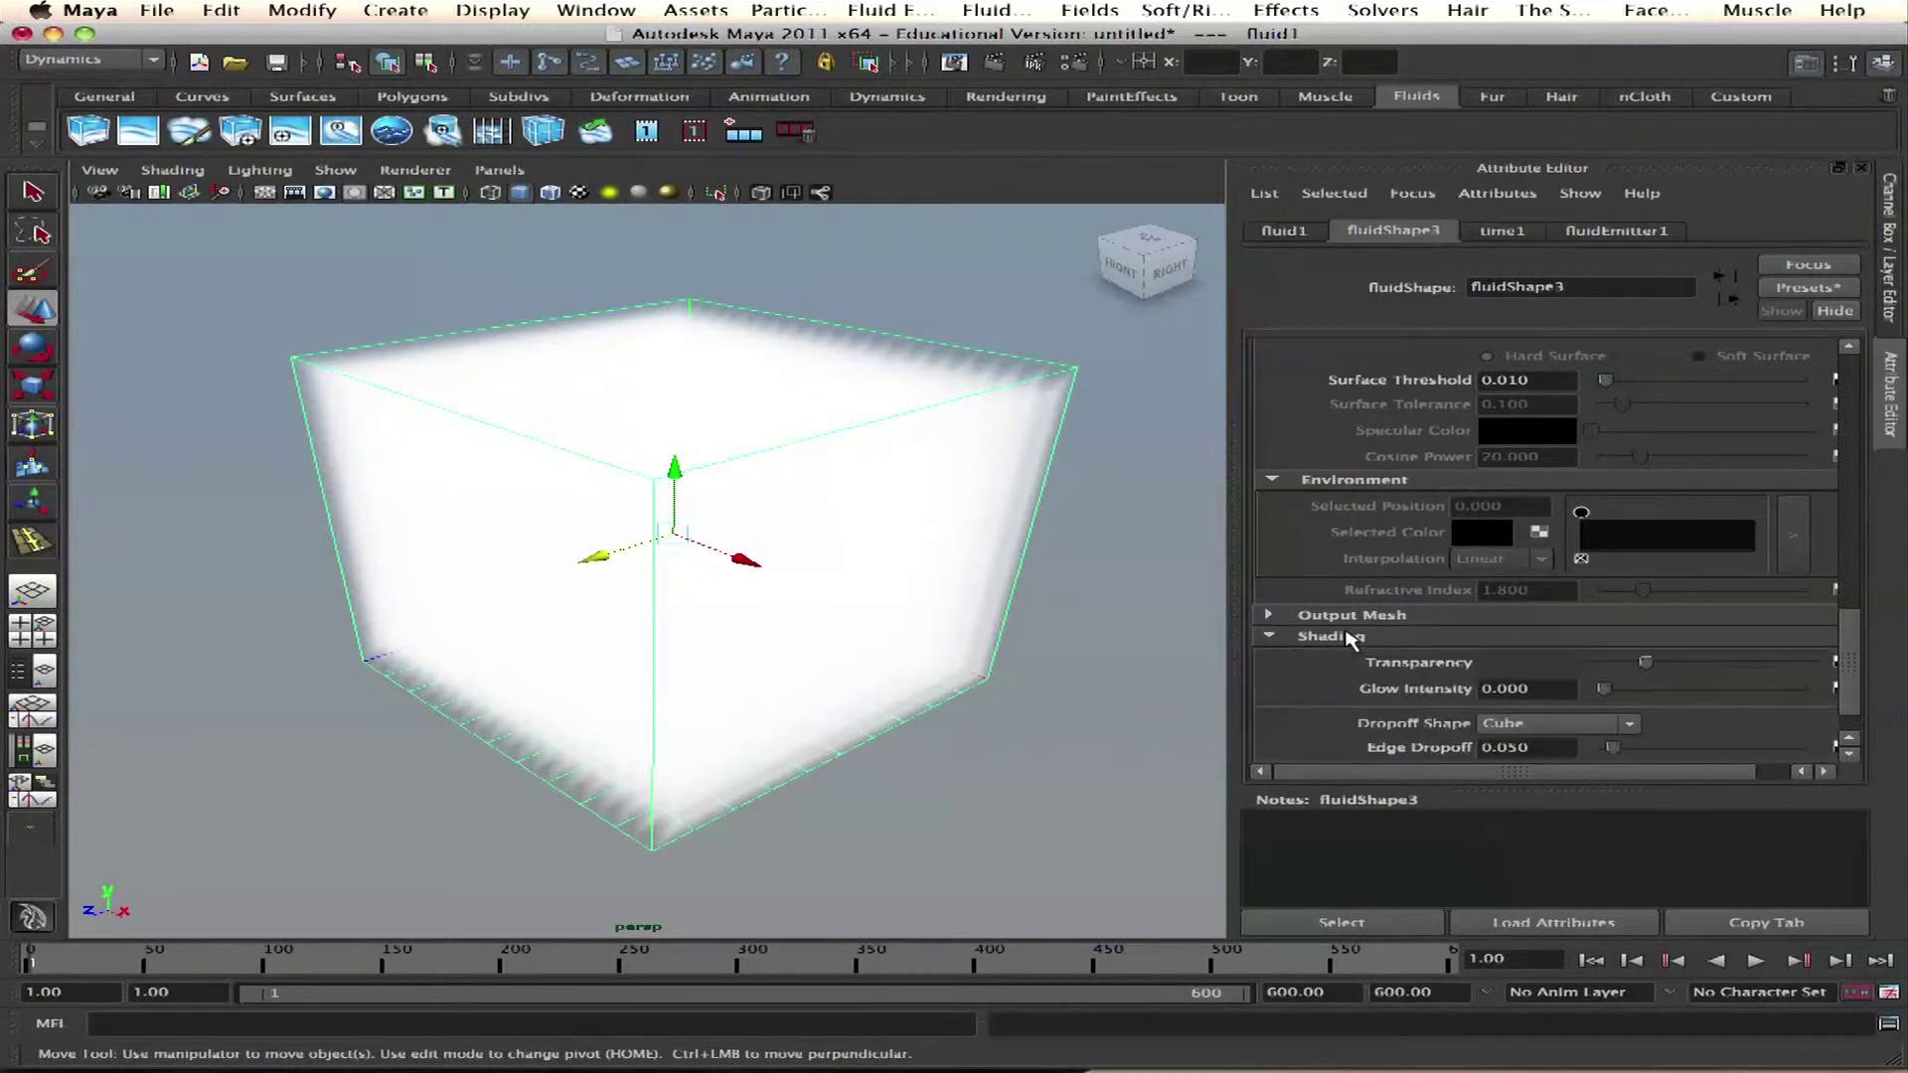
{"action": "scroll", "coordinate": [1850, 586], "scroll_direction": "down", "scroll_amount": 3}
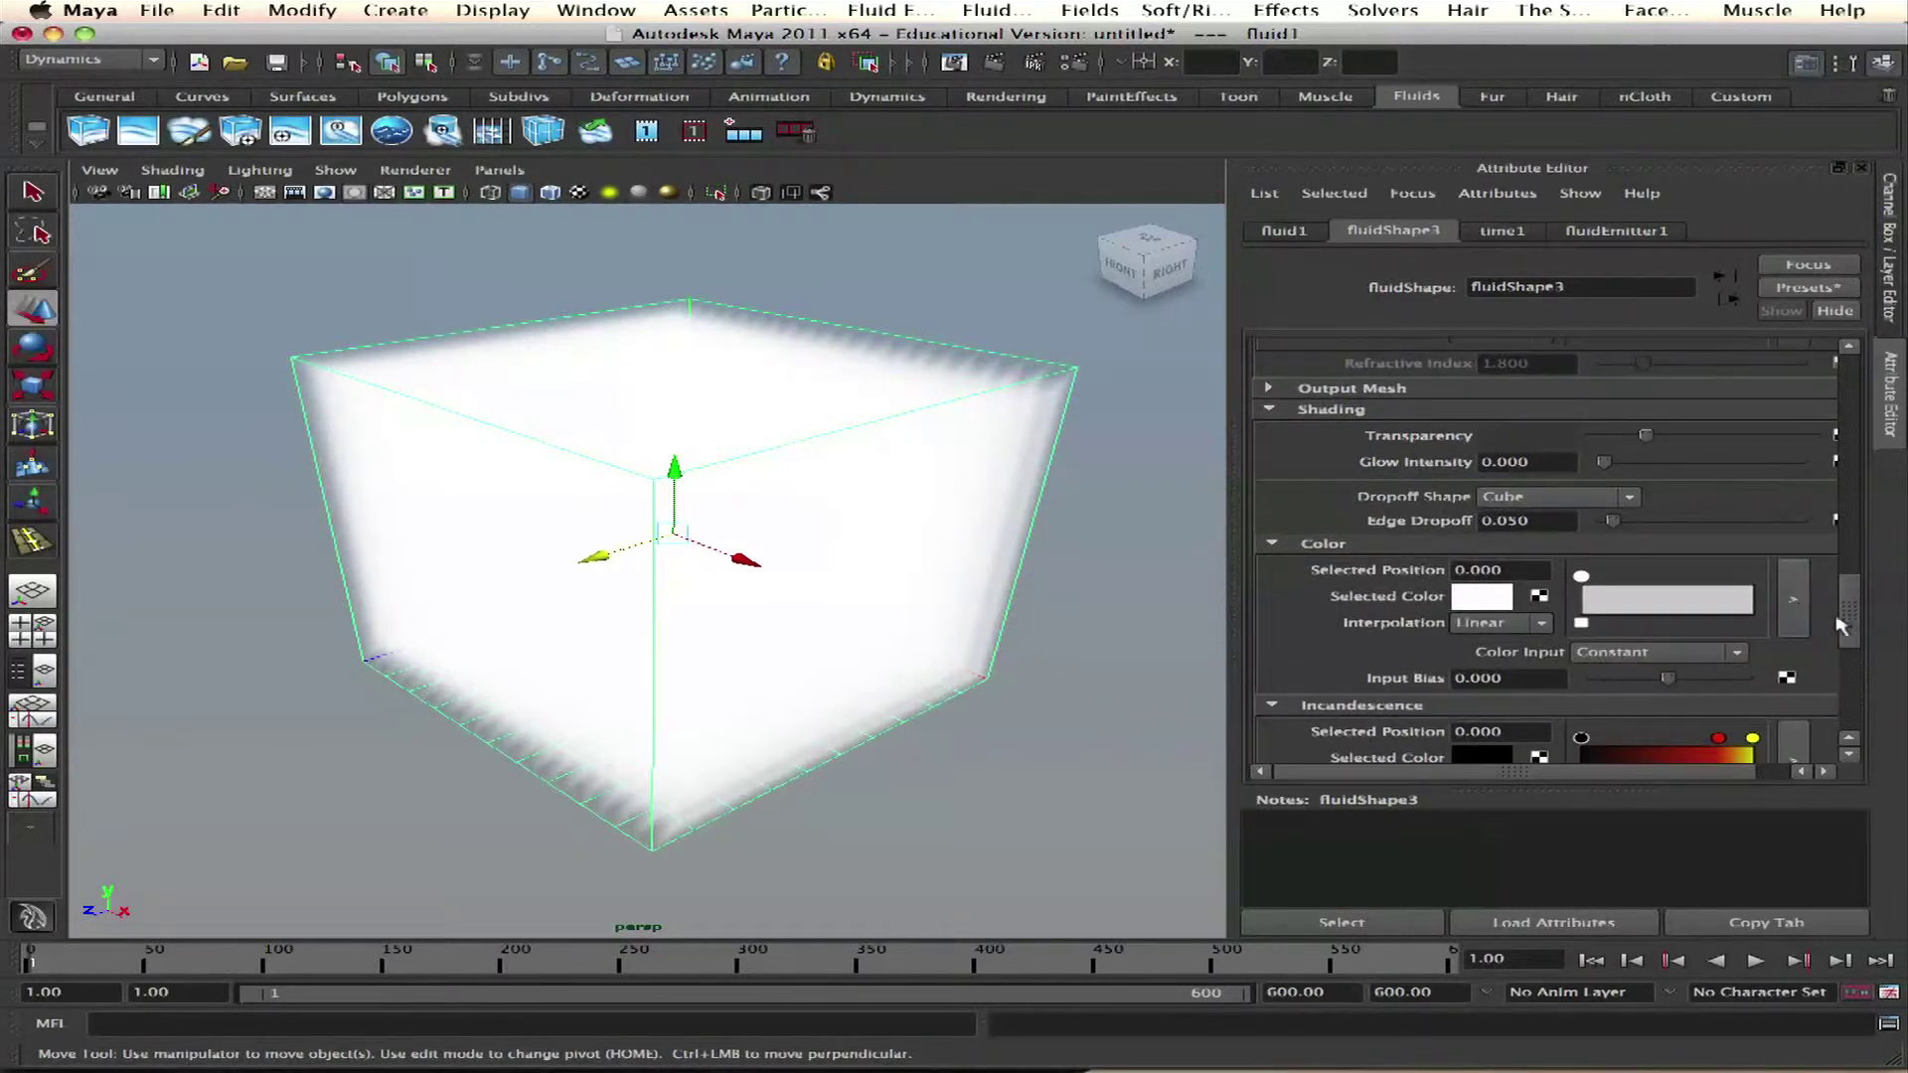
{"action": "scroll", "coordinate": [1841, 624], "scroll_direction": "up", "scroll_amount": 1}
{"action": "left_click_drag", "start_coordinate": [1646, 512], "coordinate": [1728, 529]}
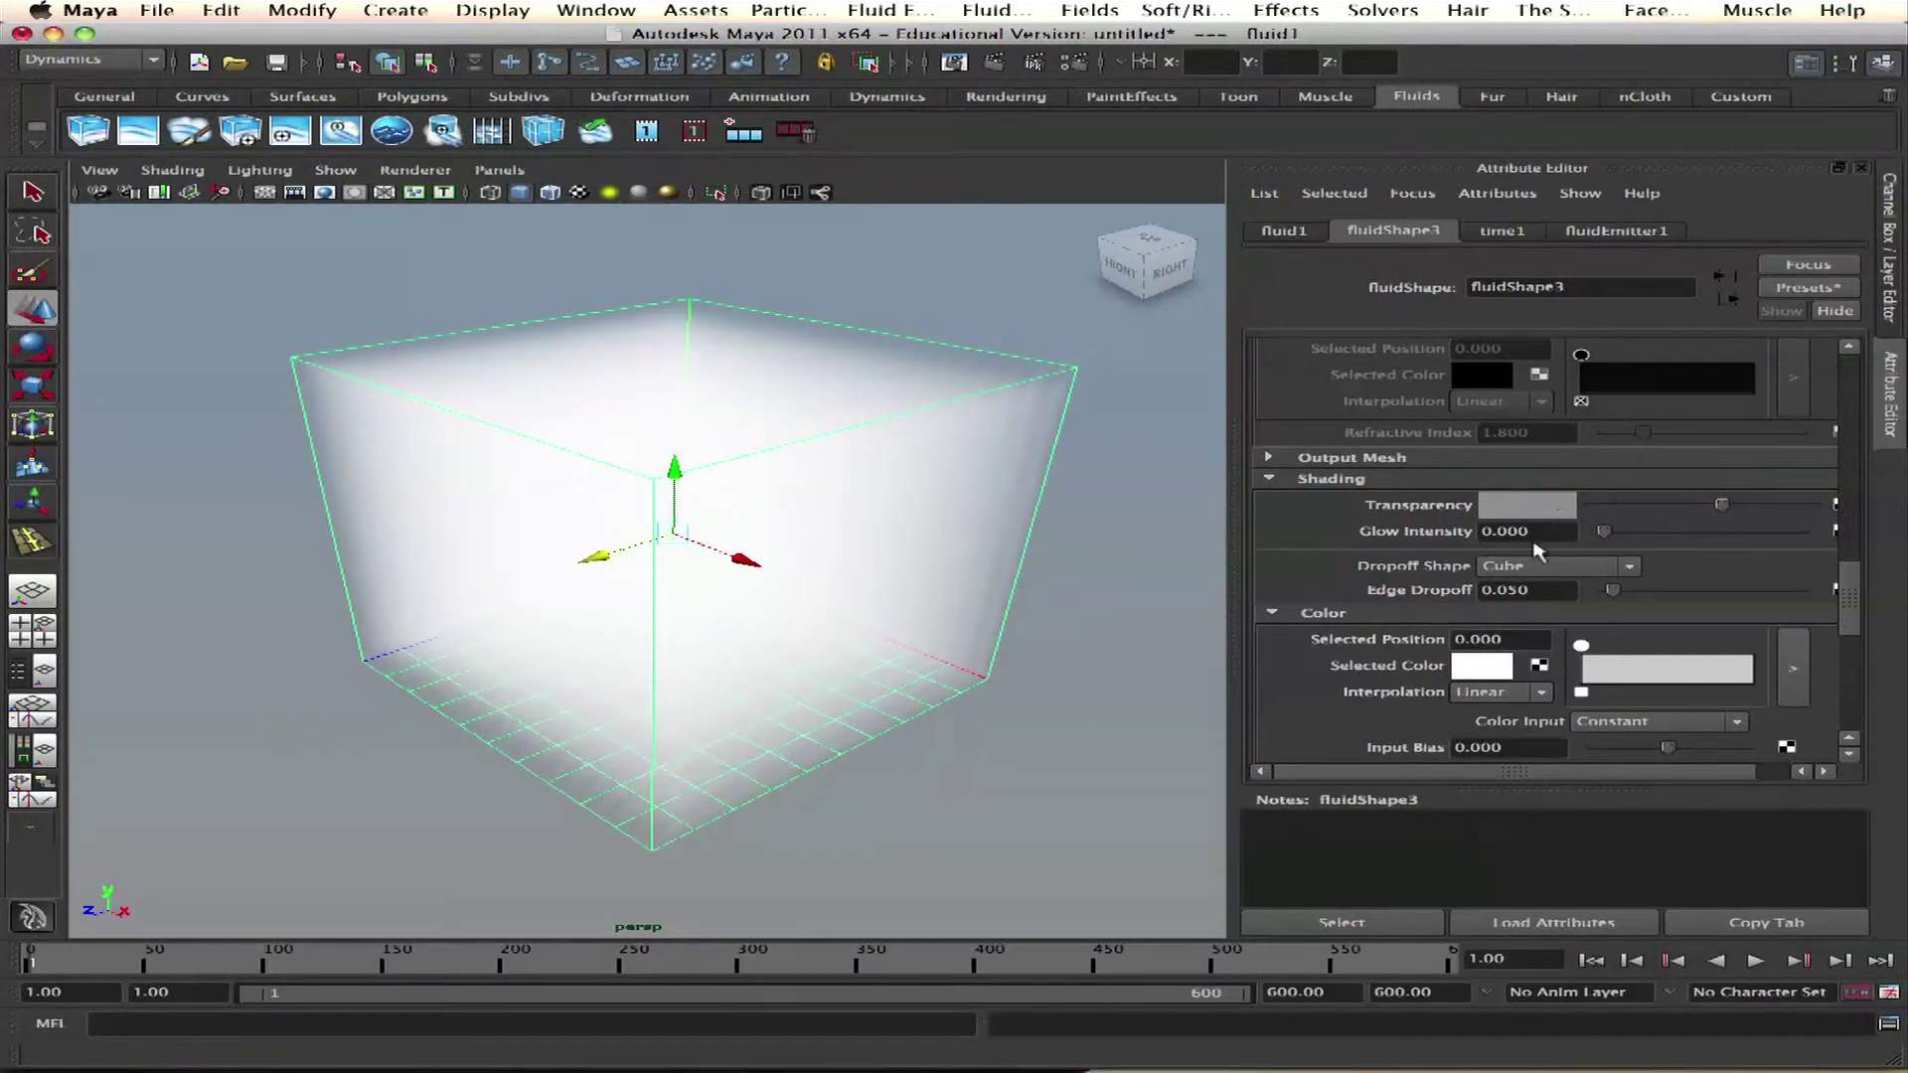
Step: Set the container's Dropoff Shape to Sphere and its Edge Dropoff to 0.366
{"action": "left_click", "coordinate": [1578, 567]}
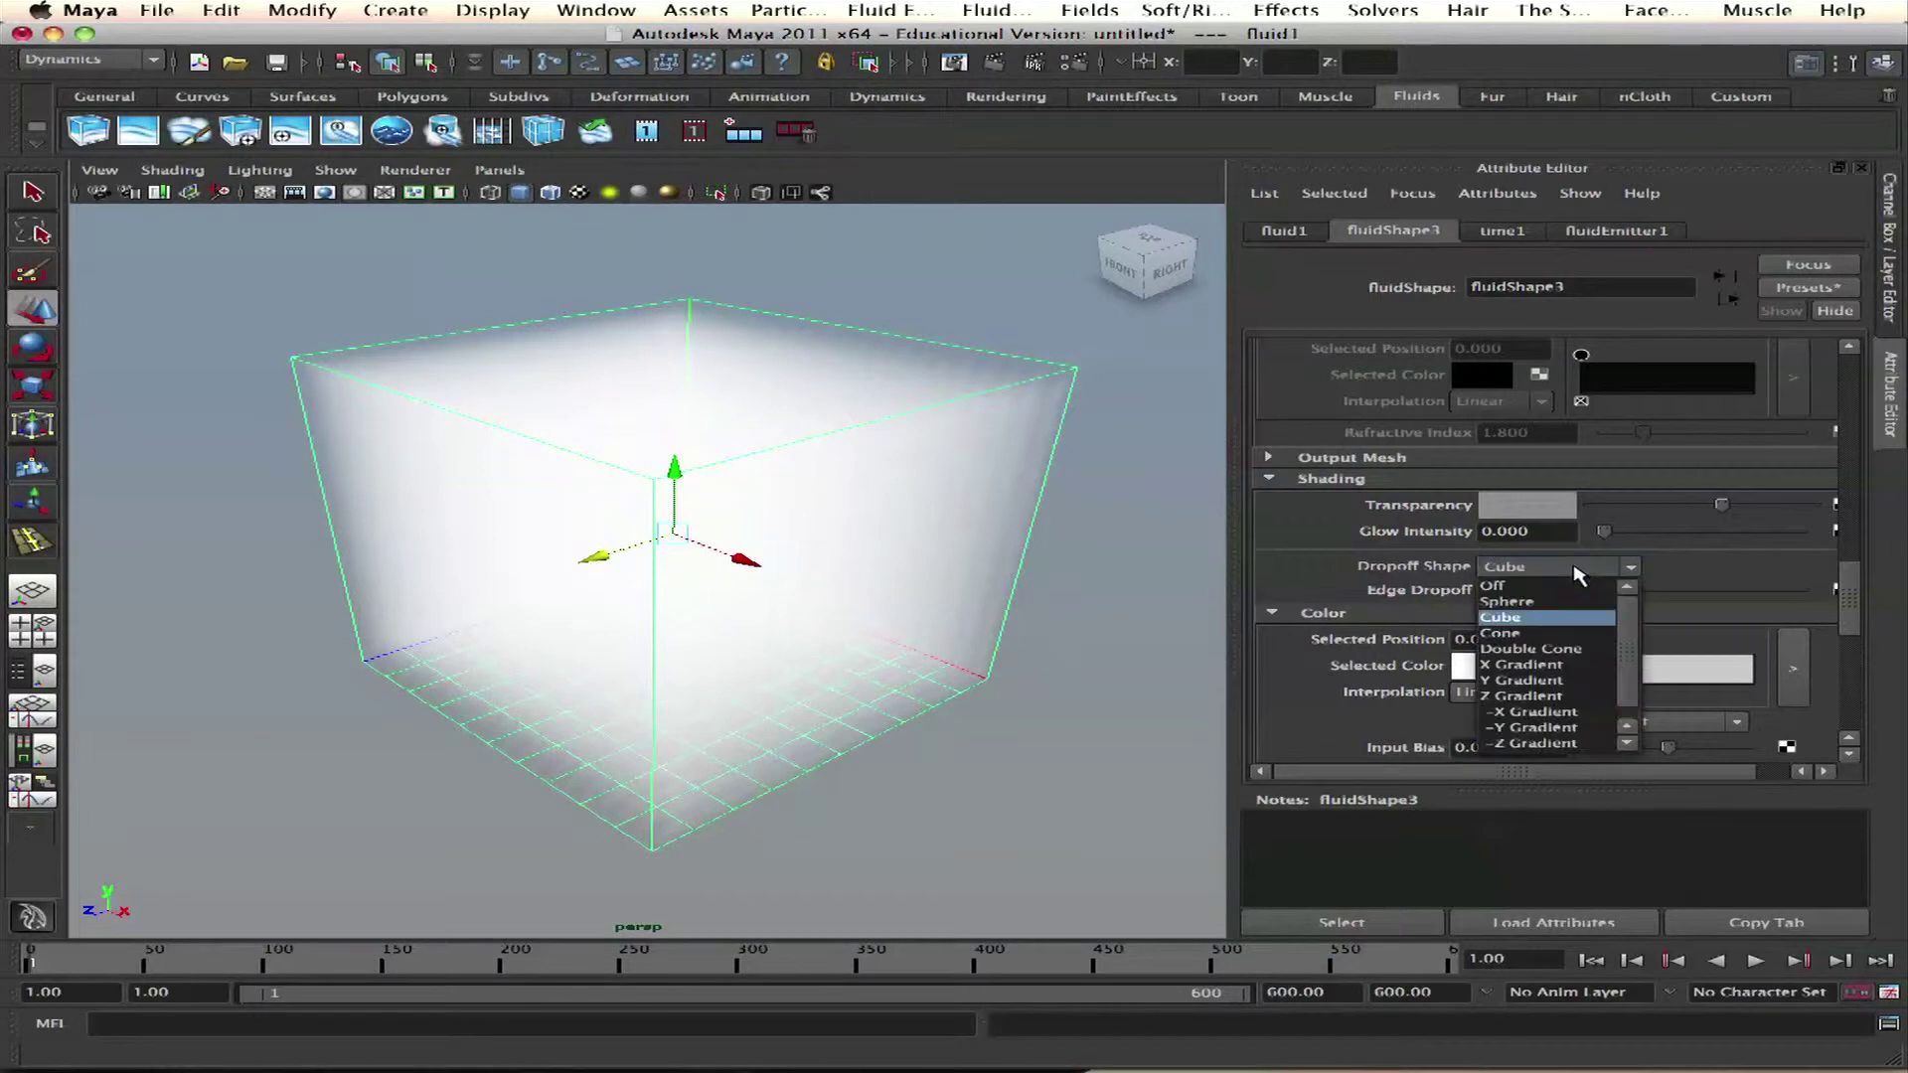
{"action": "left_click", "coordinate": [1562, 602]}
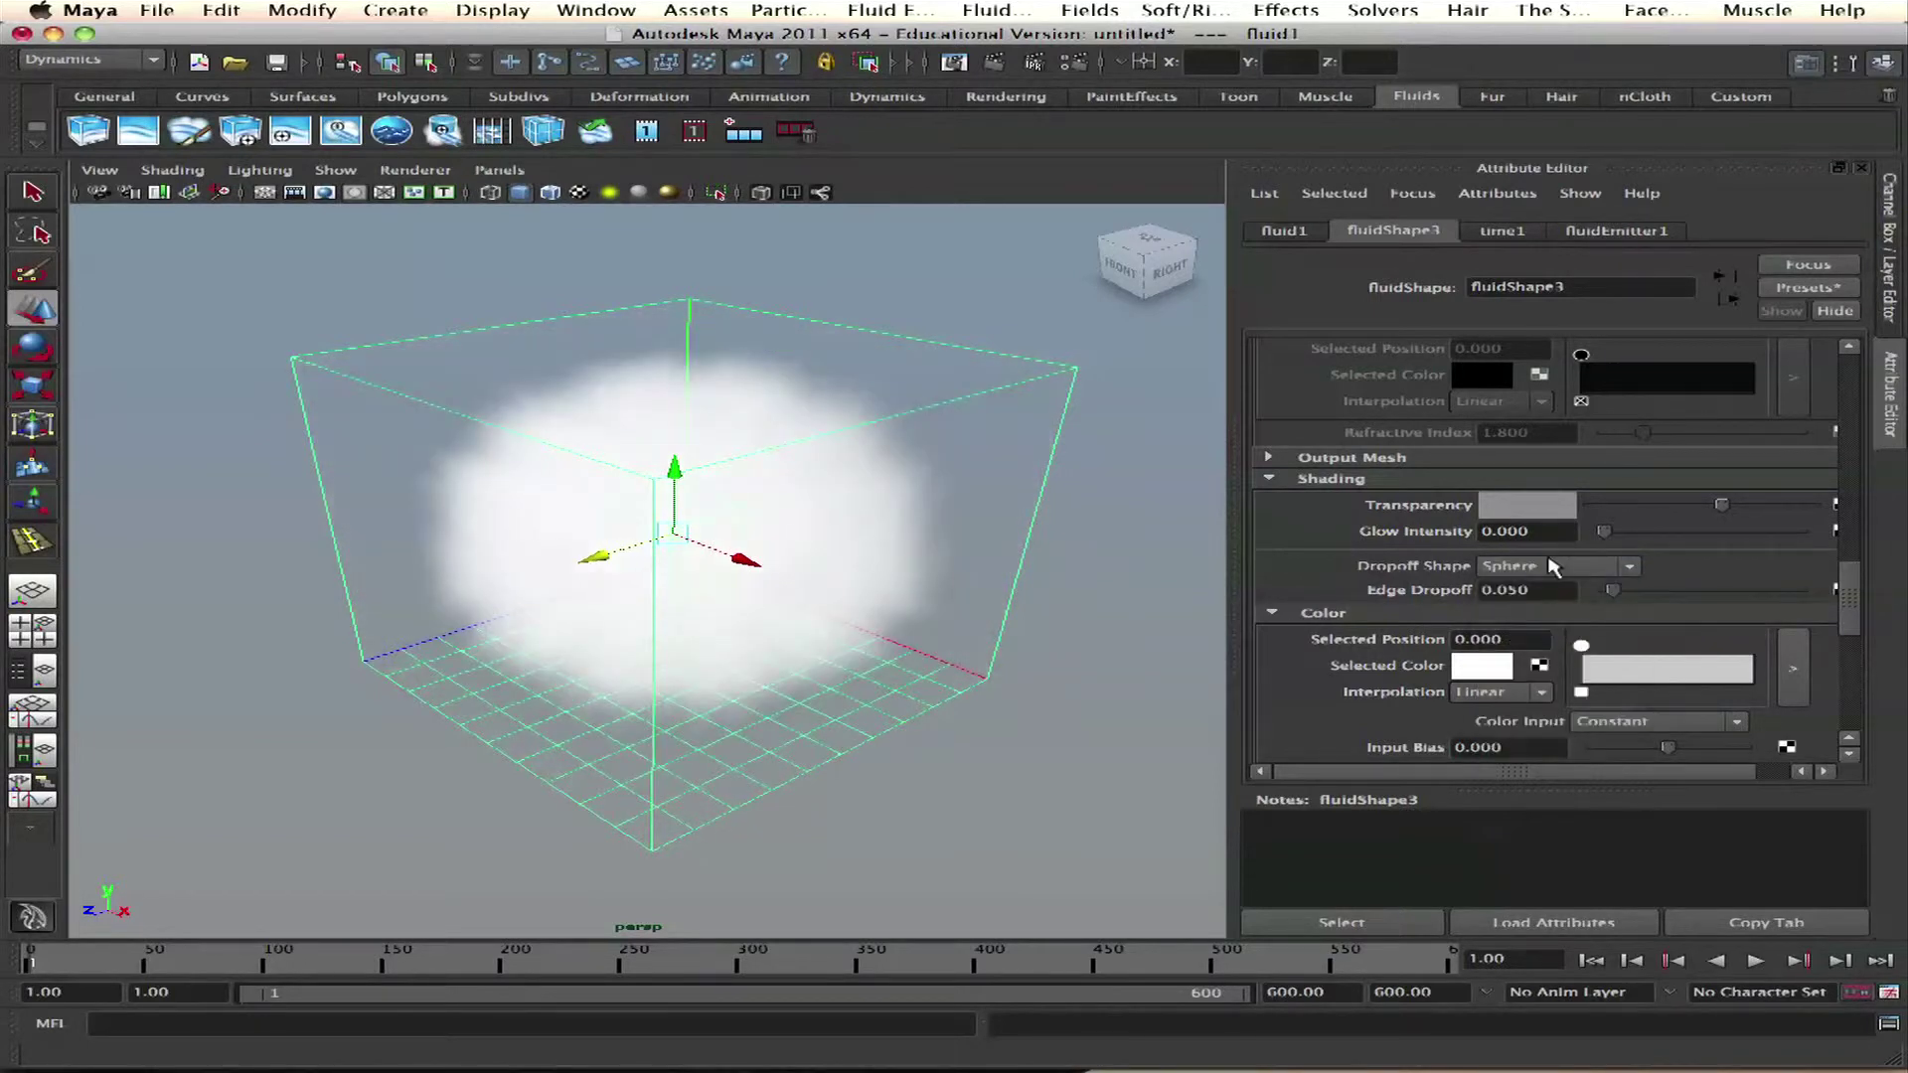
{"action": "left_click_drag", "start_coordinate": [1615, 593], "coordinate": [1675, 590]}
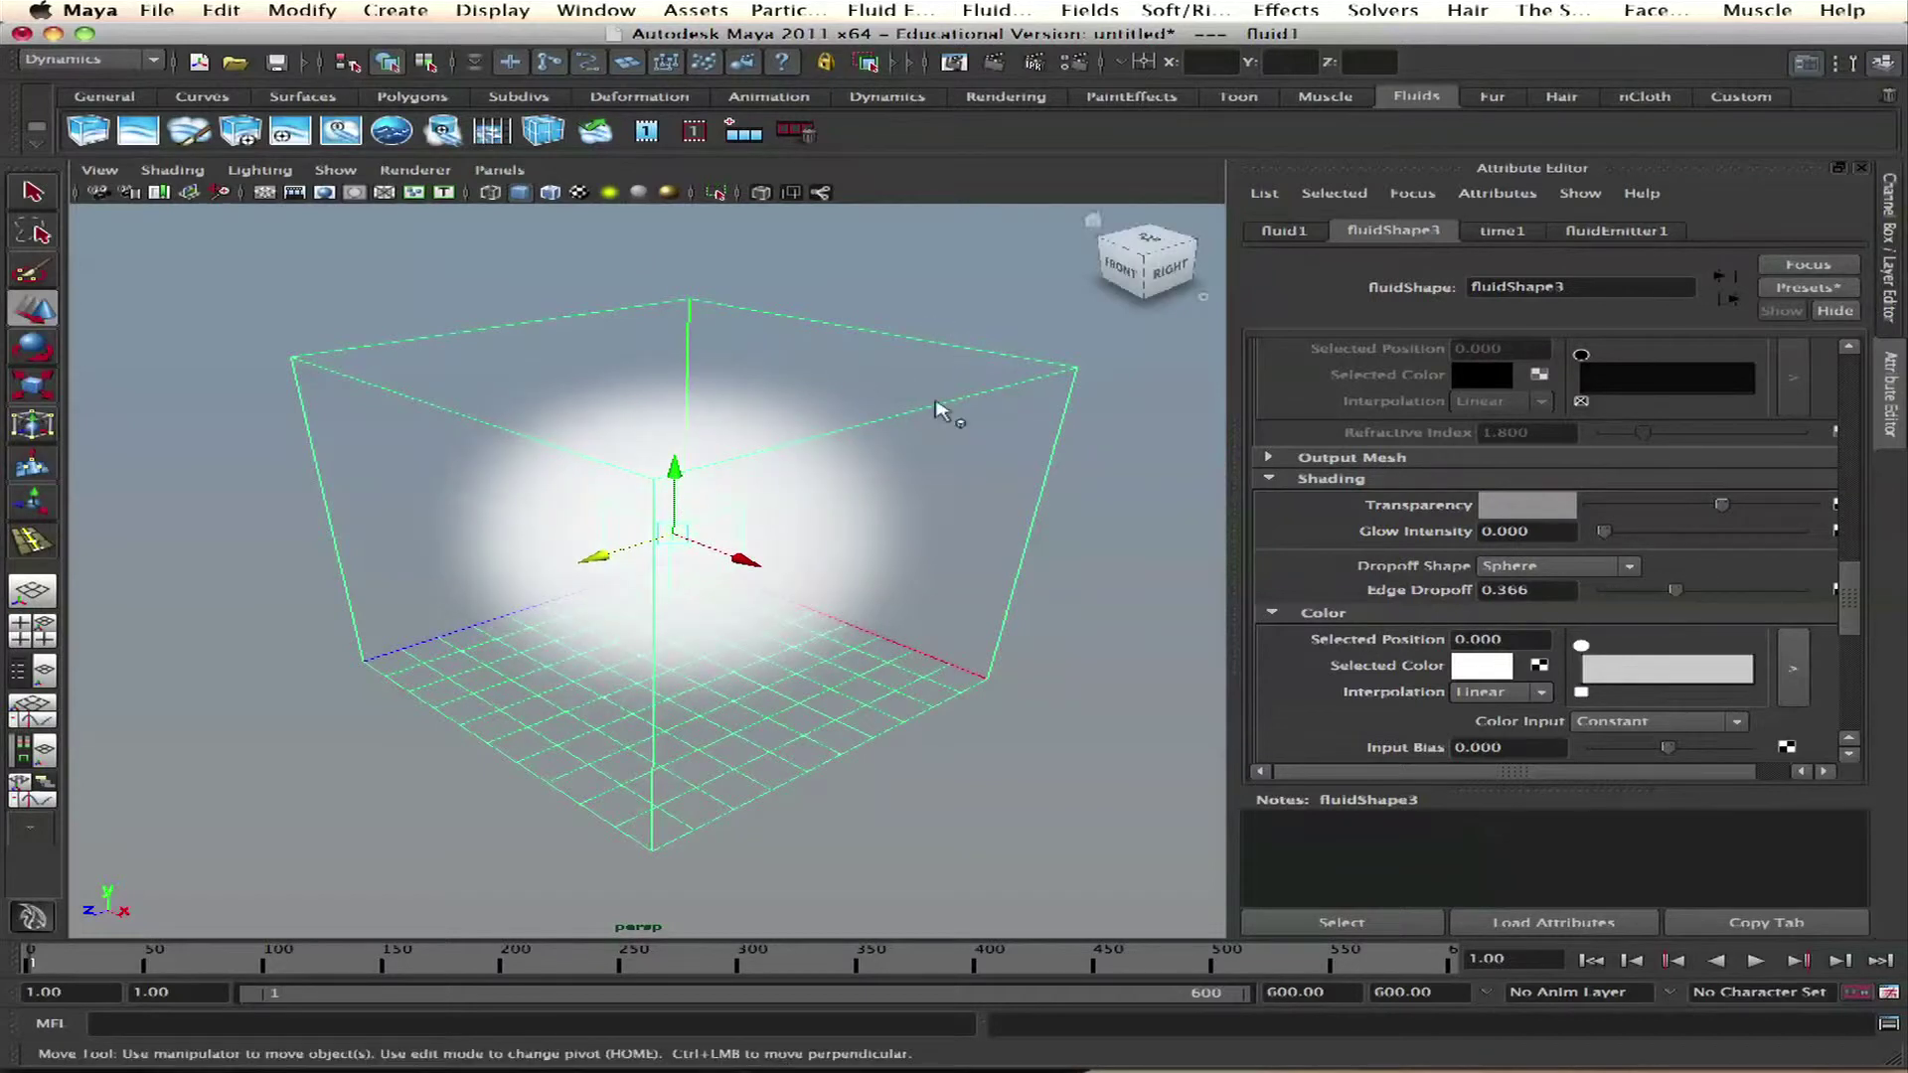
Step: Reset the Glow Intensity to 0 and lower the Transparency to make the fluid denser
{"action": "left_click_drag", "start_coordinate": [937, 409], "coordinate": [714, 358], "text": "alt"}
{"action": "left_click_drag", "start_coordinate": [926, 308], "coordinate": [964, 429], "text": "alt"}
{"action": "left_click_drag", "start_coordinate": [648, 551], "coordinate": [679, 507], "text": "alt"}
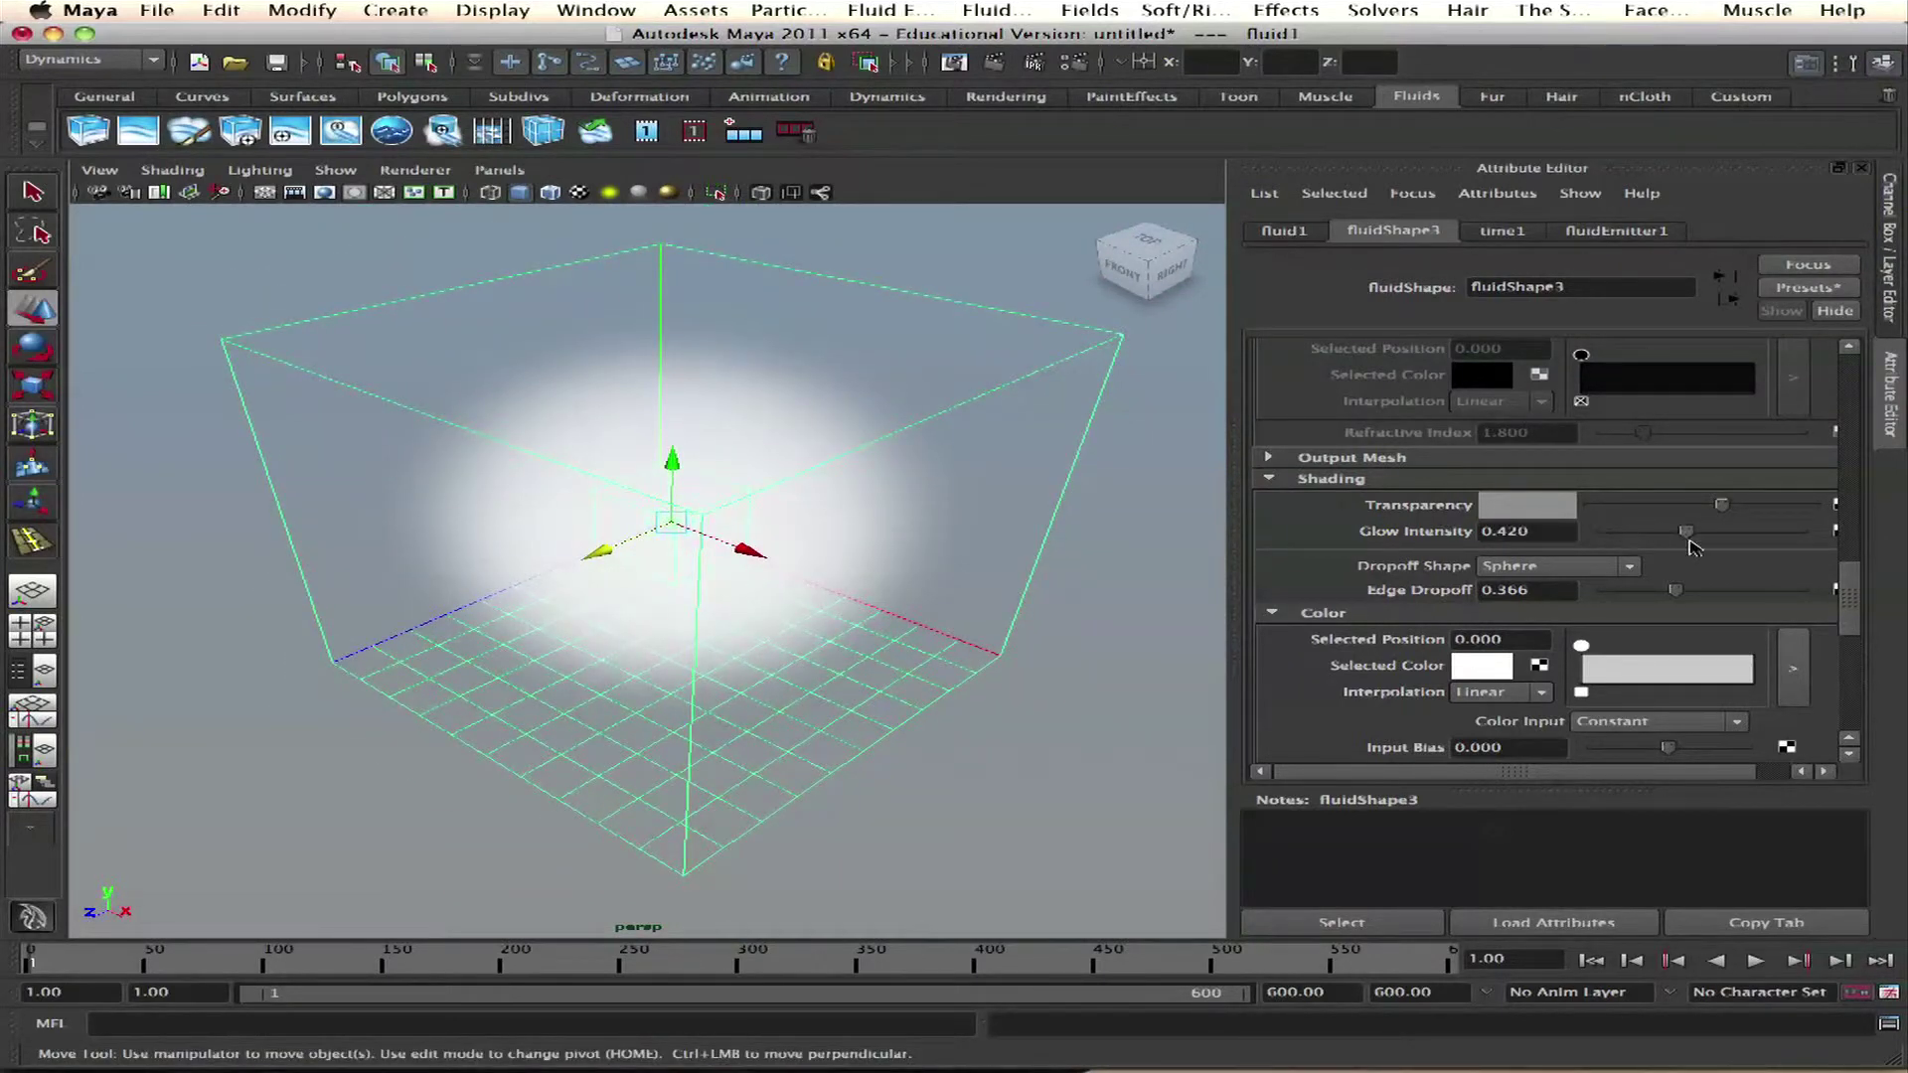
{"action": "left_click_drag", "start_coordinate": [1709, 508], "coordinate": [1649, 509]}
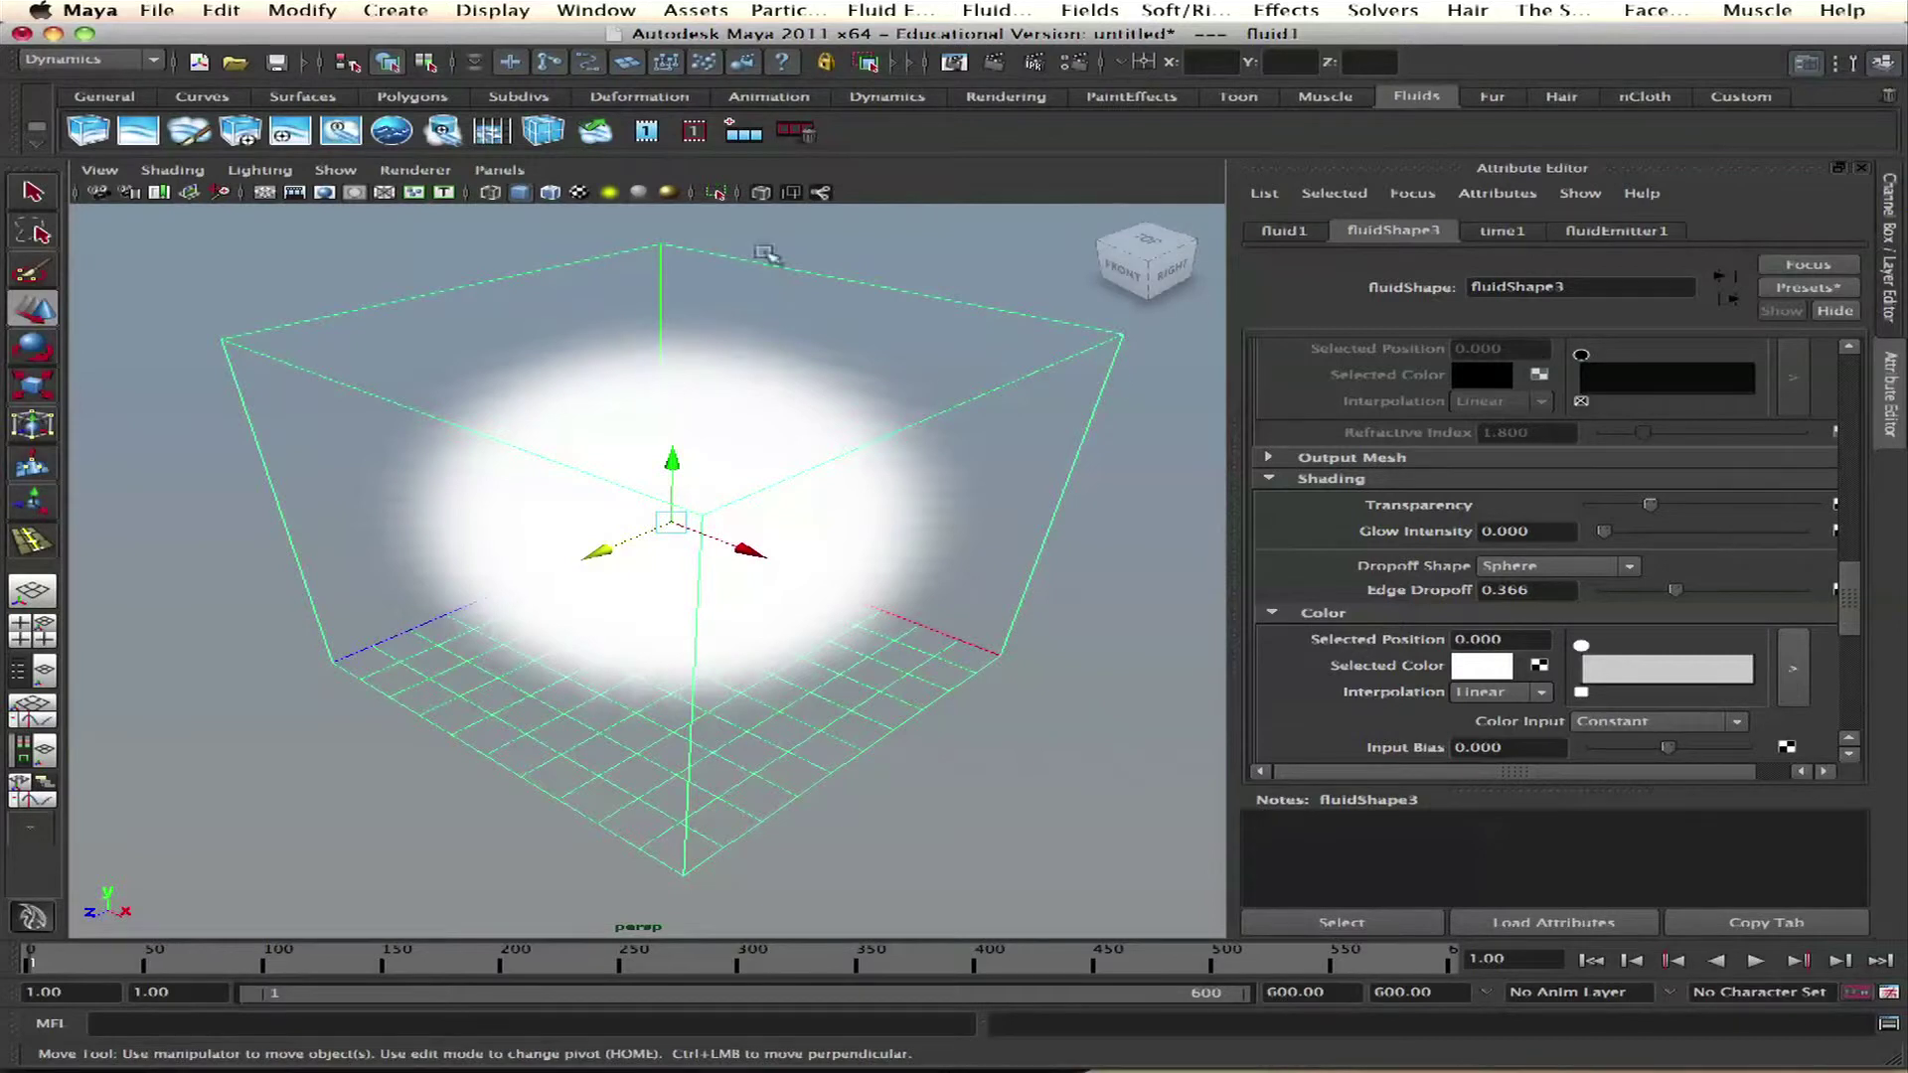
{"action": "scroll", "coordinate": [1850, 613], "scroll_direction": "down", "scroll_amount": 1}
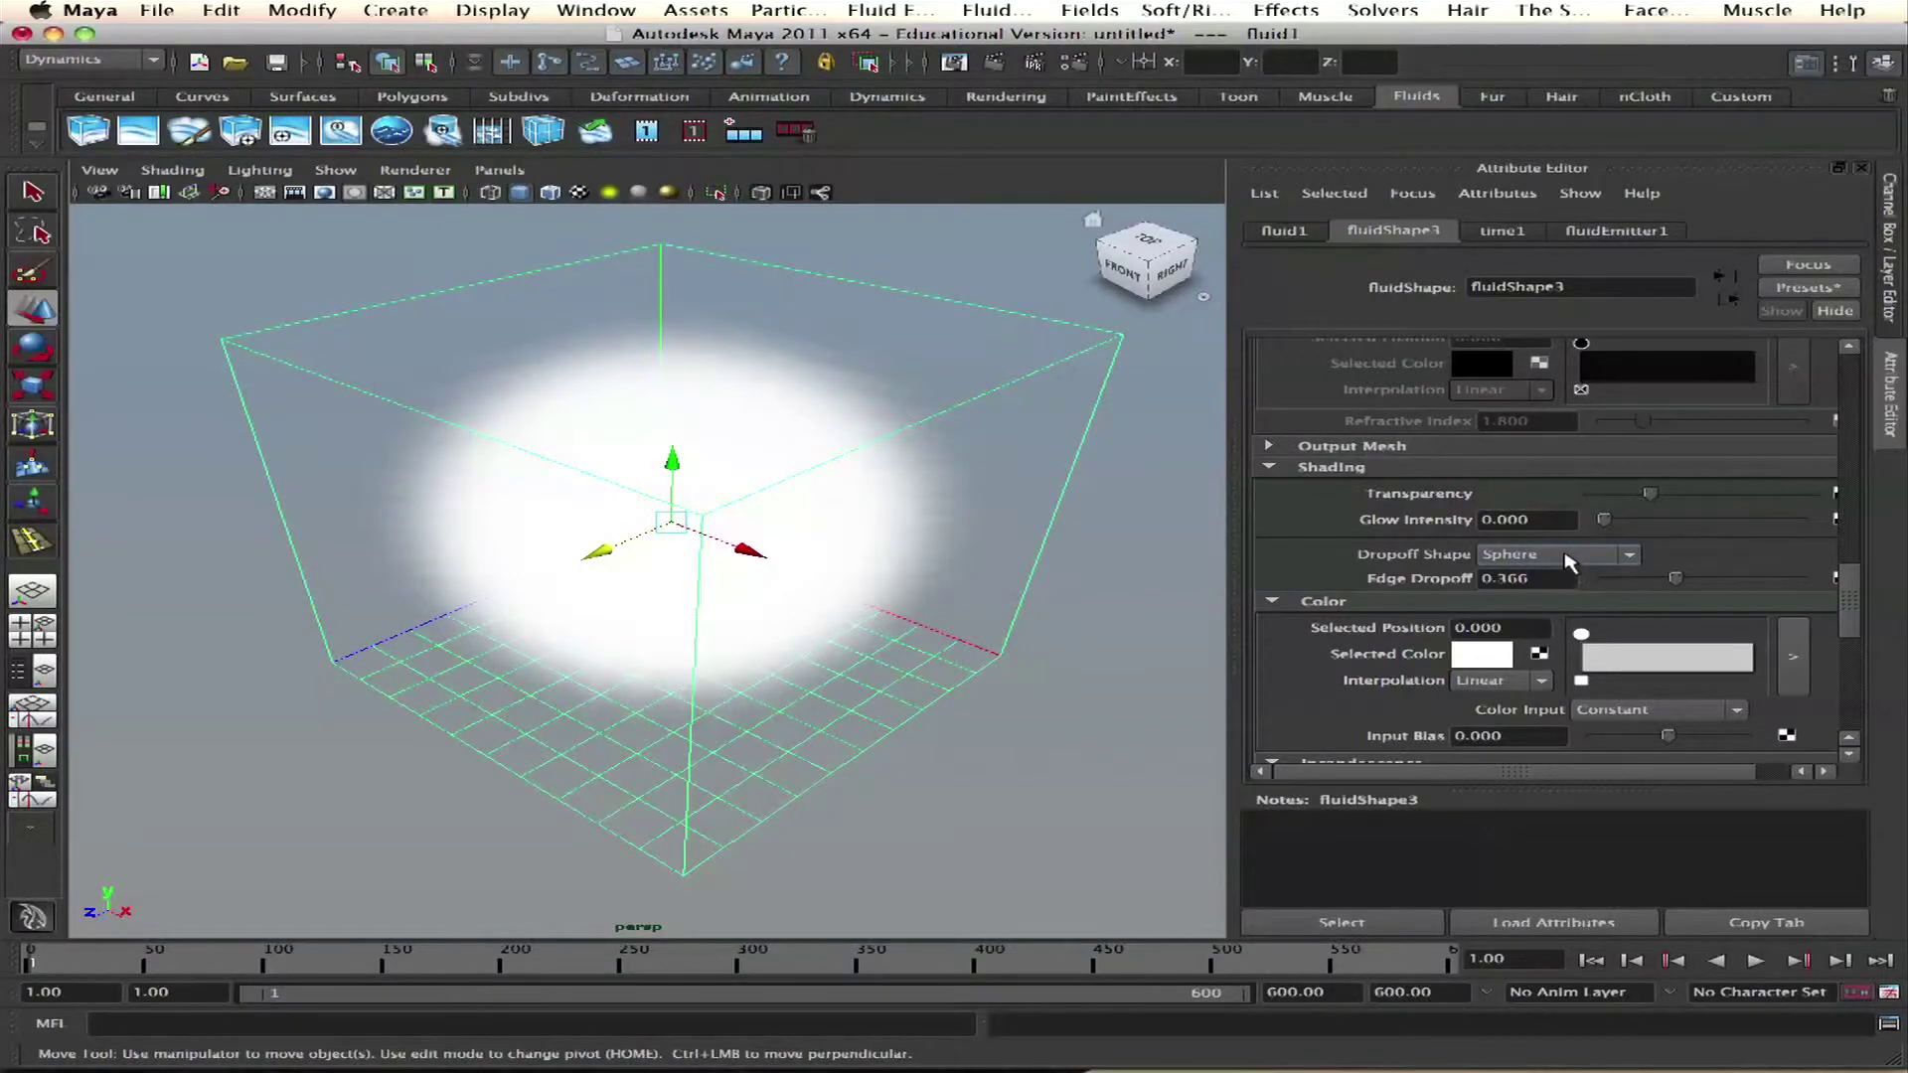
Step: Set the Dropoff Shape to Cube and the Edge Dropoff to 0.397
{"action": "left_click", "coordinate": [1567, 563]}
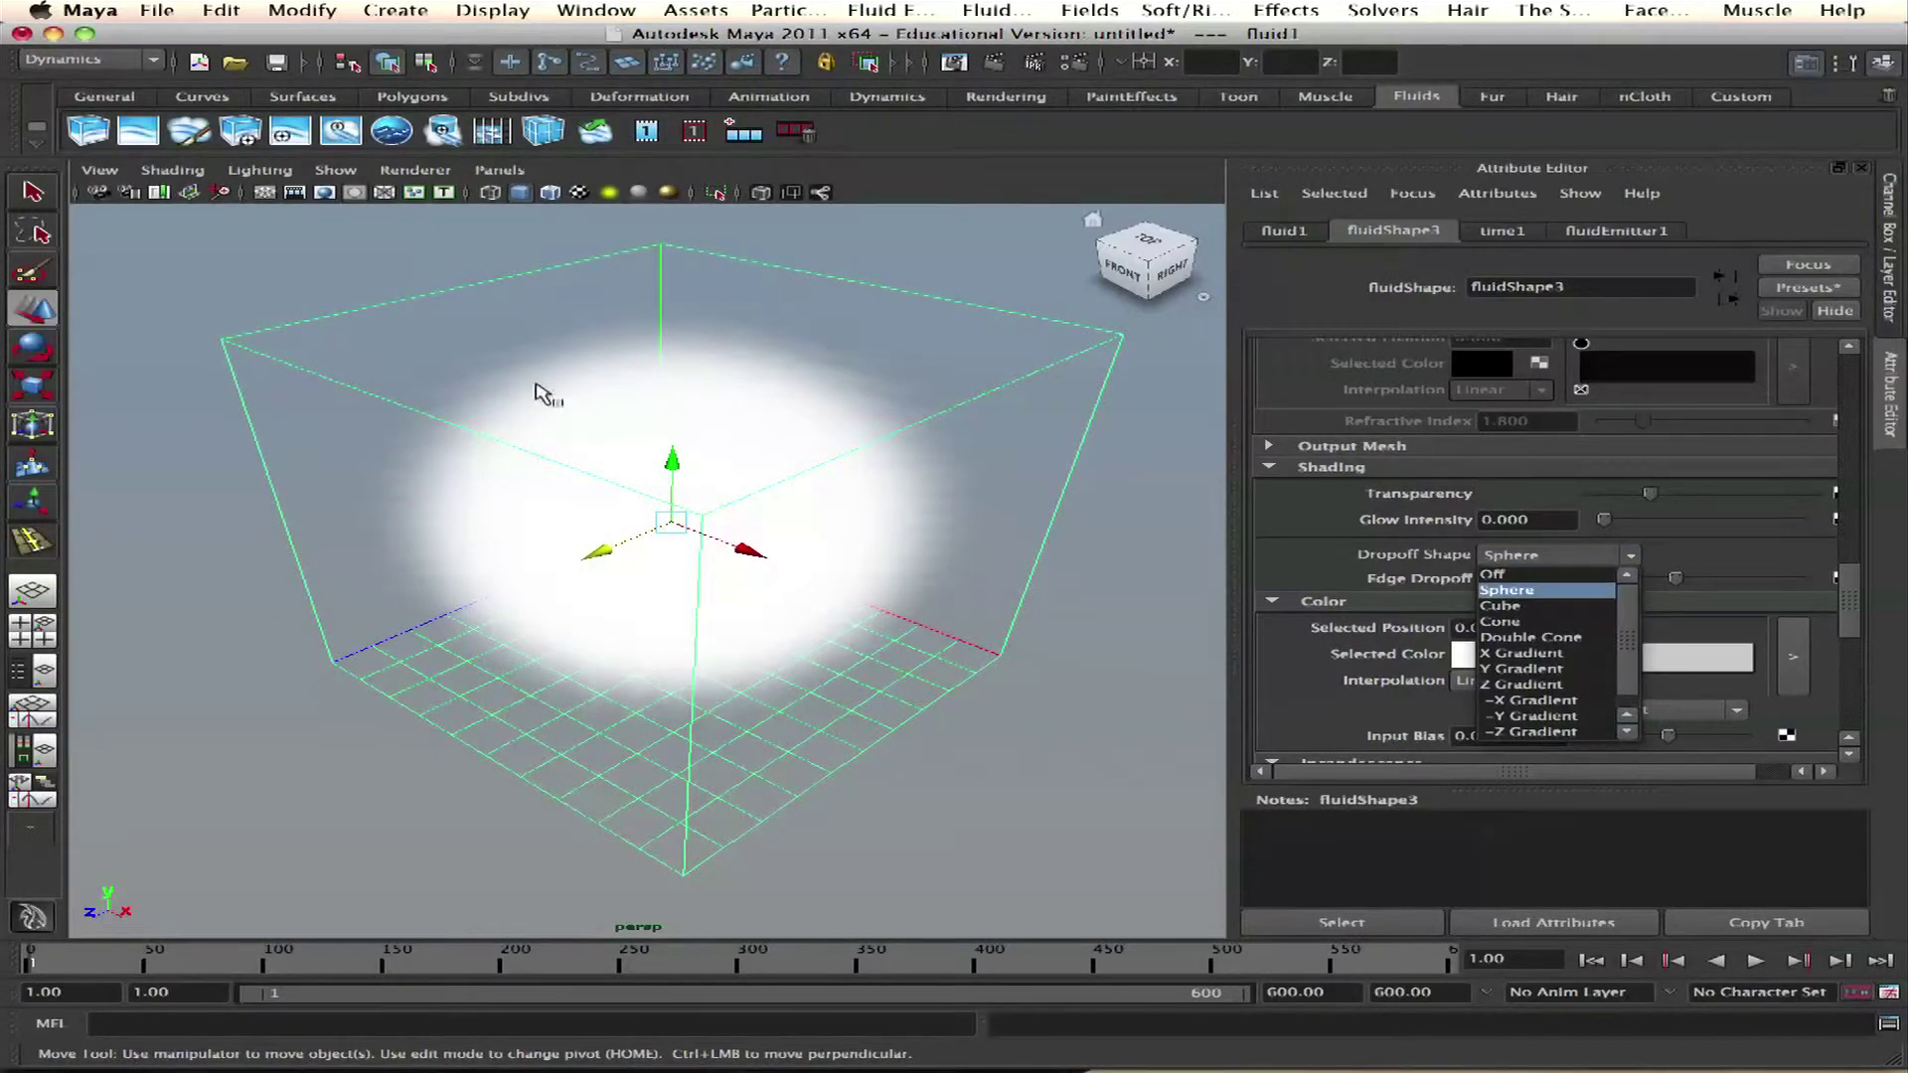
{"action": "left_click", "coordinate": [1594, 606]}
{"action": "mouse_move", "coordinate": [1672, 580]}
{"action": "left_mouse_down"}
{"action": "mouse_move", "coordinate": [1760, 580]}
{"action": "mouse_move", "coordinate": [1609, 578]}
{"action": "mouse_move", "coordinate": [1688, 572]}
{"action": "left_mouse_up"}
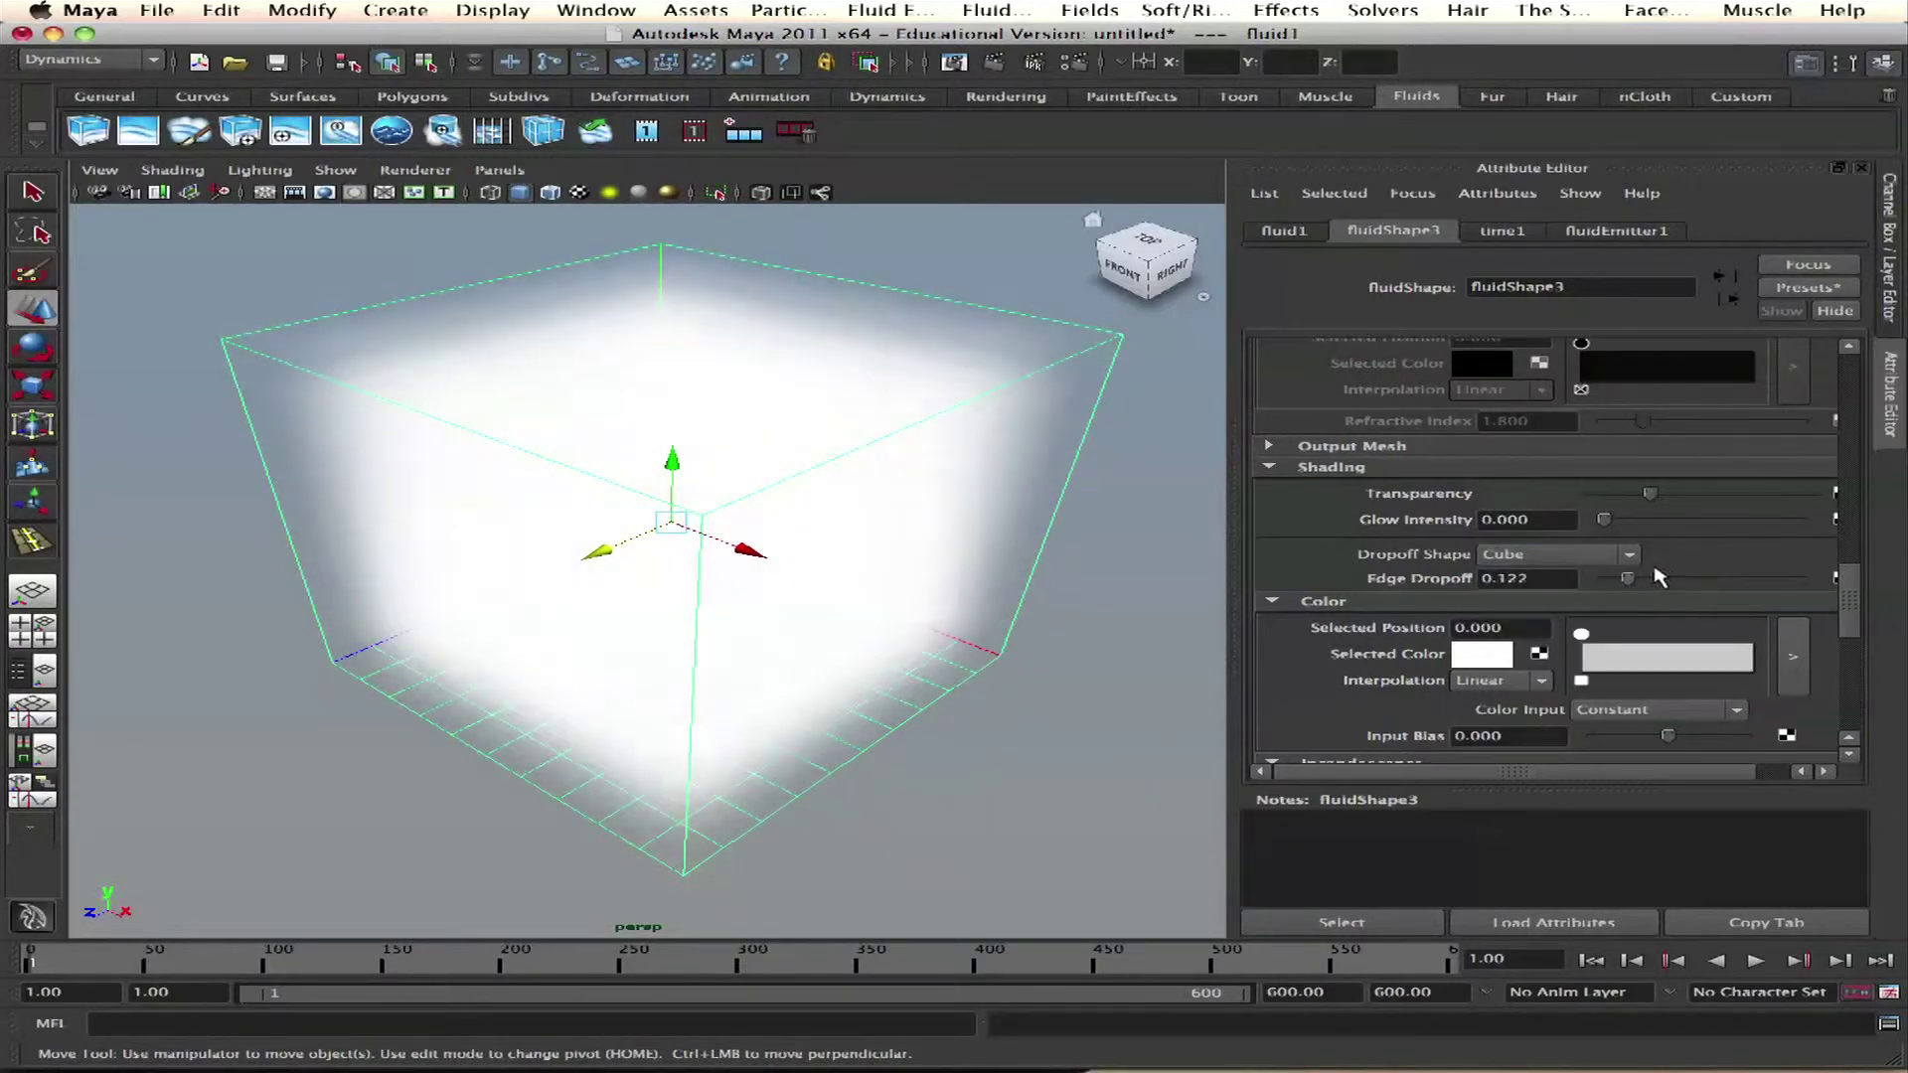
Step: Switch the Dropoff Shape to Cone and inspect the cone-shaped fluid from several angles
{"action": "left_click", "coordinate": [1609, 554]}
{"action": "left_click", "coordinate": [1582, 623]}
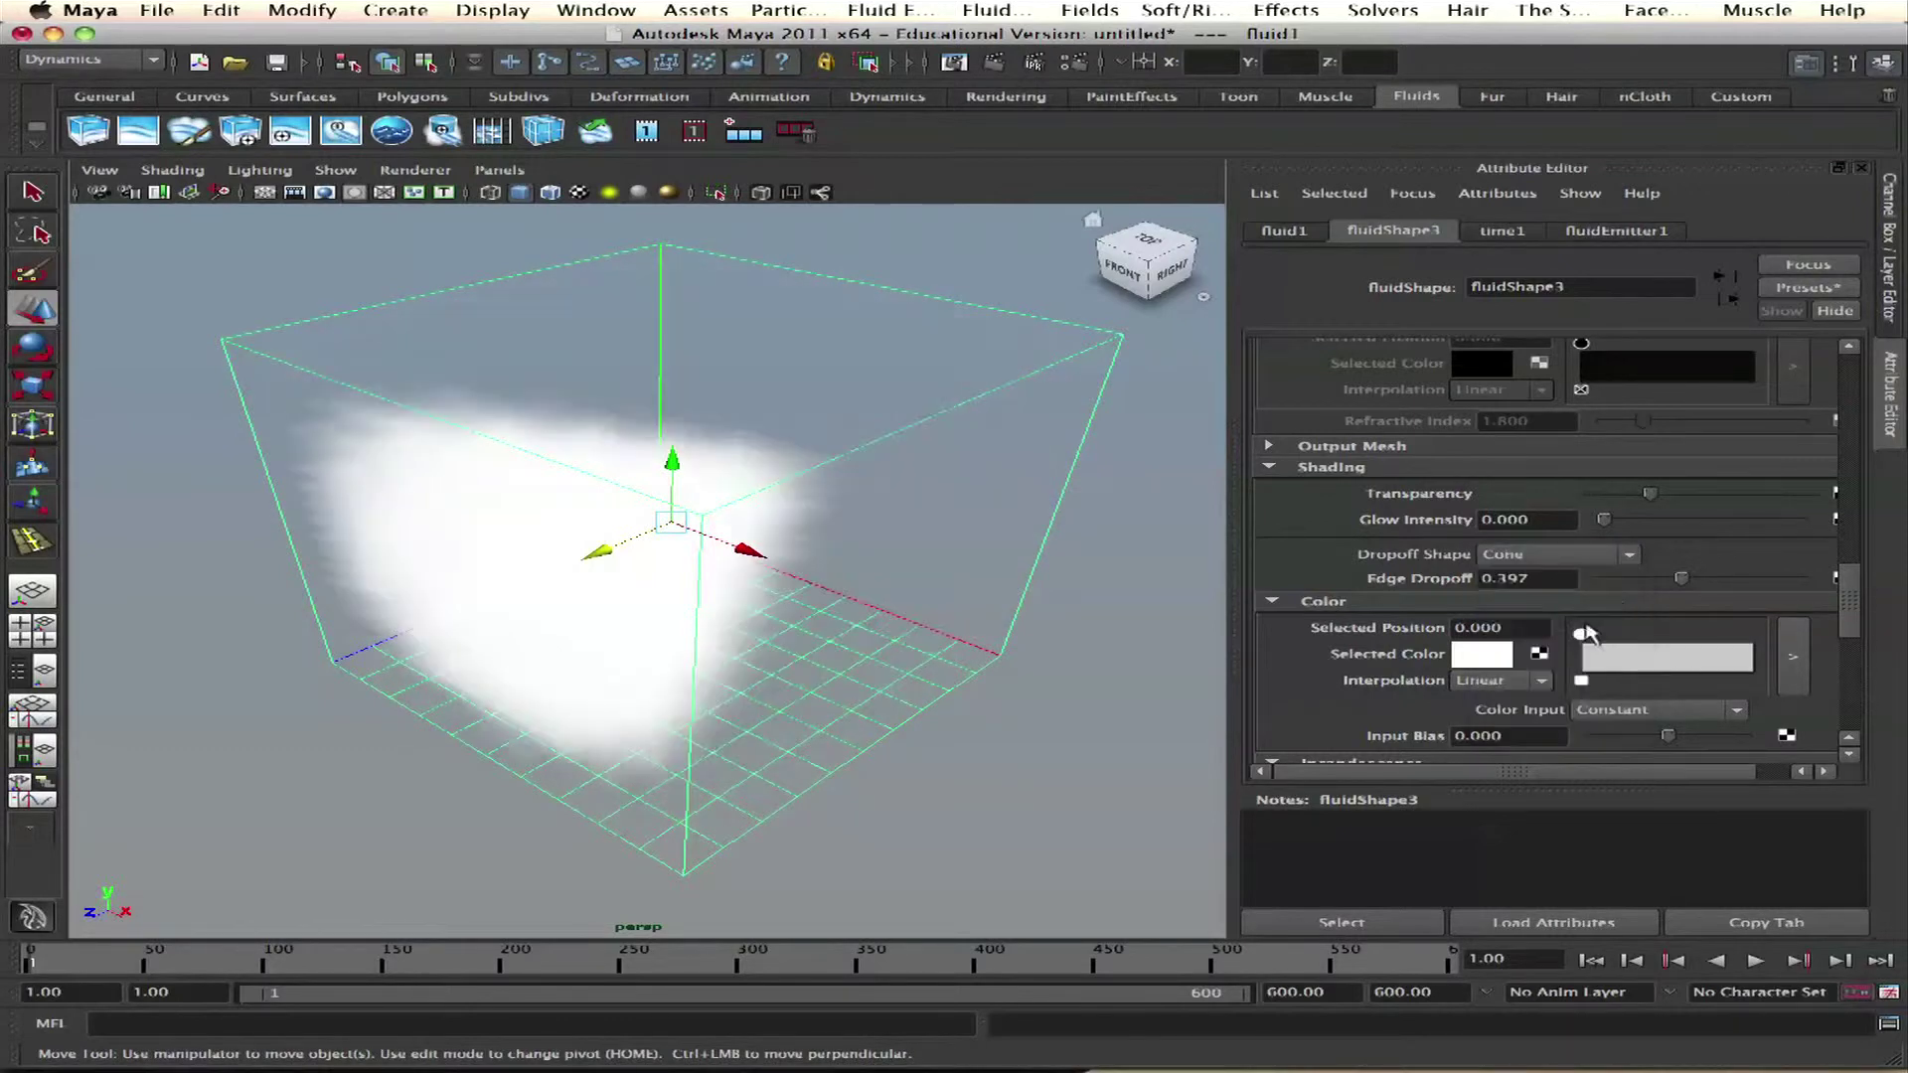
{"action": "left_click_drag", "start_coordinate": [964, 302], "coordinate": [577, 311], "text": "alt"}
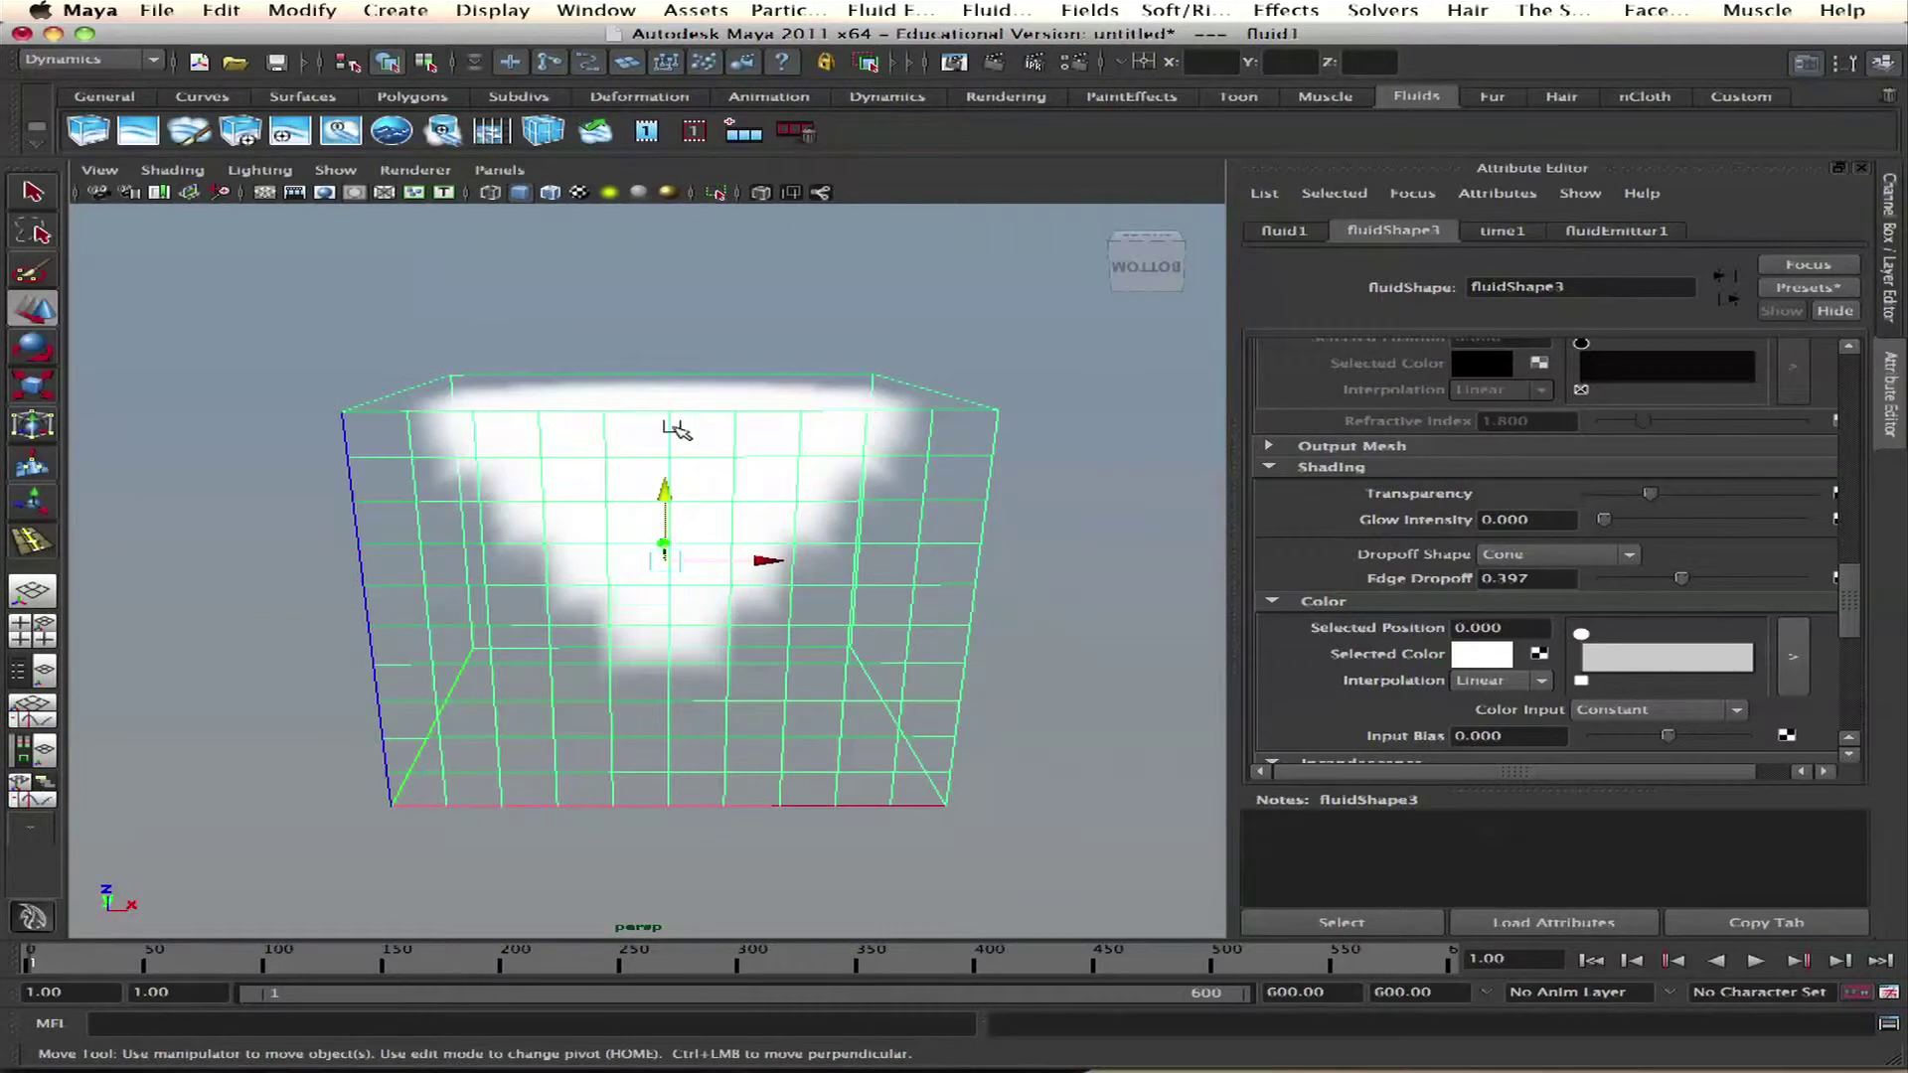
{"action": "left_click_drag", "start_coordinate": [675, 427], "coordinate": [878, 611], "text": "alt"}
Step: Set the Dropoff Shape to Double Cone and reduce the Edge Dropoff to 0.015
{"action": "left_click", "coordinate": [1532, 556]}
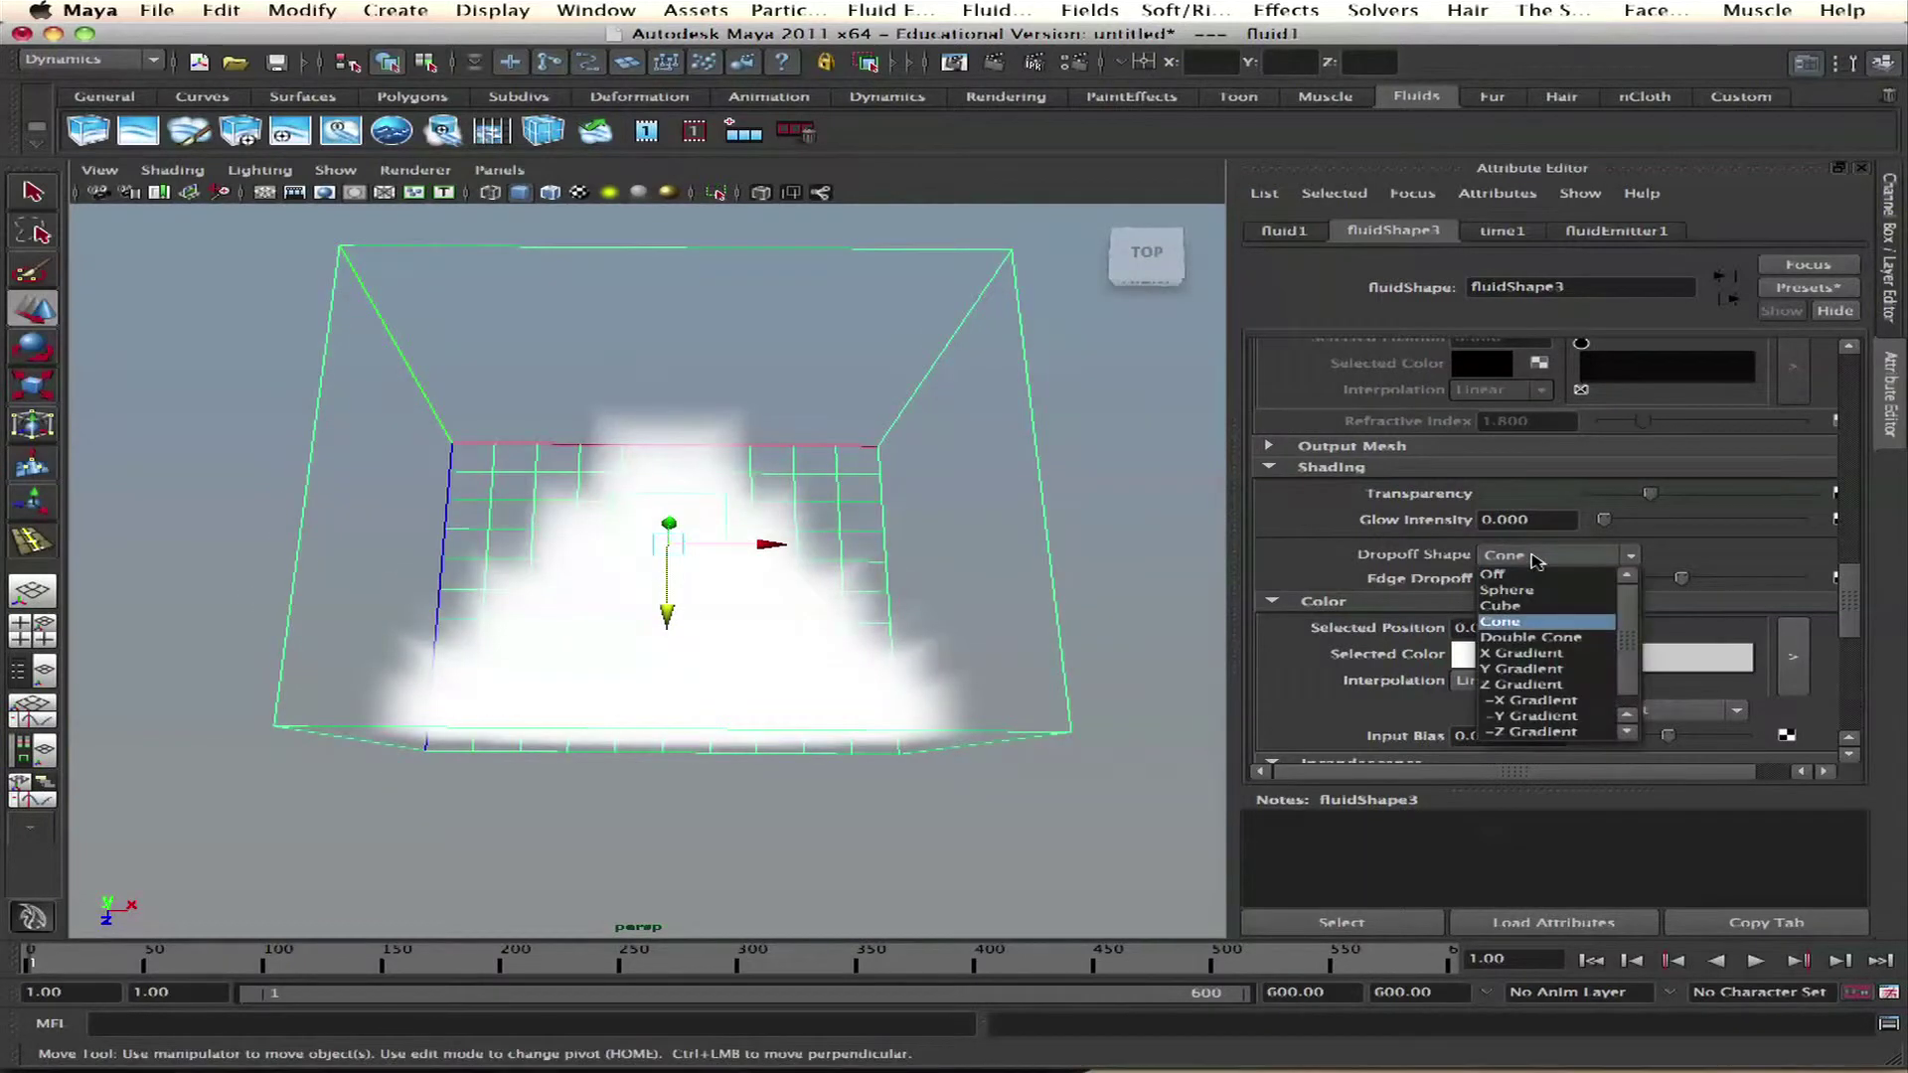
{"action": "left_click", "coordinate": [1512, 637]}
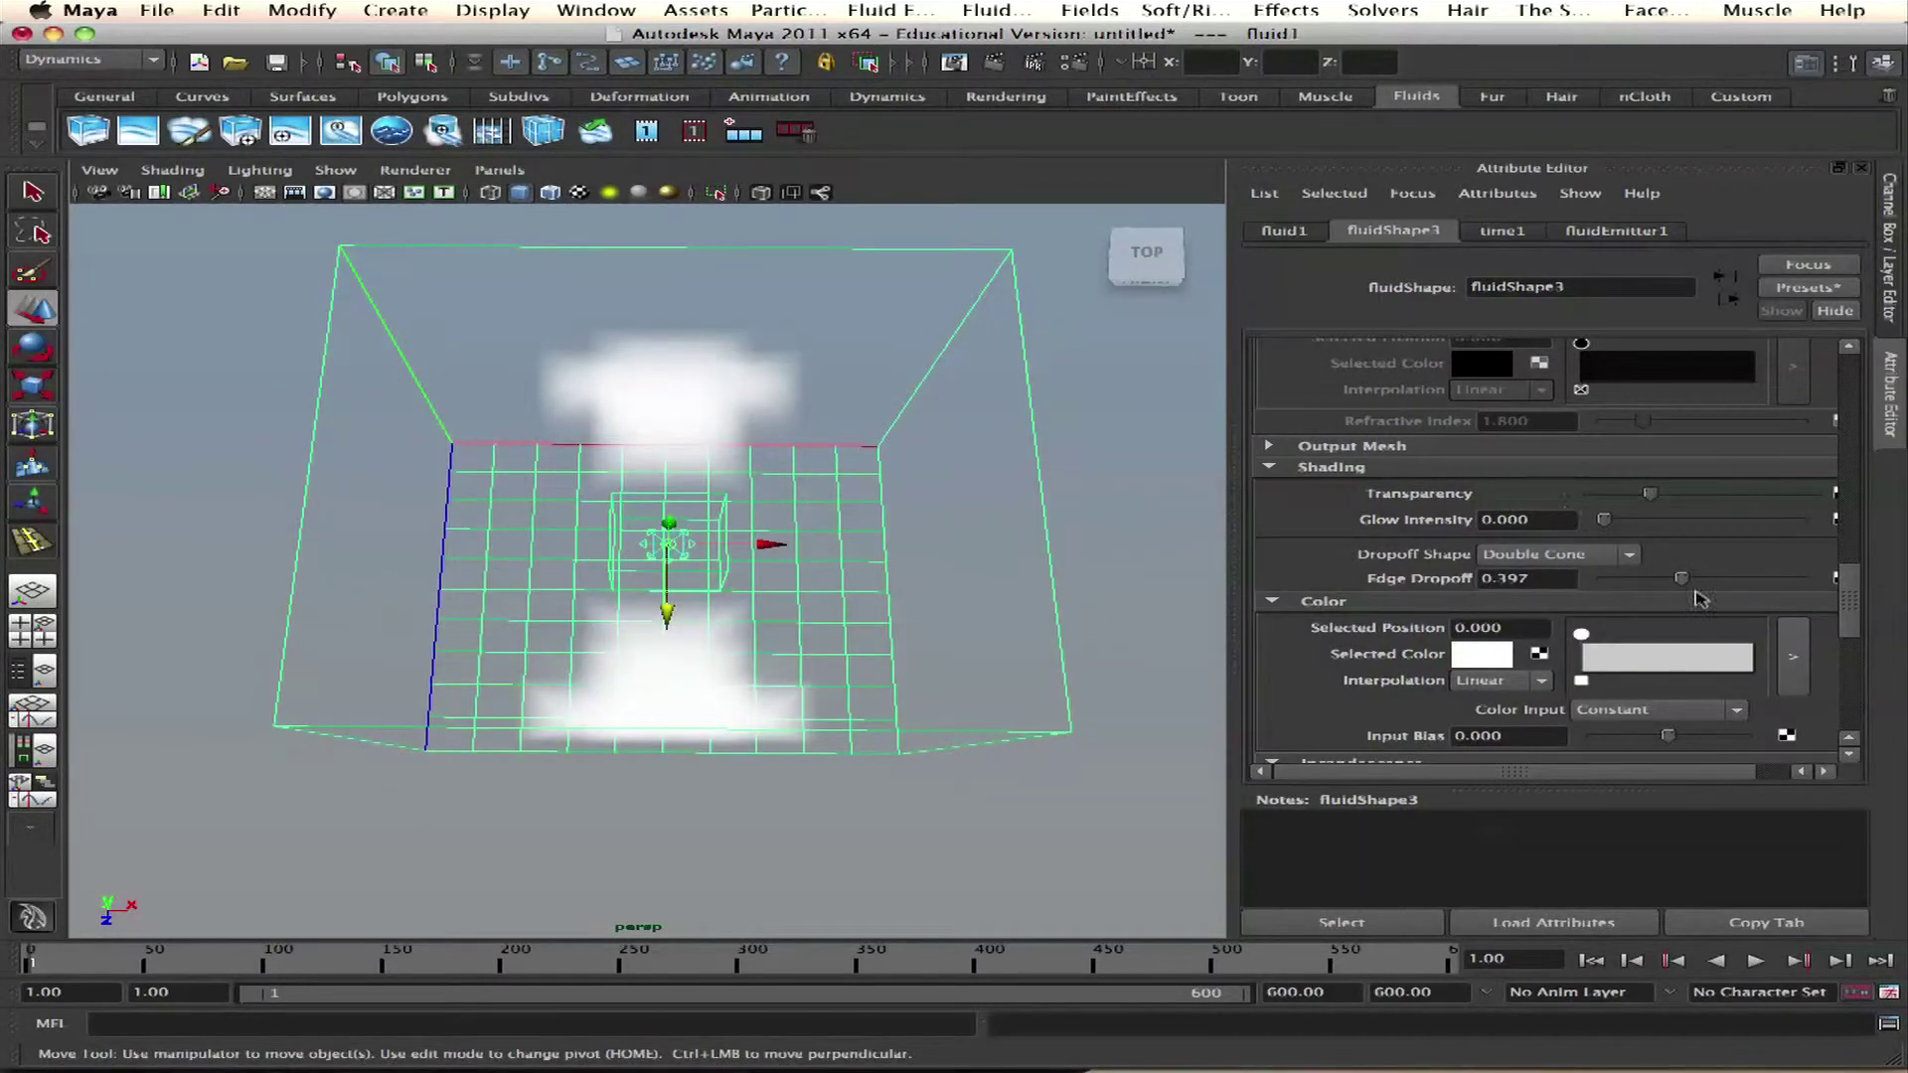
{"action": "left_click_drag", "start_coordinate": [1681, 578], "coordinate": [1606, 579]}
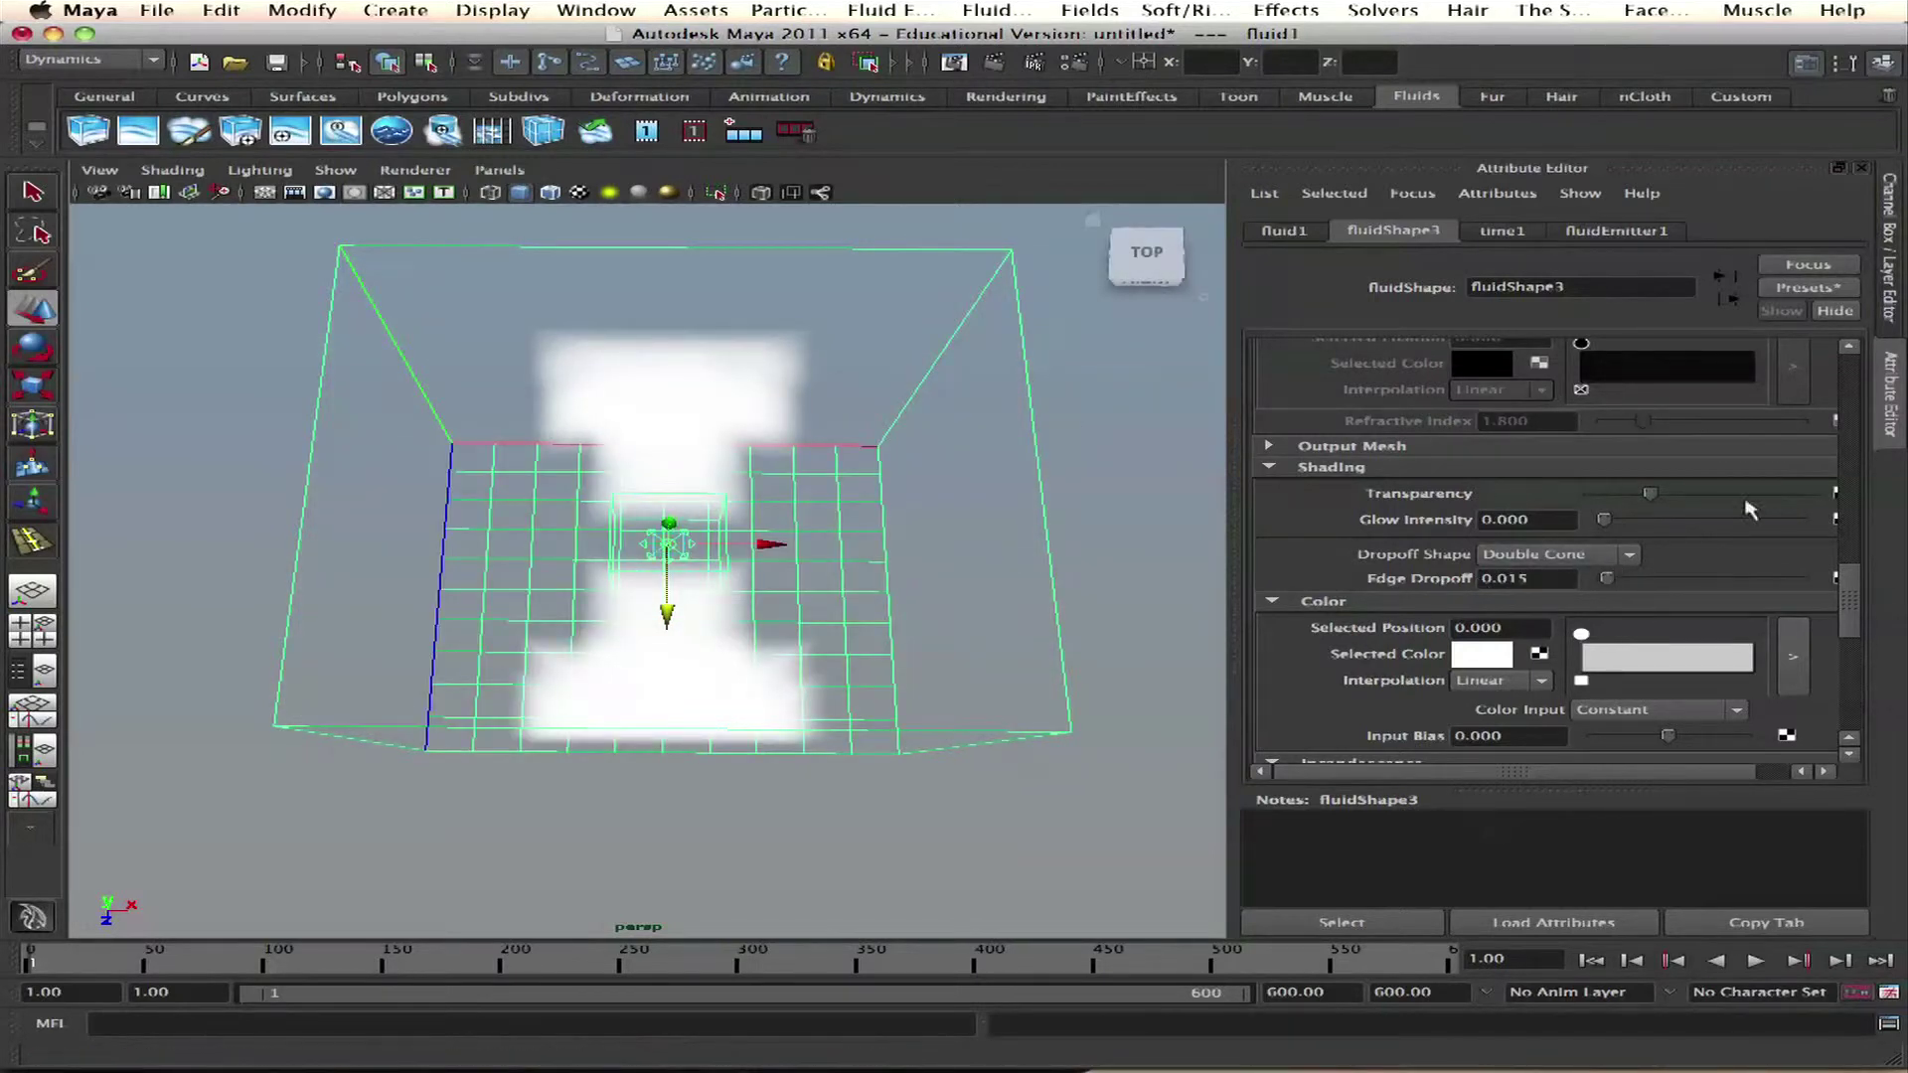
Step: Raise the container's Base Resolution to 100 and settle on a Base Resolution of 50
{"action": "left_click_drag", "start_coordinate": [1847, 596], "coordinate": [1849, 348]}
{"action": "left_click", "coordinate": [1537, 397]}
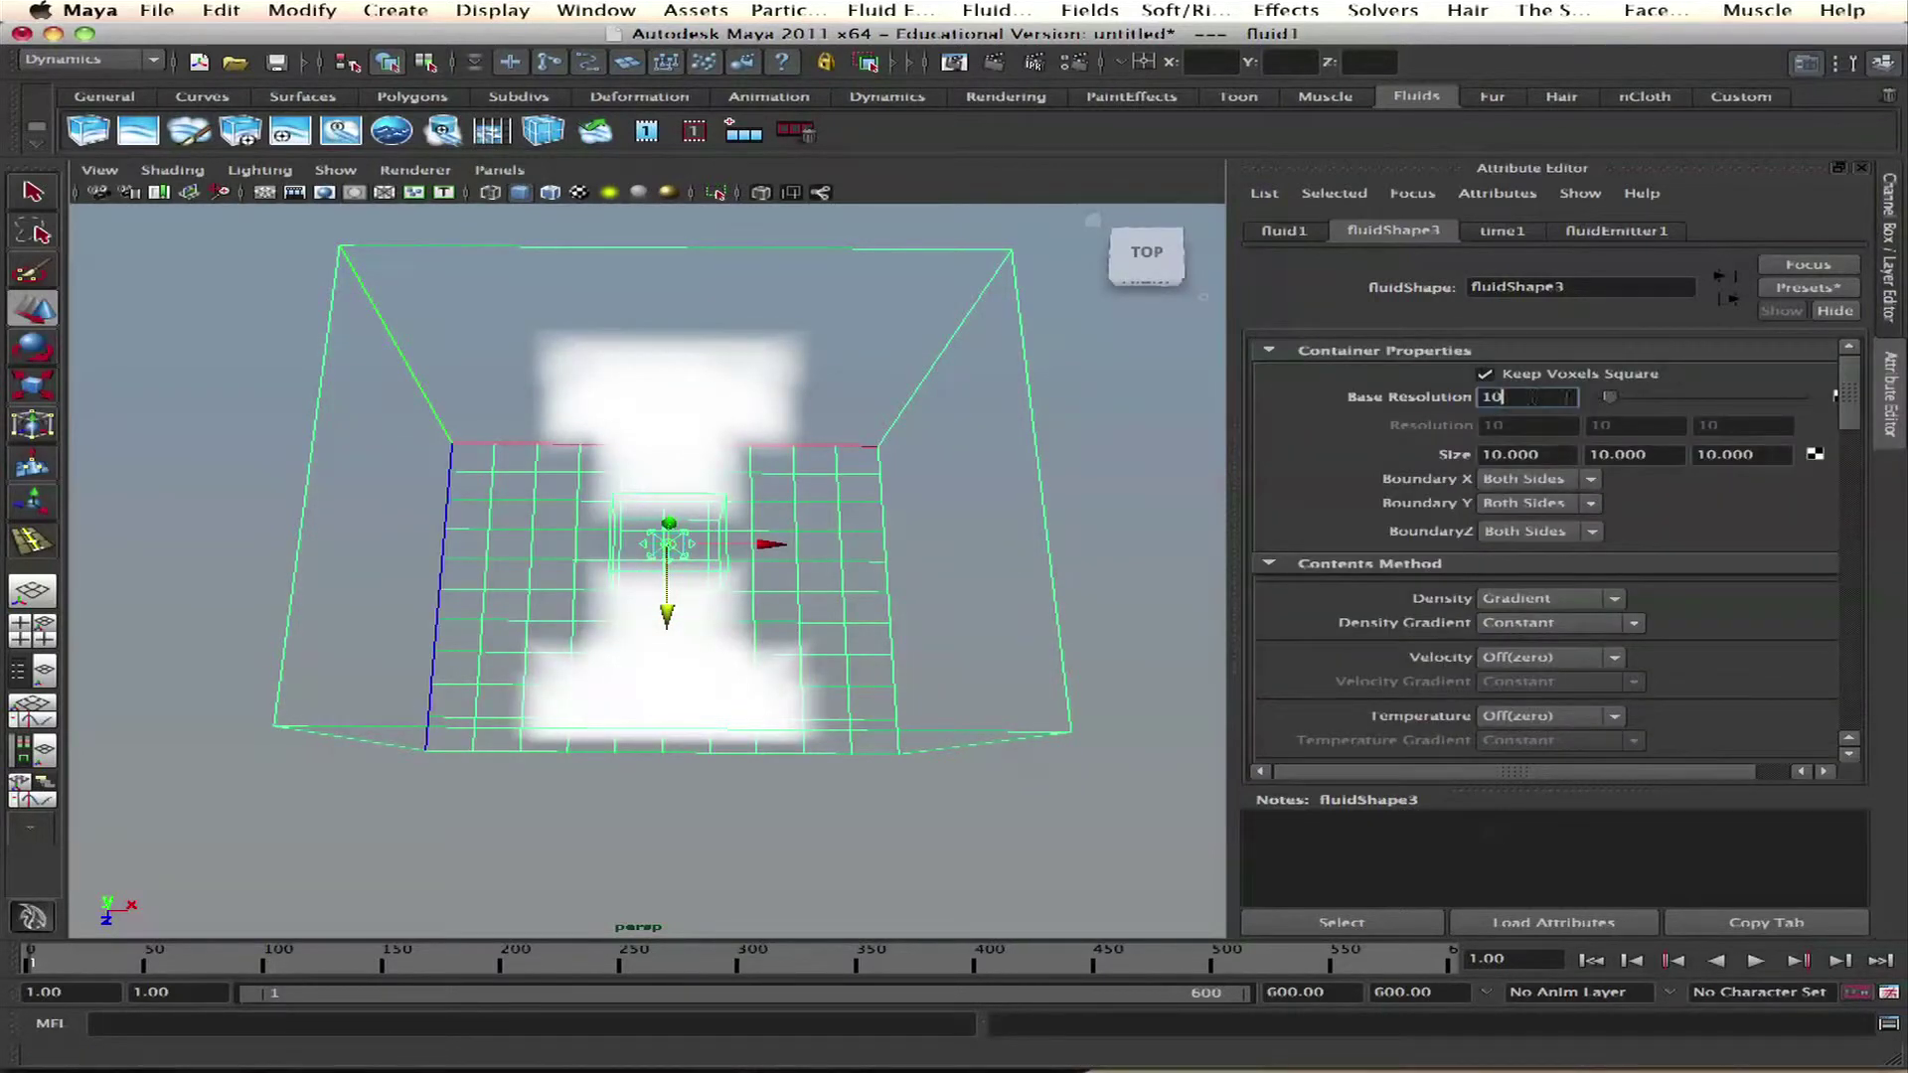
{"action": "type", "text": "0"}
{"action": "key", "text": "Return"}
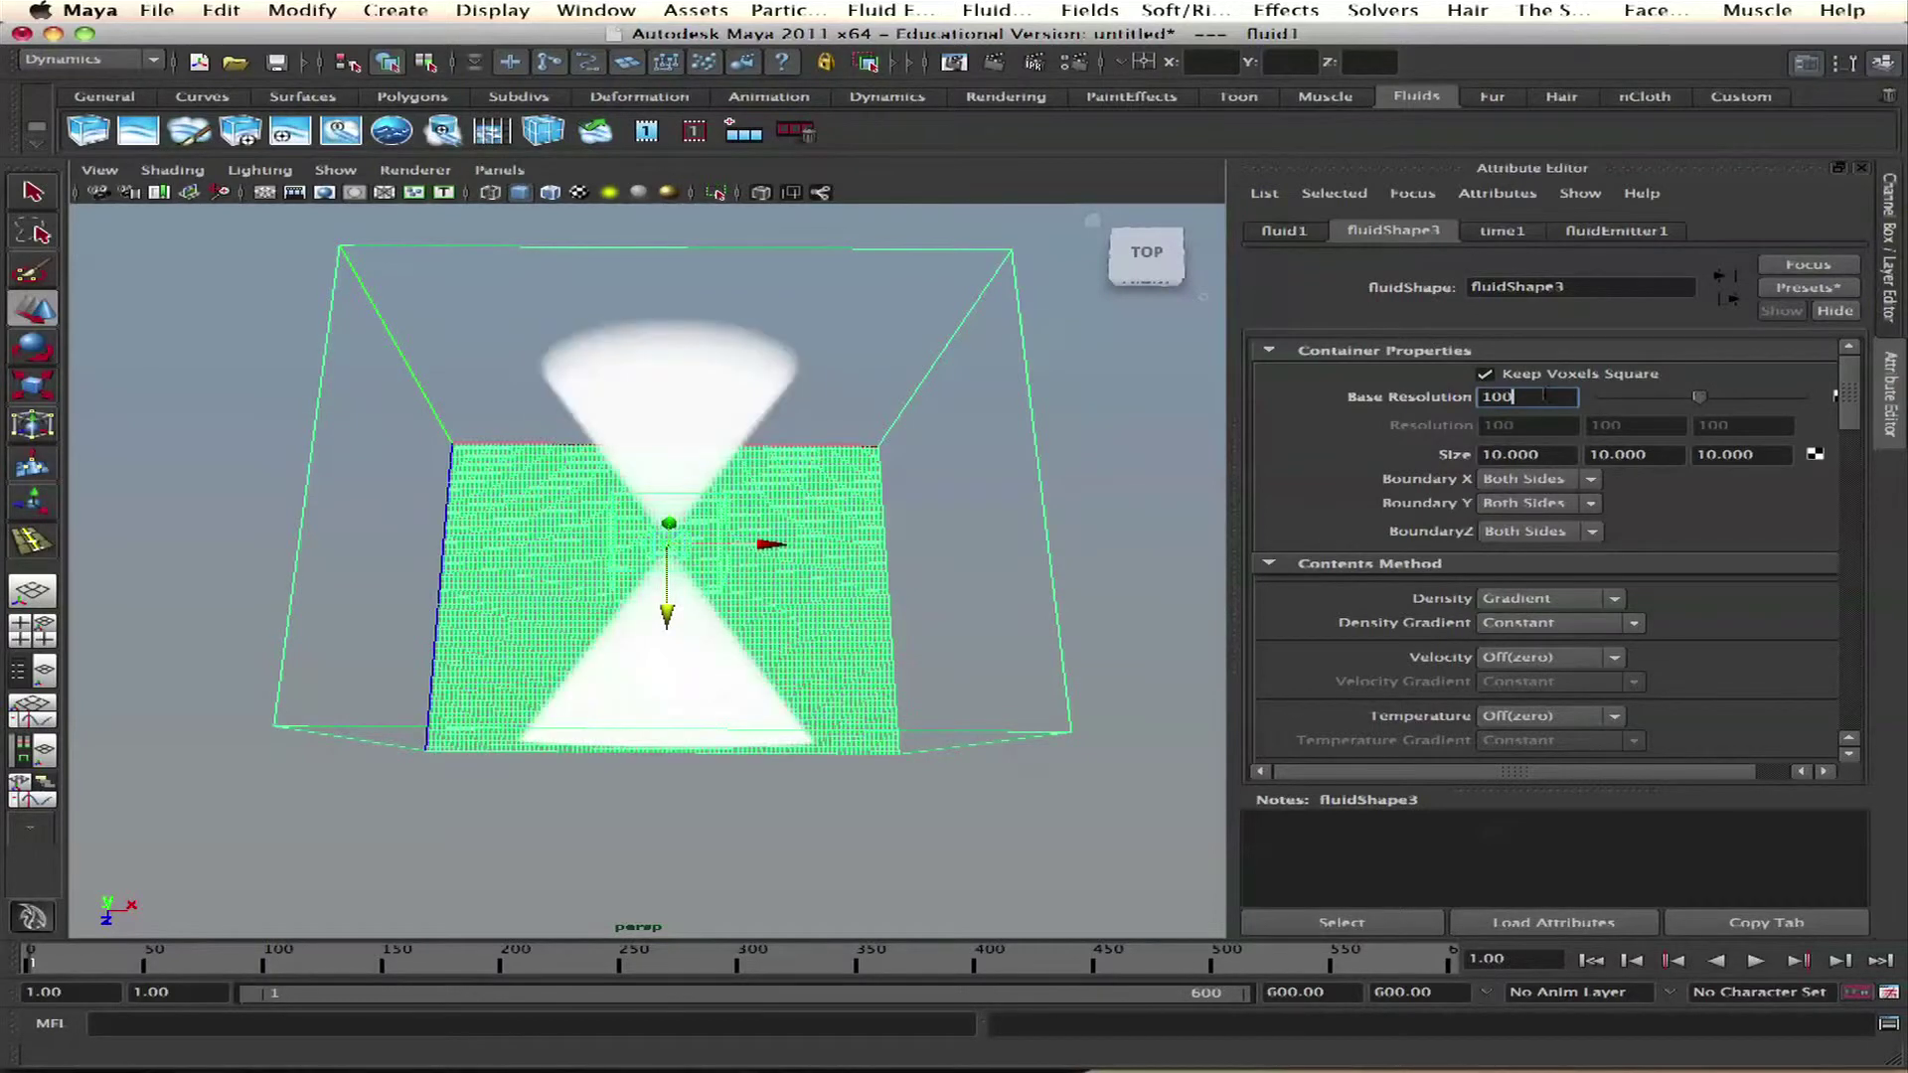
{"action": "mouse_move", "coordinate": [872, 609]}
{"action": "left_mouse_down", "text": "alt"}
{"action": "mouse_move", "coordinate": [839, 447]}
{"action": "mouse_move", "coordinate": [840, 606]}
{"action": "left_mouse_up", "text": "alt"}
{"action": "double_click", "coordinate": [1507, 397]}
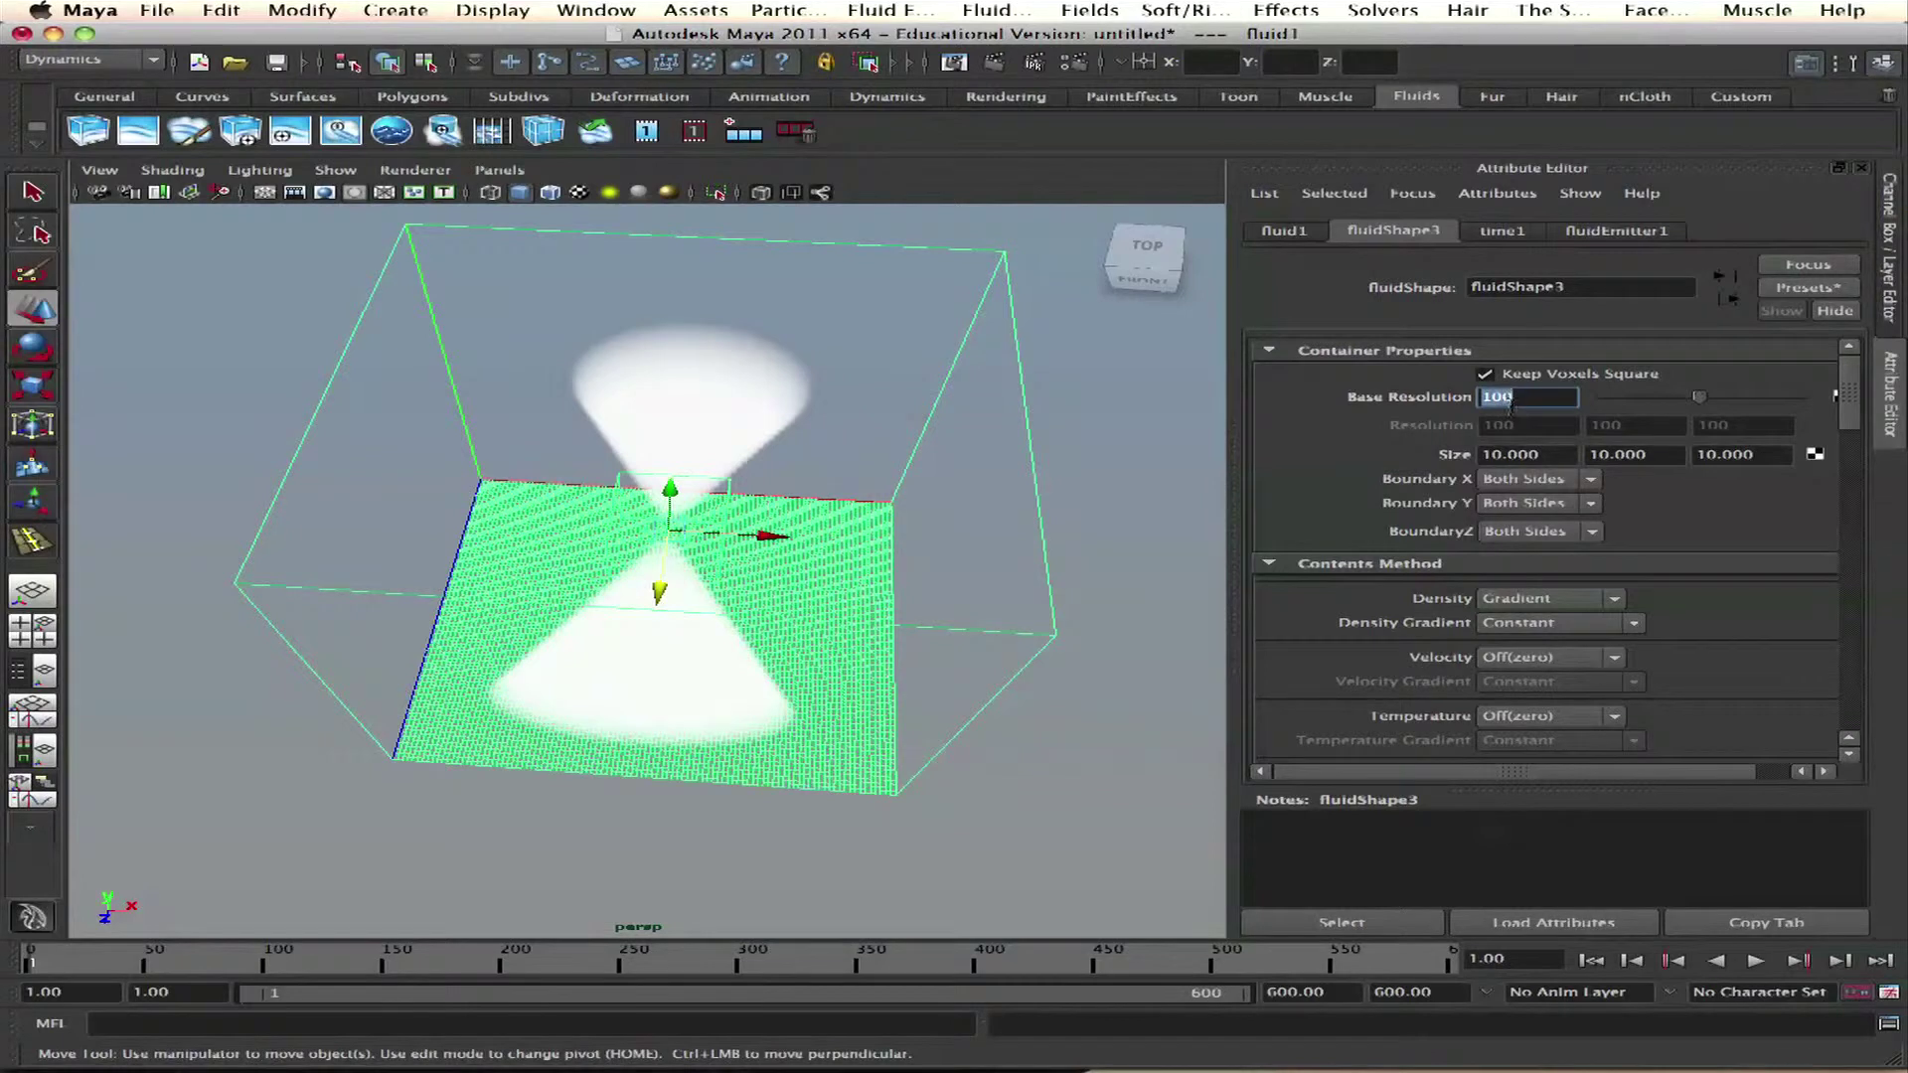
{"action": "key", "text": "Return"}
Step: Render a side close-up of the double-cone fluid with mental ray and close the render window
{"action": "left_click_drag", "start_coordinate": [749, 647], "coordinate": [790, 610], "text": "alt"}
{"action": "right_click_drag", "start_coordinate": [790, 610], "coordinate": [936, 556], "text": "alt"}
{"action": "middle_click_drag", "start_coordinate": [937, 557], "coordinate": [930, 616], "text": "alt"}
{"action": "left_click_drag", "start_coordinate": [967, 600], "coordinate": [864, 545], "text": "alt"}
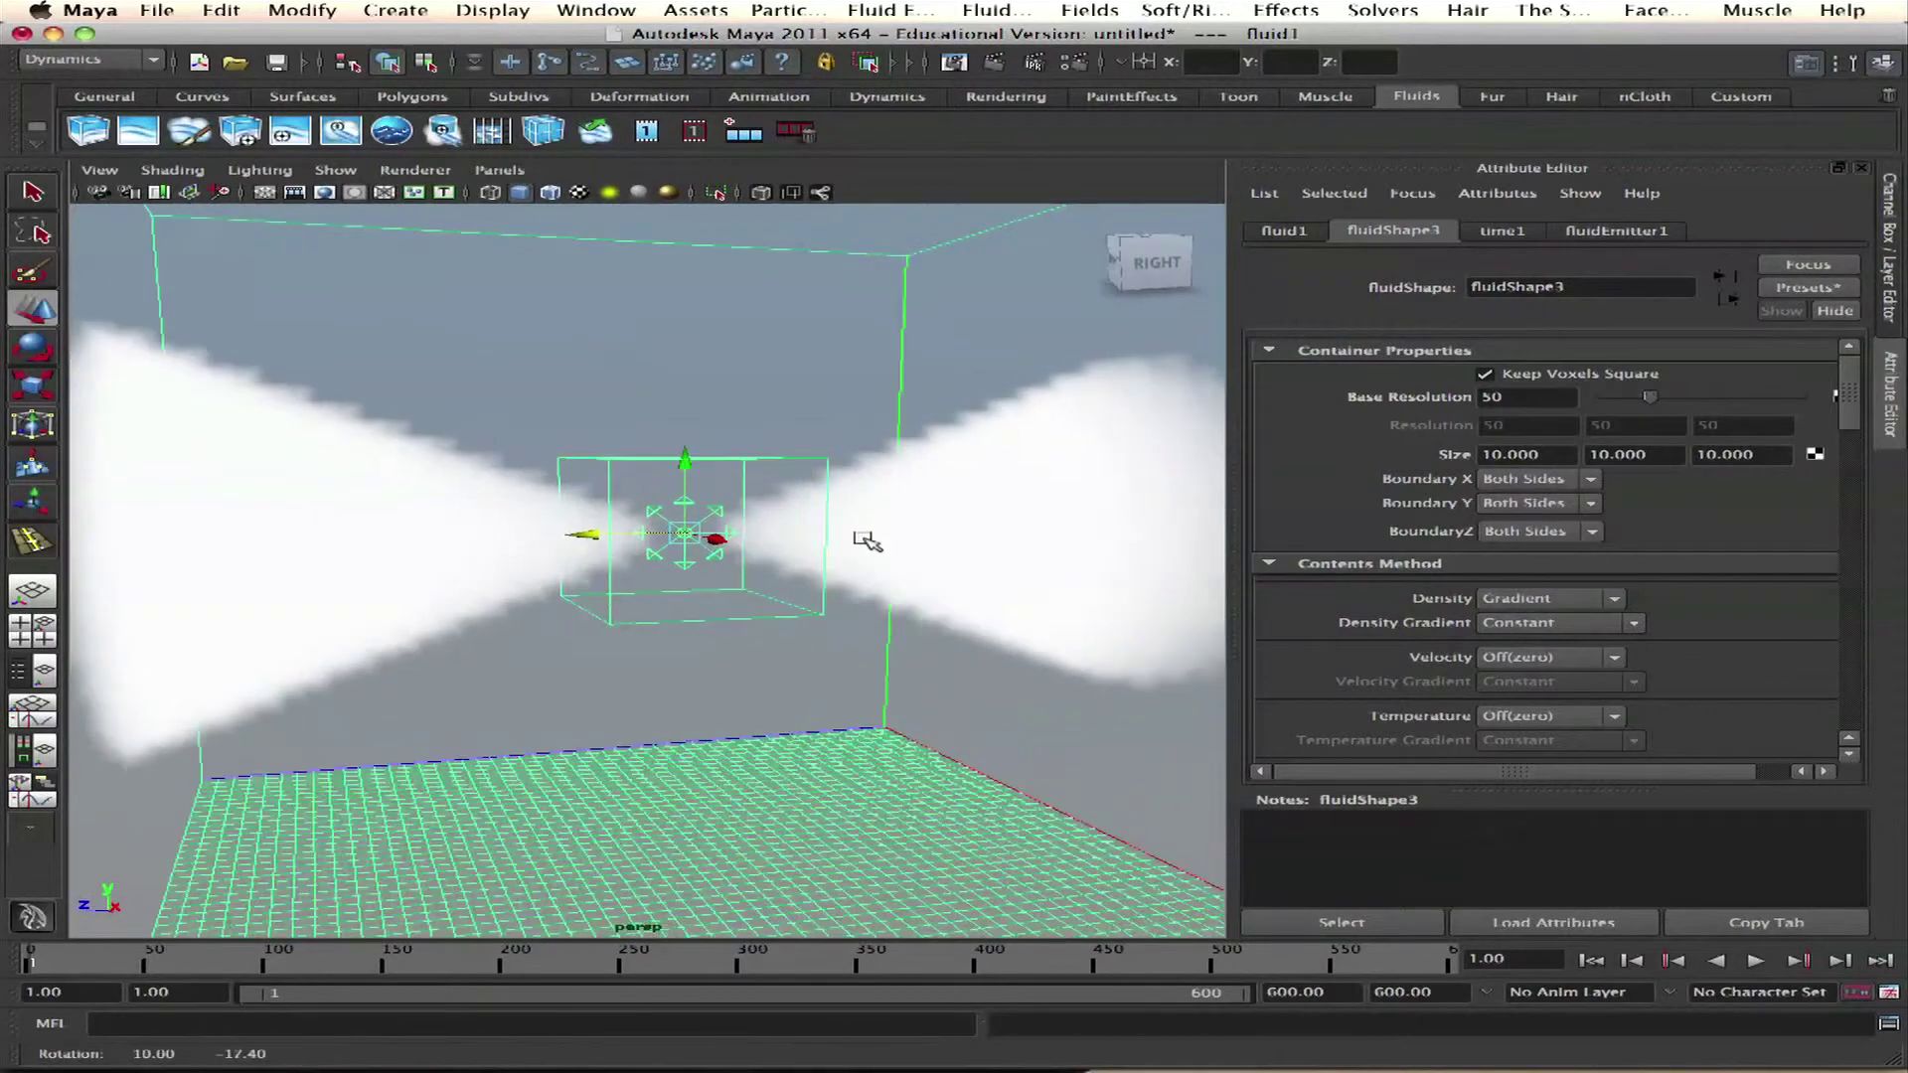
{"action": "left_click", "coordinate": [1032, 63]}
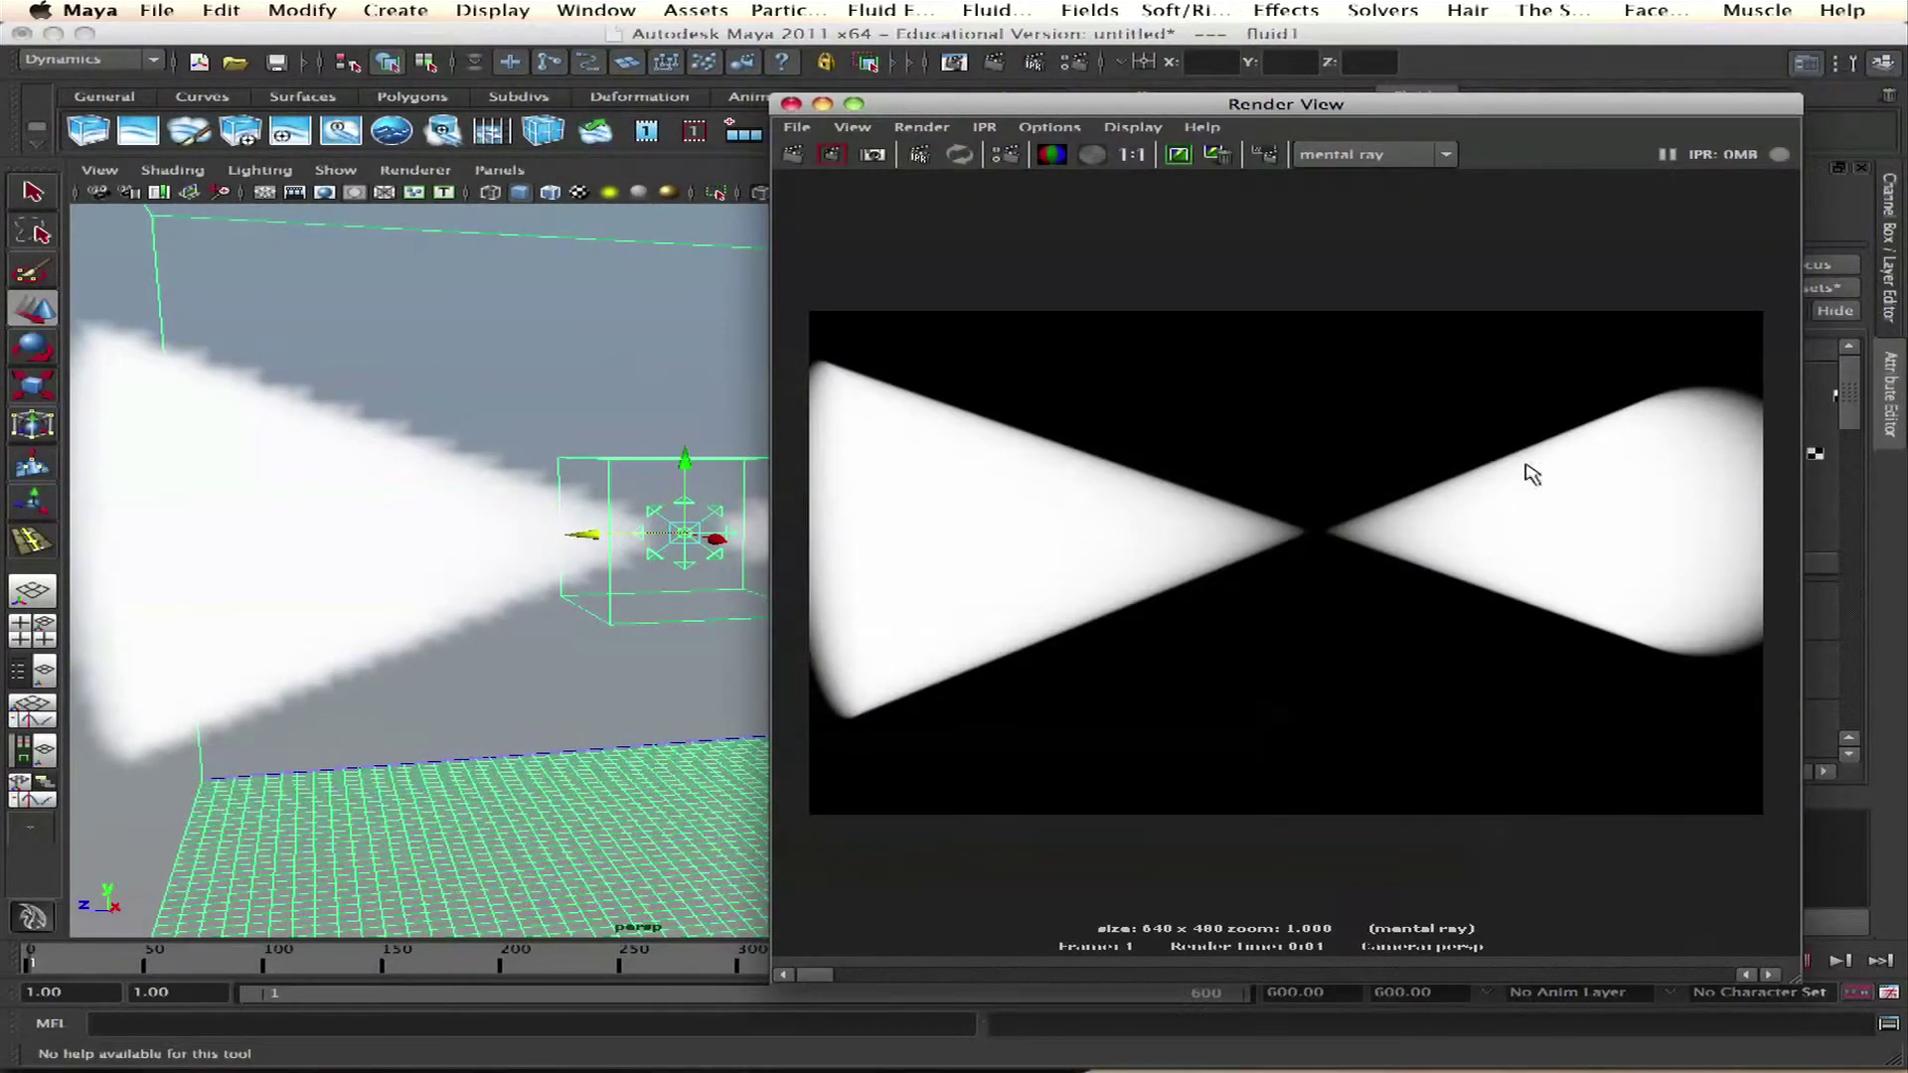
{"action": "left_click", "coordinate": [790, 103]}
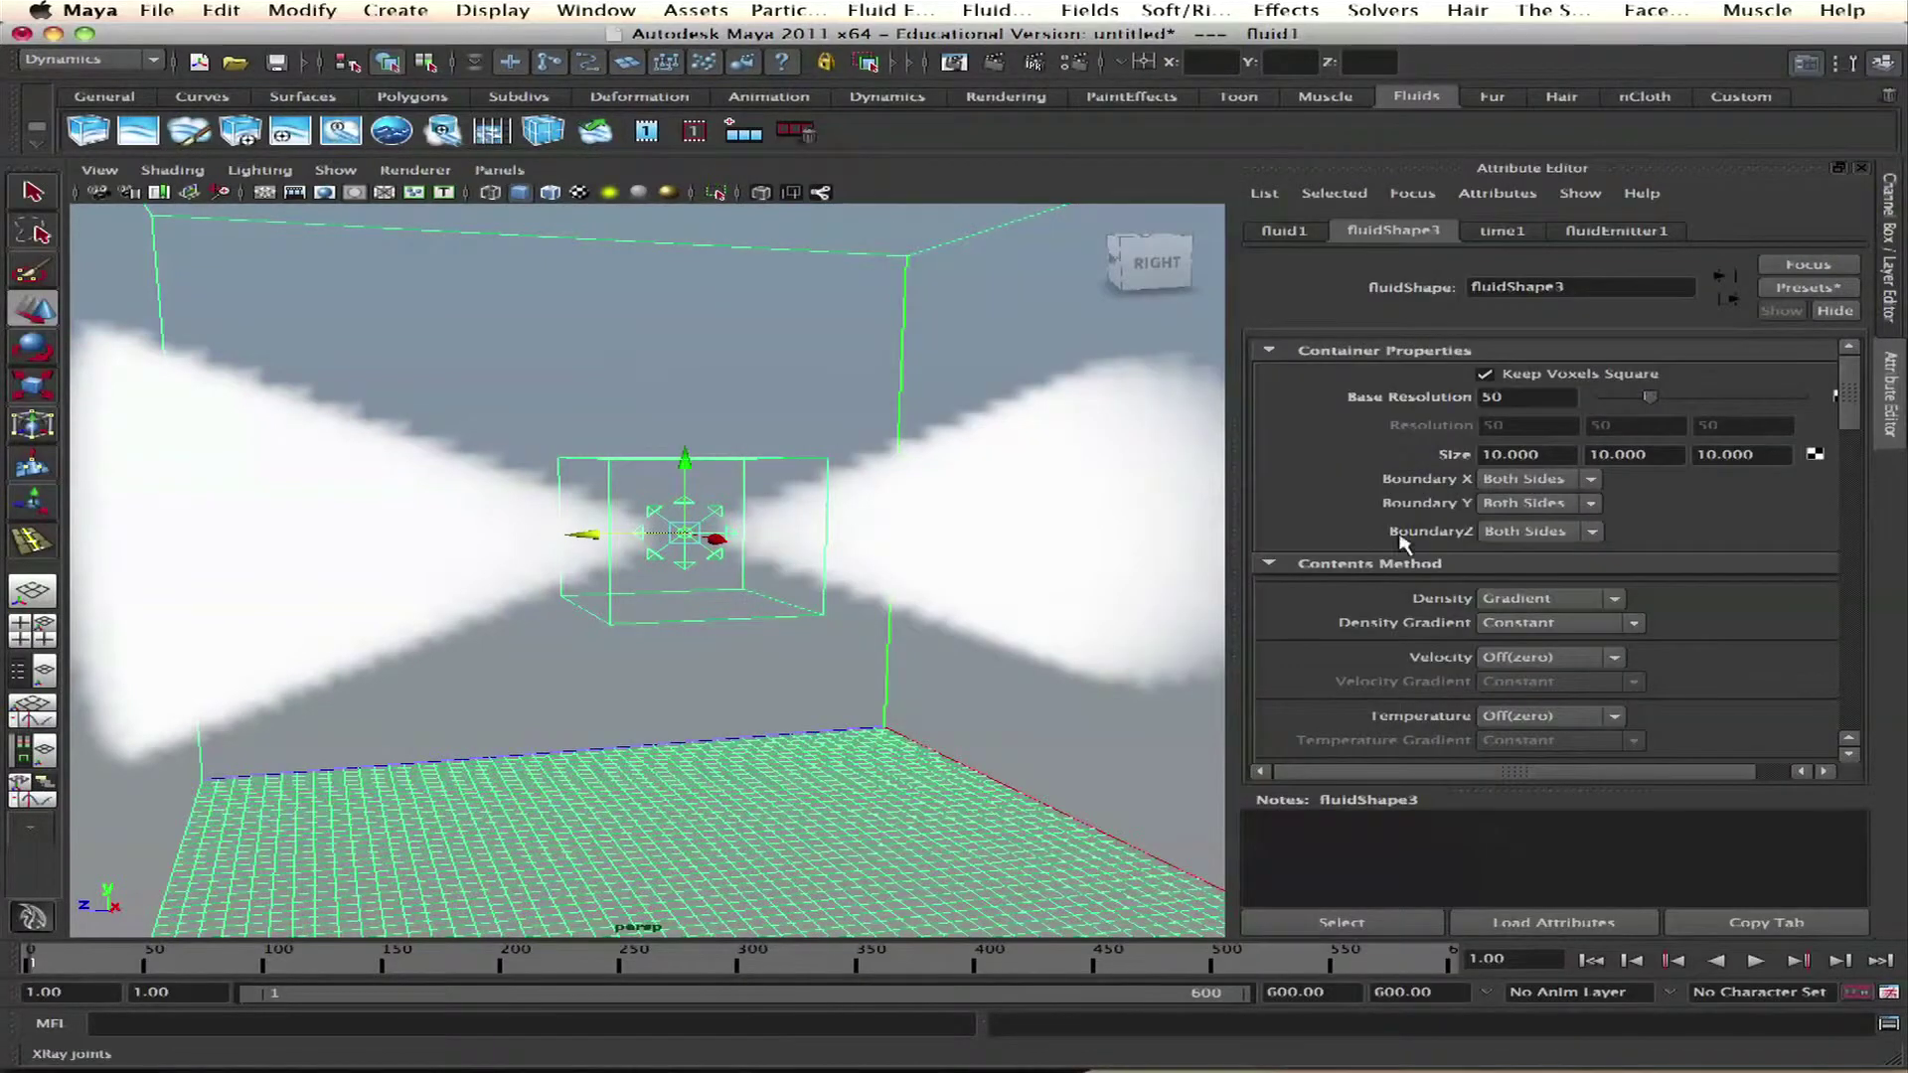
Step: Set the Dropoff Shape to Y Gradient and the Edge Dropoff to 0.740
{"action": "mouse_move", "coordinate": [1848, 407]}
{"action": "left_mouse_down"}
{"action": "mouse_move", "coordinate": [1846, 556]}
{"action": "mouse_move", "coordinate": [1816, 608]}
{"action": "left_mouse_up"}
{"action": "left_click", "coordinate": [1558, 550]}
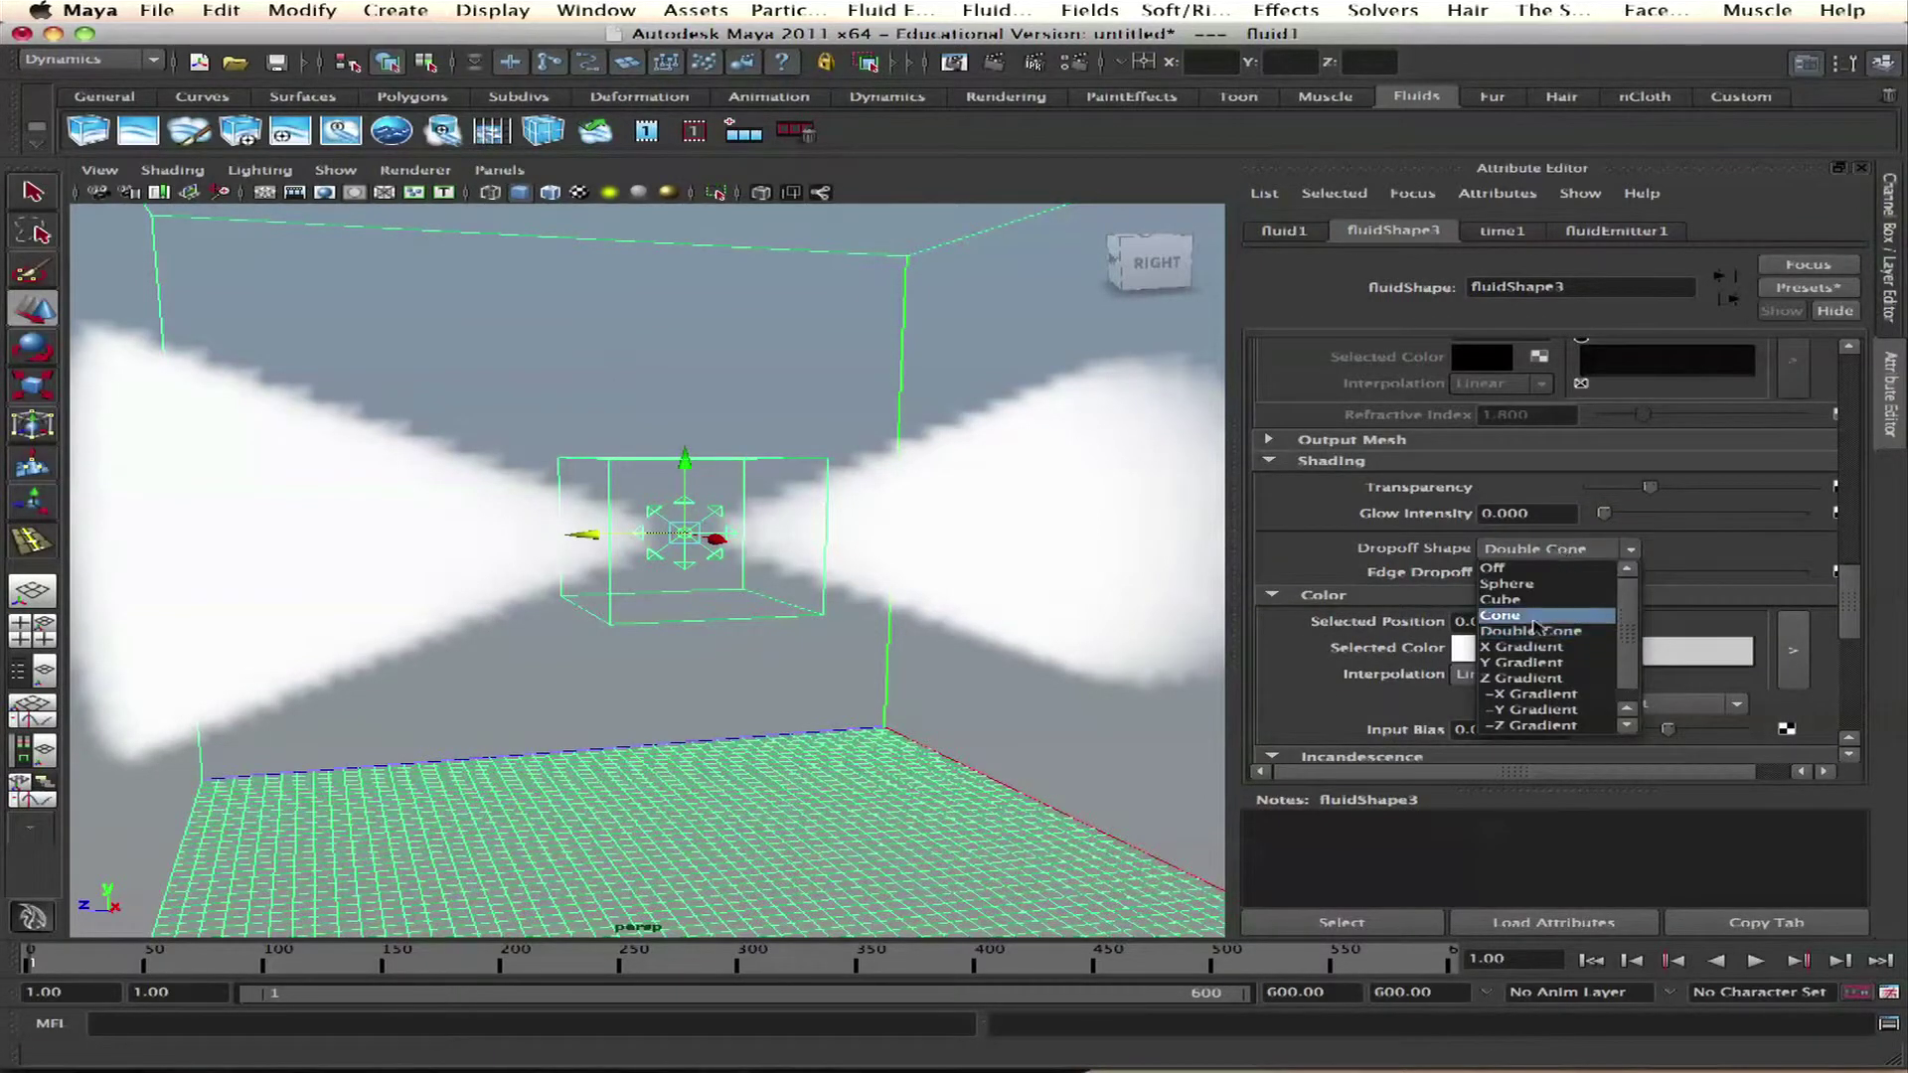
{"action": "left_click", "coordinate": [1552, 646]}
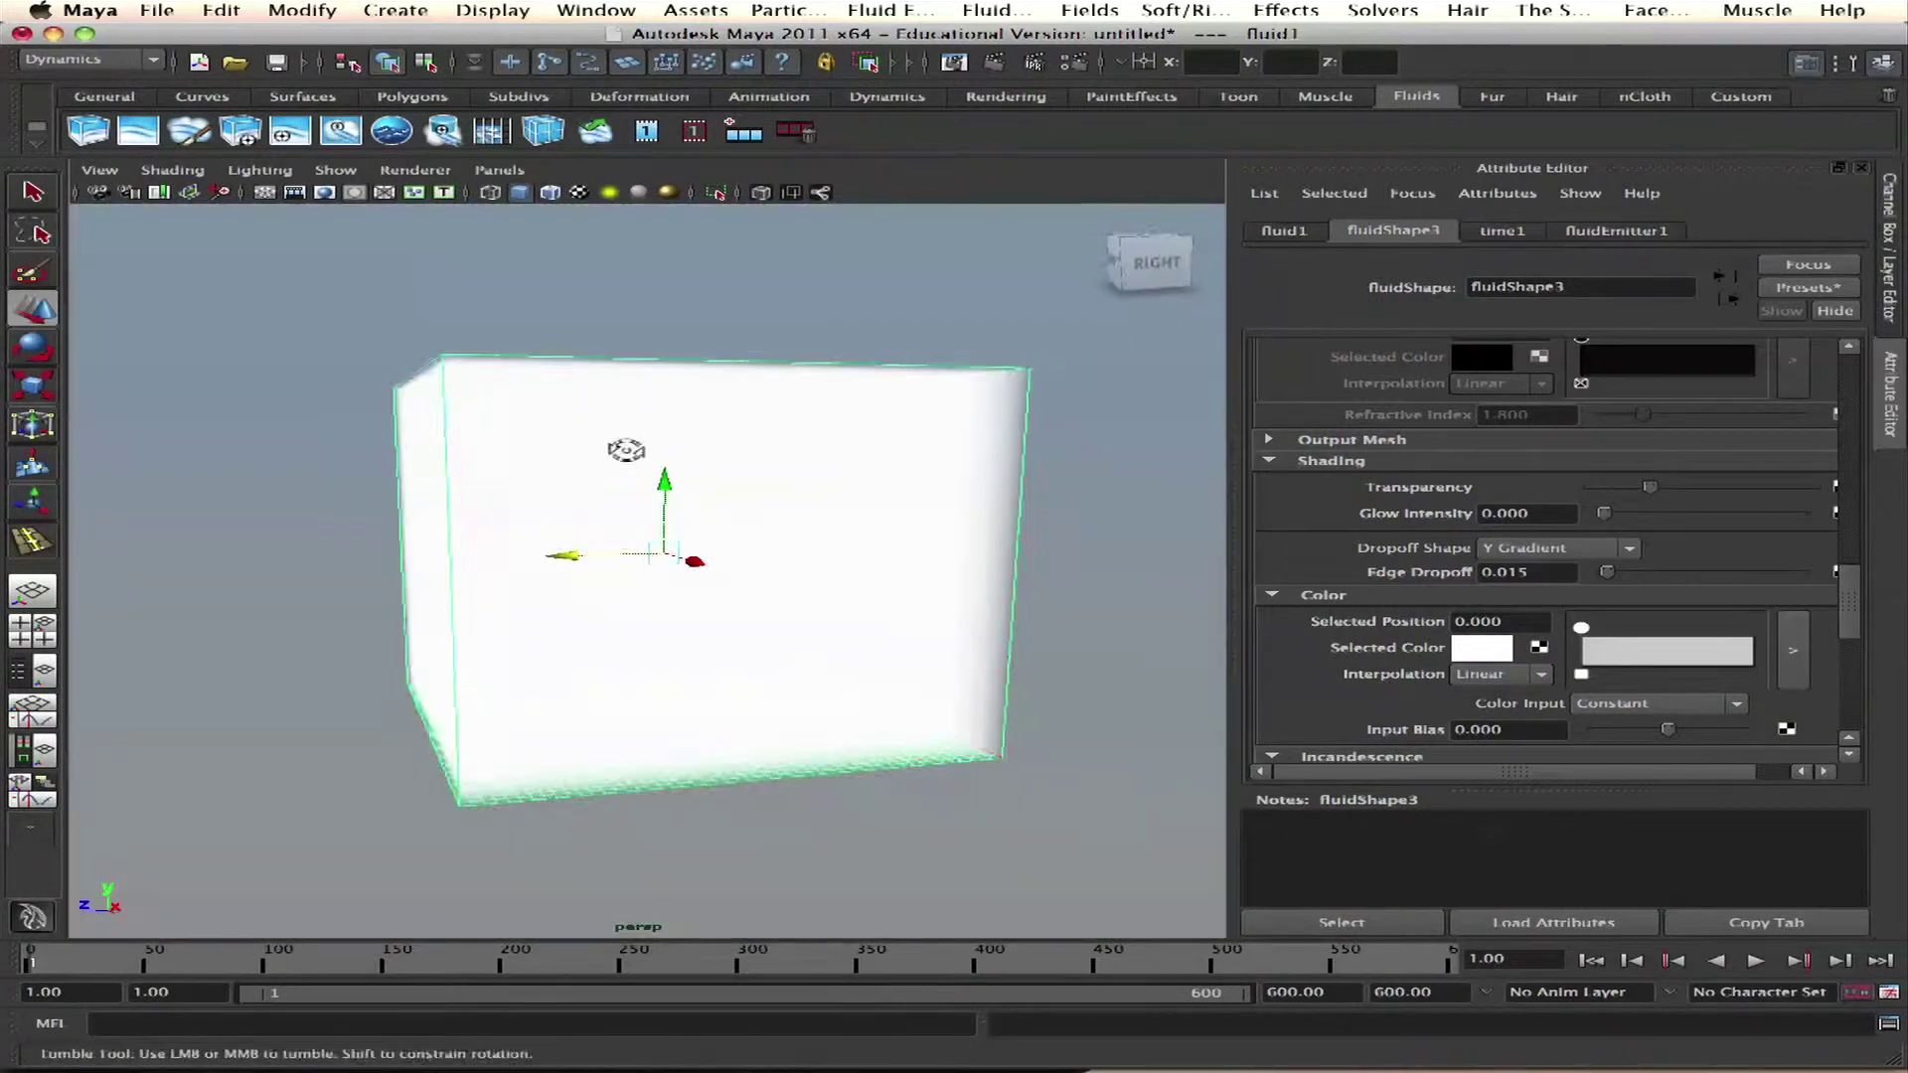
{"action": "left_click_drag", "start_coordinate": [1597, 577], "coordinate": [1746, 571]}
Step: View the enlarged color ramp of the fluid container and close it
{"action": "scroll", "coordinate": [1843, 632], "scroll_direction": "down", "scroll_amount": 3}
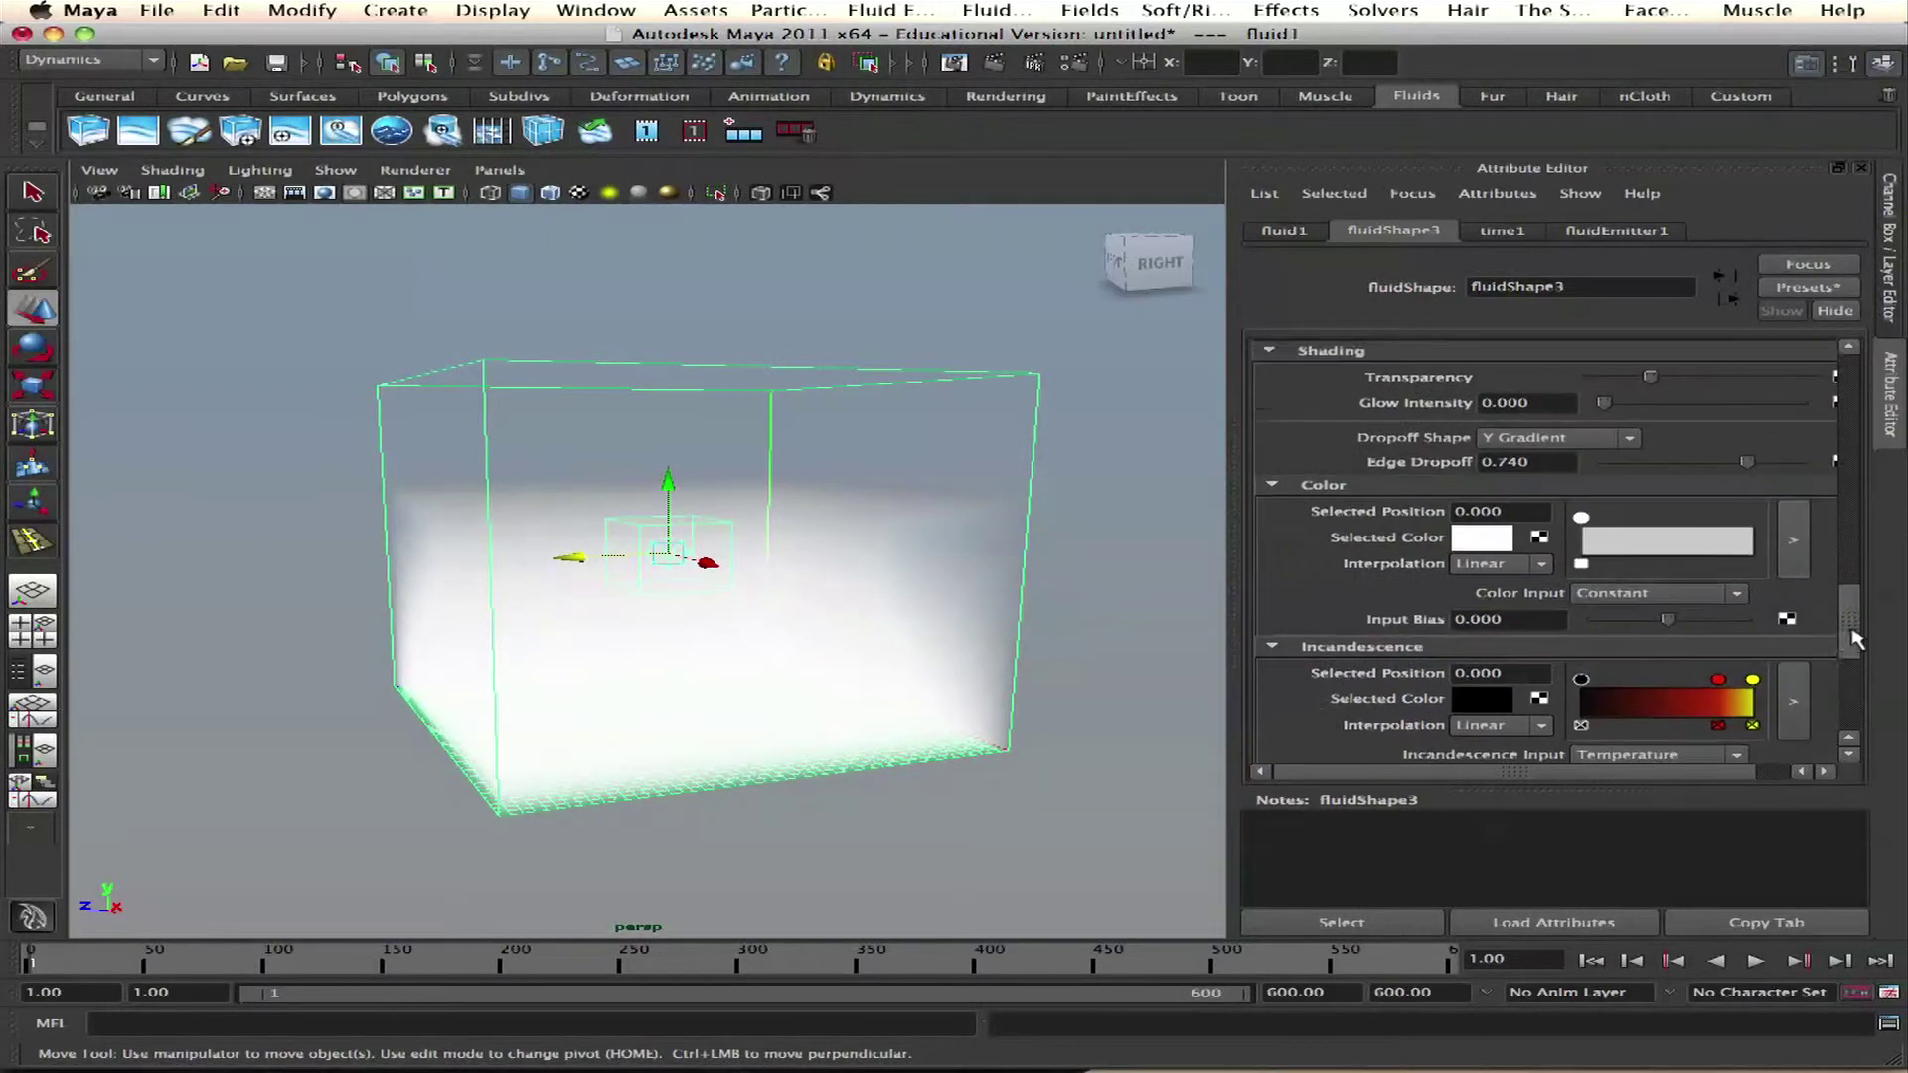
{"action": "left_click", "coordinate": [1795, 549]}
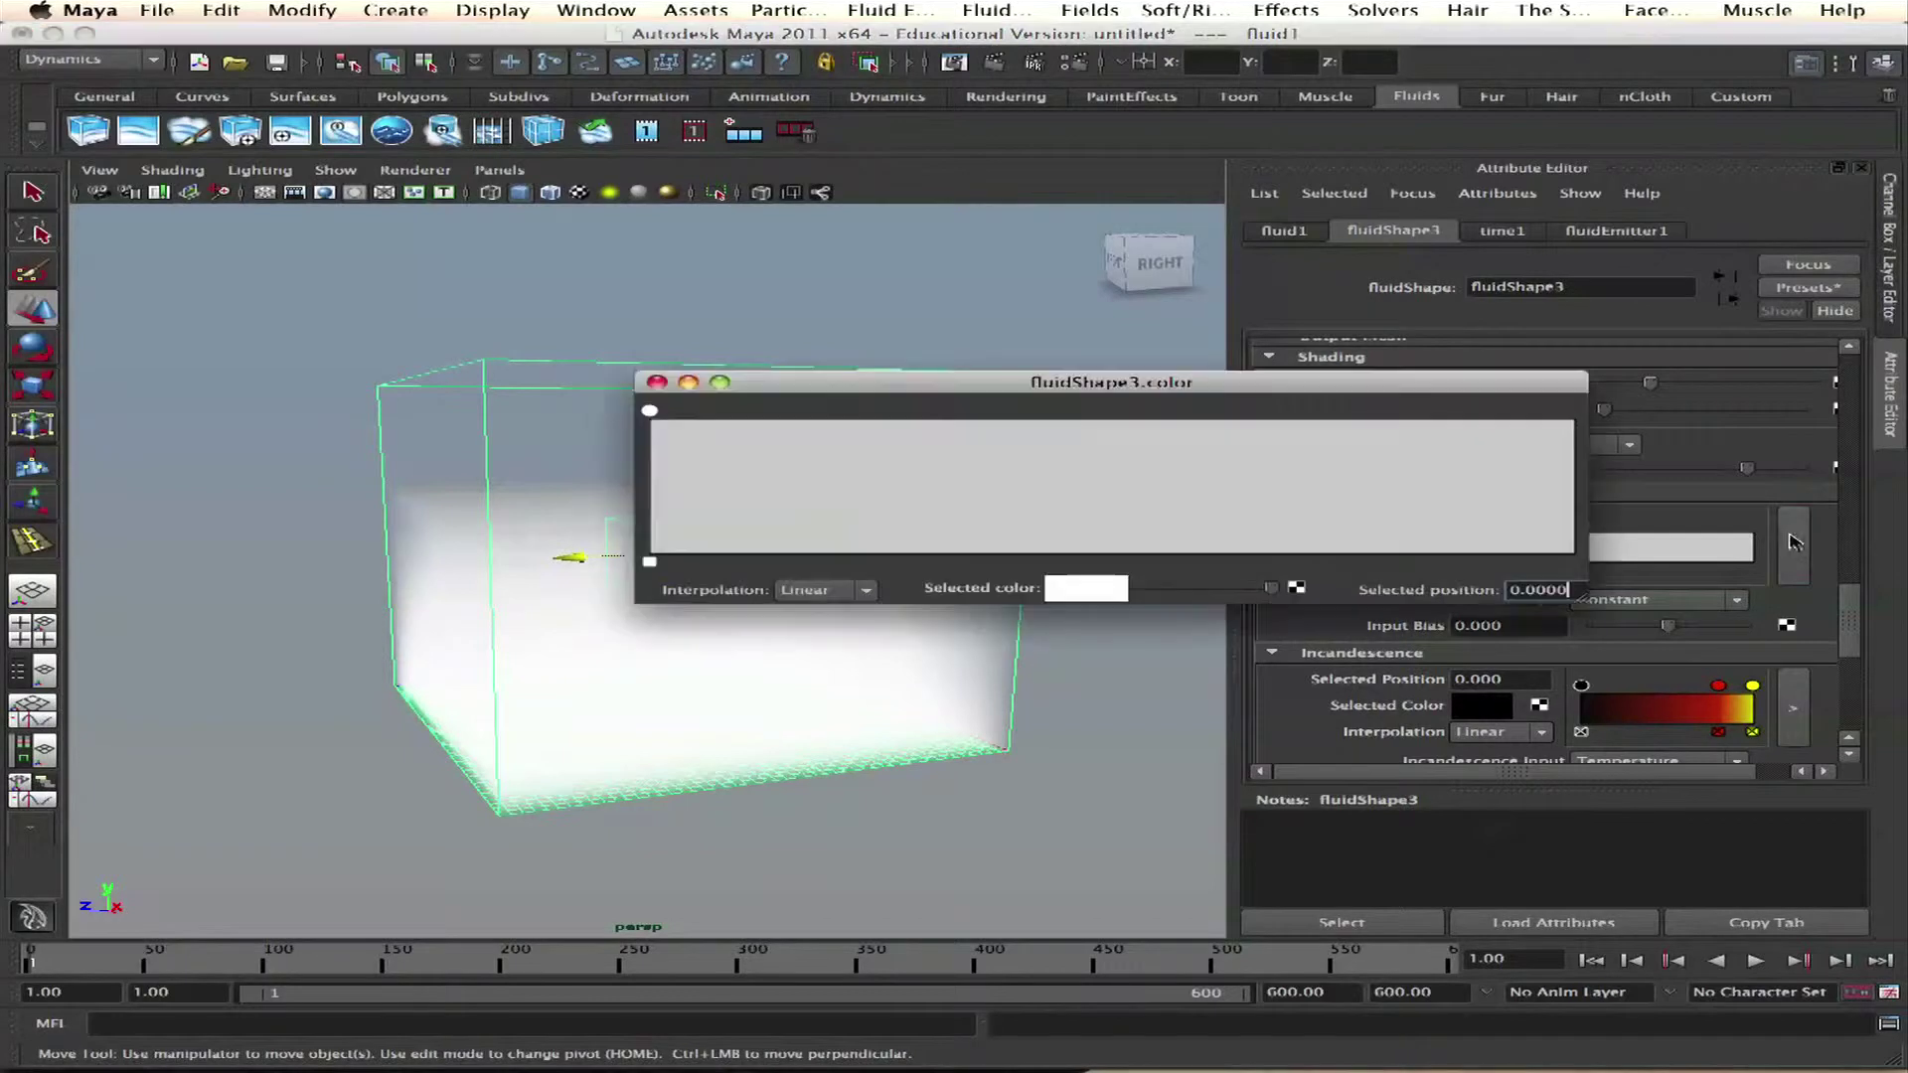
{"action": "left_click", "coordinate": [657, 384]}
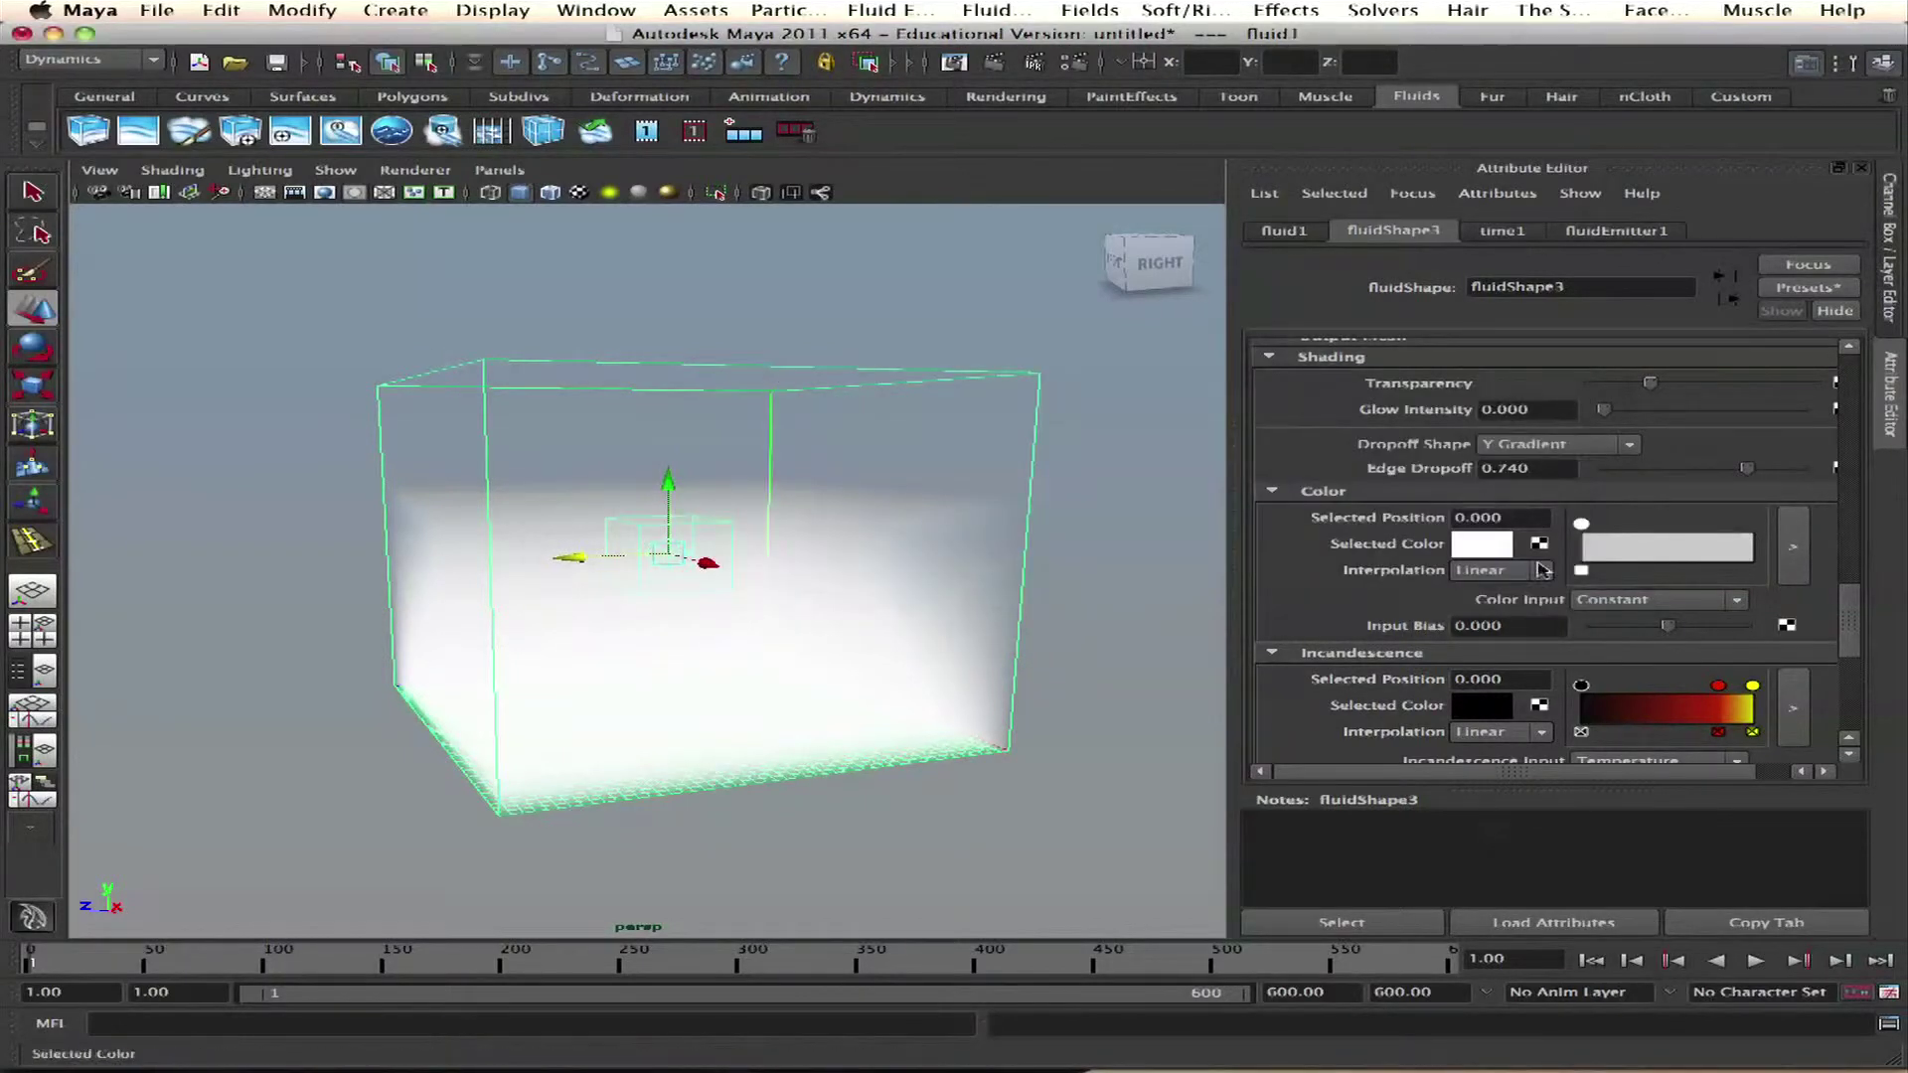
Step: Set the Color Input to Y Gradient and add a second color marker at the end of the ramp
{"action": "left_click", "coordinate": [1621, 600]}
{"action": "left_click", "coordinate": [1611, 650]}
{"action": "left_click", "coordinate": [1752, 546]}
Step: Change the color marker at position 0 of the ramp to dark blue
{"action": "left_click", "coordinate": [1582, 525]}
{"action": "left_click", "coordinate": [1487, 550]}
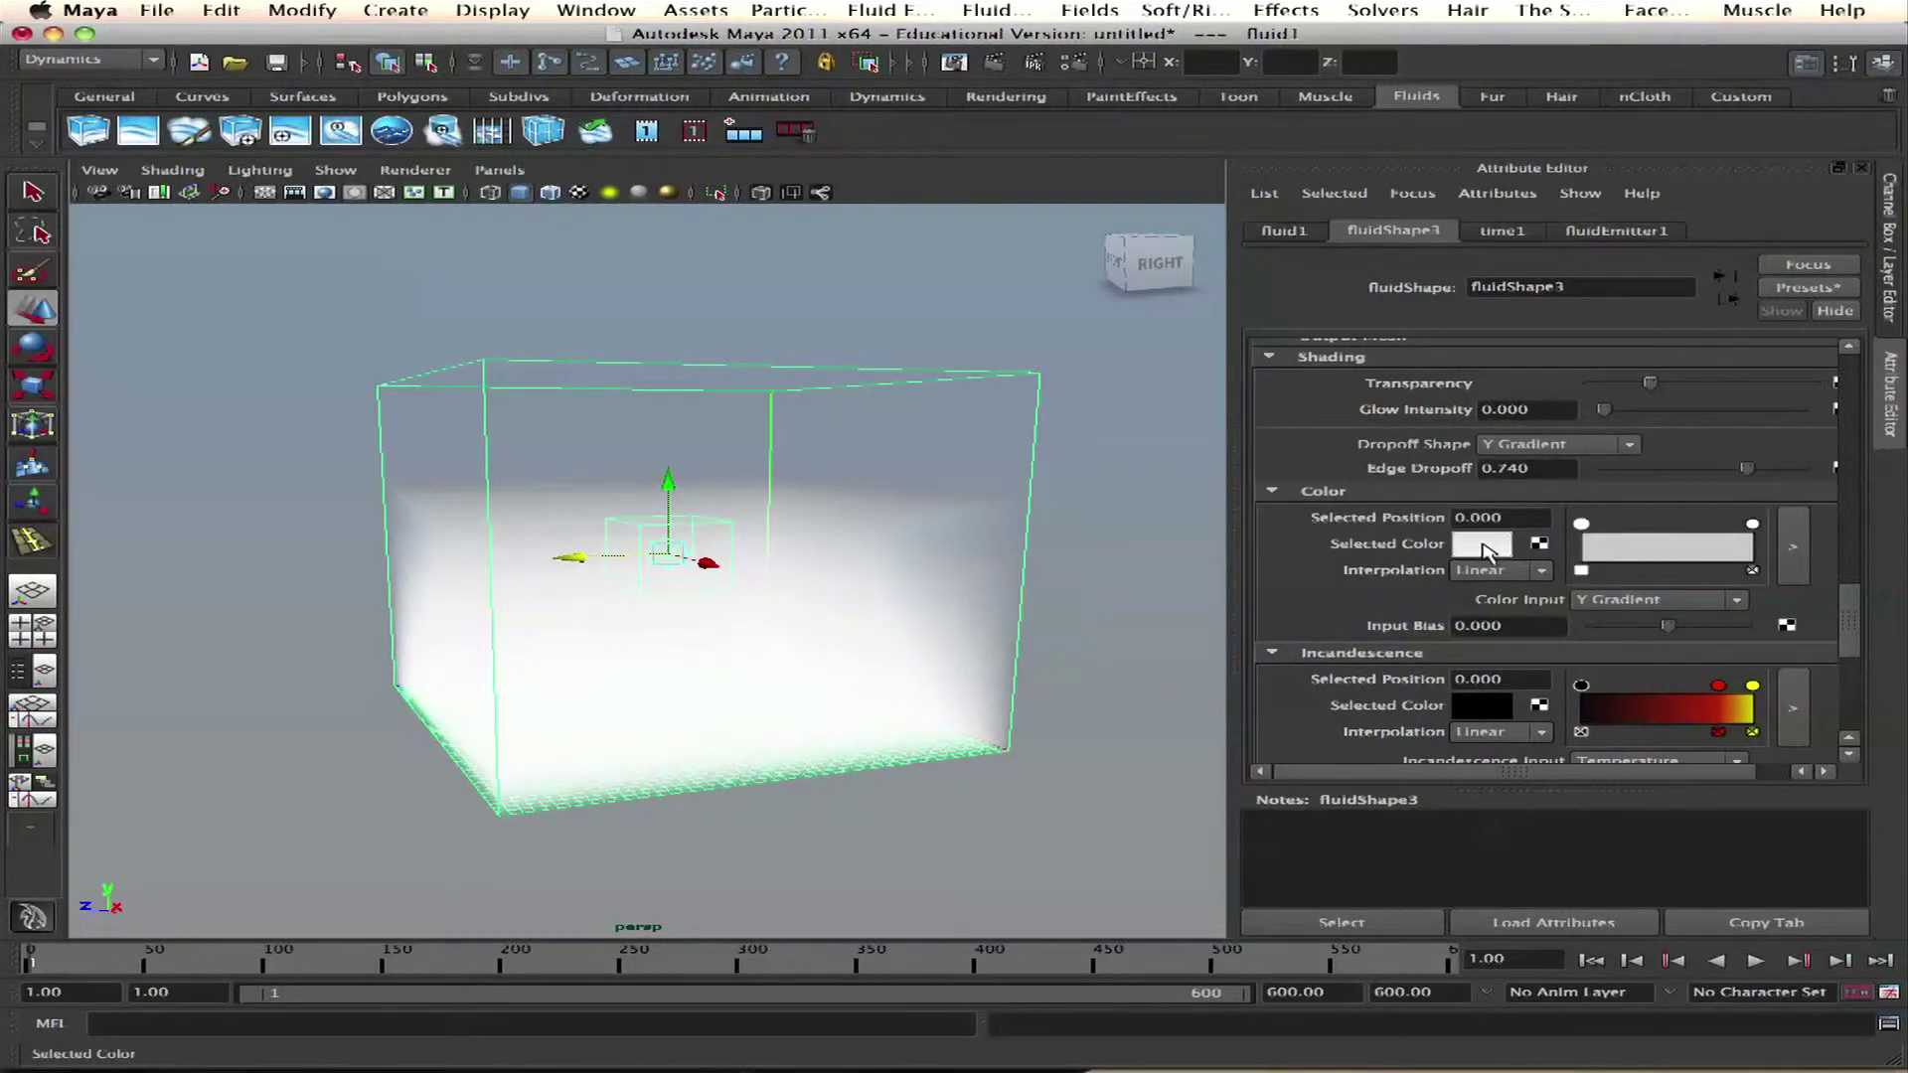
{"action": "left_click", "coordinate": [1642, 572]}
{"action": "left_click_drag", "start_coordinate": [1724, 542], "coordinate": [1732, 532]}
Step: Change the color marker at position 1 of the ramp to a muted brown
{"action": "left_click", "coordinate": [1751, 523]}
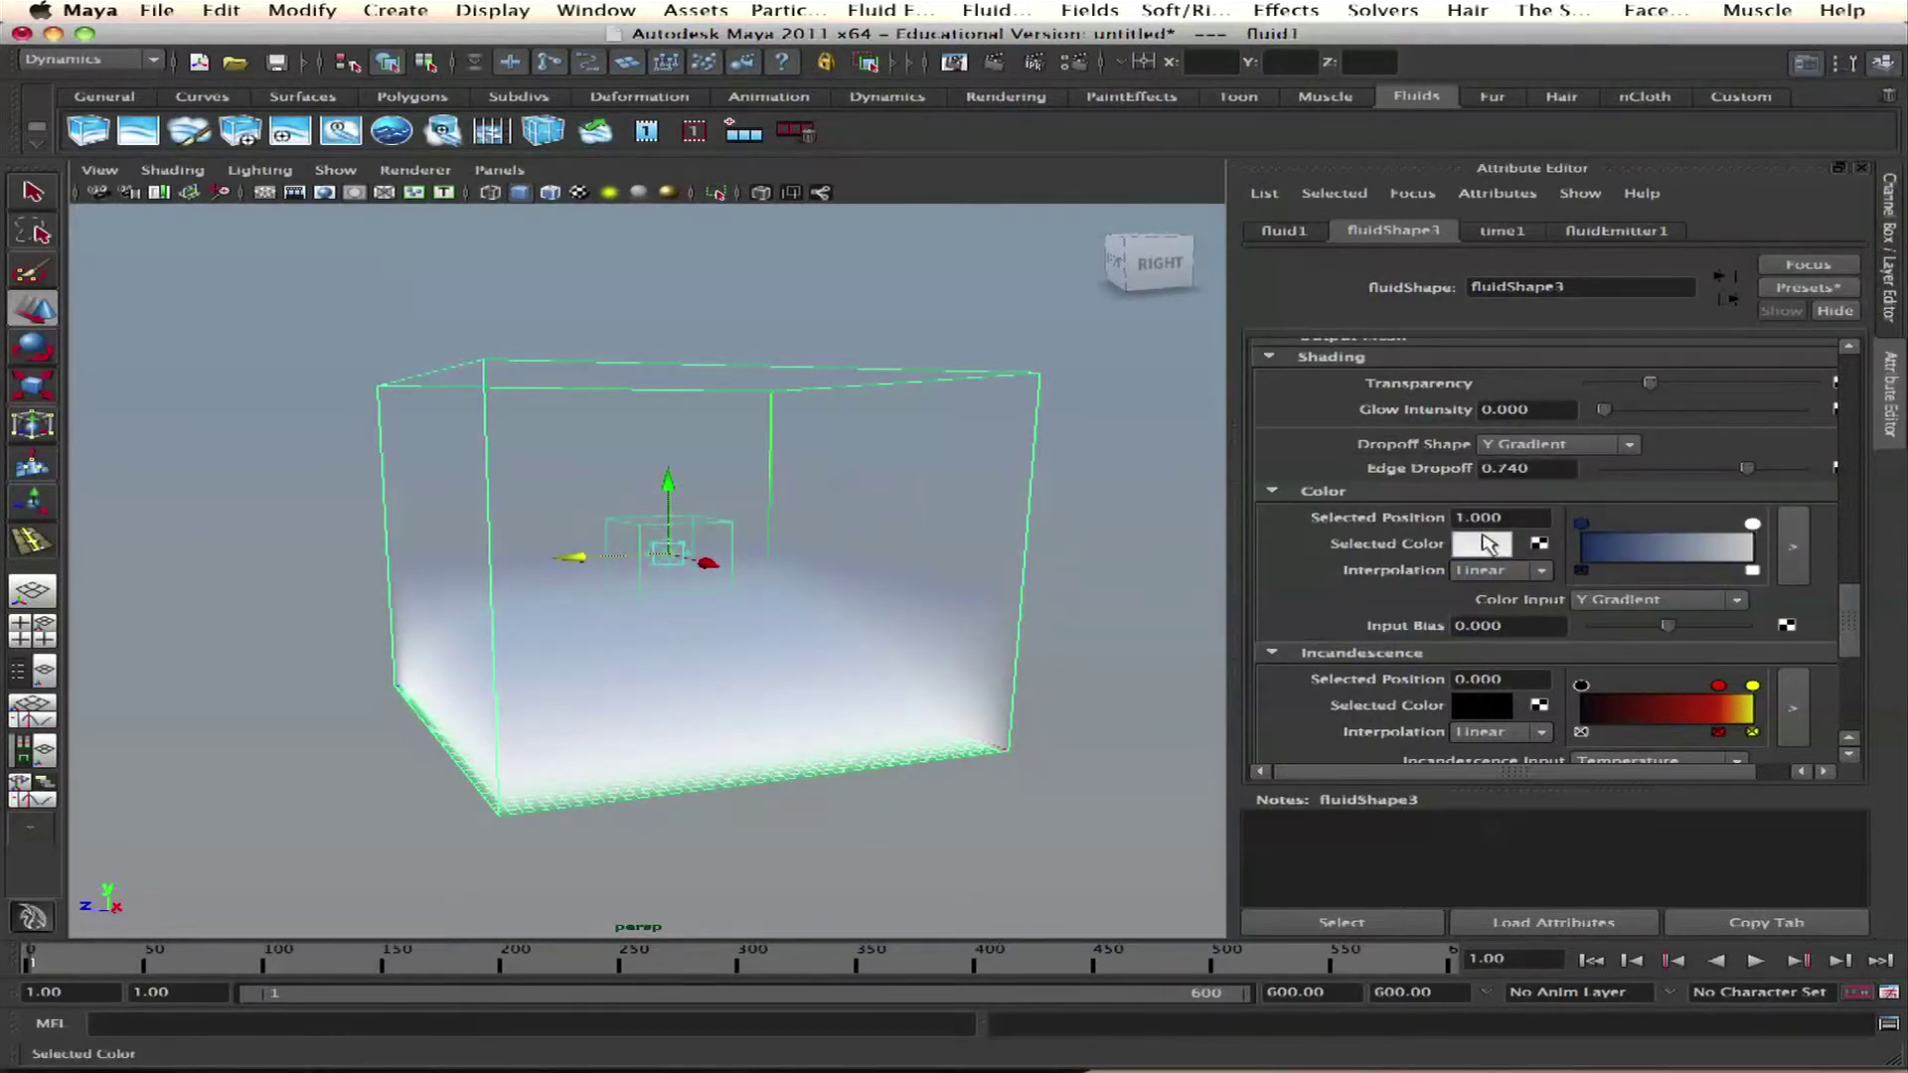
{"action": "left_click", "coordinate": [1485, 545]}
{"action": "left_click", "coordinate": [1755, 493]}
{"action": "left_click_drag", "start_coordinate": [1695, 543], "coordinate": [1684, 535]}
Step: Examine the vertical color gradient inside the container from several angles and check both of its ramp markers
{"action": "left_click_drag", "start_coordinate": [551, 536], "coordinate": [423, 487], "text": "alt"}
{"action": "right_click_drag", "start_coordinate": [516, 556], "coordinate": [831, 651], "text": "alt"}
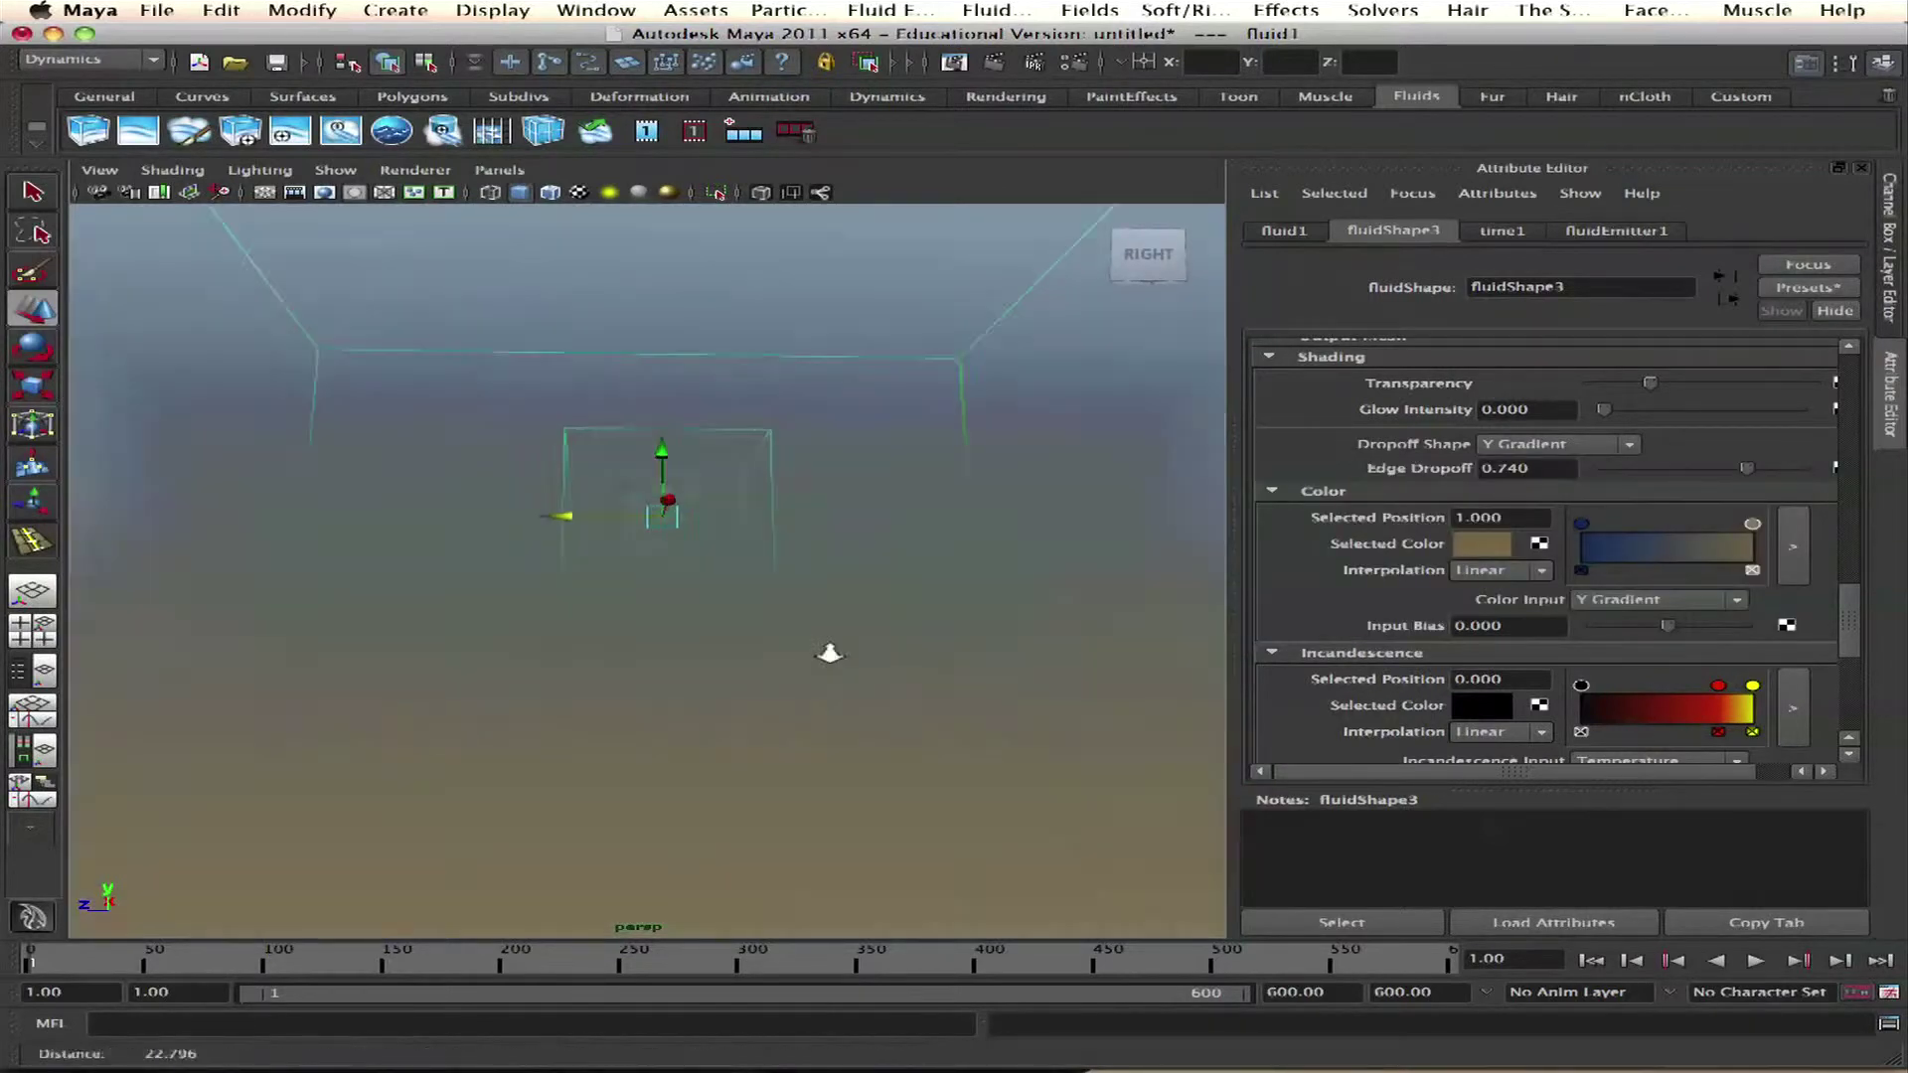
{"action": "left_click_drag", "start_coordinate": [684, 570], "coordinate": [771, 610], "text": "alt"}
{"action": "middle_click_drag", "start_coordinate": [738, 594], "coordinate": [730, 461], "text": "alt"}
{"action": "left_click_drag", "start_coordinate": [698, 480], "coordinate": [656, 516], "text": "alt"}
{"action": "right_click_drag", "start_coordinate": [656, 517], "coordinate": [536, 491], "text": "alt"}
{"action": "left_click_drag", "start_coordinate": [536, 490], "coordinate": [586, 462], "text": "alt"}
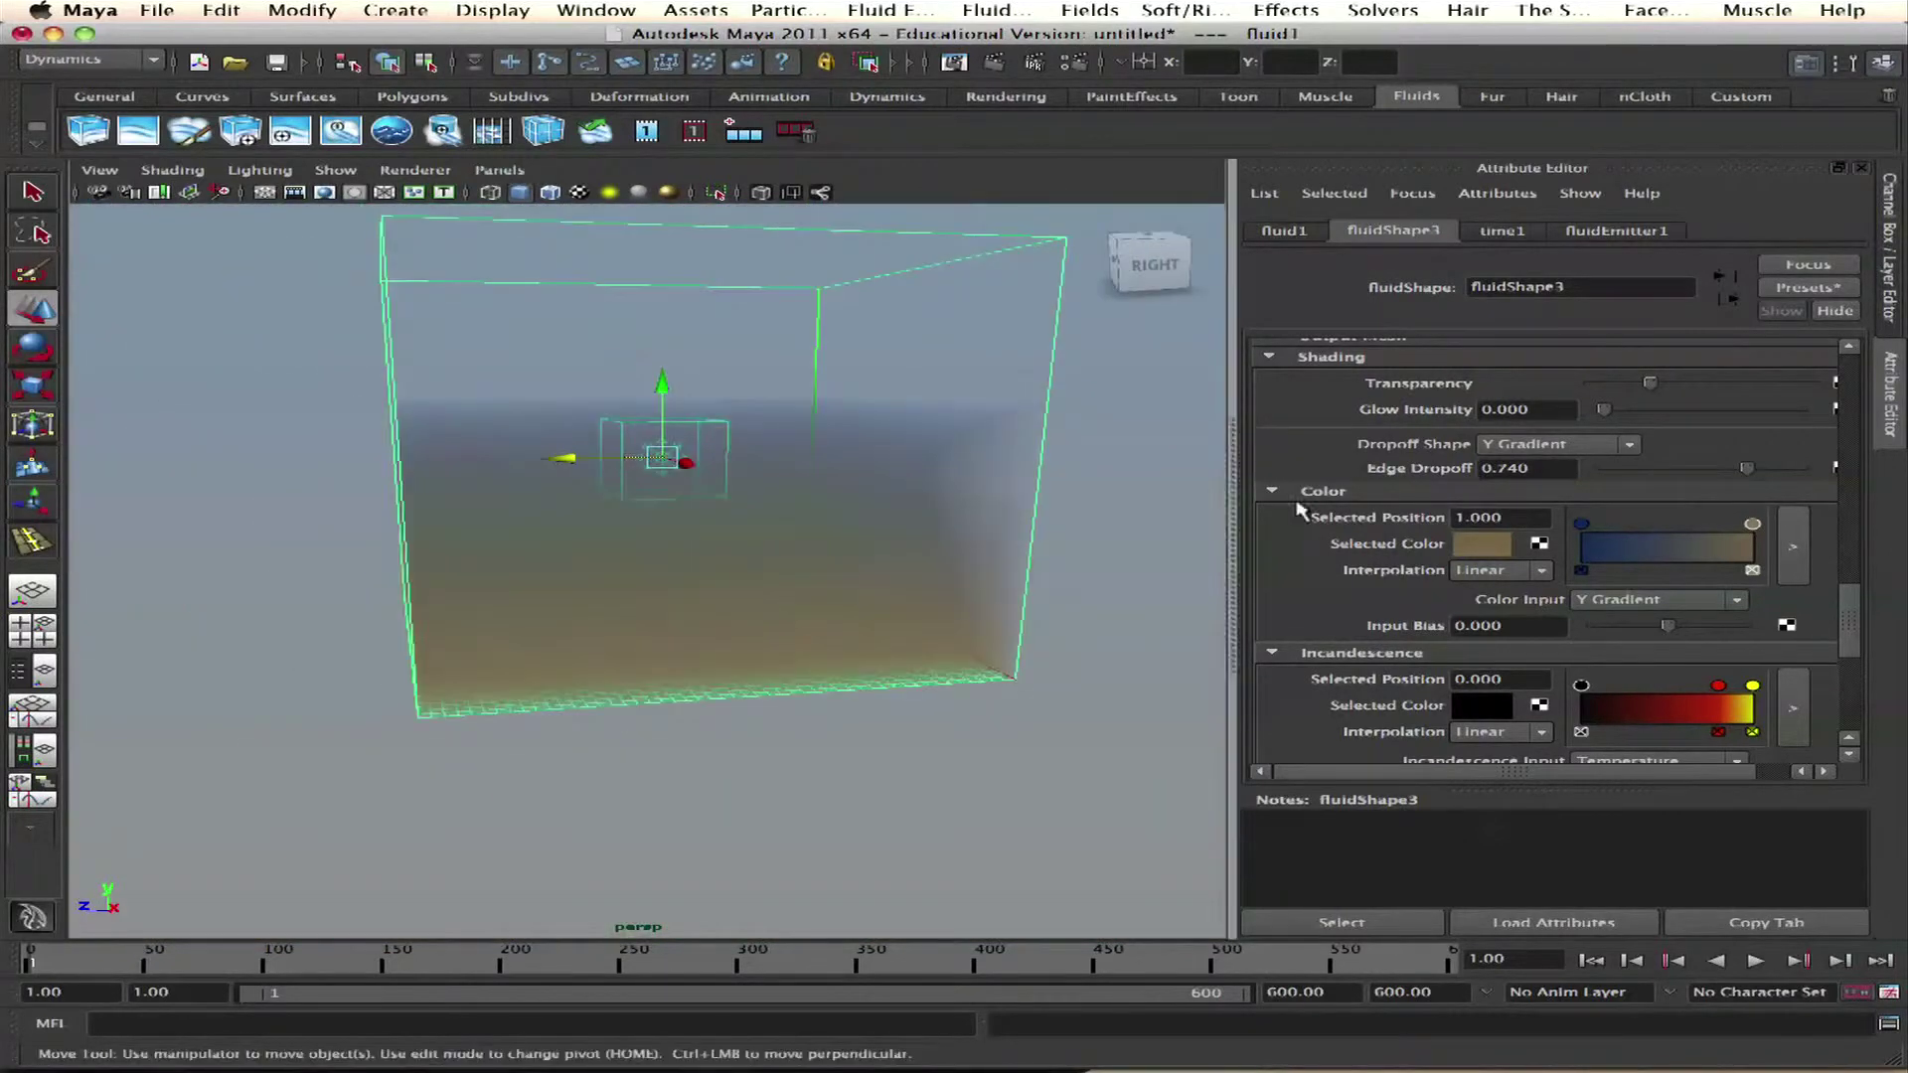
{"action": "mouse_move", "coordinate": [1753, 524]}
{"action": "left_mouse_down"}
{"action": "mouse_move", "coordinate": [1697, 526]}
{"action": "mouse_move", "coordinate": [1752, 524]}
{"action": "left_mouse_up"}
{"action": "left_click", "coordinate": [1581, 524]}
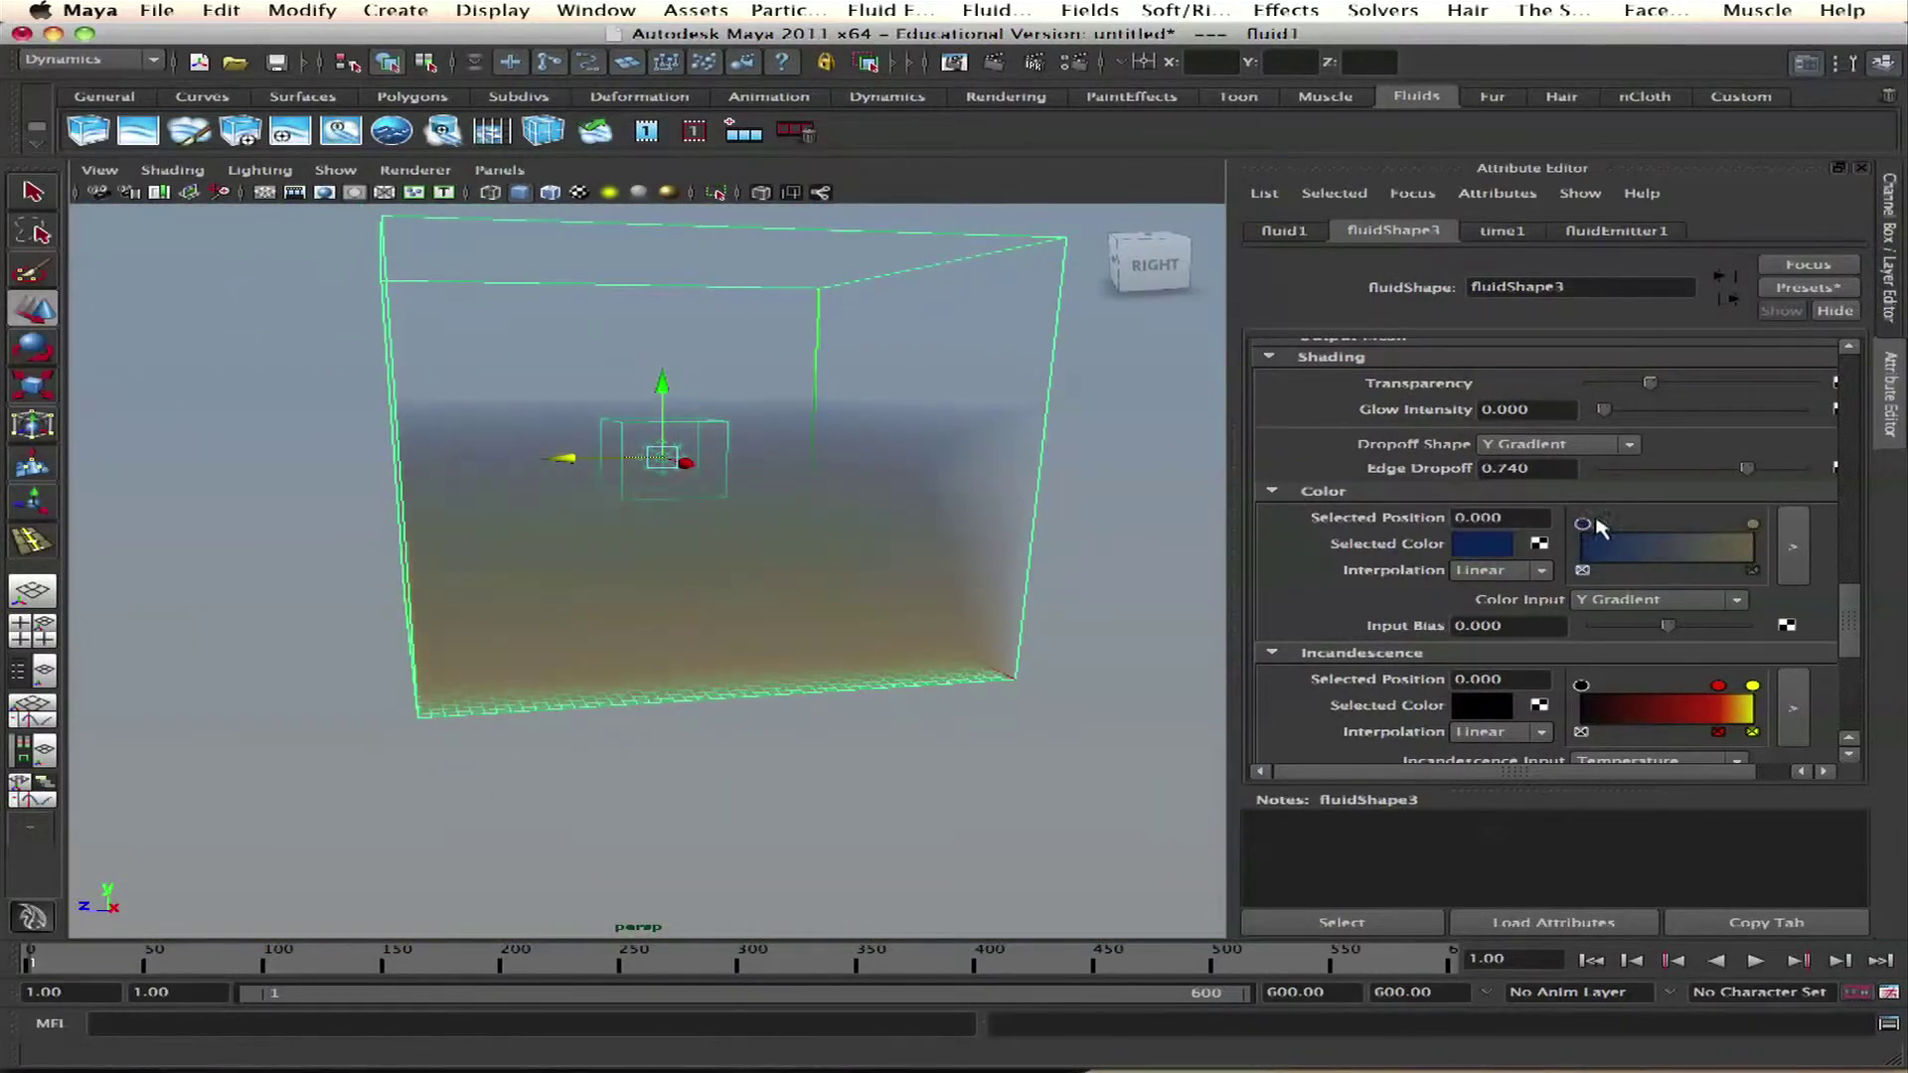
Step: Set the fluid container's Density Gradient to Y Gradient
{"action": "left_click_drag", "start_coordinate": [1853, 617], "coordinate": [1826, 355]}
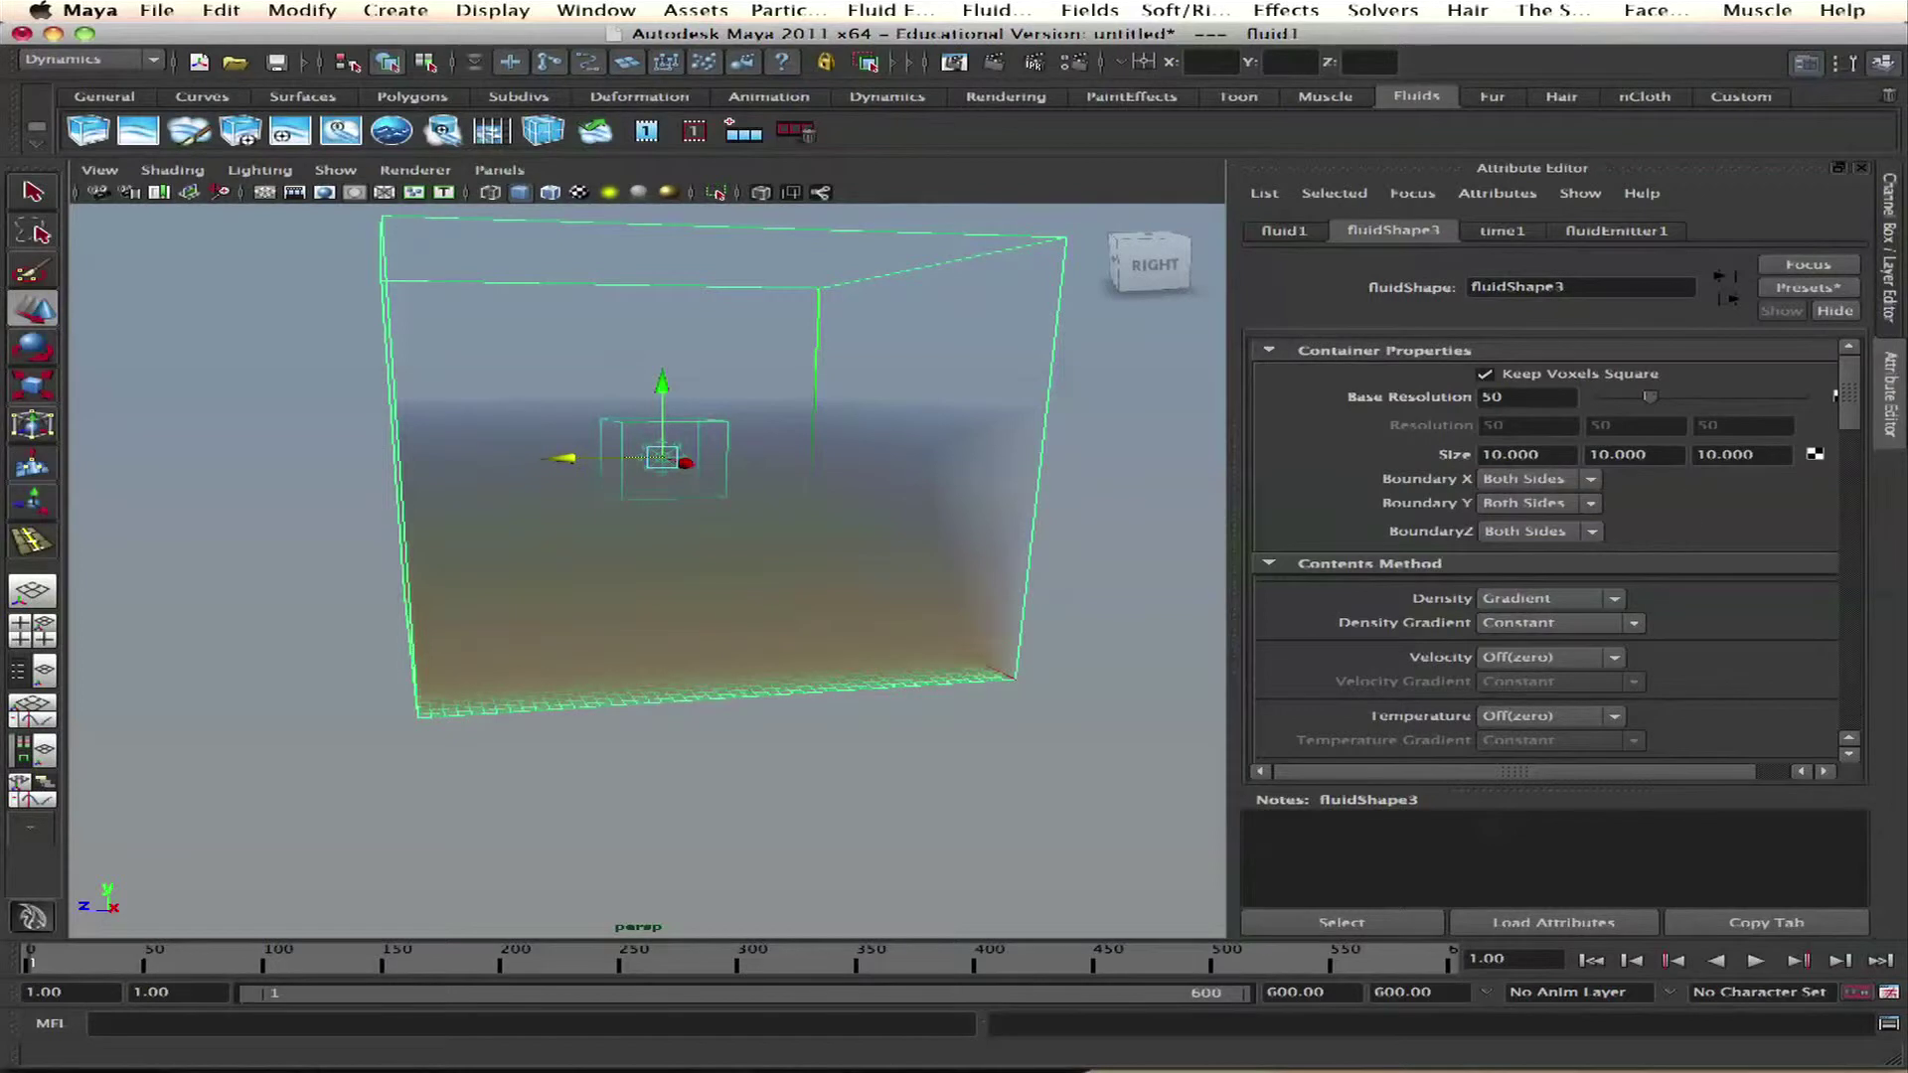
{"action": "scroll", "coordinate": [1689, 437], "scroll_direction": "down", "scroll_amount": 3}
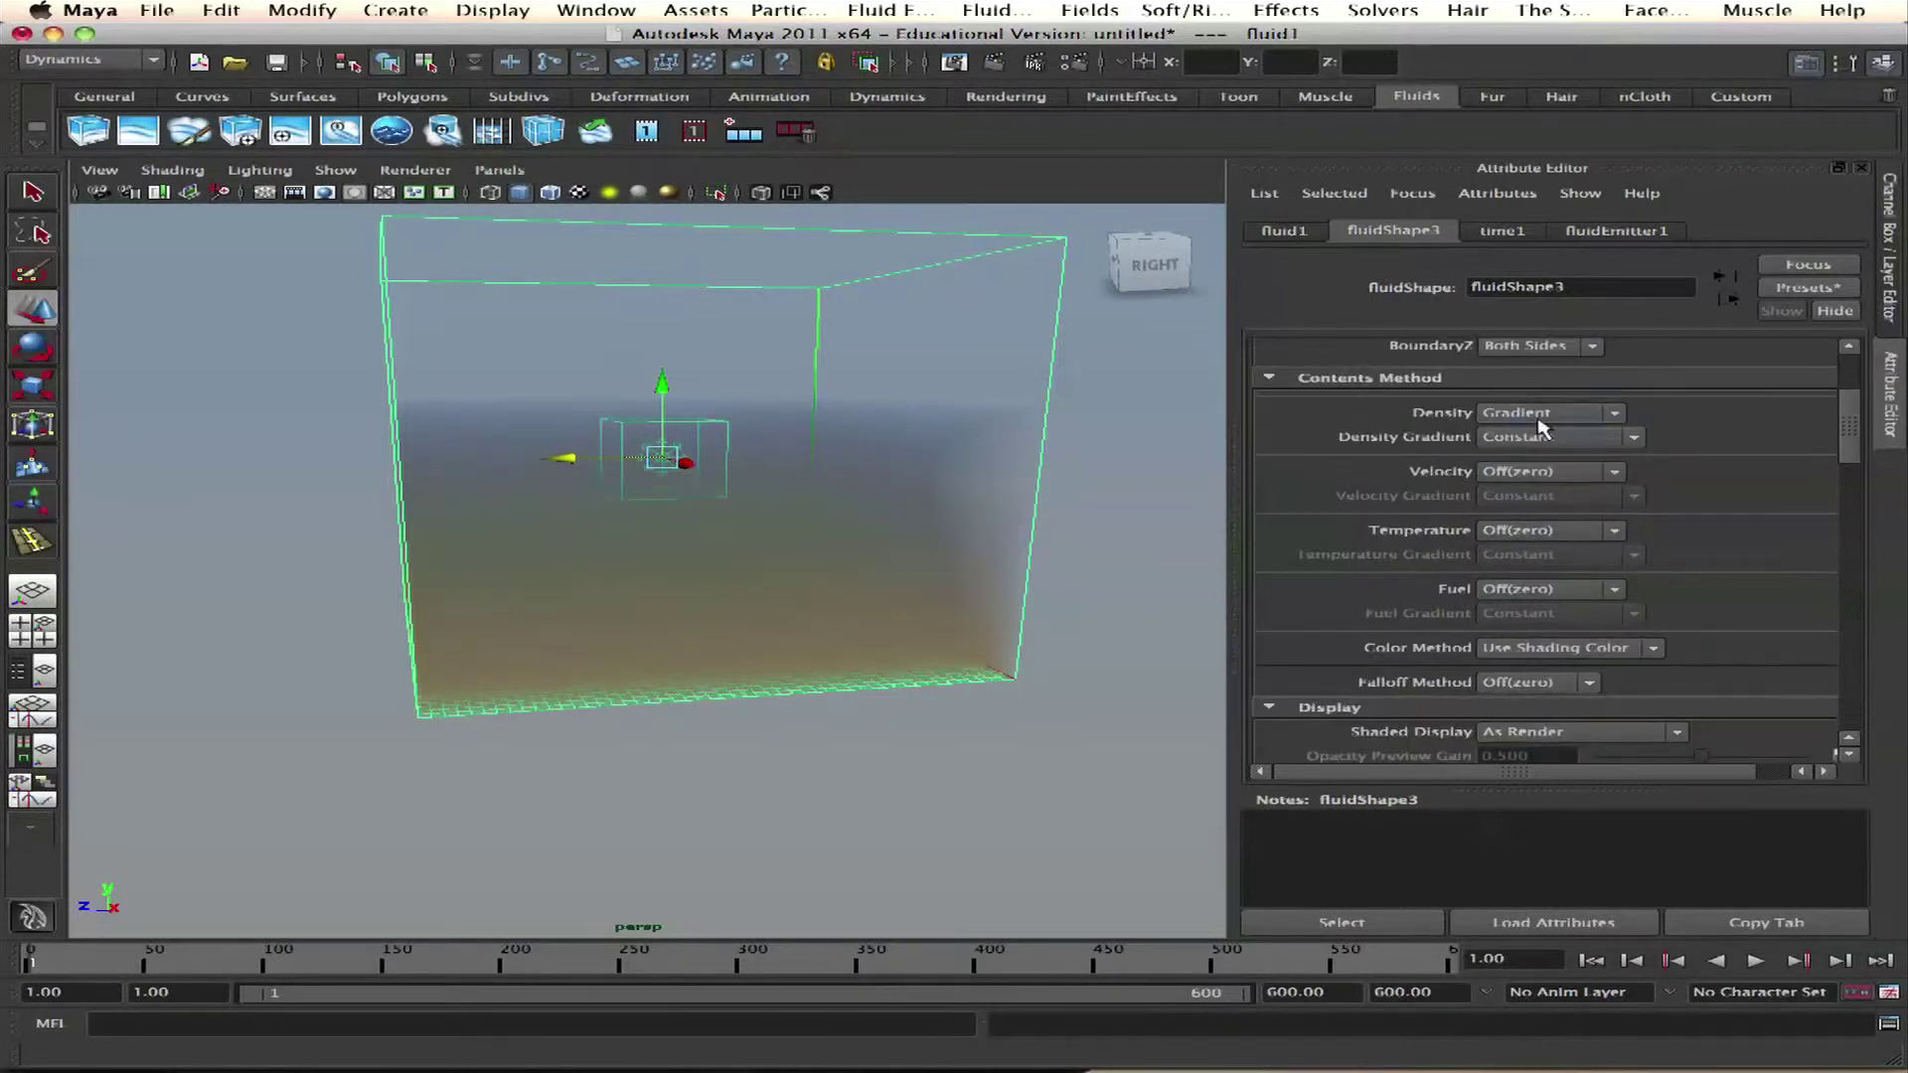
{"action": "left_click", "coordinate": [1493, 439]}
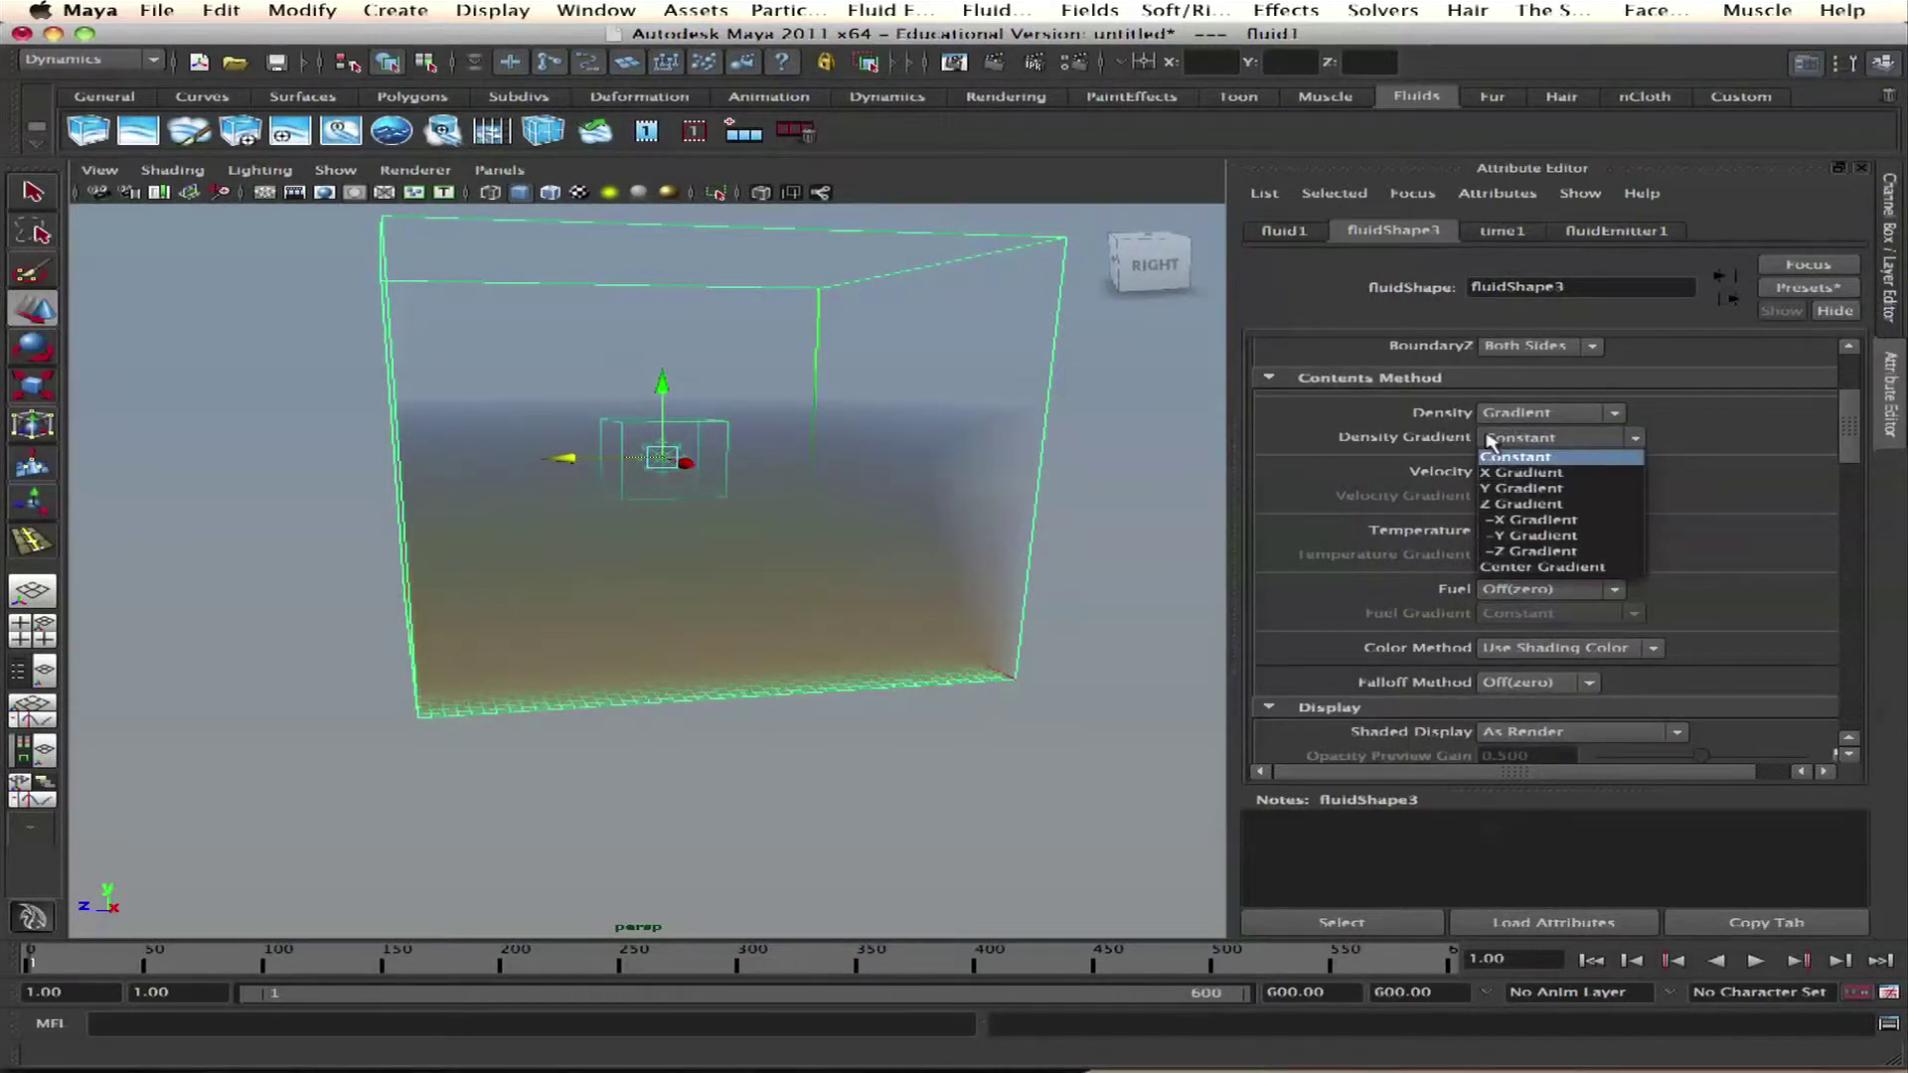
{"action": "left_click", "coordinate": [1520, 488]}
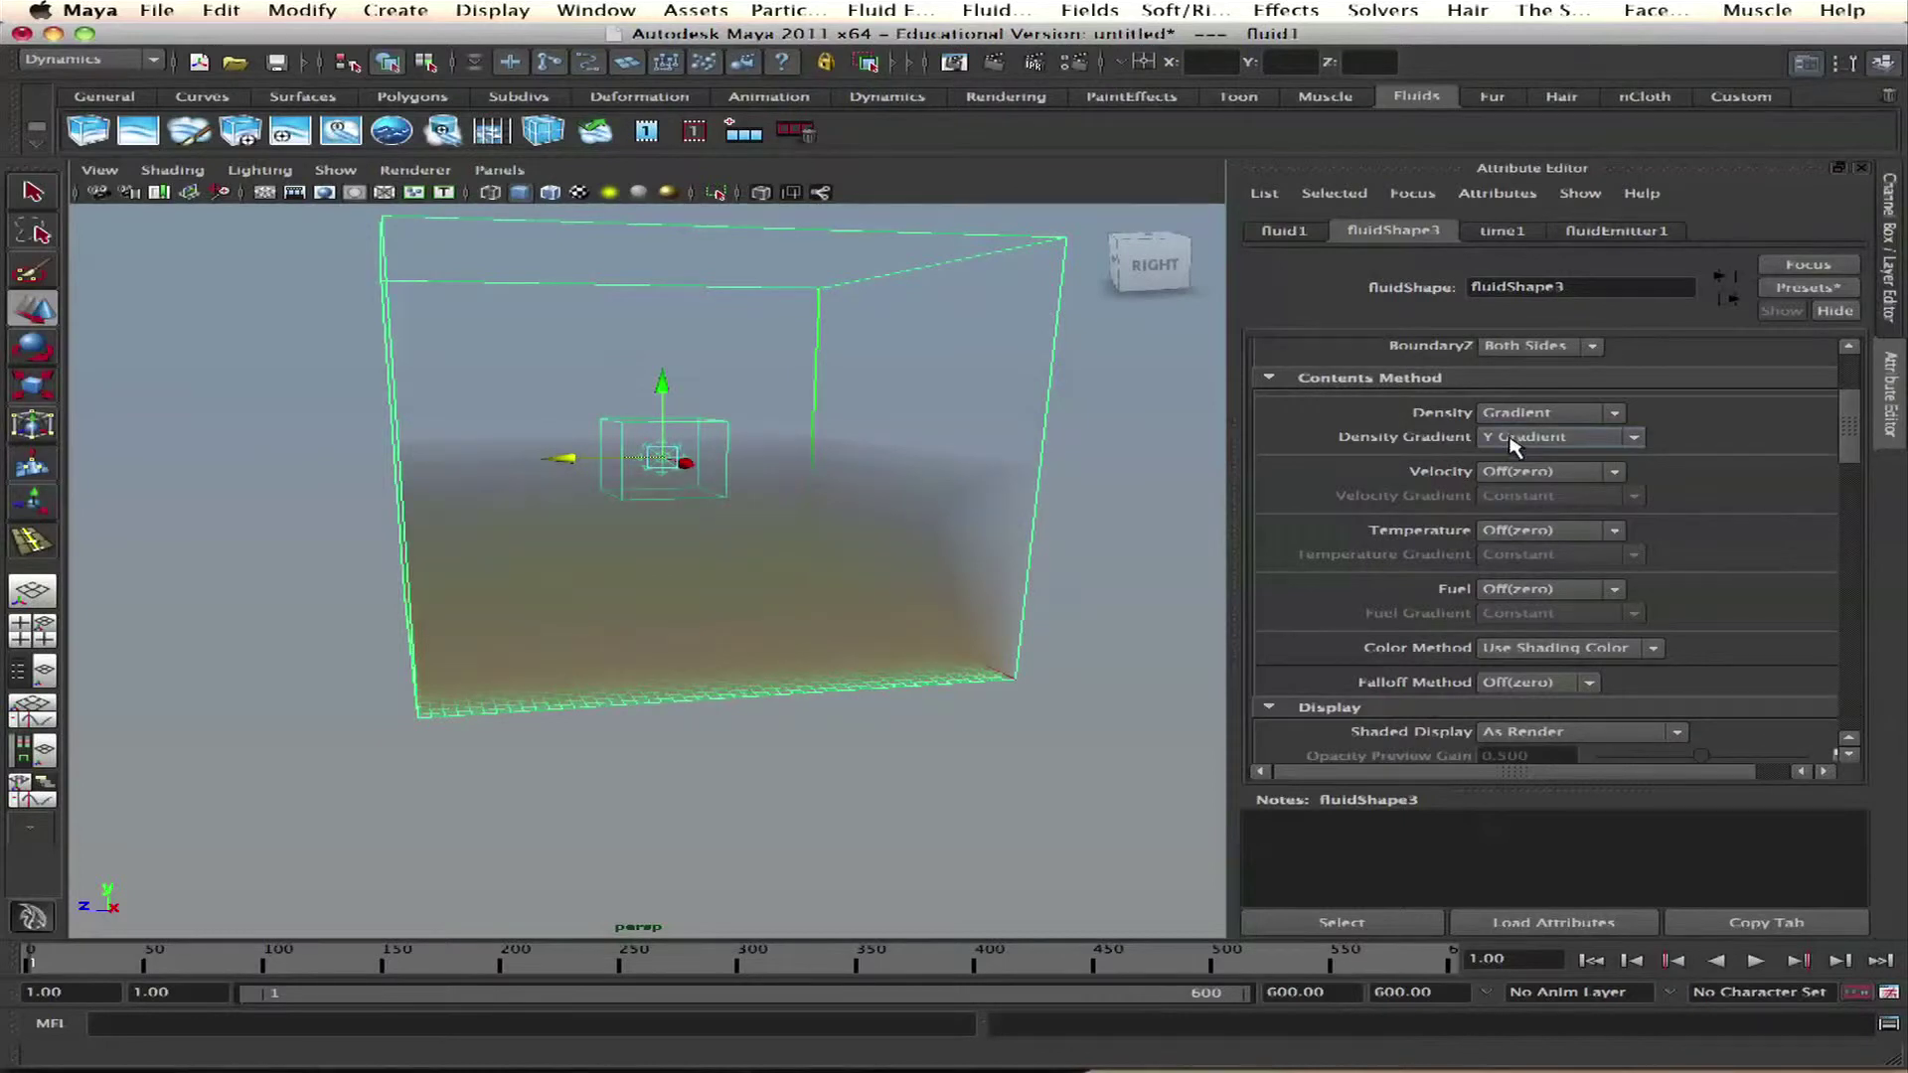
Step: Return the Density Gradient in the contents settings to Constant
{"action": "left_click", "coordinate": [1512, 446]}
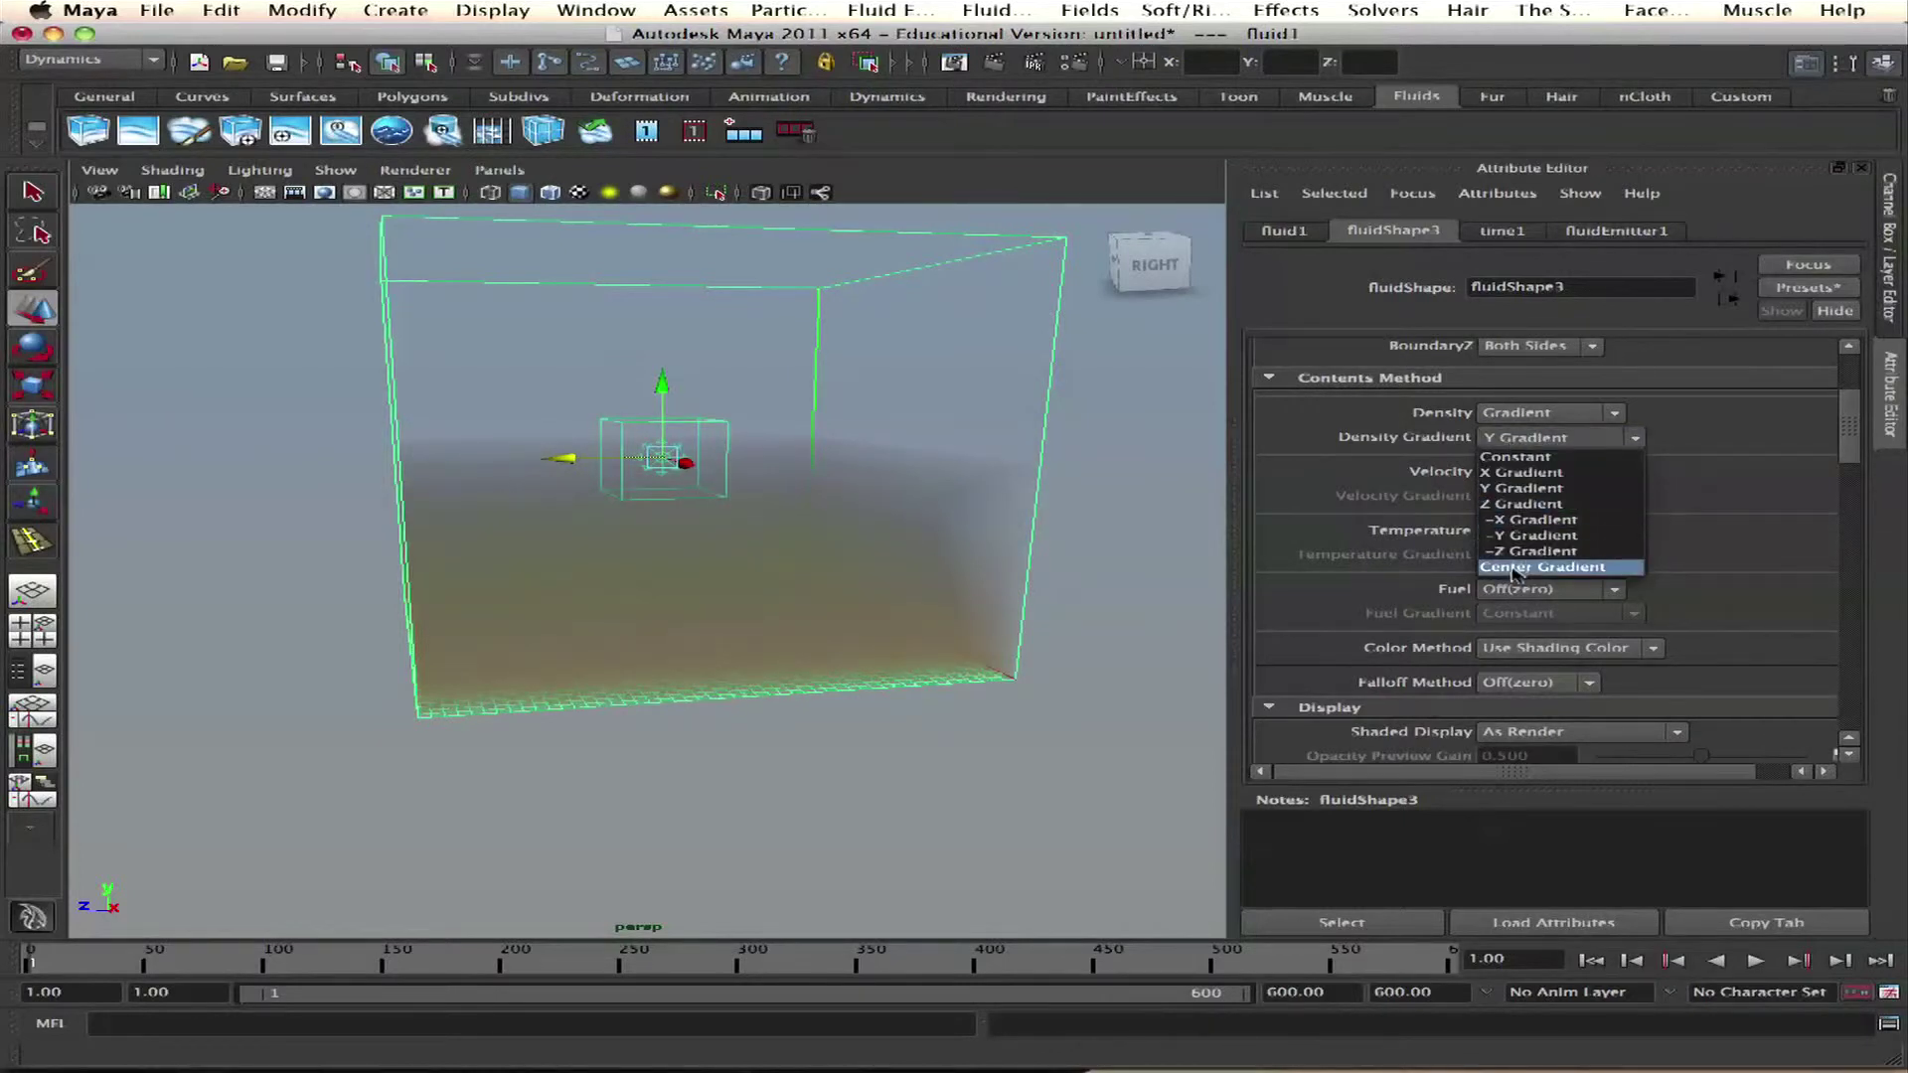
{"action": "left_click", "coordinate": [1527, 440]}
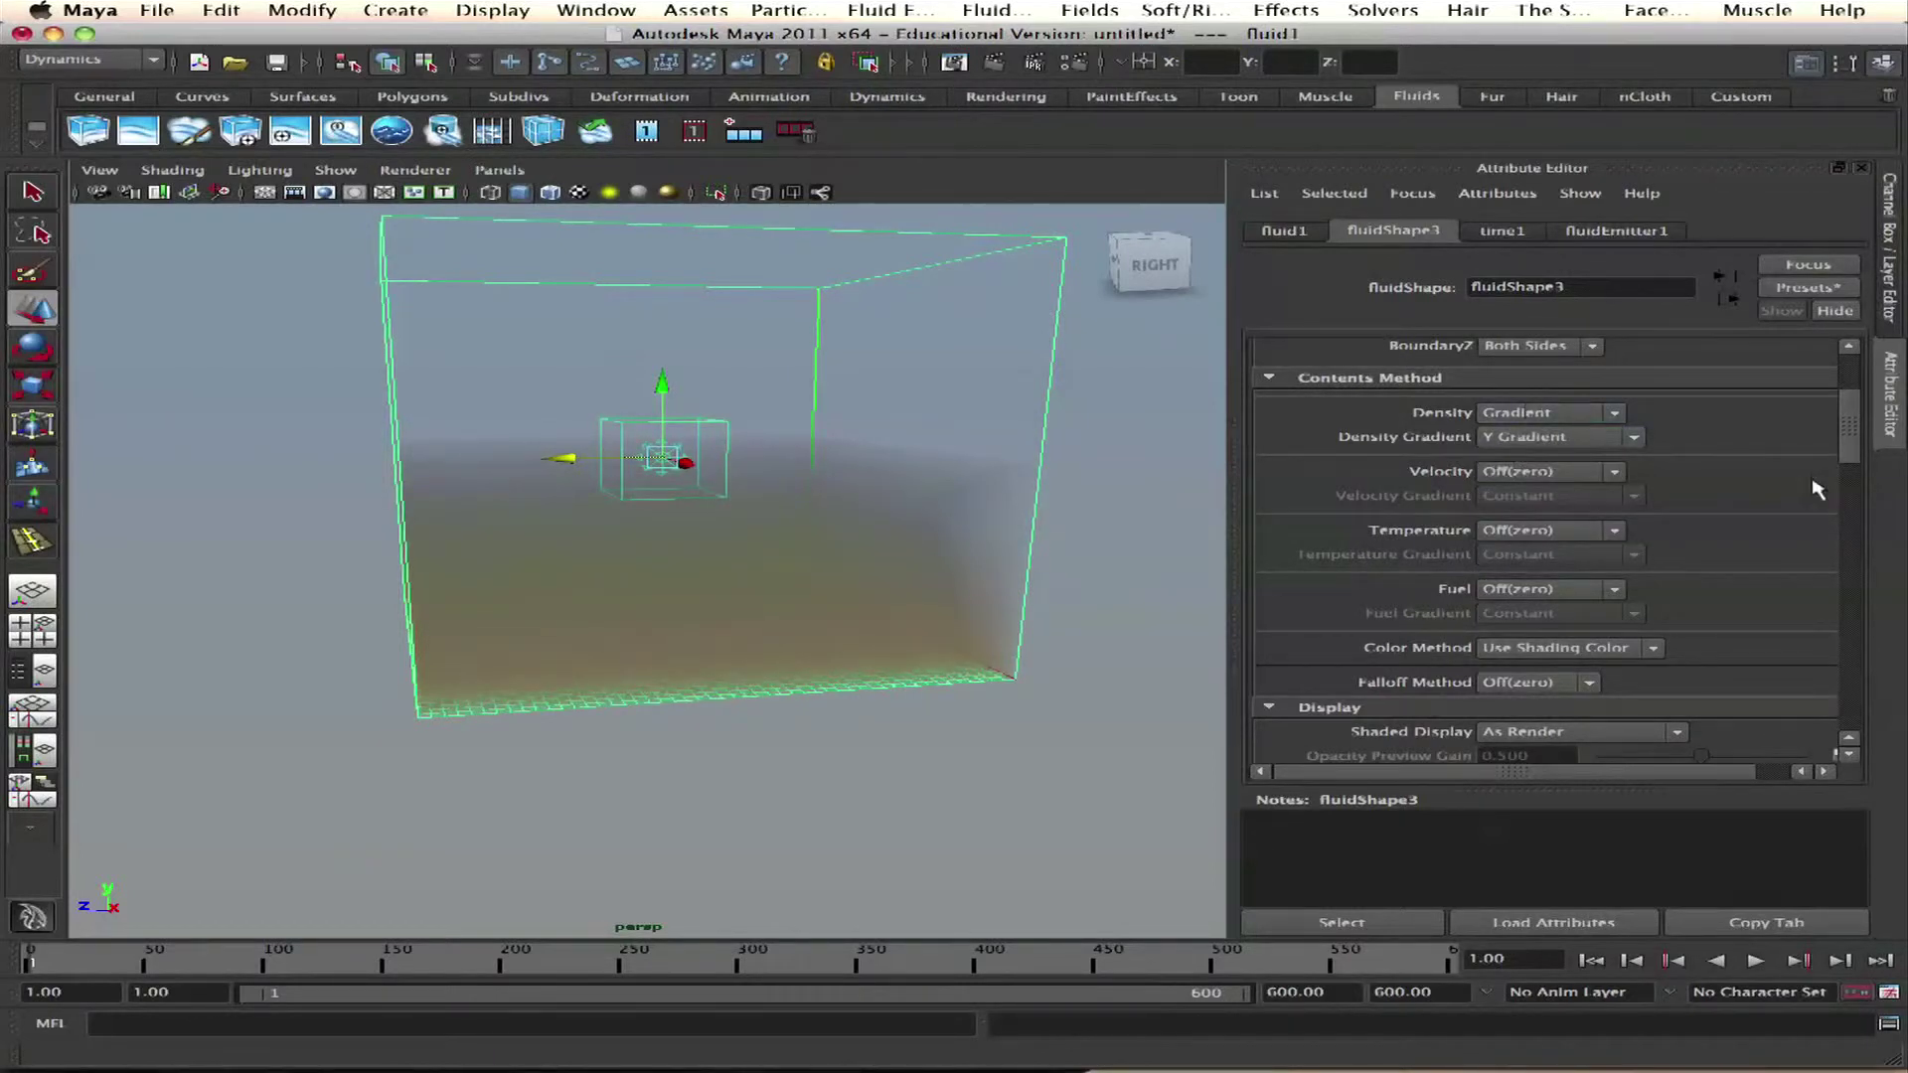
{"action": "scroll", "coordinate": [1848, 414], "scroll_direction": "up", "scroll_amount": 3}
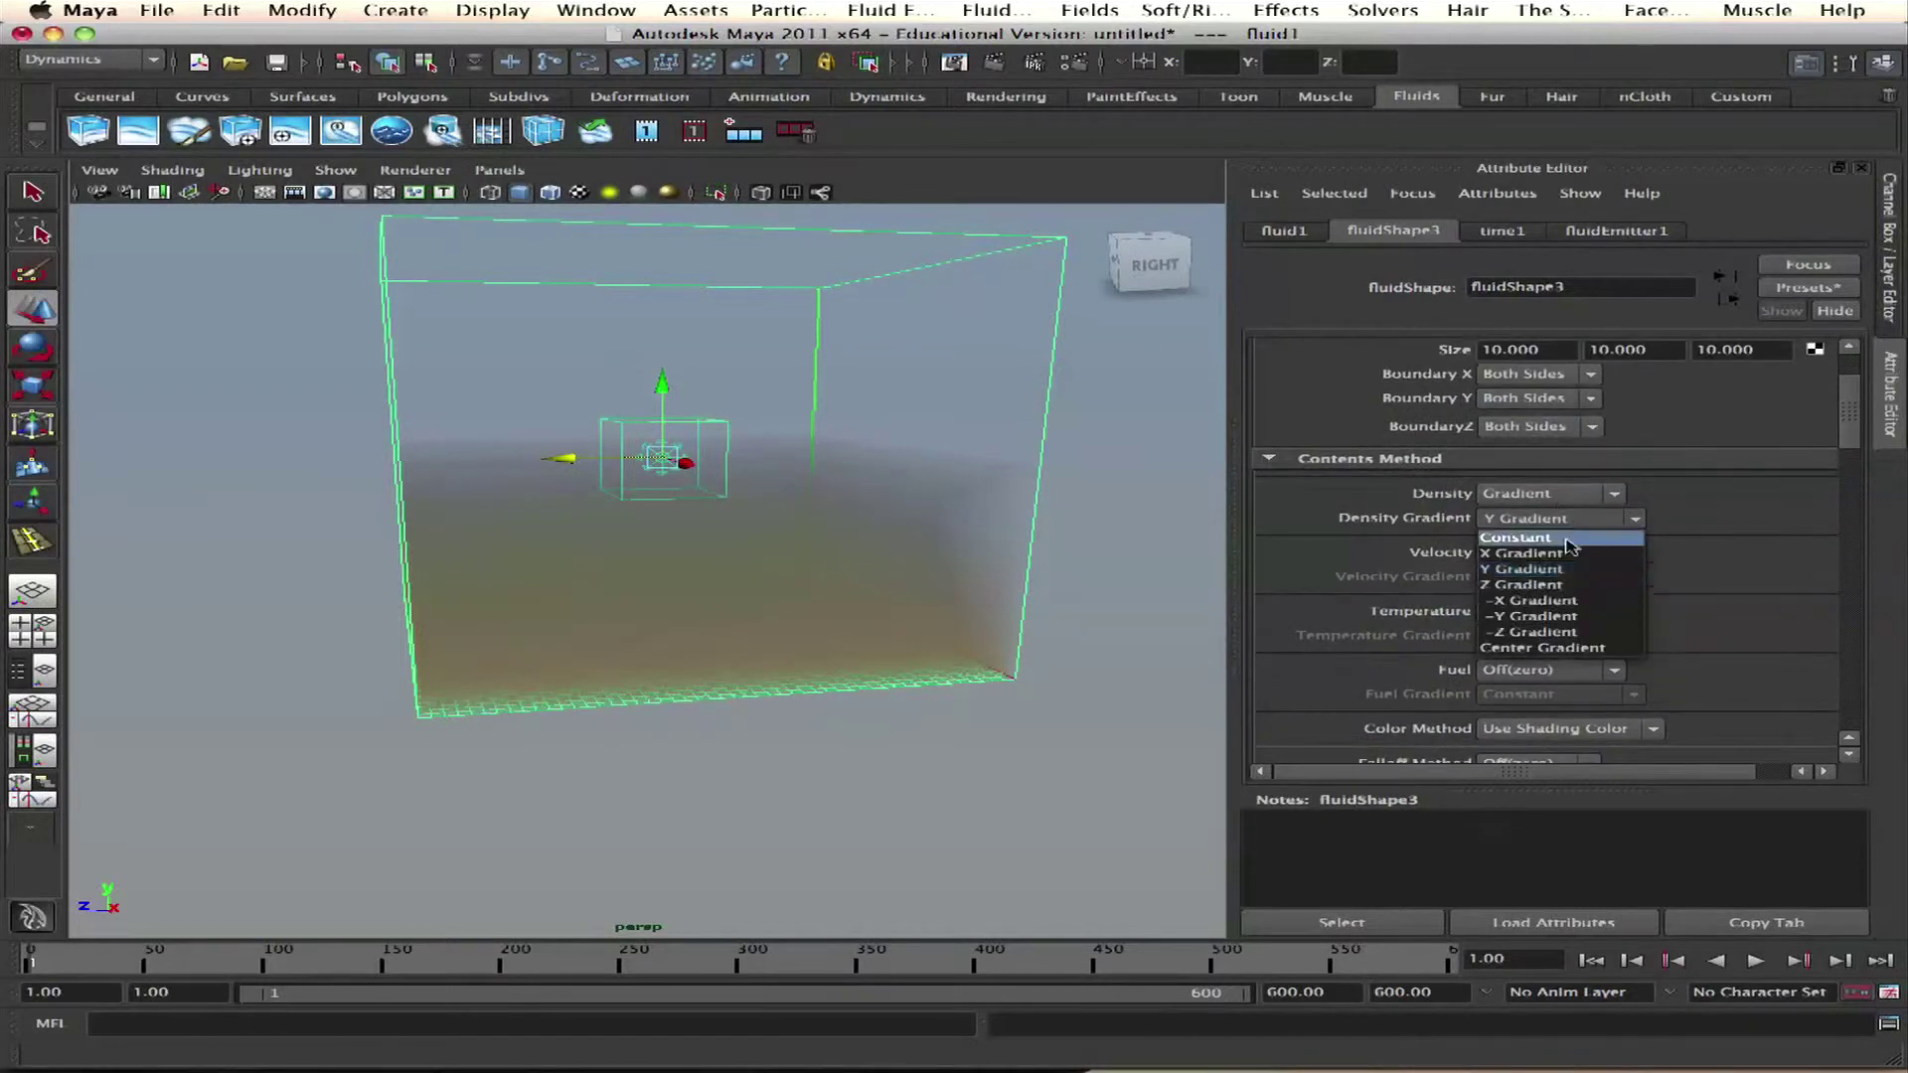
{"action": "left_click", "coordinate": [1565, 541]}
{"action": "left_click", "coordinate": [1556, 495]}
{"action": "left_click", "coordinate": [1773, 436]}
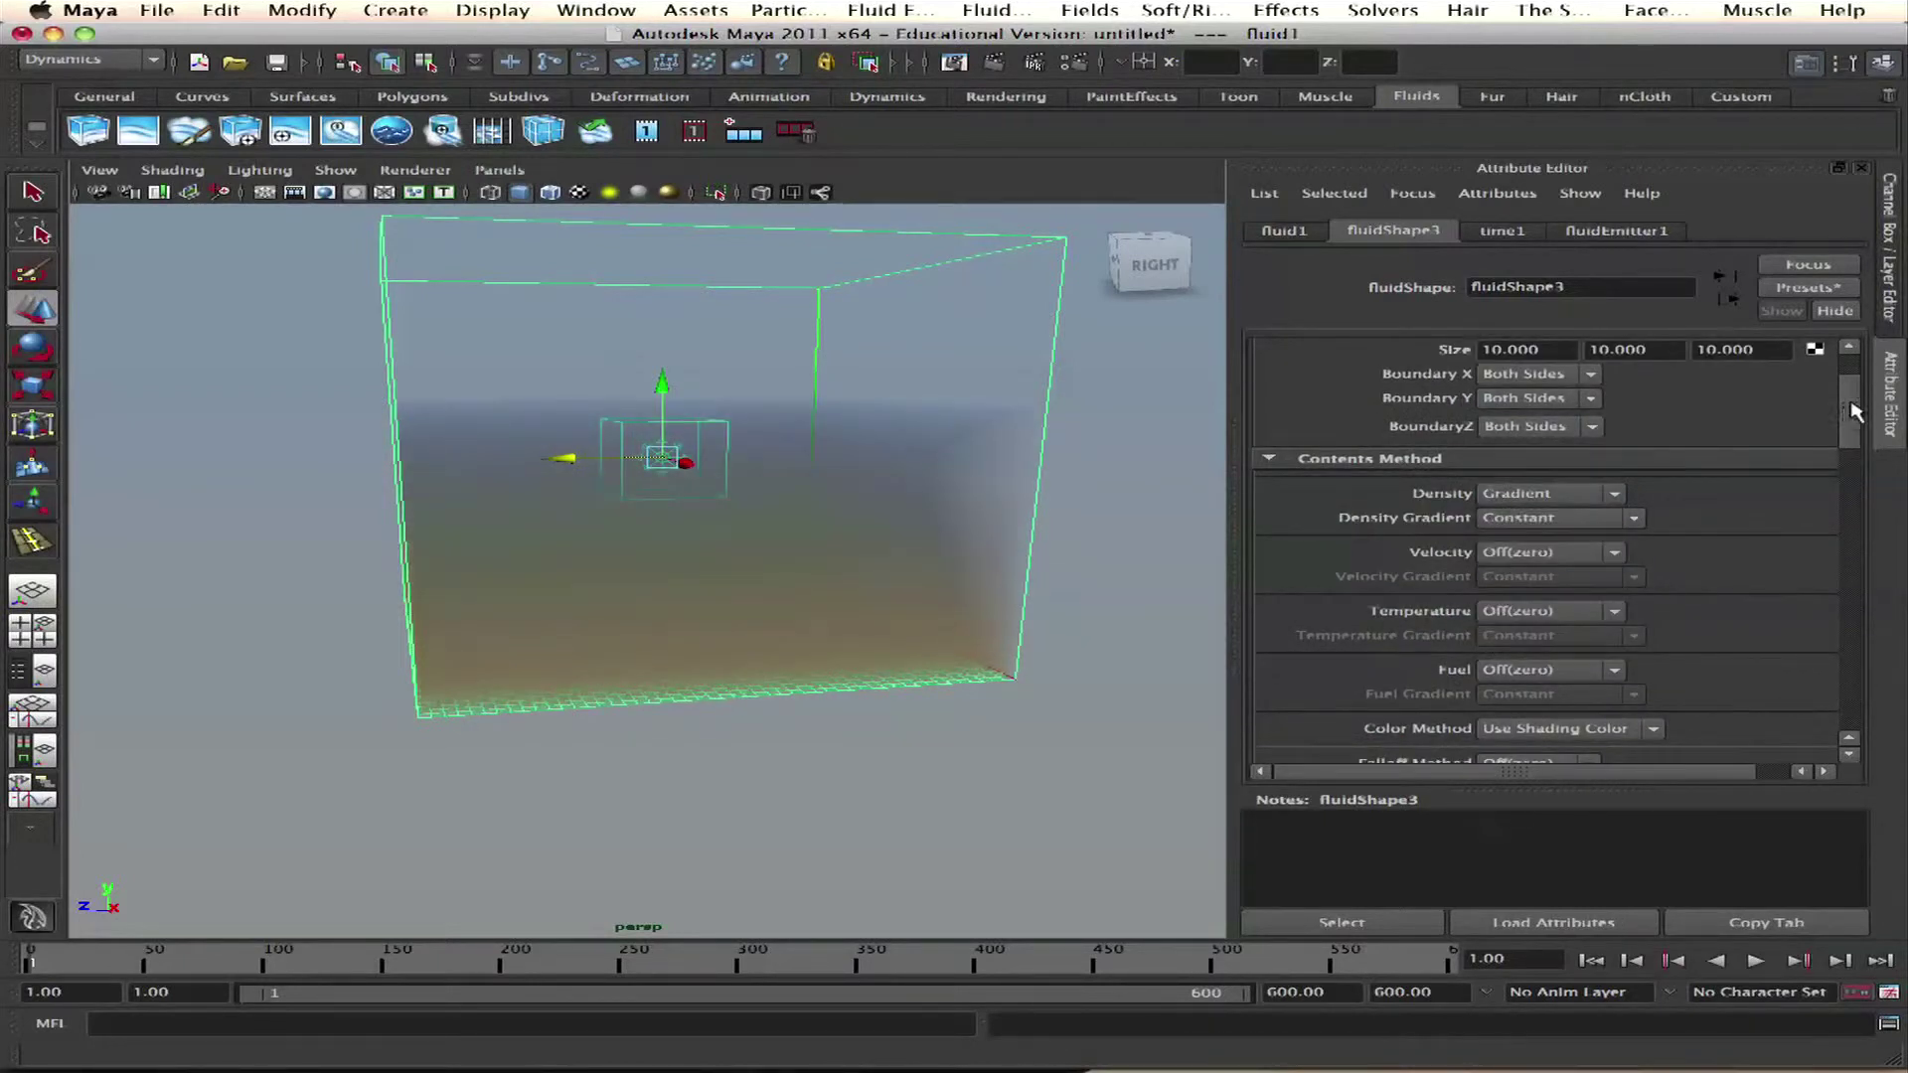
Step: Try lowering the end marker of the opacity ramp, at position 1, to a value of 0.46
{"action": "left_click_drag", "start_coordinate": [1850, 411], "coordinate": [1846, 680]}
{"action": "left_click_drag", "start_coordinate": [1751, 534], "coordinate": [1761, 568]}
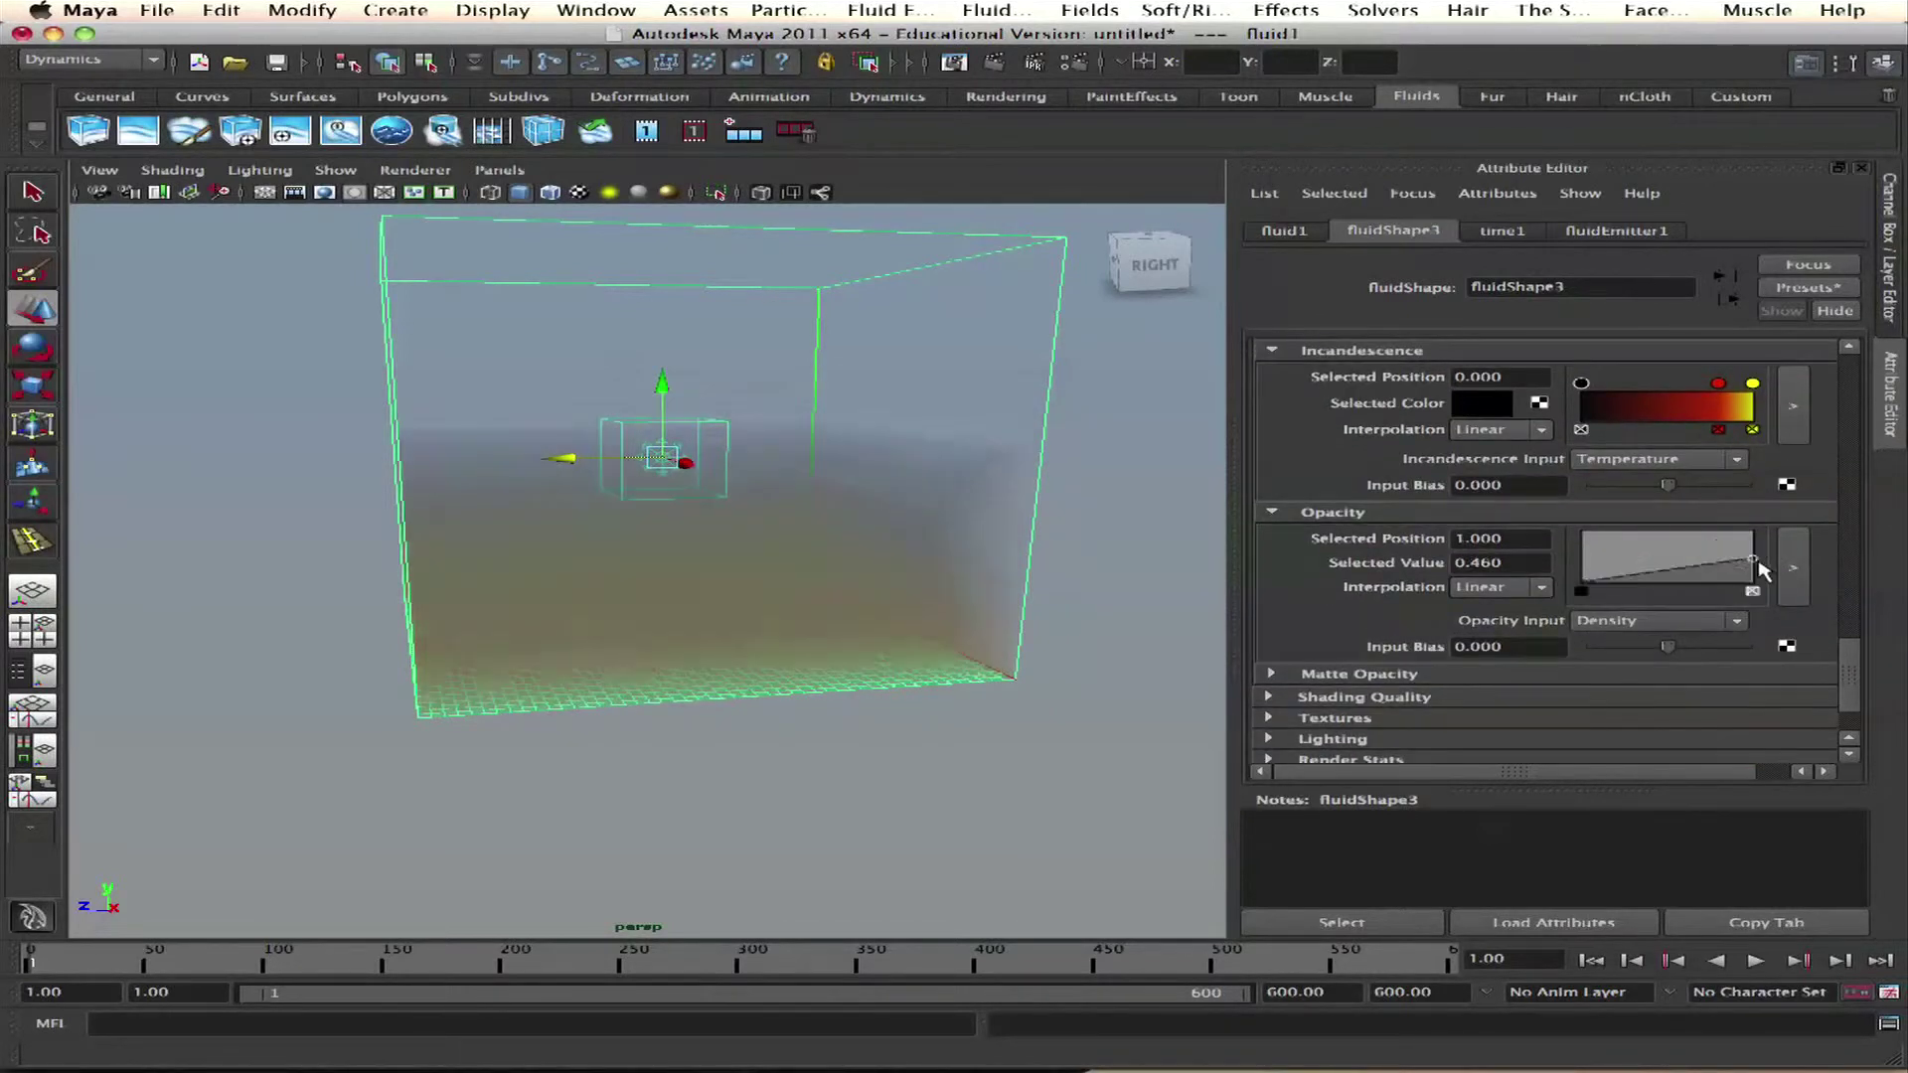
{"action": "left_click_drag", "start_coordinate": [1850, 650], "coordinate": [1848, 593]}
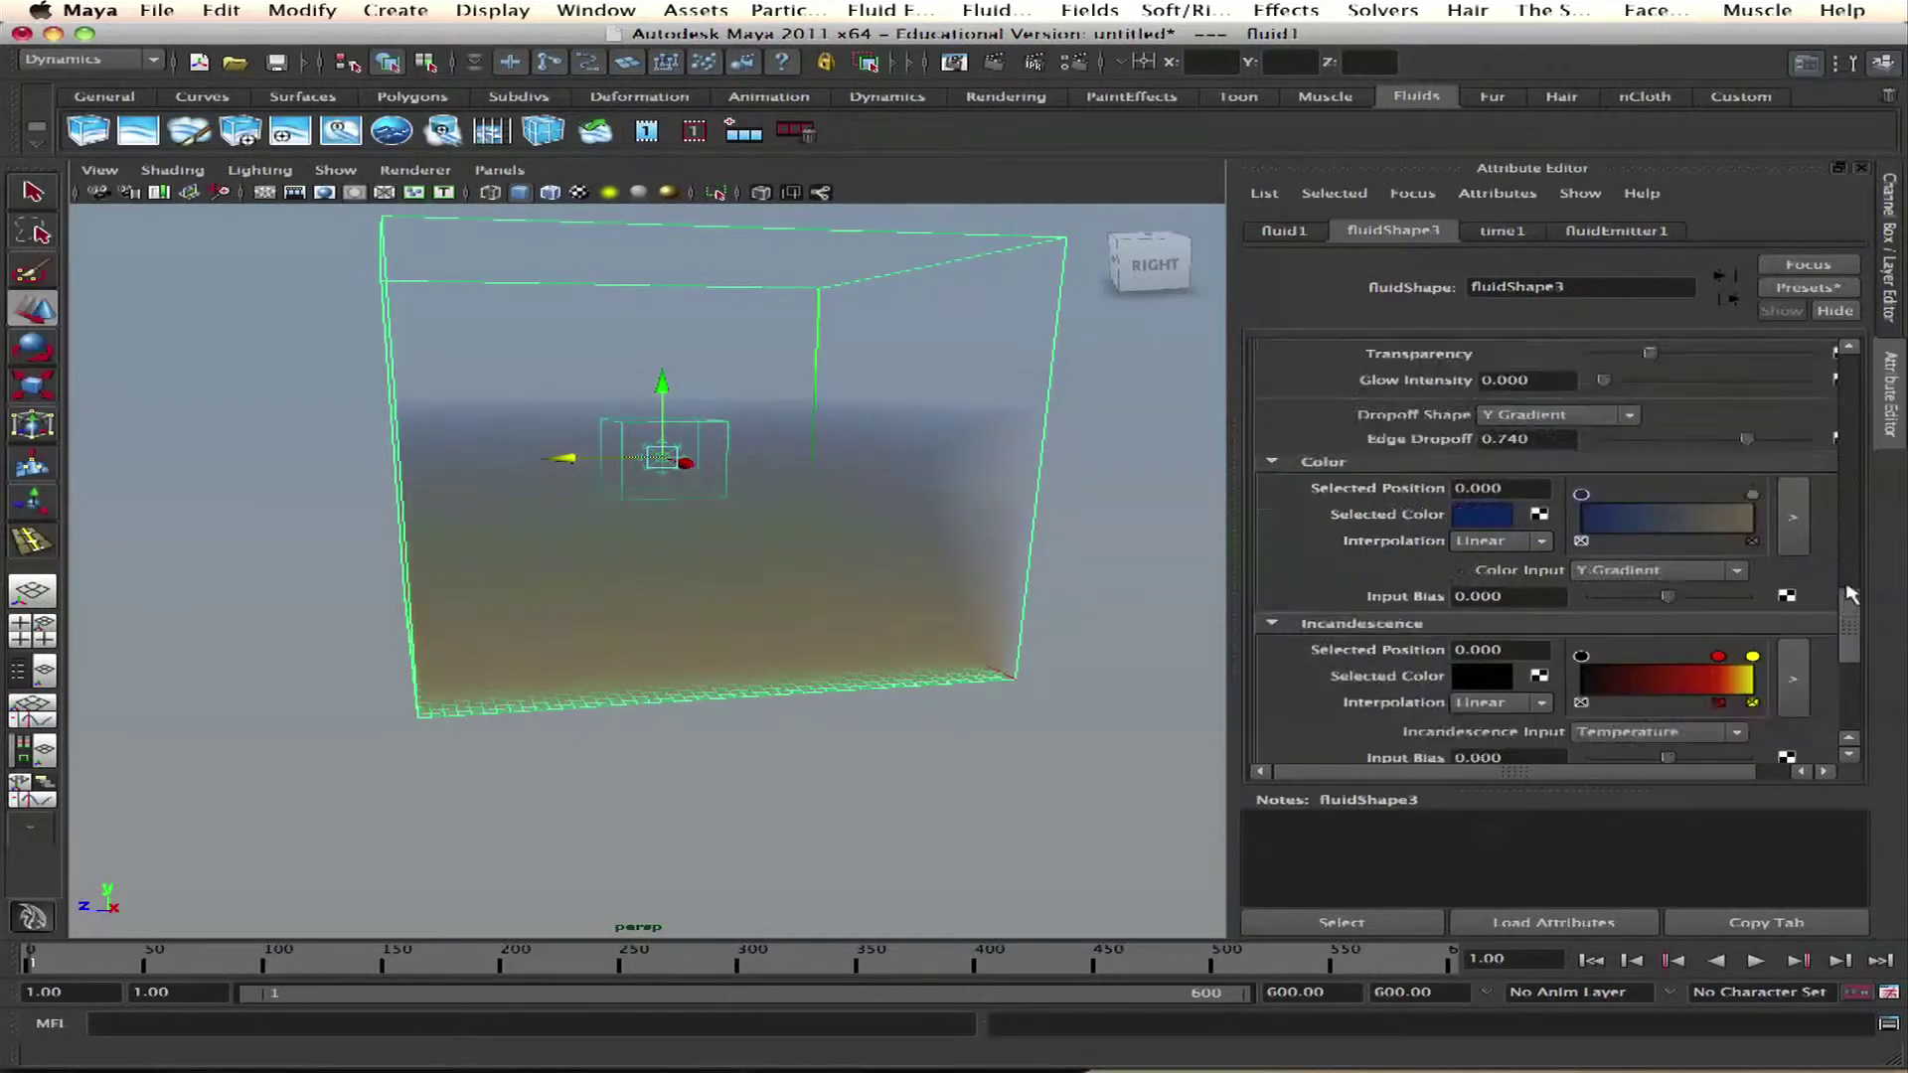
Step: Lower the fluid's shading Transparency slightly and check the opacity settings
{"action": "scroll", "coordinate": [1645, 573], "scroll_direction": "up", "scroll_amount": 5}
{"action": "mouse_move", "coordinate": [1645, 576]}
{"action": "left_mouse_down"}
{"action": "mouse_move", "coordinate": [1686, 579]}
{"action": "mouse_move", "coordinate": [1627, 576]}
{"action": "left_mouse_up"}
{"action": "left_click_drag", "start_coordinate": [1836, 594], "coordinate": [1854, 671]}
{"action": "left_click_drag", "start_coordinate": [1703, 589], "coordinate": [1668, 613]}
{"action": "left_click", "coordinate": [1714, 626]}
{"action": "left_click", "coordinate": [1666, 625]}
Step: Set the container's Density contents method to Dynamic Grid and play the simulation briefly
{"action": "left_click_drag", "start_coordinate": [1856, 626], "coordinate": [1836, 422]}
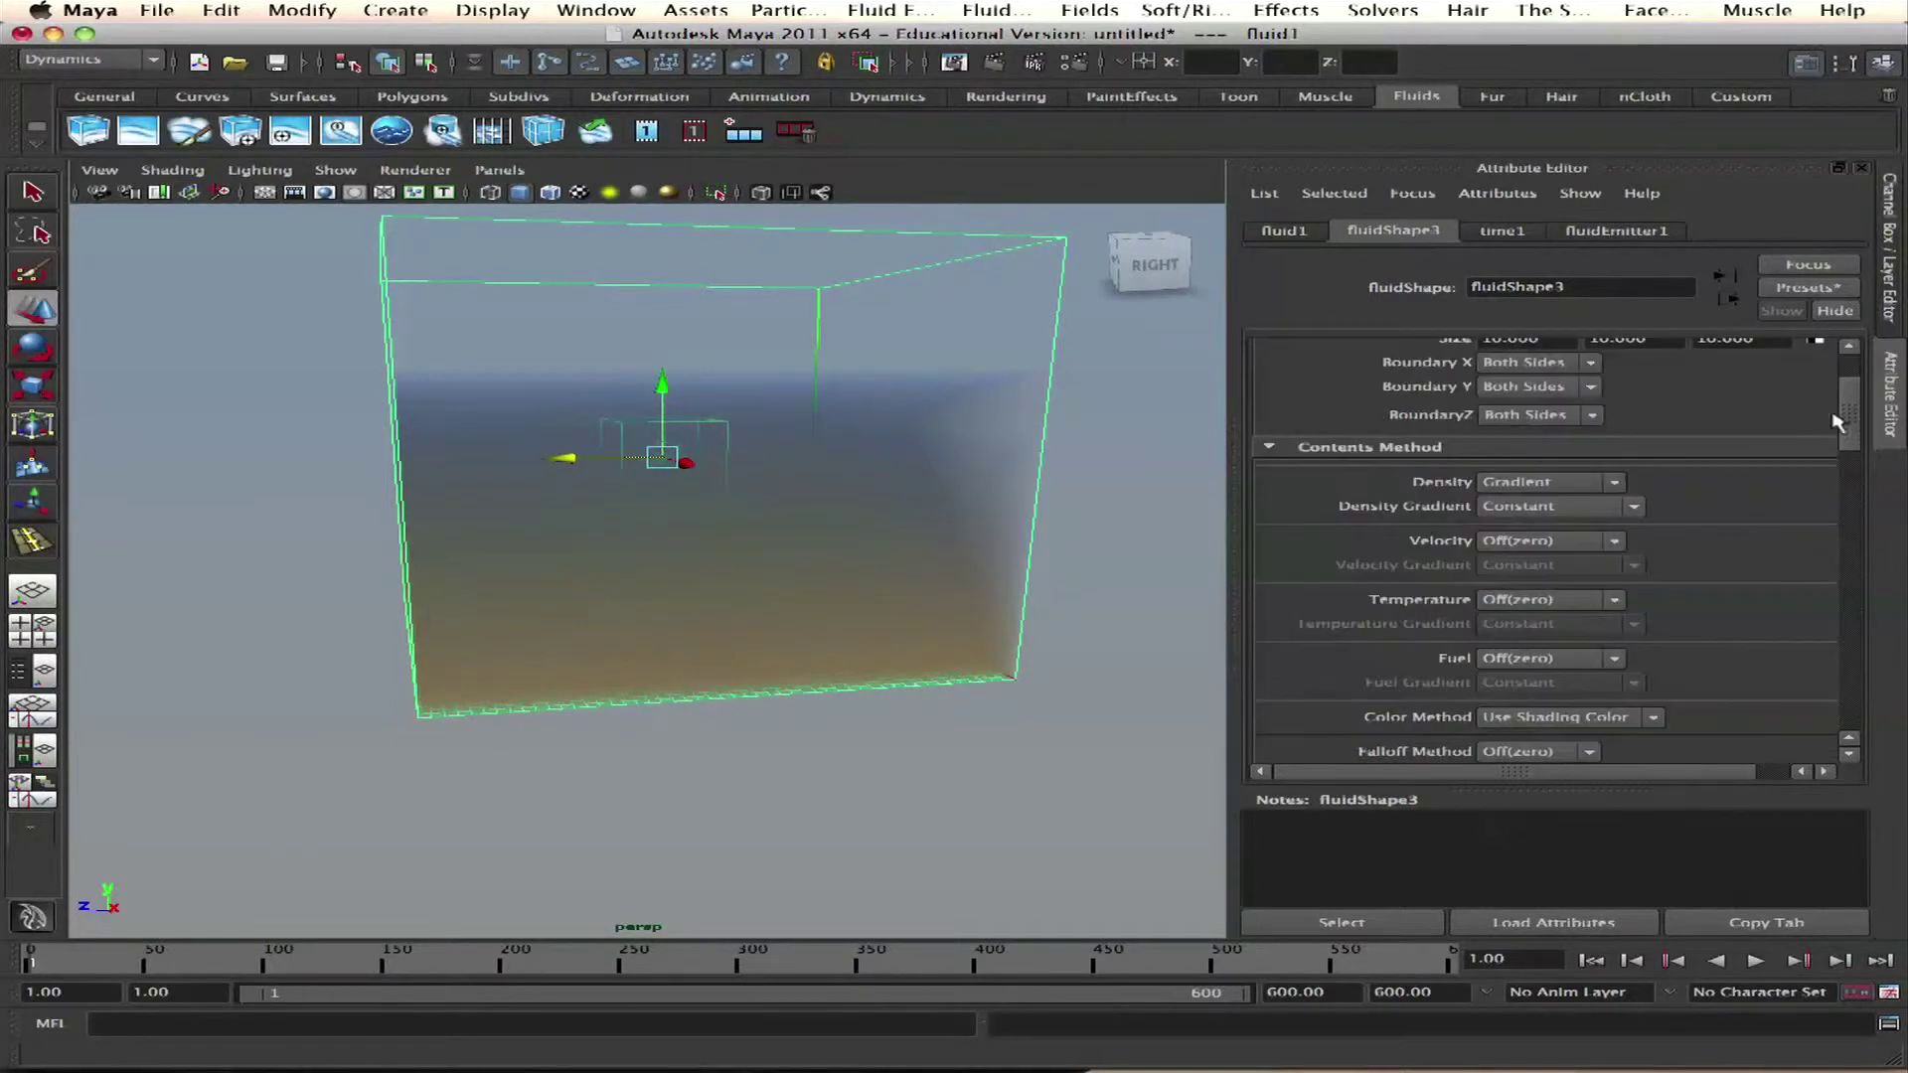
{"action": "left_click", "coordinate": [1570, 484]}
{"action": "left_click", "coordinate": [1532, 533]}
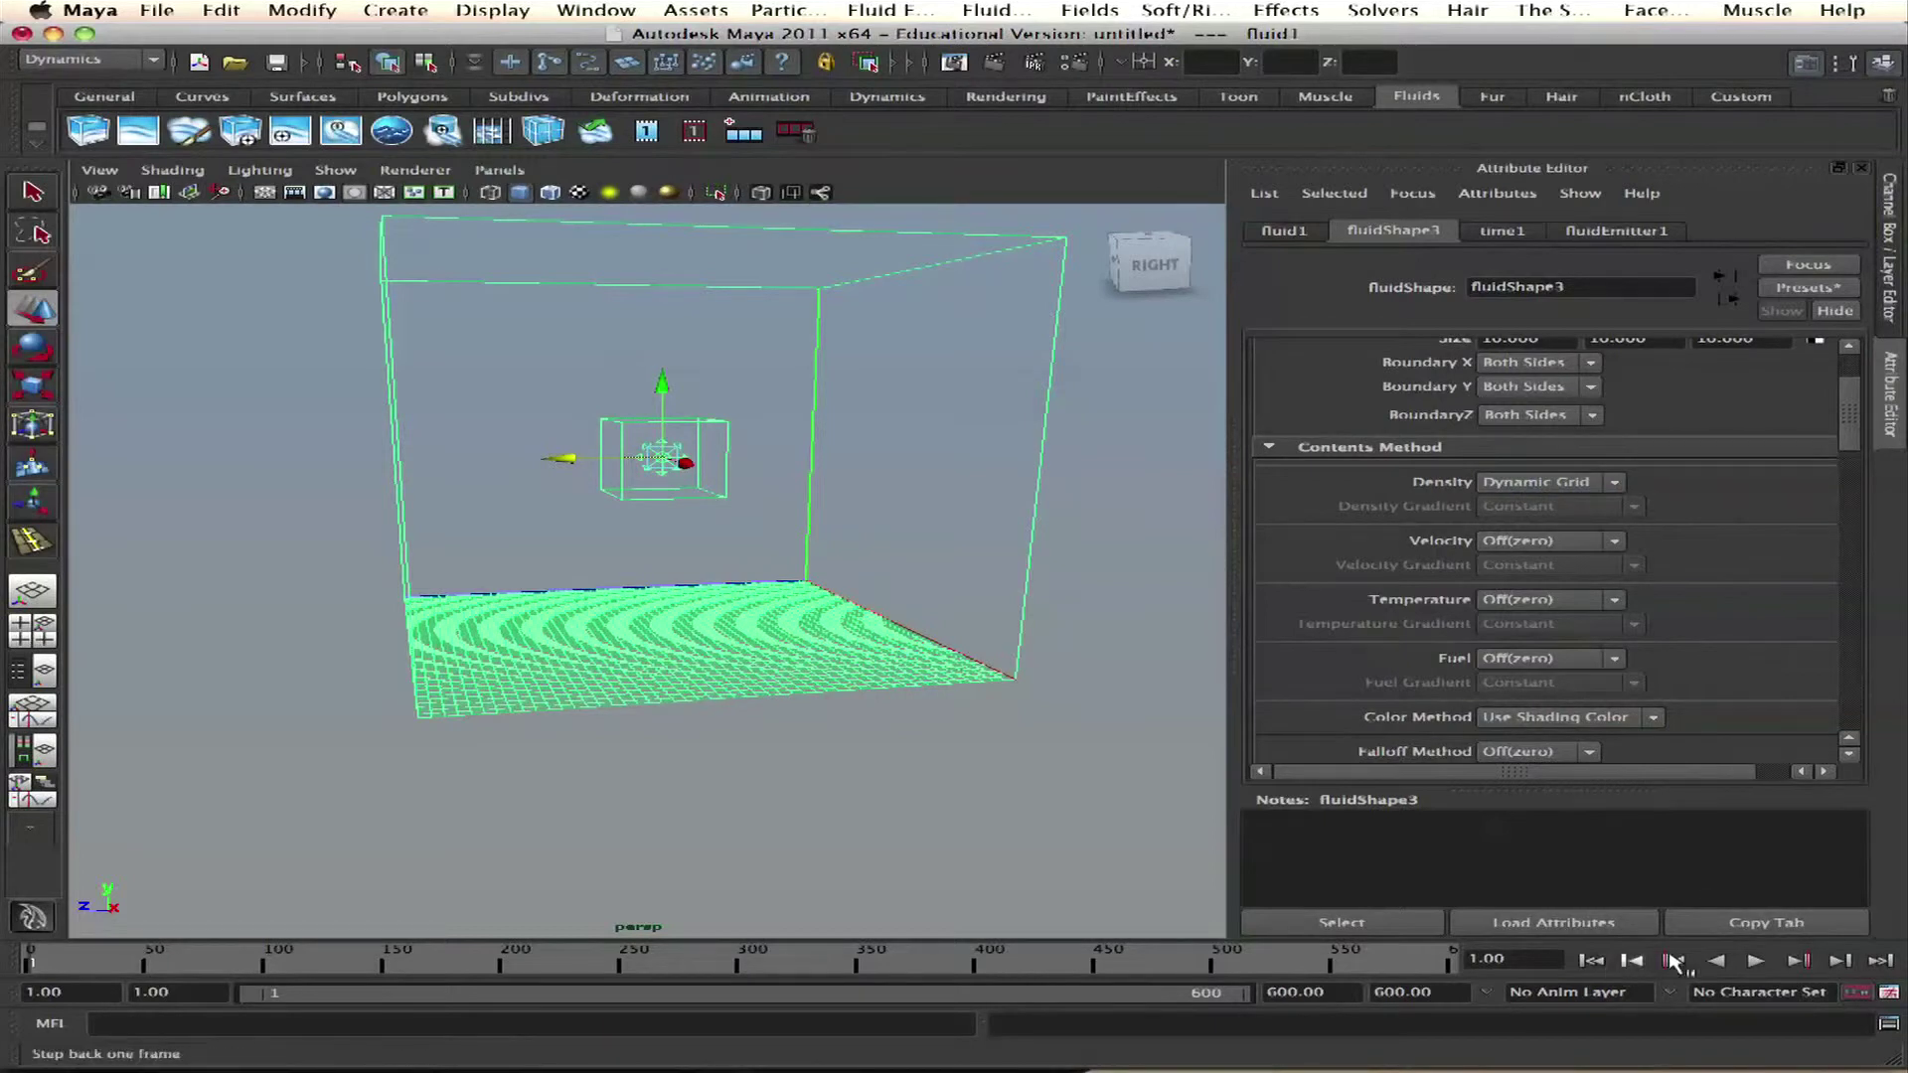
{"action": "left_click", "coordinate": [1756, 961]}
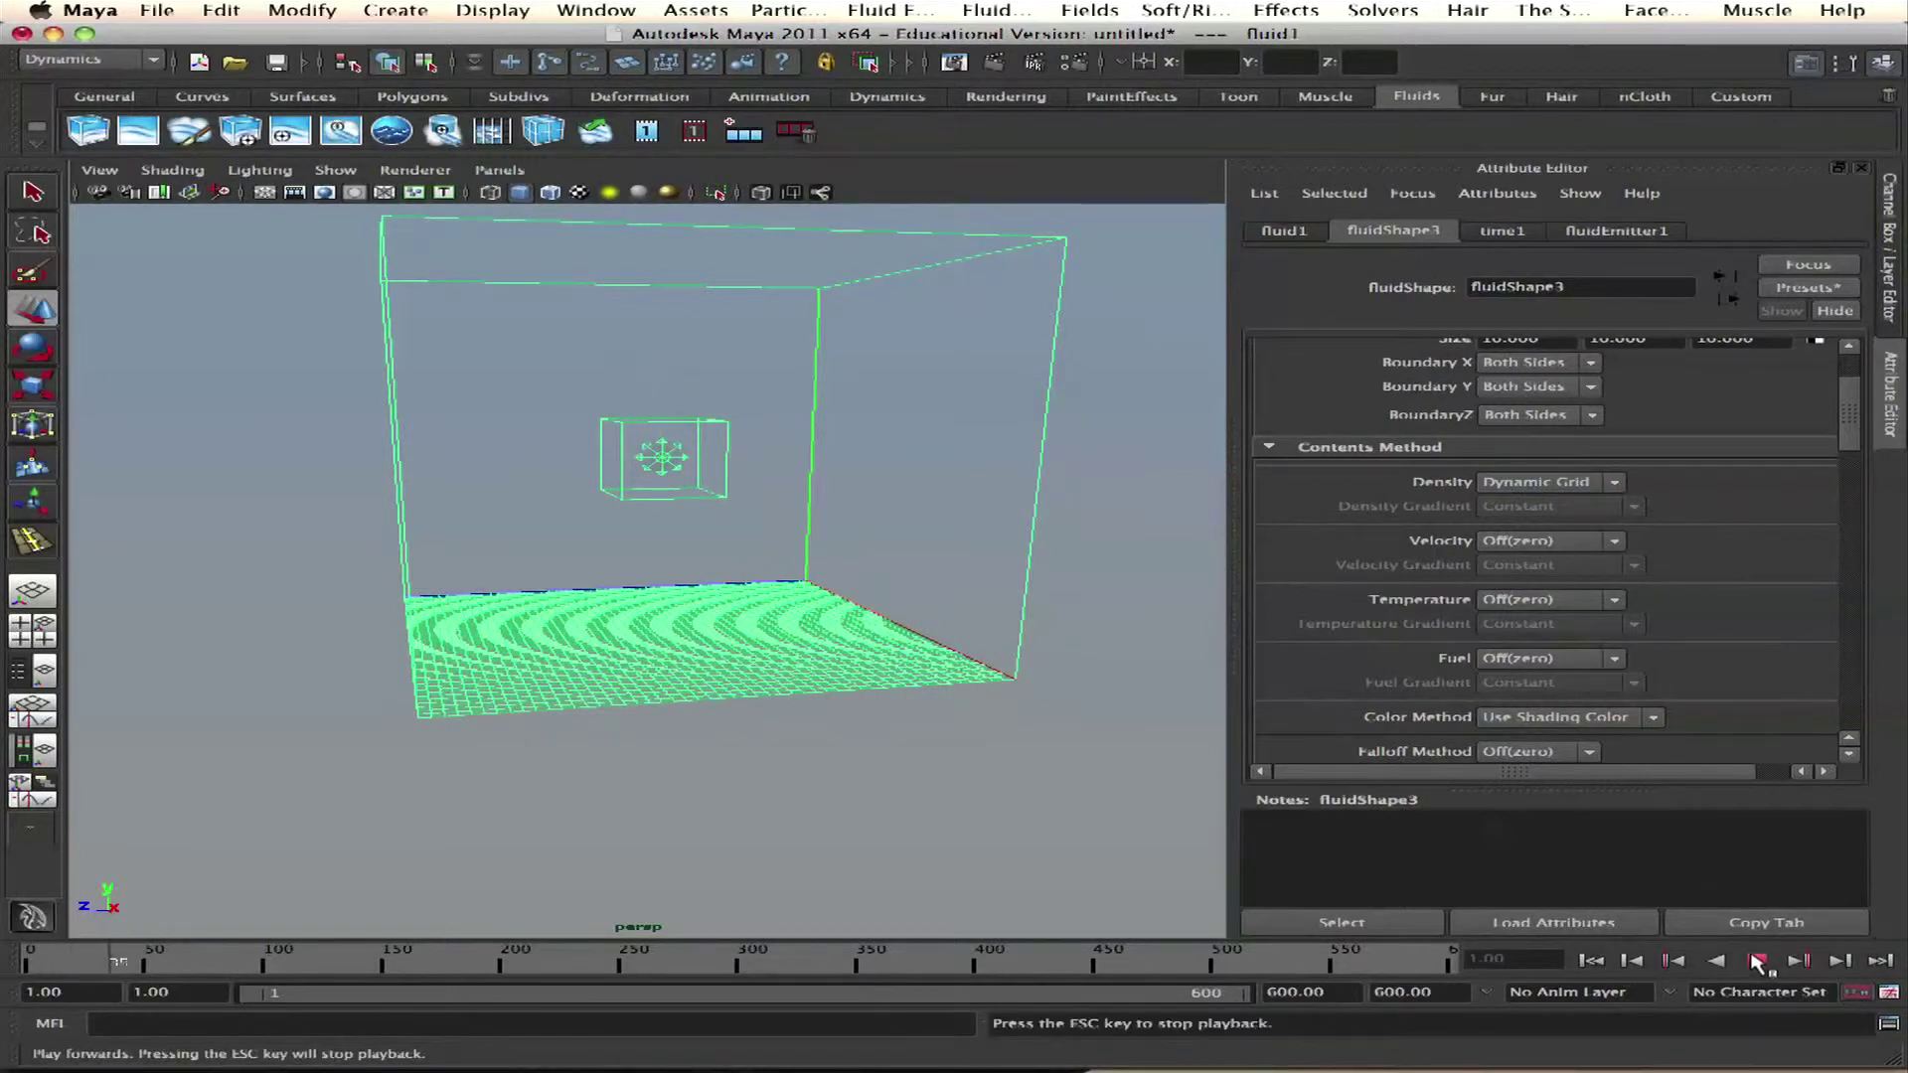
{"action": "left_click", "coordinate": [1755, 961]}
Step: Reselect the fluid container, set its Base Resolution to 20 and rewind the playback to frame 1
{"action": "left_click", "coordinate": [672, 418]}
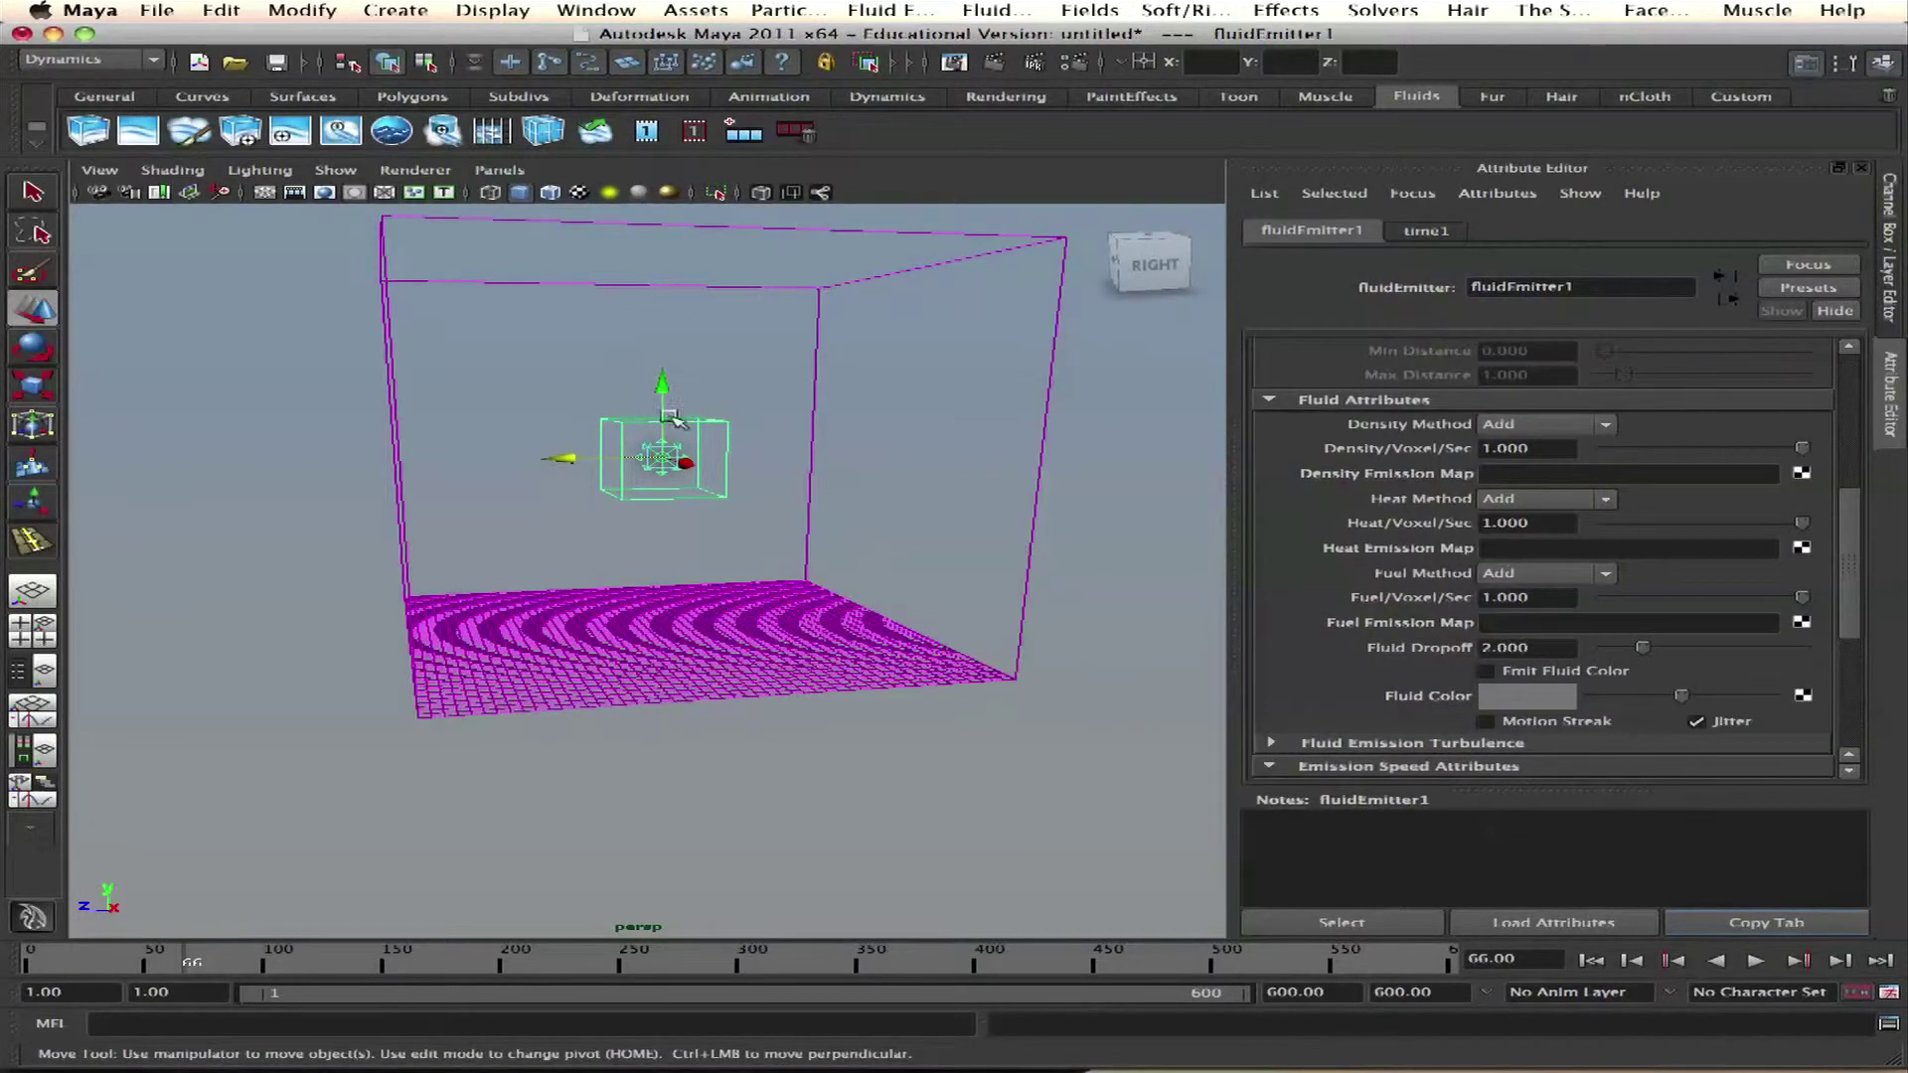
{"action": "left_click", "coordinate": [930, 633]}
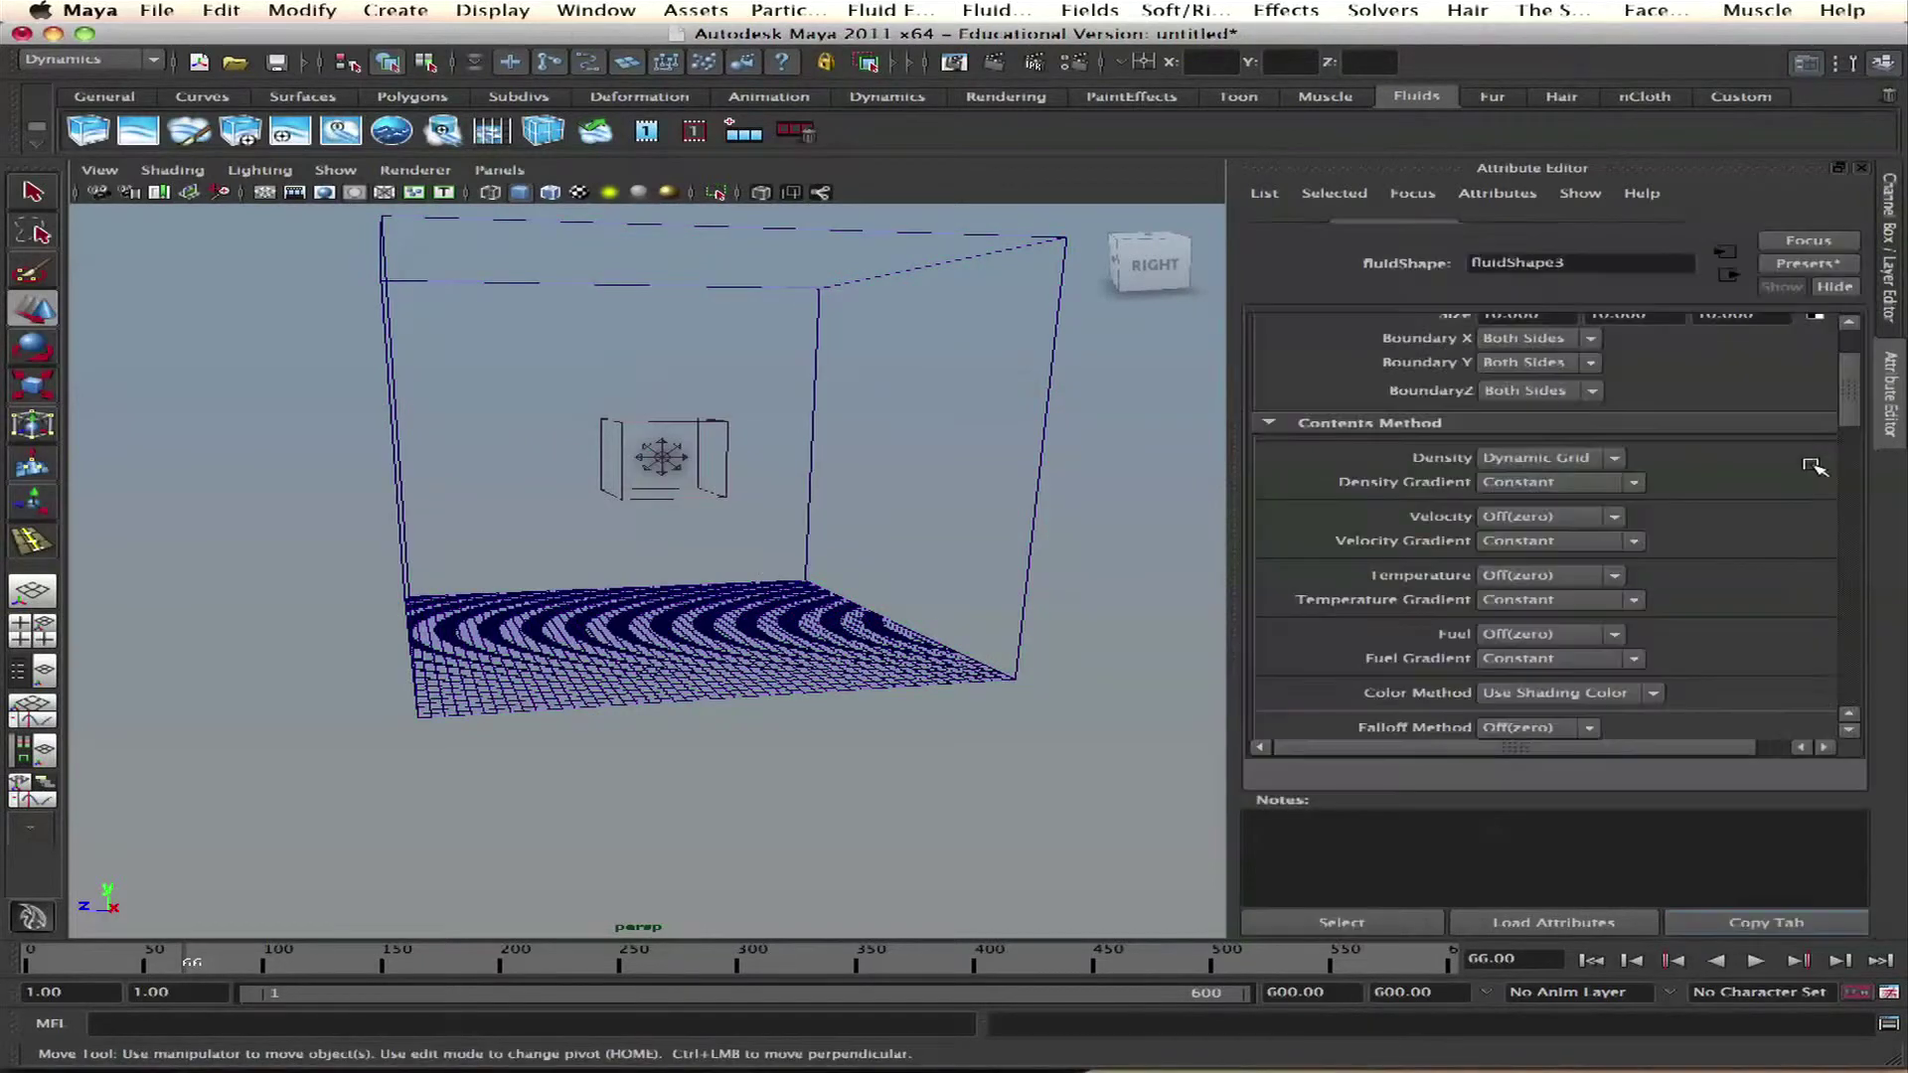
{"action": "left_click", "coordinate": [1850, 362]}
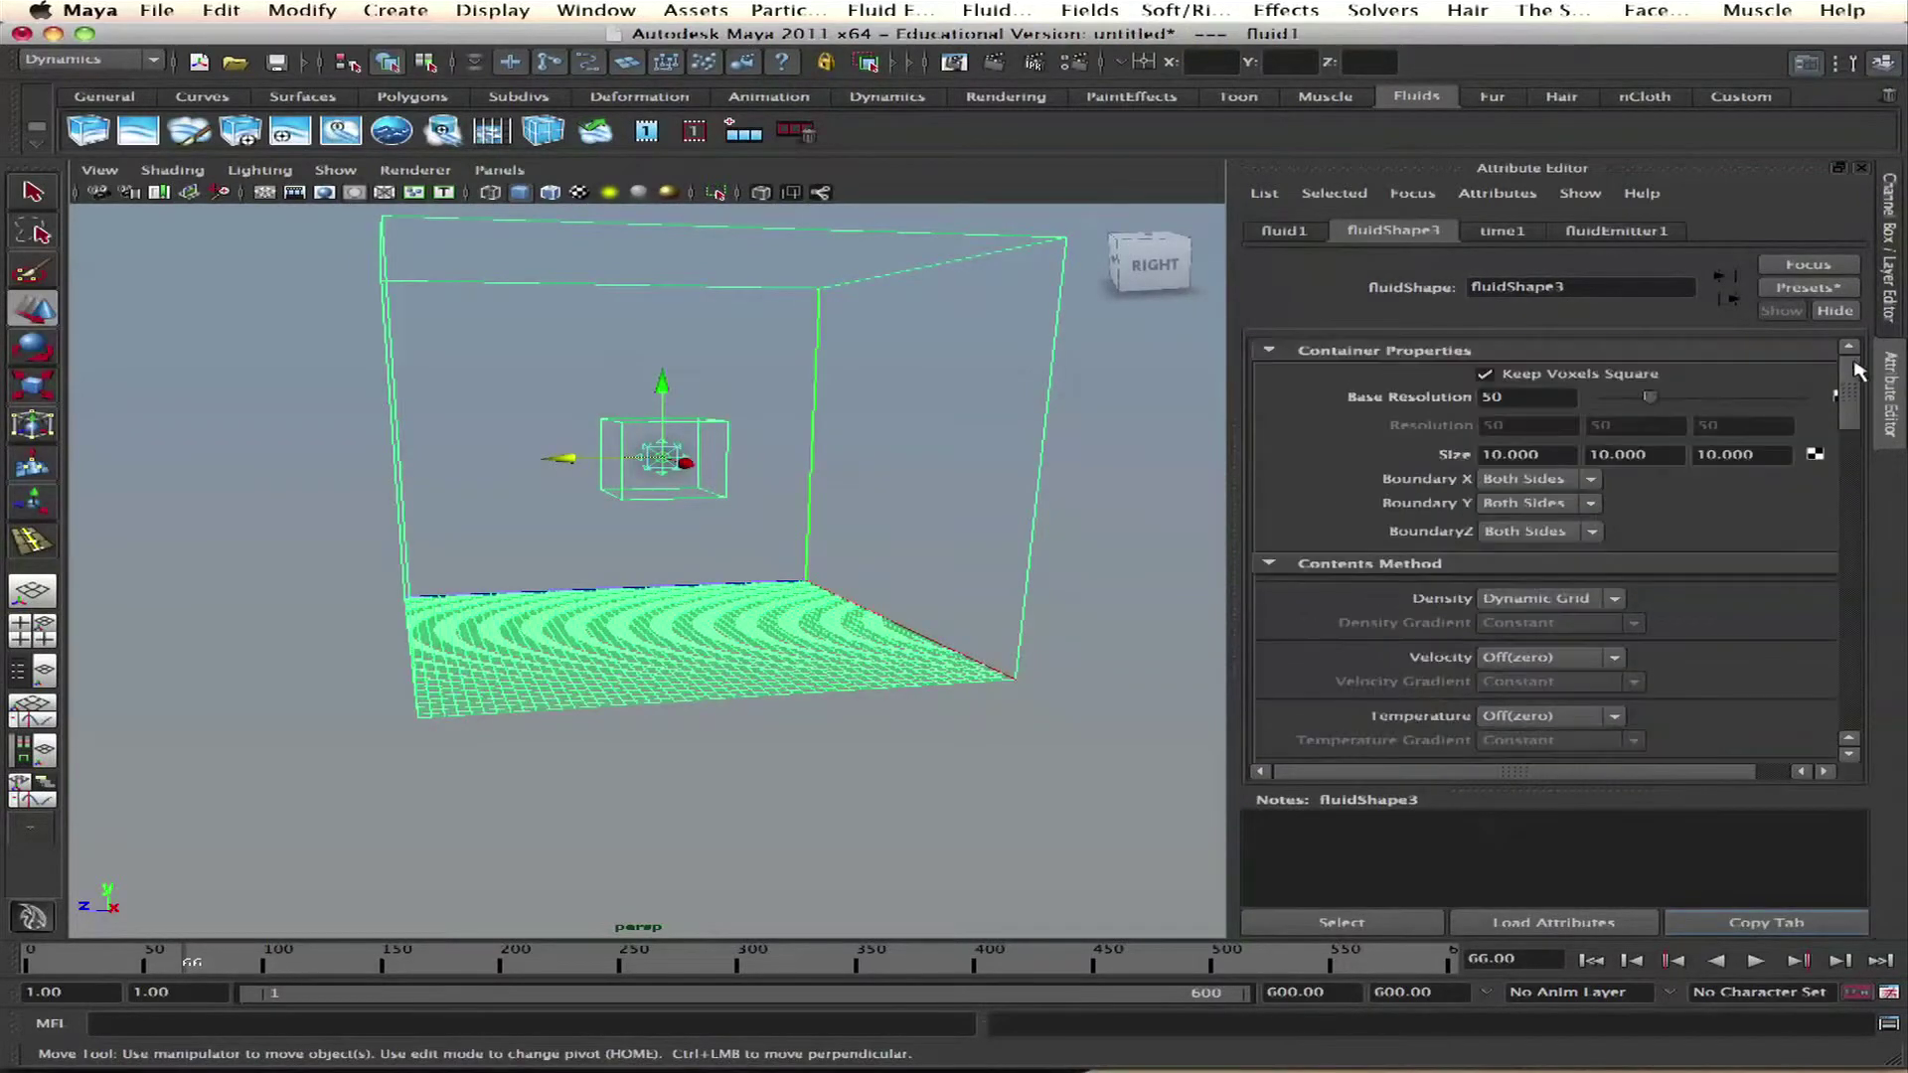
{"action": "left_click", "coordinate": [1540, 397]}
{"action": "type", "text": "20"}
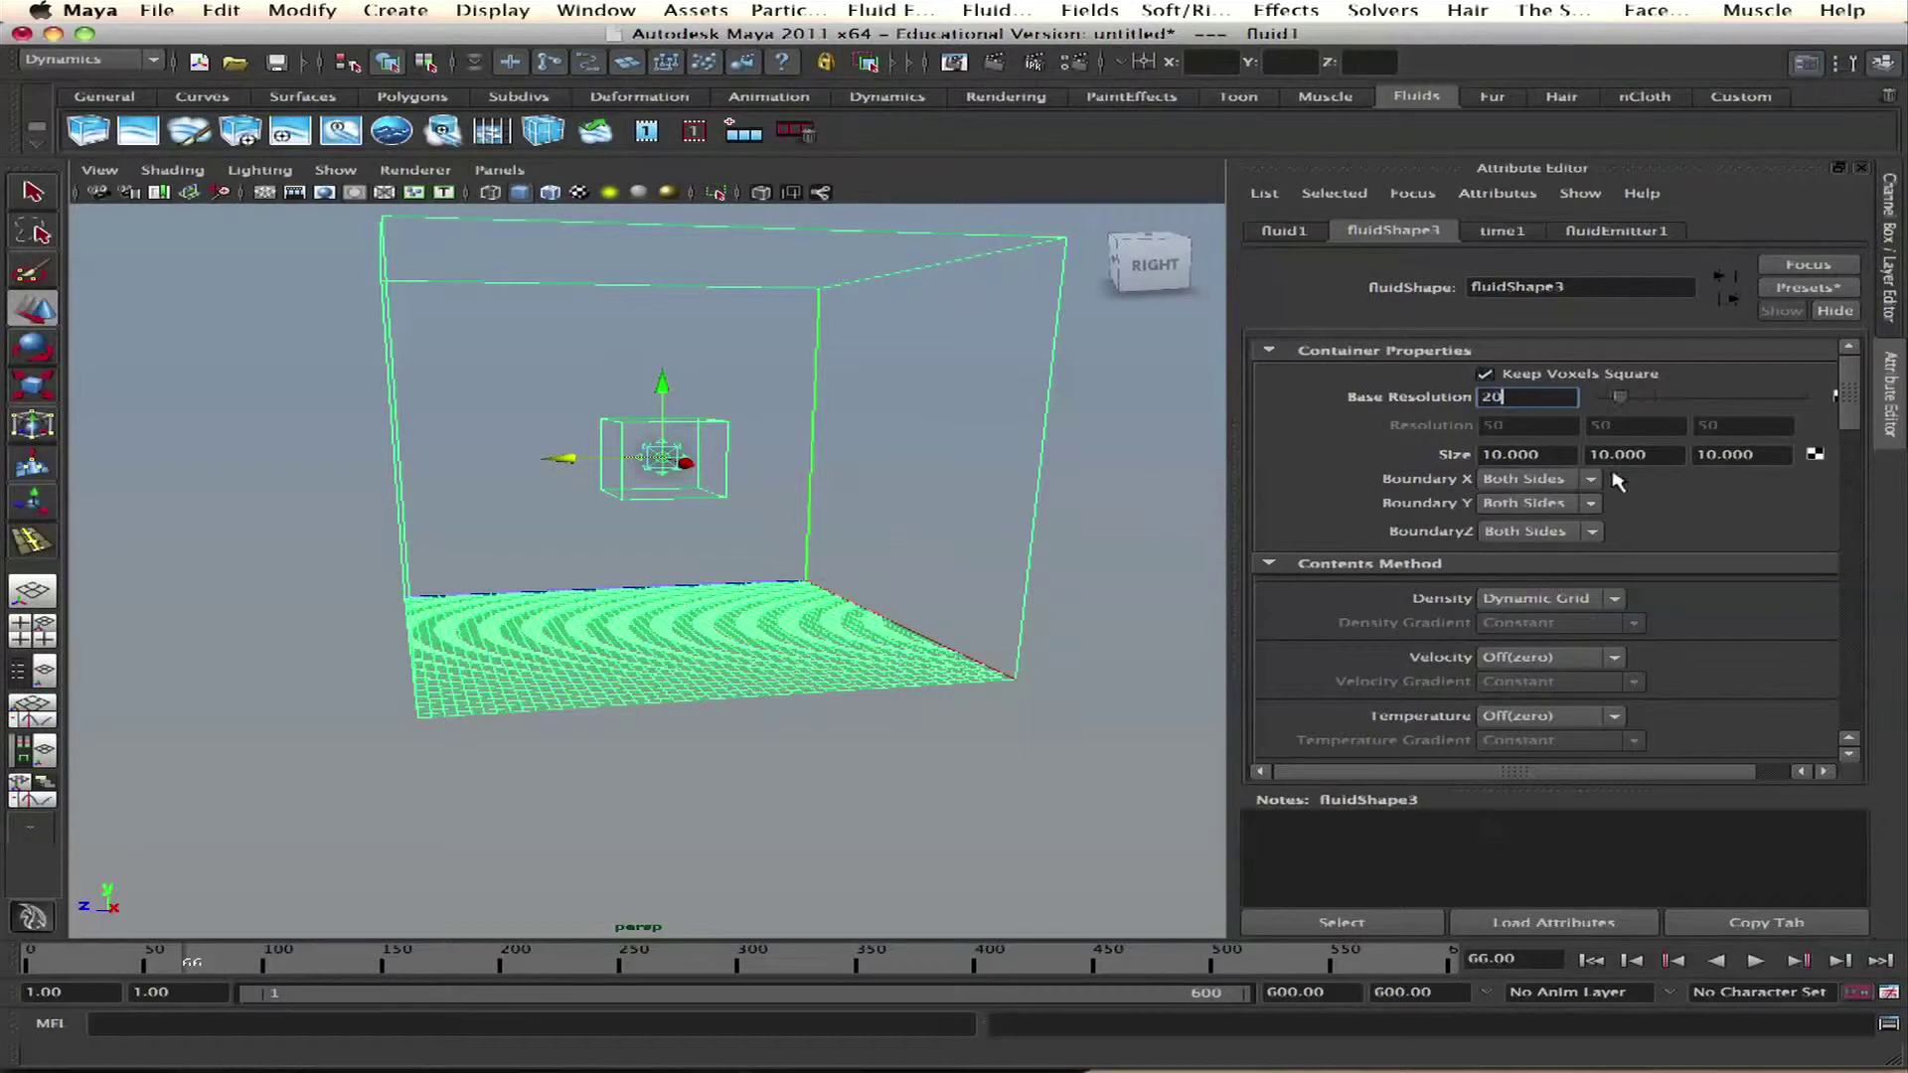
{"action": "left_click", "coordinate": [1560, 376]}
{"action": "left_click", "coordinate": [1560, 376]}
{"action": "left_click", "coordinate": [1566, 398]}
{"action": "left_click", "coordinate": [1590, 960]}
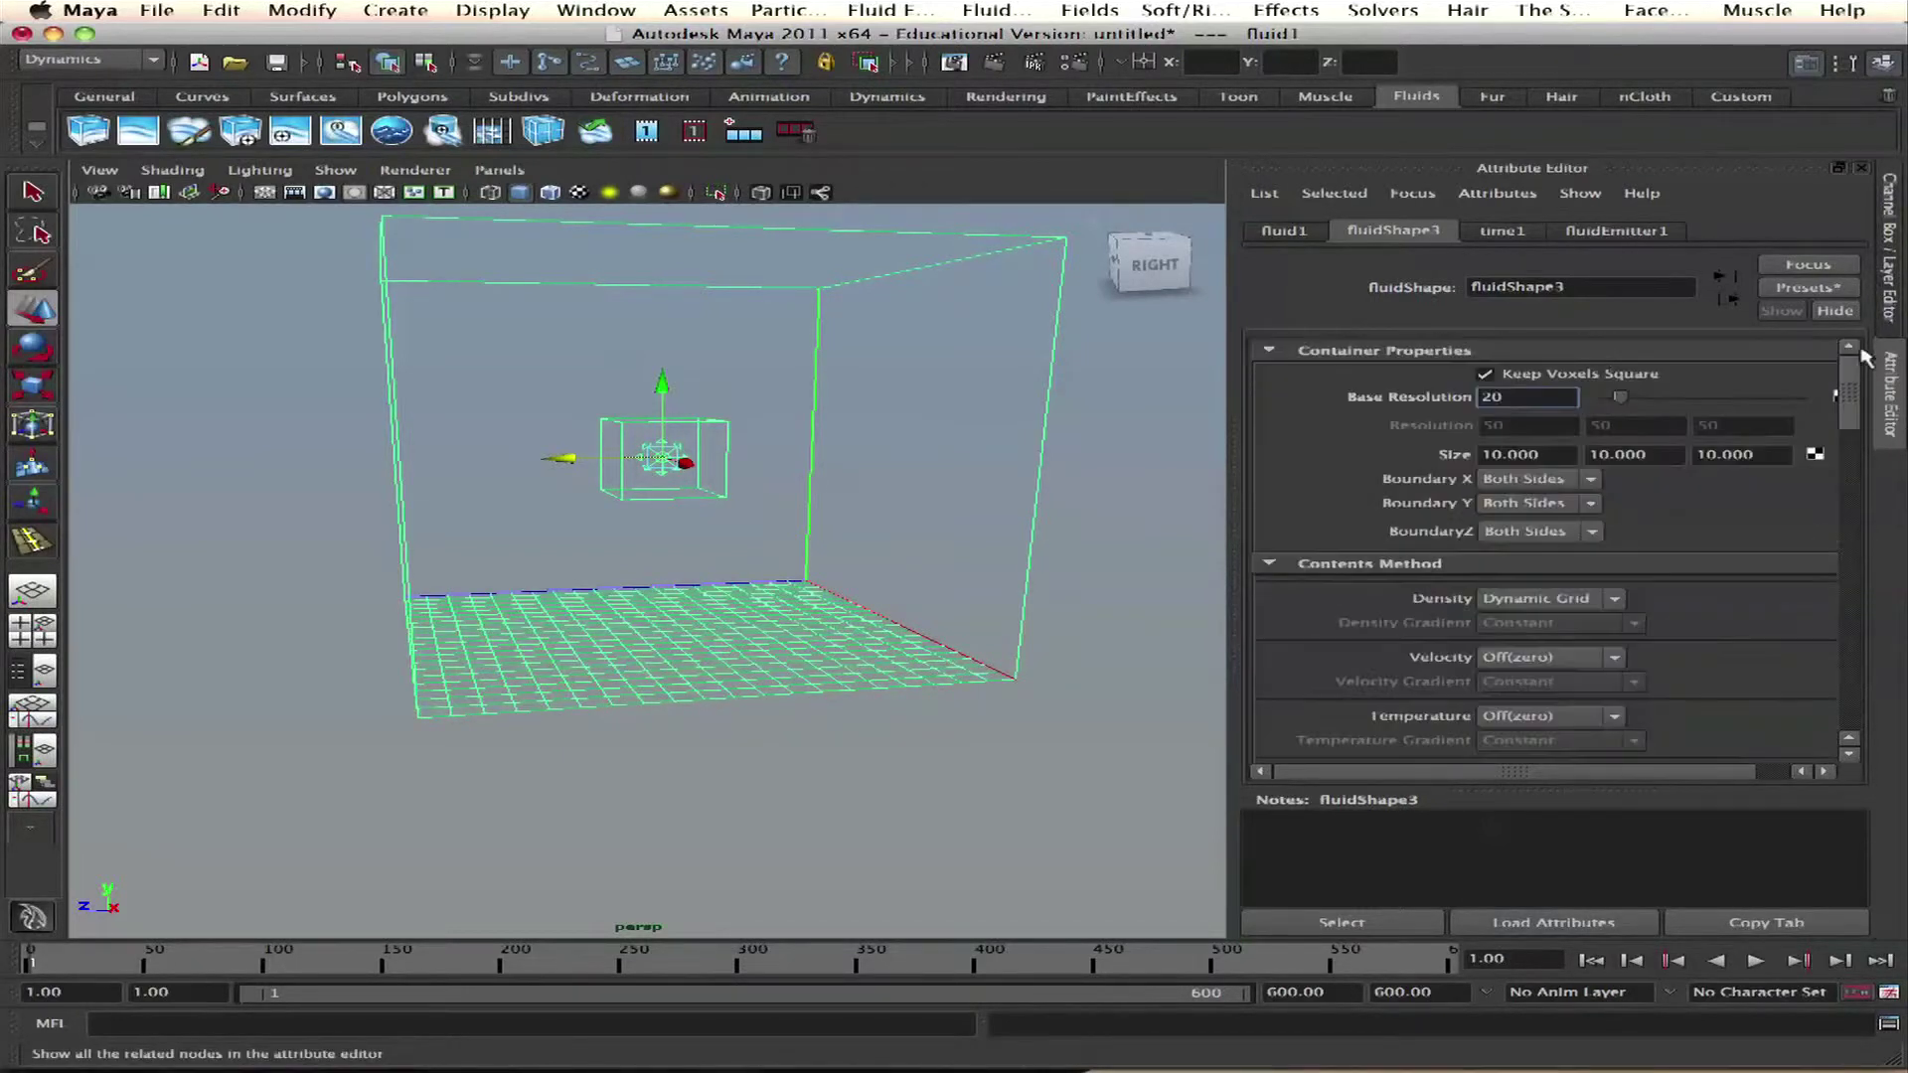
Step: Collapse all attribute sections of the fluid shape and reopen only Container Properties and Contents Method
{"action": "left_click", "coordinate": [1346, 354]}
{"action": "left_click", "coordinate": [1346, 354]}
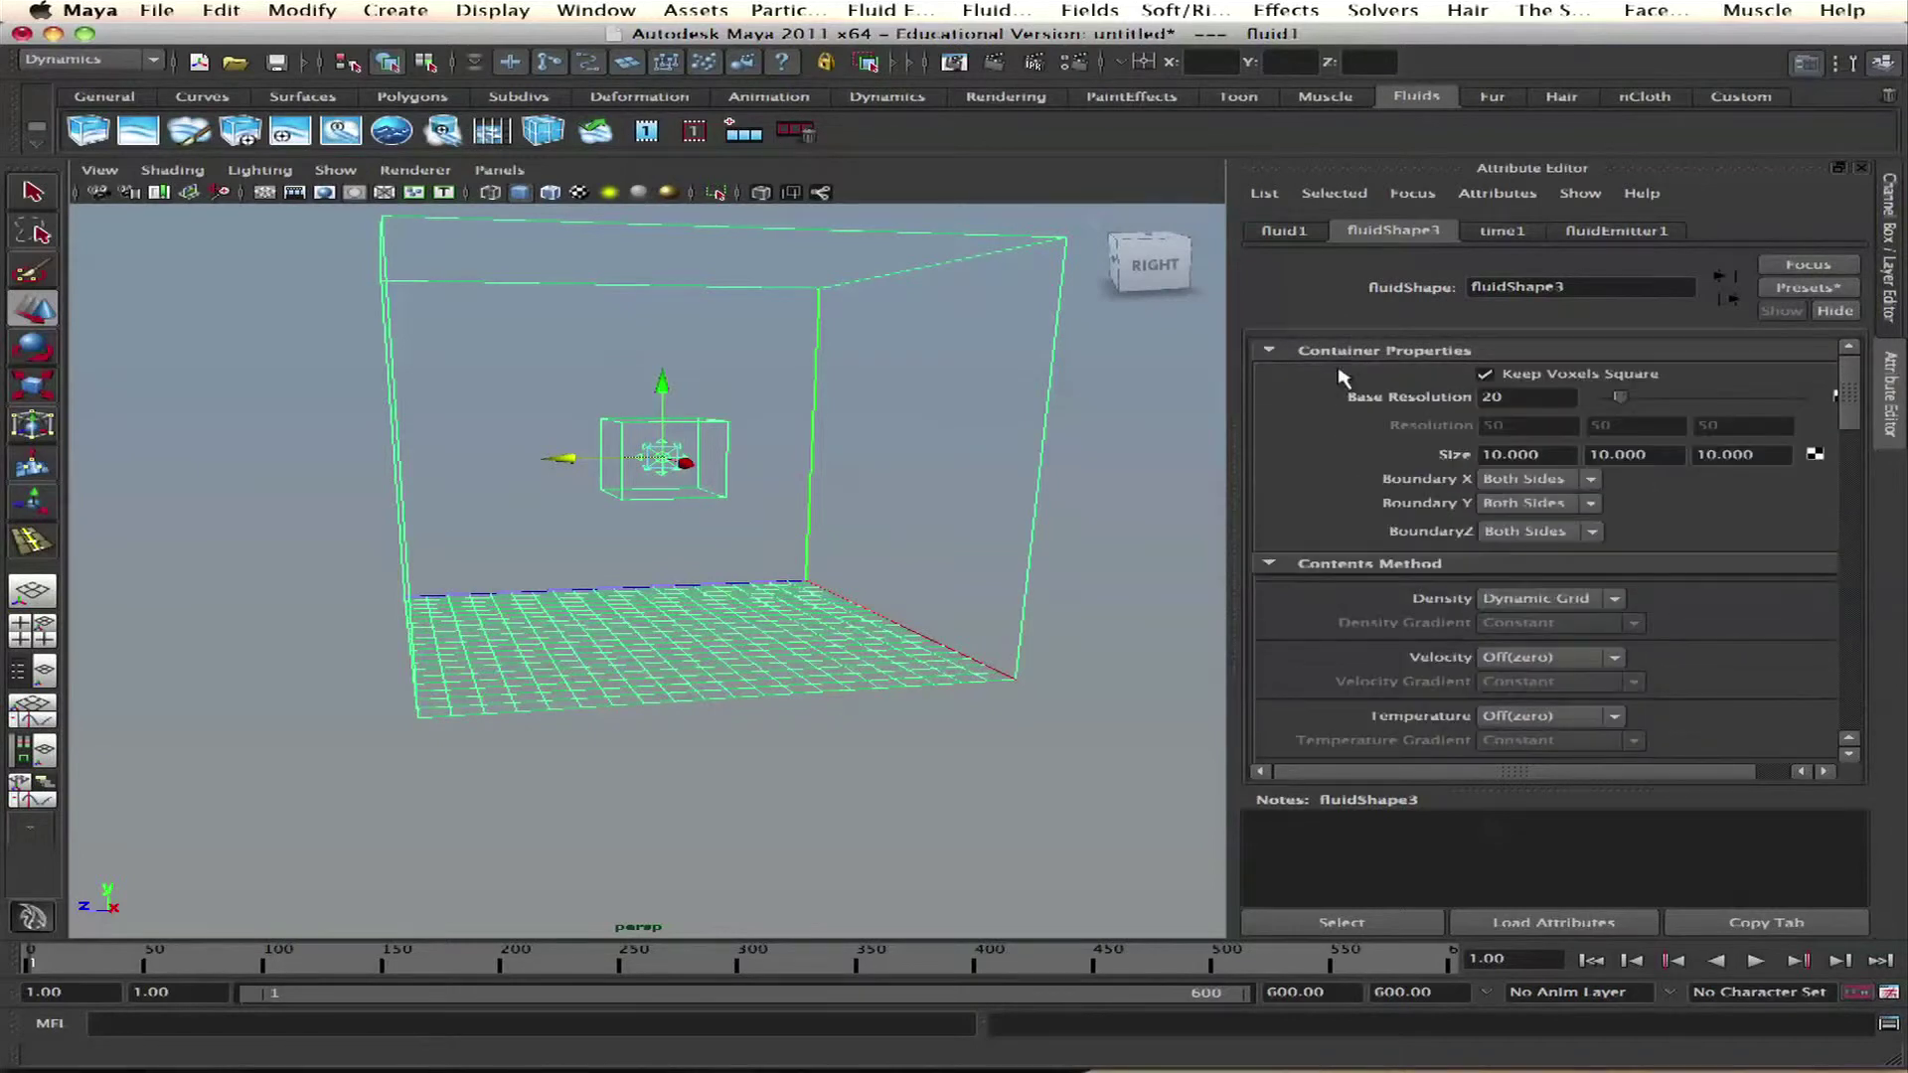
{"action": "left_click", "coordinate": [1346, 356]}
{"action": "left_click", "coordinate": [1345, 373]}
{"action": "scroll", "coordinate": [1346, 397], "scroll_direction": "down", "scroll_amount": 6}
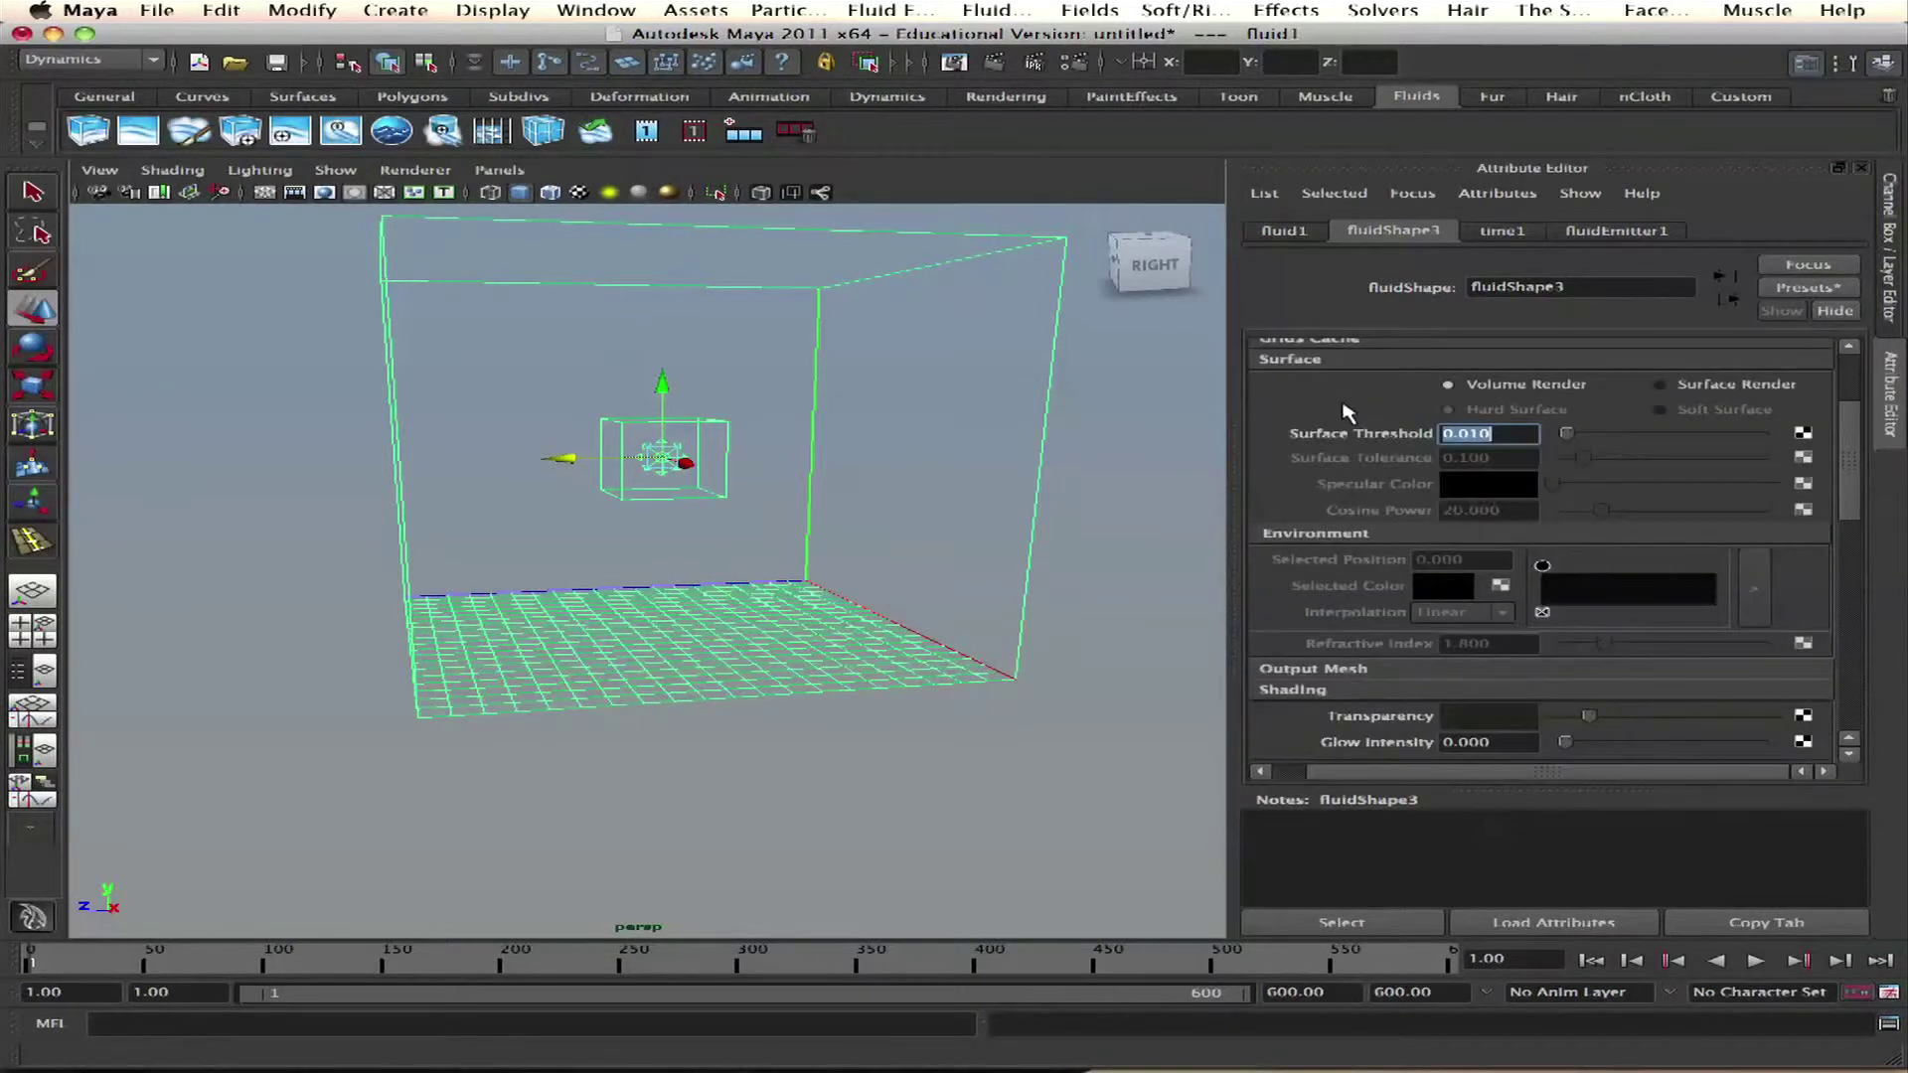
{"action": "scroll", "coordinate": [1861, 372], "scroll_direction": "up", "scroll_amount": 4}
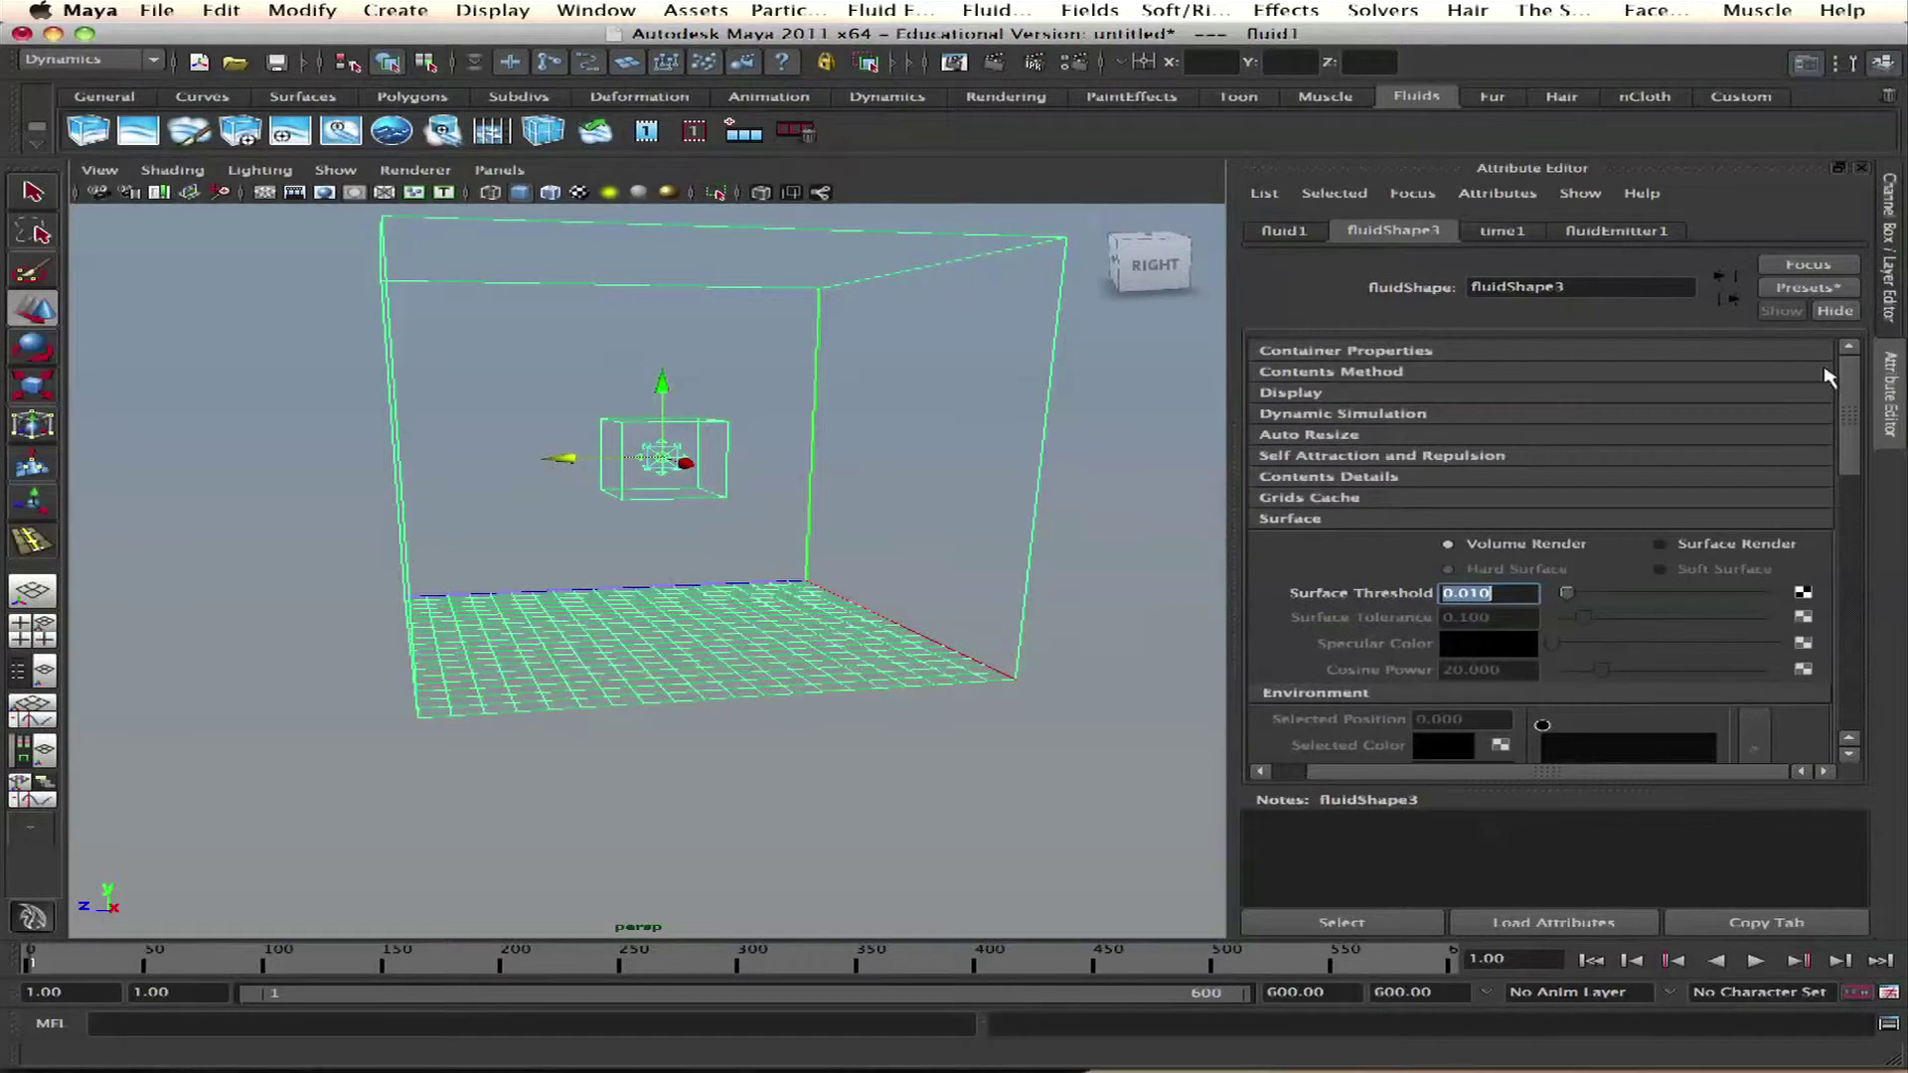
{"action": "scroll", "coordinate": [1351, 533], "scroll_direction": "down", "scroll_amount": 5}
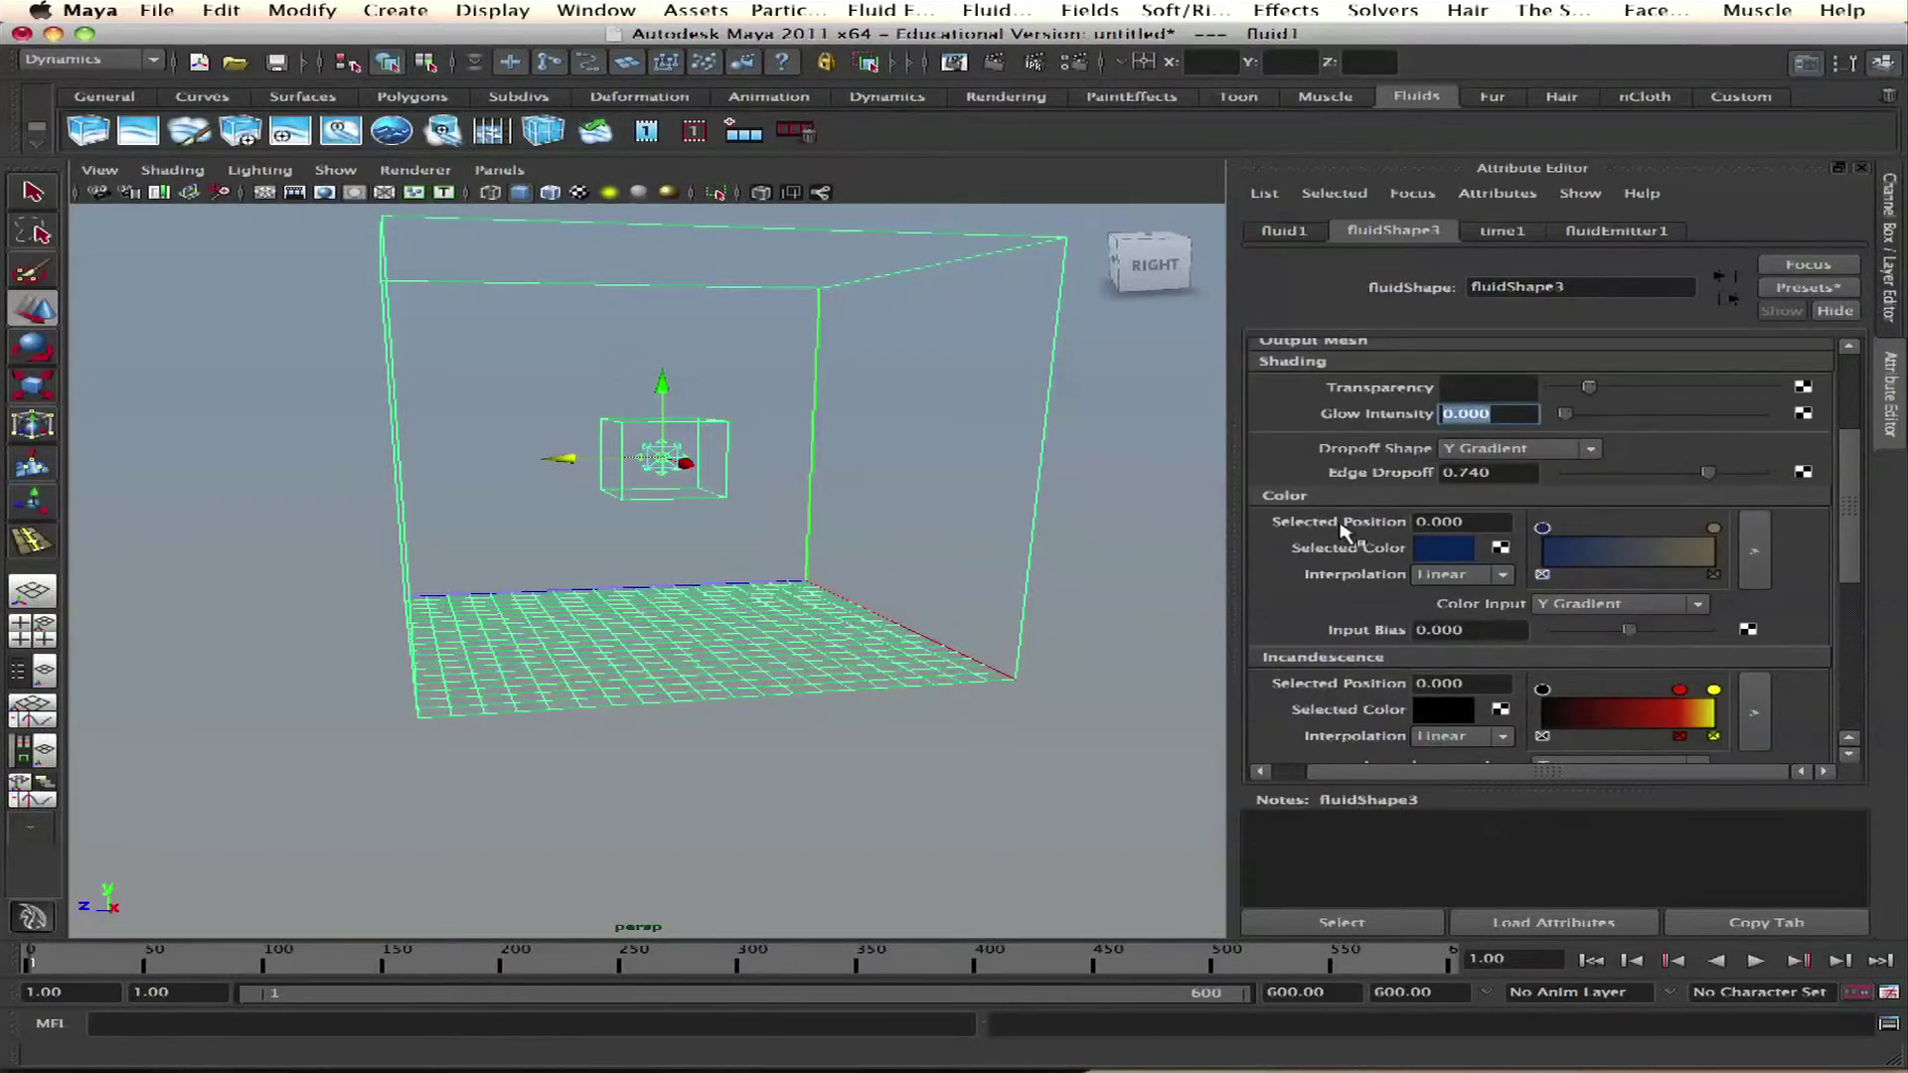
{"action": "left_click", "coordinate": [1356, 362]}
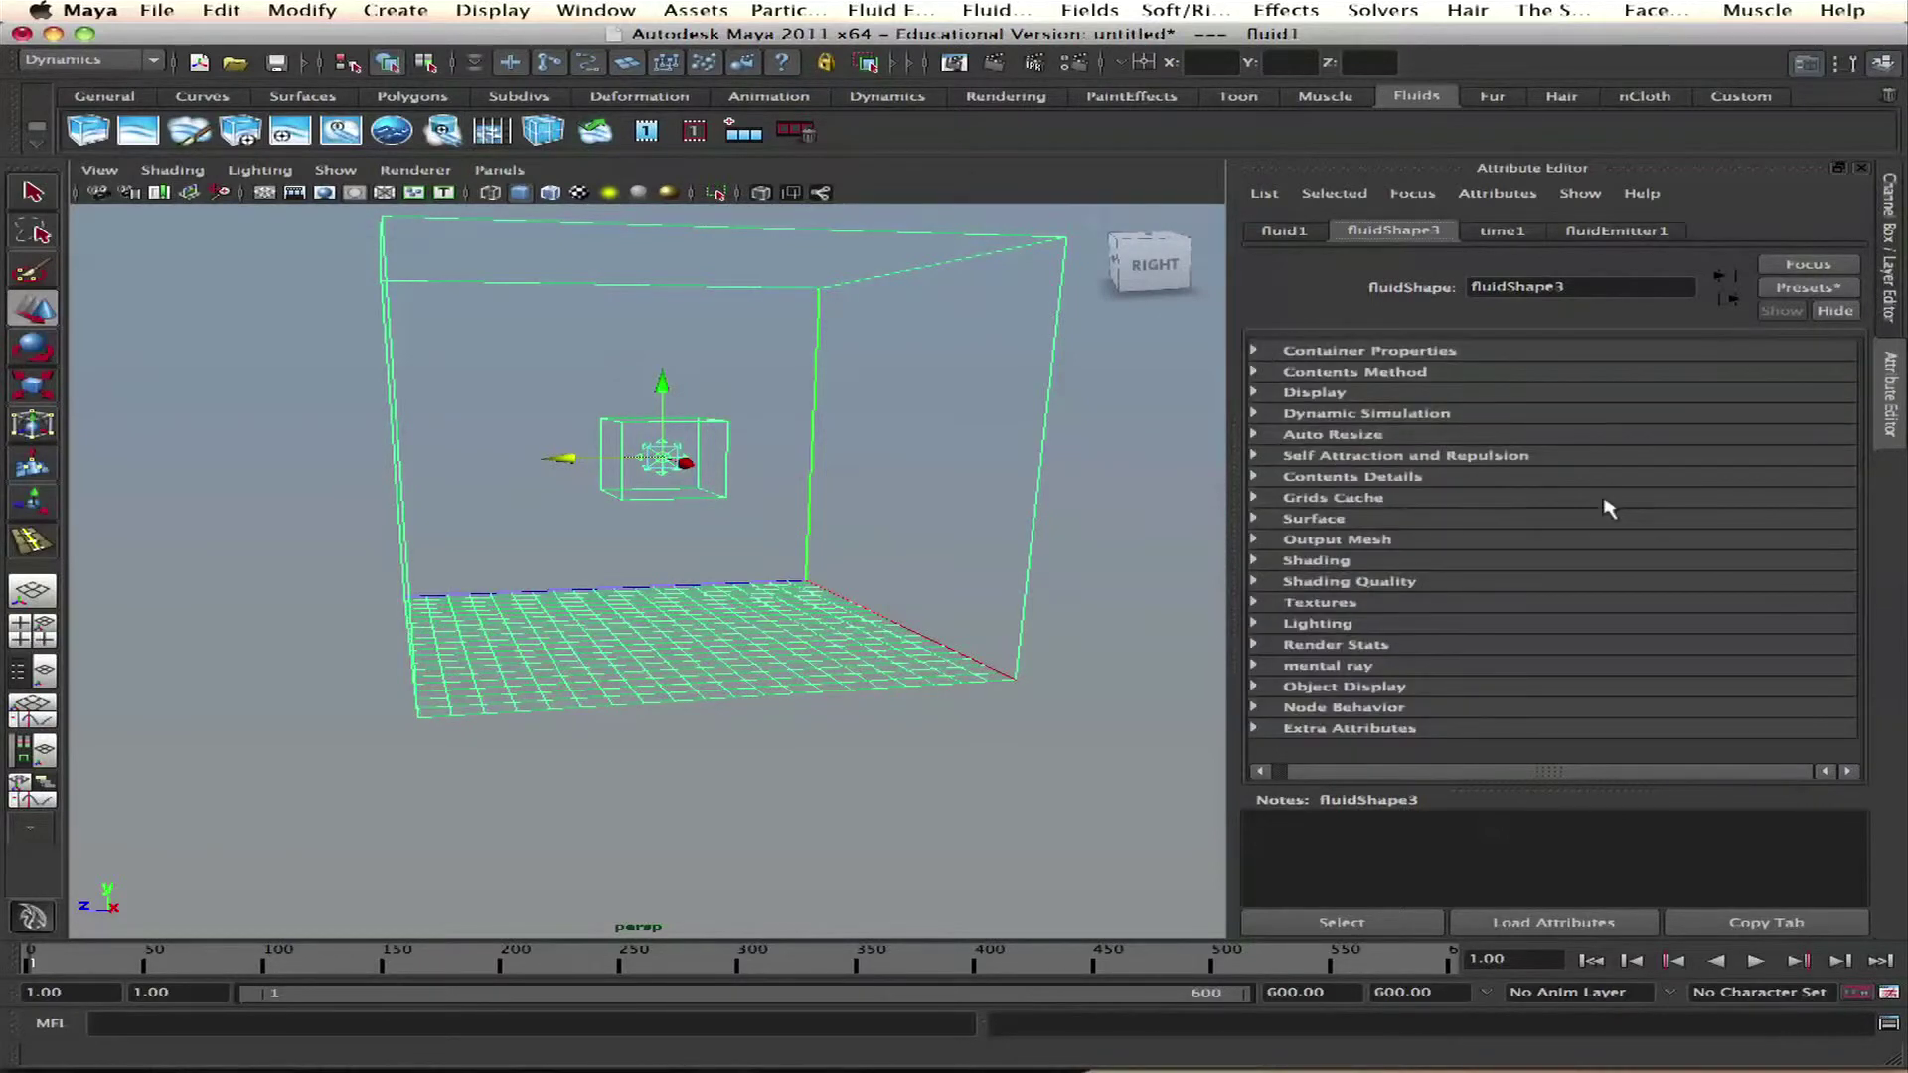
{"action": "left_click", "coordinate": [1256, 351]}
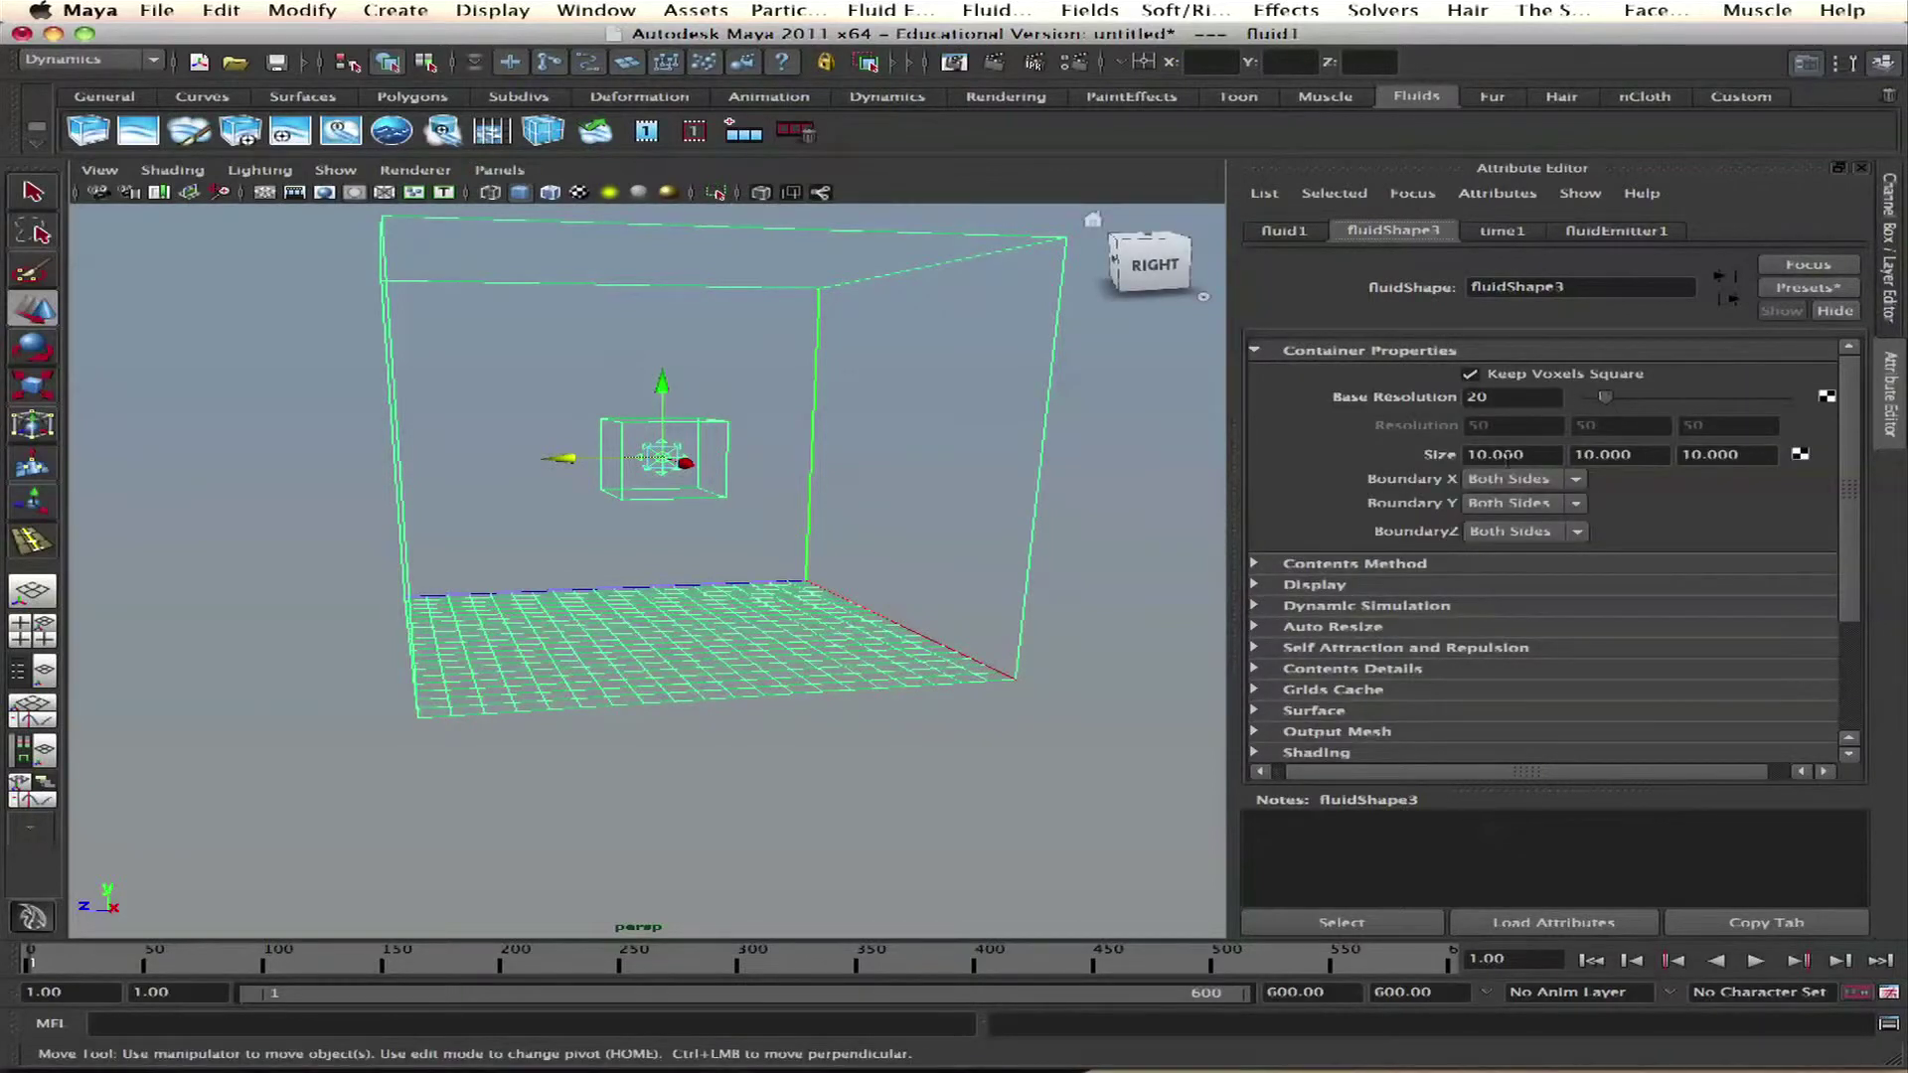
{"action": "left_click", "coordinate": [1341, 564]}
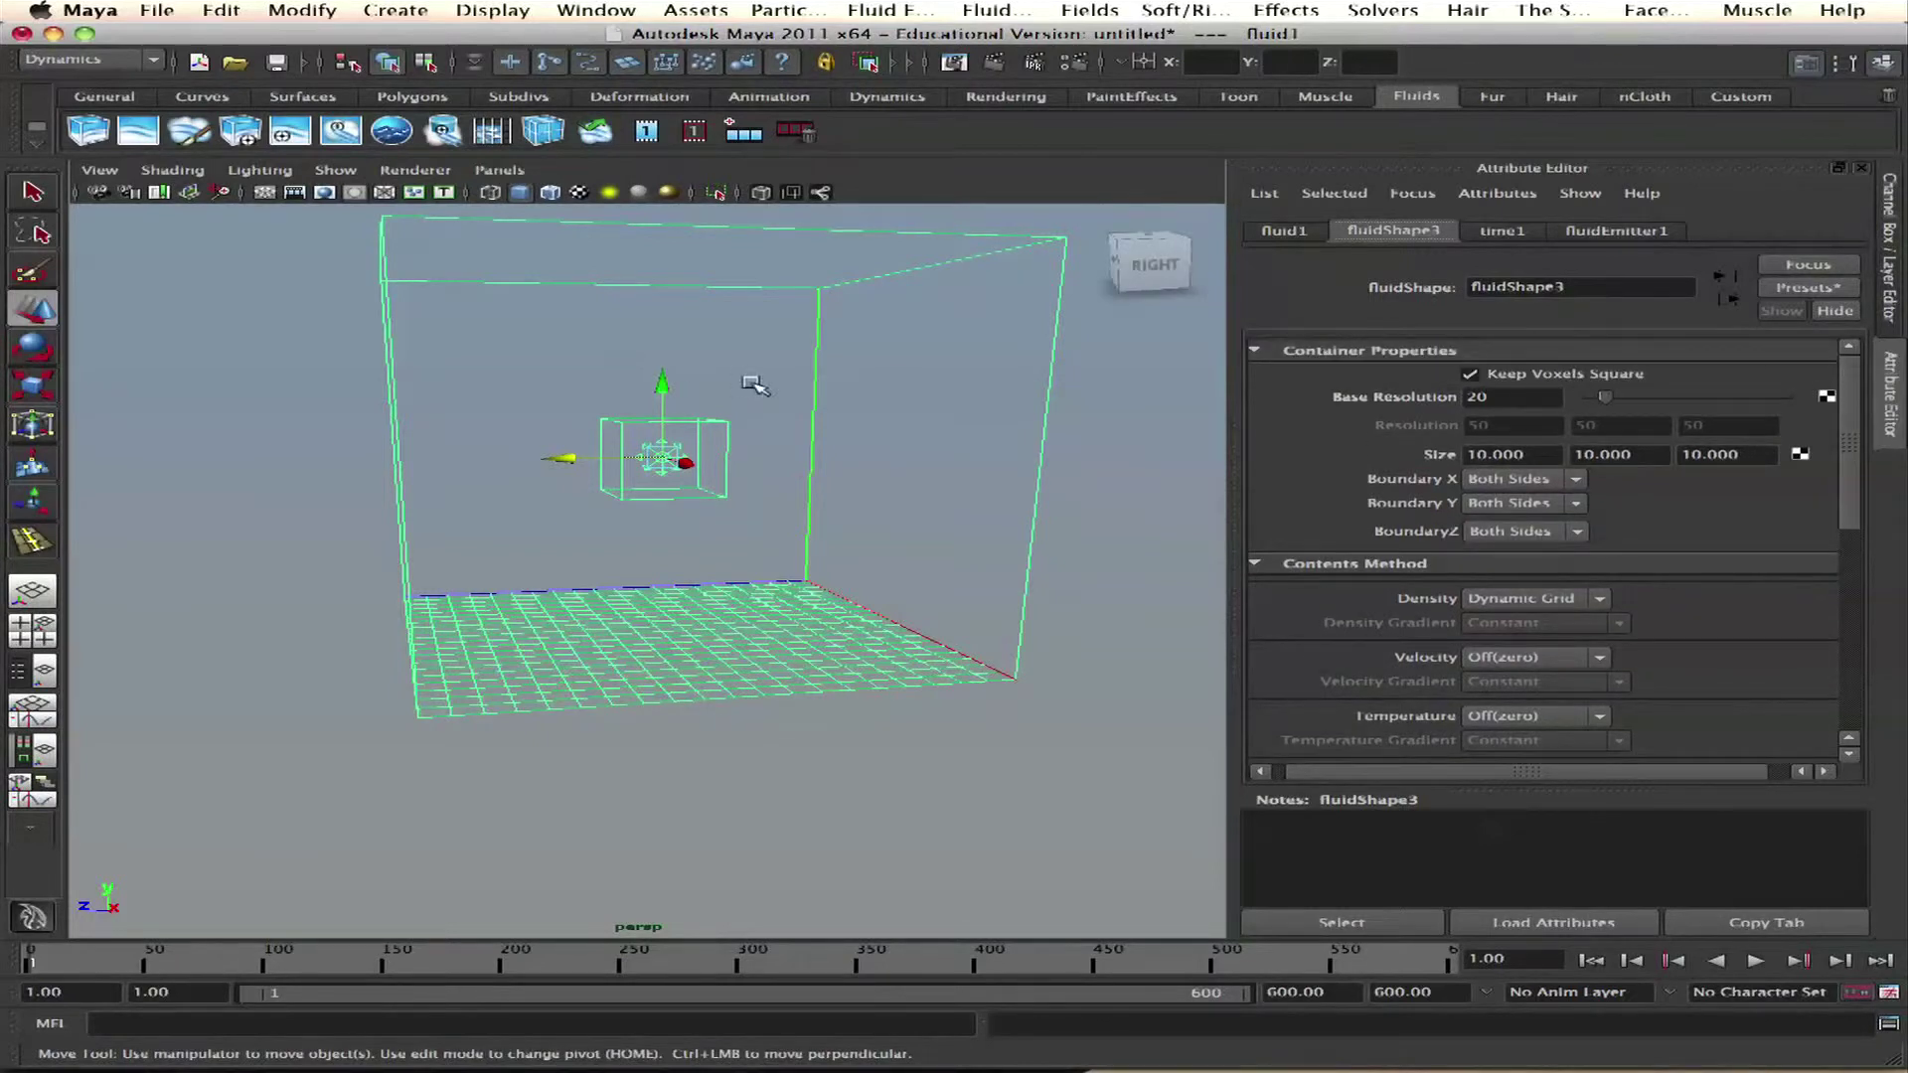
Step: Raise the fluid container slightly and lower its emitter close to the container's floor
{"action": "left_click_drag", "start_coordinate": [663, 385], "coordinate": [672, 329]}
{"action": "left_click", "coordinate": [635, 353]}
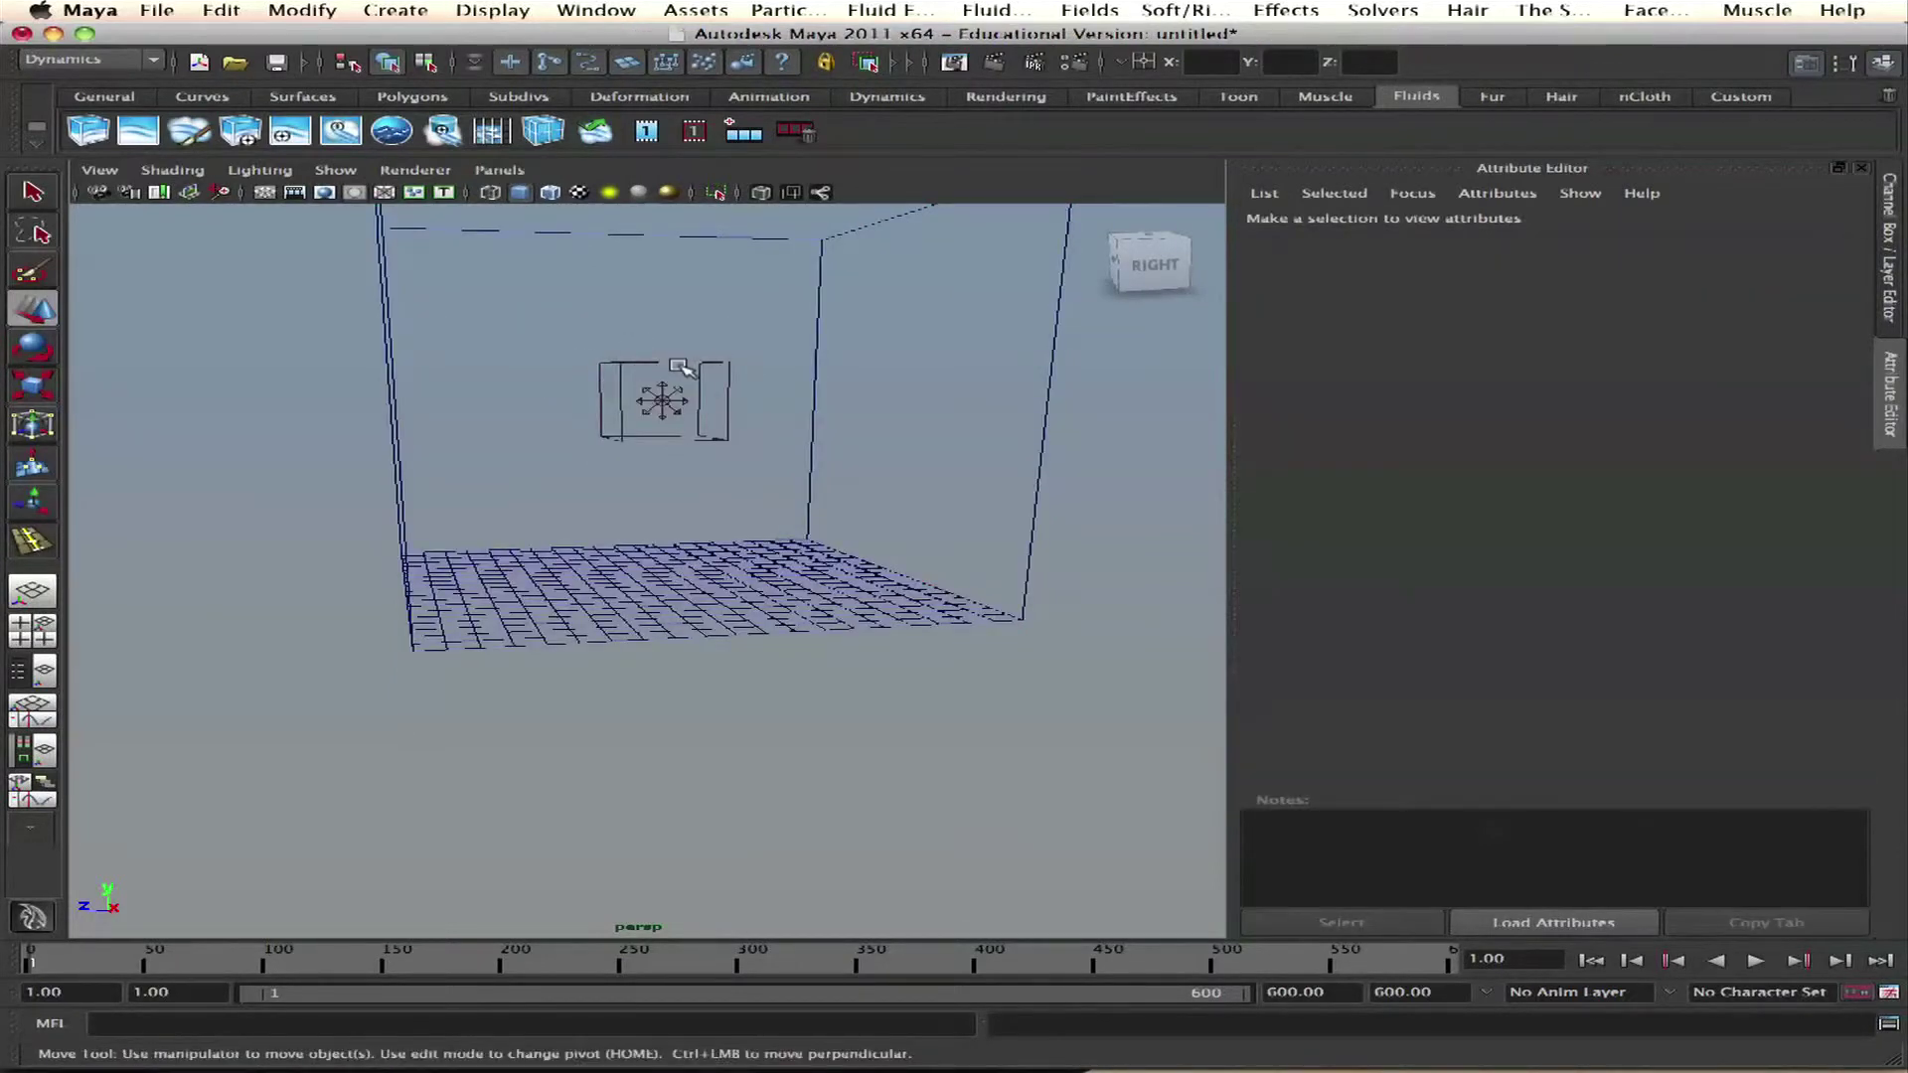
{"action": "left_click_drag", "start_coordinate": [662, 333], "coordinate": [700, 443]}
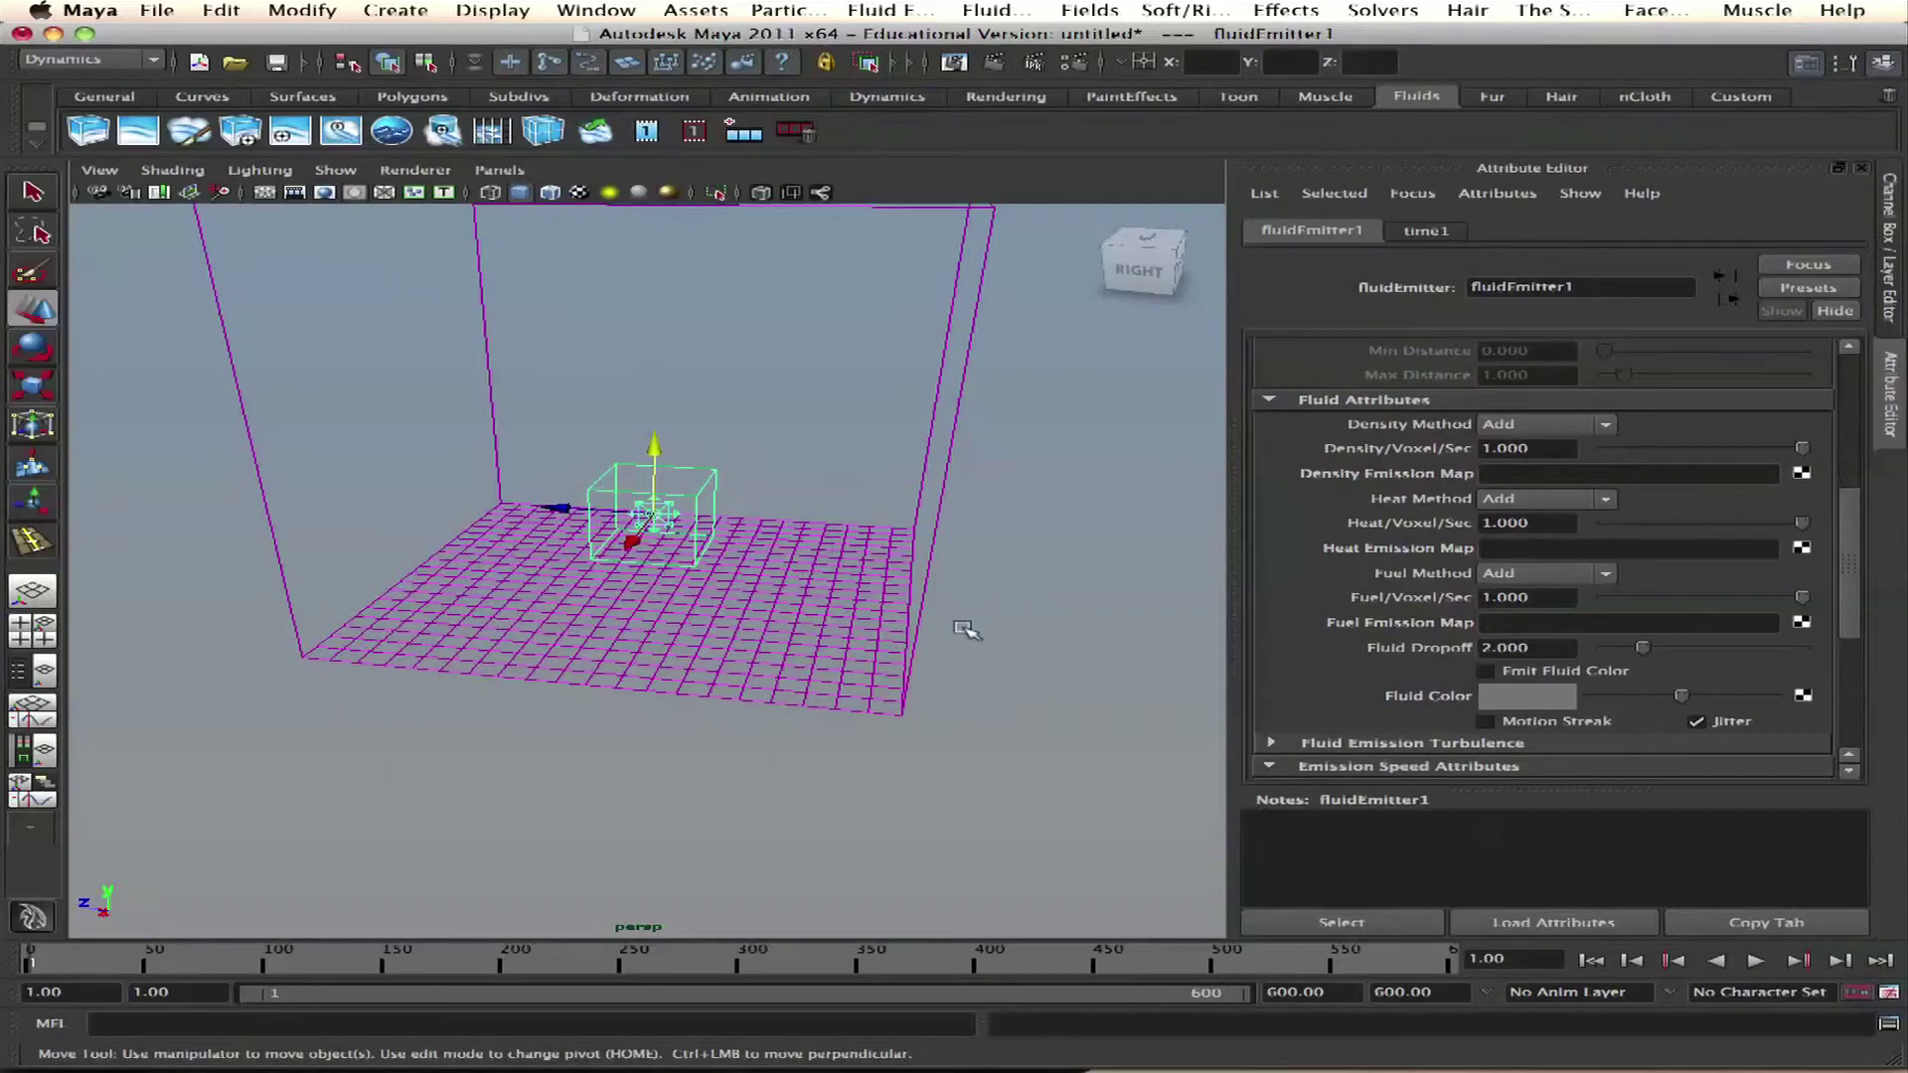
Step: Select the fluid container and expand its Auto Resize settings
{"action": "left_click", "coordinate": [911, 651]}
{"action": "left_click_drag", "start_coordinate": [911, 651], "coordinate": [970, 613], "text": "alt"}
{"action": "right_click_drag", "start_coordinate": [971, 612], "coordinate": [792, 490], "text": "alt"}
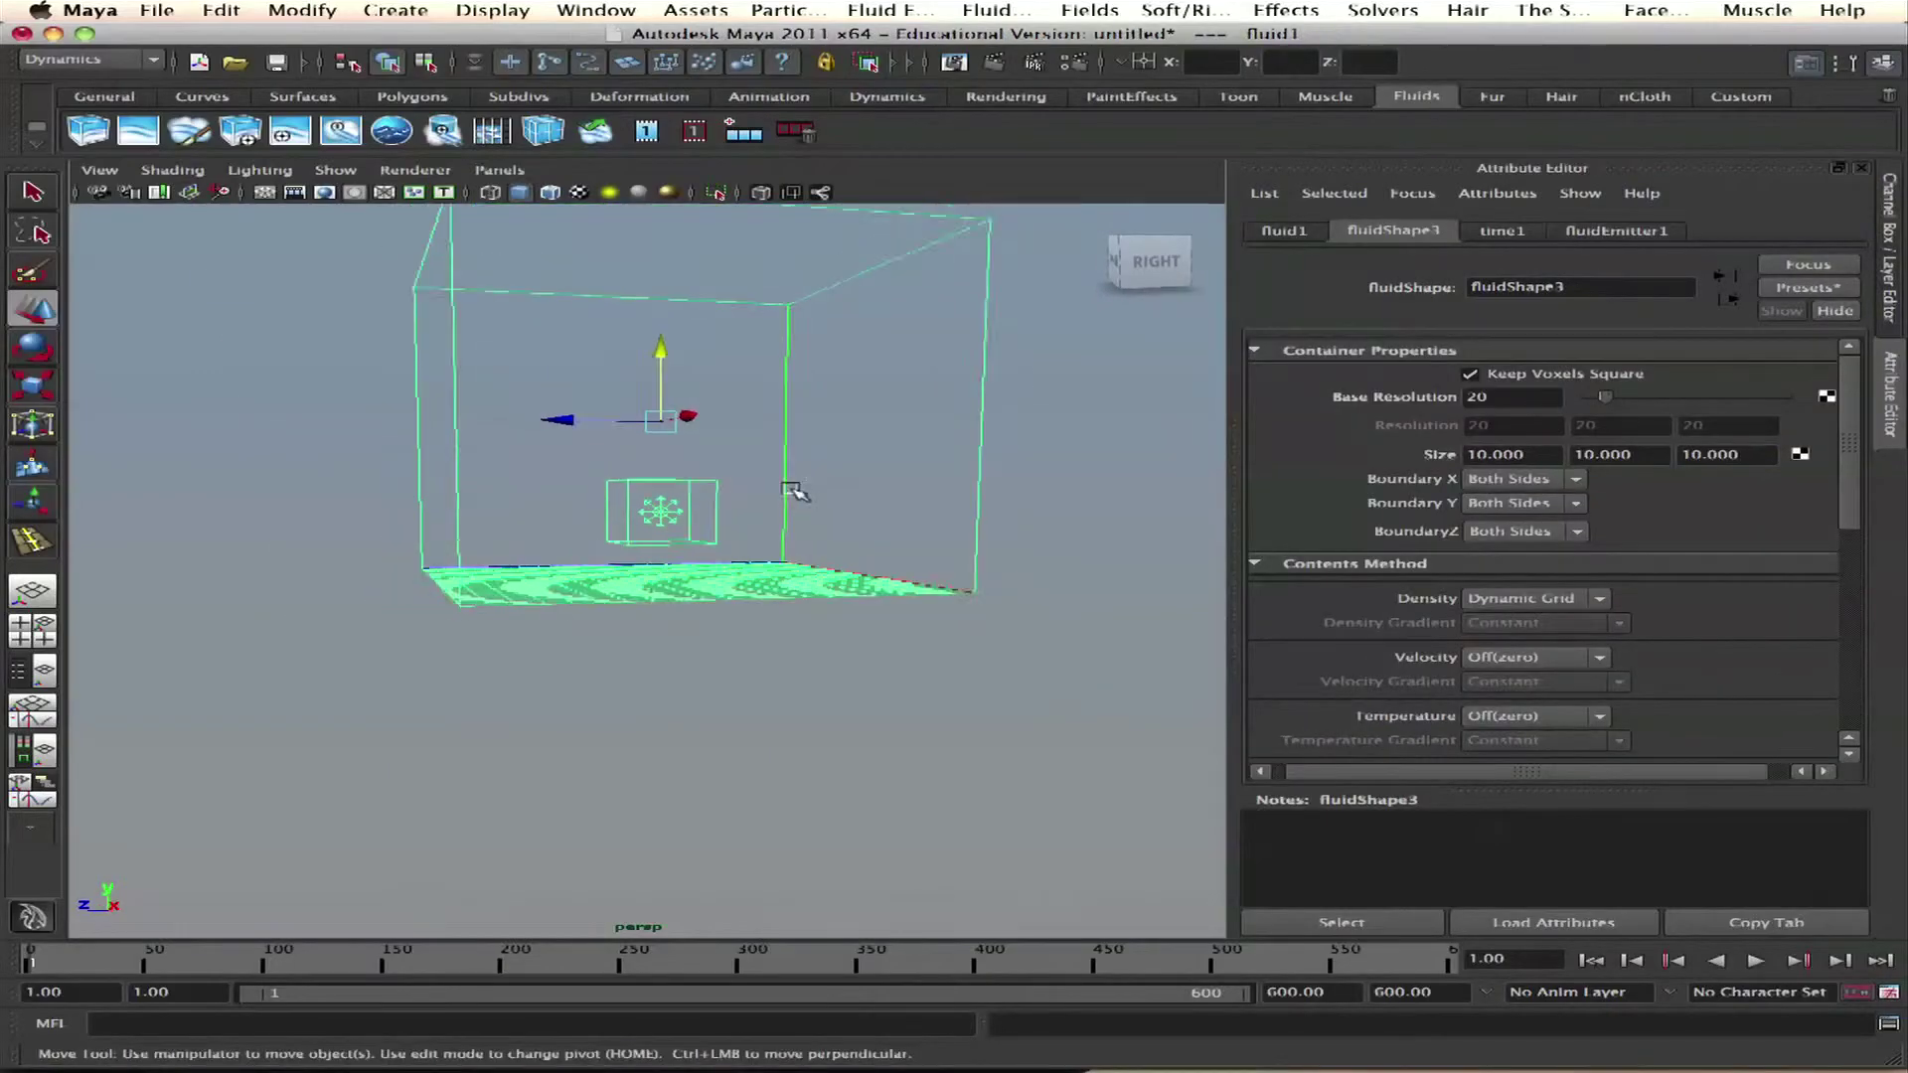
{"action": "middle_click_drag", "start_coordinate": [792, 490], "coordinate": [794, 582], "text": "alt"}
{"action": "left_click_drag", "start_coordinate": [794, 596], "coordinate": [827, 636], "text": "alt"}
{"action": "scroll", "coordinate": [1843, 437], "scroll_direction": "down", "scroll_amount": 10}
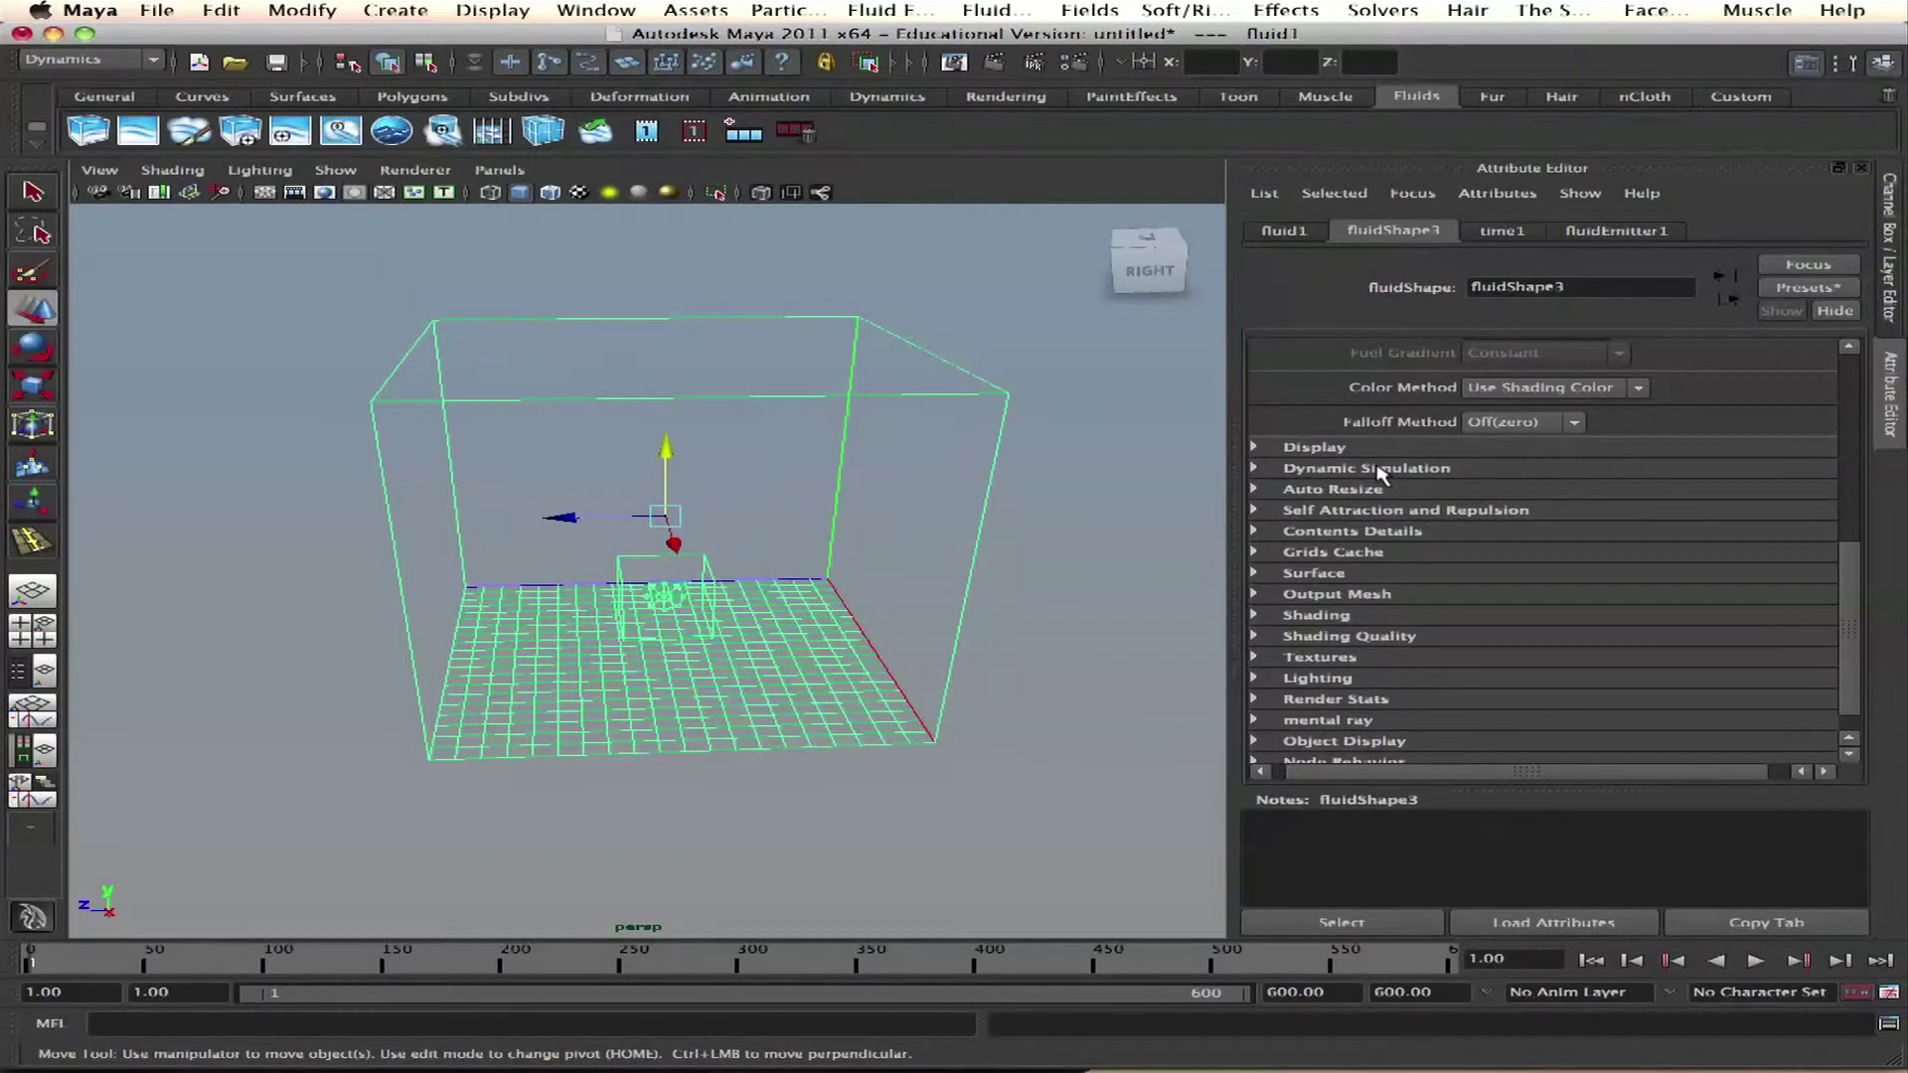
{"action": "left_click", "coordinate": [1381, 469]}
{"action": "left_click", "coordinate": [1383, 469]}
{"action": "left_click", "coordinate": [1375, 492]}
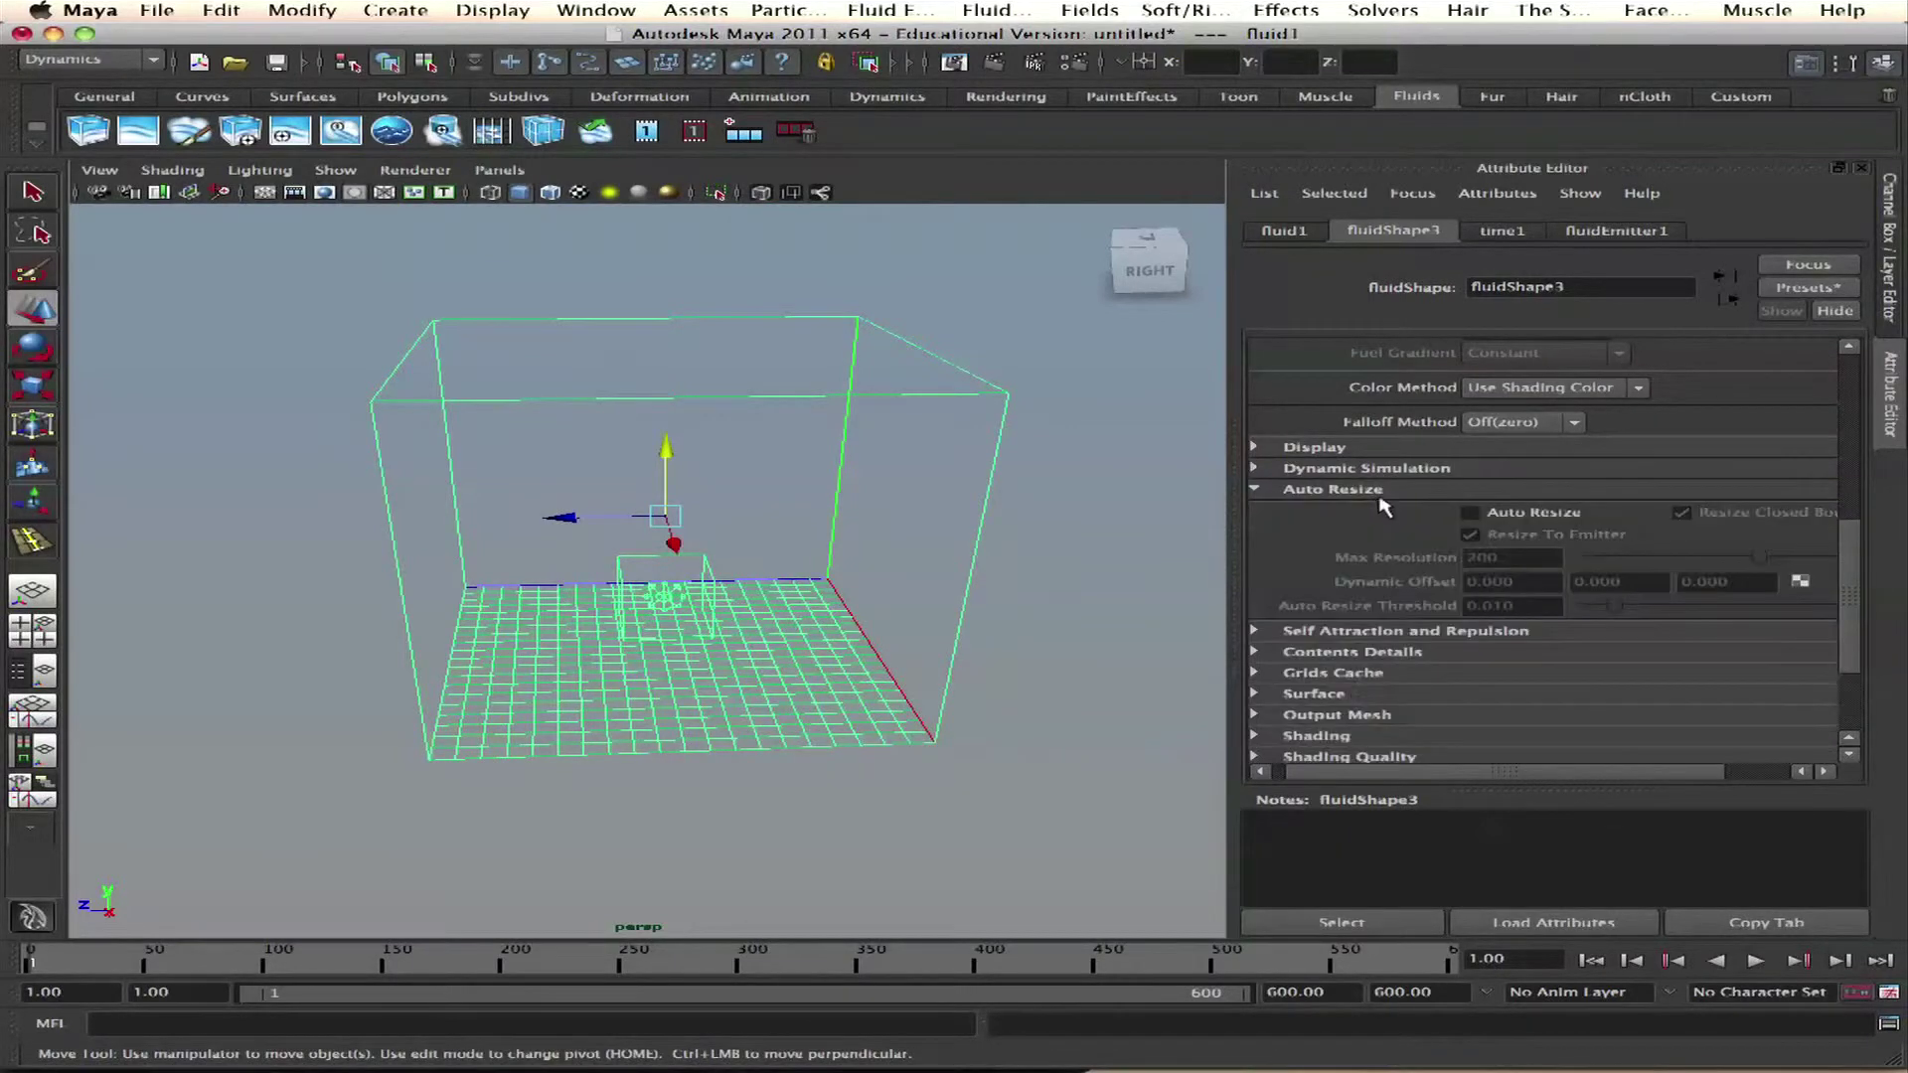
Step: Enable Auto Resize for the fluid container after checking the emitter's attributes
{"action": "left_click_drag", "start_coordinate": [785, 546], "coordinate": [695, 489], "text": "alt"}
{"action": "left_click", "coordinate": [796, 495]}
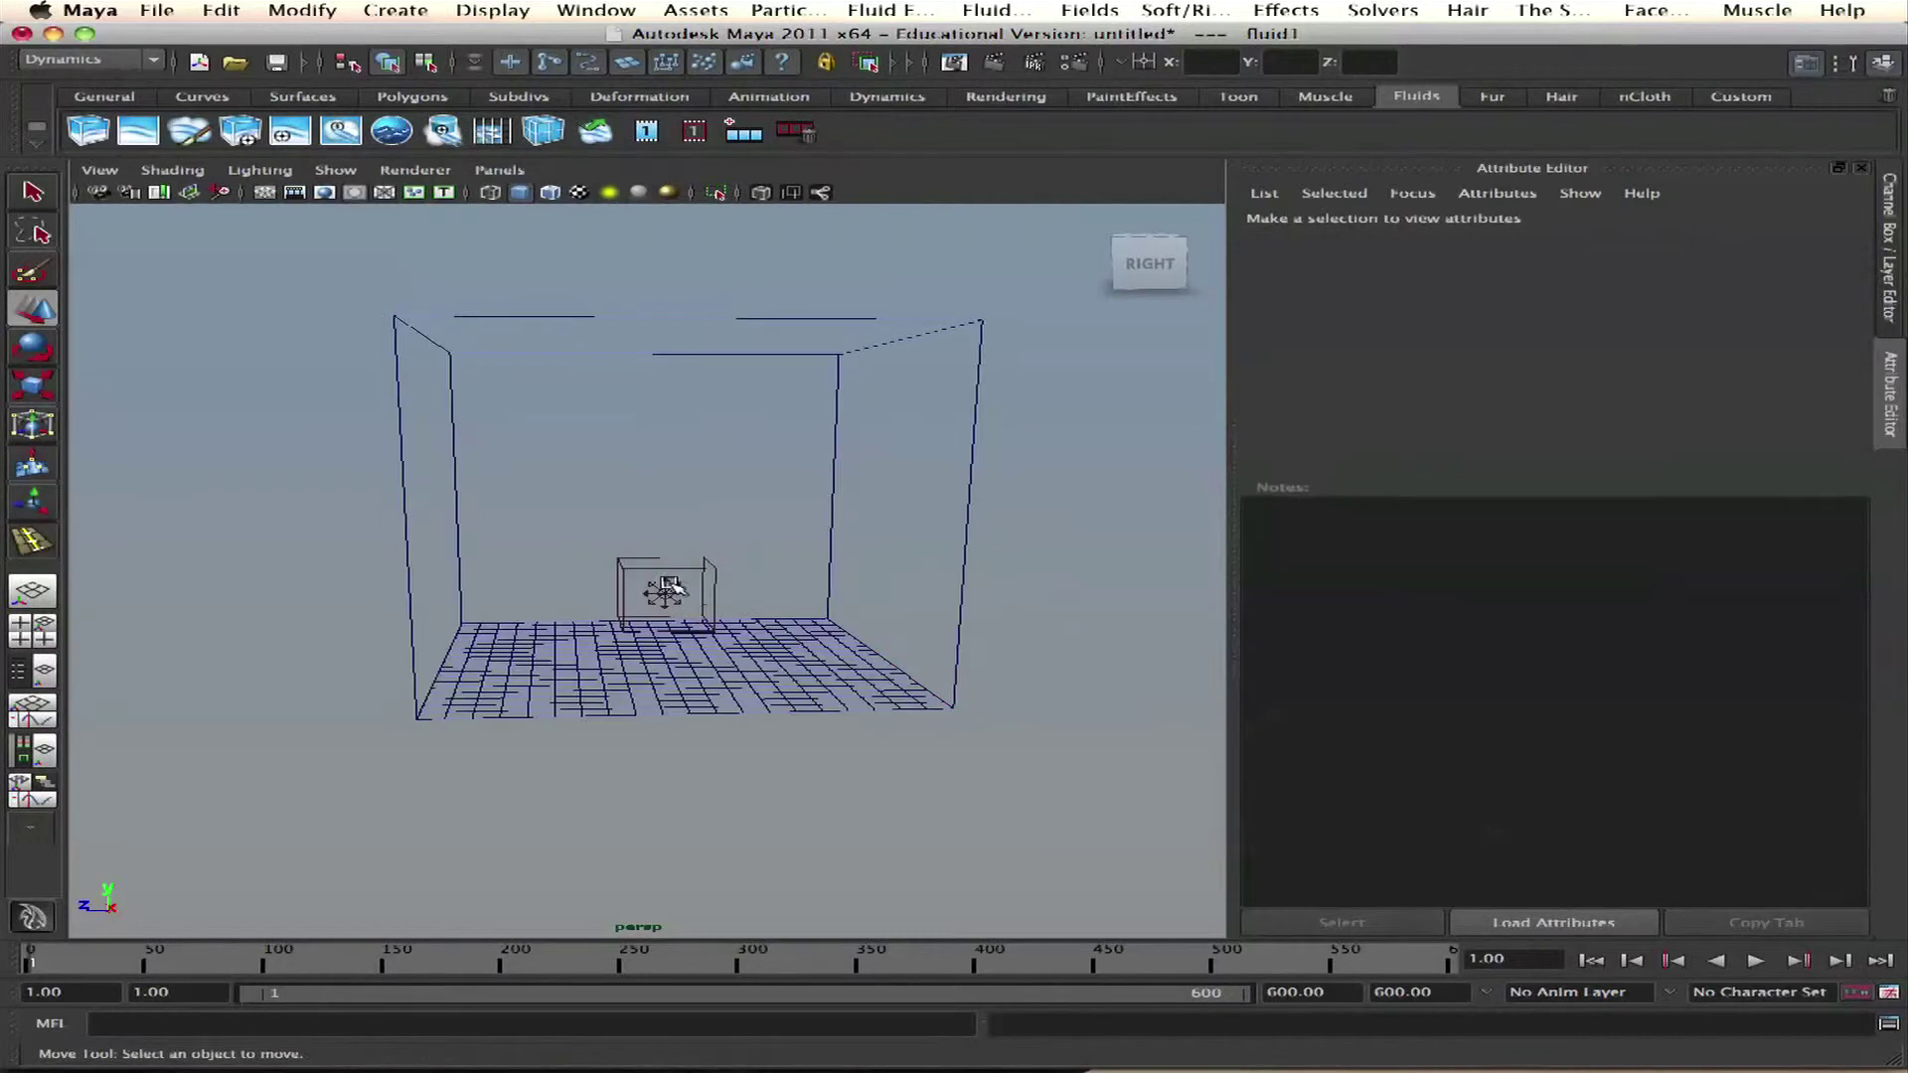
{"action": "left_click", "coordinate": [687, 568]}
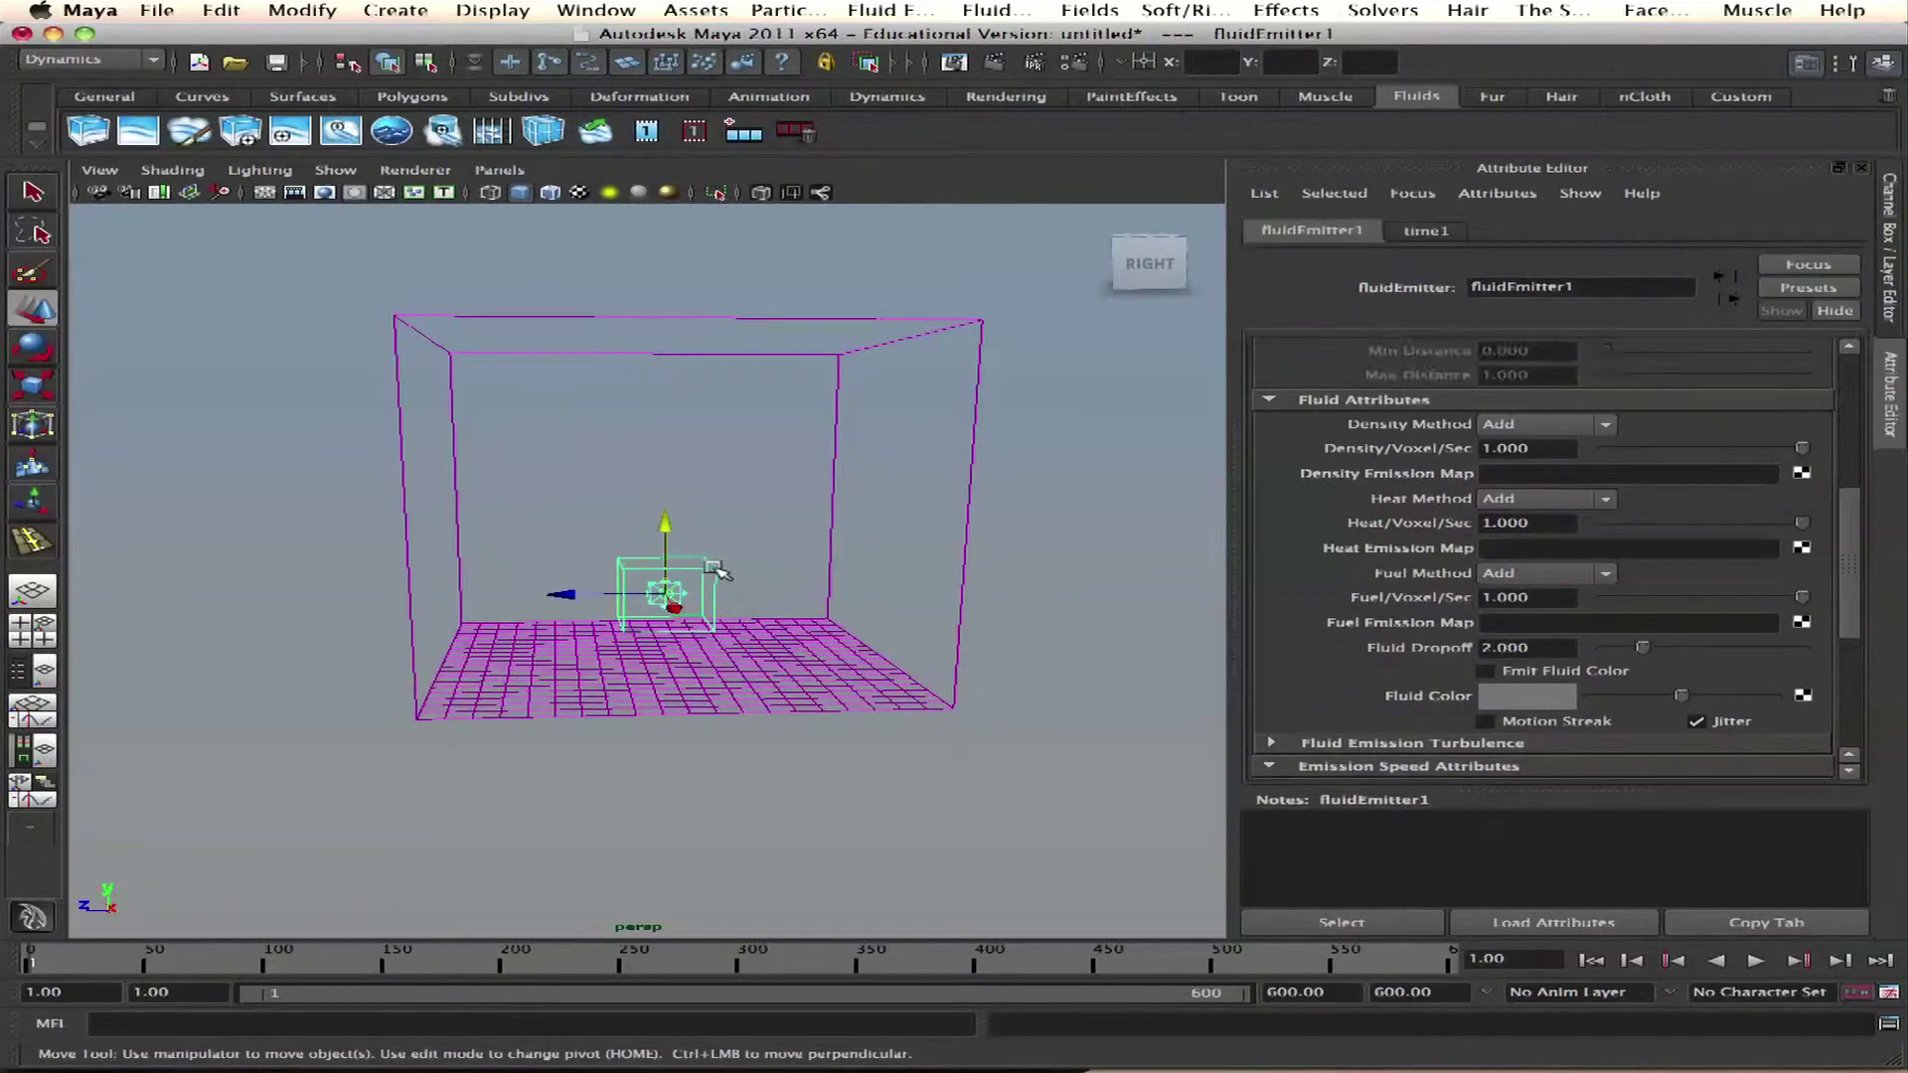
{"action": "left_click_drag", "start_coordinate": [1856, 515], "coordinate": [1864, 369]}
{"action": "left_click_drag", "start_coordinate": [1039, 355], "coordinate": [954, 307]}
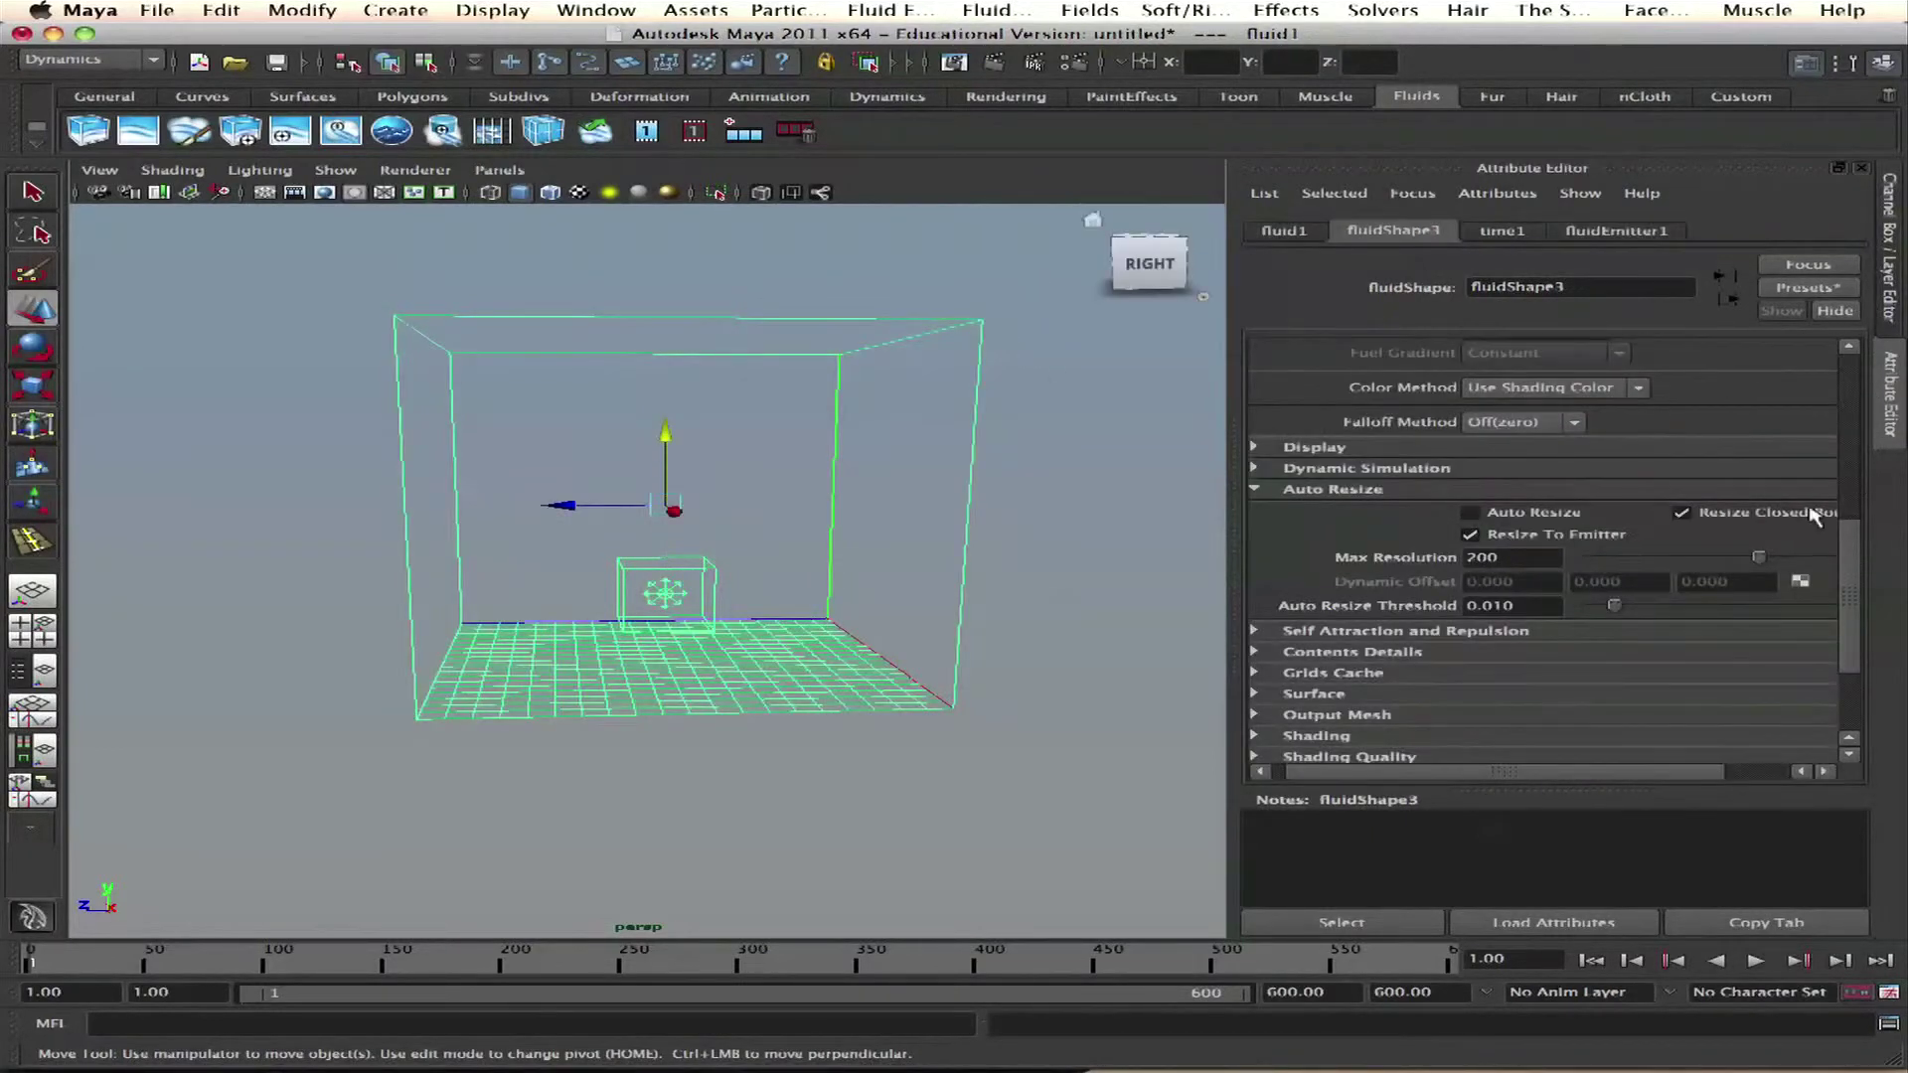
{"action": "left_click", "coordinate": [1500, 517]}
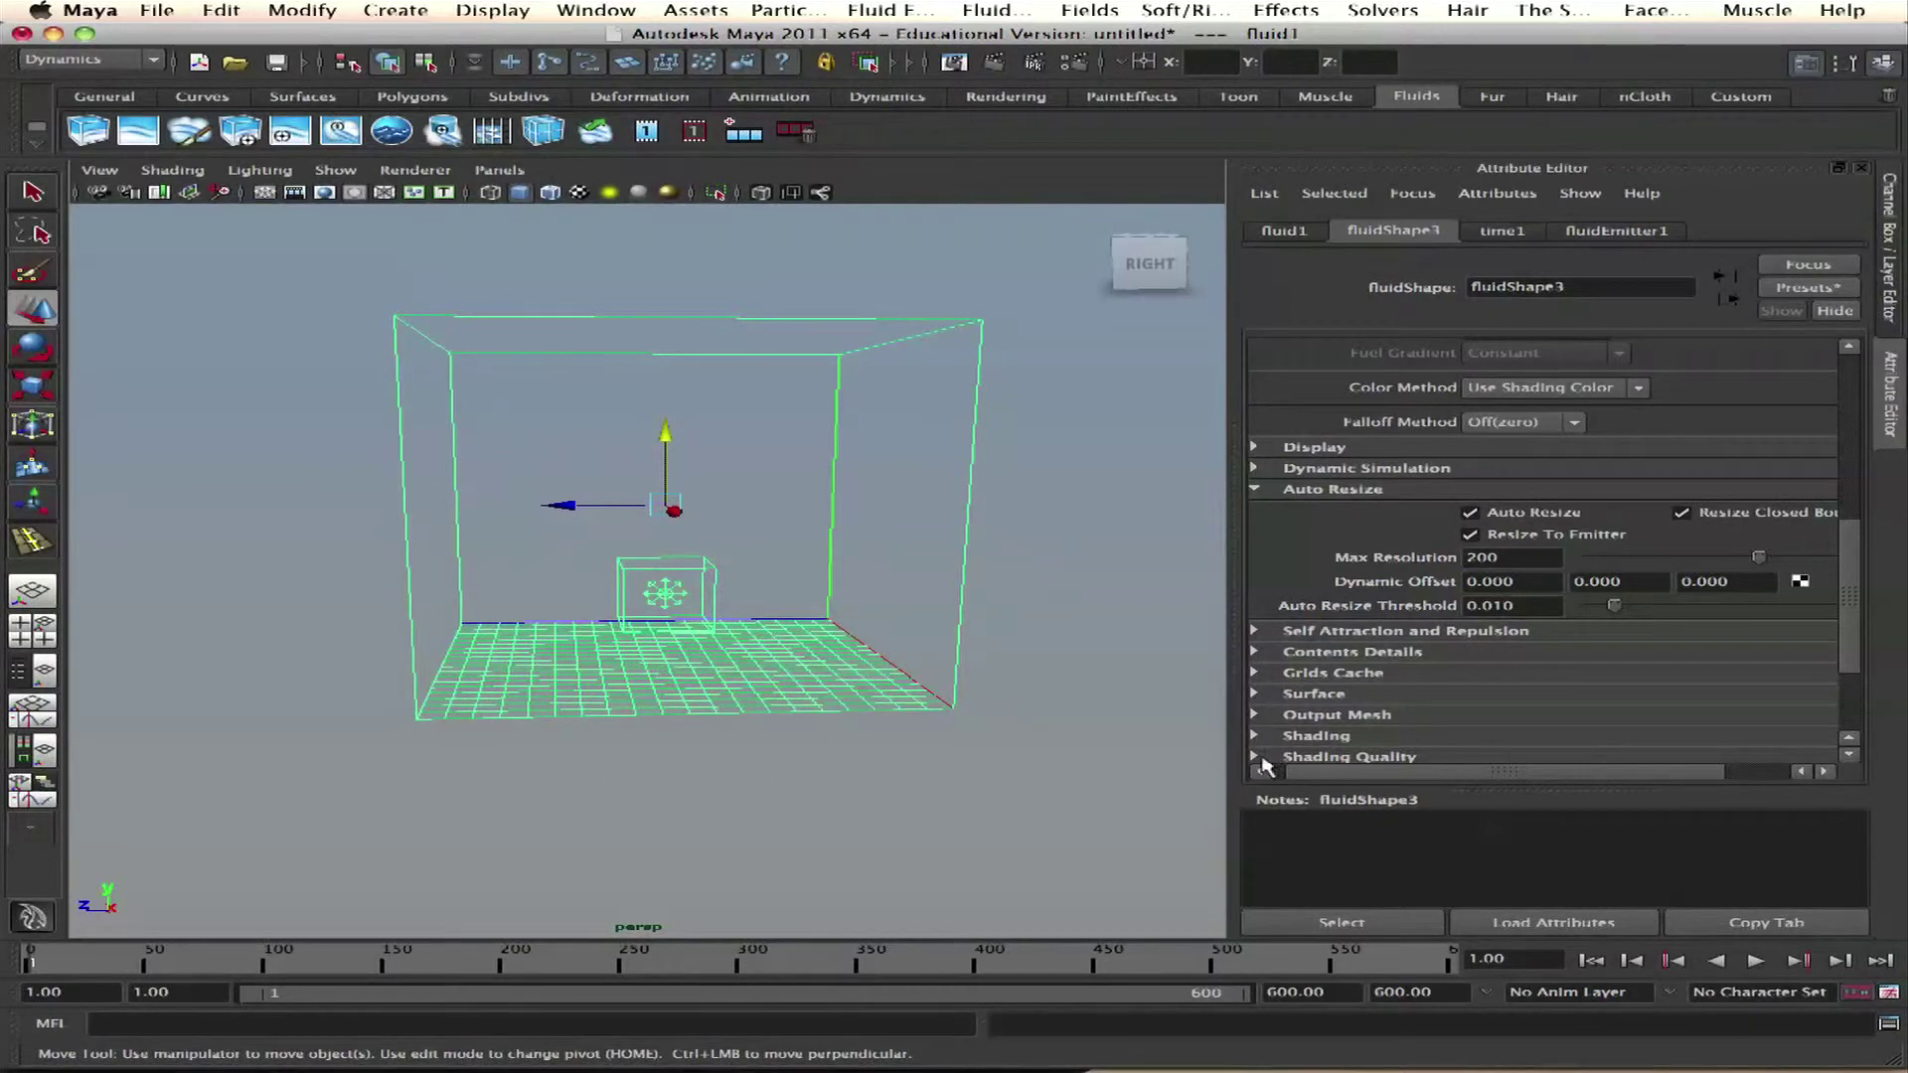
Step: Move the fluid emitter up to a Y translation of about 1.753 and play the simulation
{"action": "left_click", "coordinate": [709, 564]}
{"action": "left_click_drag", "start_coordinate": [664, 525], "coordinate": [675, 376]}
{"action": "left_click", "coordinate": [1755, 959]}
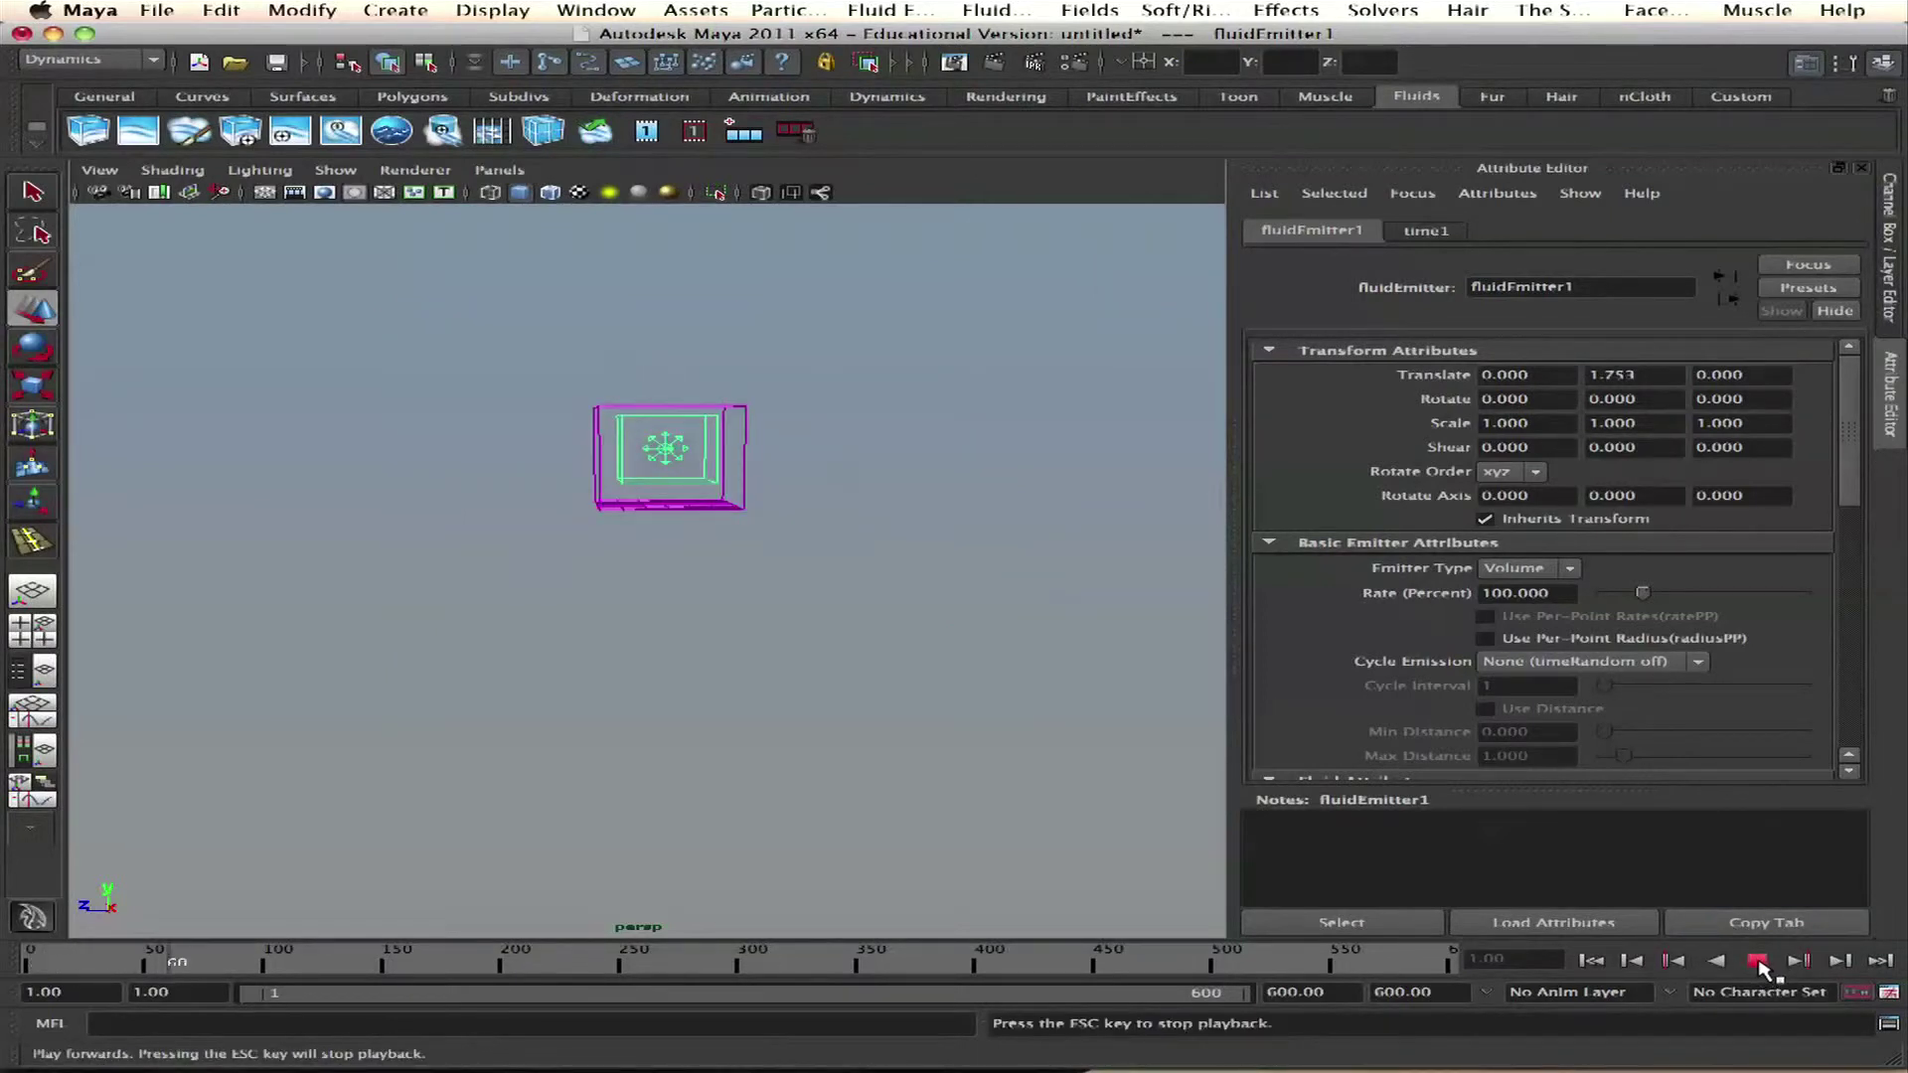
Step: Stop the simulation and set the fluid emitter's Density/Voxel/Sec to 2
{"action": "left_click", "coordinate": [1757, 959]}
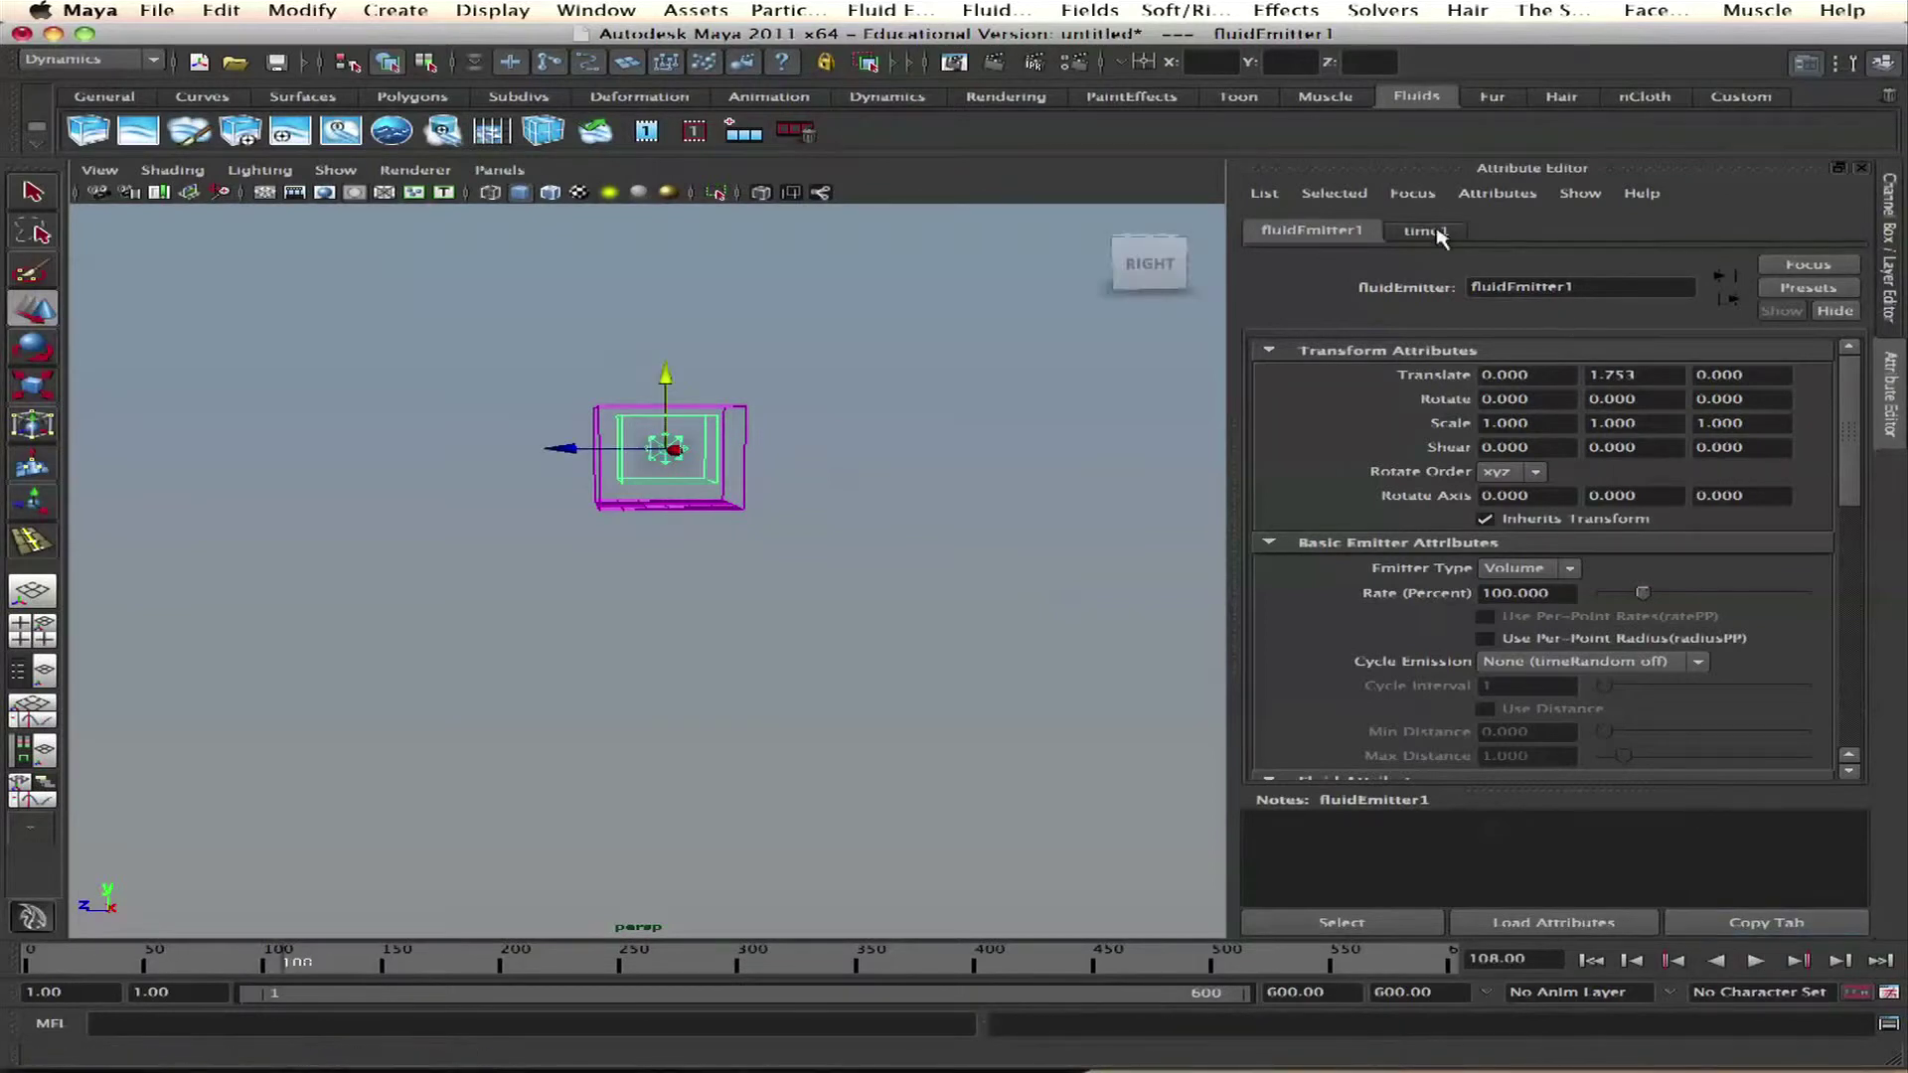
{"action": "left_click", "coordinate": [769, 462]}
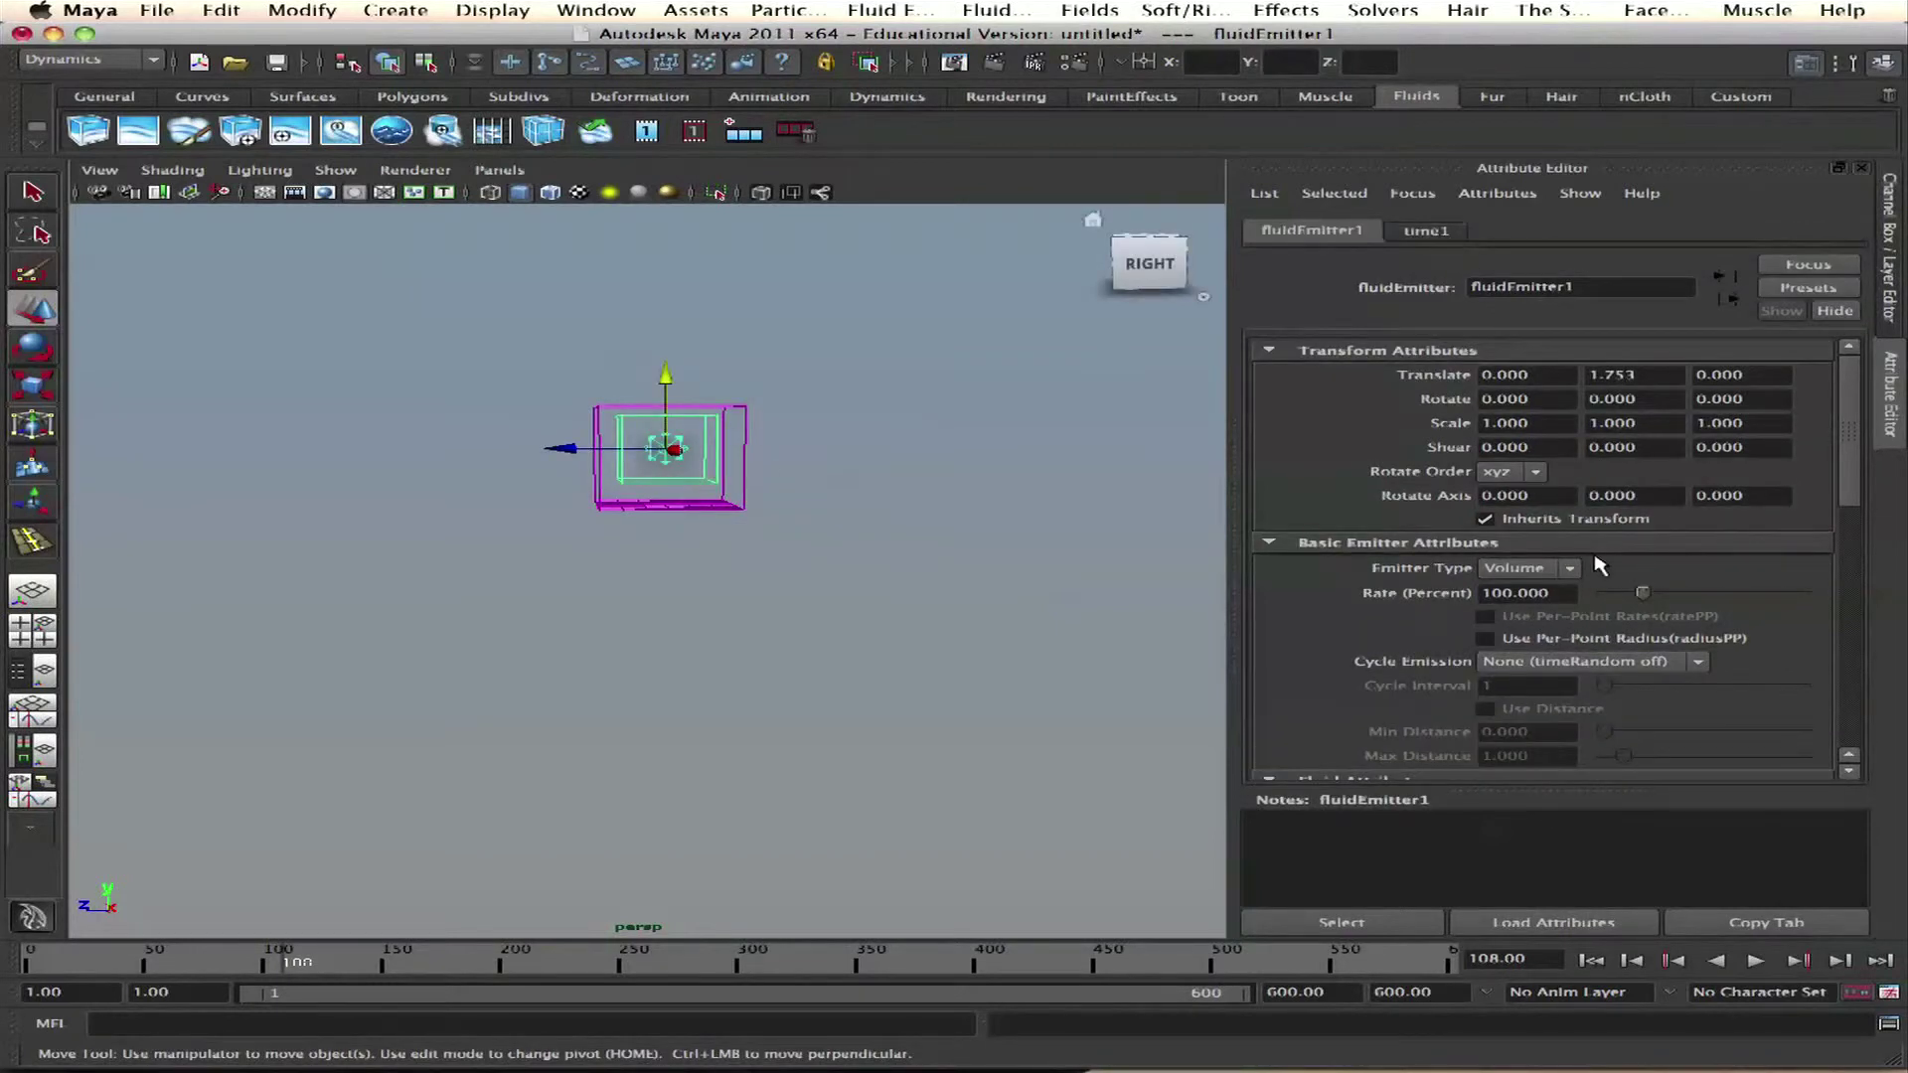
{"action": "left_click_drag", "start_coordinate": [1850, 482], "coordinate": [1839, 601]}
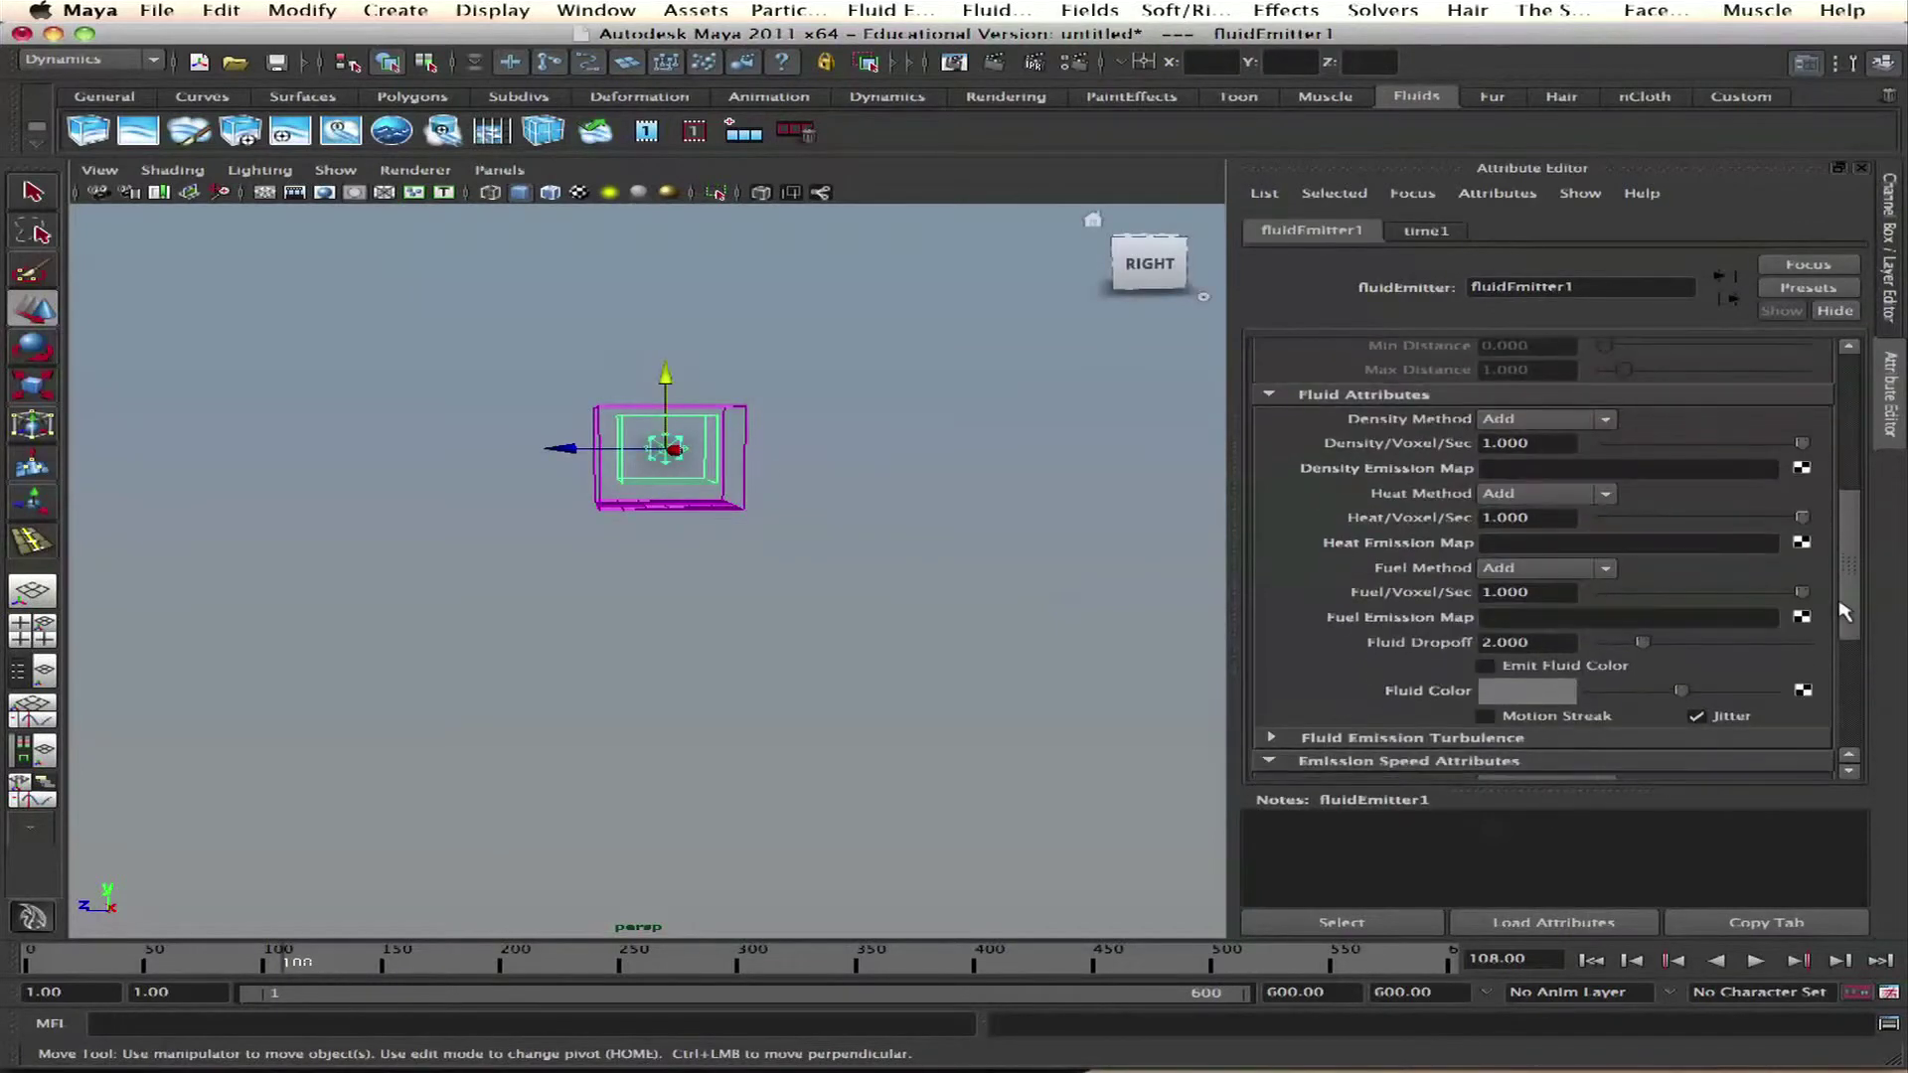
{"action": "left_click", "coordinate": [1527, 442]}
{"action": "type", "text": "2"}
{"action": "key", "text": "Return"}
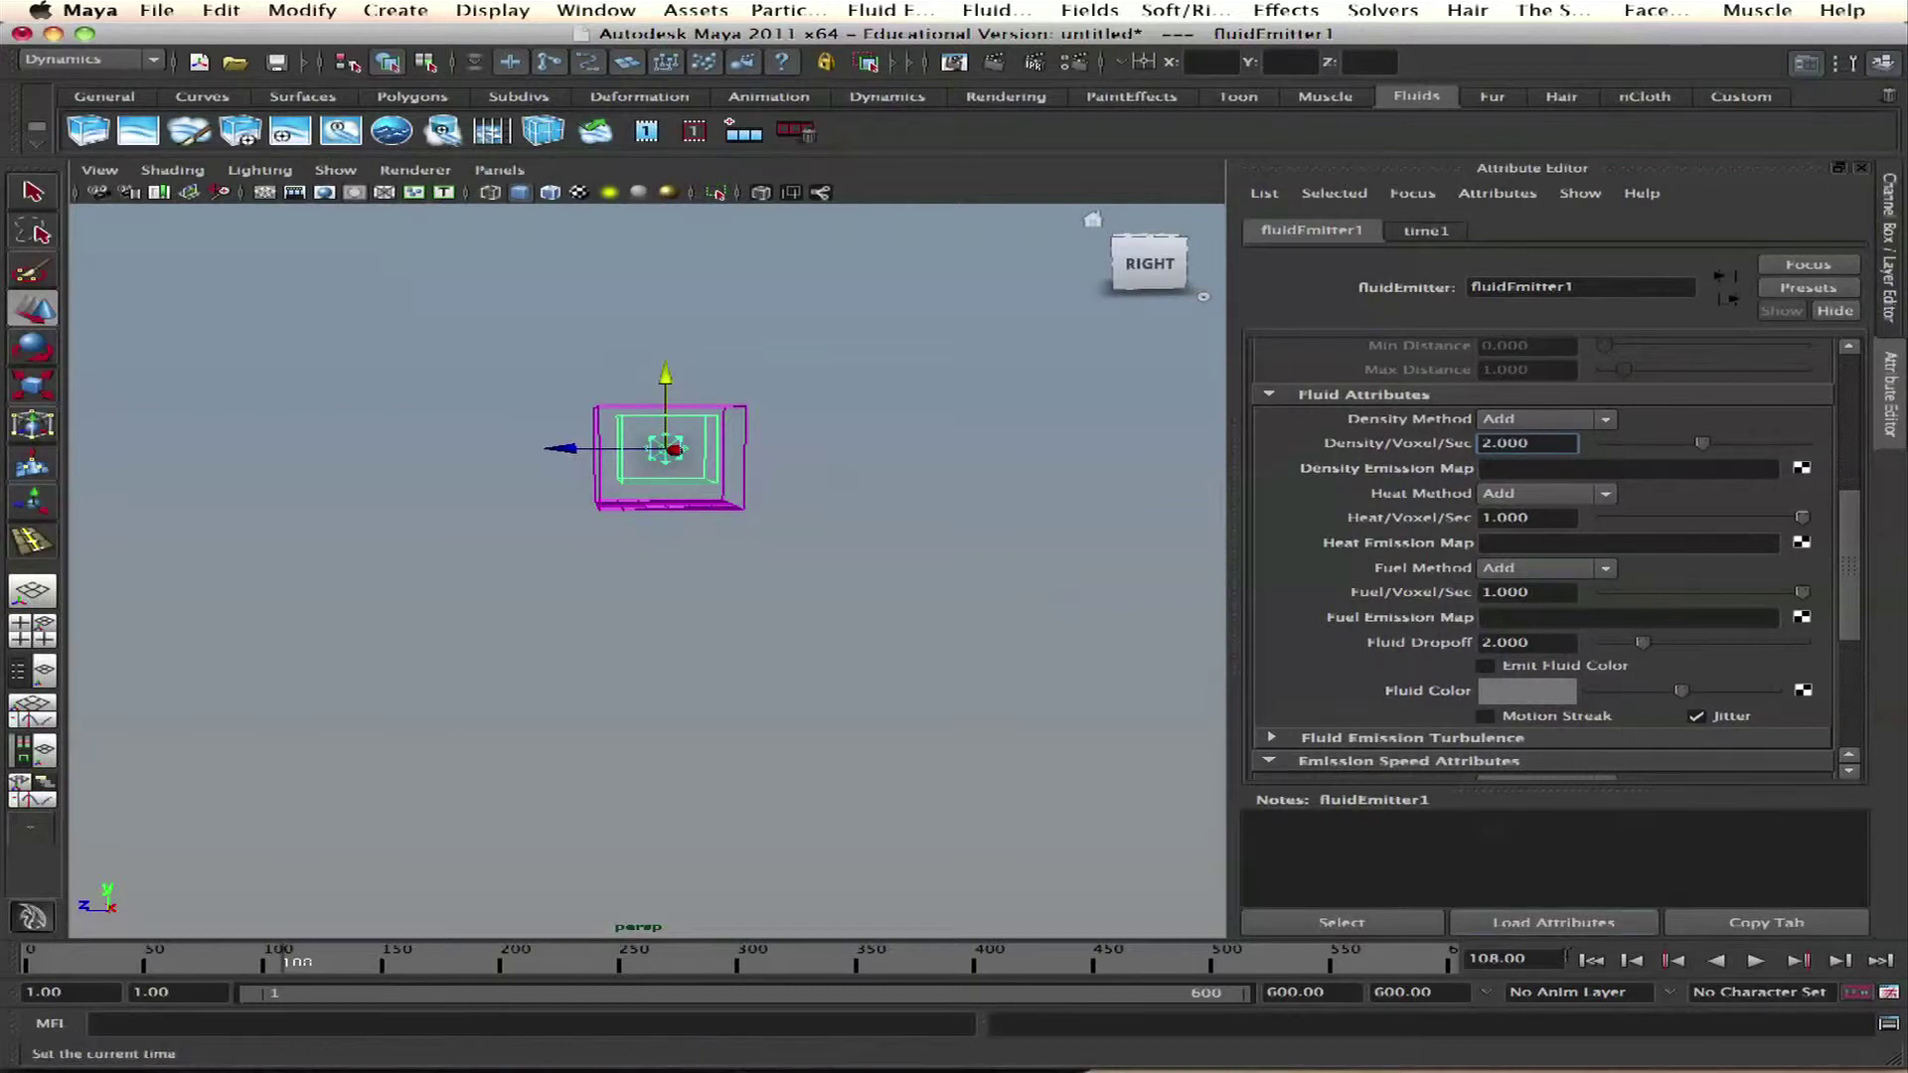
Step: Replay the simulation from the first frame to check the denser emission, then stop it
{"action": "left_click", "coordinate": [1591, 959]}
{"action": "left_click", "coordinate": [1756, 960]}
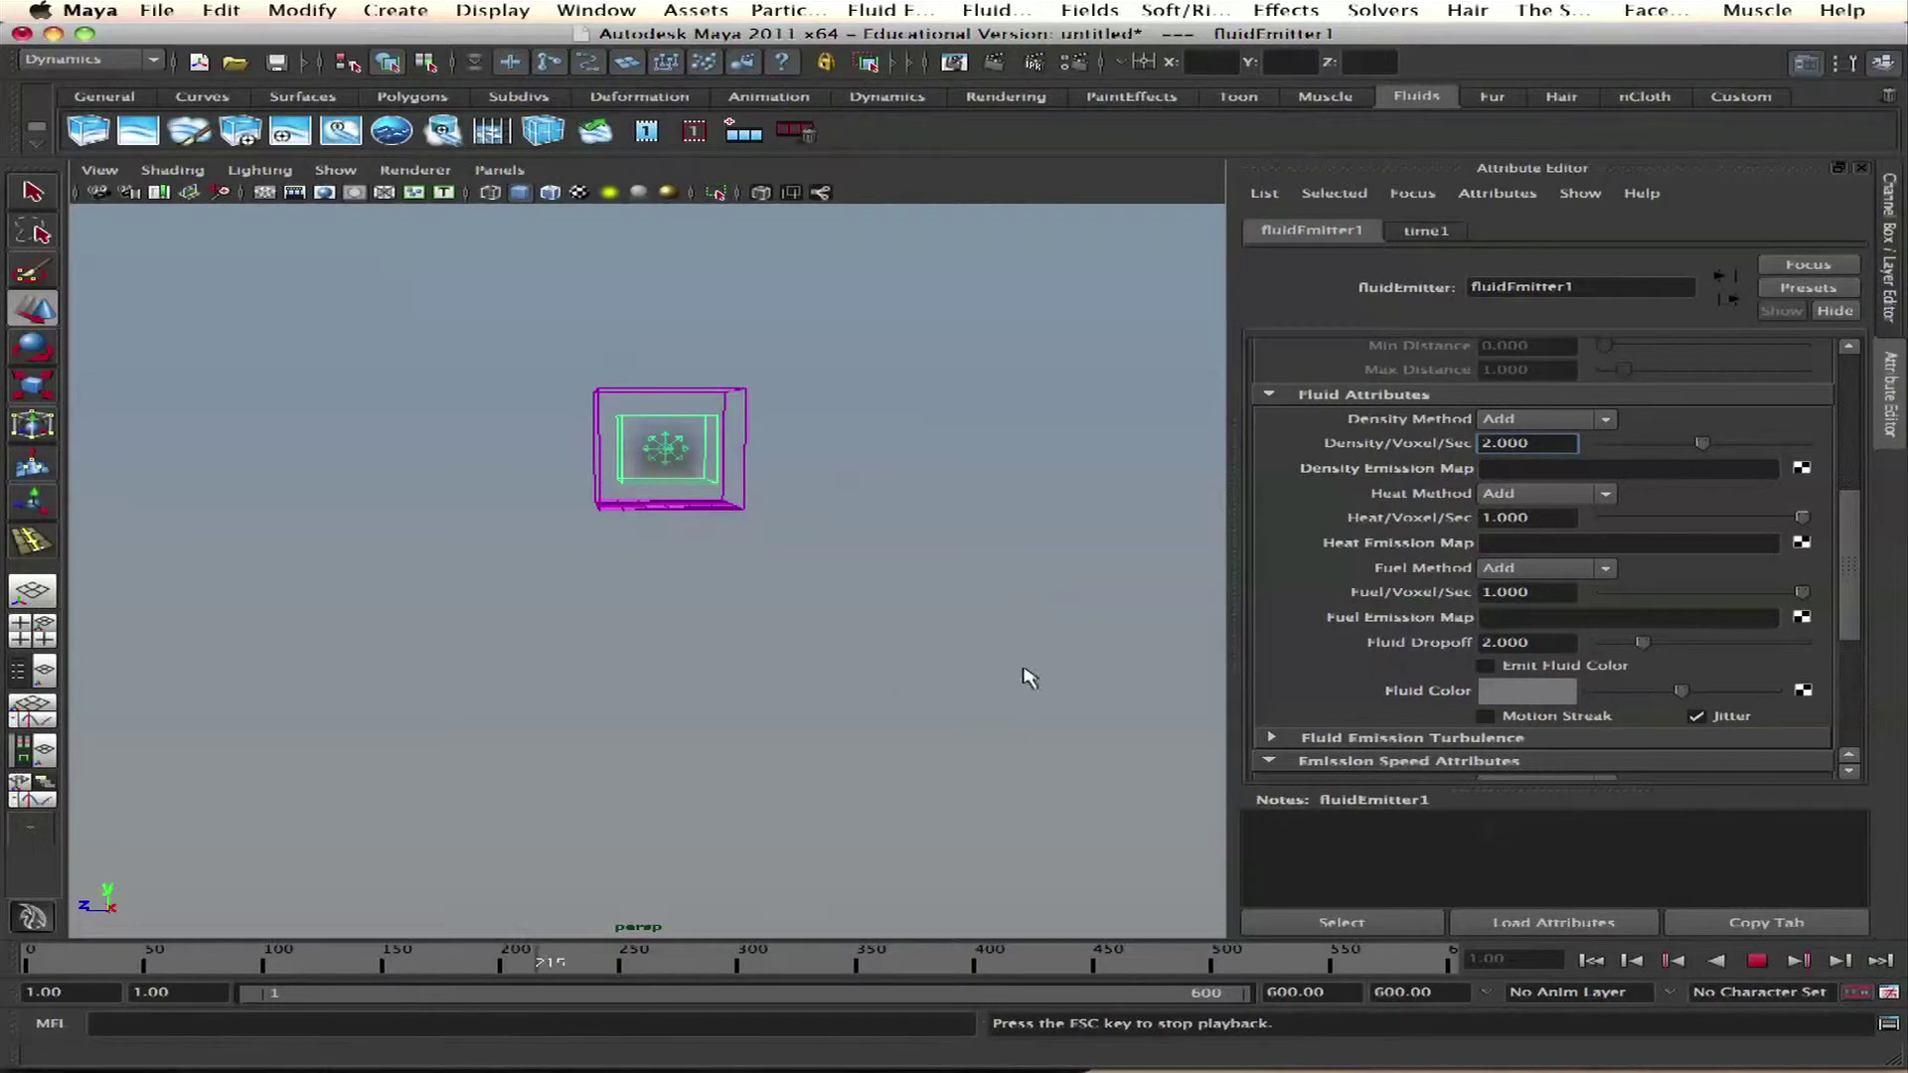
{"action": "left_click", "coordinate": [1756, 959]}
Step: Select the fluid container, collapse its Contents Method and Auto Resize settings, and review its Dynamic Simulation settings
{"action": "left_click", "coordinate": [1092, 745]}
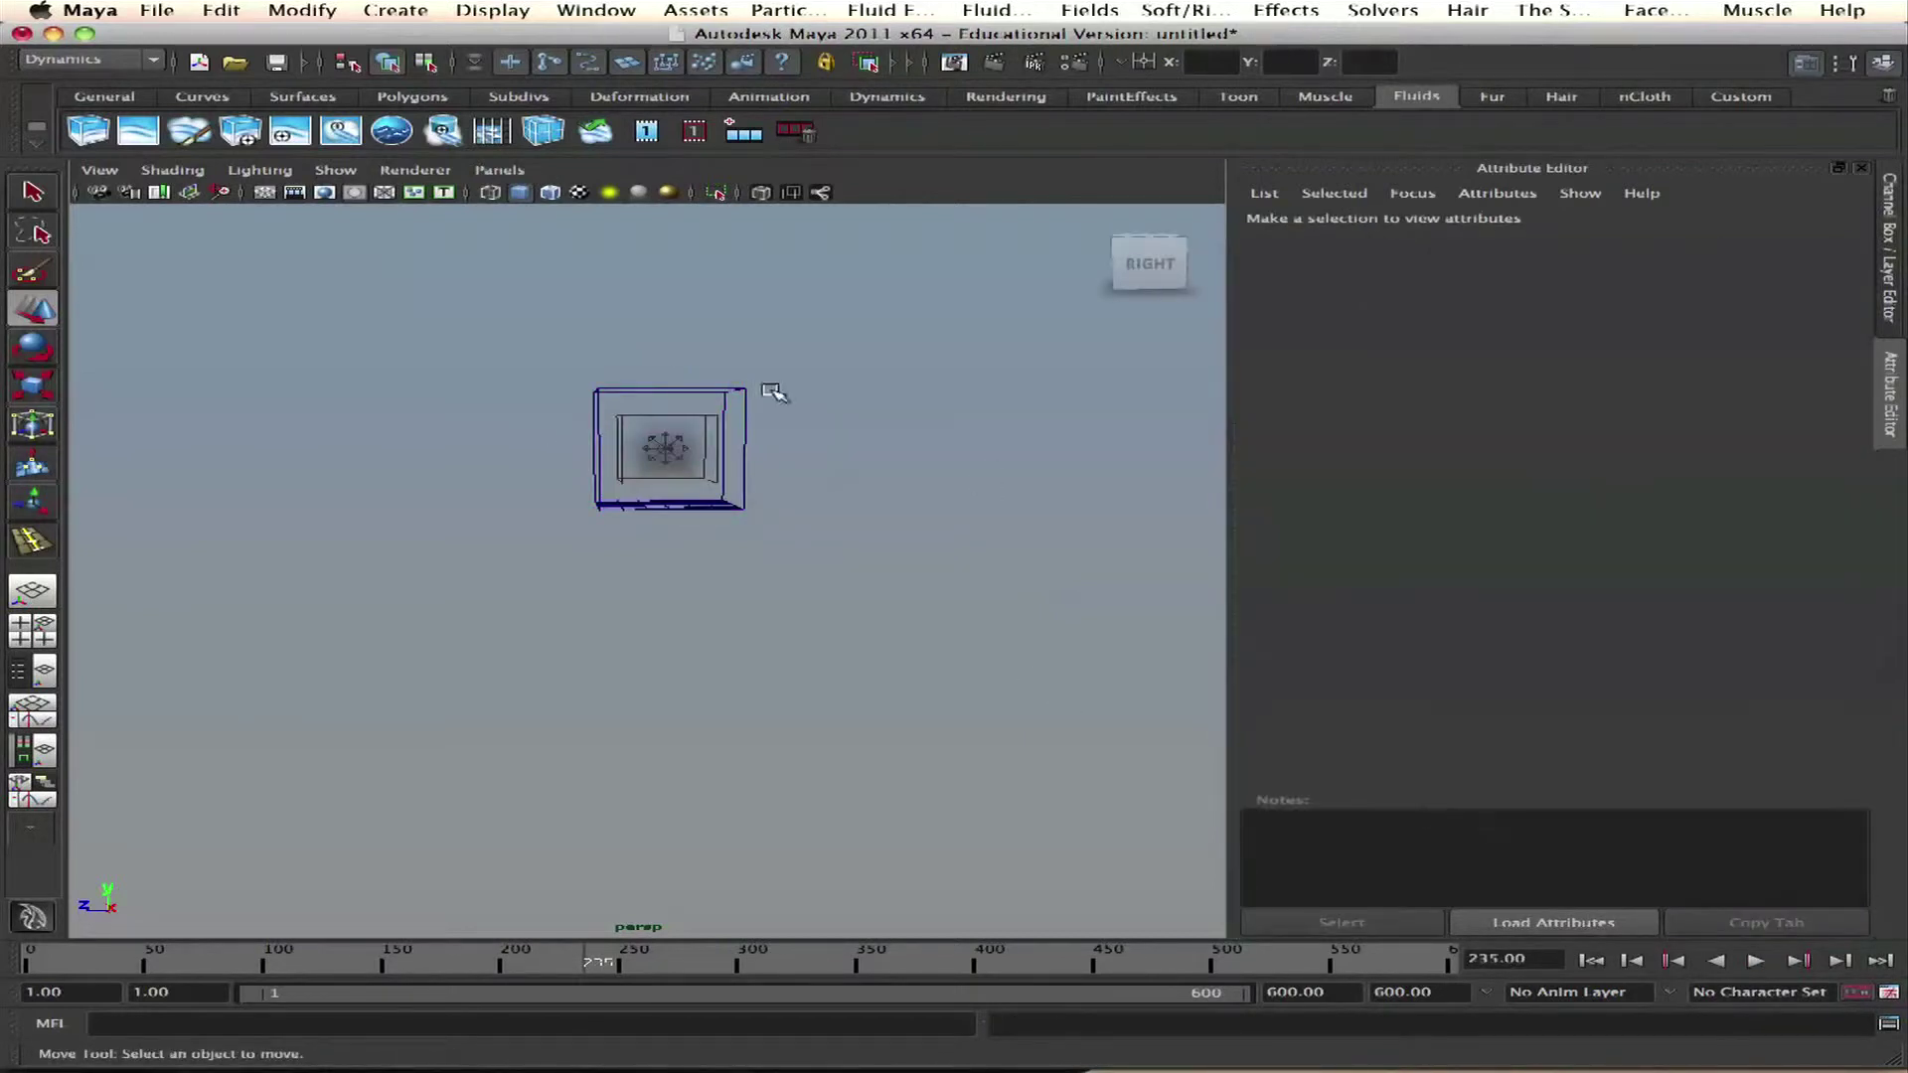
{"action": "key", "text": "z"}
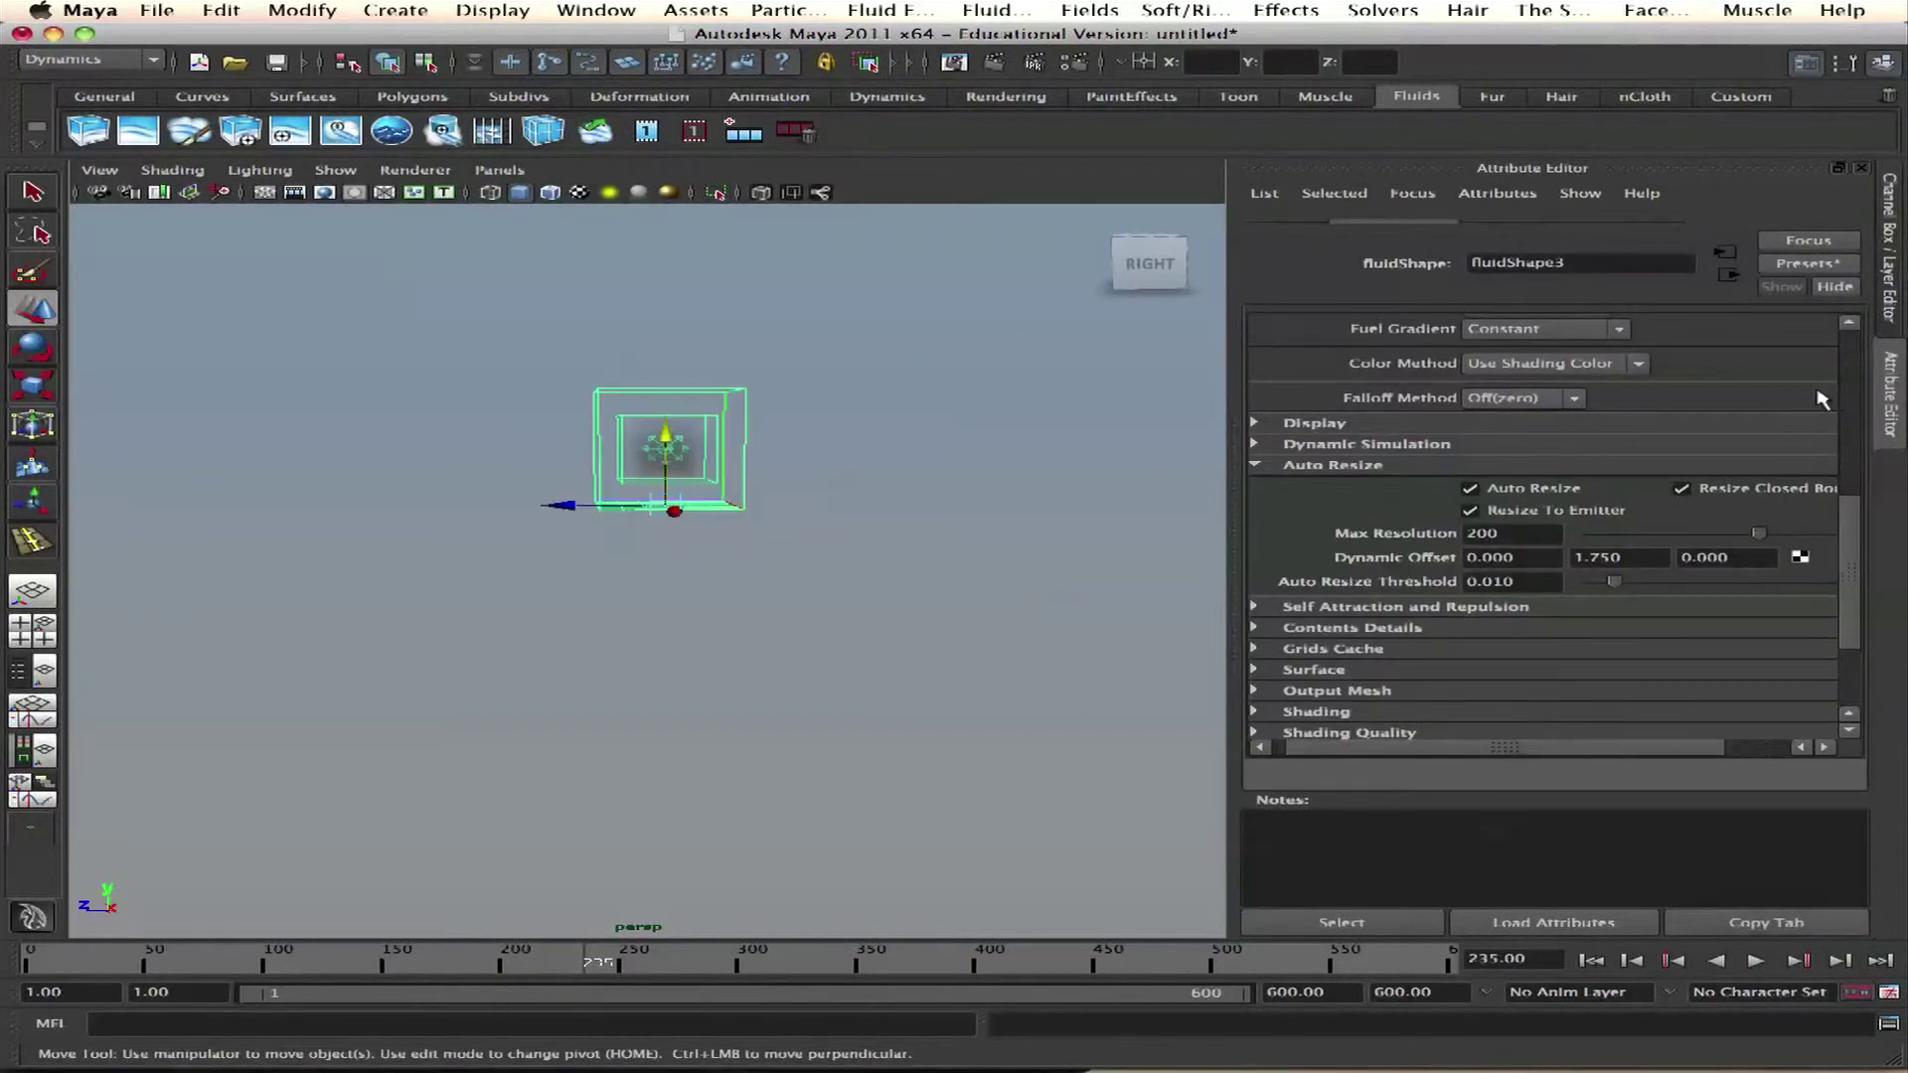
{"action": "left_click_drag", "start_coordinate": [1853, 564], "coordinate": [1858, 382]}
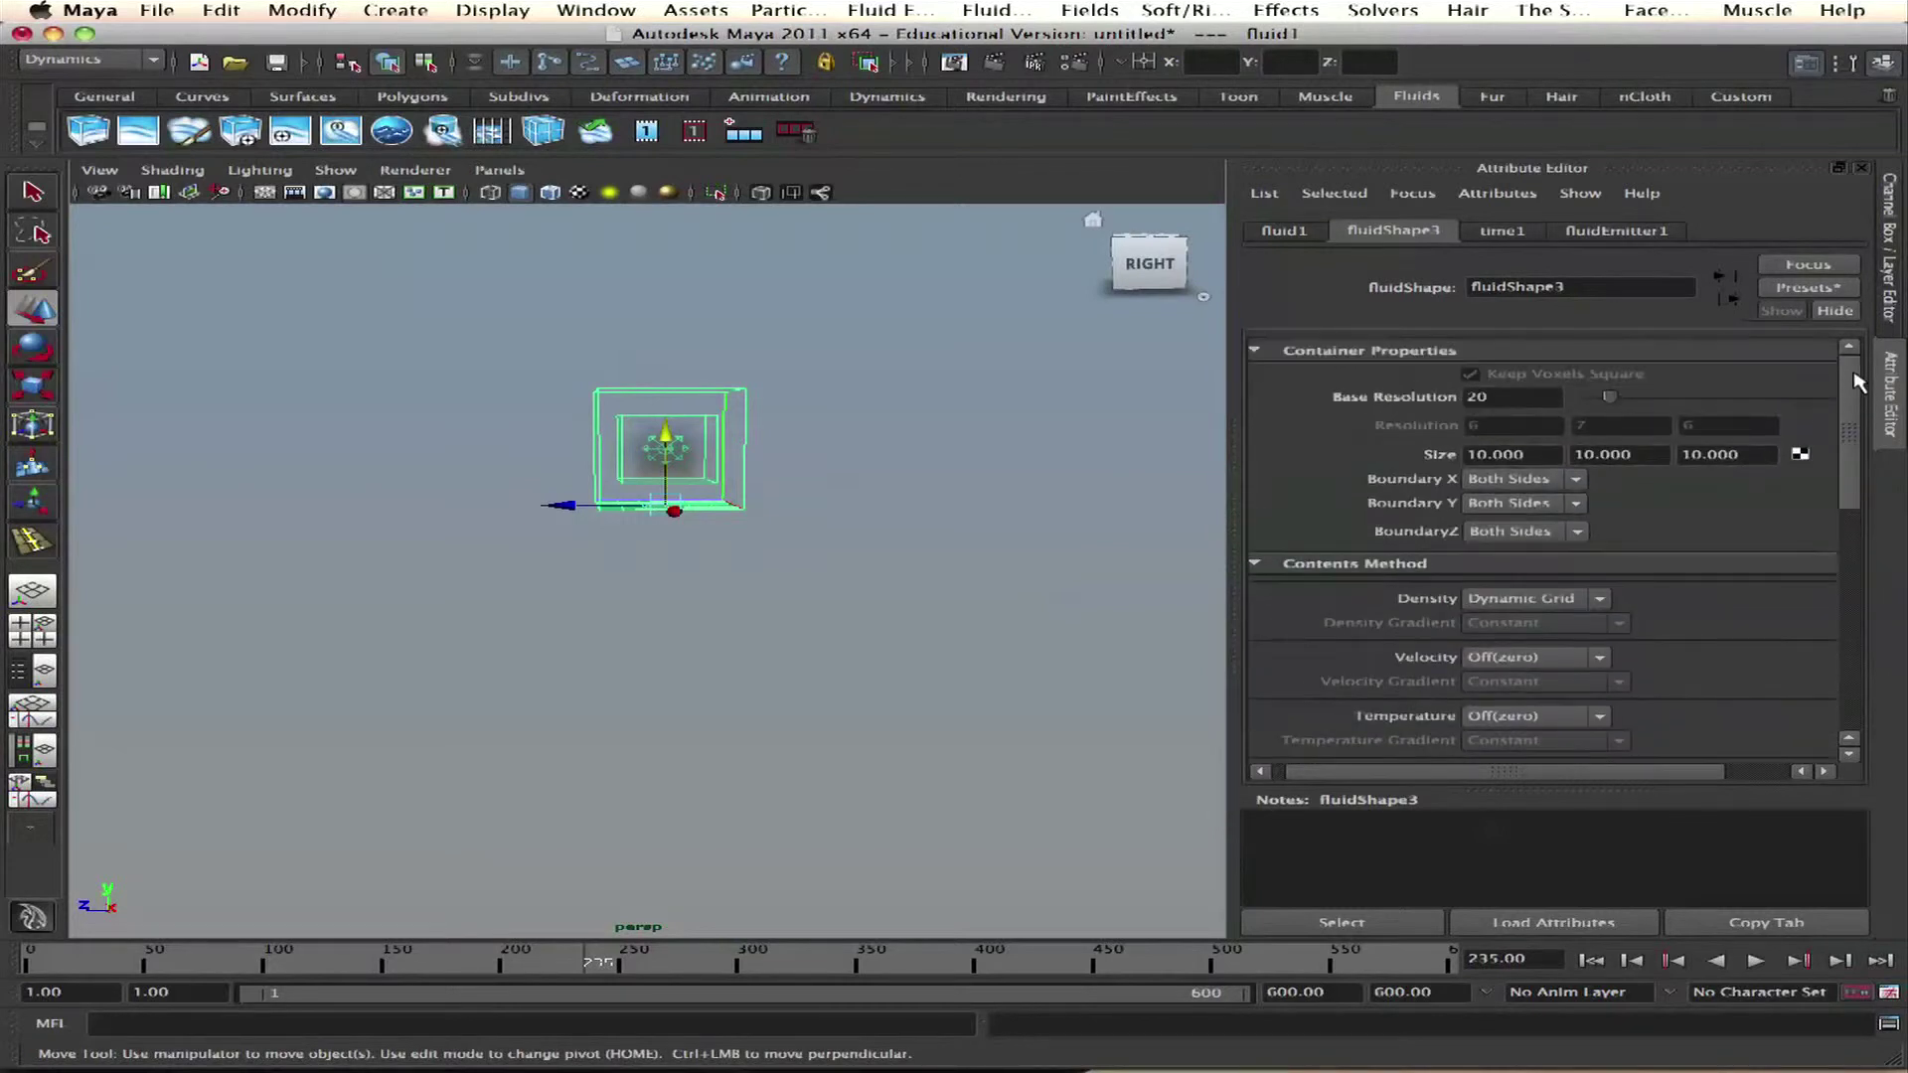
{"action": "left_click", "coordinate": [916, 374]}
{"action": "mouse_move", "coordinate": [1856, 440]}
{"action": "left_mouse_down"}
{"action": "mouse_move", "coordinate": [1850, 500]}
{"action": "mouse_move", "coordinate": [1853, 474]}
{"action": "left_mouse_up"}
{"action": "left_click", "coordinate": [1596, 426]}
{"action": "left_click", "coordinate": [1367, 463]}
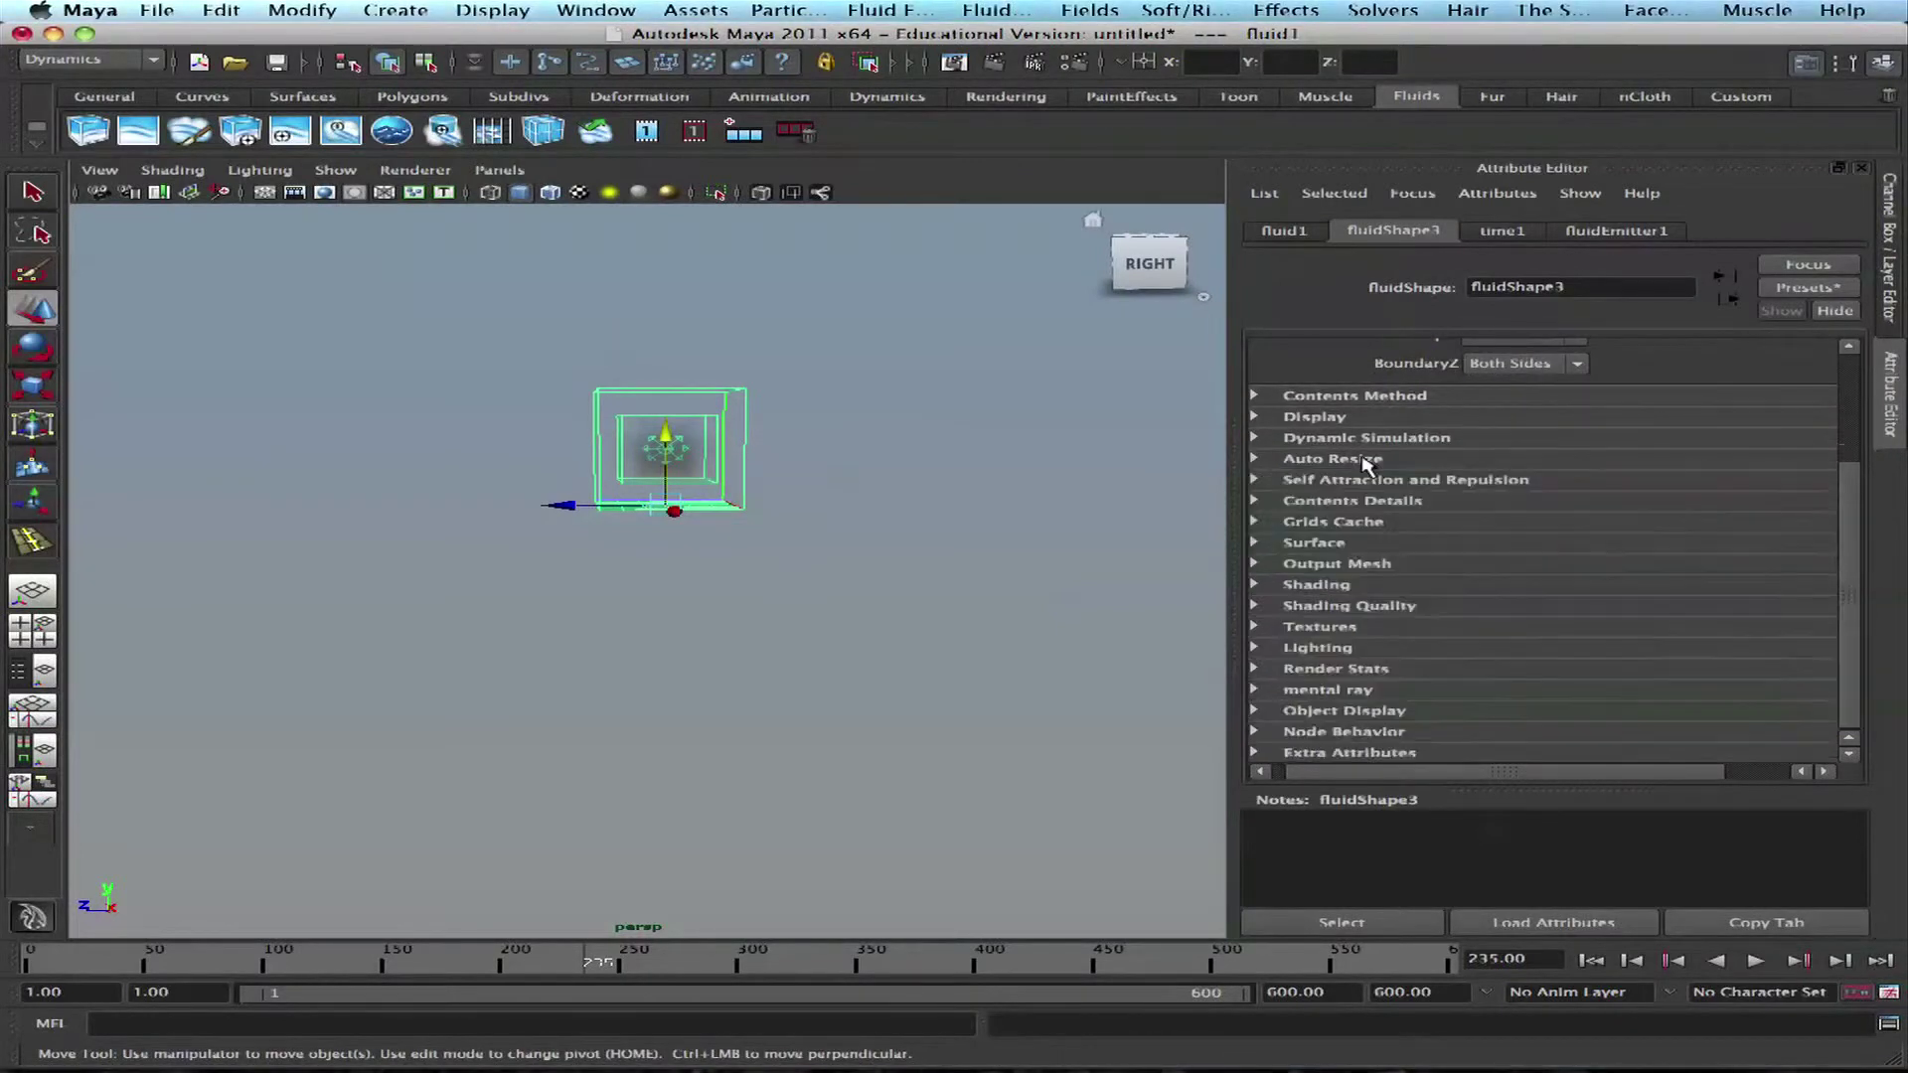
{"action": "left_click", "coordinate": [1308, 441]}
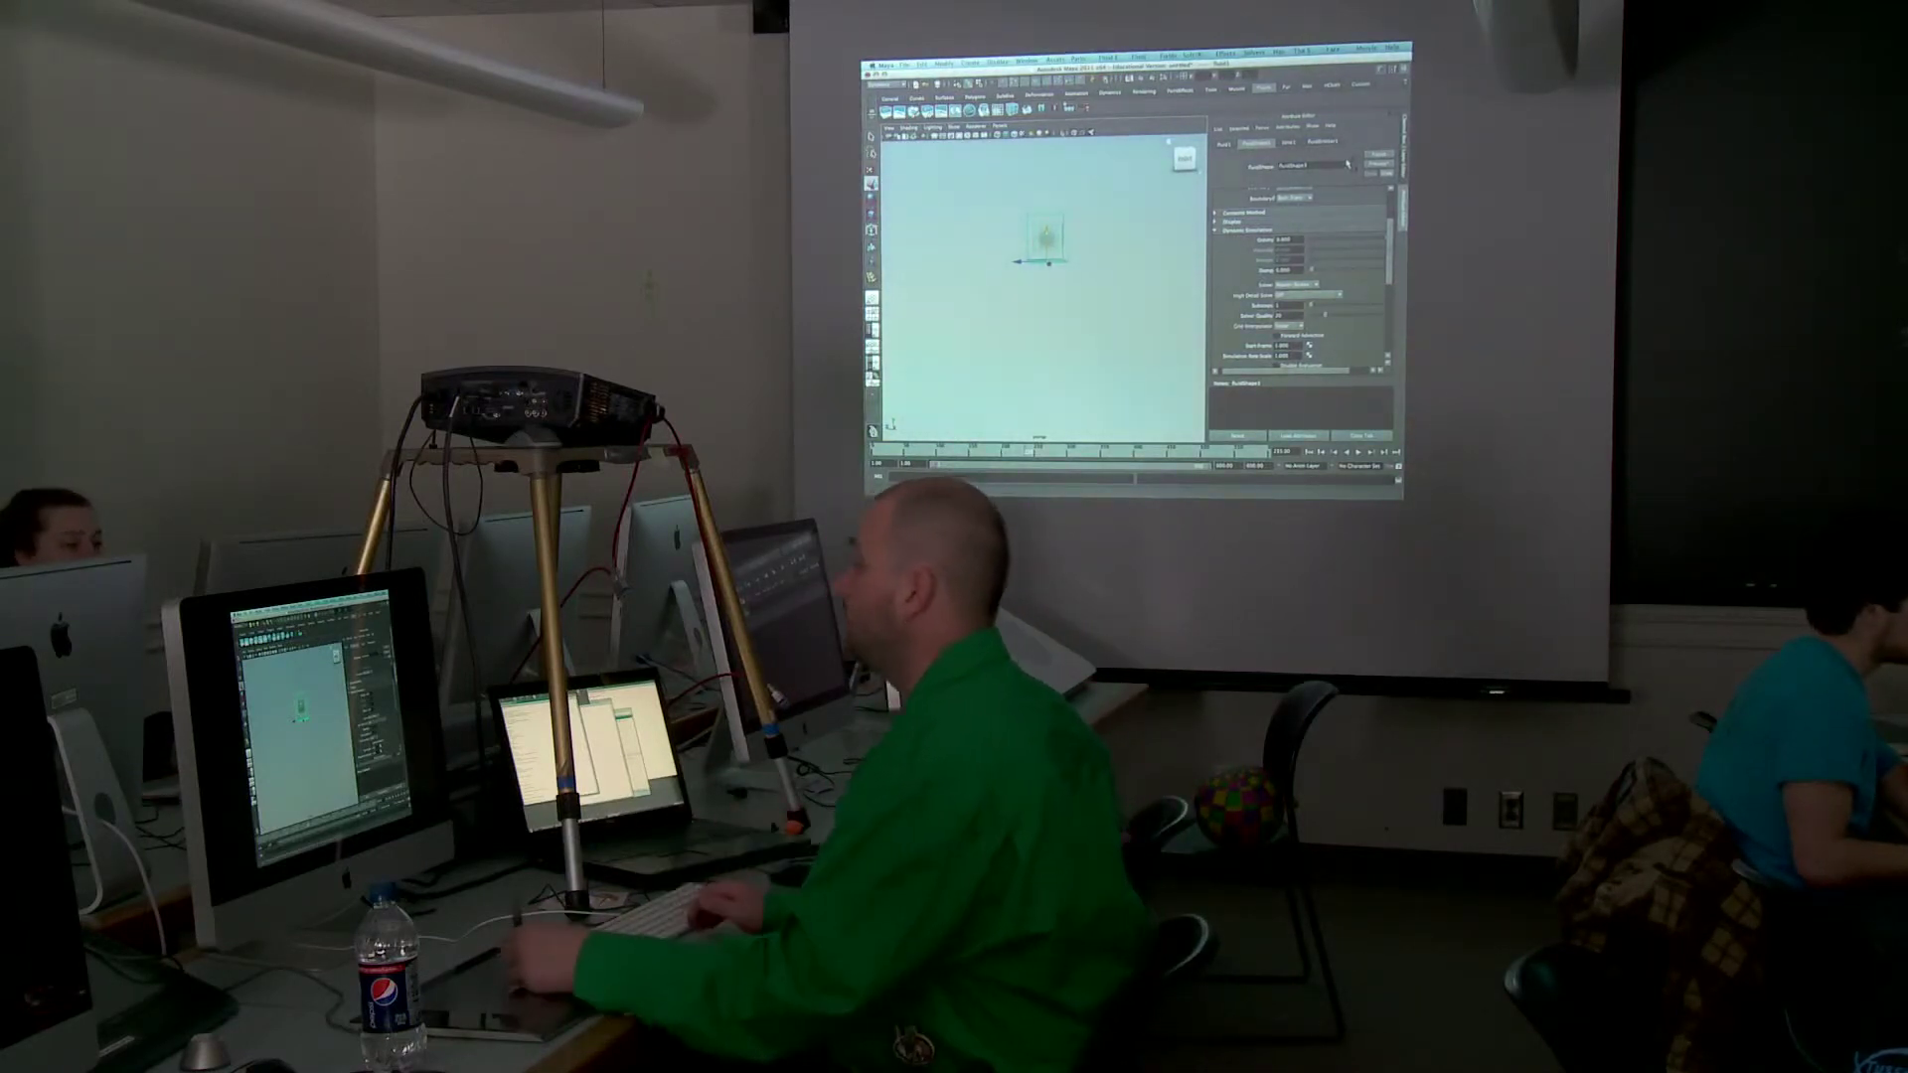
{"action": "scroll", "coordinate": [1853, 603], "scroll_direction": "down", "scroll_amount": 10}
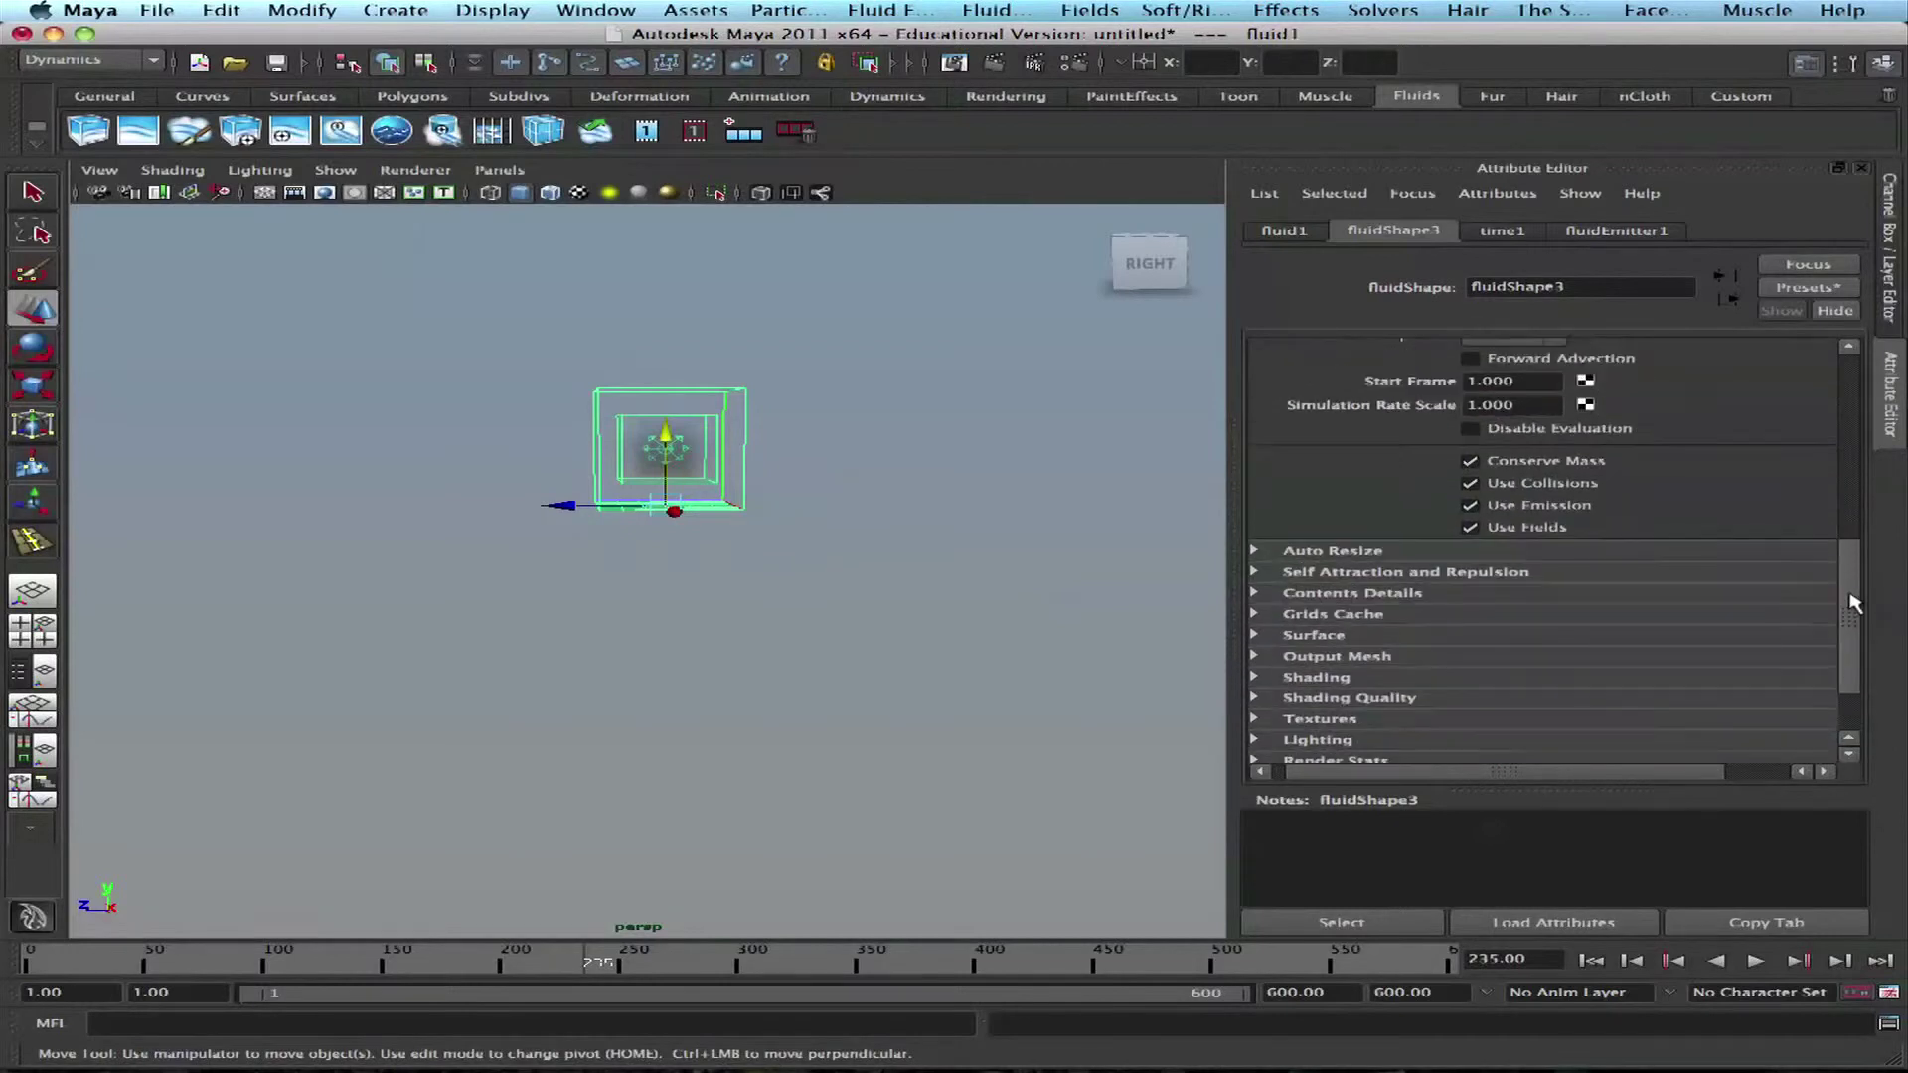
{"action": "scroll", "coordinate": [1848, 608], "scroll_direction": "up", "scroll_amount": 1}
{"action": "mouse_move", "coordinate": [1835, 587]}
{"action": "left_mouse_down"}
{"action": "mouse_move", "coordinate": [1847, 447]}
{"action": "mouse_move", "coordinate": [1854, 554]}
{"action": "left_mouse_up"}
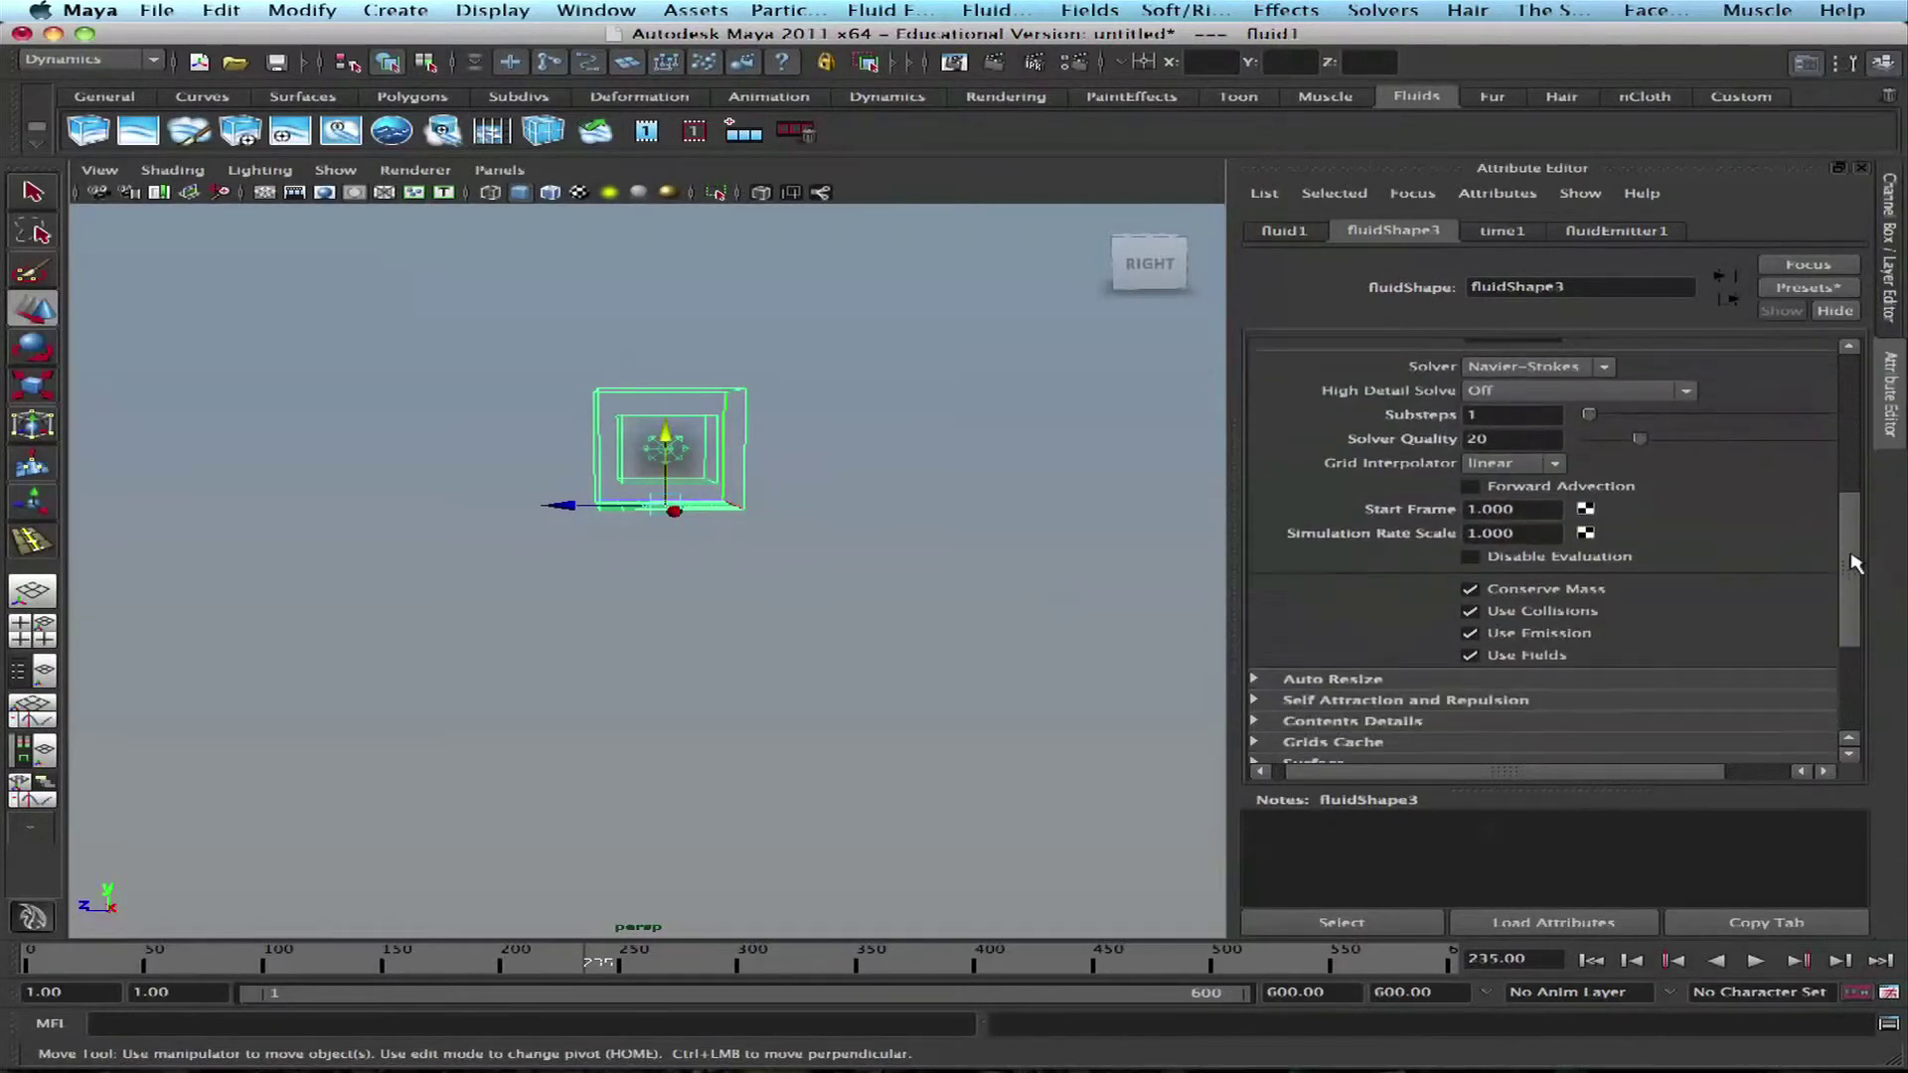
Step: Expand the container's Density settings under Contents Details and check the available Density contents methods, keeping Dynamic Grid
{"action": "left_click", "coordinate": [1351, 713]}
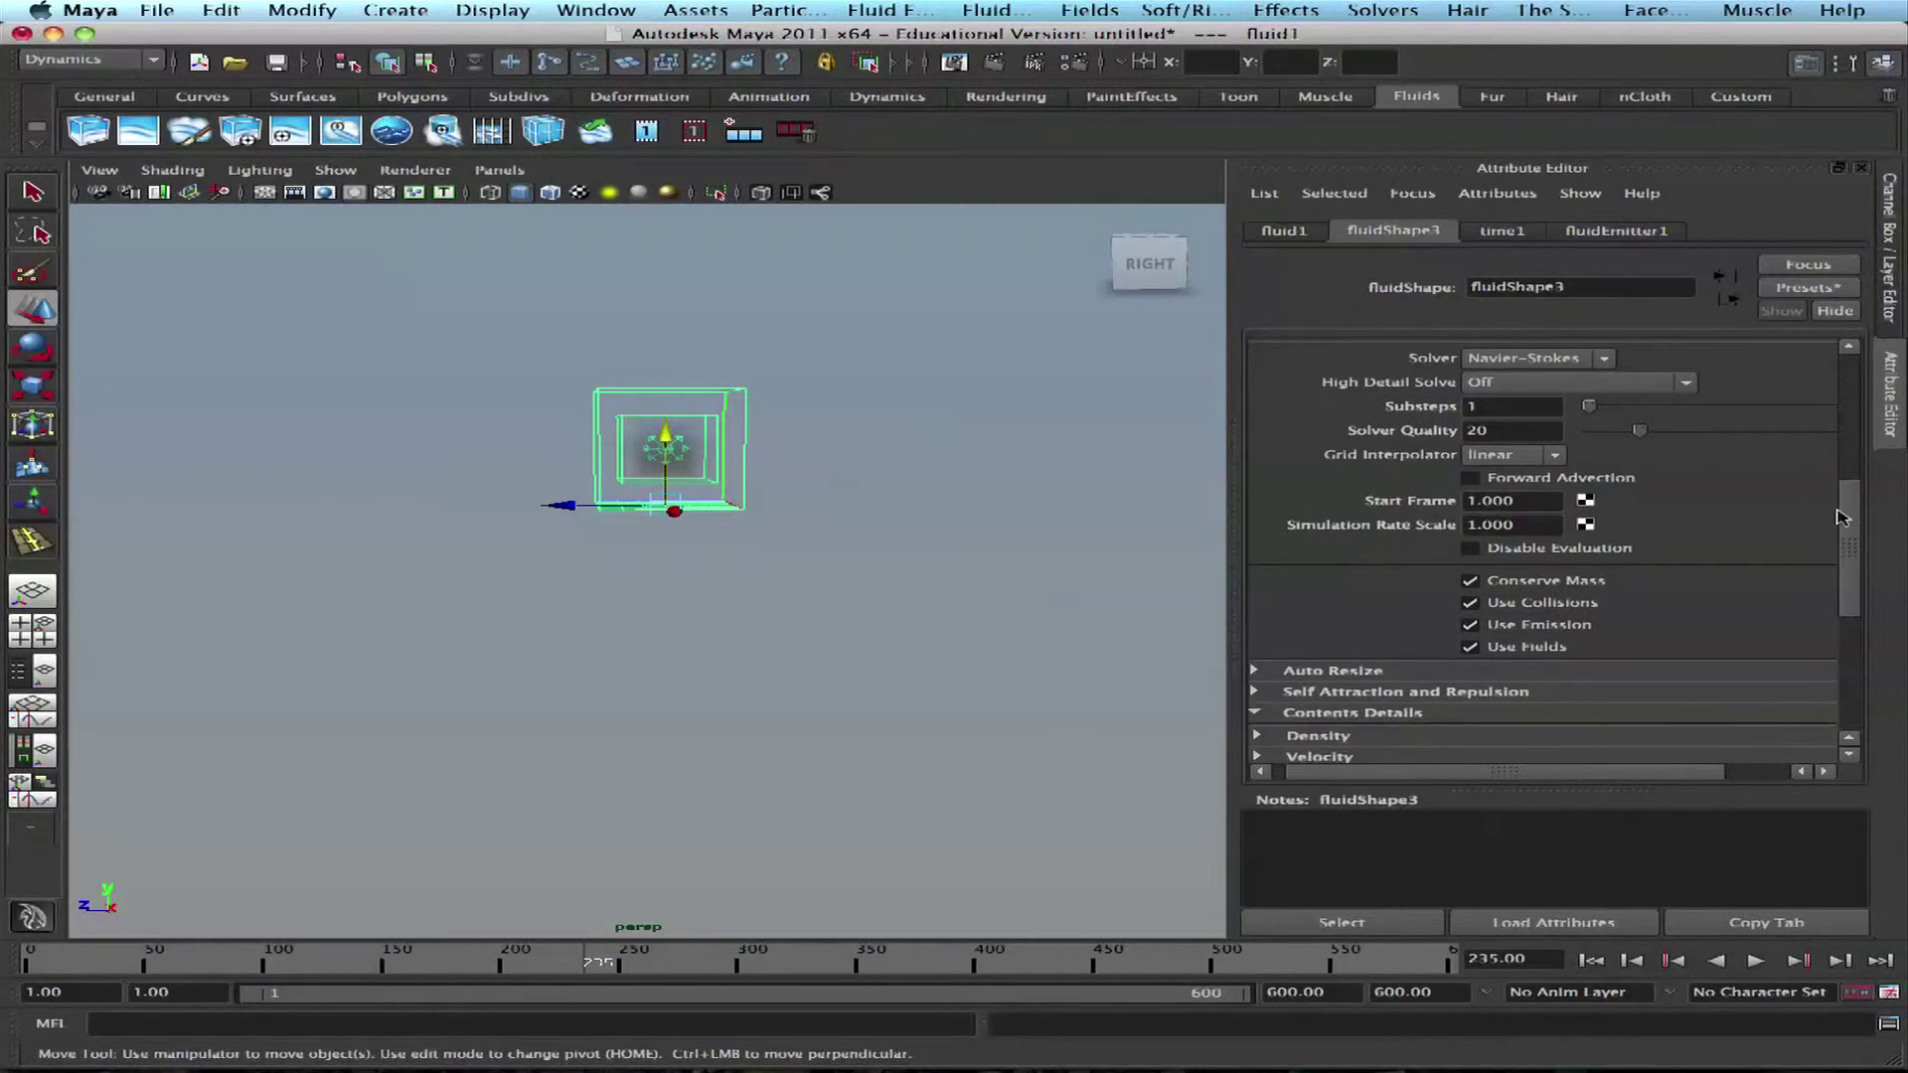
{"action": "scroll", "coordinate": [1337, 574], "scroll_direction": "down", "scroll_amount": 4}
{"action": "left_click", "coordinate": [1321, 555]}
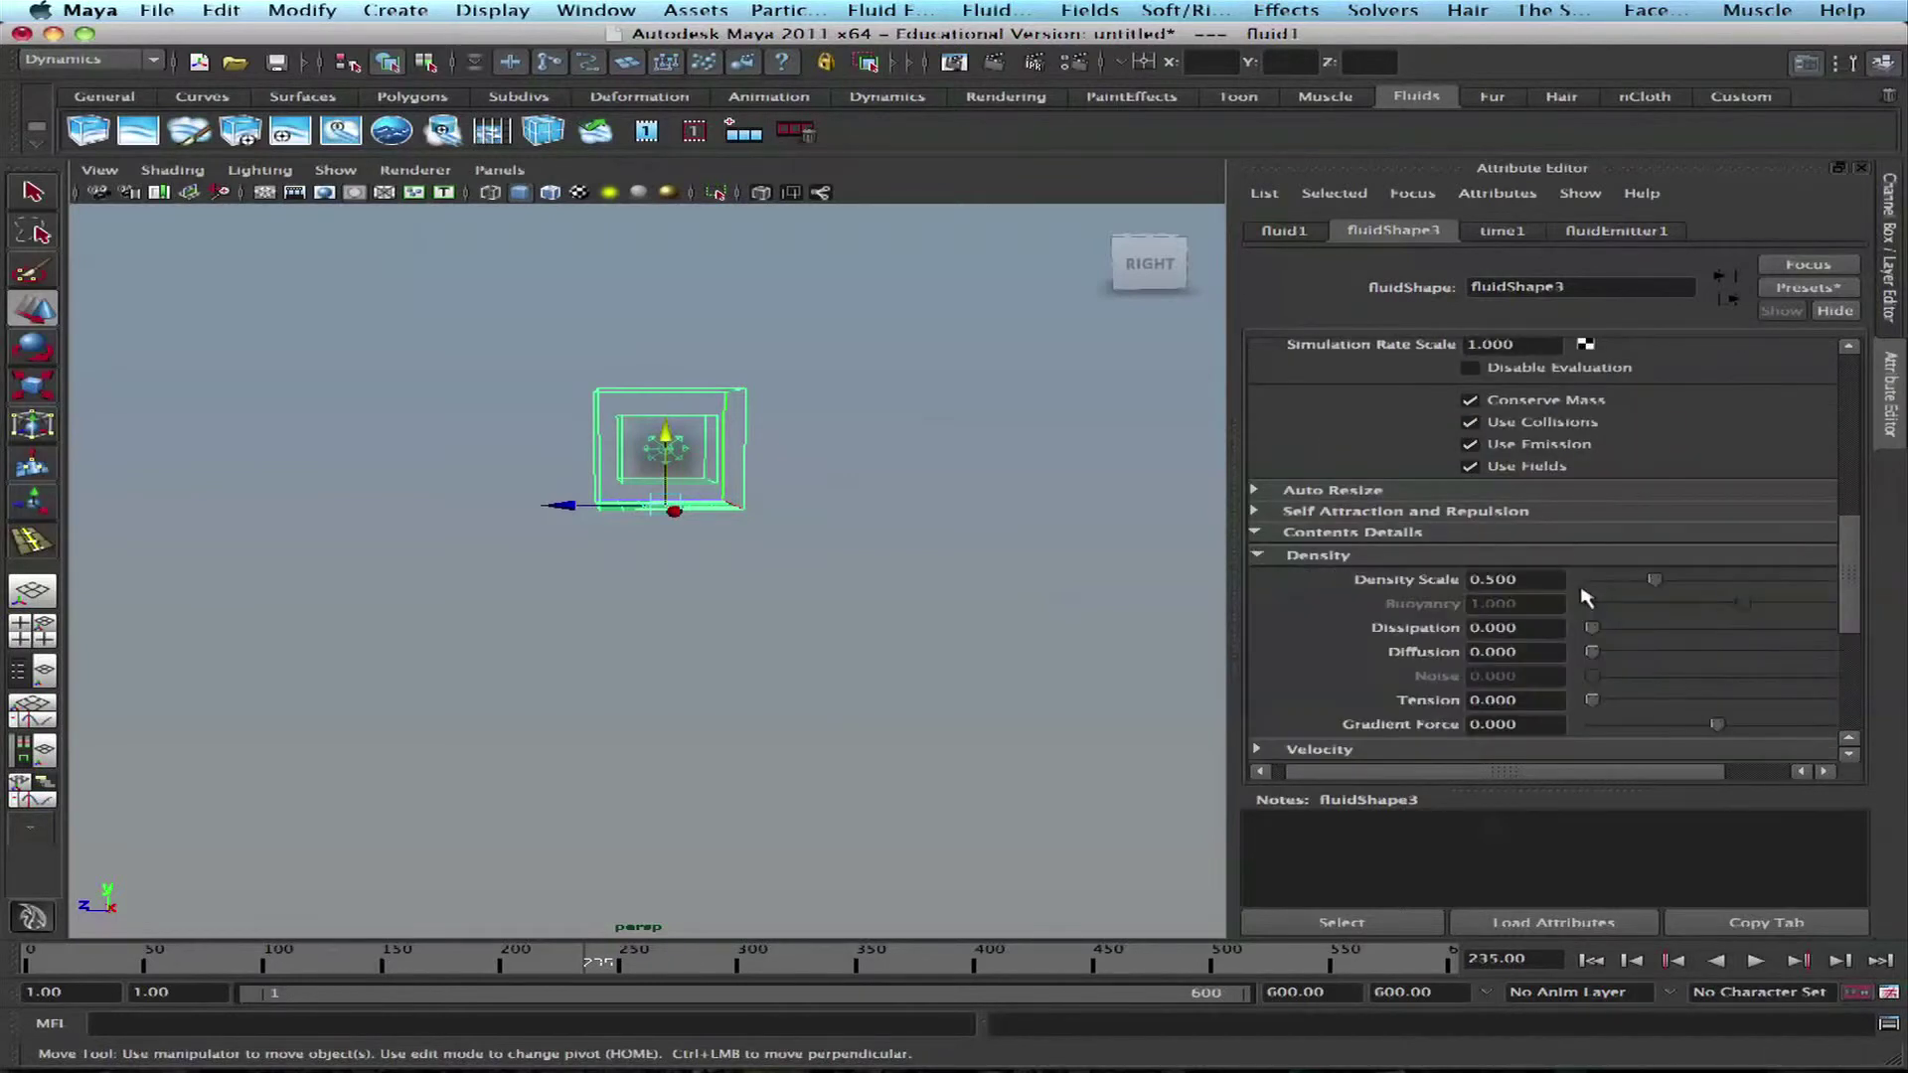
{"action": "left_click_drag", "start_coordinate": [1838, 580], "coordinate": [1846, 467]}
{"action": "left_click", "coordinate": [1538, 564]}
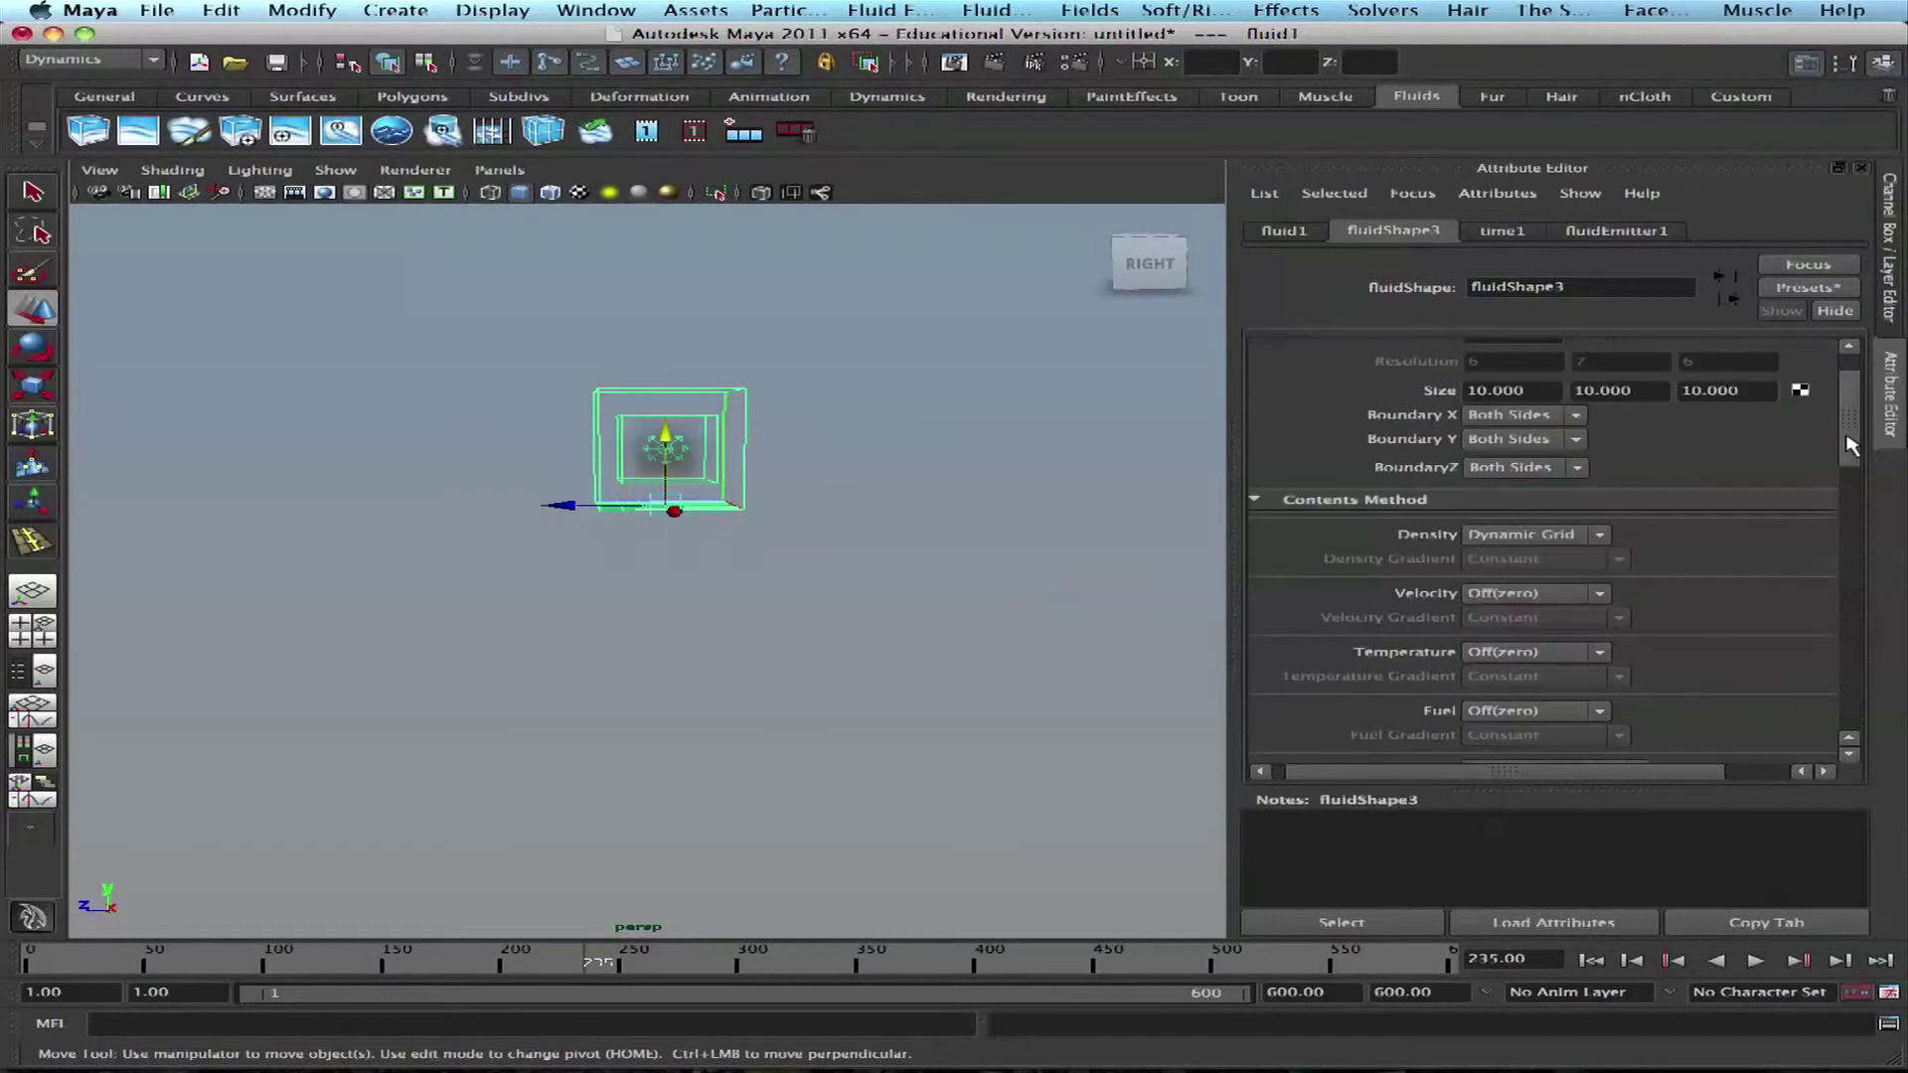
{"action": "left_click", "coordinate": [1601, 537]}
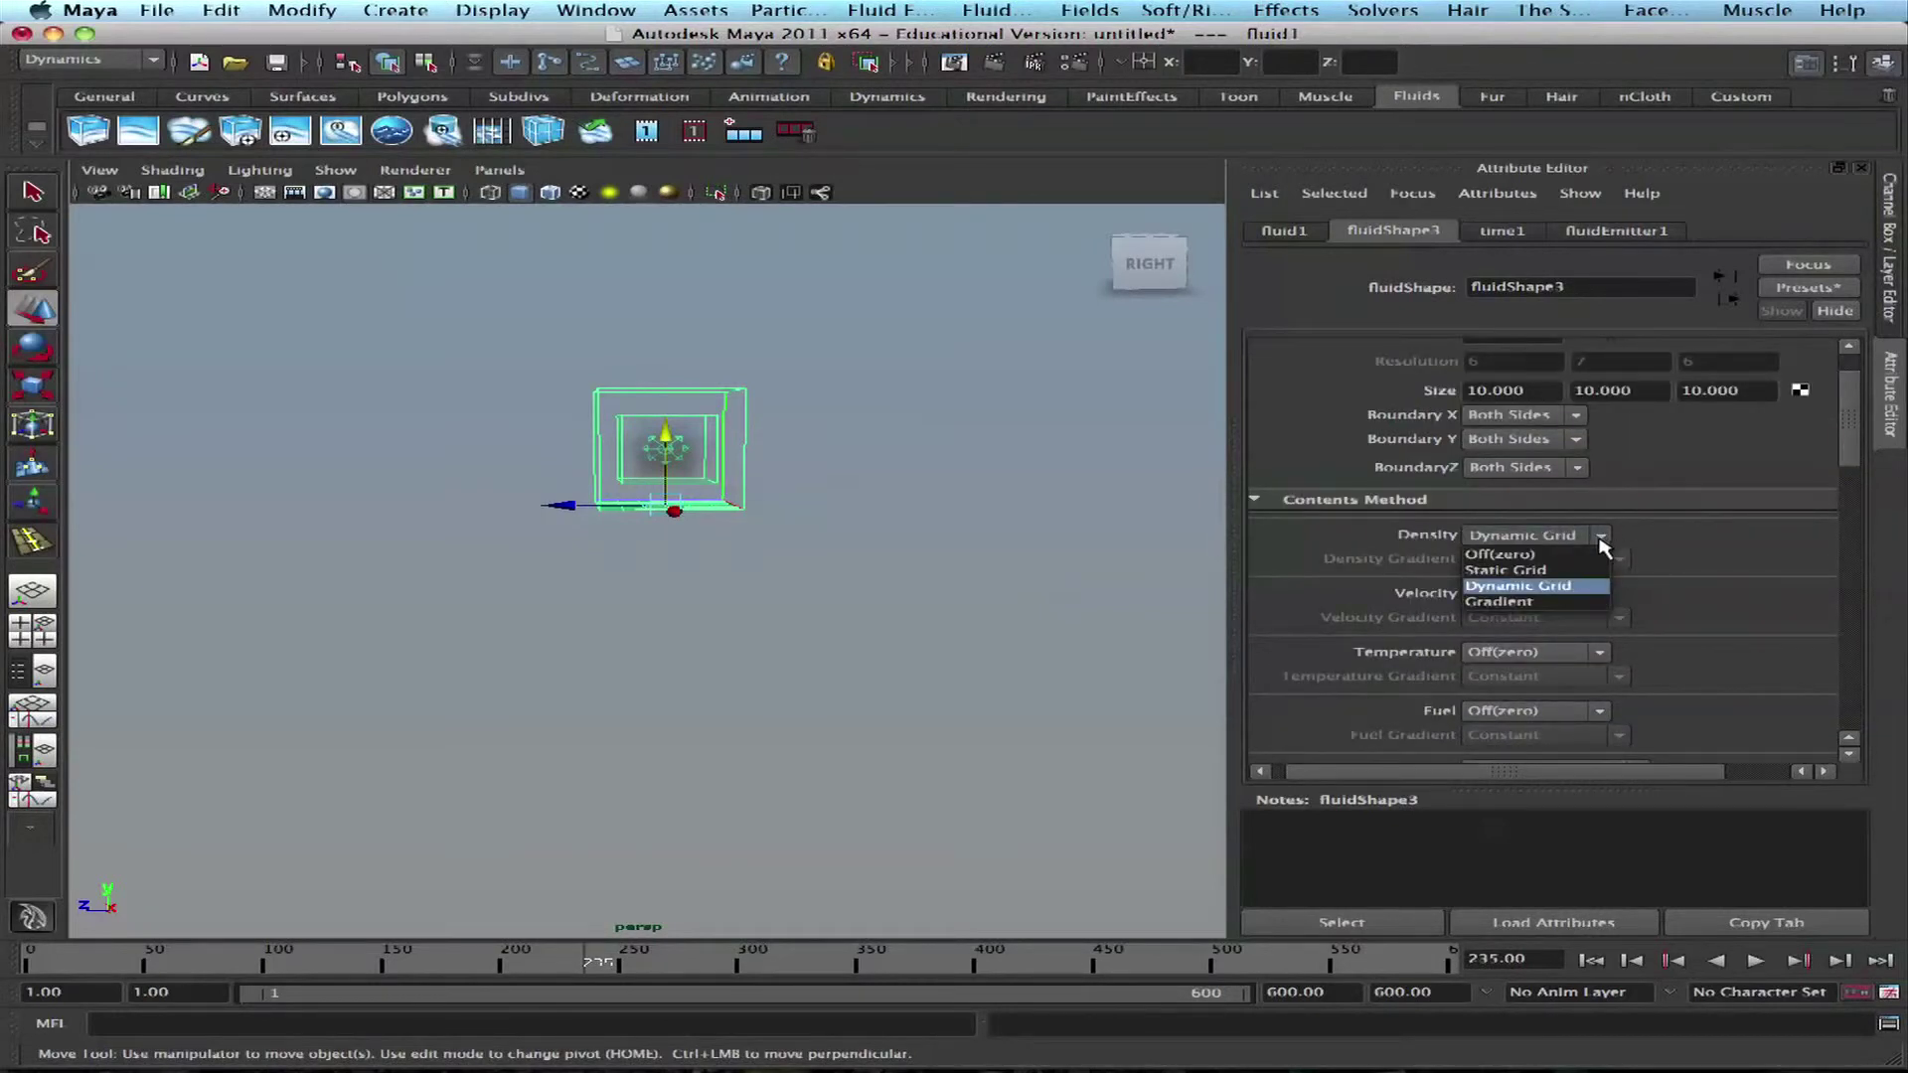
{"action": "left_click", "coordinate": [1593, 586]}
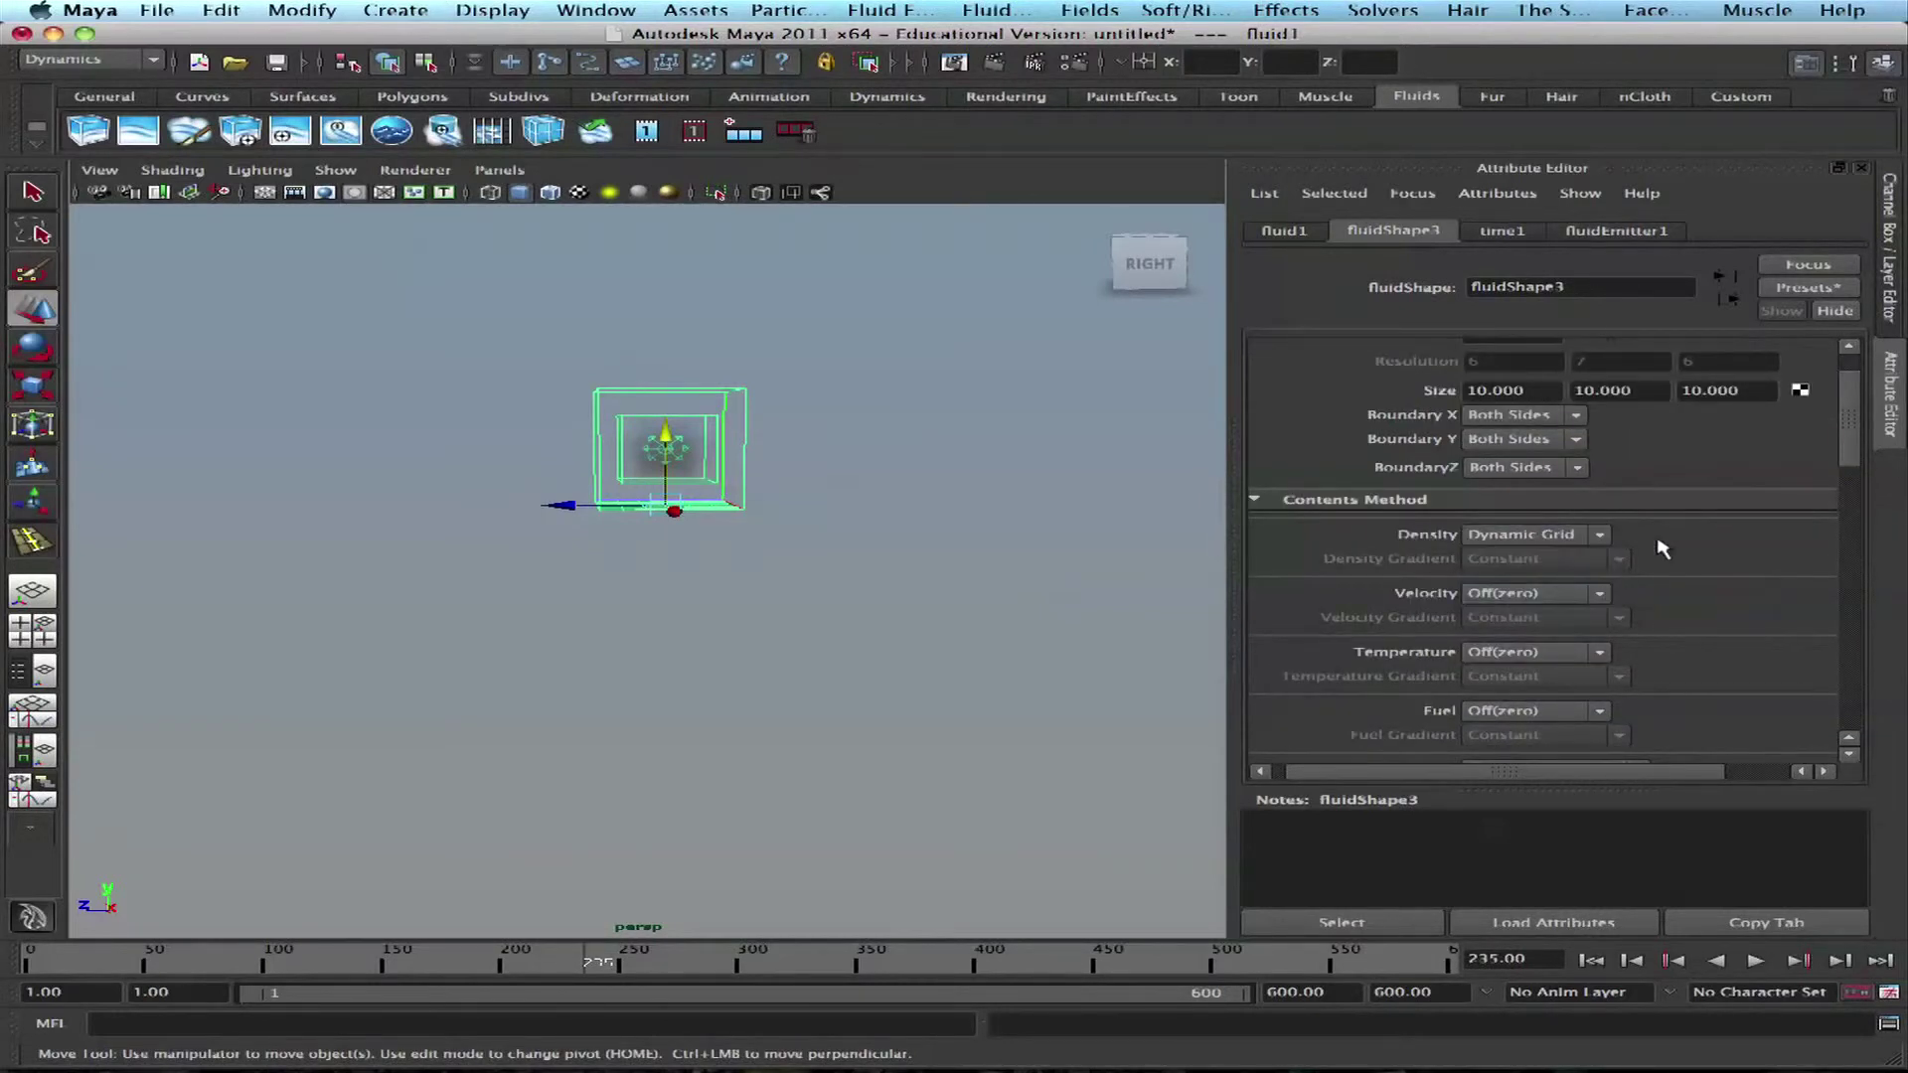
Step: Raise the fluid container's Density Scale to about 0.876
{"action": "left_click_drag", "start_coordinate": [1845, 433], "coordinate": [1843, 611]}
{"action": "scroll", "coordinate": [1841, 611], "scroll_direction": "down", "scroll_amount": 2}
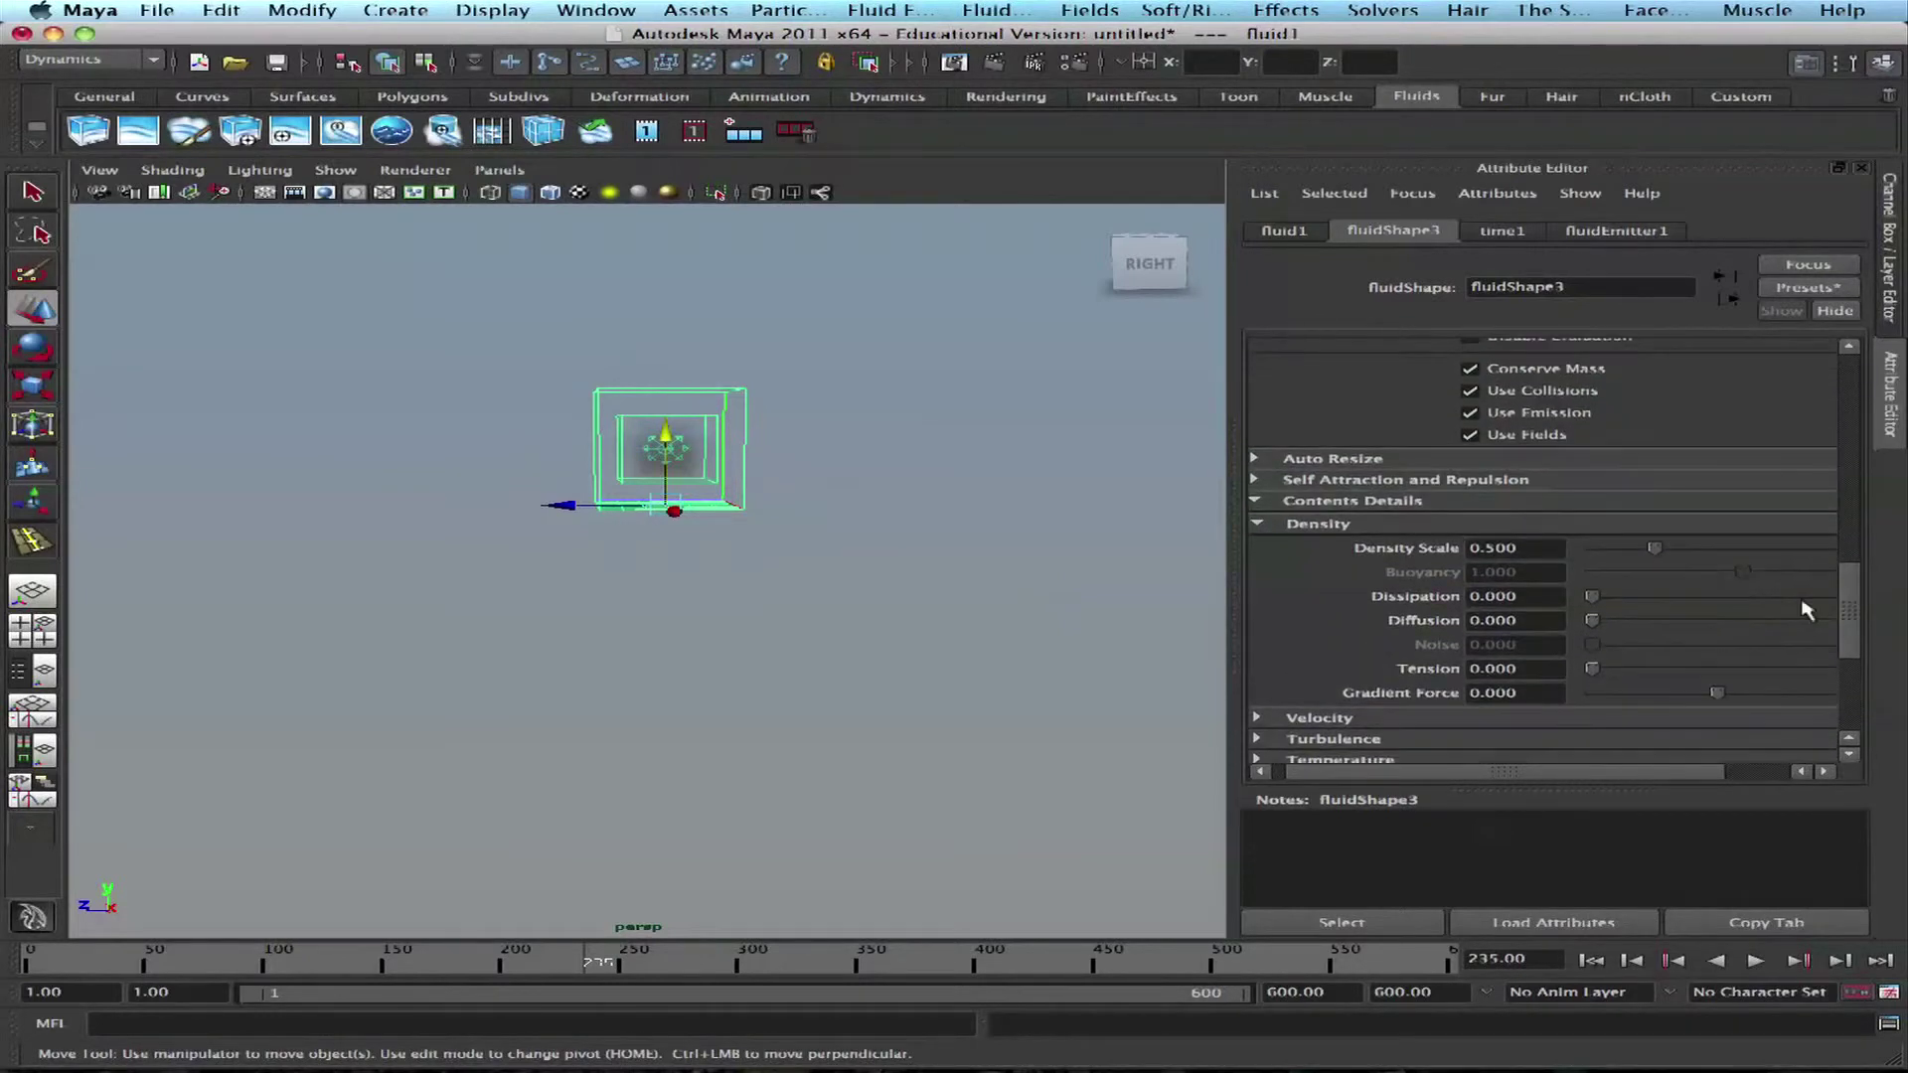
{"action": "left_click_drag", "start_coordinate": [1655, 548], "coordinate": [1701, 552]}
{"action": "left_click", "coordinate": [1323, 502]}
{"action": "left_click", "coordinate": [1331, 502]}
{"action": "scroll", "coordinate": [1850, 597], "scroll_direction": "up", "scroll_amount": 15}
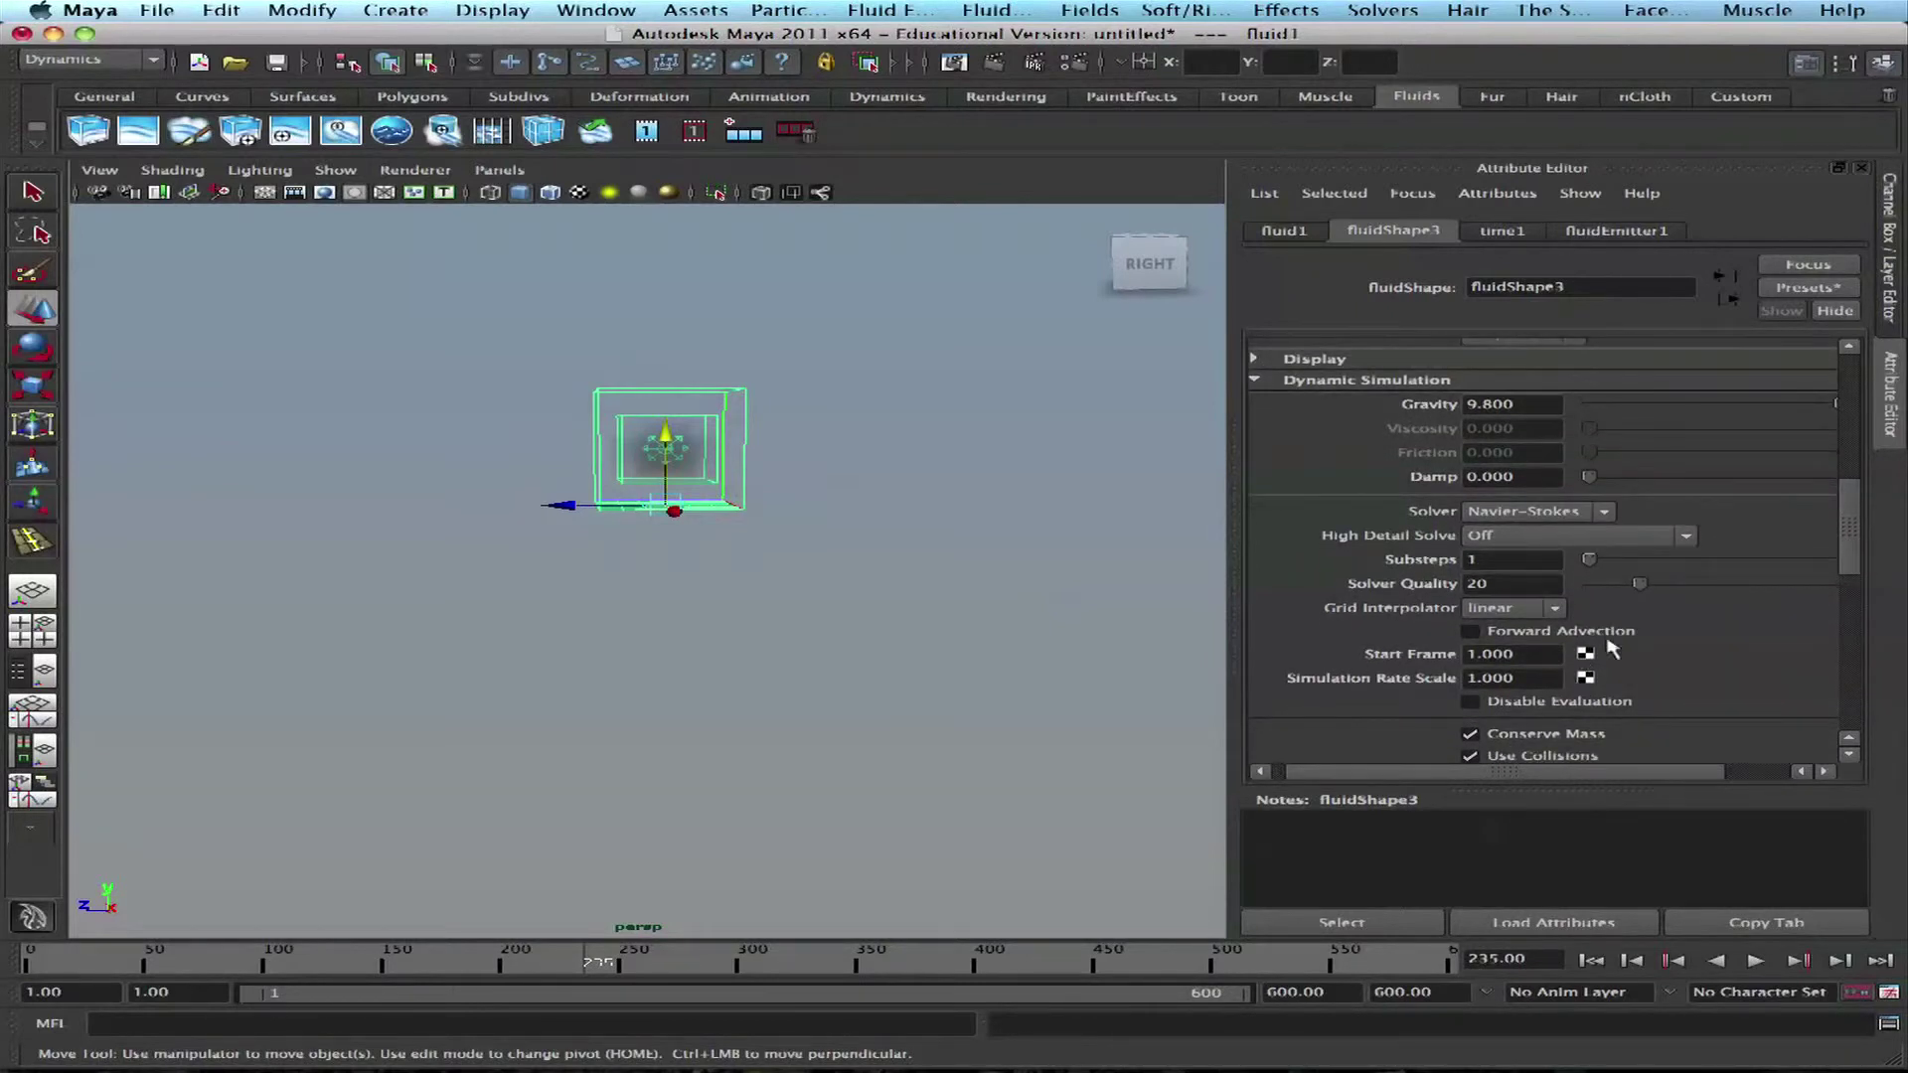
Step: Set the Dropoff Shape in the fluid container's Shading attributes to Off
{"action": "left_click_drag", "start_coordinate": [1850, 527], "coordinate": [1743, 638]}
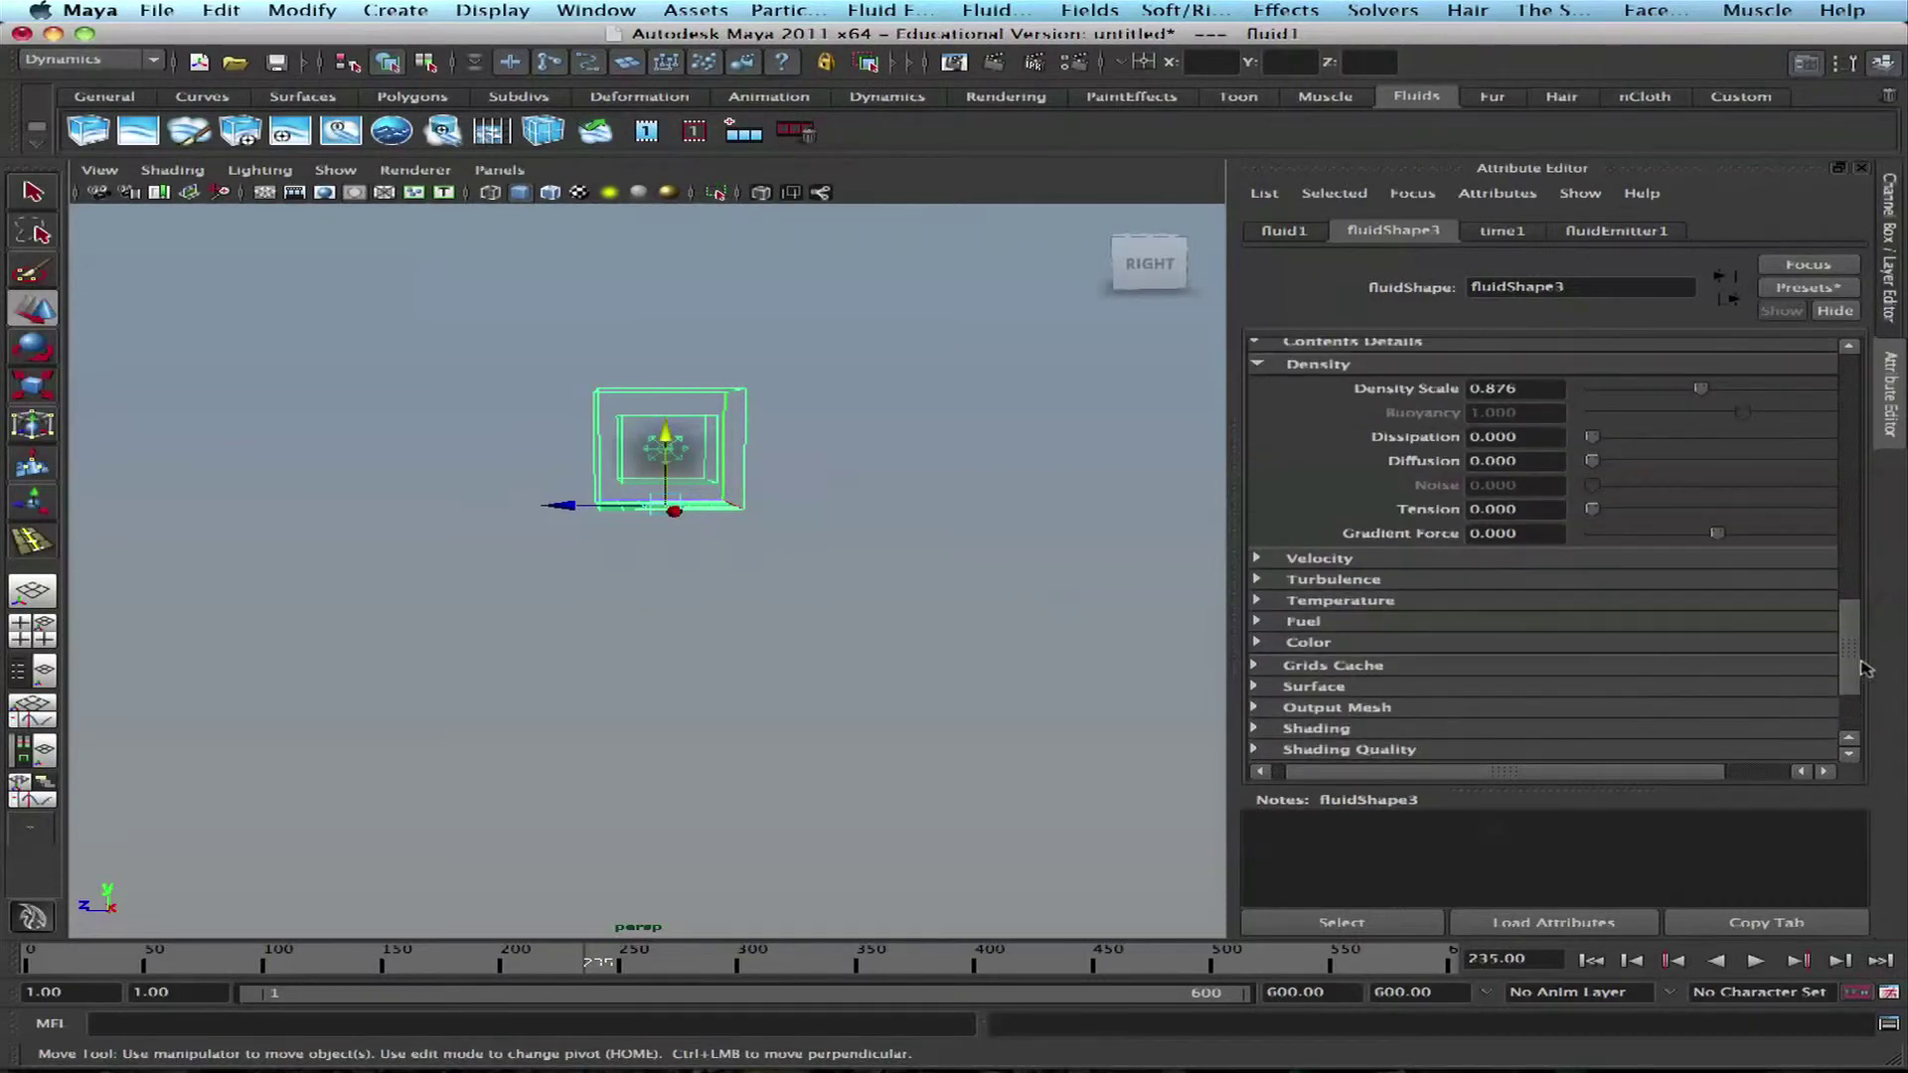
{"action": "scroll", "coordinate": [1863, 668], "scroll_direction": "down", "scroll_amount": 3}
{"action": "left_click", "coordinate": [1294, 606]}
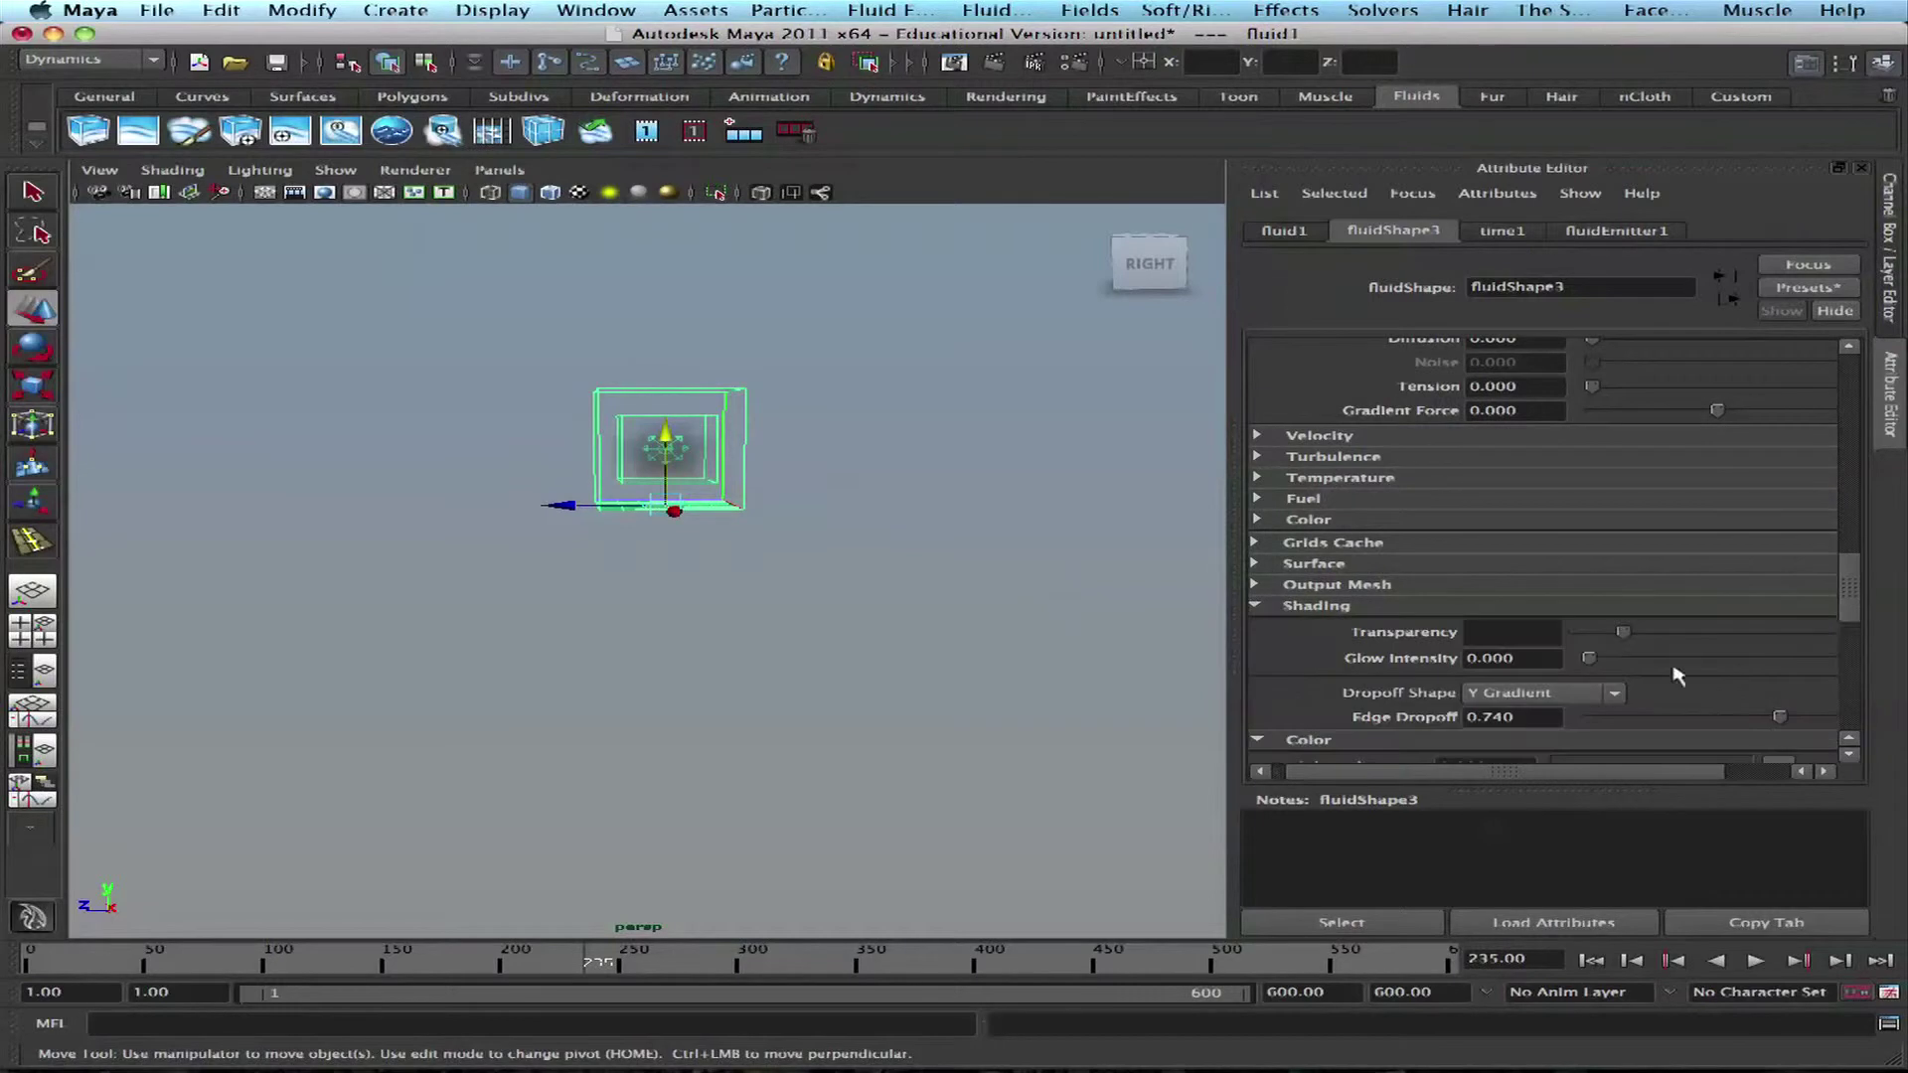
{"action": "left_click_drag", "start_coordinate": [1850, 591], "coordinate": [1850, 620]}
{"action": "left_click", "coordinate": [1574, 502]}
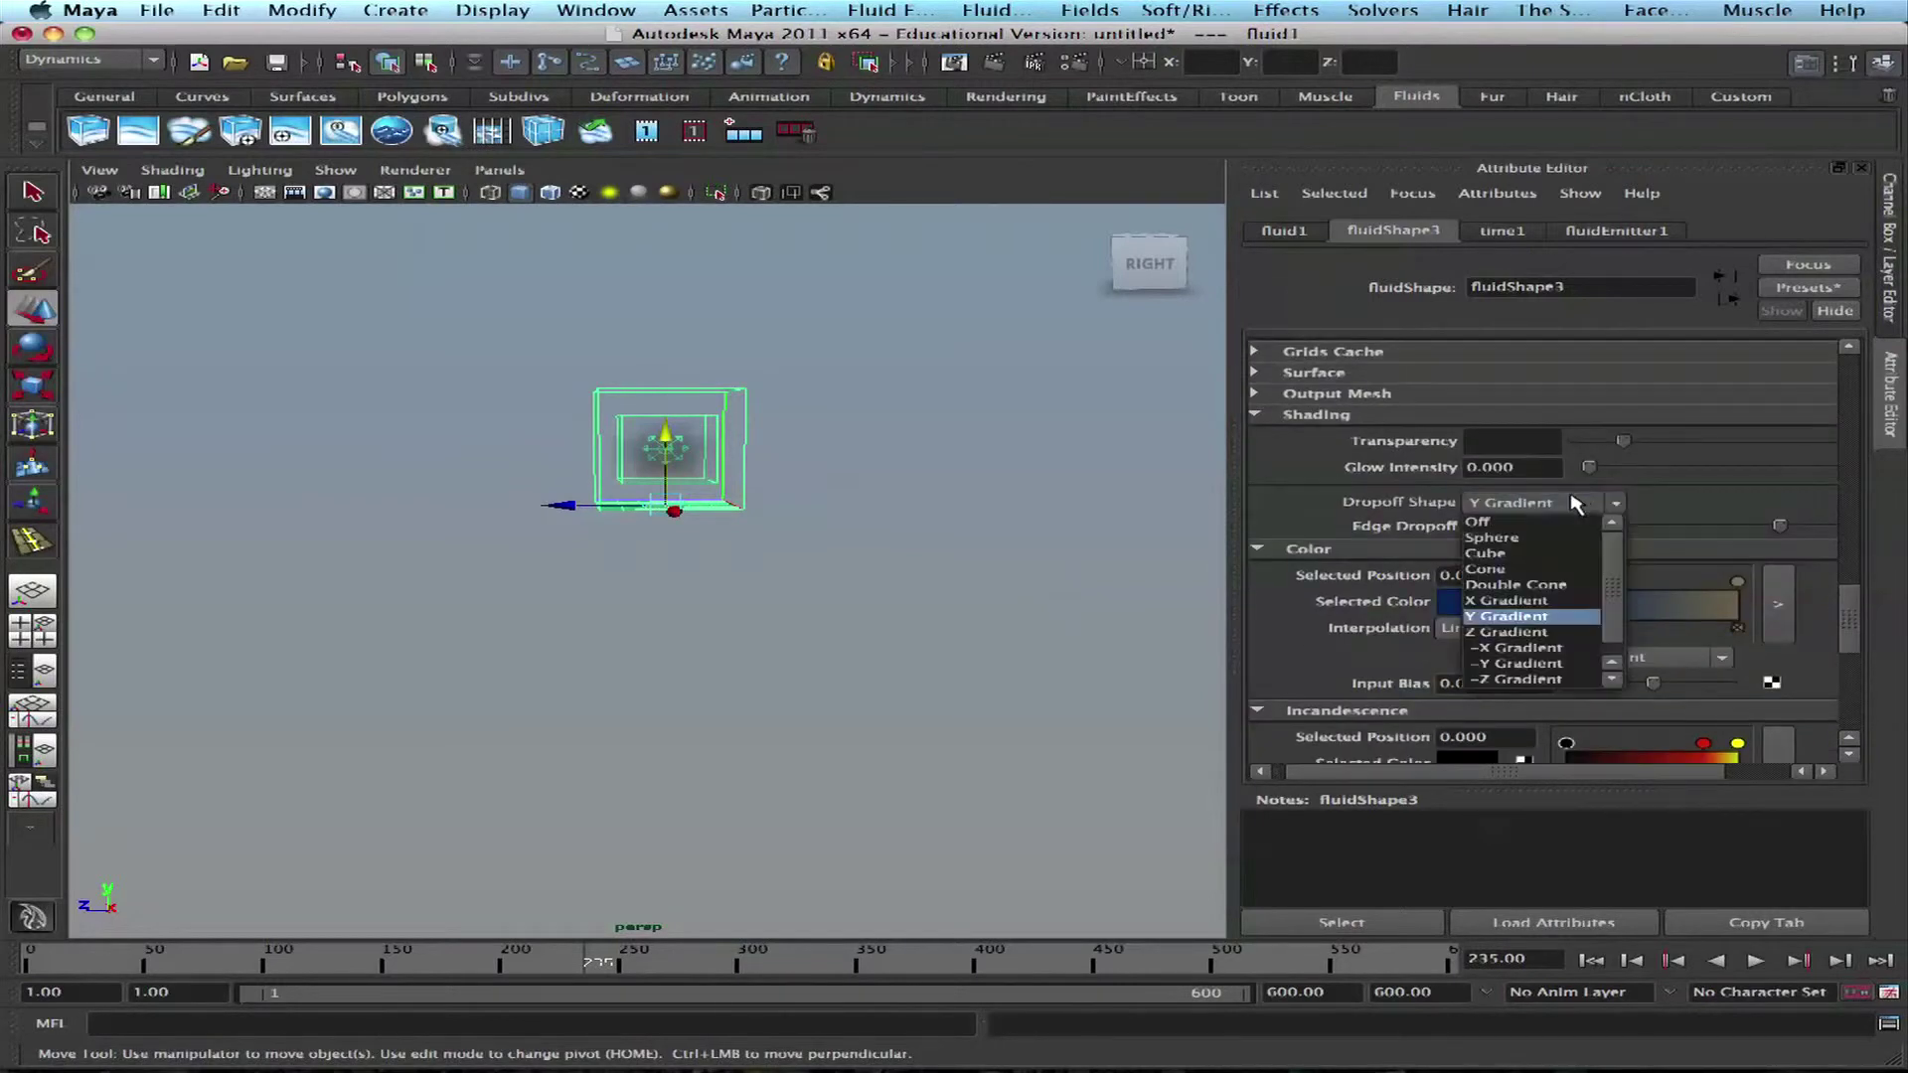
{"action": "left_click", "coordinate": [1578, 526]}
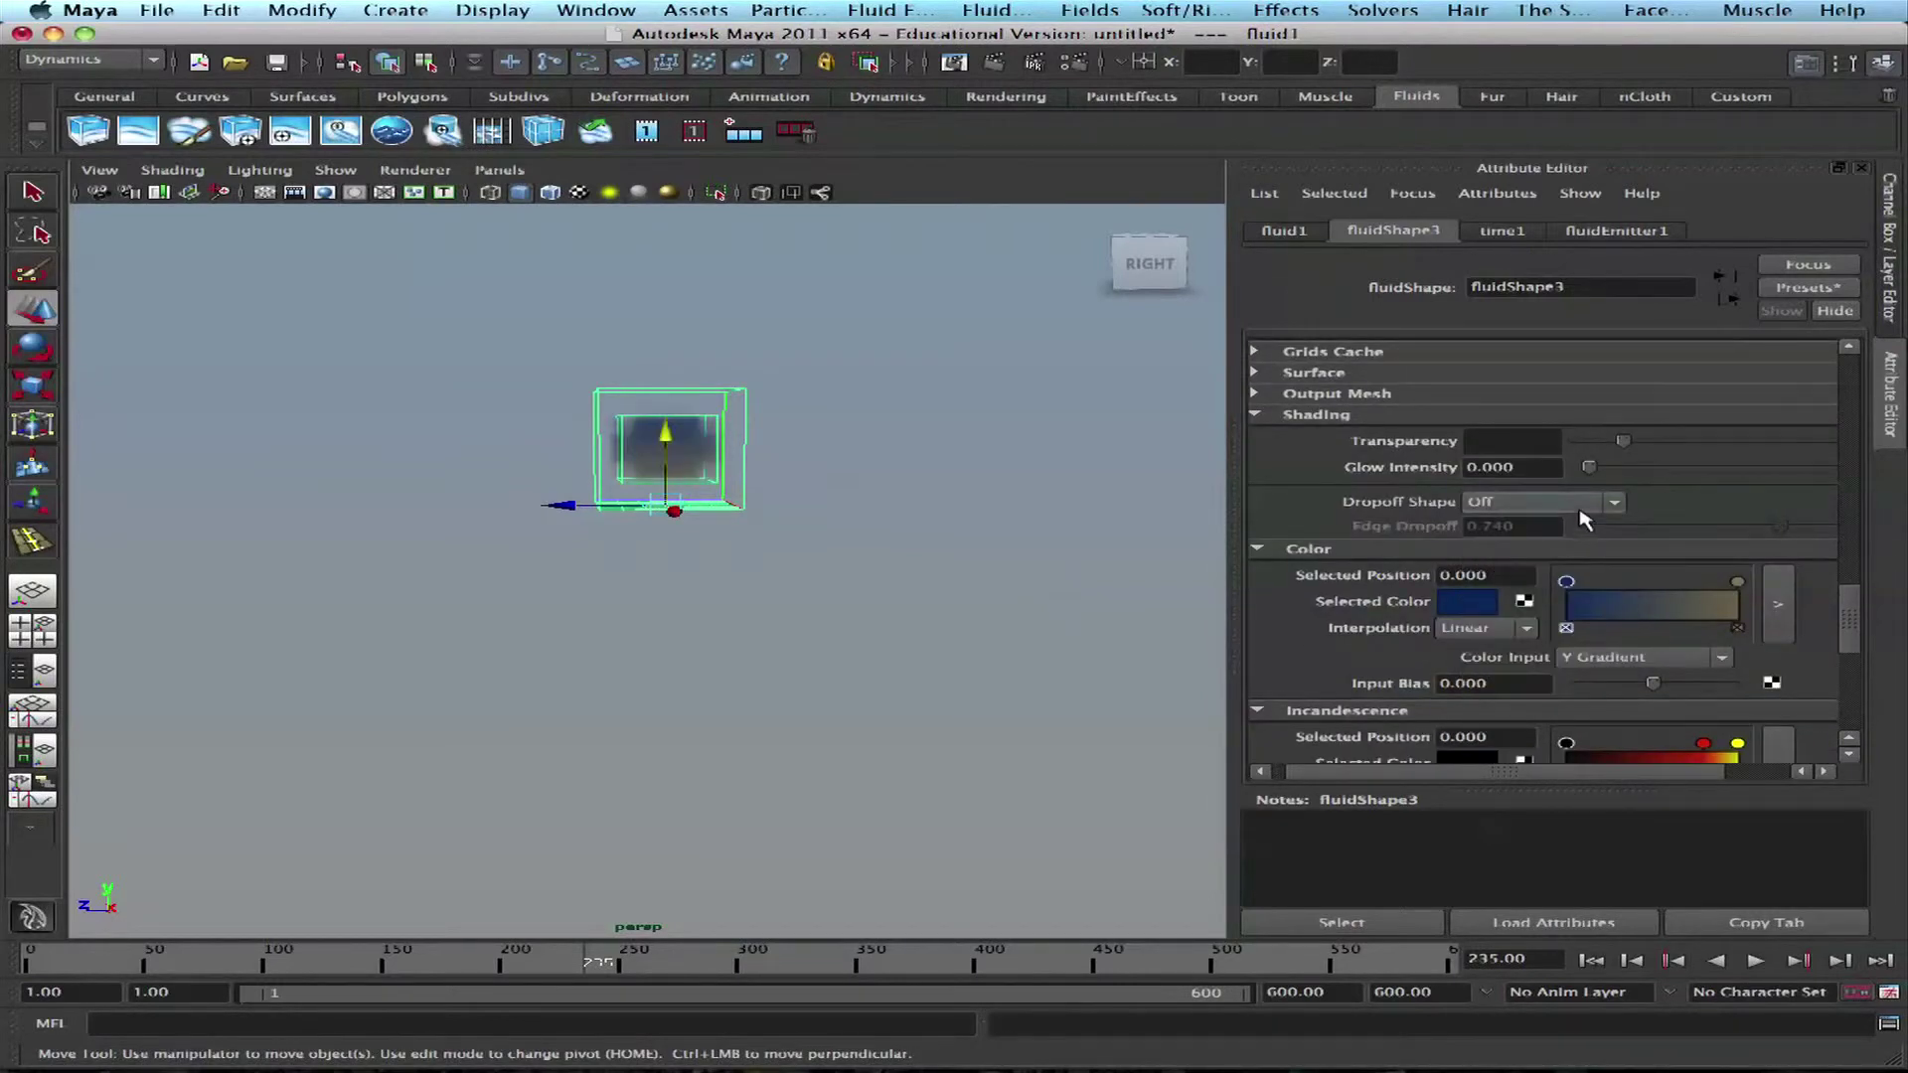
Step: Play the simulation briefly from the start to check the fluid without dropoff, then stop it
{"action": "left_click_drag", "start_coordinate": [1860, 619], "coordinate": [1860, 639]}
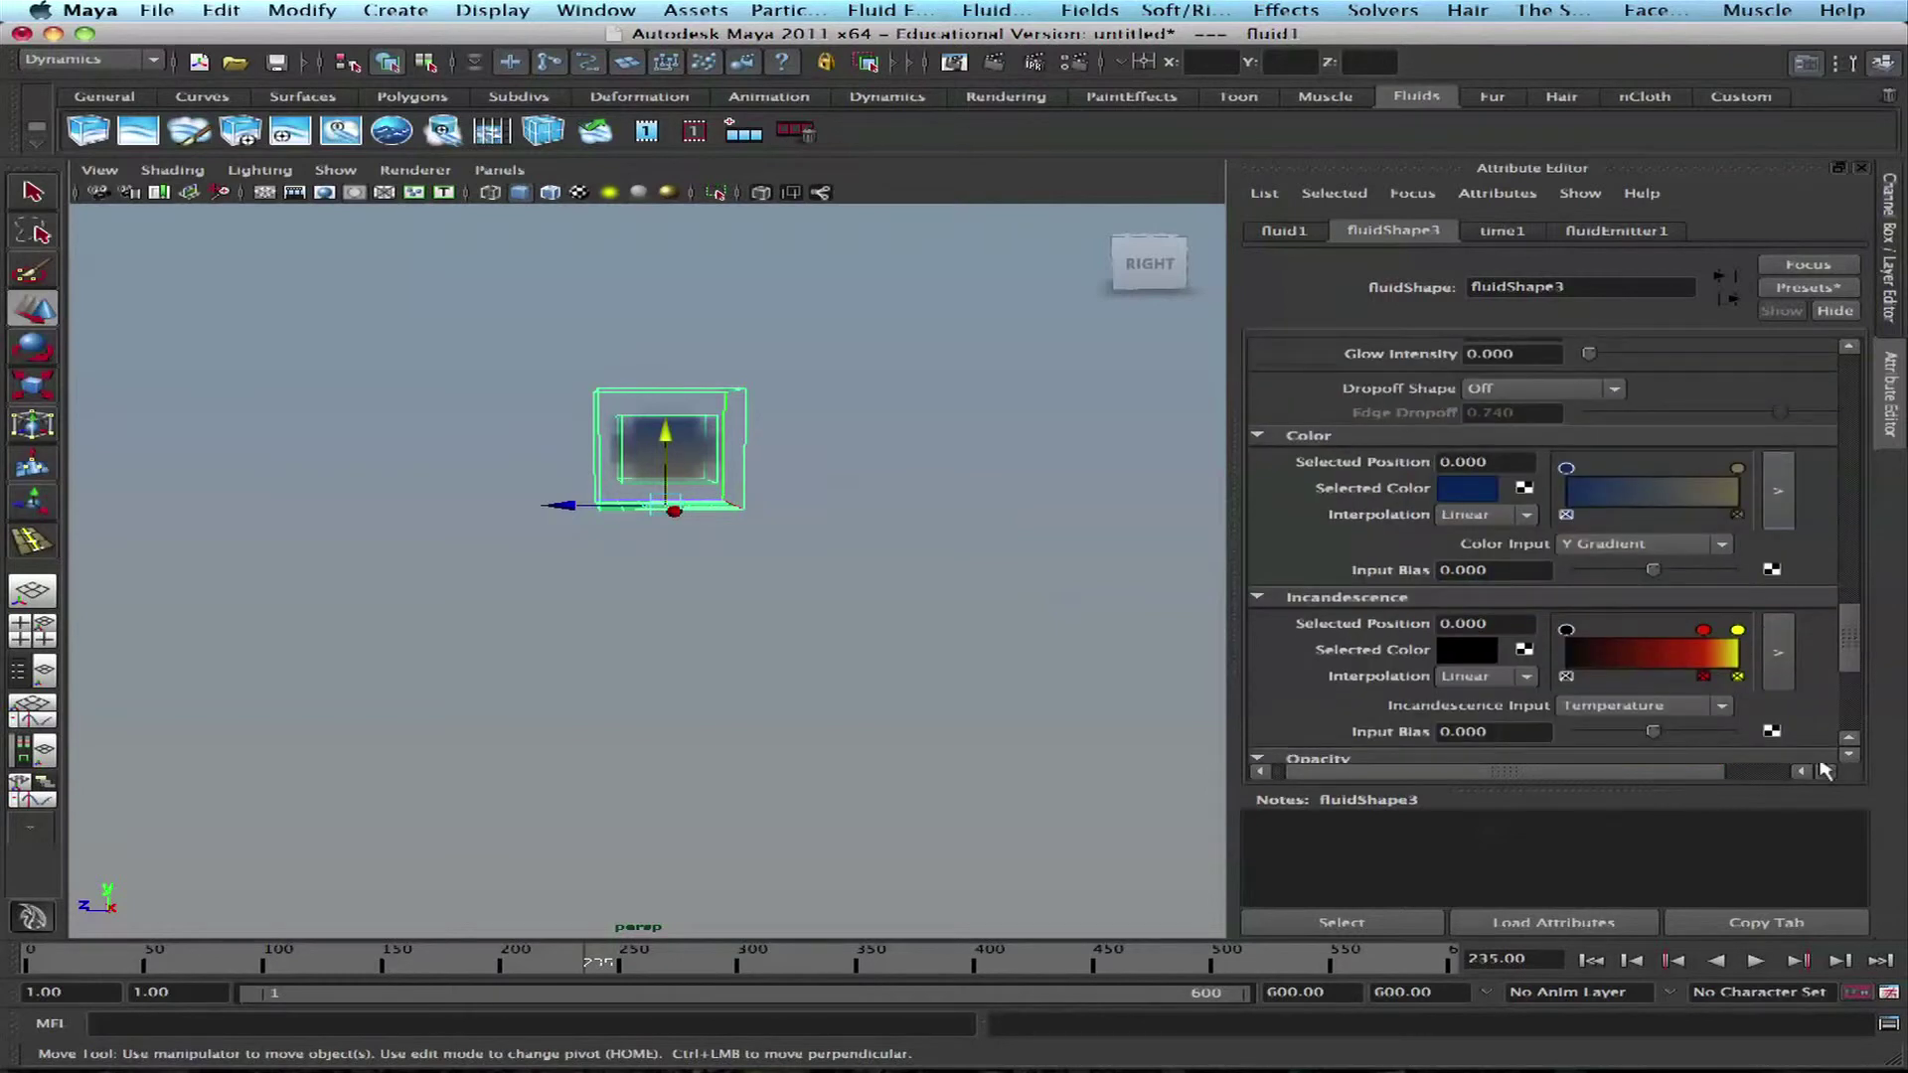
{"action": "left_click", "coordinate": [1755, 959]}
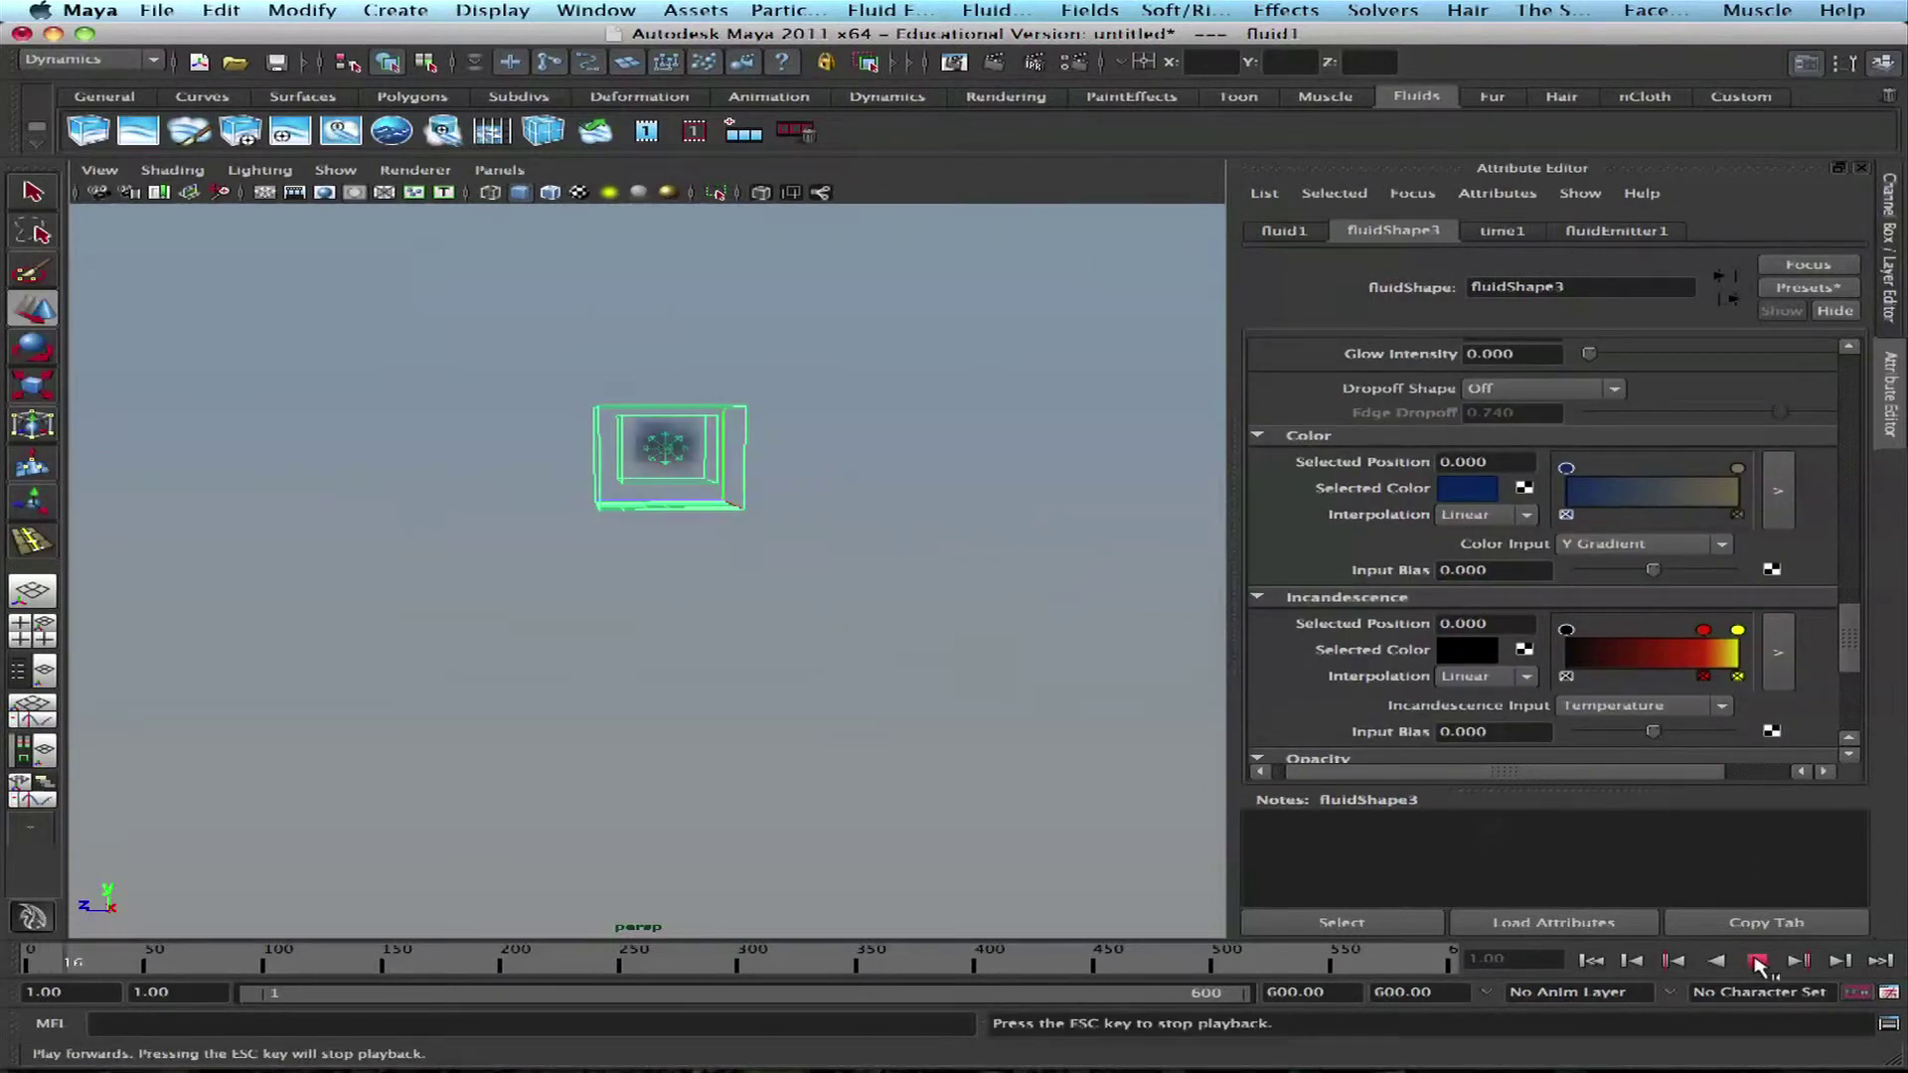
{"action": "left_click", "coordinate": [1756, 960]}
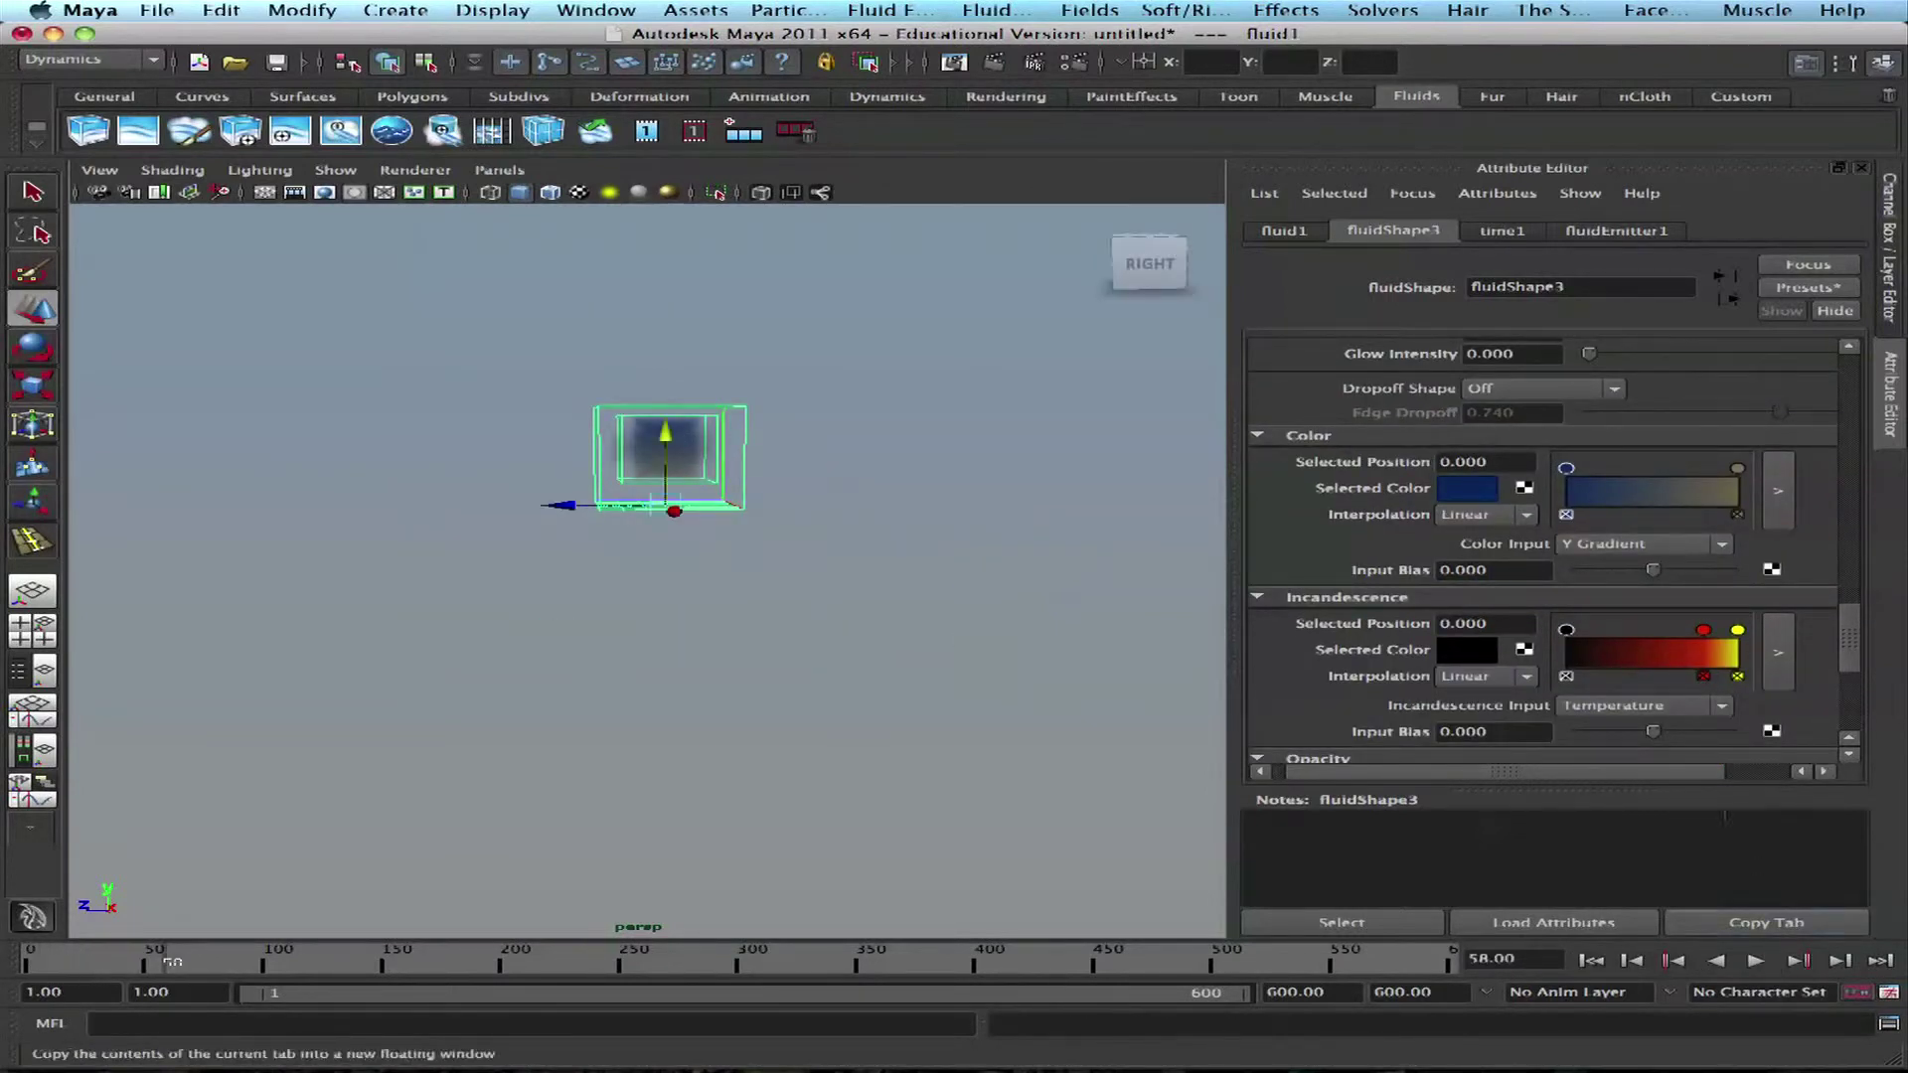
Step: Lower the fluid container's Density Scale to about 0.438
{"action": "left_click_drag", "start_coordinate": [1848, 641], "coordinate": [1840, 569]}
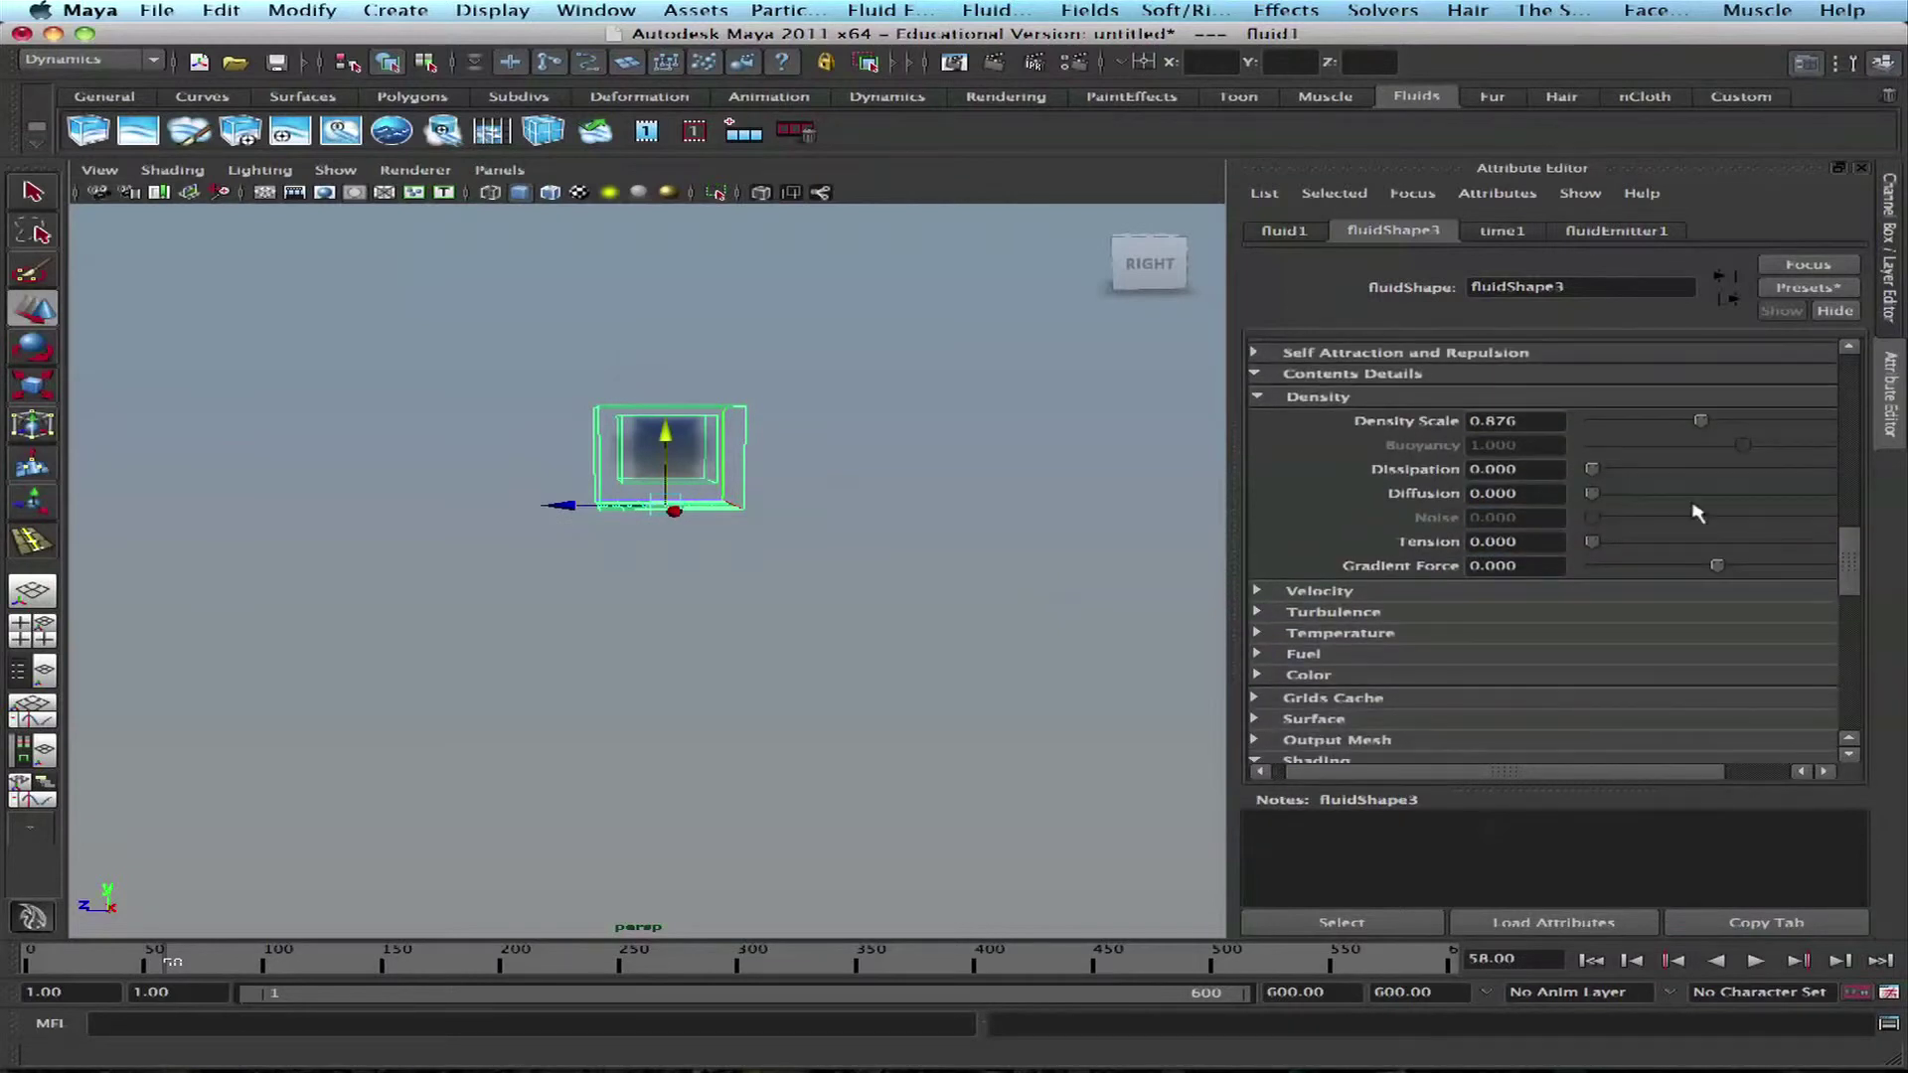
{"action": "left_click", "coordinate": [1630, 421]}
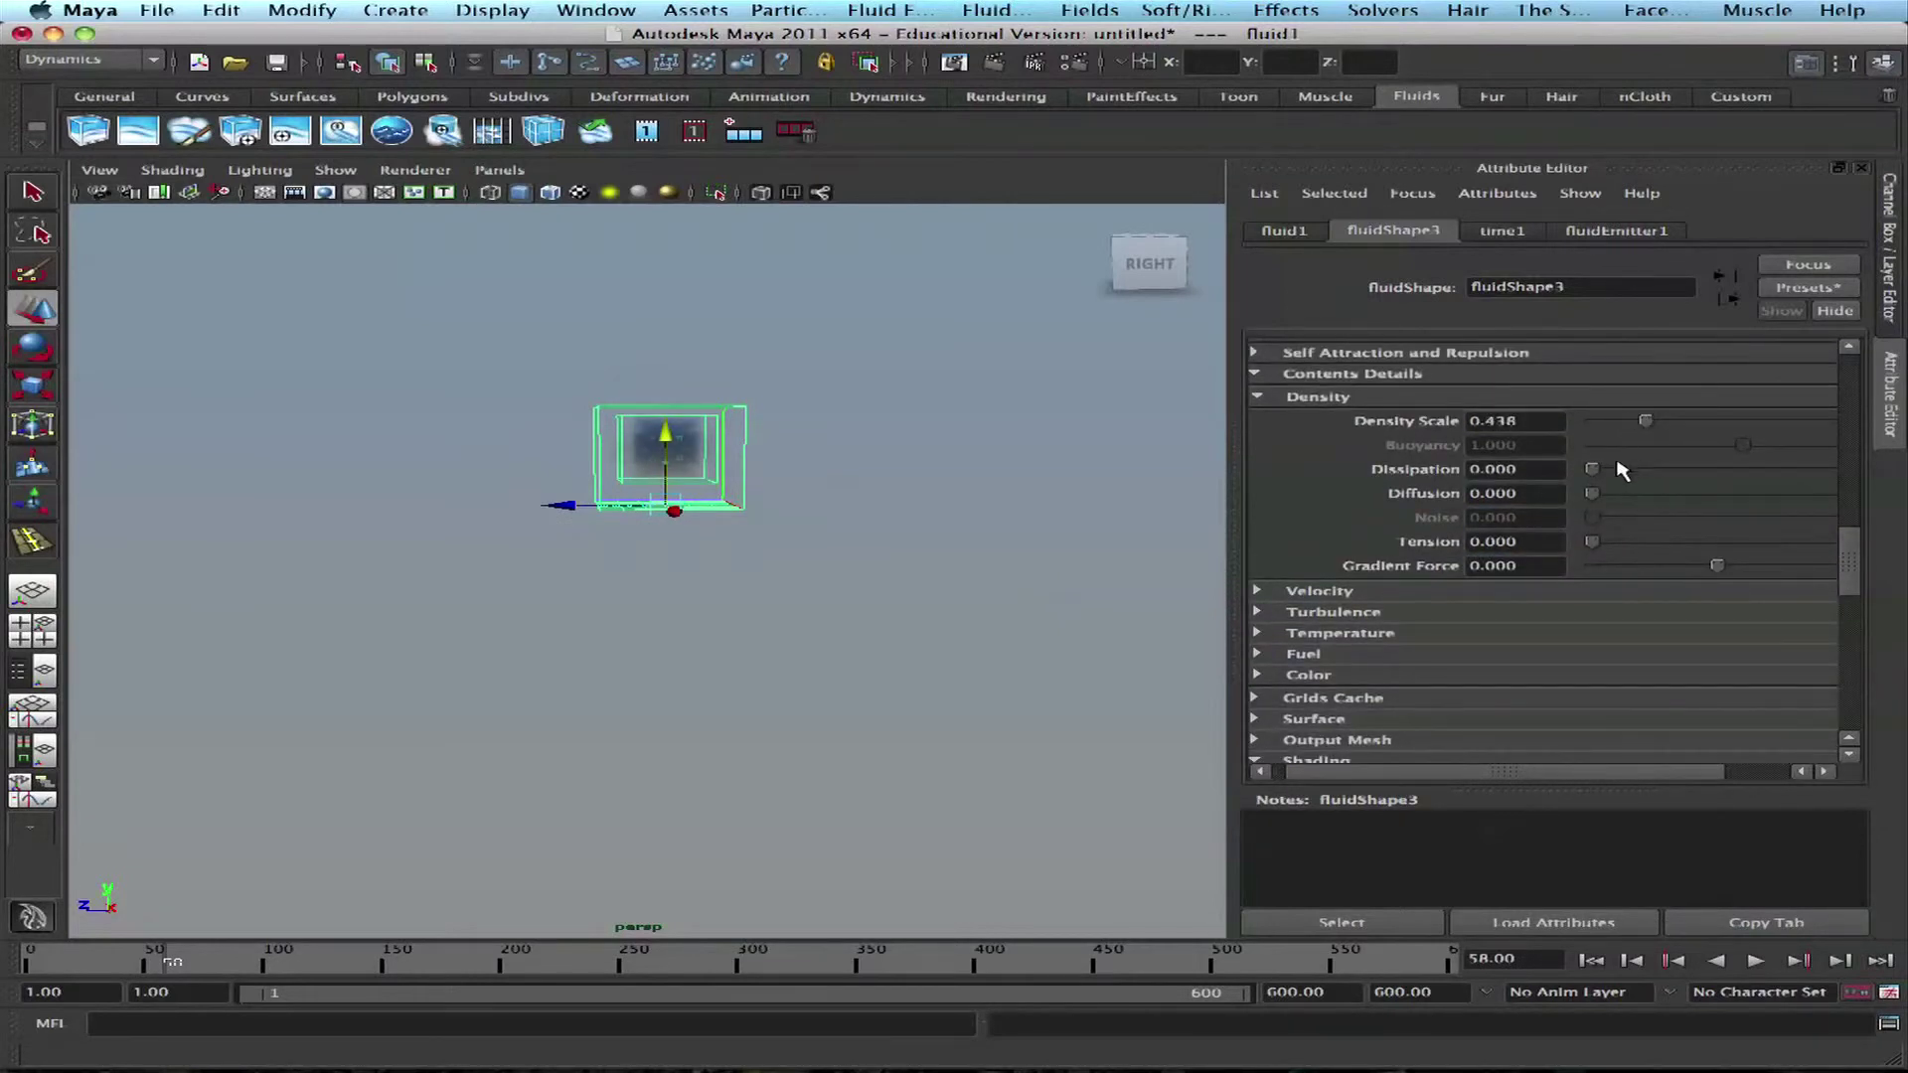
{"action": "left_click", "coordinate": [1480, 403]}
{"action": "left_click", "coordinate": [1447, 403]}
{"action": "left_click_drag", "start_coordinate": [1849, 568], "coordinate": [1848, 502]}
Step: Delete the existing fluid container and its emitter from the scene
{"action": "left_click", "coordinate": [664, 397]}
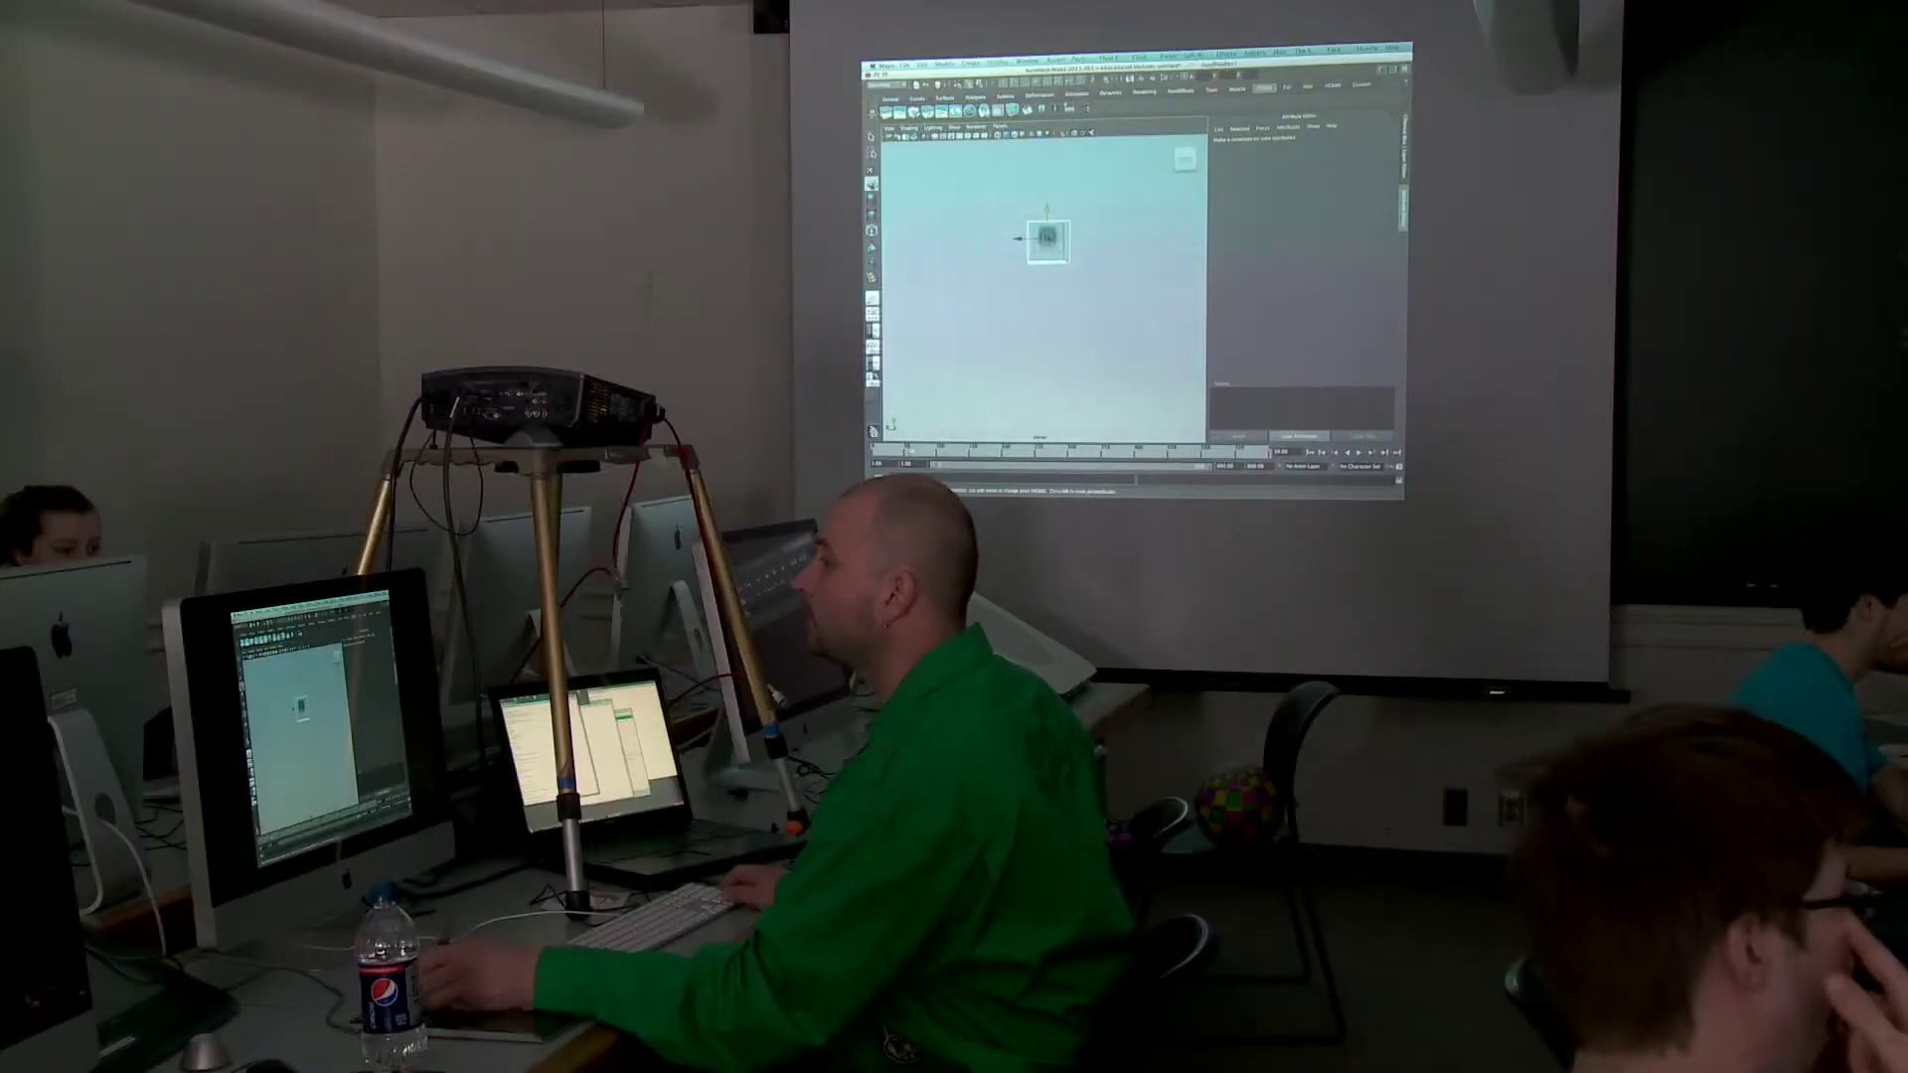
{"action": "left_click", "coordinate": [1047, 238]}
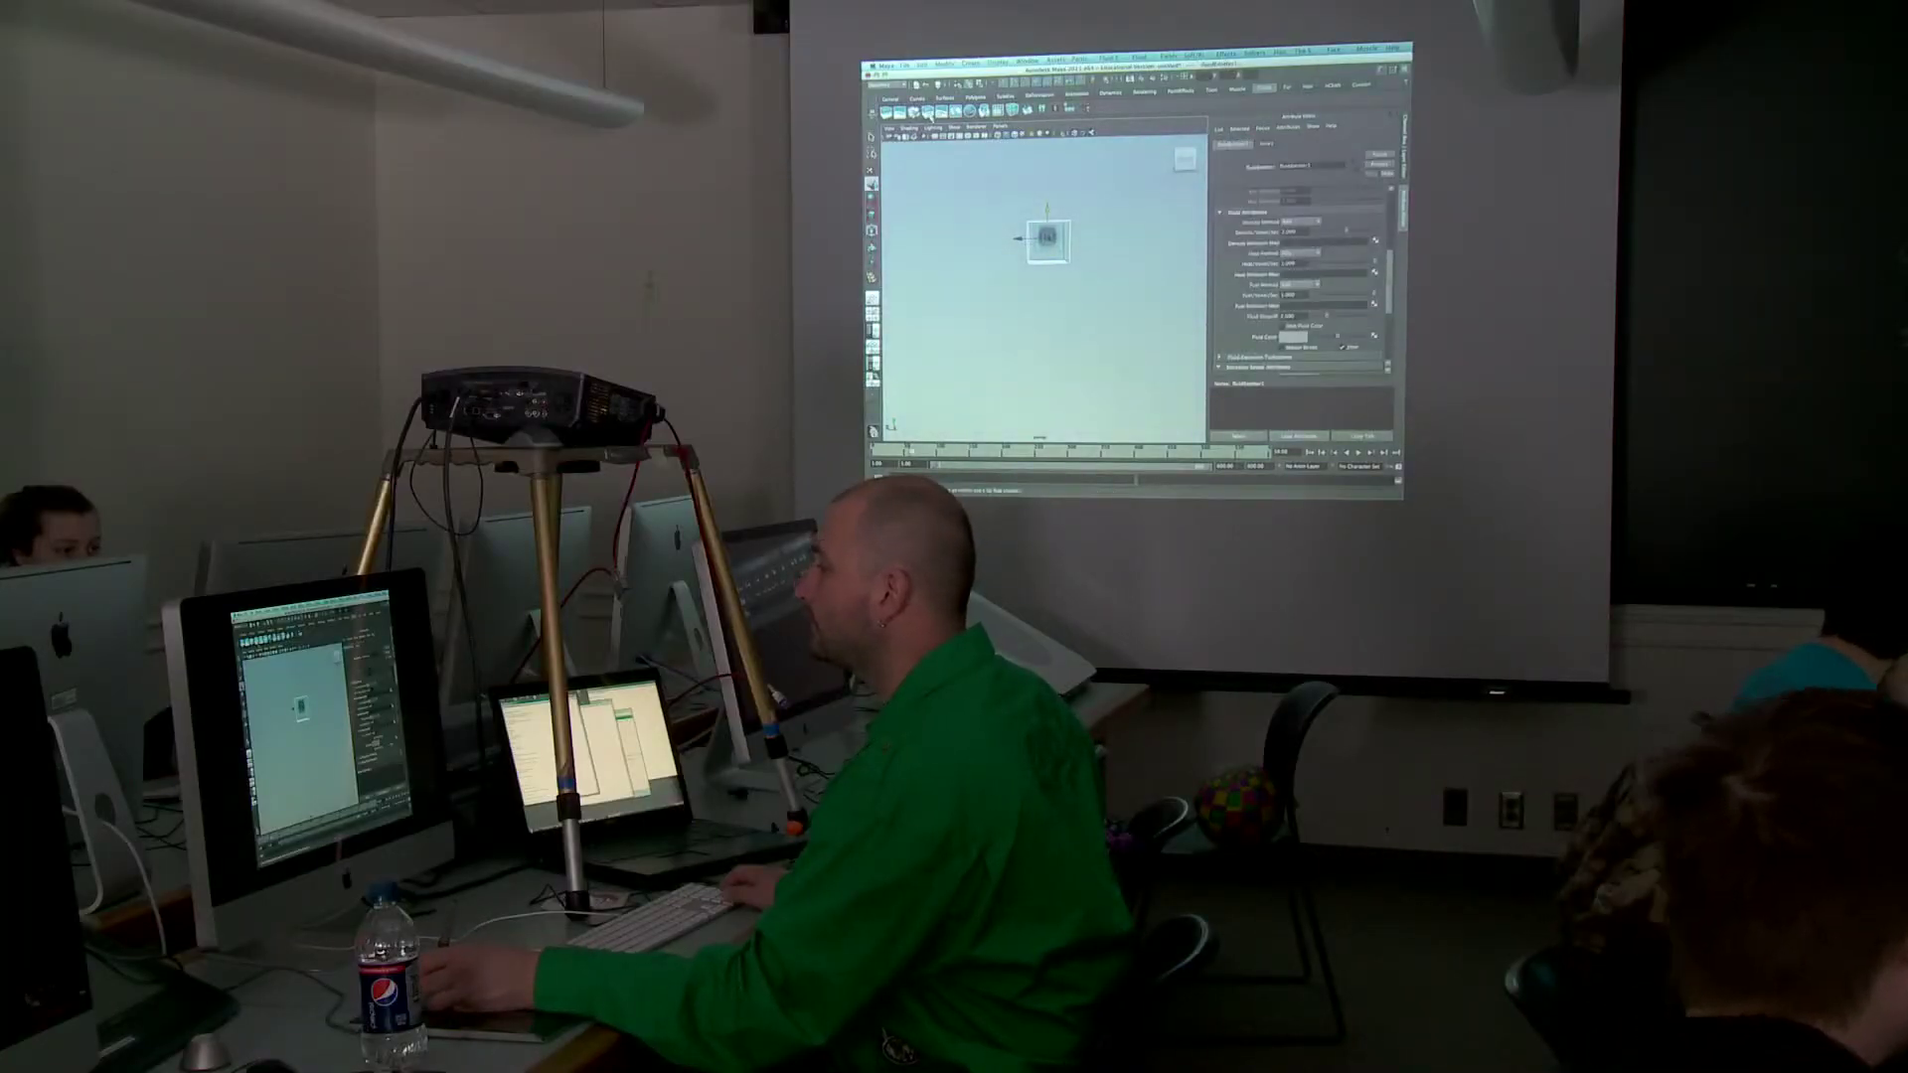
{"action": "key", "text": "Delete"}
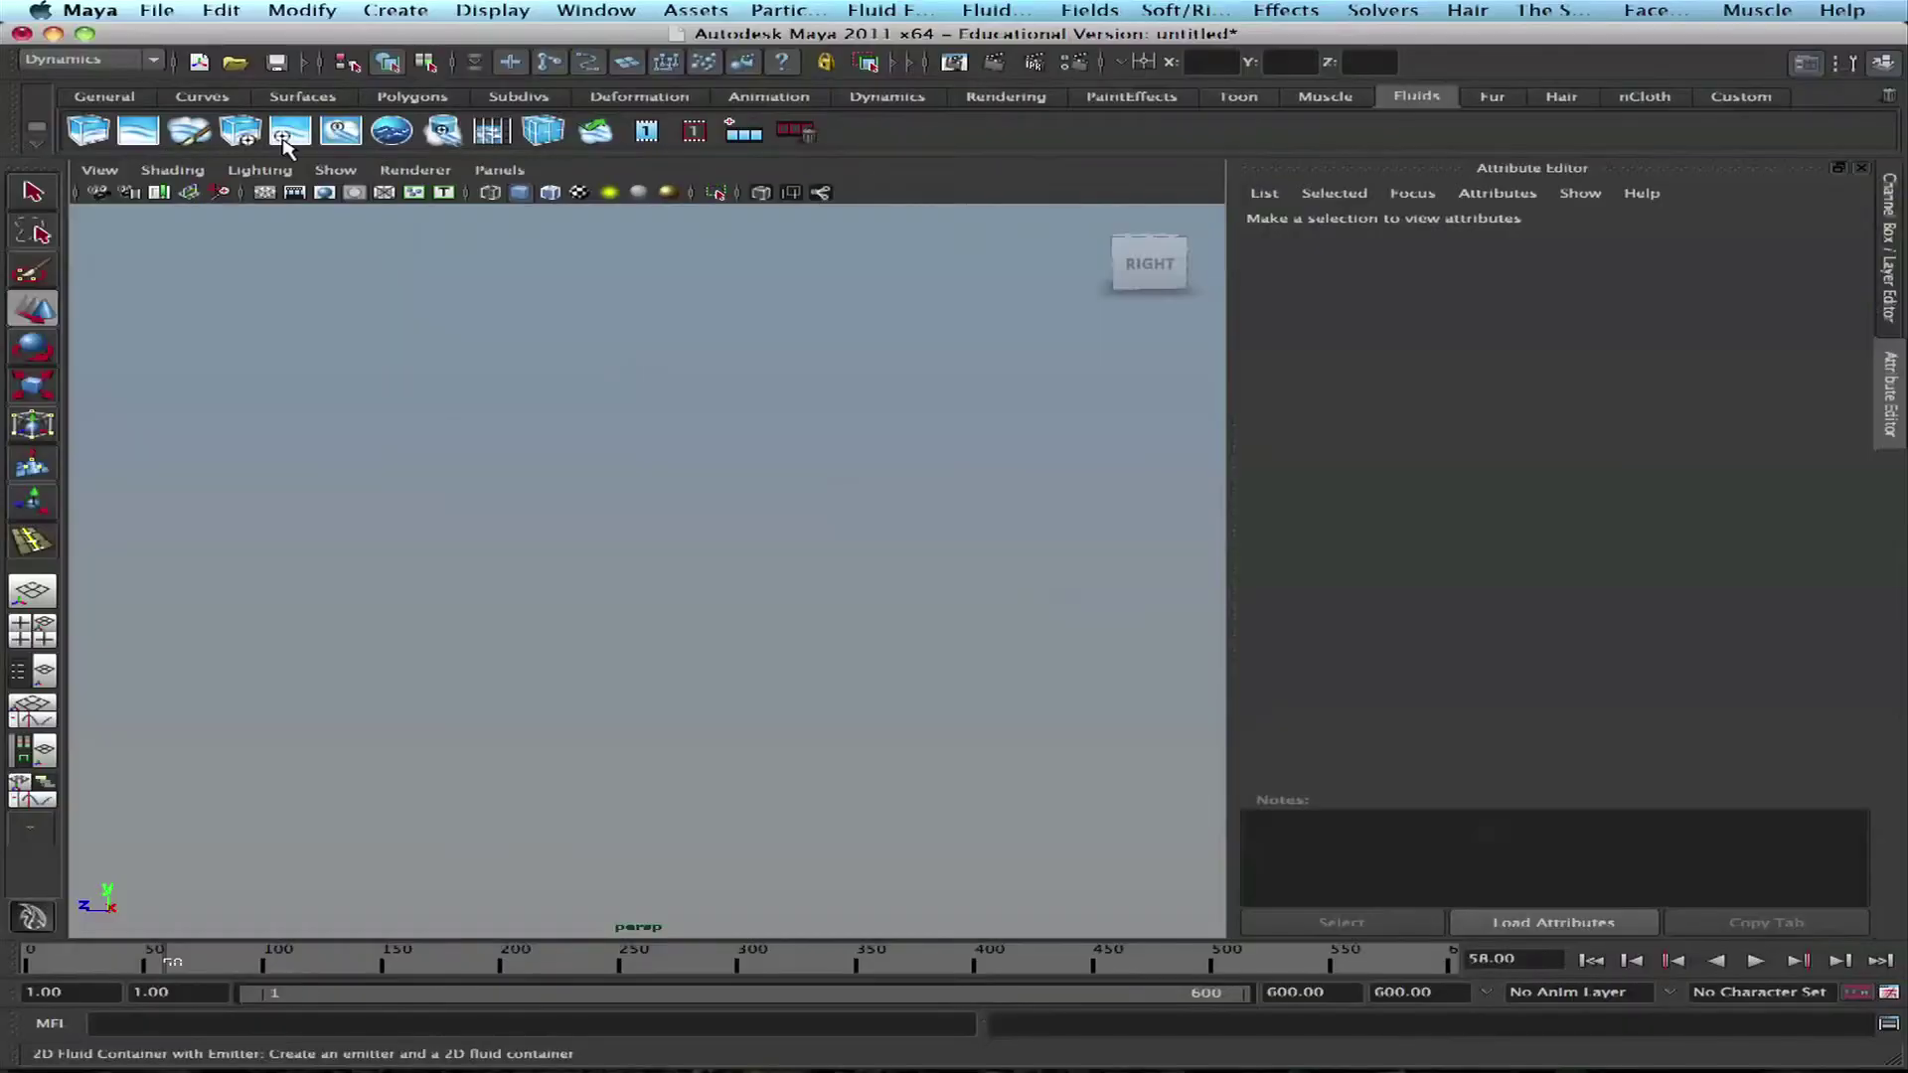
Step: Create a new 3D fluid container with an emitter and review its contents methods and density details
{"action": "left_click", "coordinate": [285, 135]}
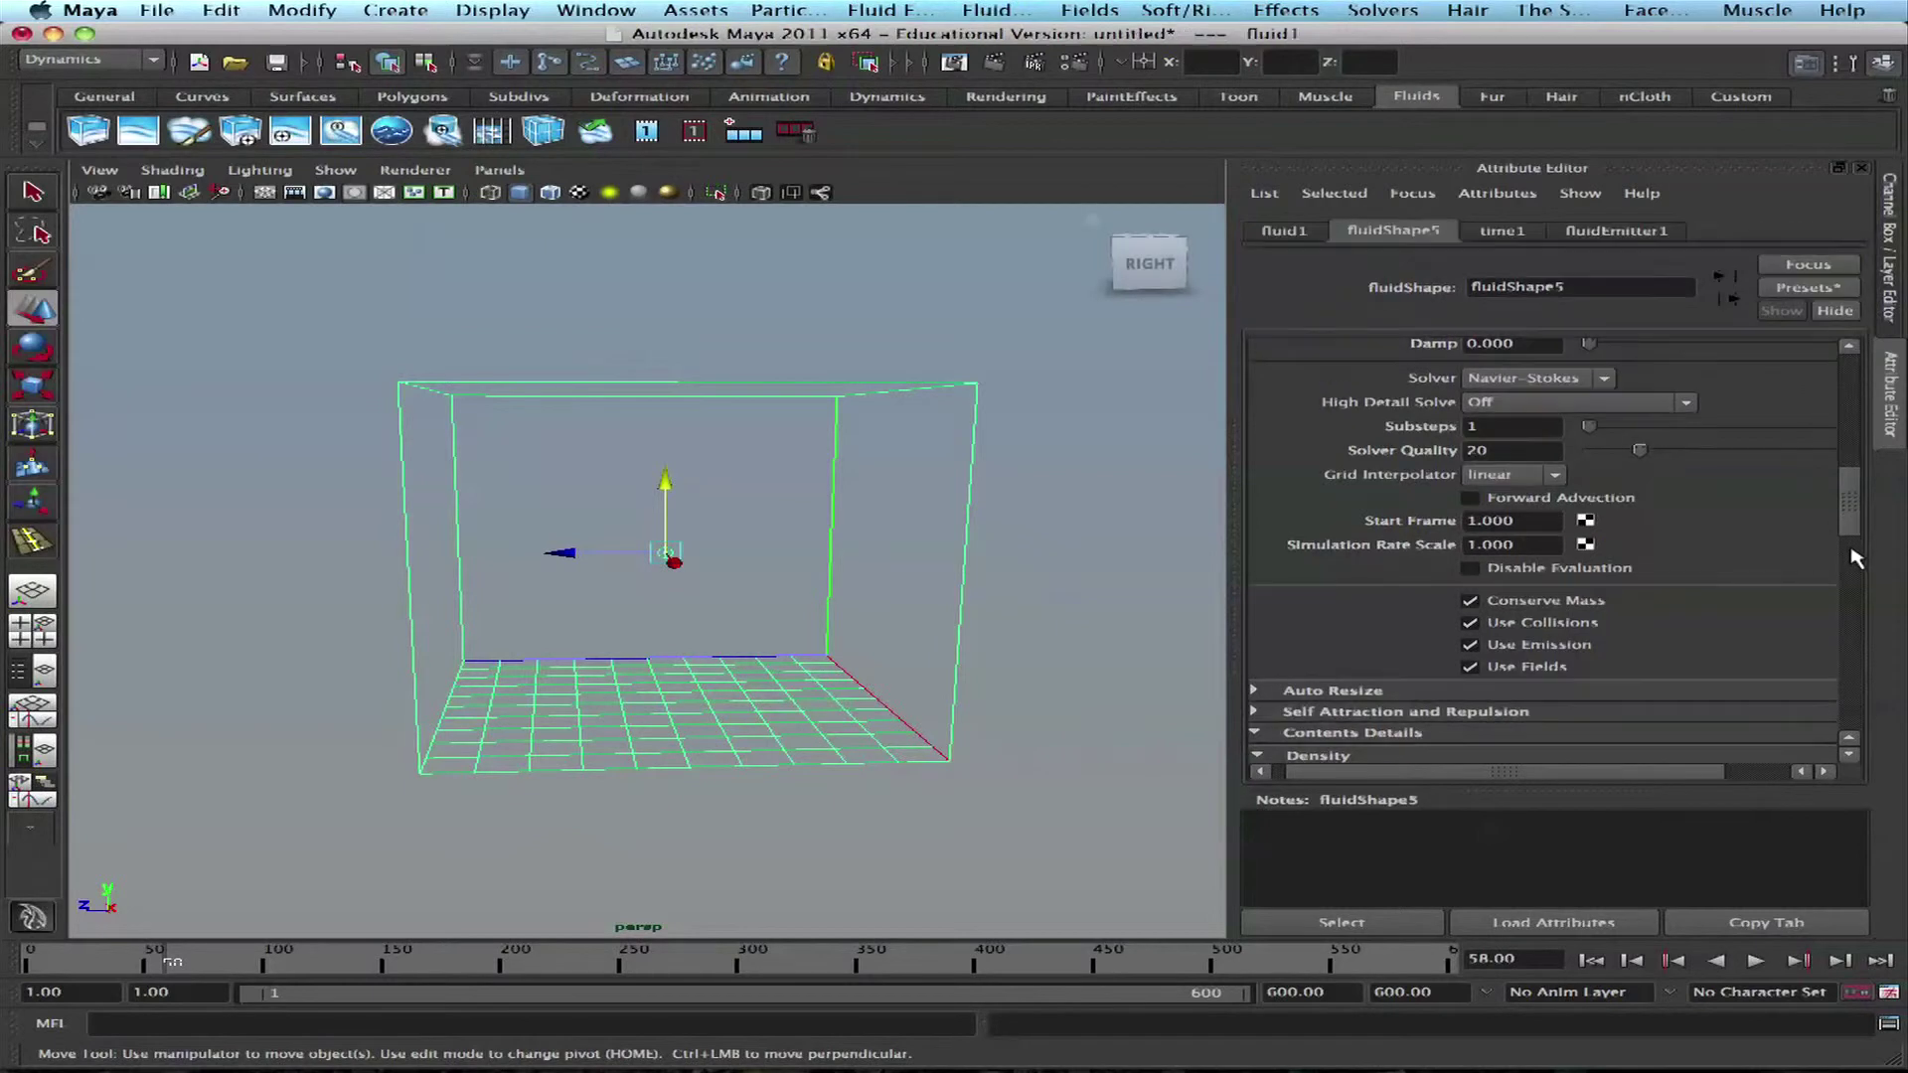
{"action": "left_click_drag", "start_coordinate": [1853, 491], "coordinate": [1864, 423]}
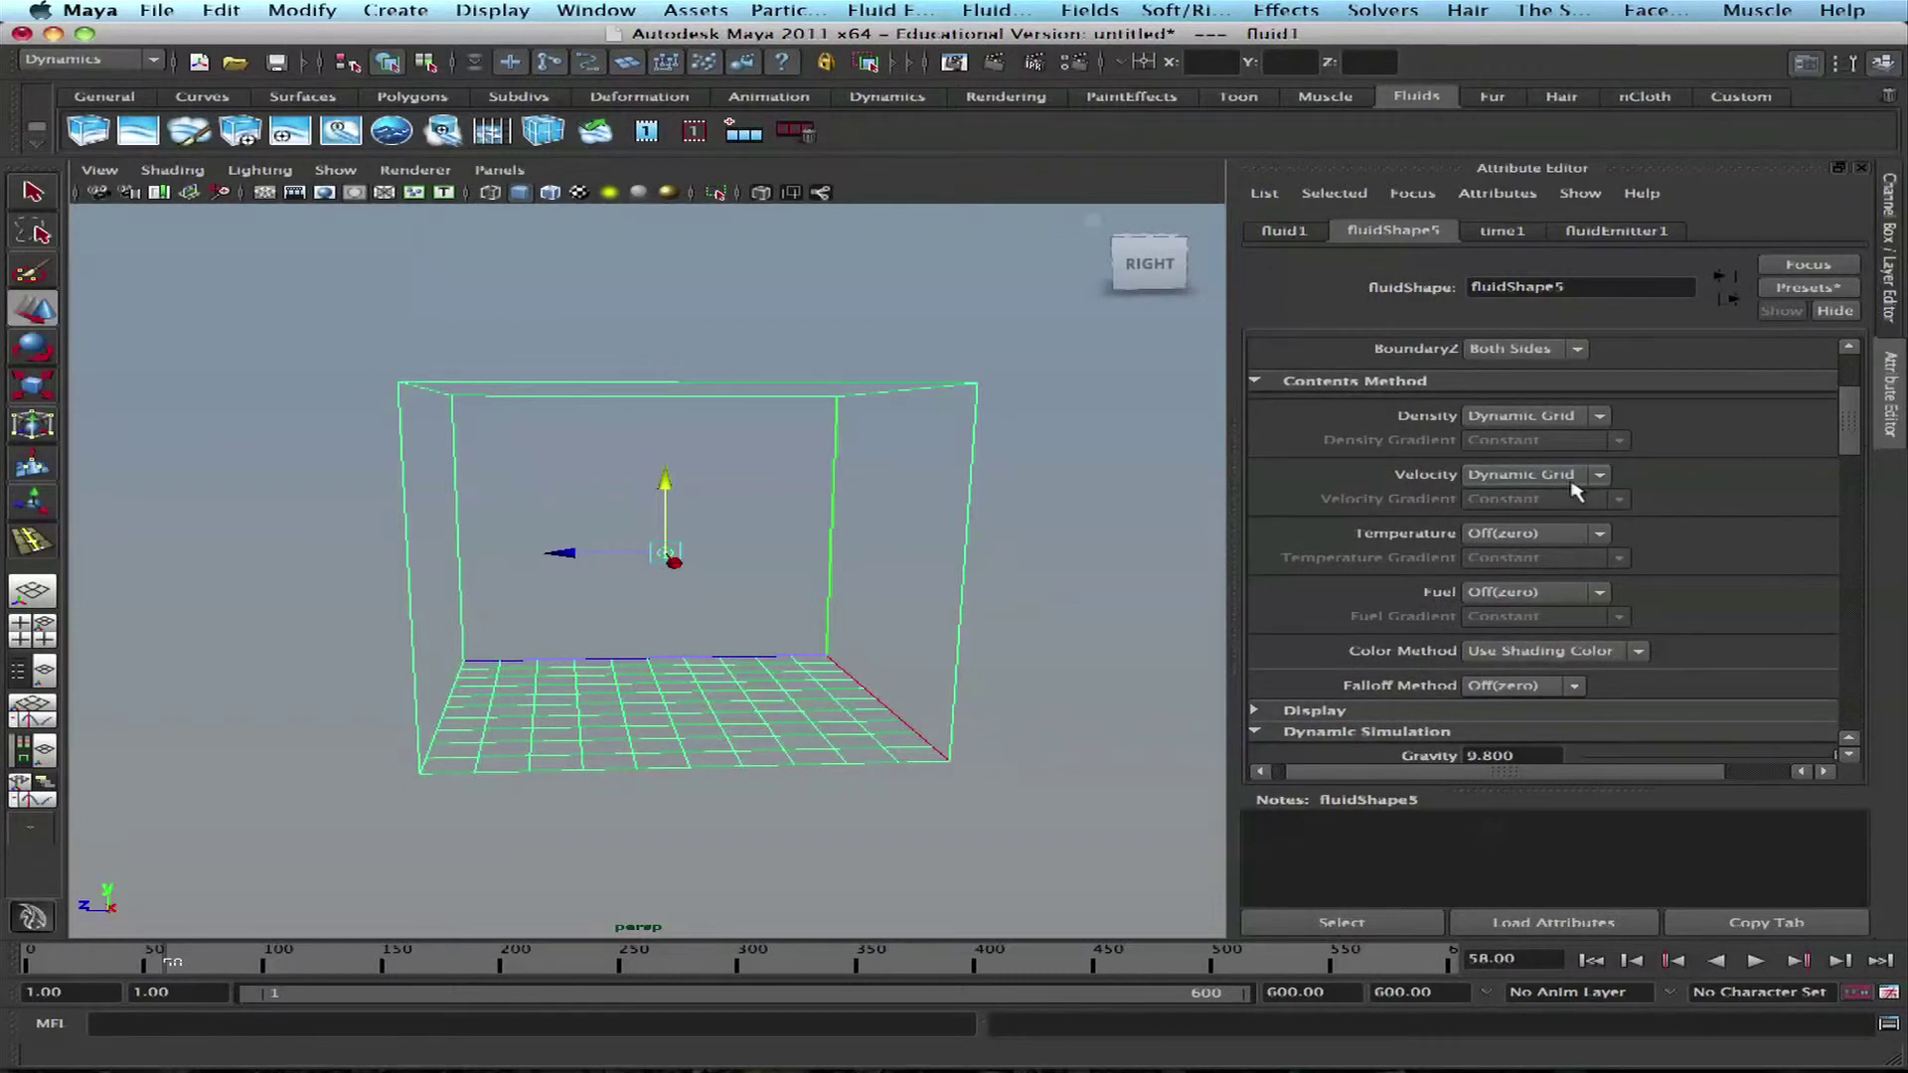
{"action": "left_click_drag", "start_coordinate": [1852, 429], "coordinate": [1860, 550]}
Step: Play the new container's simulation, raise its density Buoyancy to about 2.574, and stop playback
{"action": "left_click", "coordinate": [1754, 960]}
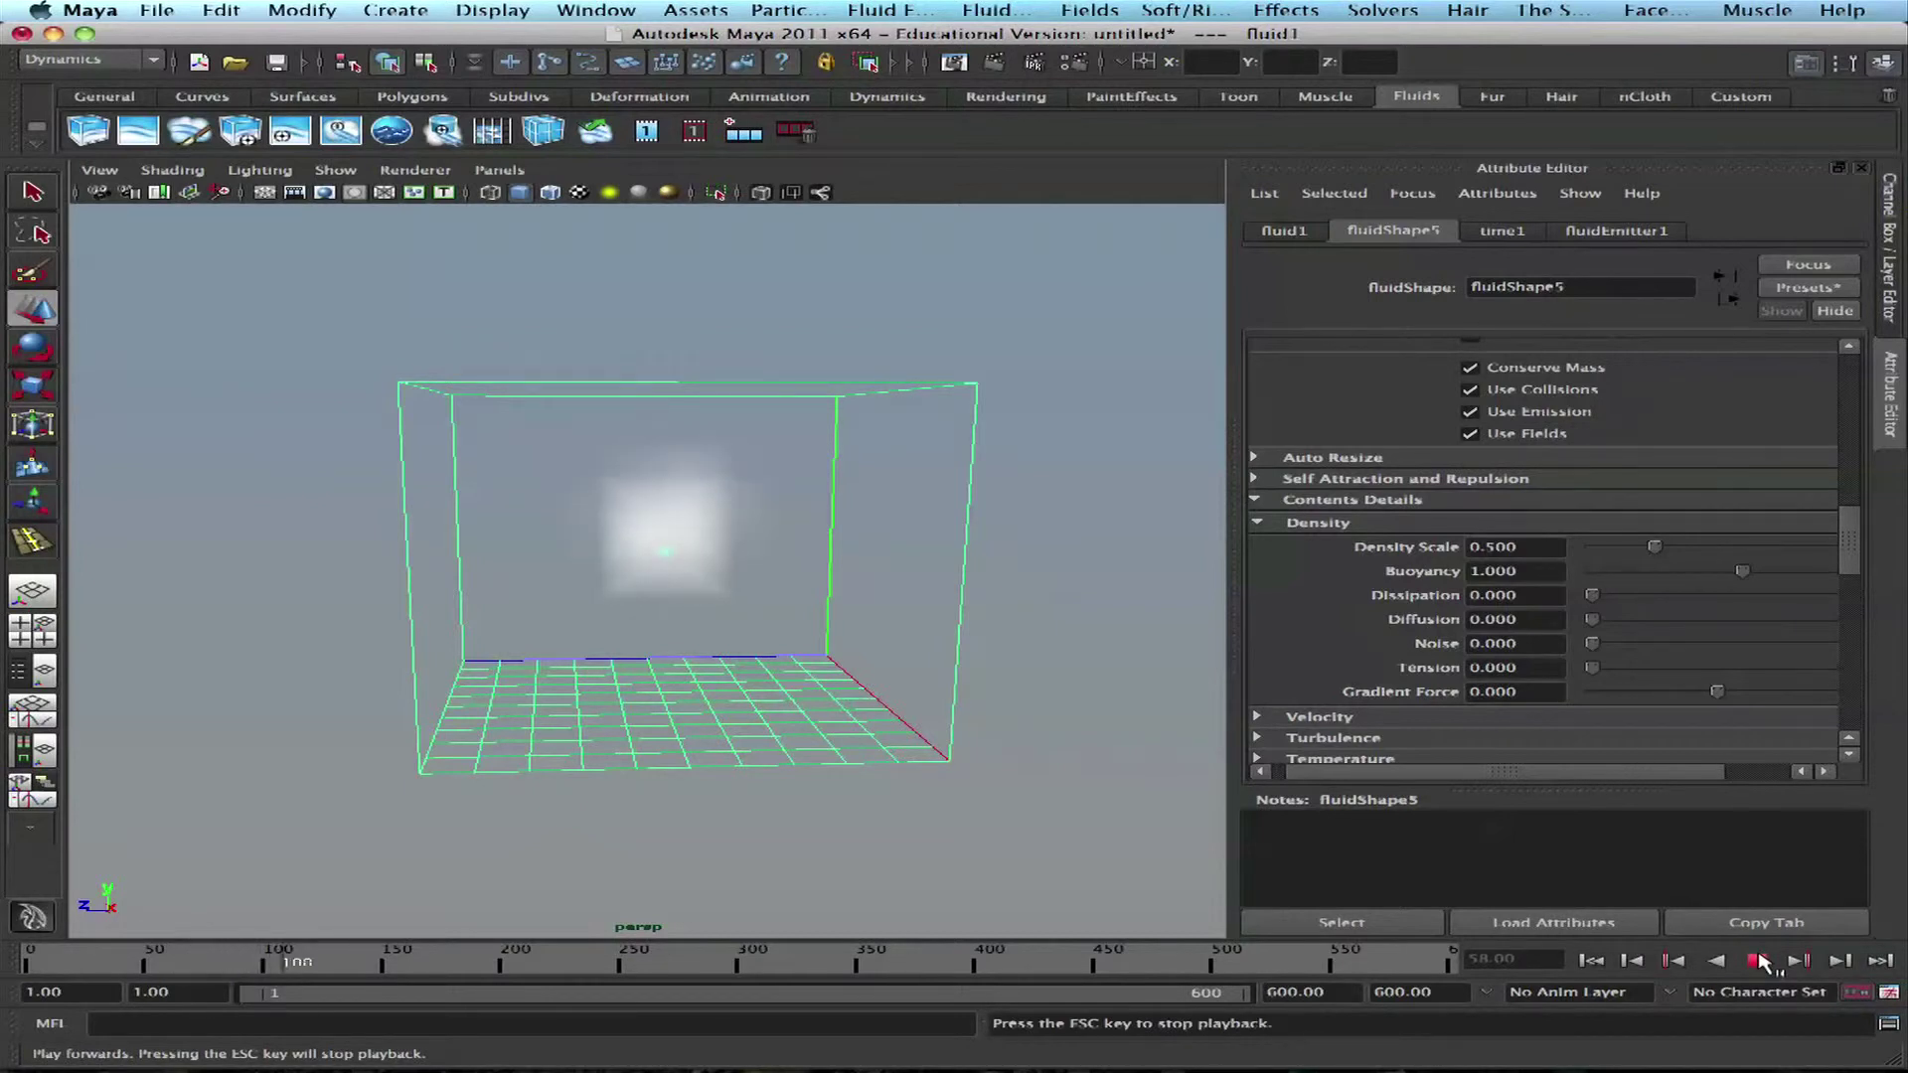
{"action": "left_click", "coordinate": [1756, 960]}
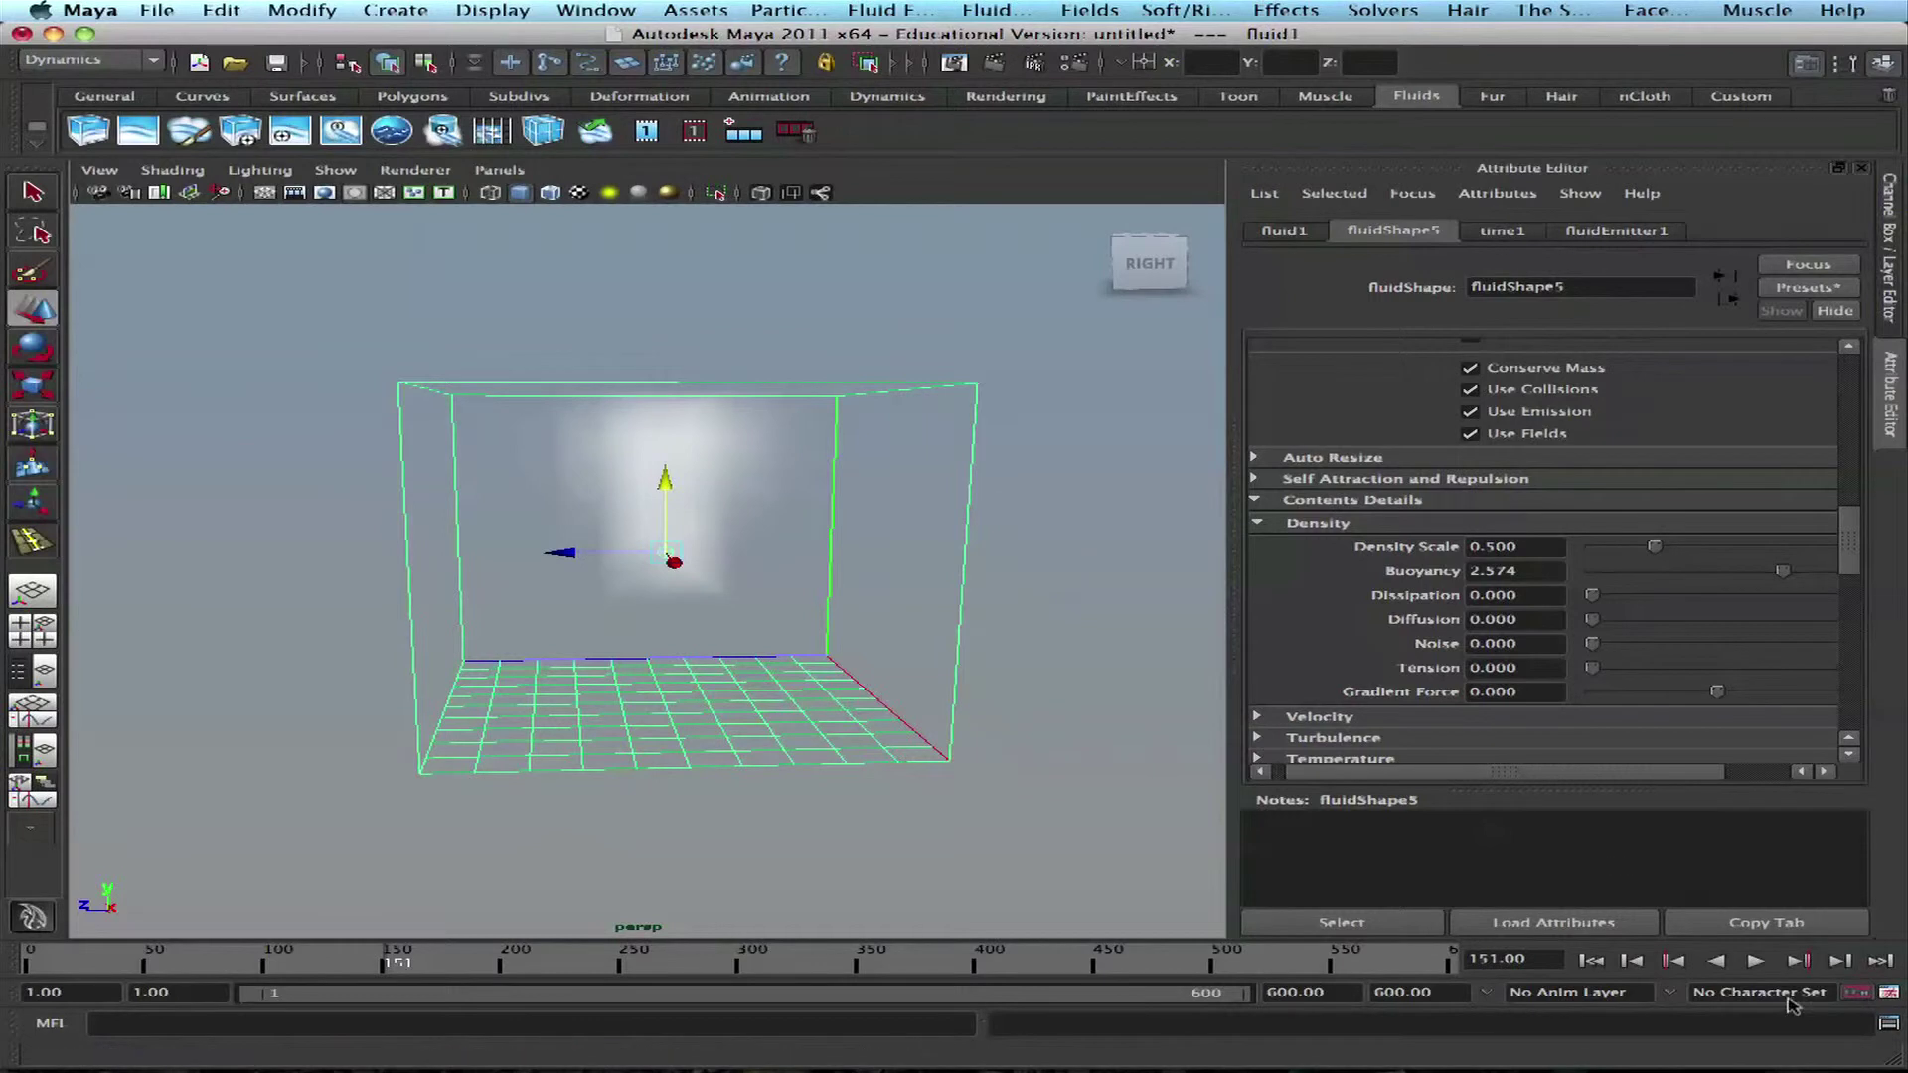
Step: Rewind the simulation, collapse the contents method and density settings, and enable Auto Resize for the fluid container
{"action": "left_click", "coordinate": [1590, 959]}
{"action": "scroll", "coordinate": [1808, 616], "scroll_direction": "down", "scroll_amount": 5}
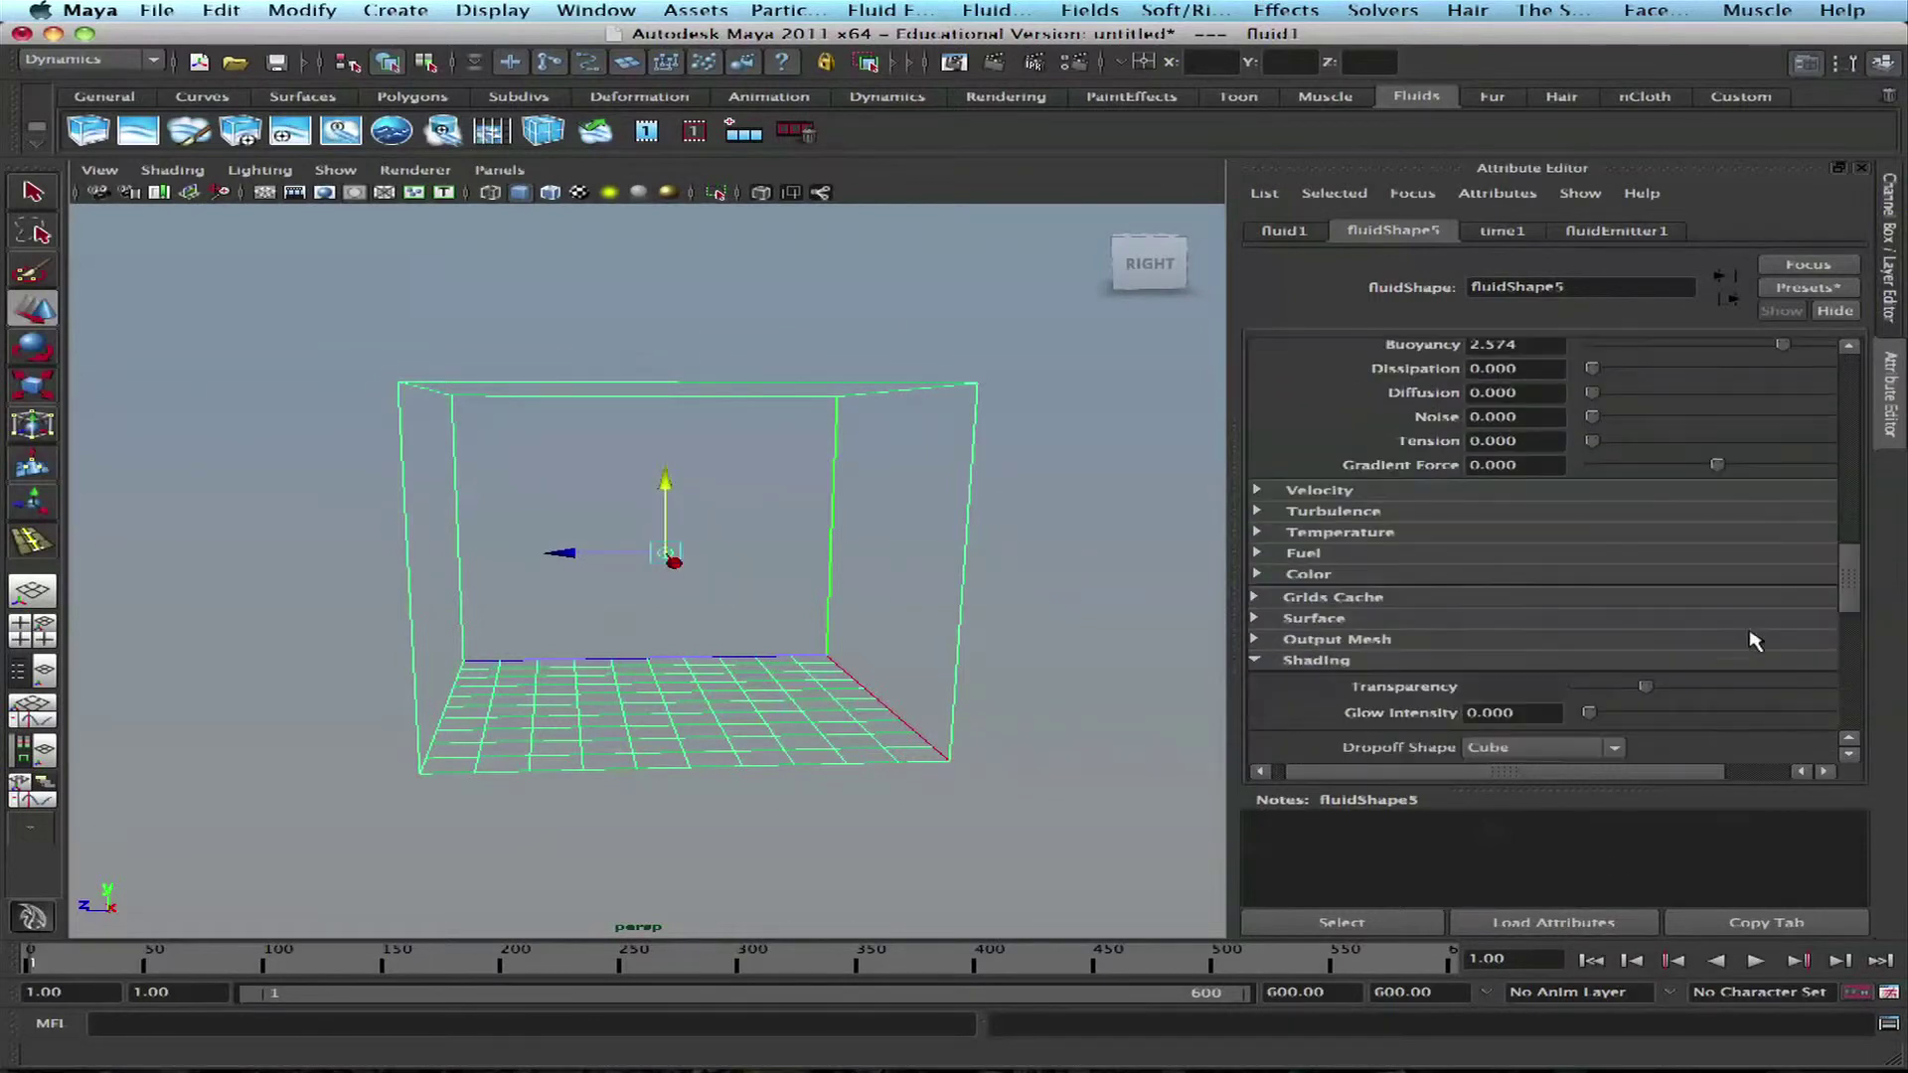
{"action": "scroll", "coordinate": [1635, 491], "scroll_direction": "up", "scroll_amount": 6}
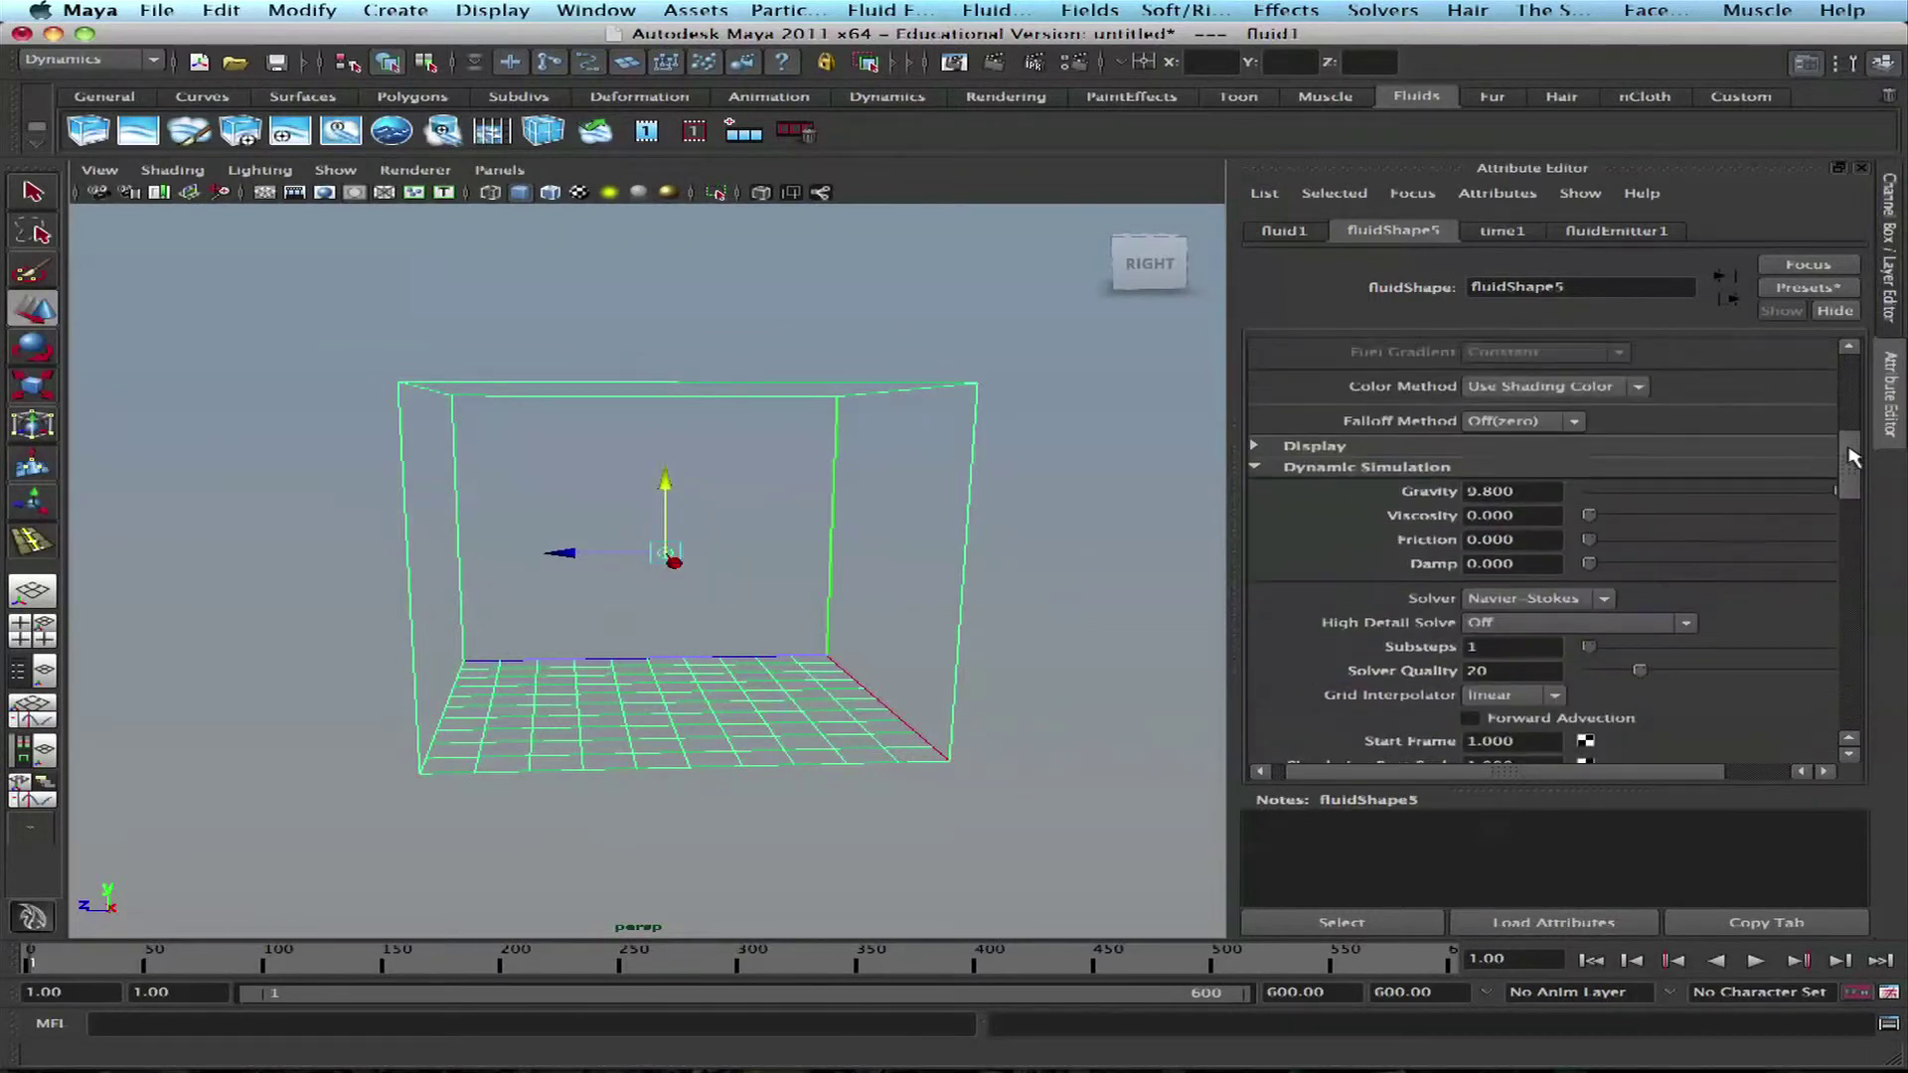
{"action": "left_click_drag", "start_coordinate": [1853, 471], "coordinate": [1434, 407]}
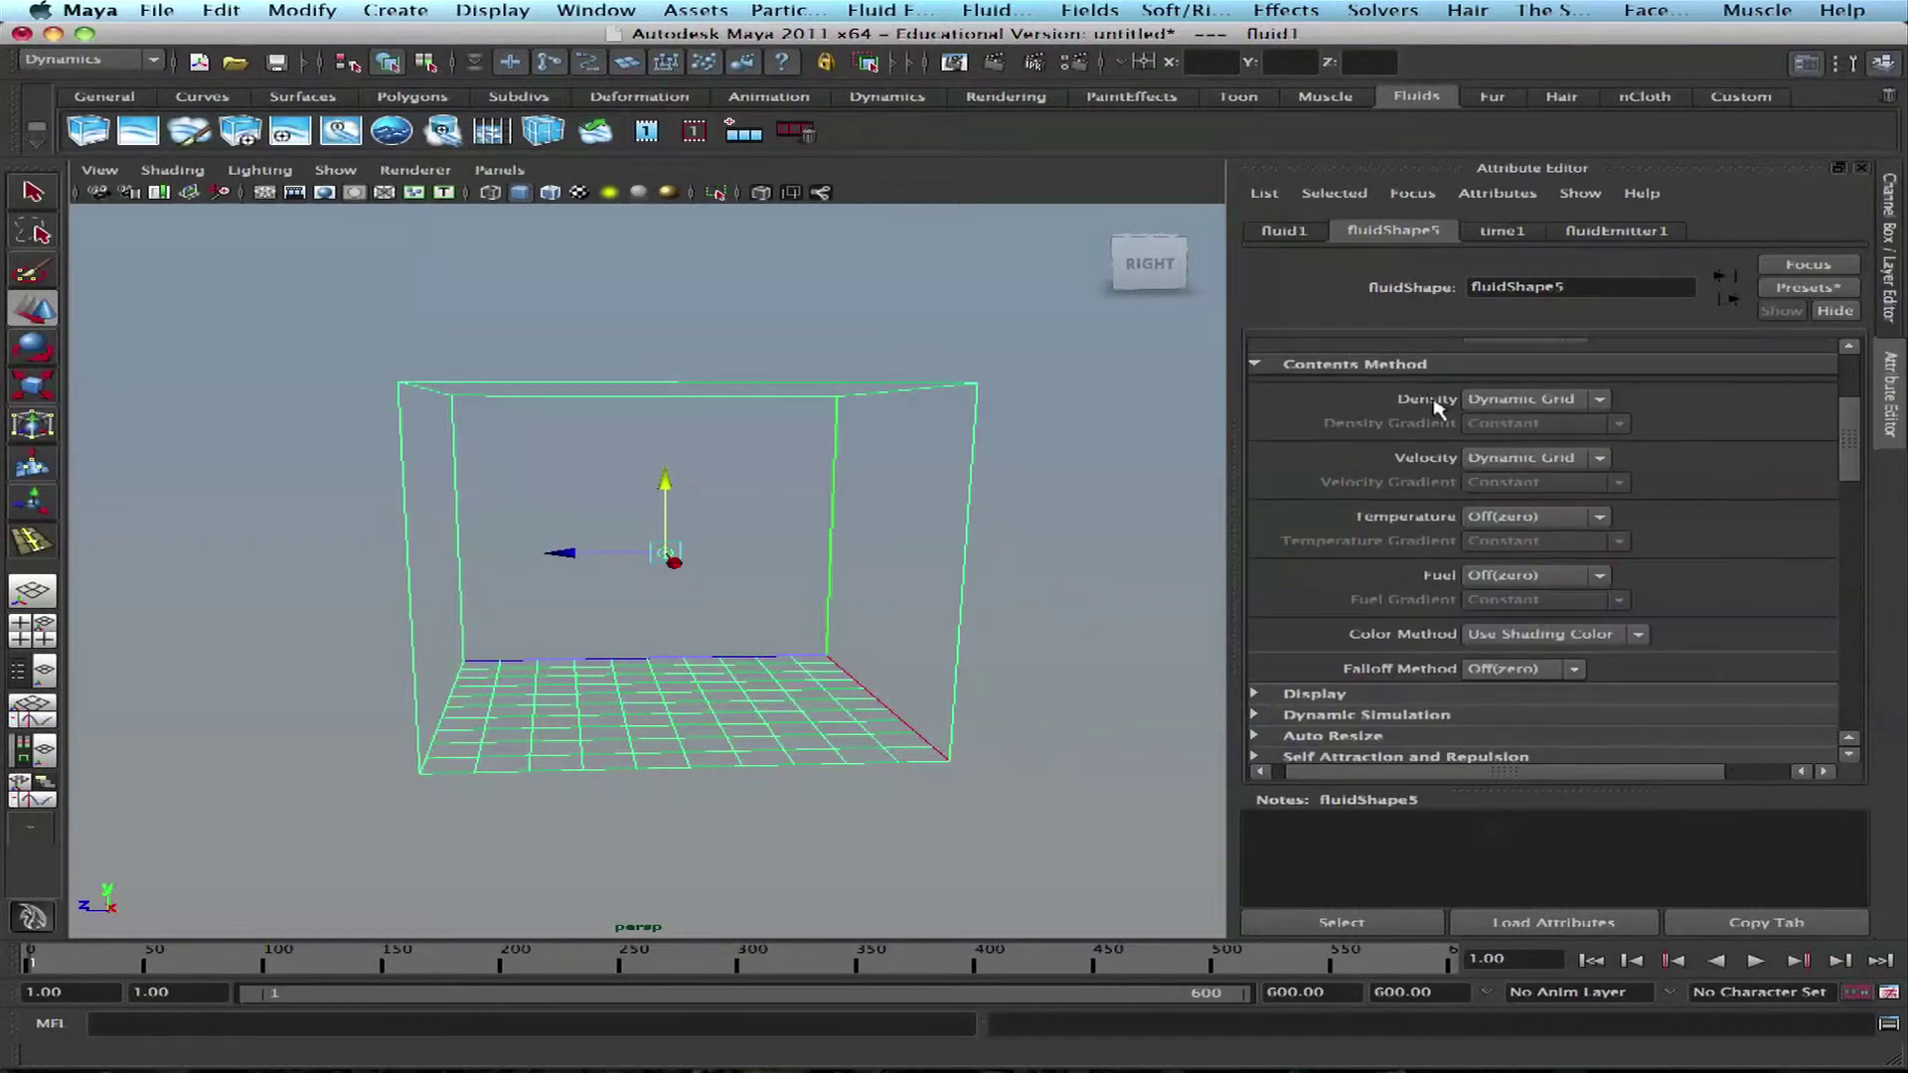
{"action": "left_click", "coordinate": [1377, 368]}
{"action": "left_click", "coordinate": [1358, 494]}
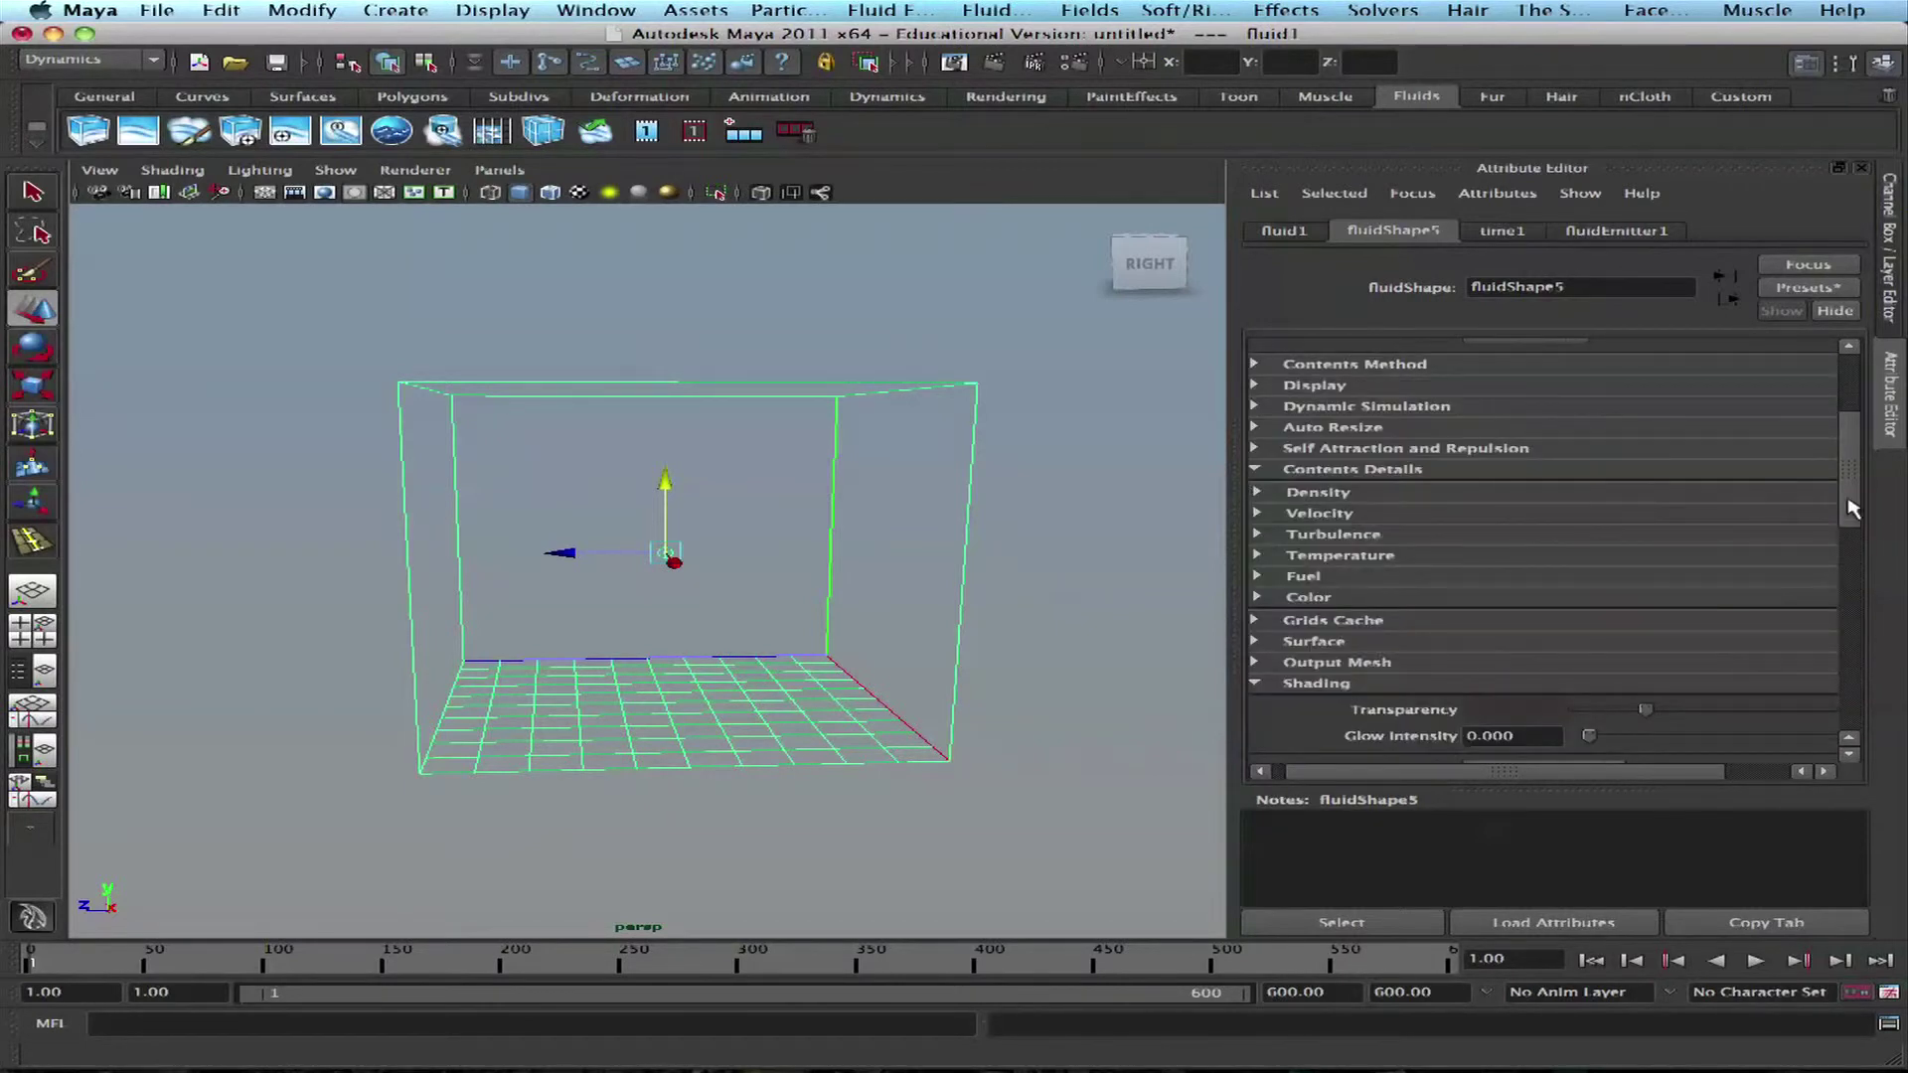
{"action": "left_click", "coordinate": [1318, 429]}
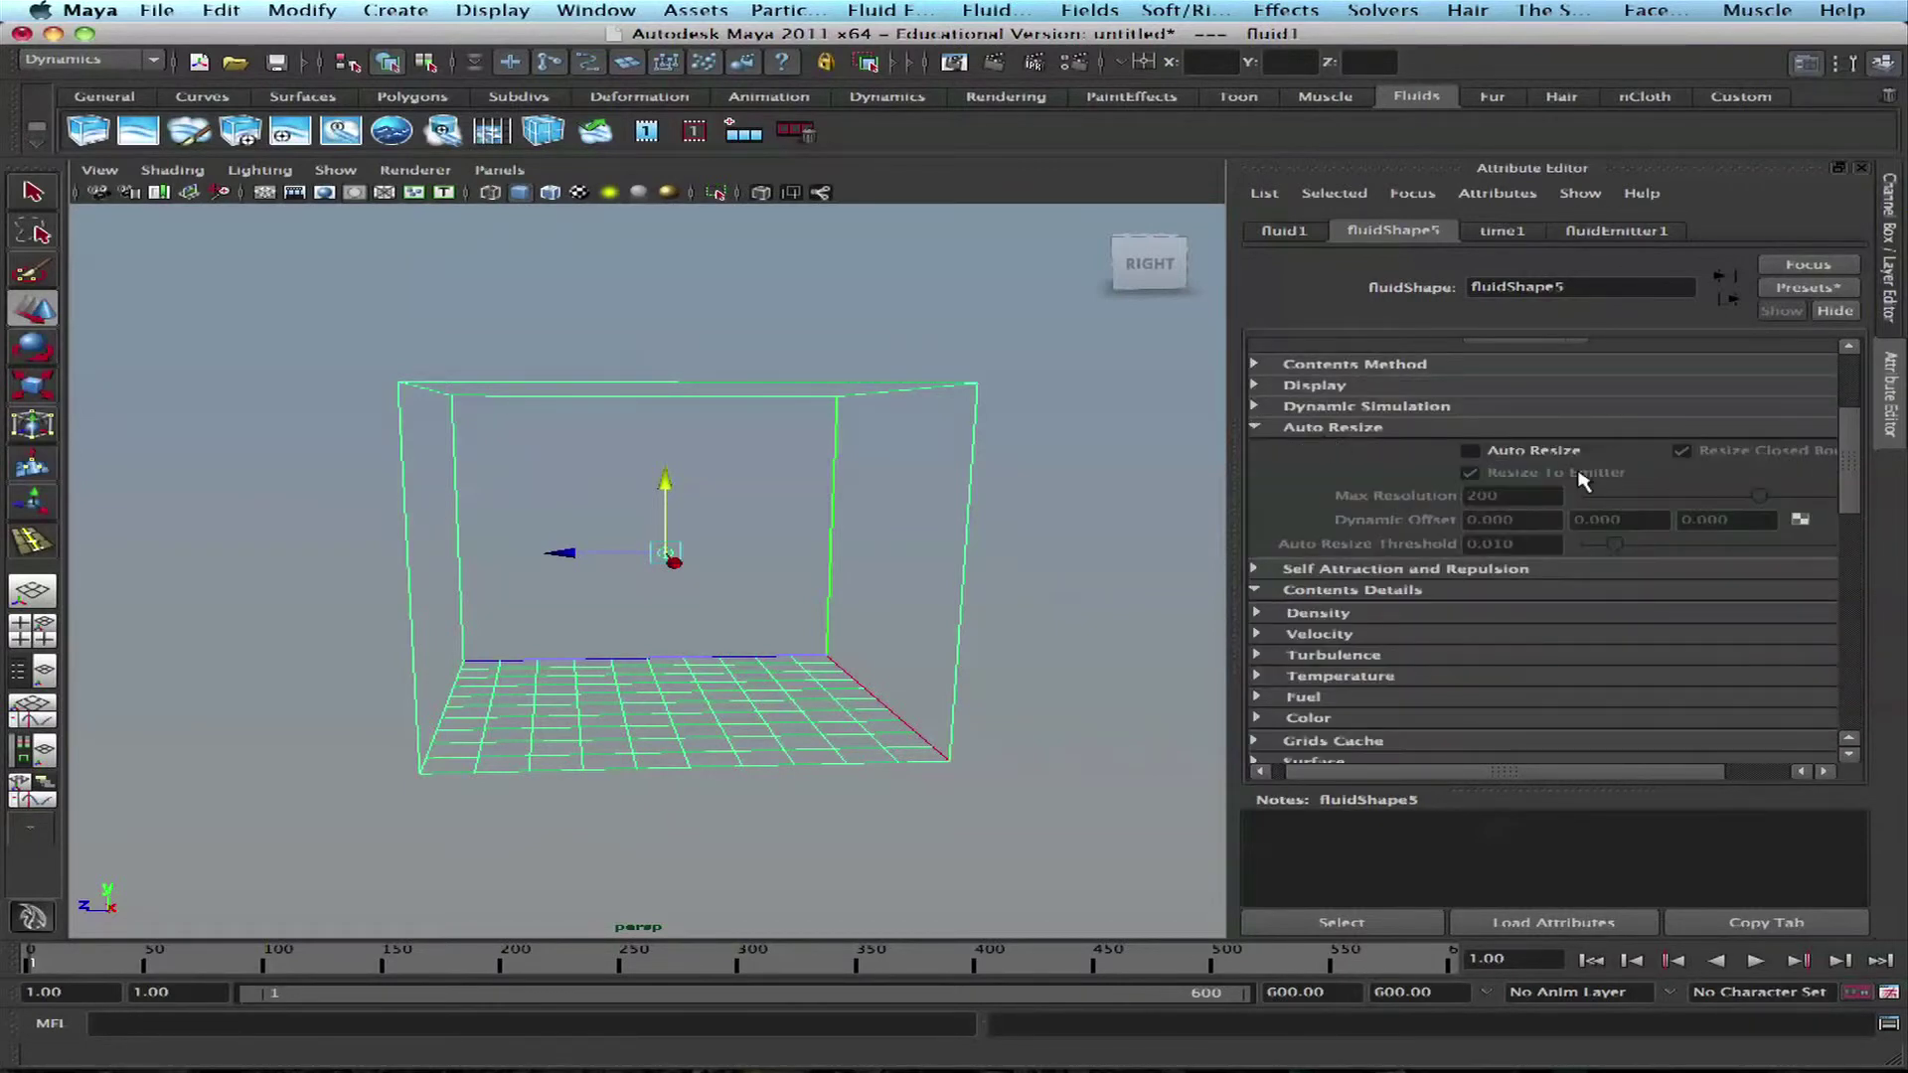
{"action": "left_click", "coordinate": [1471, 451]}
{"action": "left_click", "coordinate": [1354, 429]}
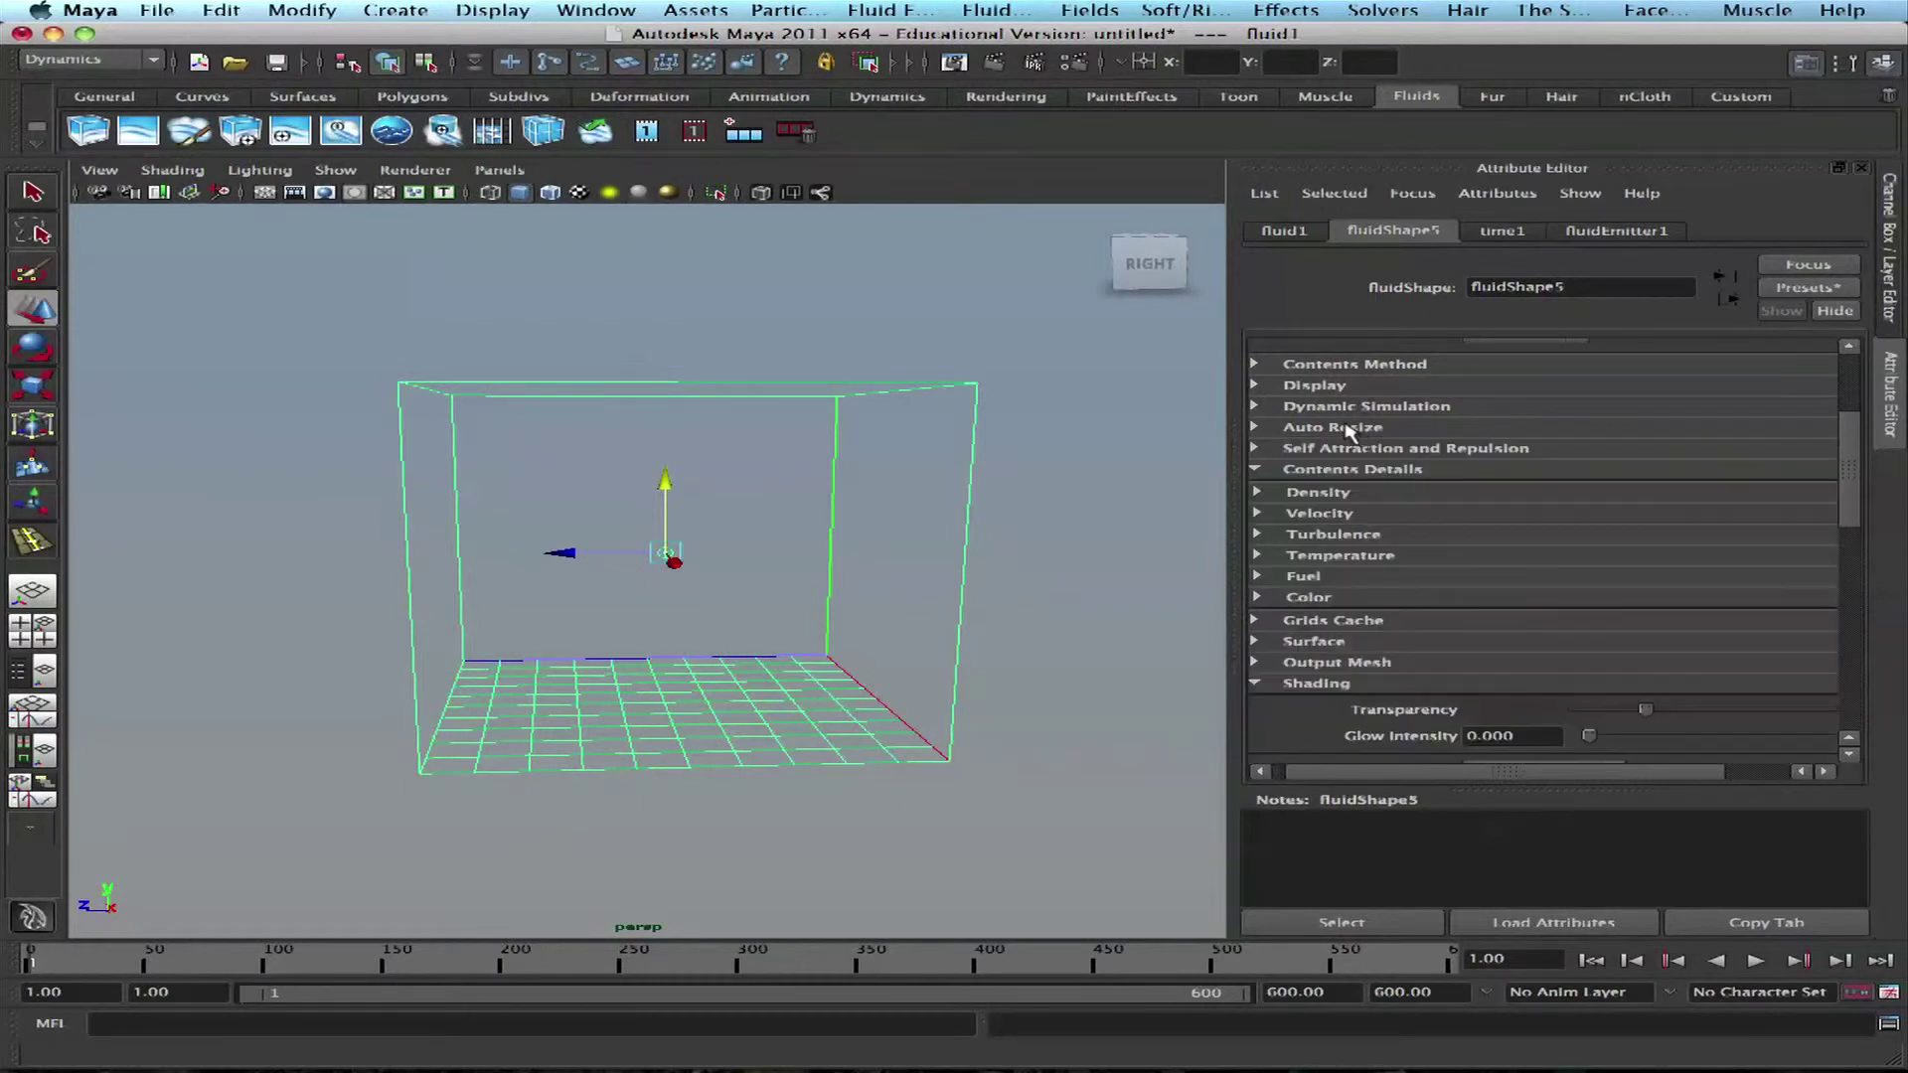
{"action": "left_click", "coordinate": [1347, 427]}
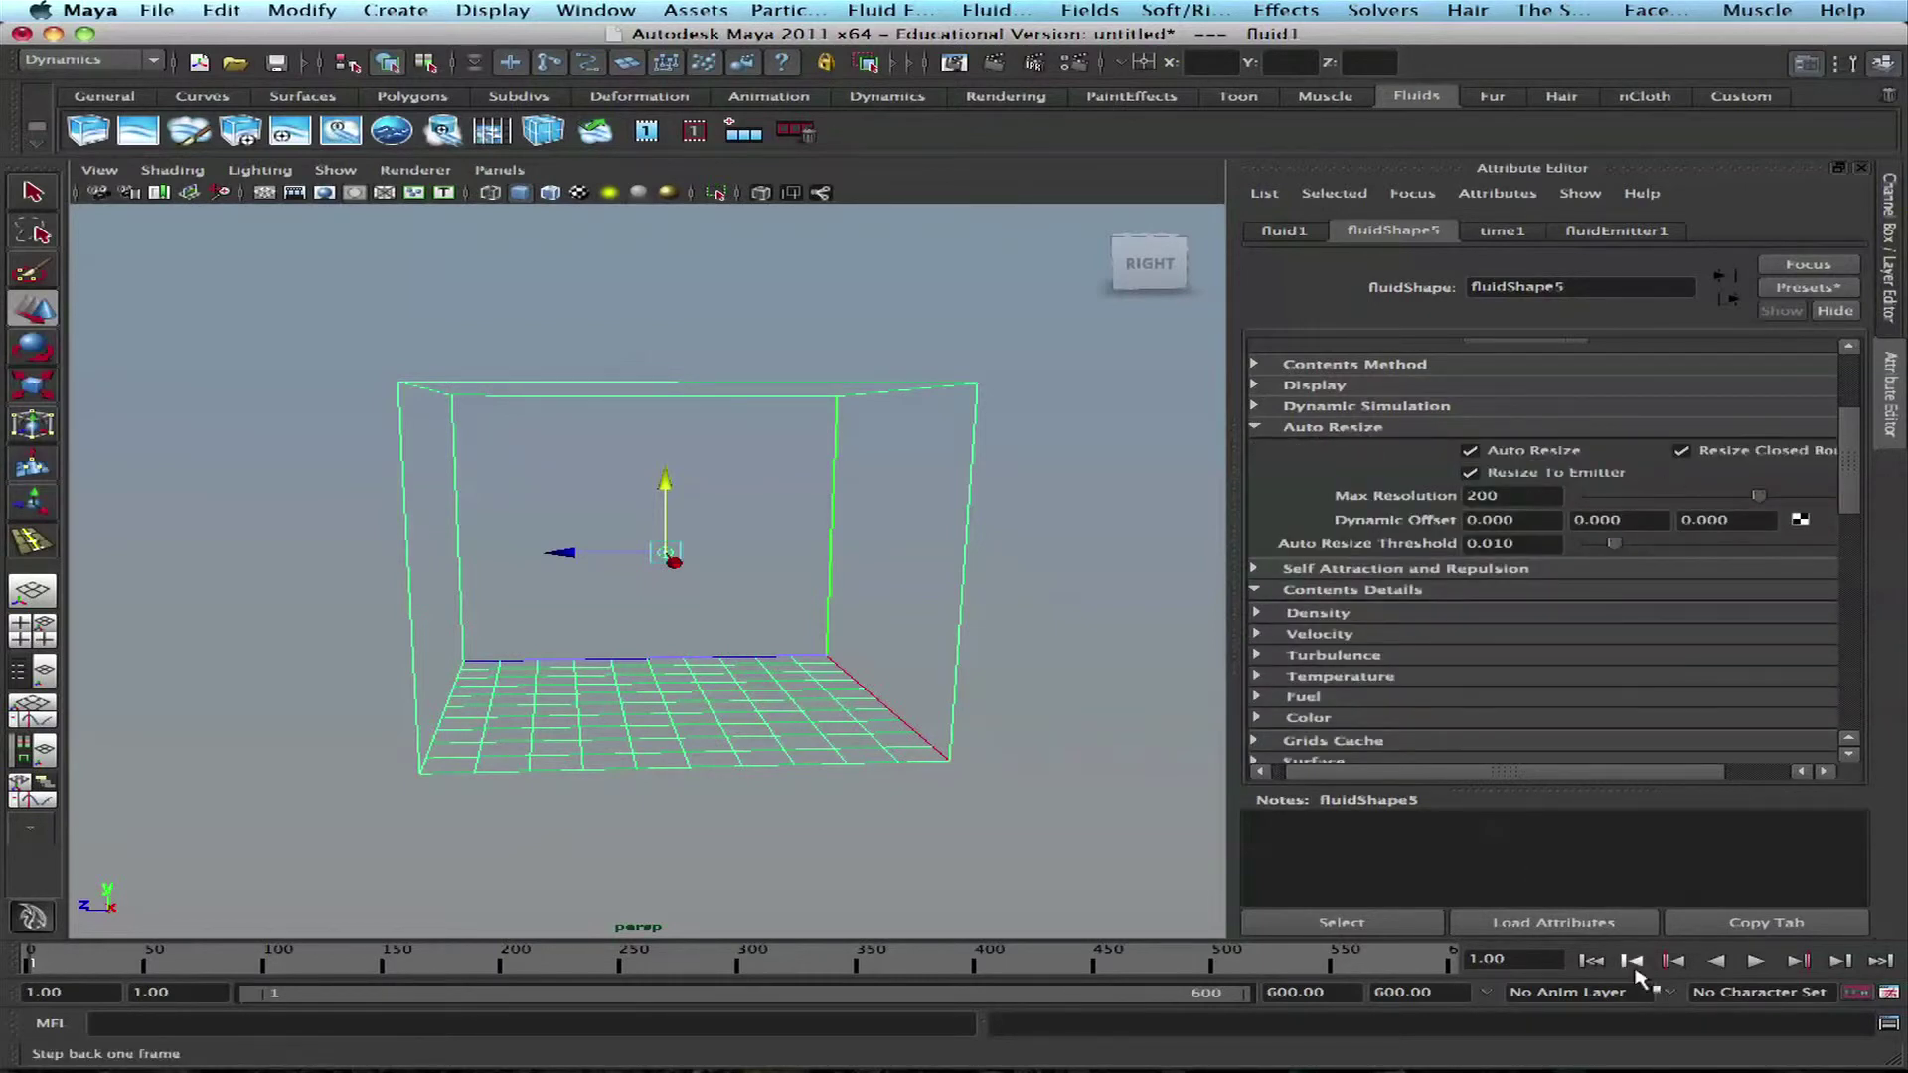
Step: Play the simulation with Auto Resize and examine how the container's bounds follow the rising fluid, stopping playback at the end
{"action": "left_click", "coordinate": [1756, 962]}
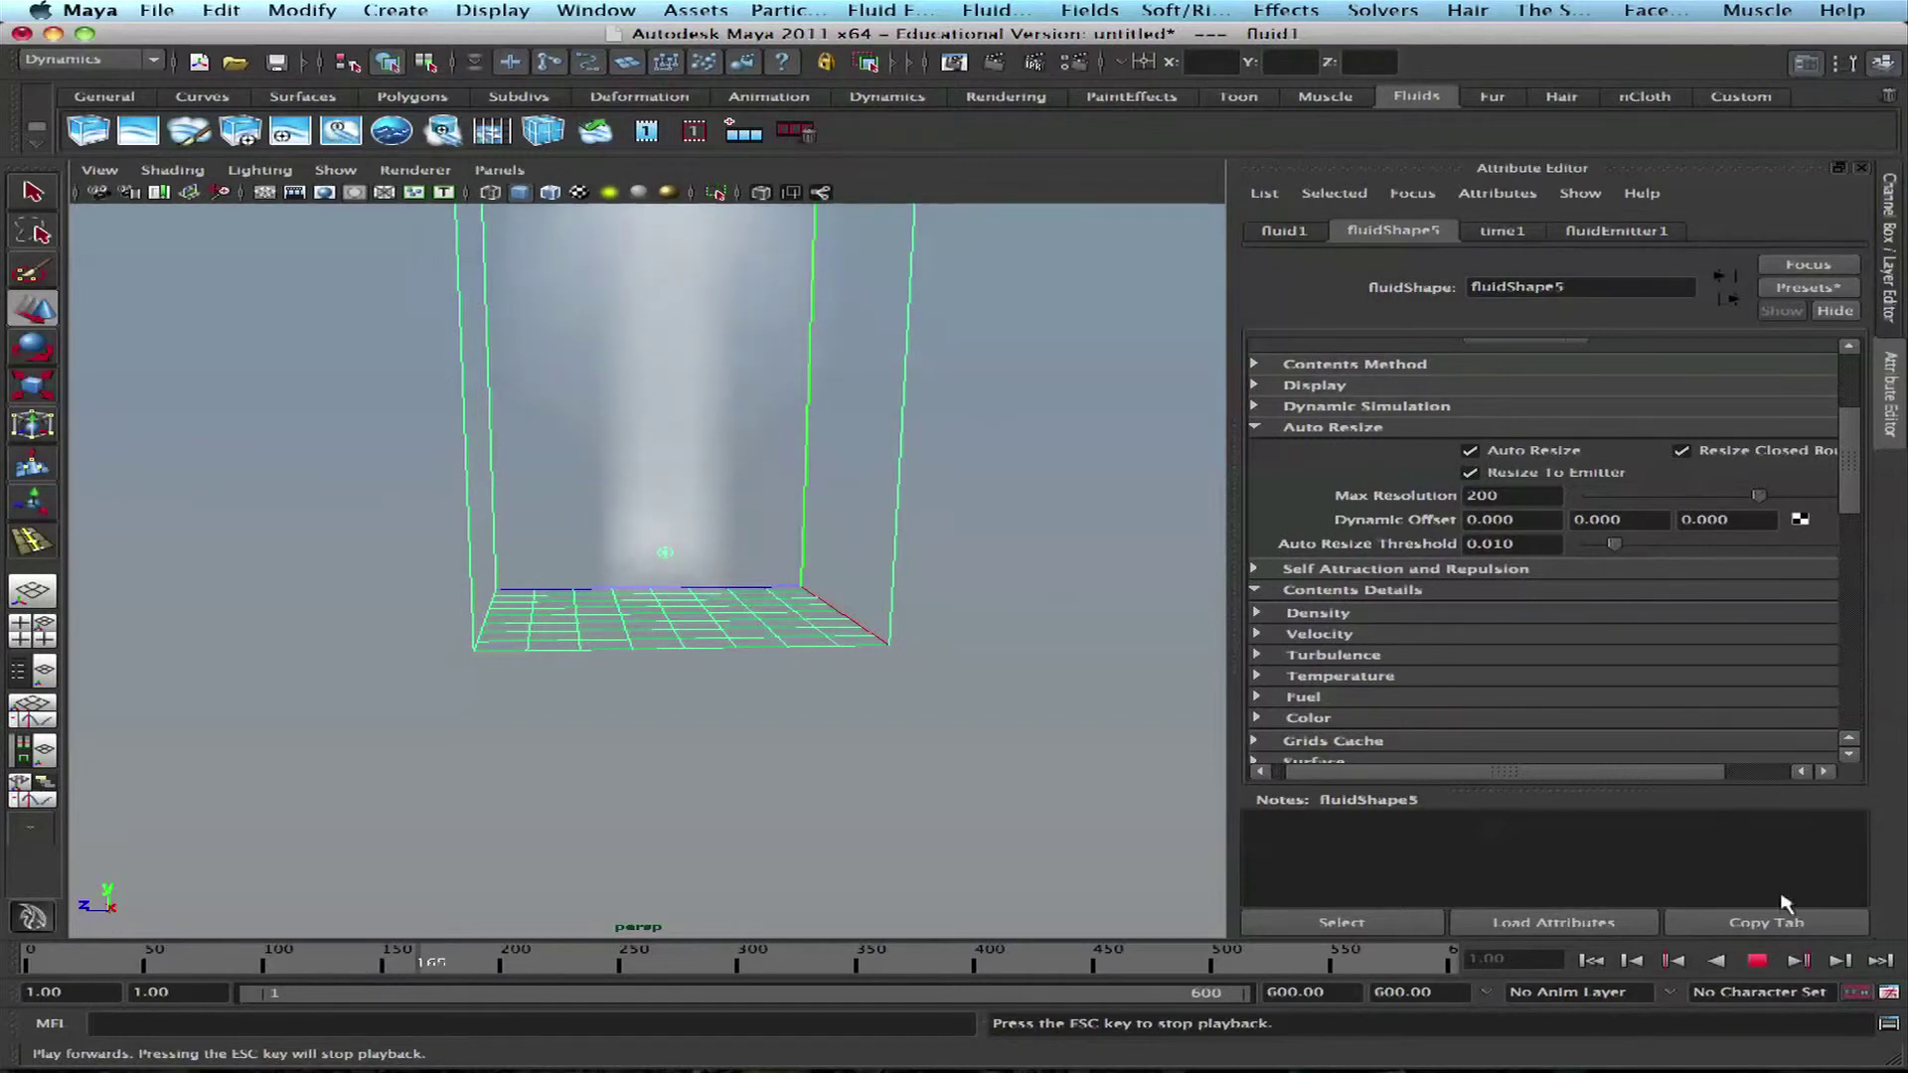
{"action": "key", "text": "Escape"}
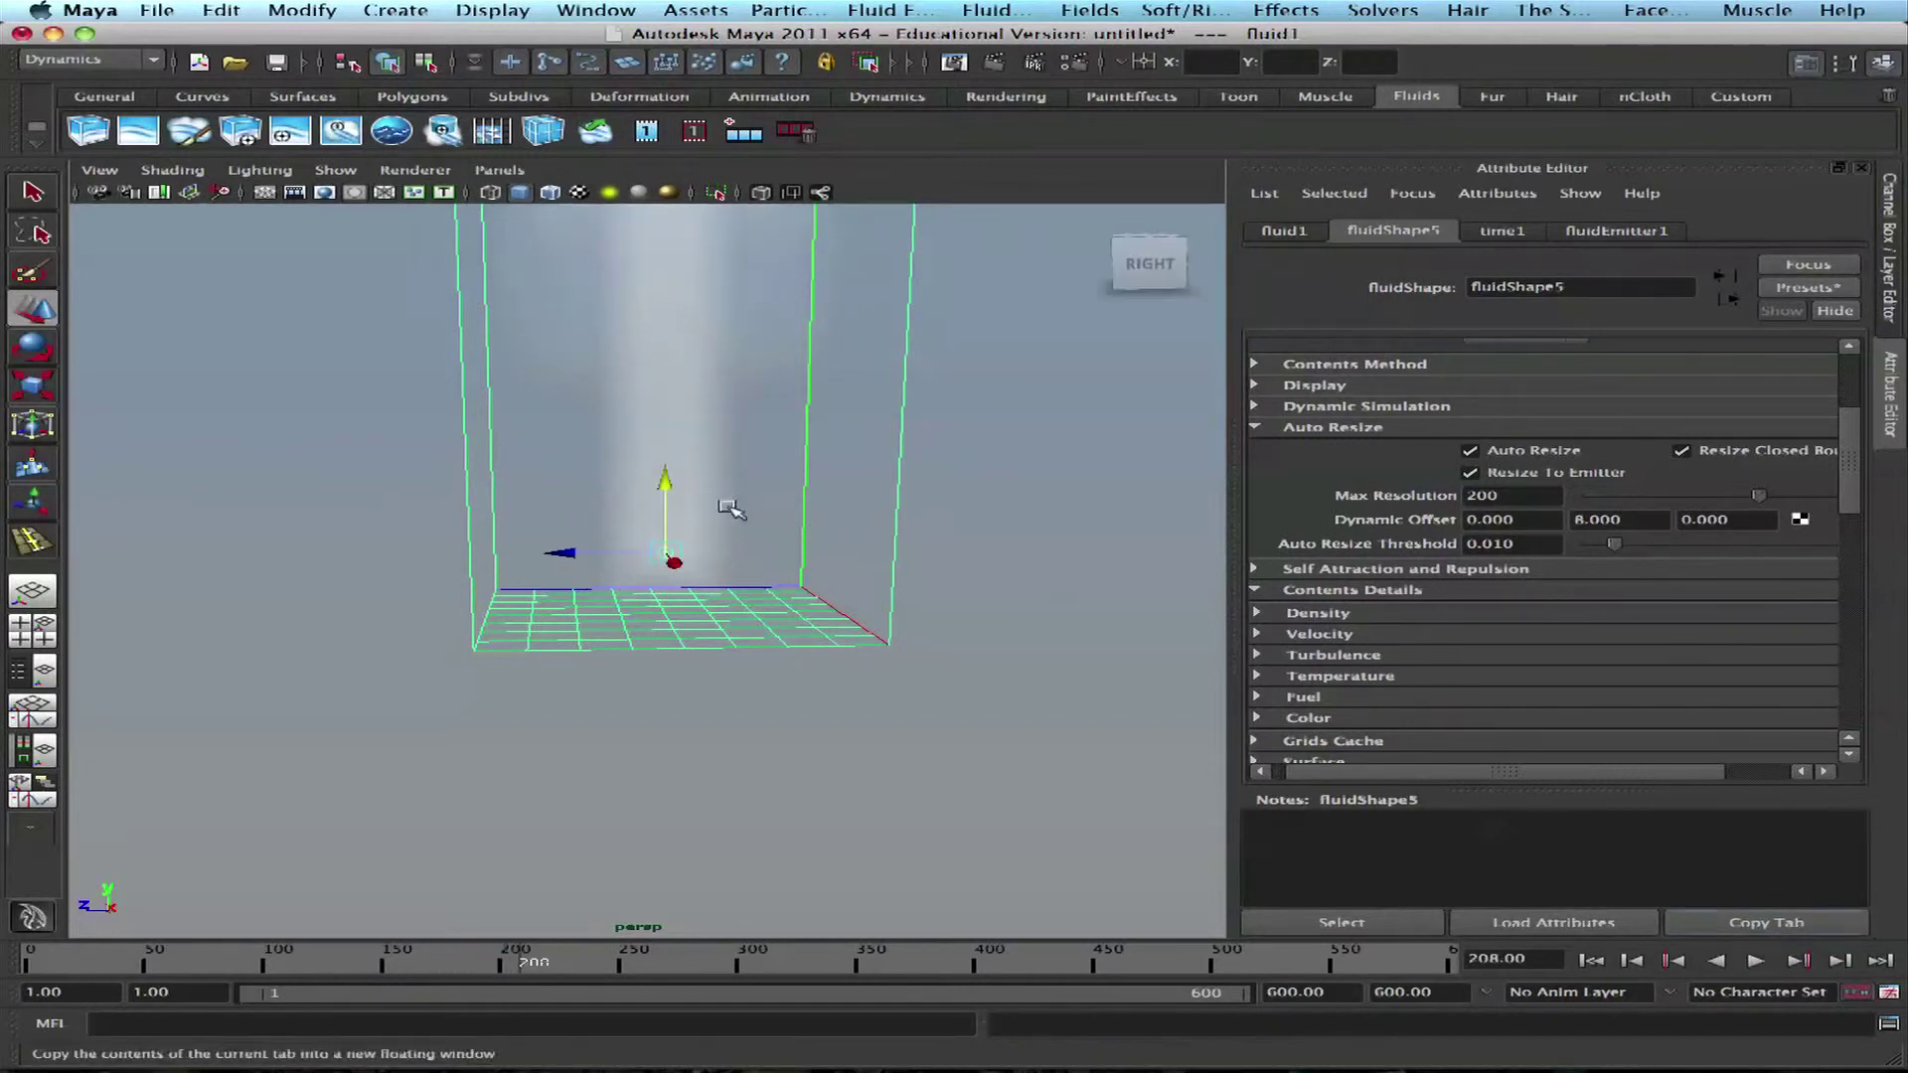
{"action": "middle_click_drag", "start_coordinate": [771, 546], "coordinate": [800, 724], "text": "alt"}
{"action": "left_click_drag", "start_coordinate": [801, 724], "coordinate": [757, 664], "text": "alt"}
{"action": "right_click_drag", "start_coordinate": [757, 664], "coordinate": [636, 608], "text": "alt"}
{"action": "left_click_drag", "start_coordinate": [636, 608], "coordinate": [702, 641], "text": "alt"}
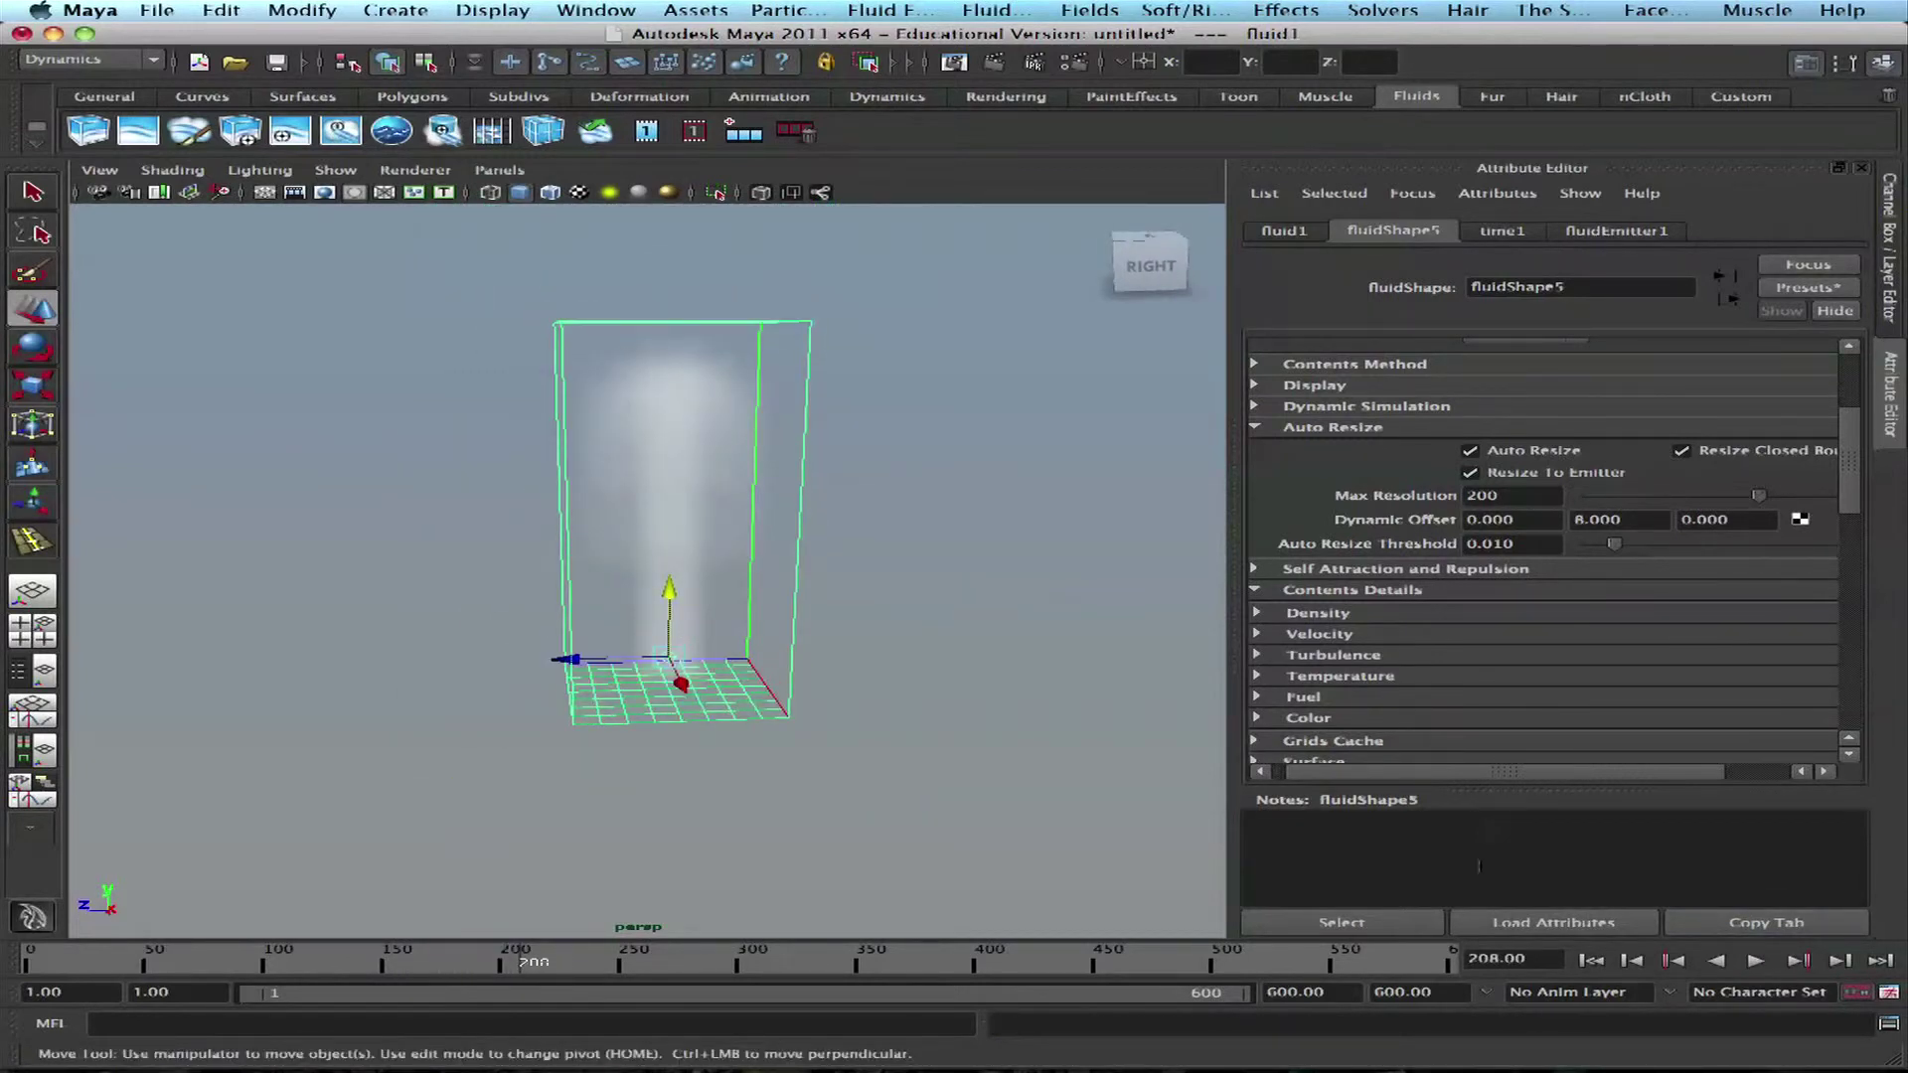
{"action": "left_click", "coordinate": [1753, 962]}
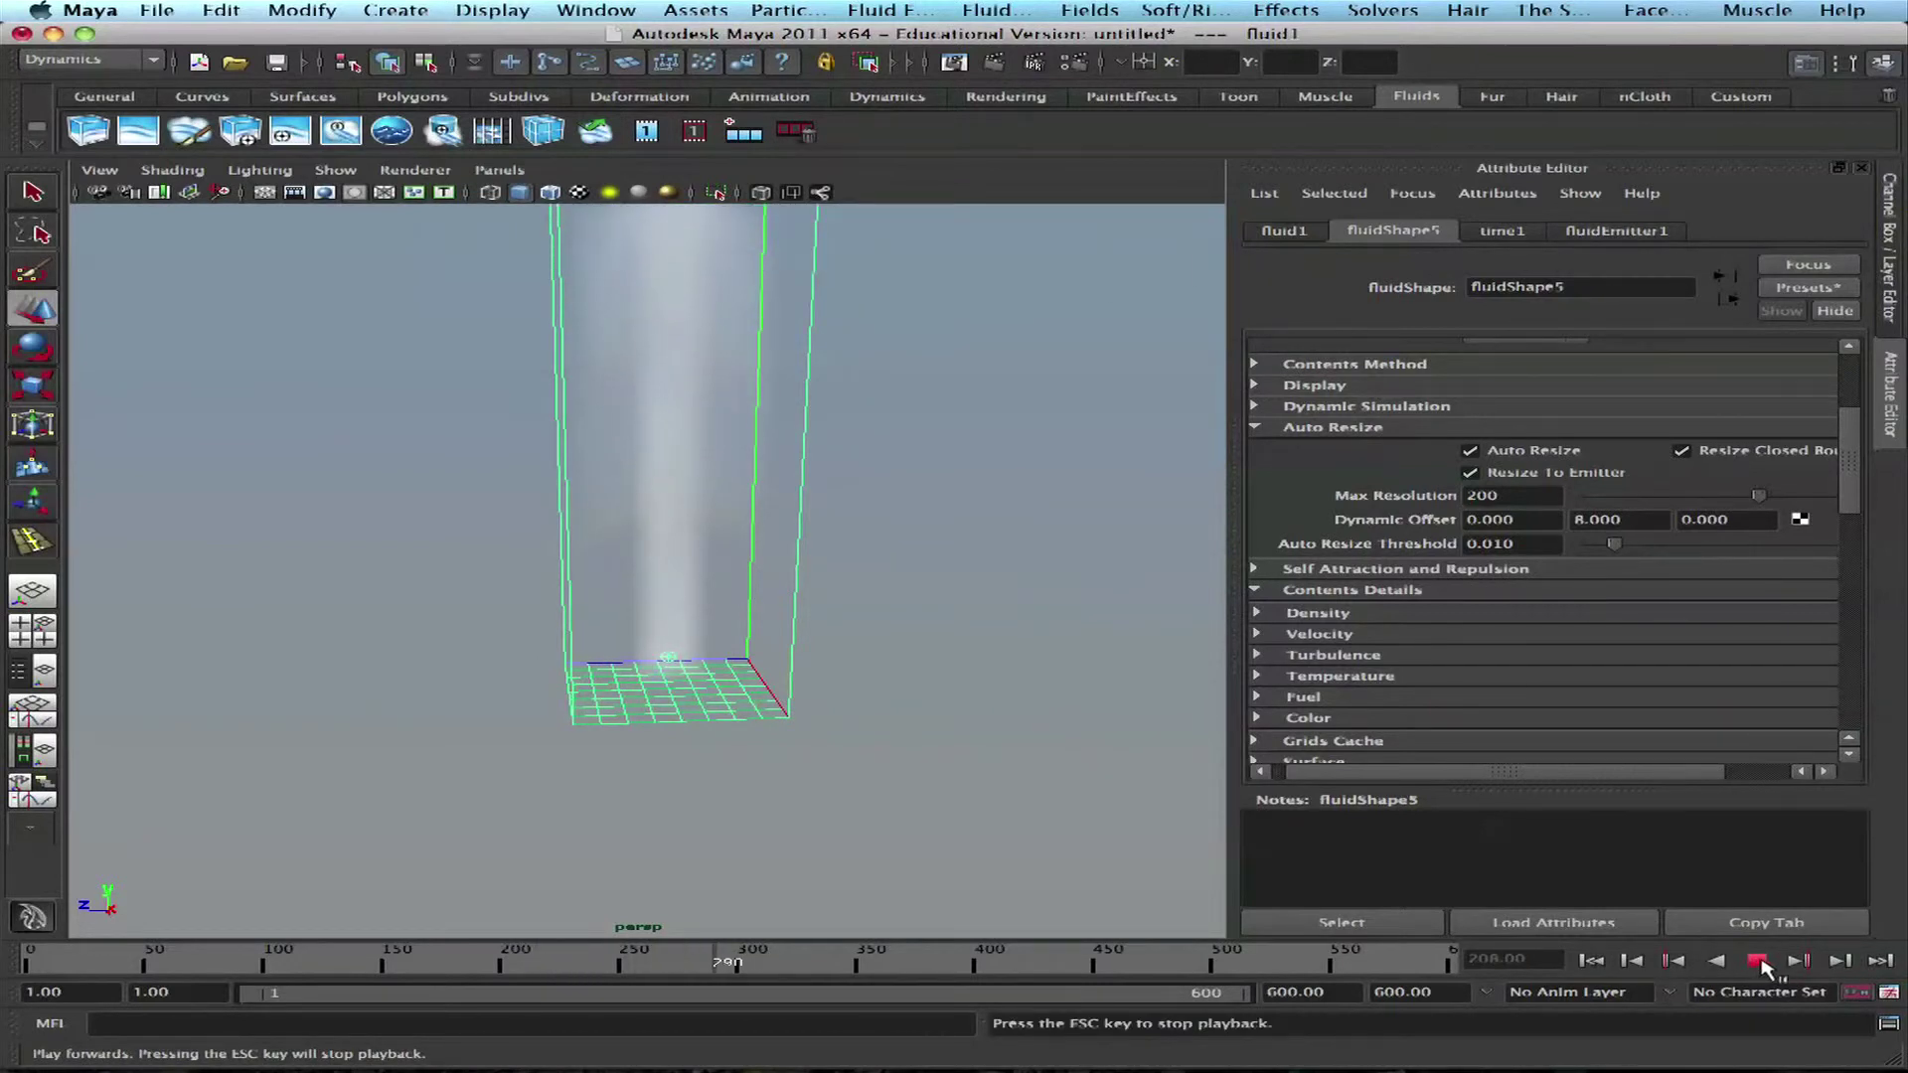
{"action": "left_click", "coordinate": [1756, 960]}
Step: Rewind the simulation to the first frame and turn Auto Resize off for the fluid container
{"action": "left_click", "coordinate": [1591, 960]}
{"action": "left_click_drag", "start_coordinate": [546, 783], "coordinate": [467, 780], "text": "alt"}
{"action": "right_click_drag", "start_coordinate": [466, 780], "coordinate": [583, 796], "text": "alt"}
{"action": "left_click_drag", "start_coordinate": [583, 796], "coordinate": [599, 807], "text": "alt"}
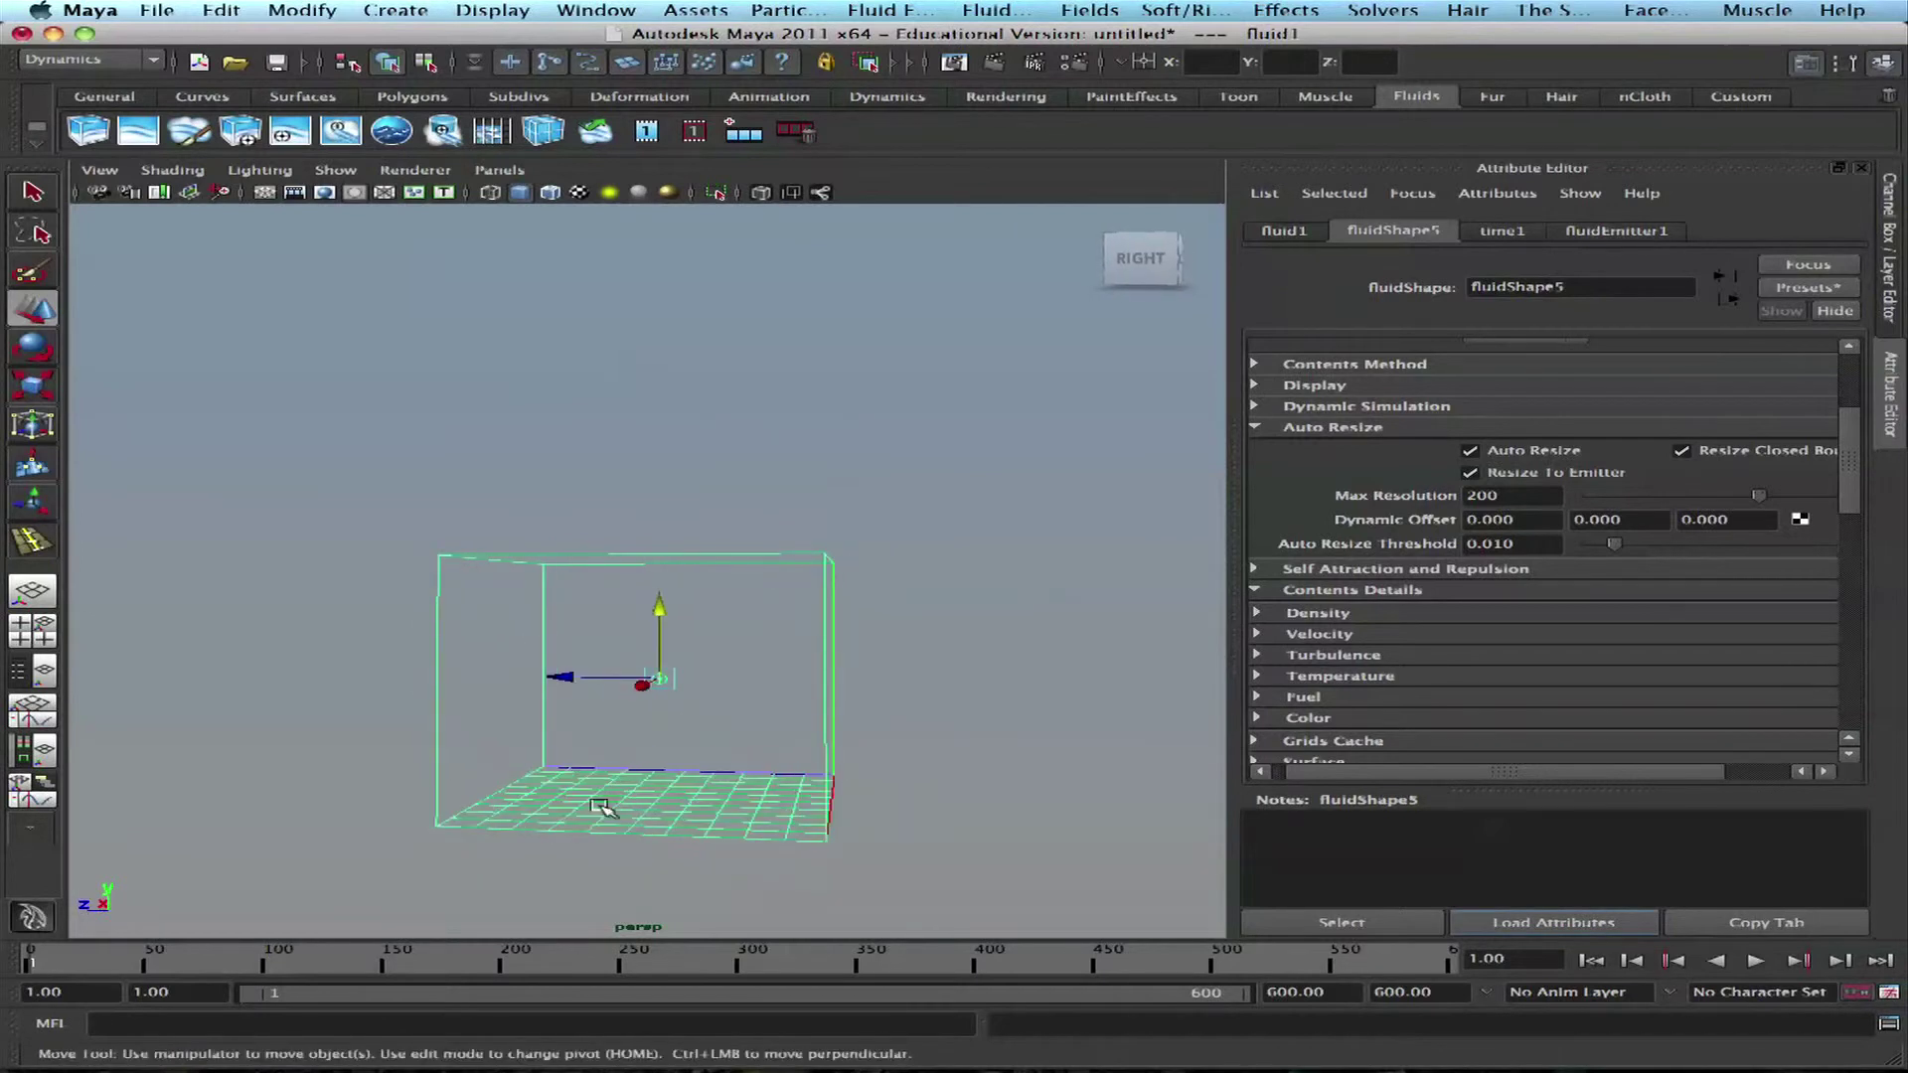
{"action": "left_click", "coordinate": [1498, 447]}
{"action": "left_click_drag", "start_coordinate": [770, 685], "coordinate": [855, 574], "text": "alt"}
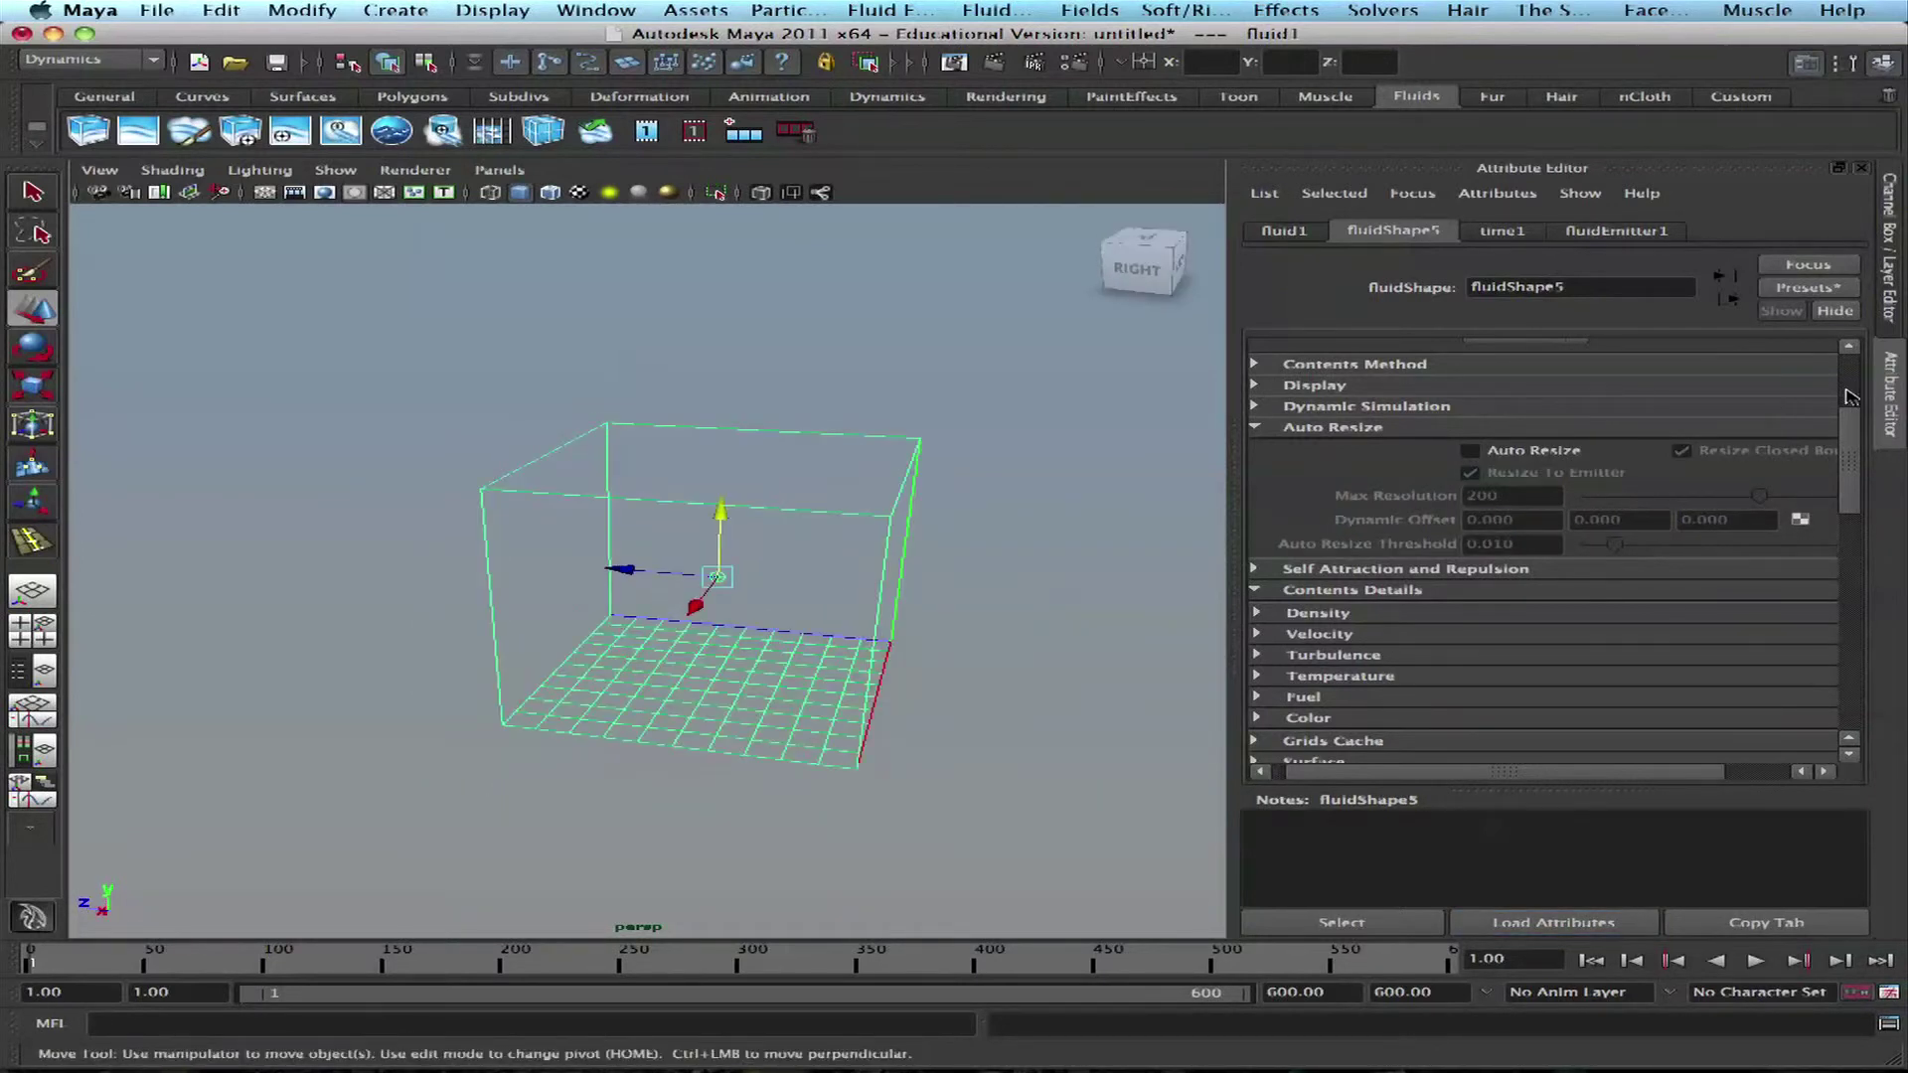
Step: Review the container properties and Boundary X options, and set the fluid container's Boundary Y to -Y Side
{"action": "scroll", "coordinate": [1847, 394], "scroll_direction": "up", "scroll_amount": 3}
{"action": "left_click", "coordinate": [1323, 624]}
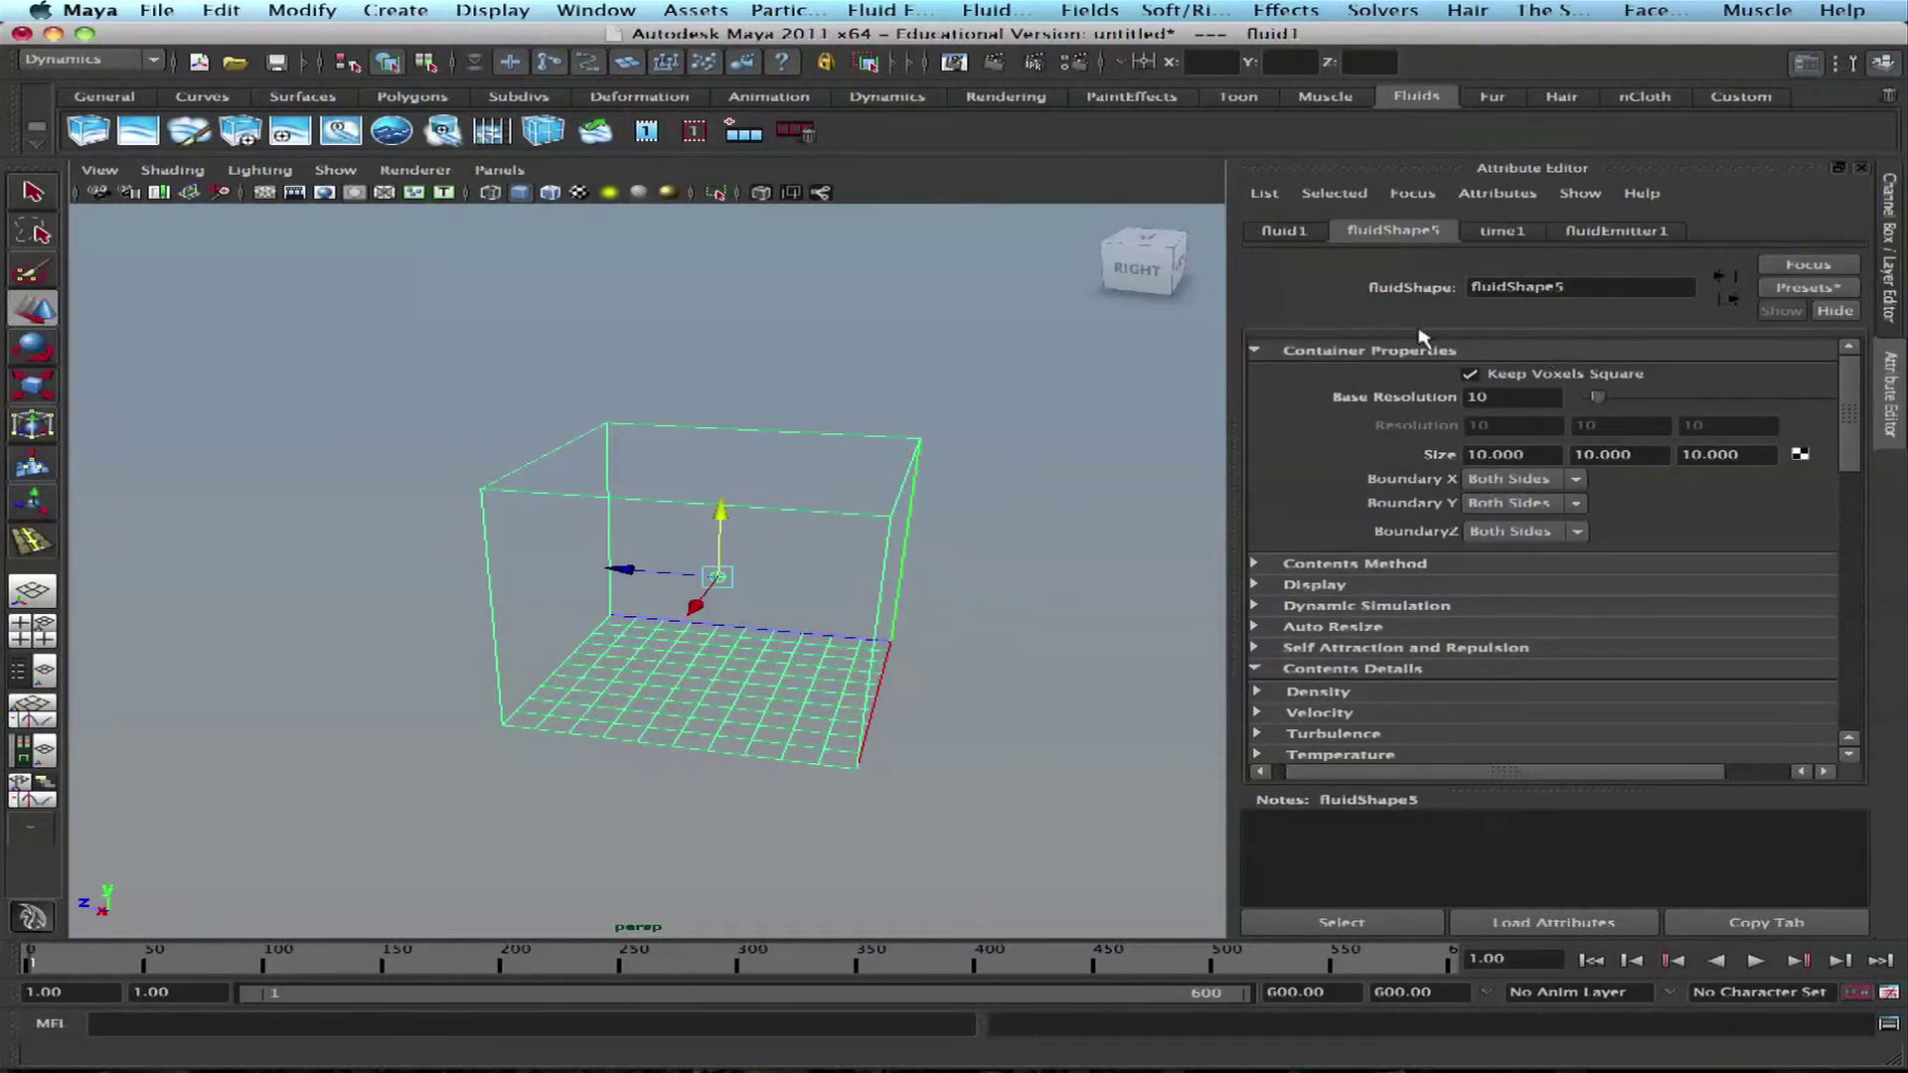
{"action": "left_click", "coordinate": [1441, 565]}
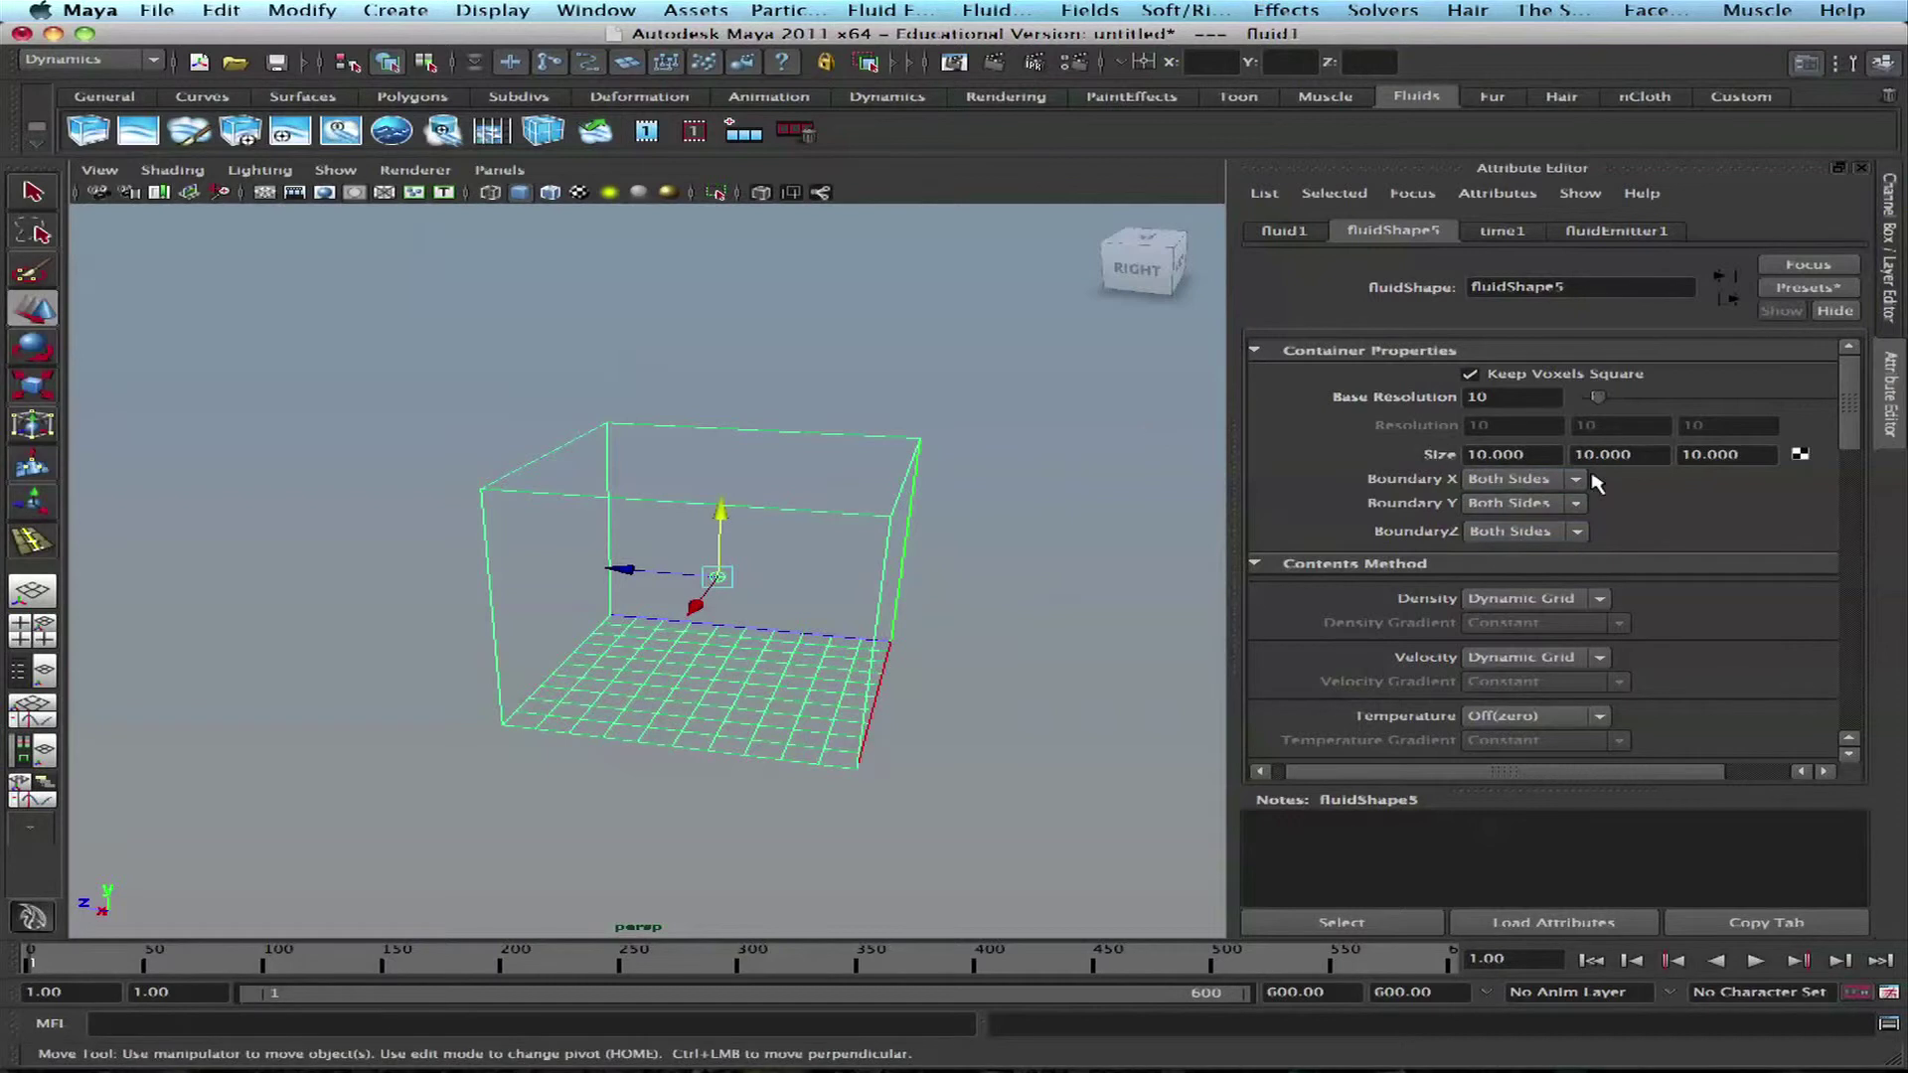
{"action": "left_click", "coordinate": [1535, 481]}
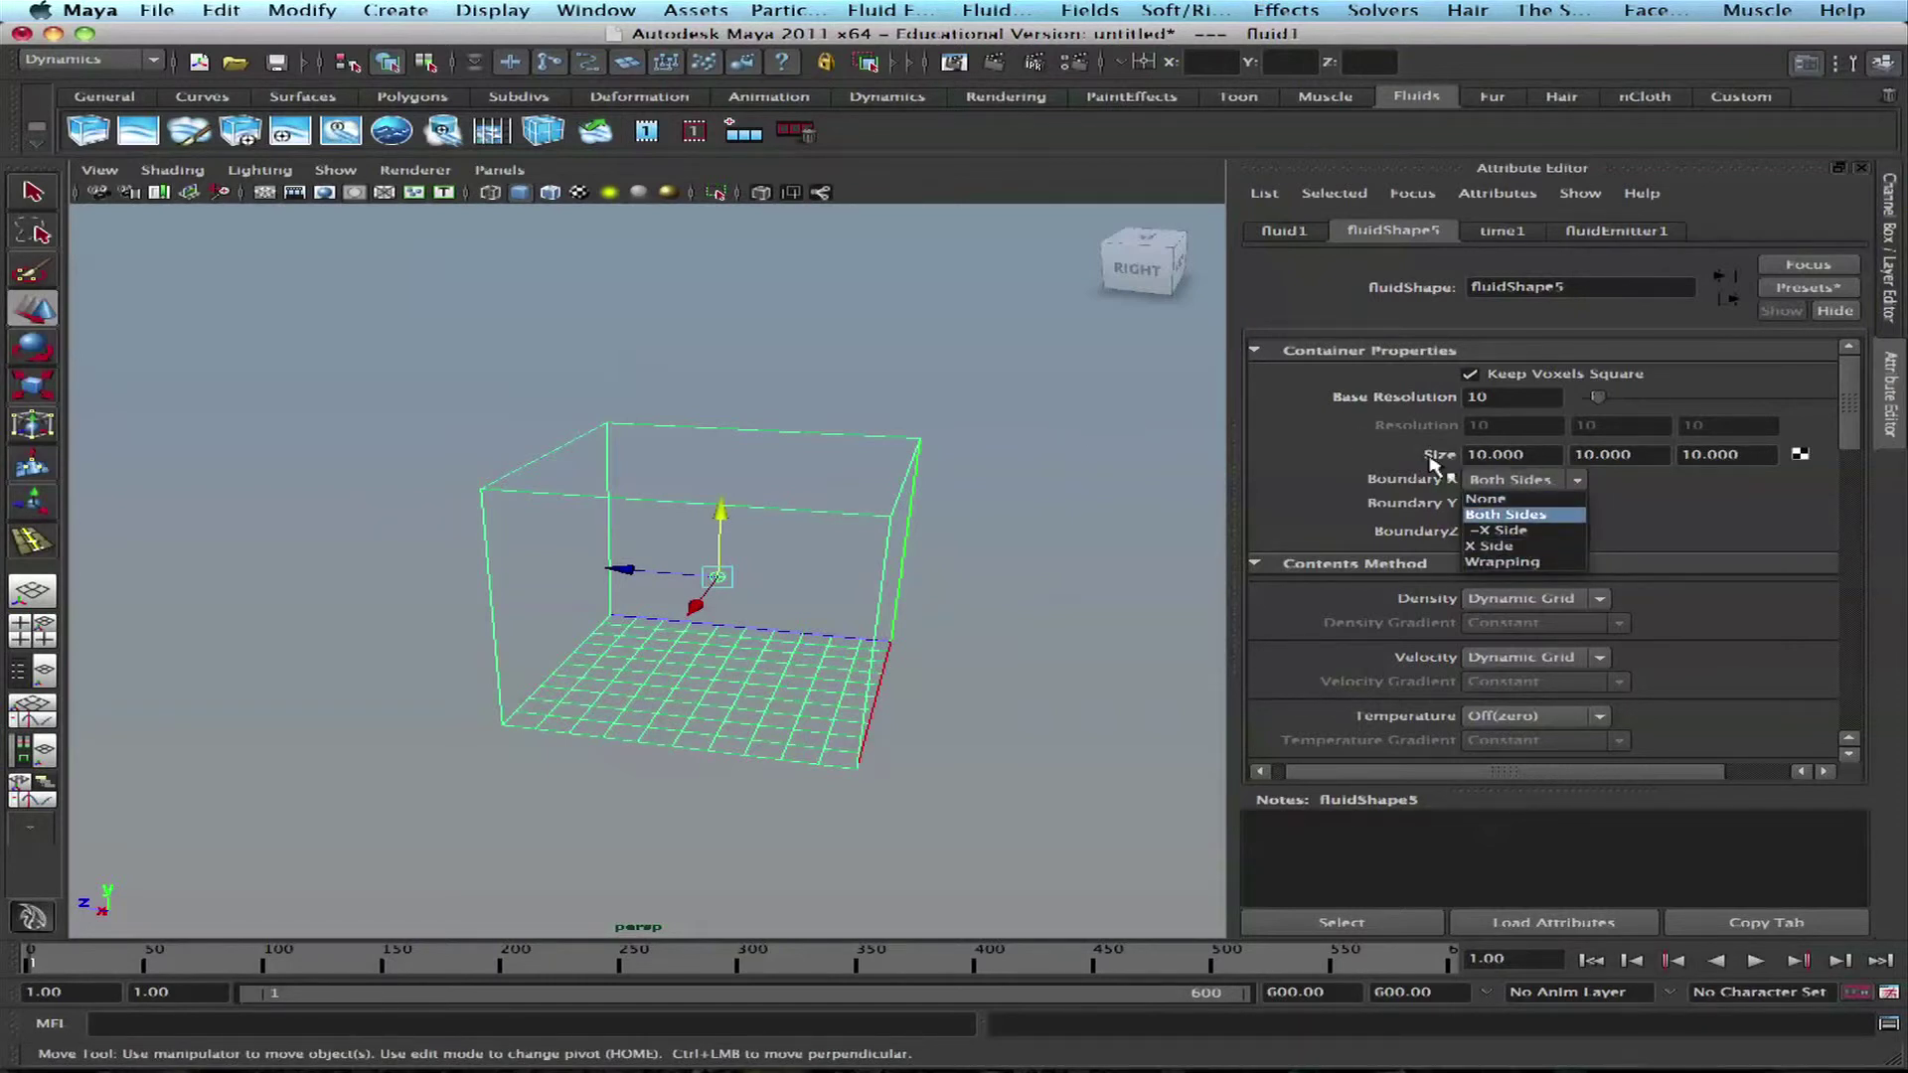
{"action": "left_click", "coordinate": [971, 430]}
{"action": "left_click_drag", "start_coordinate": [1029, 459], "coordinate": [1038, 433], "text": "alt"}
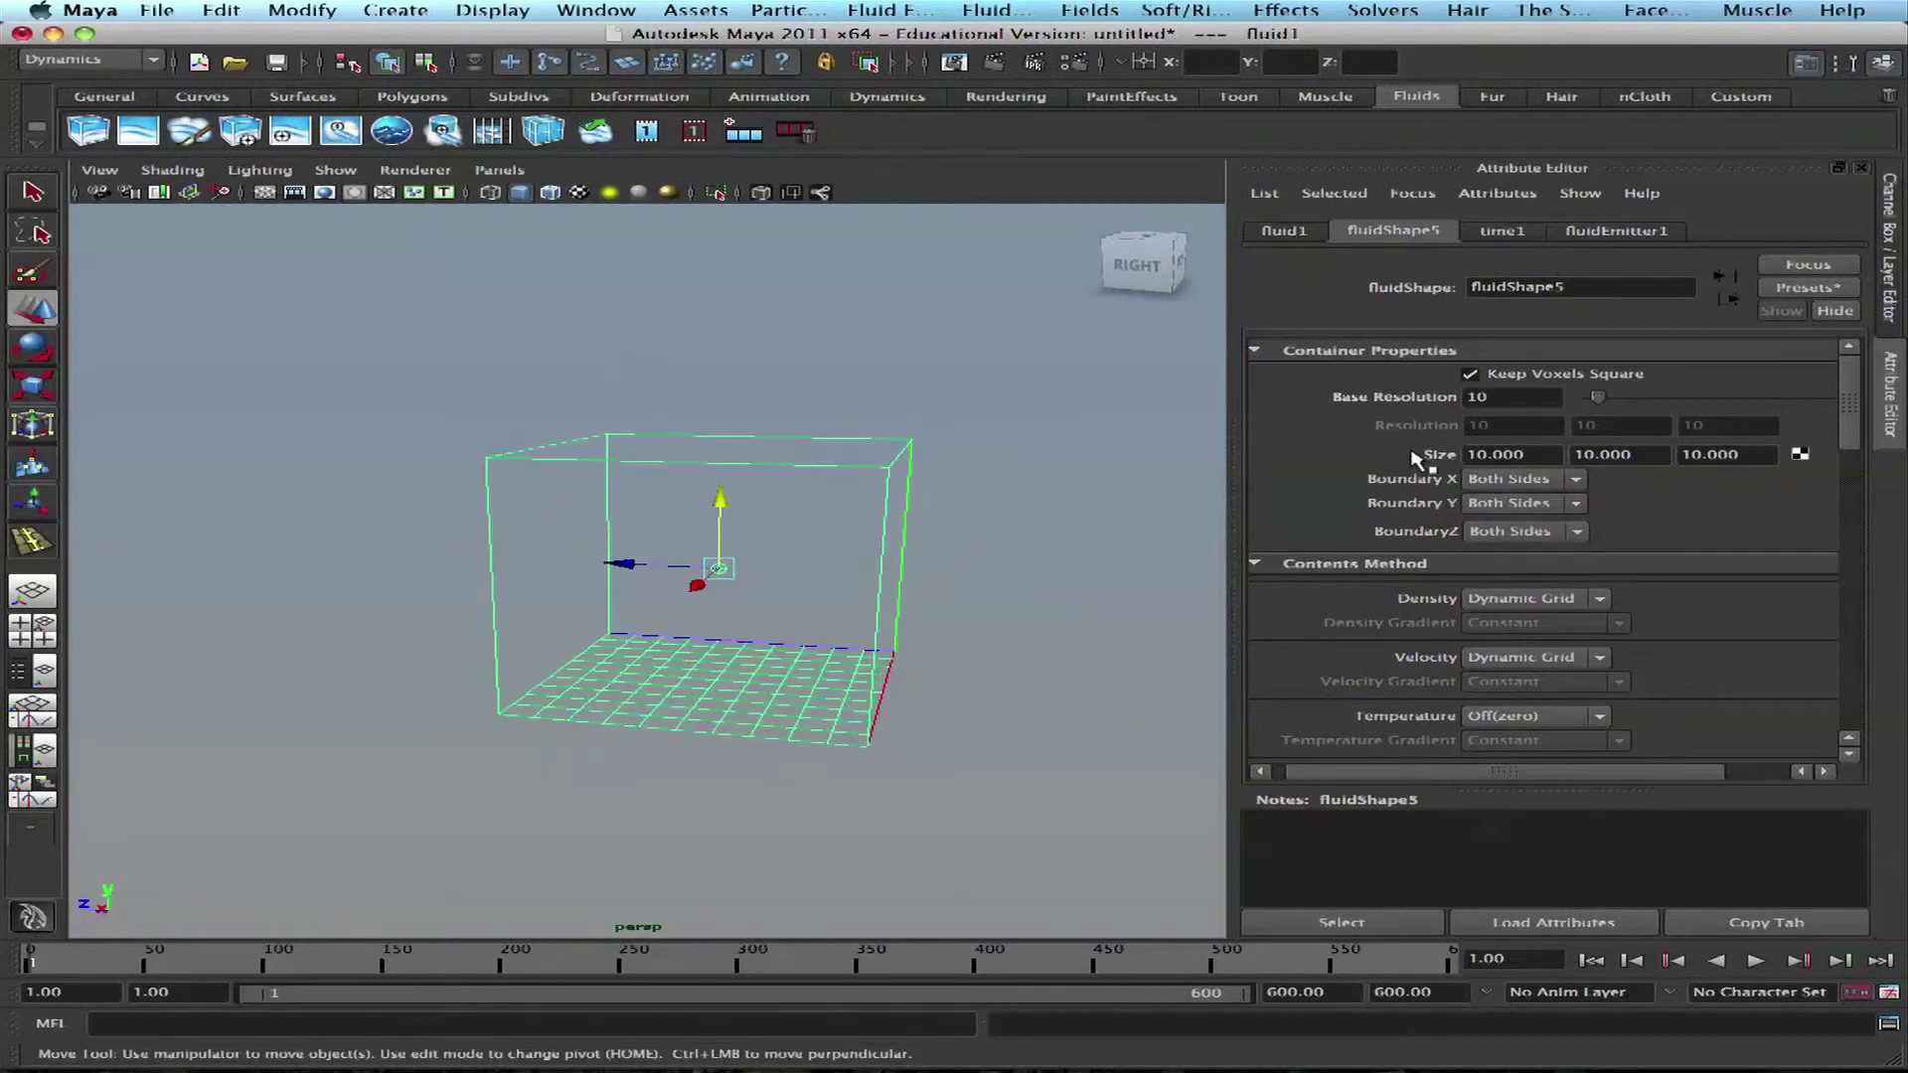
{"action": "left_click", "coordinate": [1508, 505]}
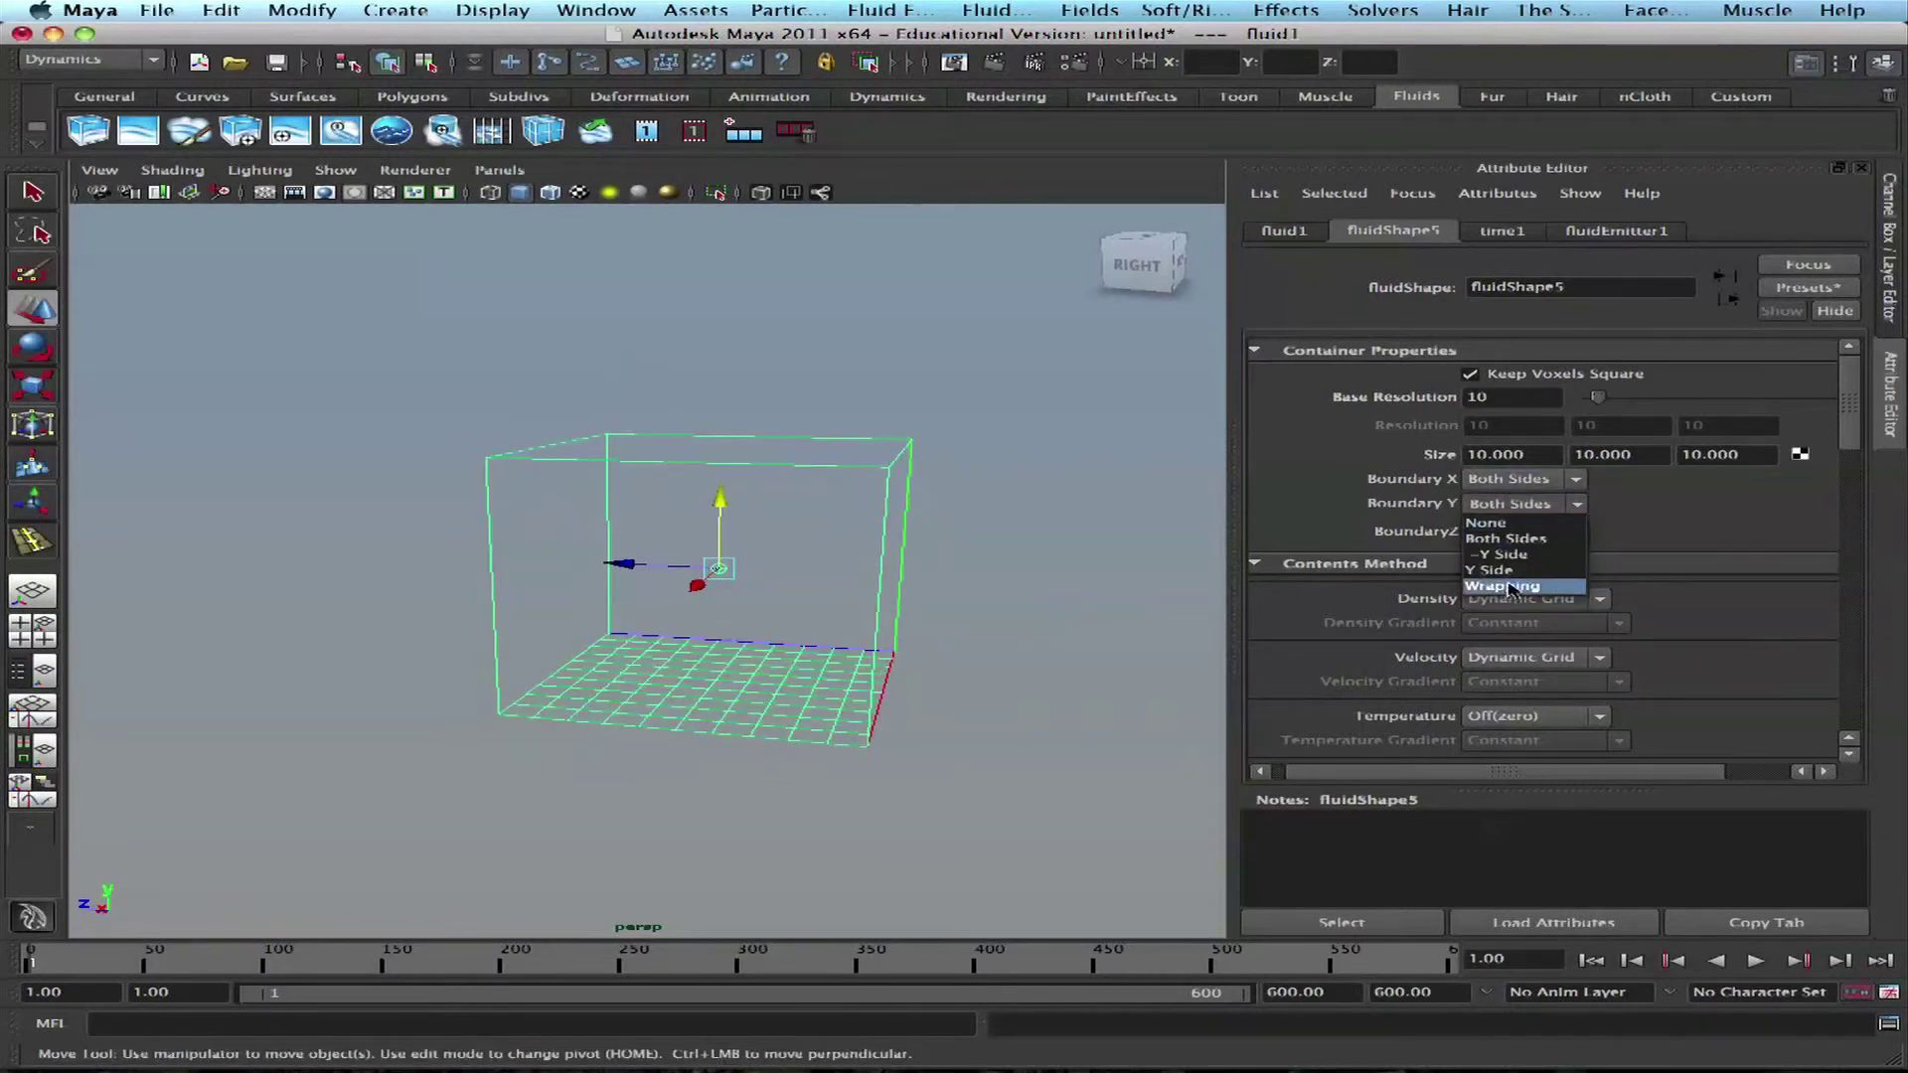
{"action": "left_click", "coordinate": [1511, 554]}
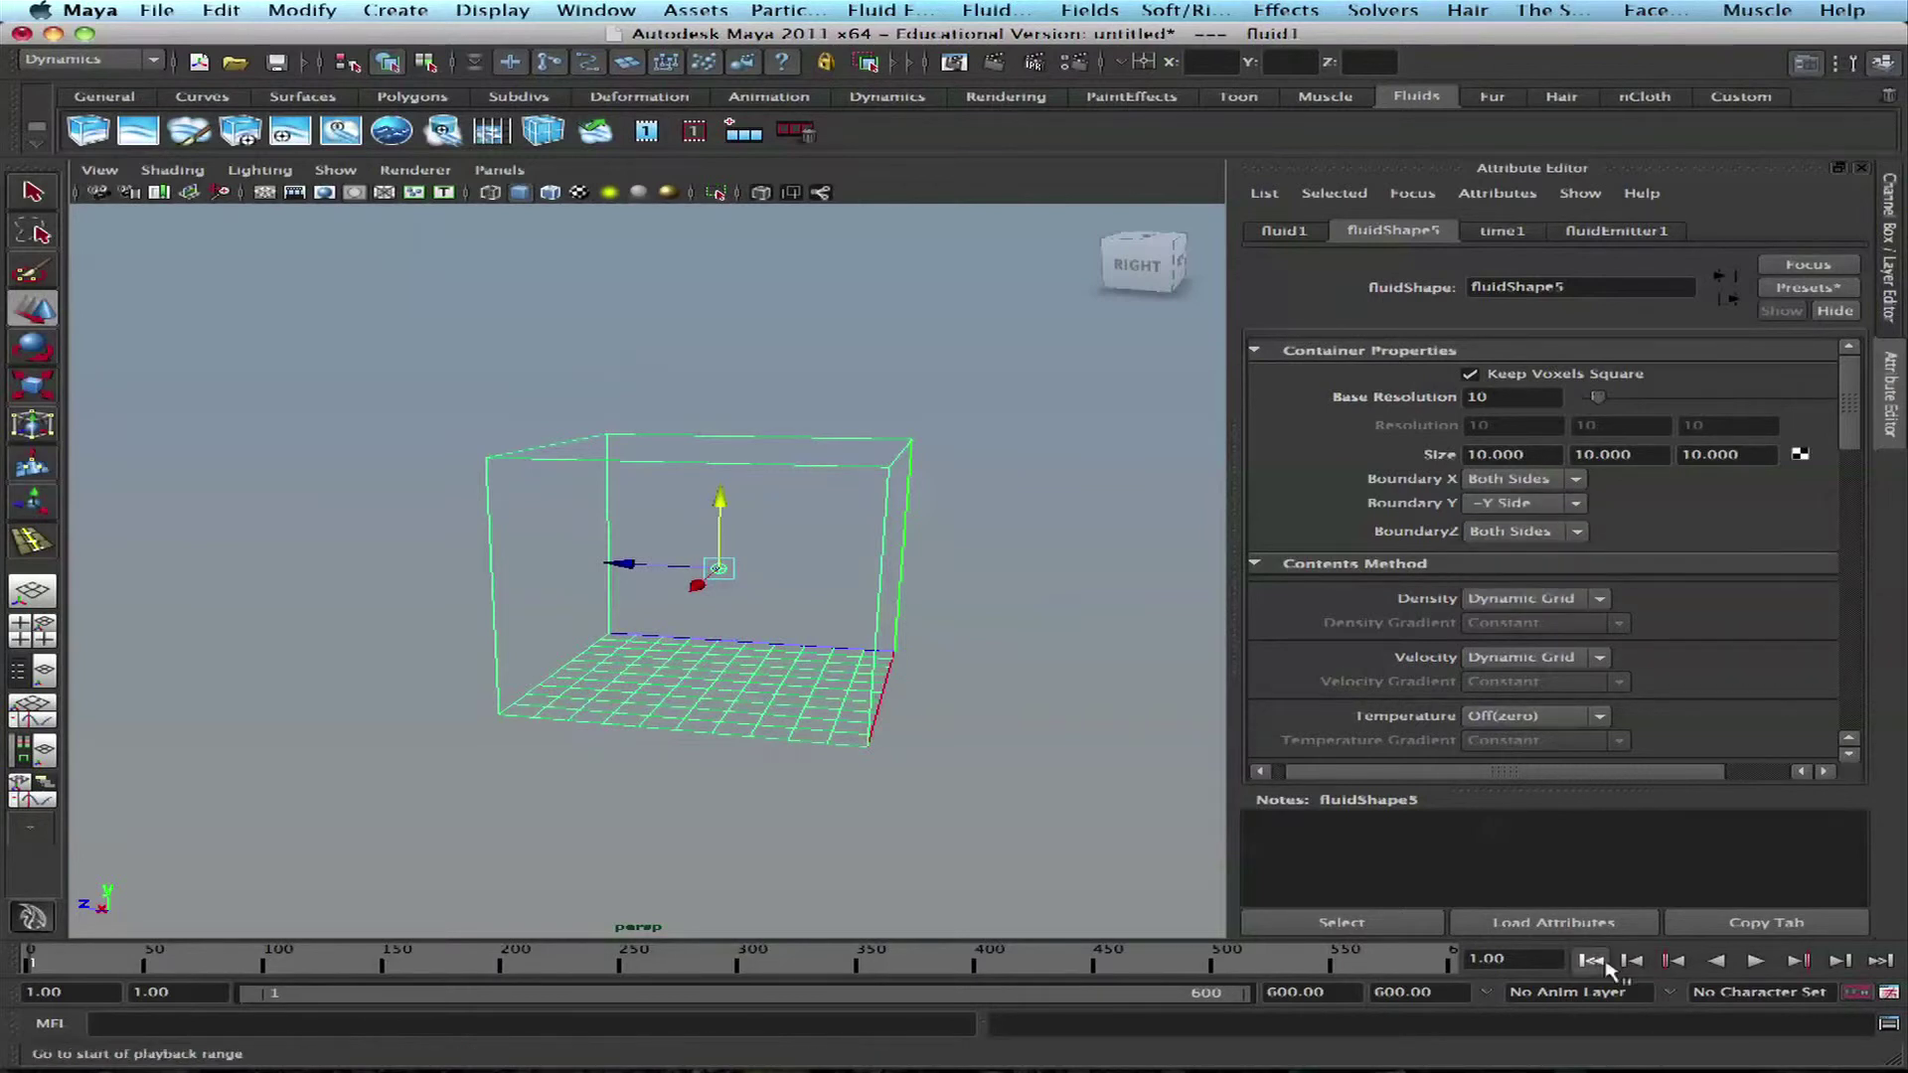
Step: Play the simulation with the -Y Side boundary, examine the fluid near the container's top from several angles, and stop playback
{"action": "left_click", "coordinate": [1755, 960]}
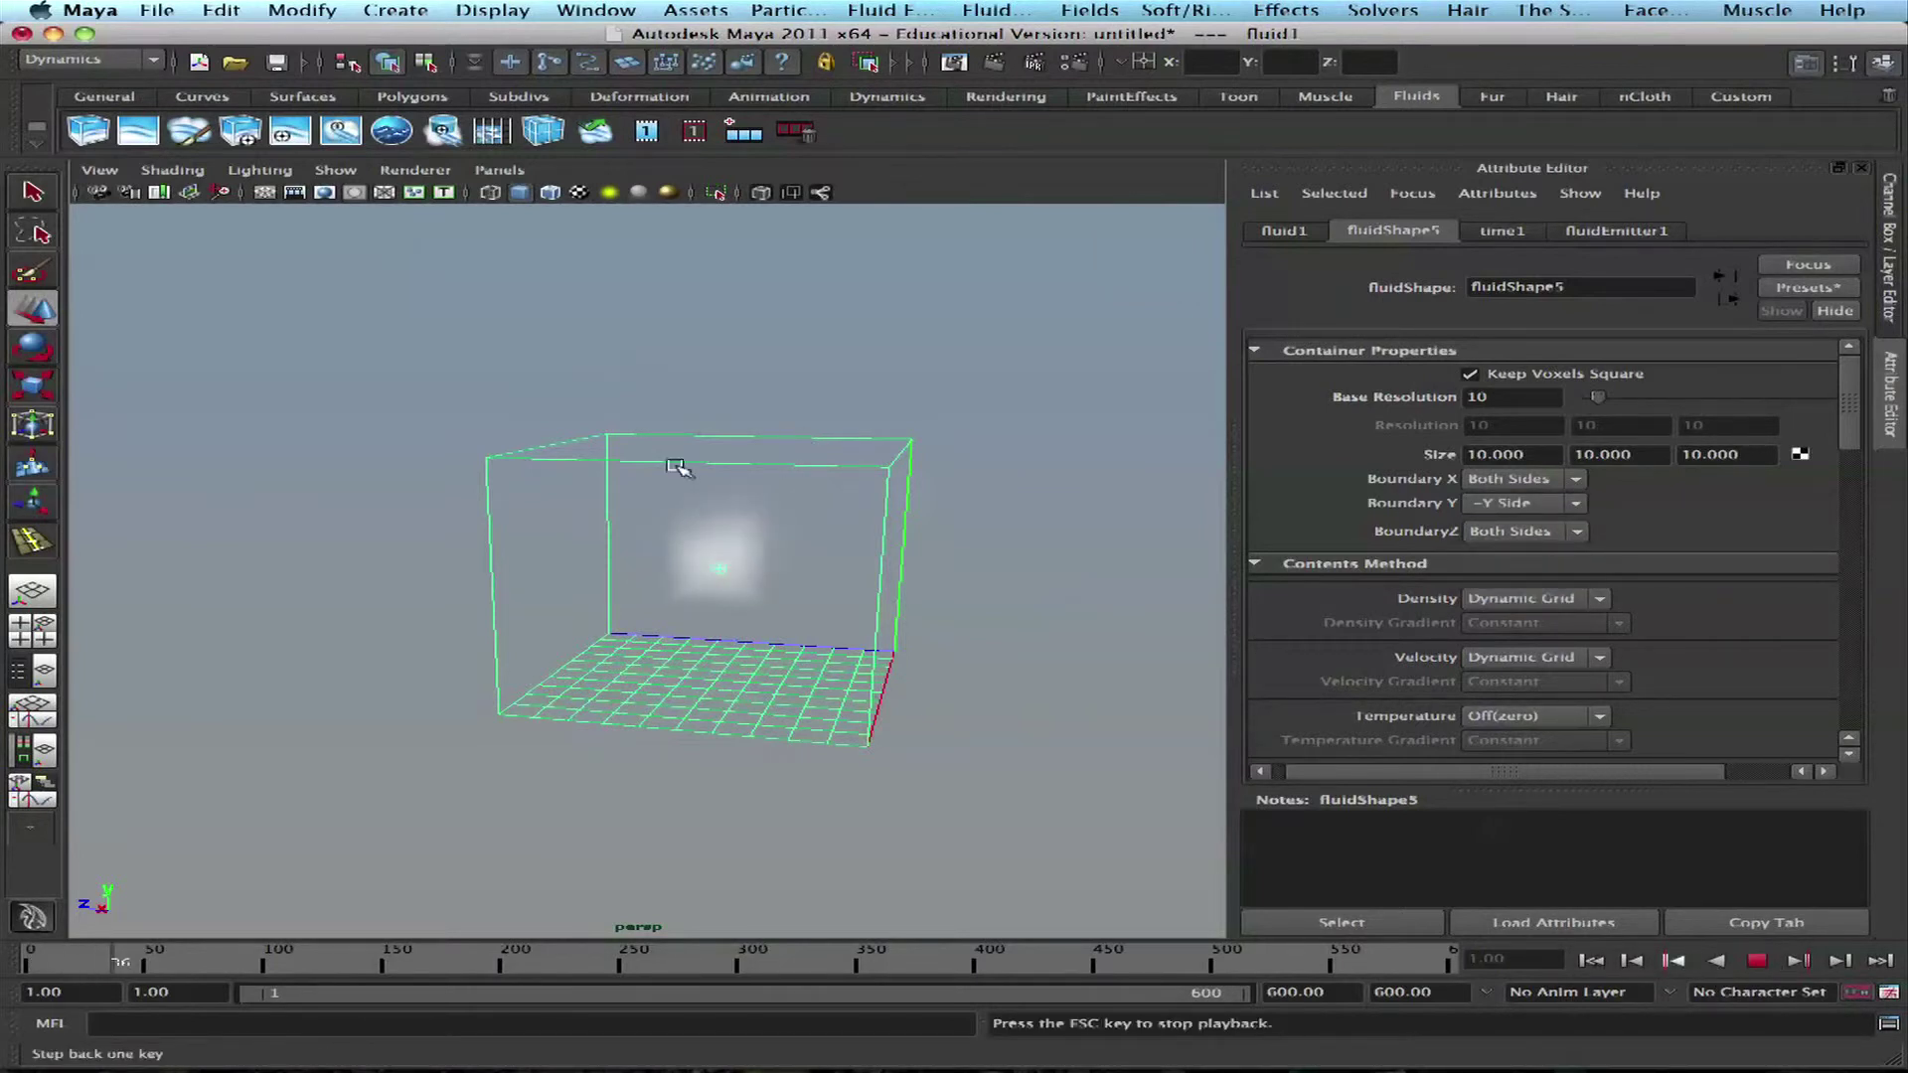
{"action": "left_click_drag", "start_coordinate": [647, 533], "coordinate": [722, 523], "text": "alt"}
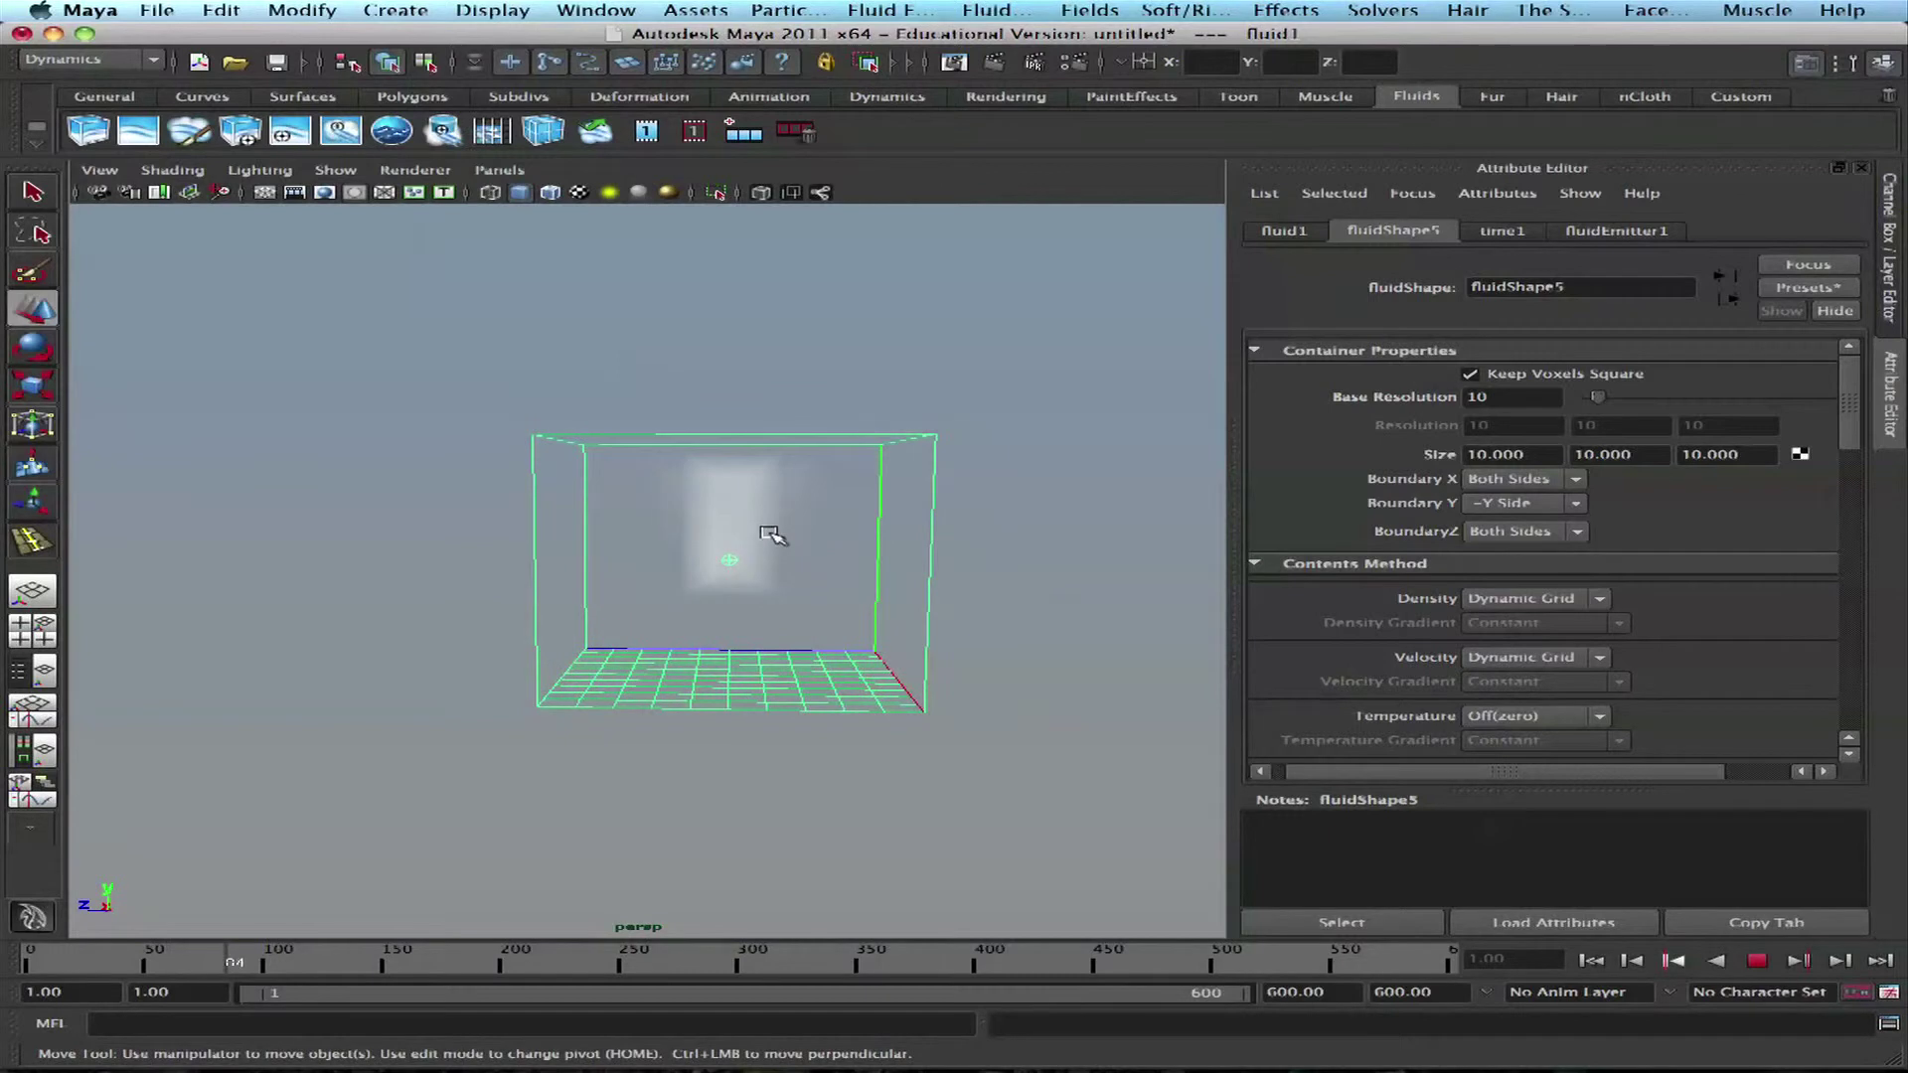
{"action": "right_click_drag", "start_coordinate": [725, 545], "coordinate": [837, 482], "text": "alt"}
{"action": "middle_click_drag", "start_coordinate": [837, 481], "coordinate": [655, 554], "text": "alt"}
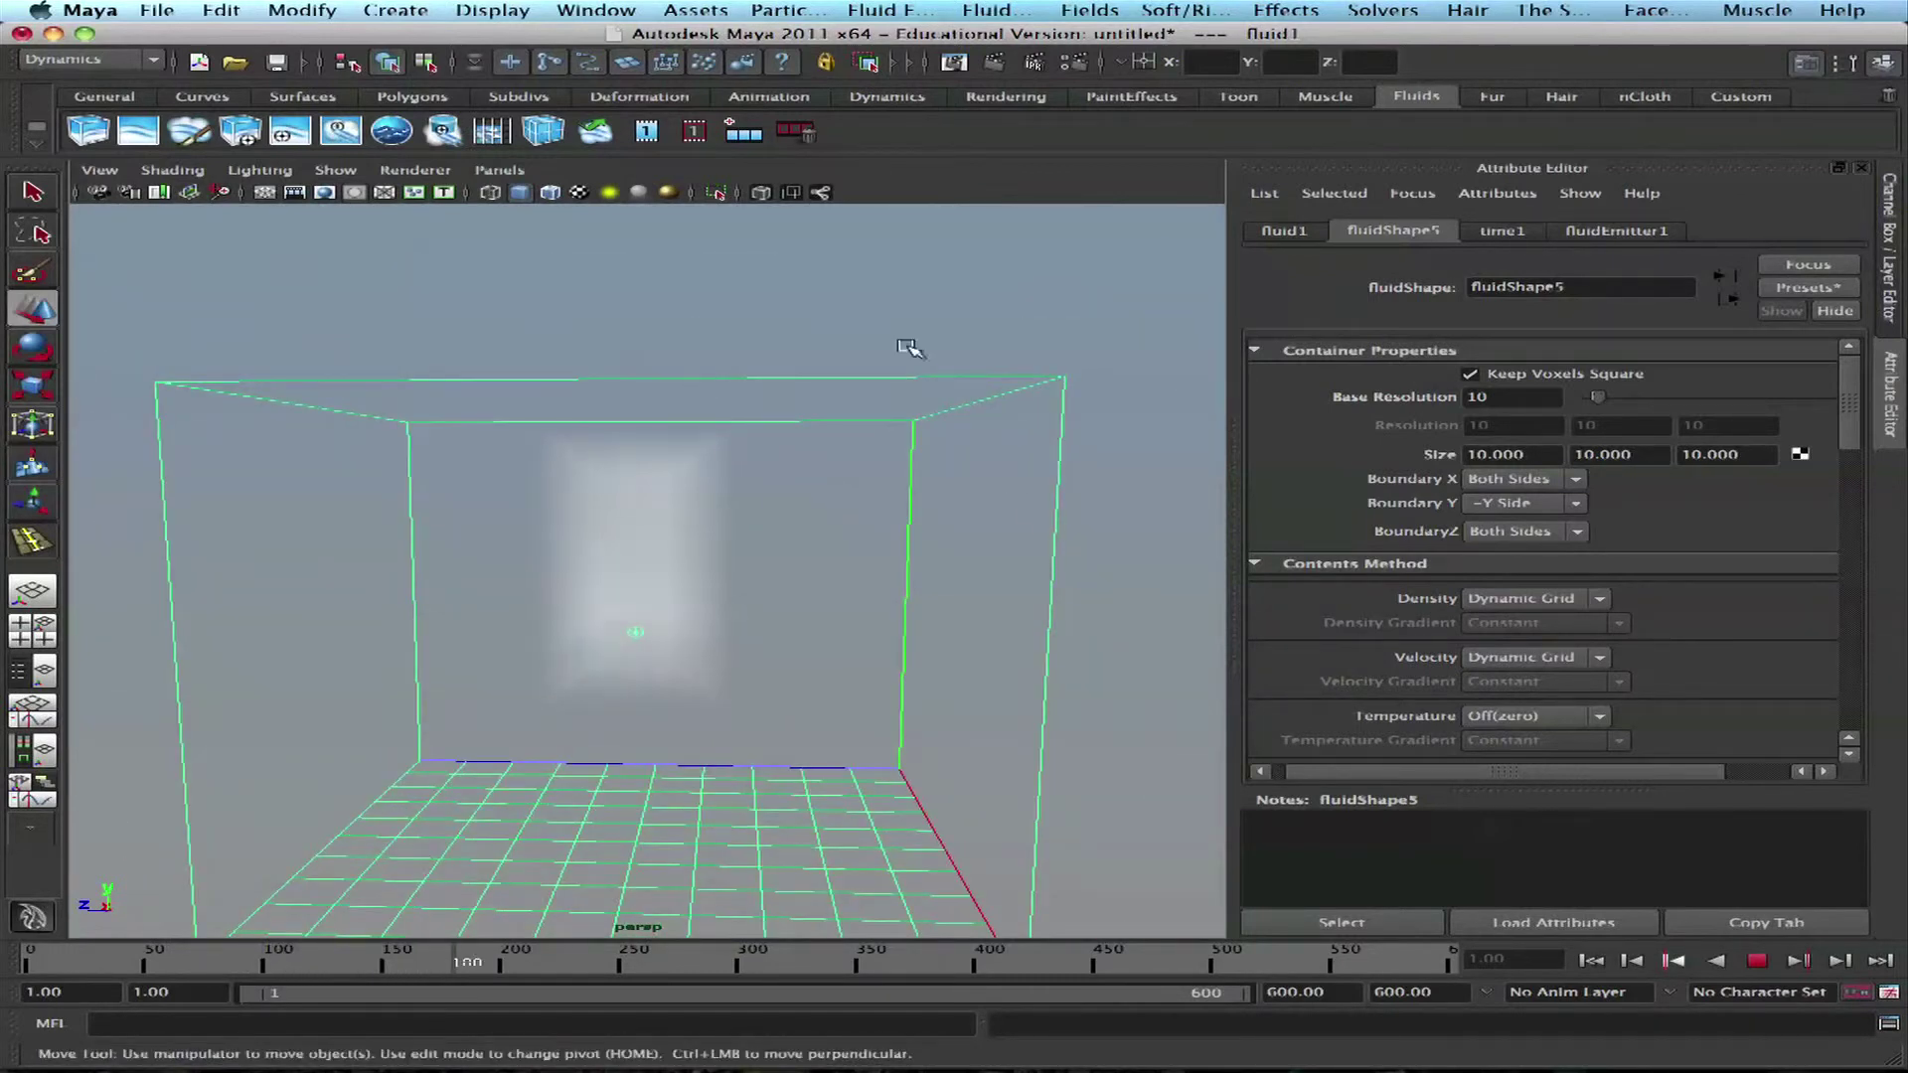
{"action": "left_click_drag", "start_coordinate": [719, 568], "coordinate": [898, 498], "text": "alt"}
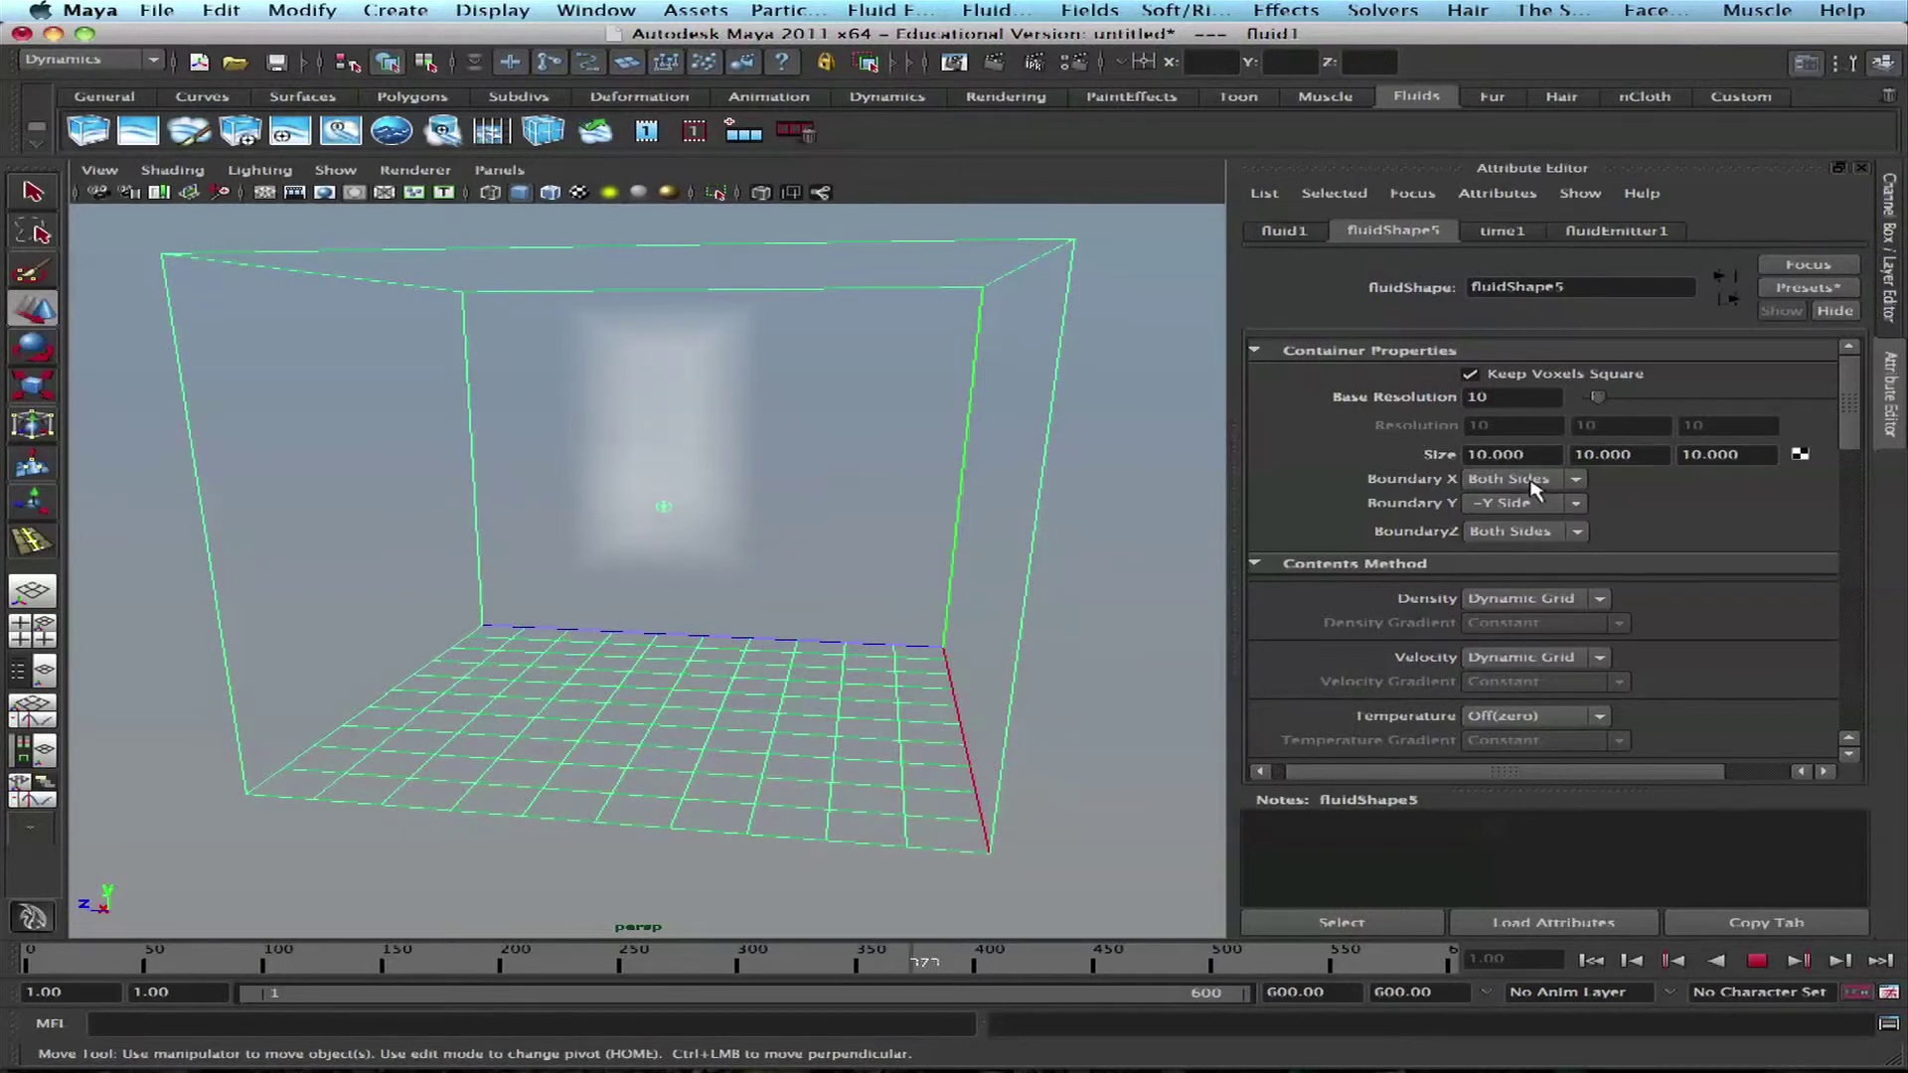
{"action": "left_click", "coordinate": [1575, 480]}
{"action": "left_click", "coordinate": [1753, 969]}
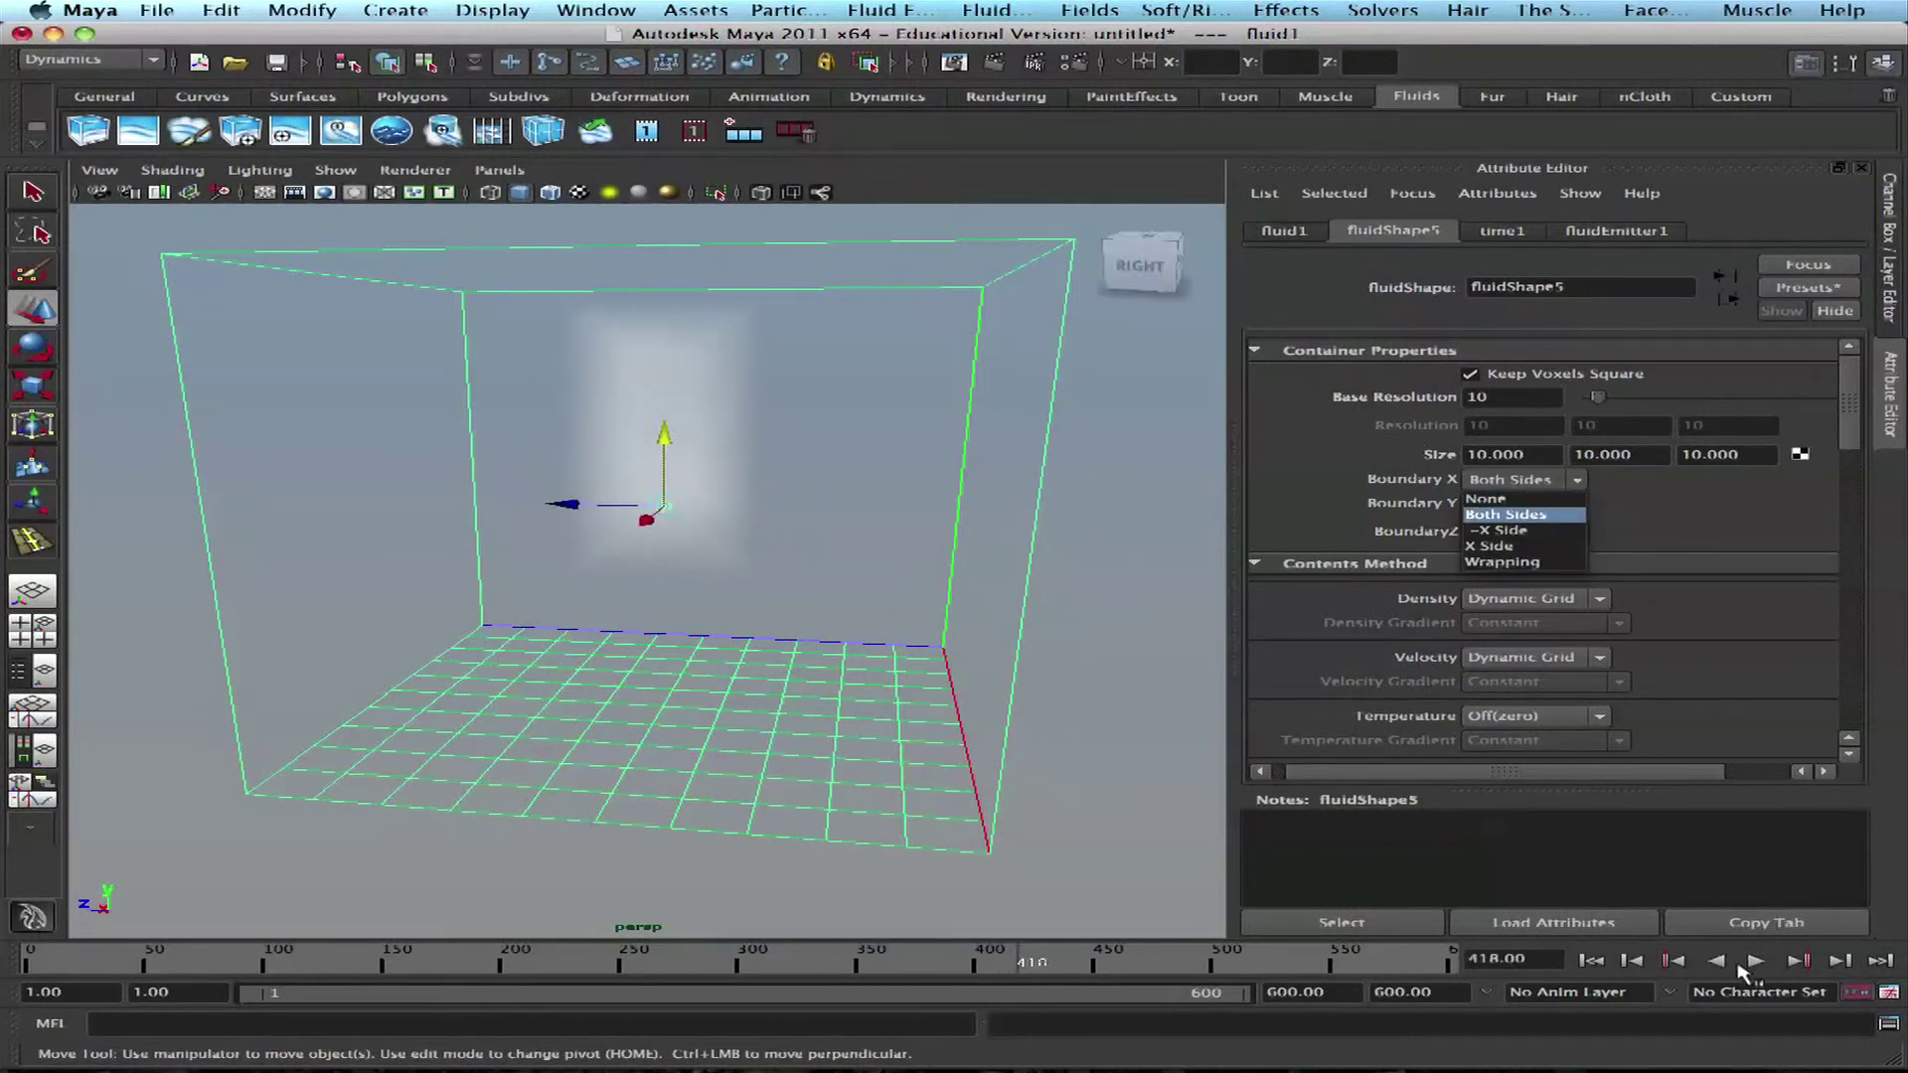
{"action": "left_click", "coordinate": [1745, 964]}
{"action": "left_click", "coordinate": [1748, 960]}
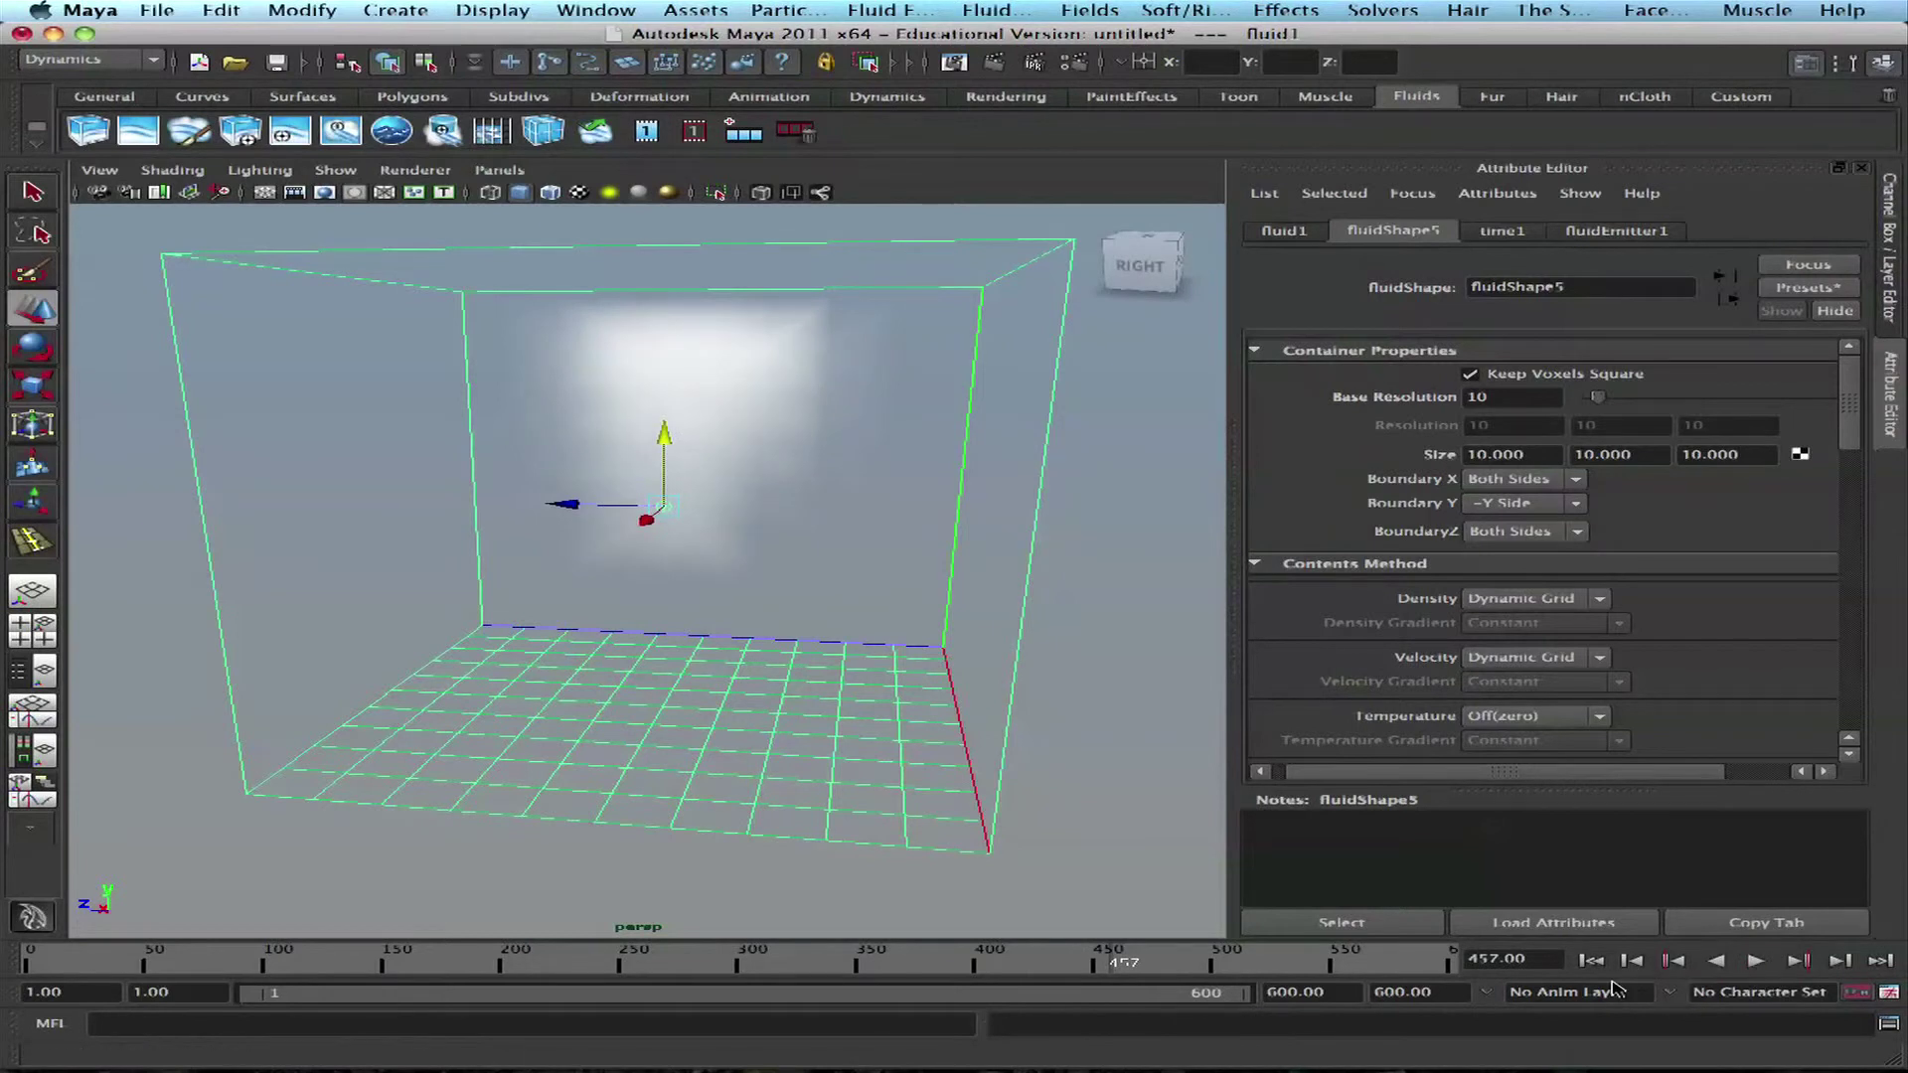
Step: Rewind the simulation to the first frame and set the container's Boundary X to Wrapping
{"action": "left_click", "coordinate": [1591, 959]}
{"action": "left_click", "coordinate": [1484, 480]}
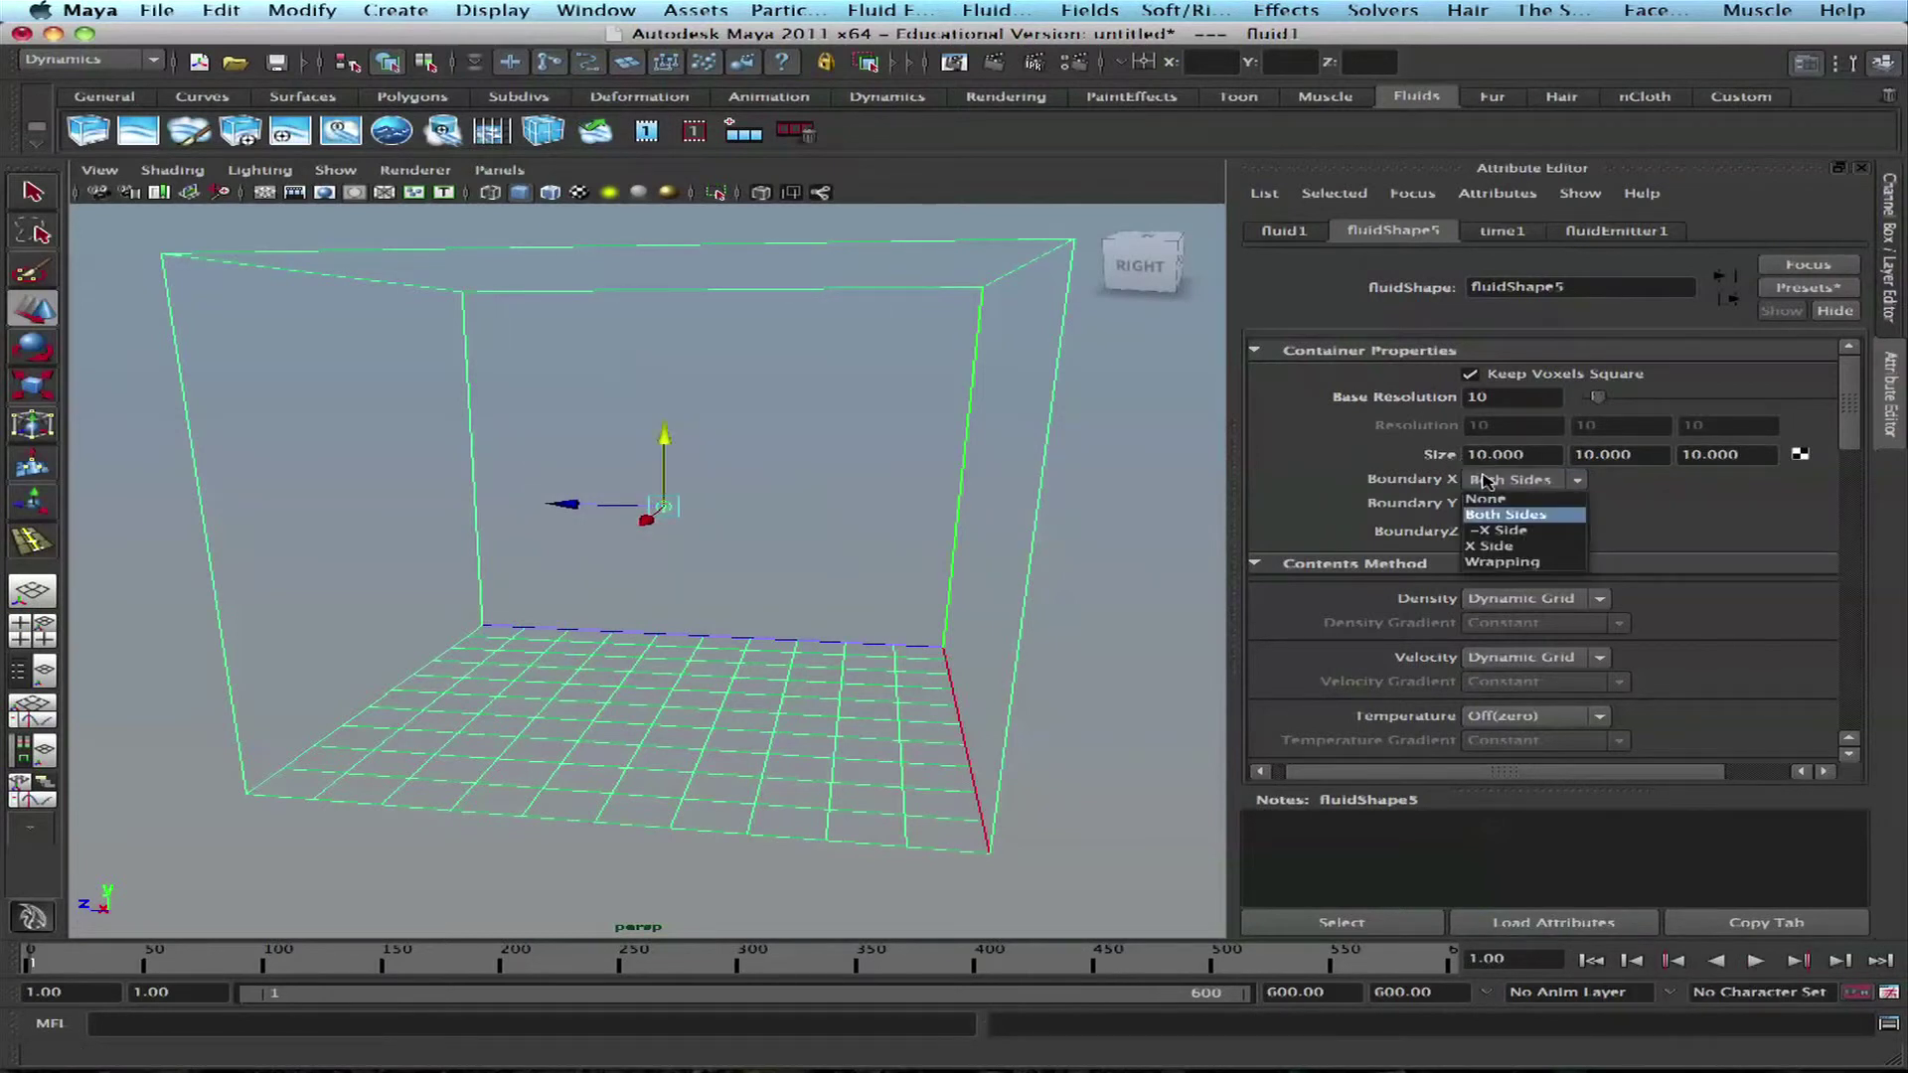
{"action": "left_click", "coordinate": [1505, 562]}
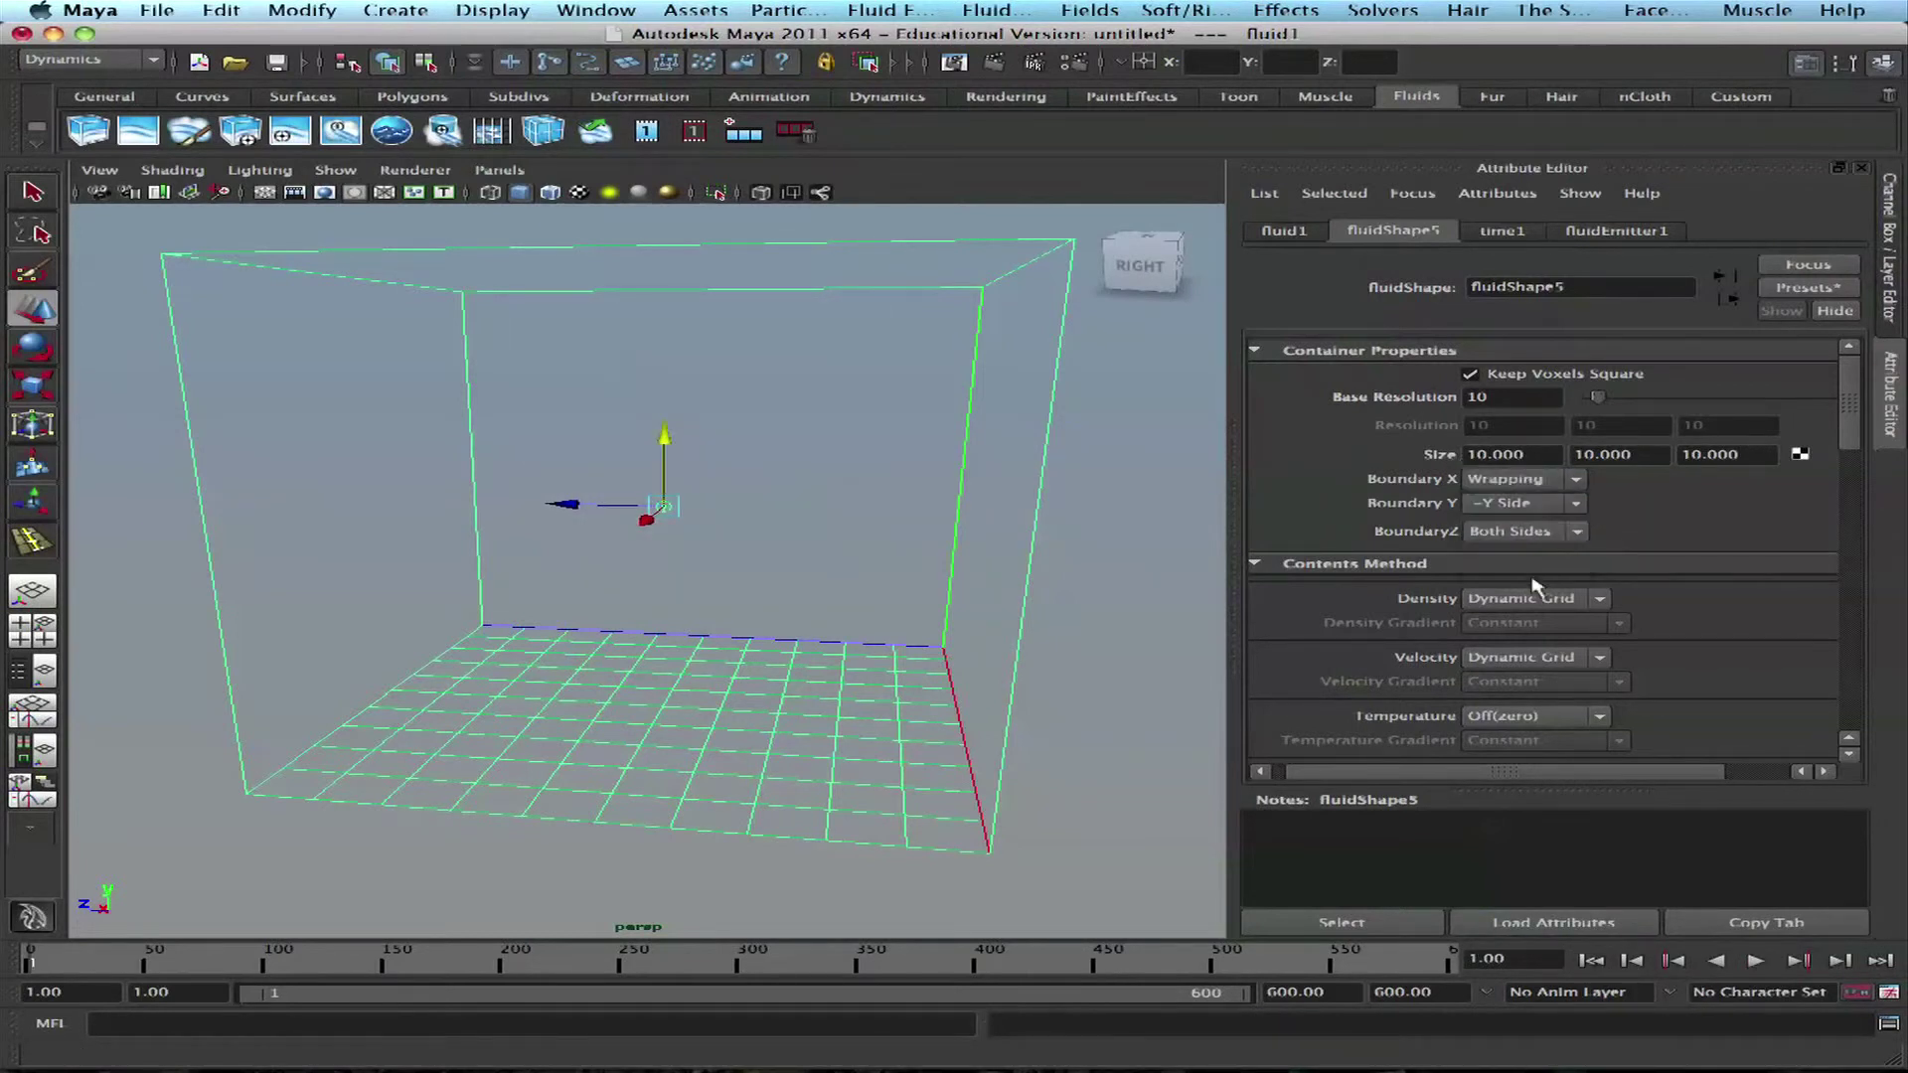
Step: Play the simulation with the wrapping X boundary, stop it, and examine the fluid from several angles around the container
{"action": "left_click", "coordinate": [1754, 960]}
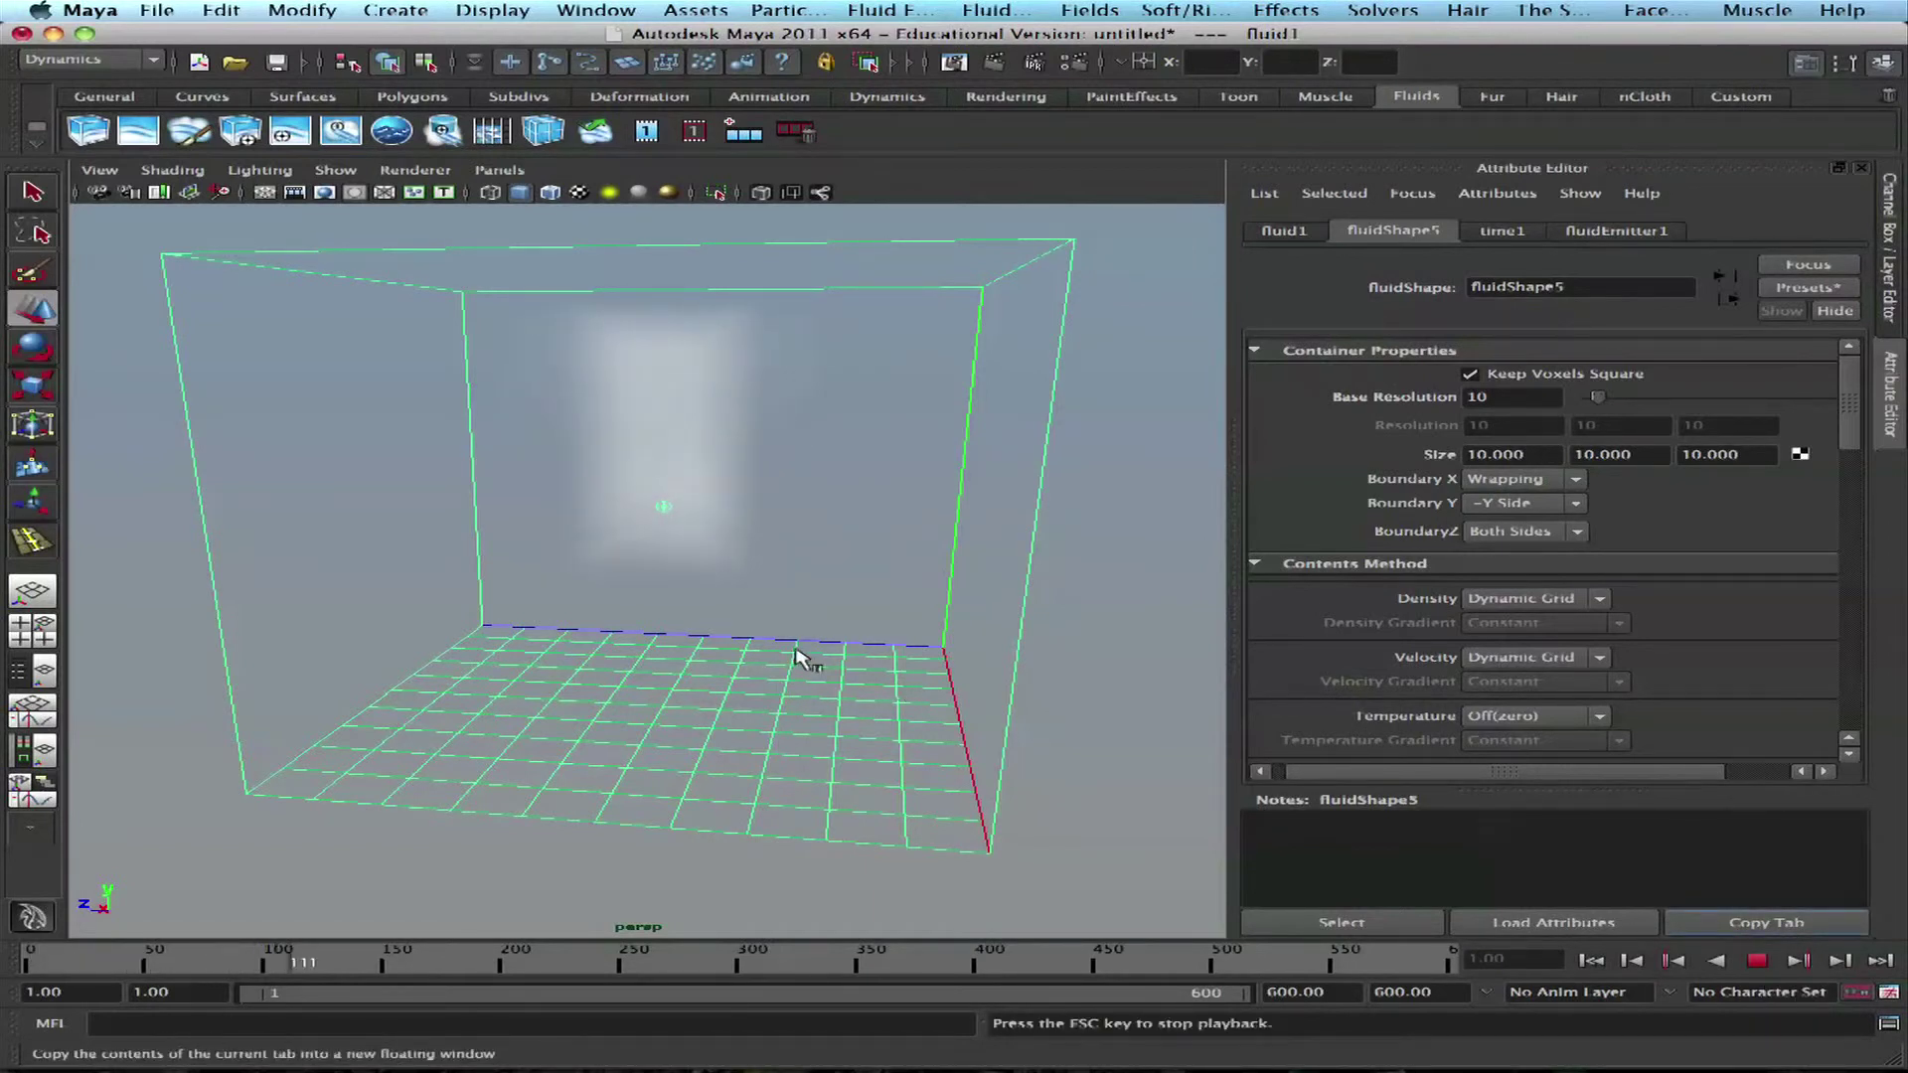
{"action": "left_click_drag", "start_coordinate": [795, 654], "coordinate": [864, 761], "text": "alt"}
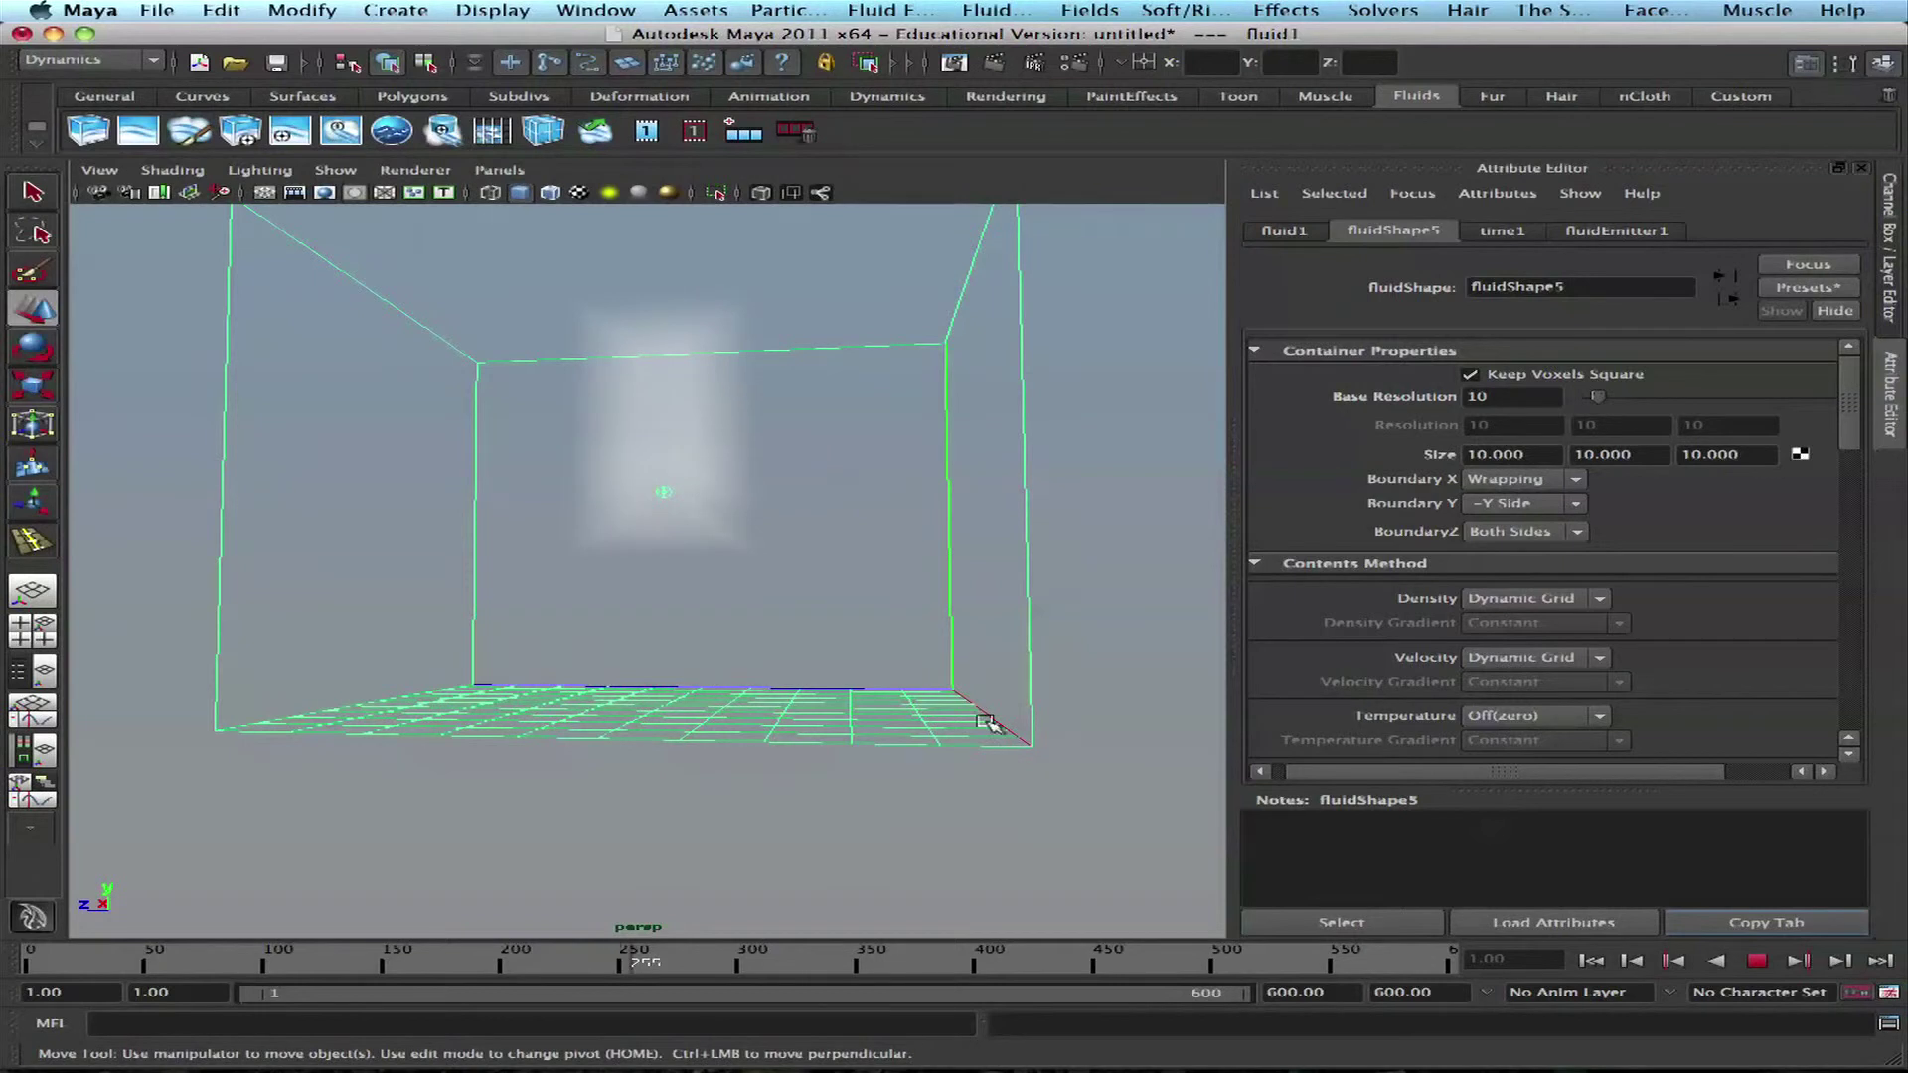
{"action": "left_click", "coordinate": [1575, 482]}
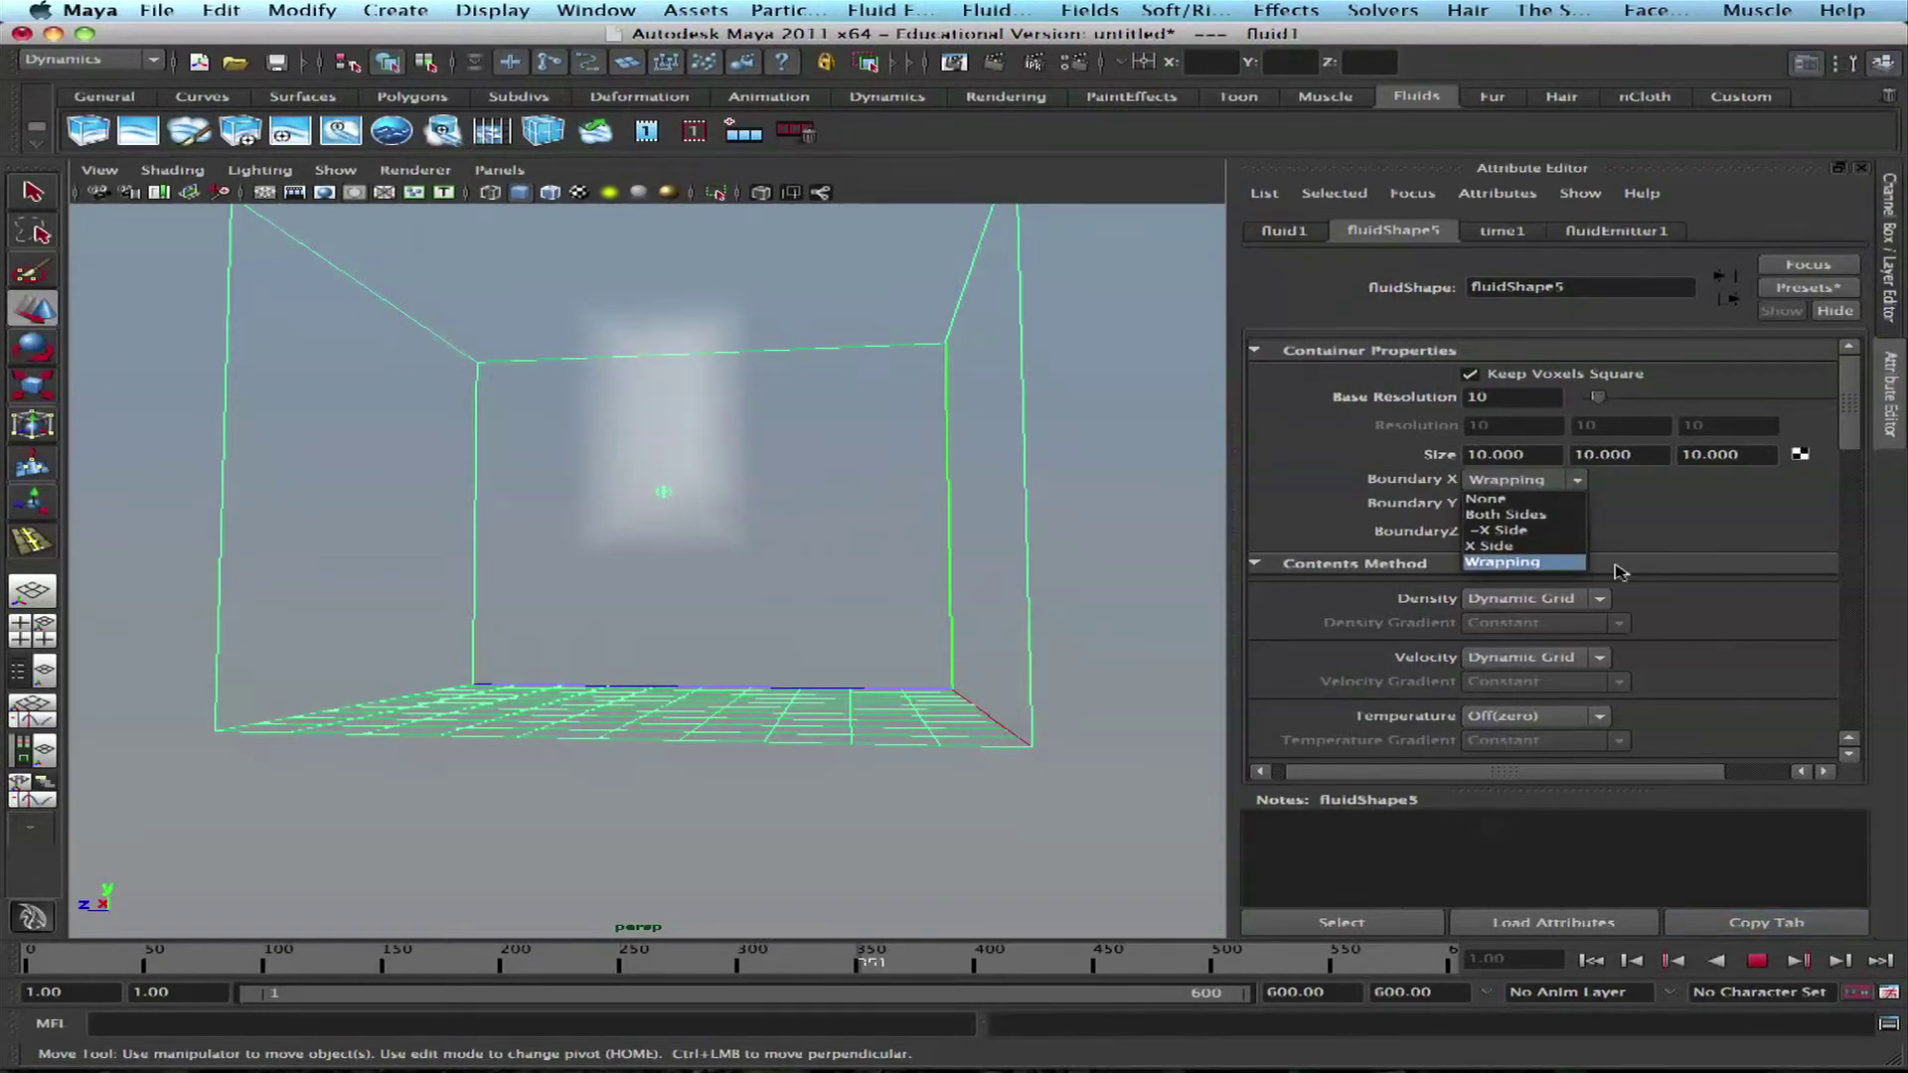
{"action": "key", "text": "Up"}
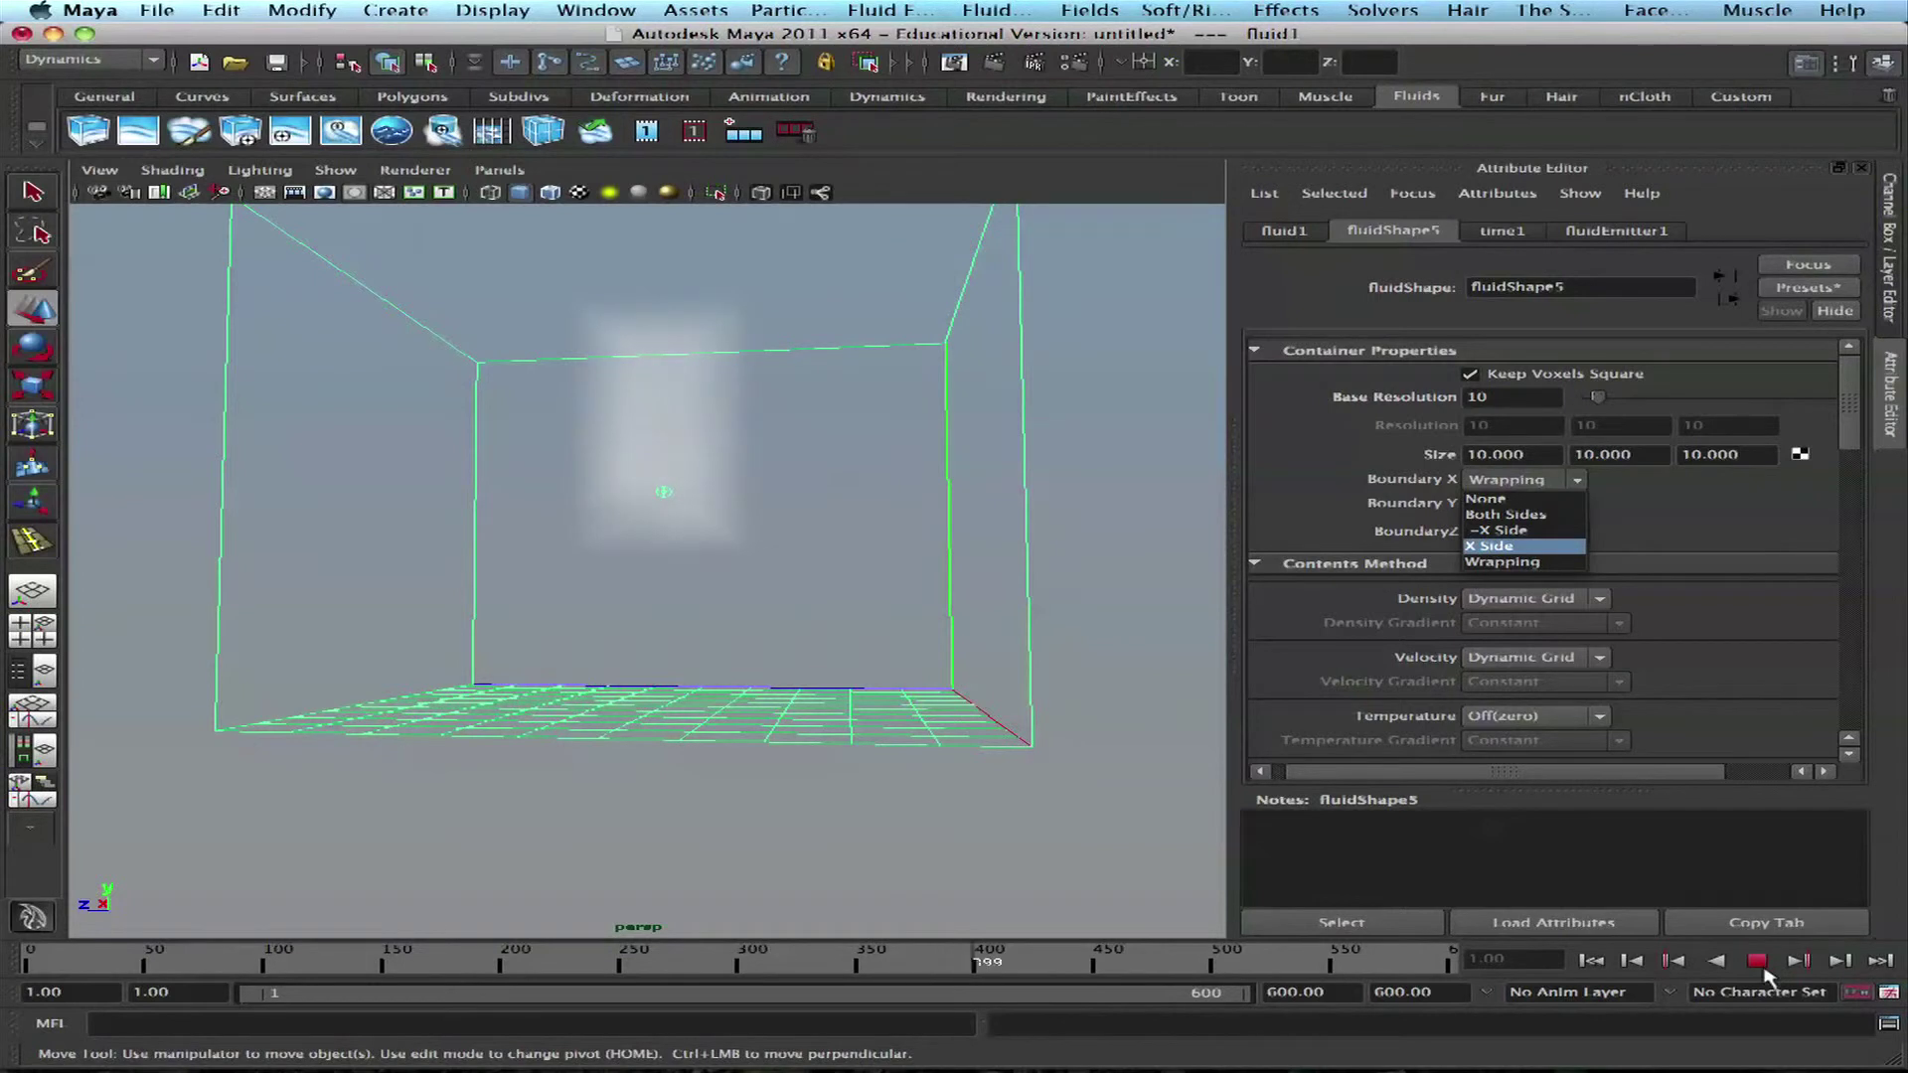
{"action": "left_click", "coordinate": [1763, 967]}
{"action": "left_click_drag", "start_coordinate": [655, 613], "coordinate": [781, 621], "text": "alt"}
{"action": "right_click_drag", "start_coordinate": [781, 621], "coordinate": [819, 639], "text": "alt"}
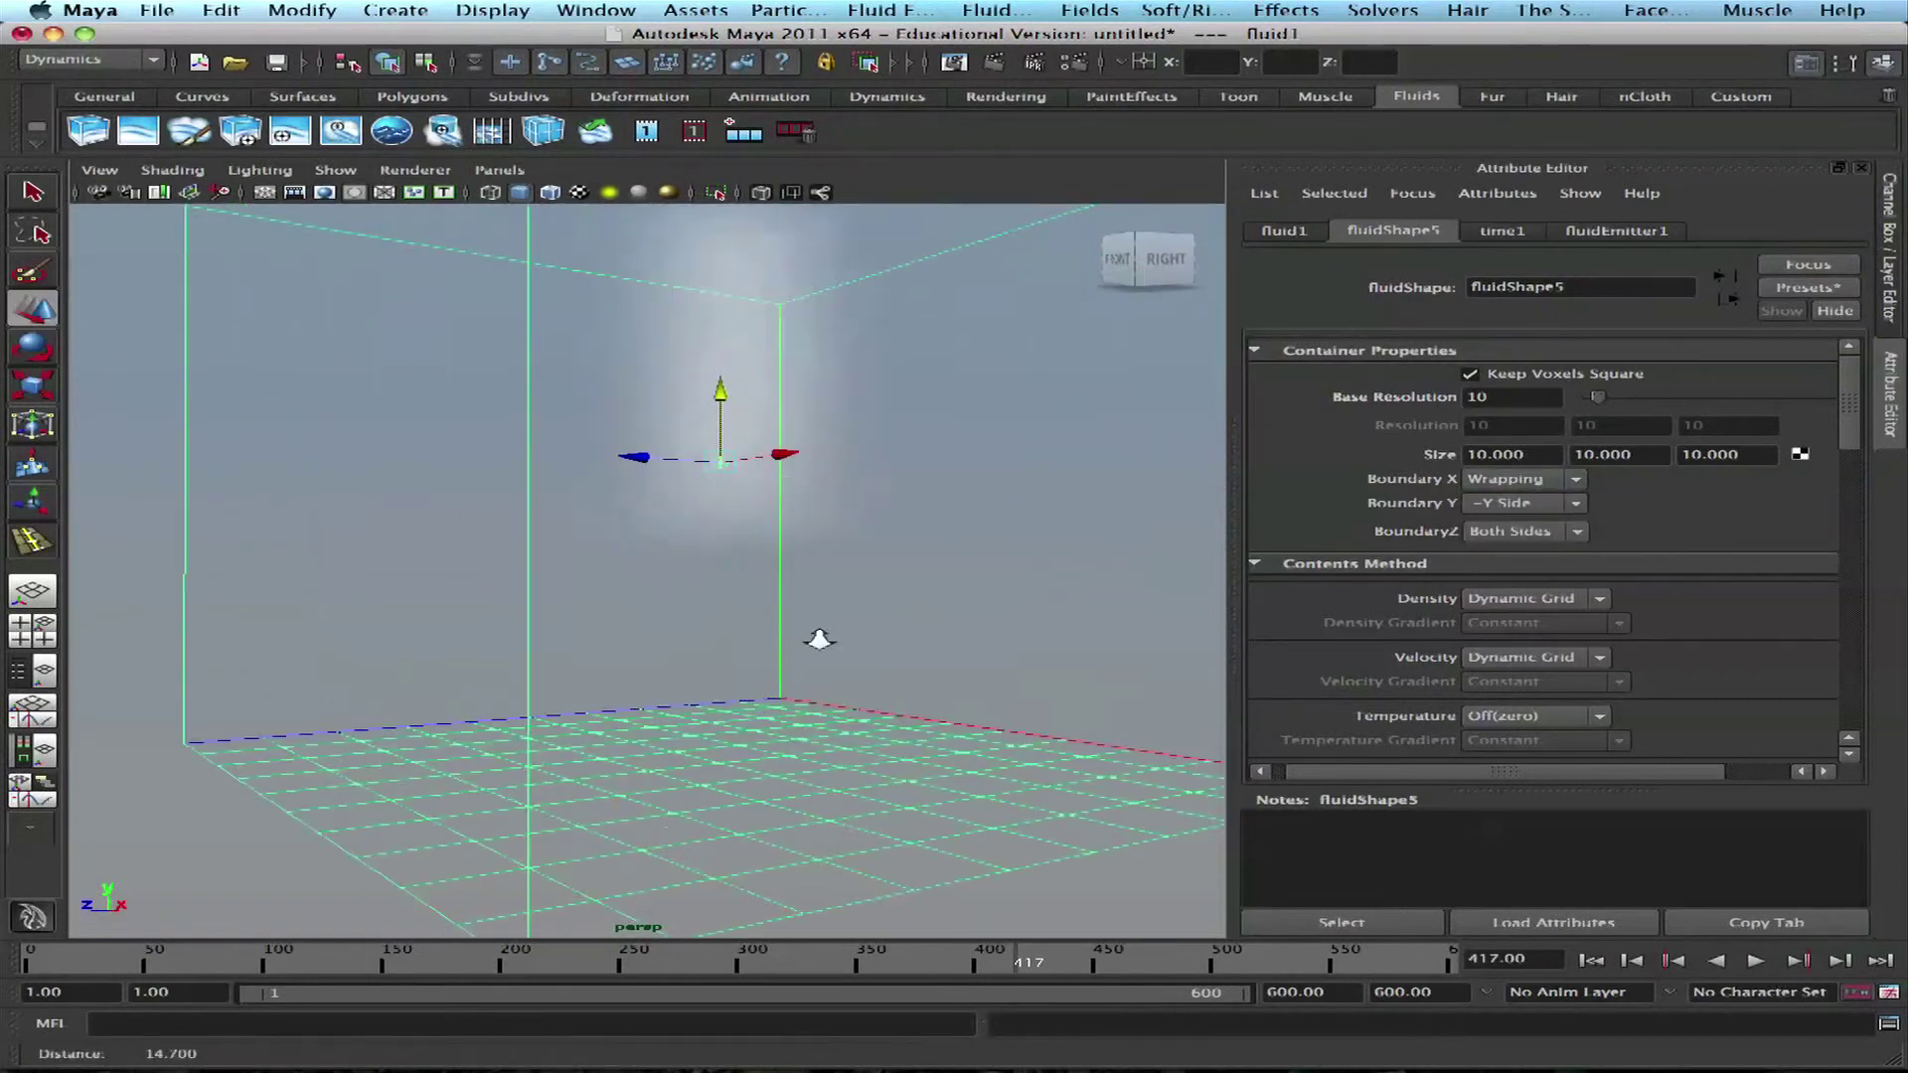
{"action": "left_click_drag", "start_coordinate": [818, 638], "coordinate": [626, 635], "text": "alt"}
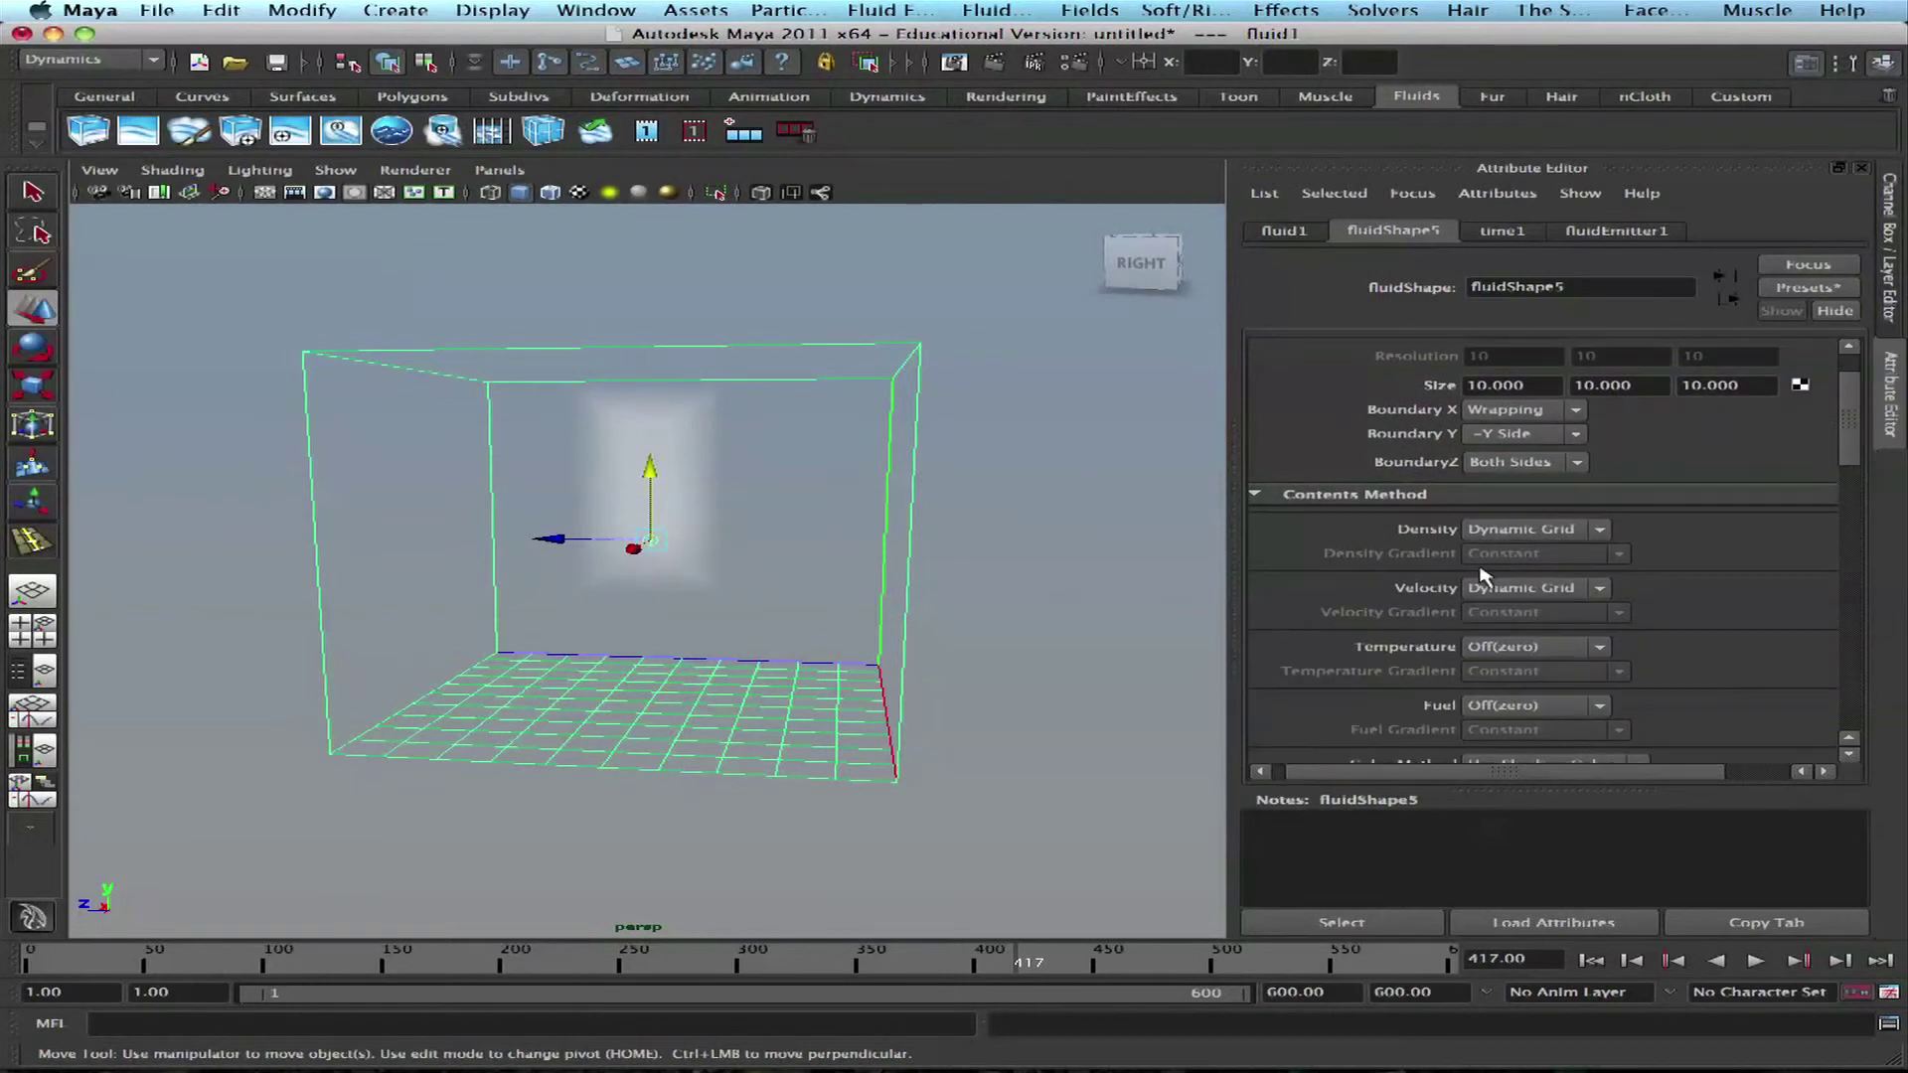
Step: Examine the fluid container's Display settings, including the Shaded Display options, and return to its Contents Method settings
{"action": "left_click_drag", "start_coordinate": [1848, 398], "coordinate": [1848, 457]}
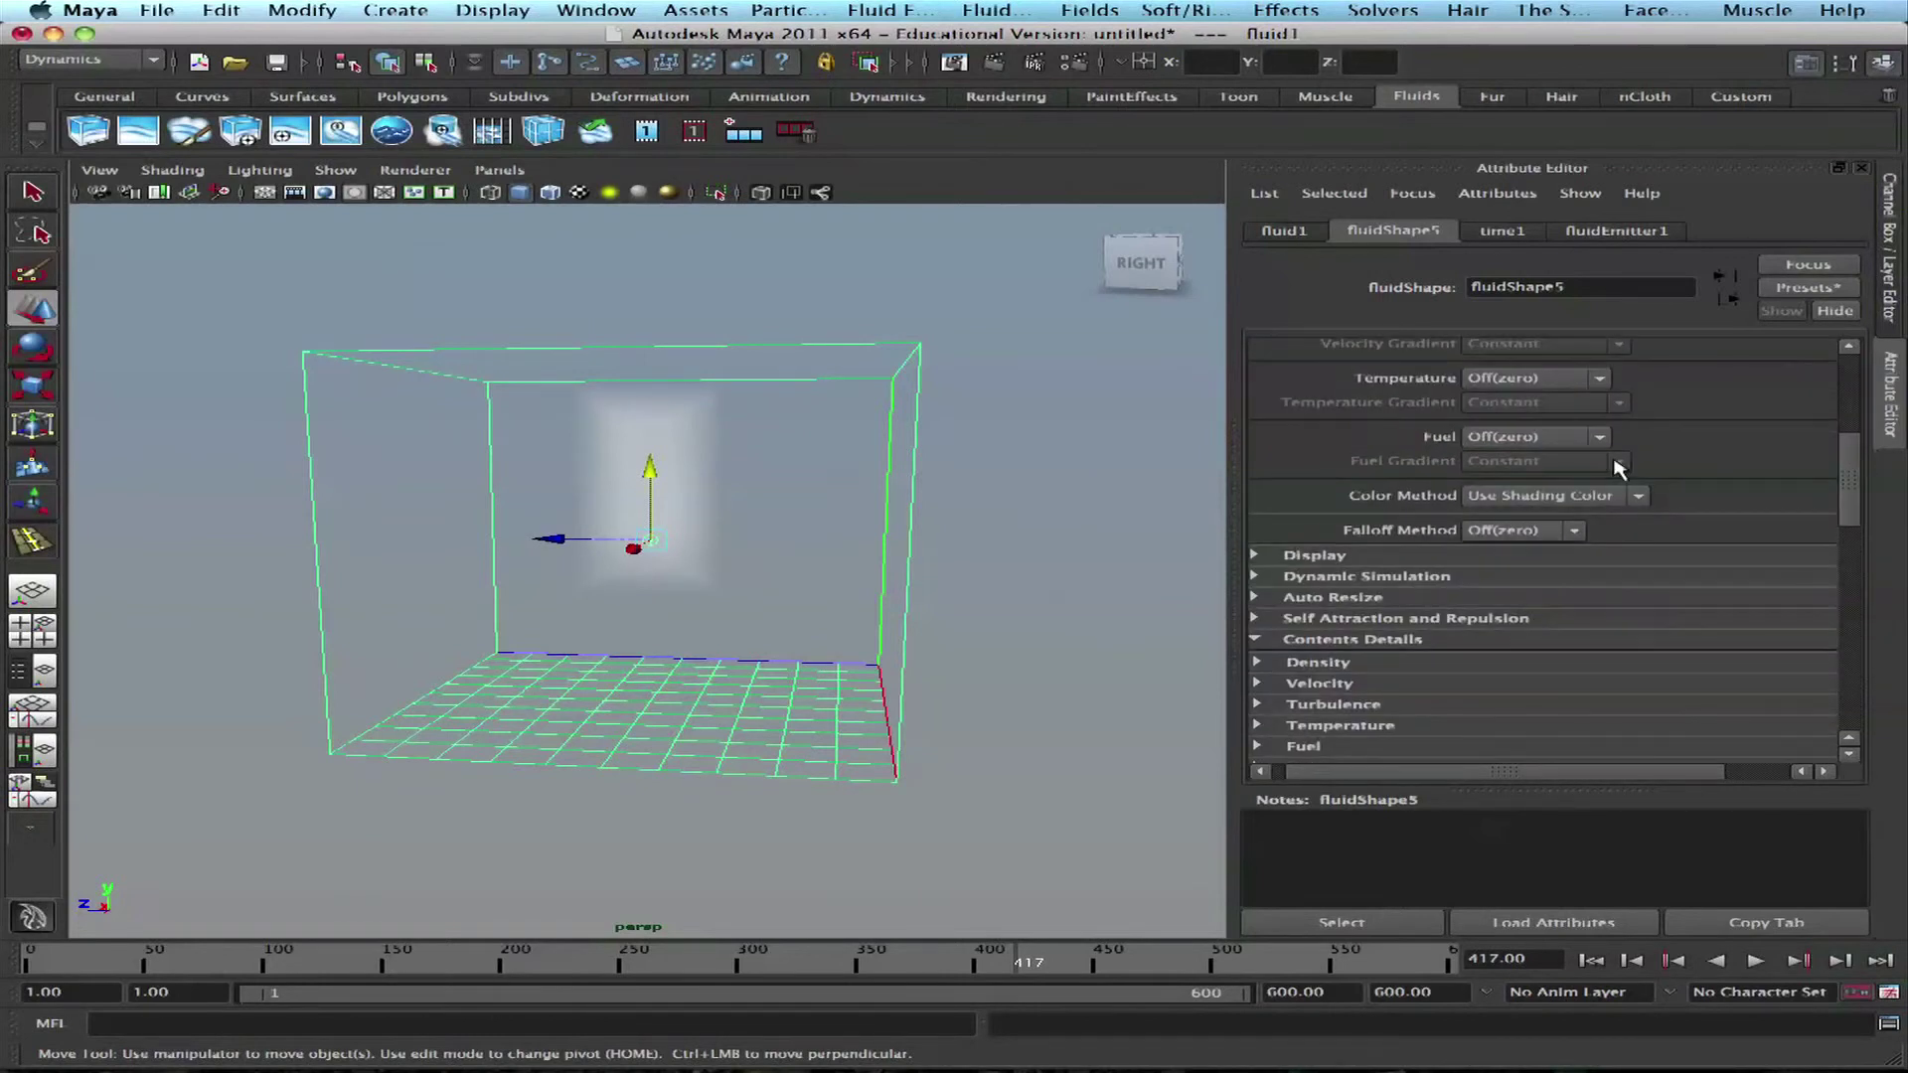
{"action": "left_click", "coordinate": [1315, 555]}
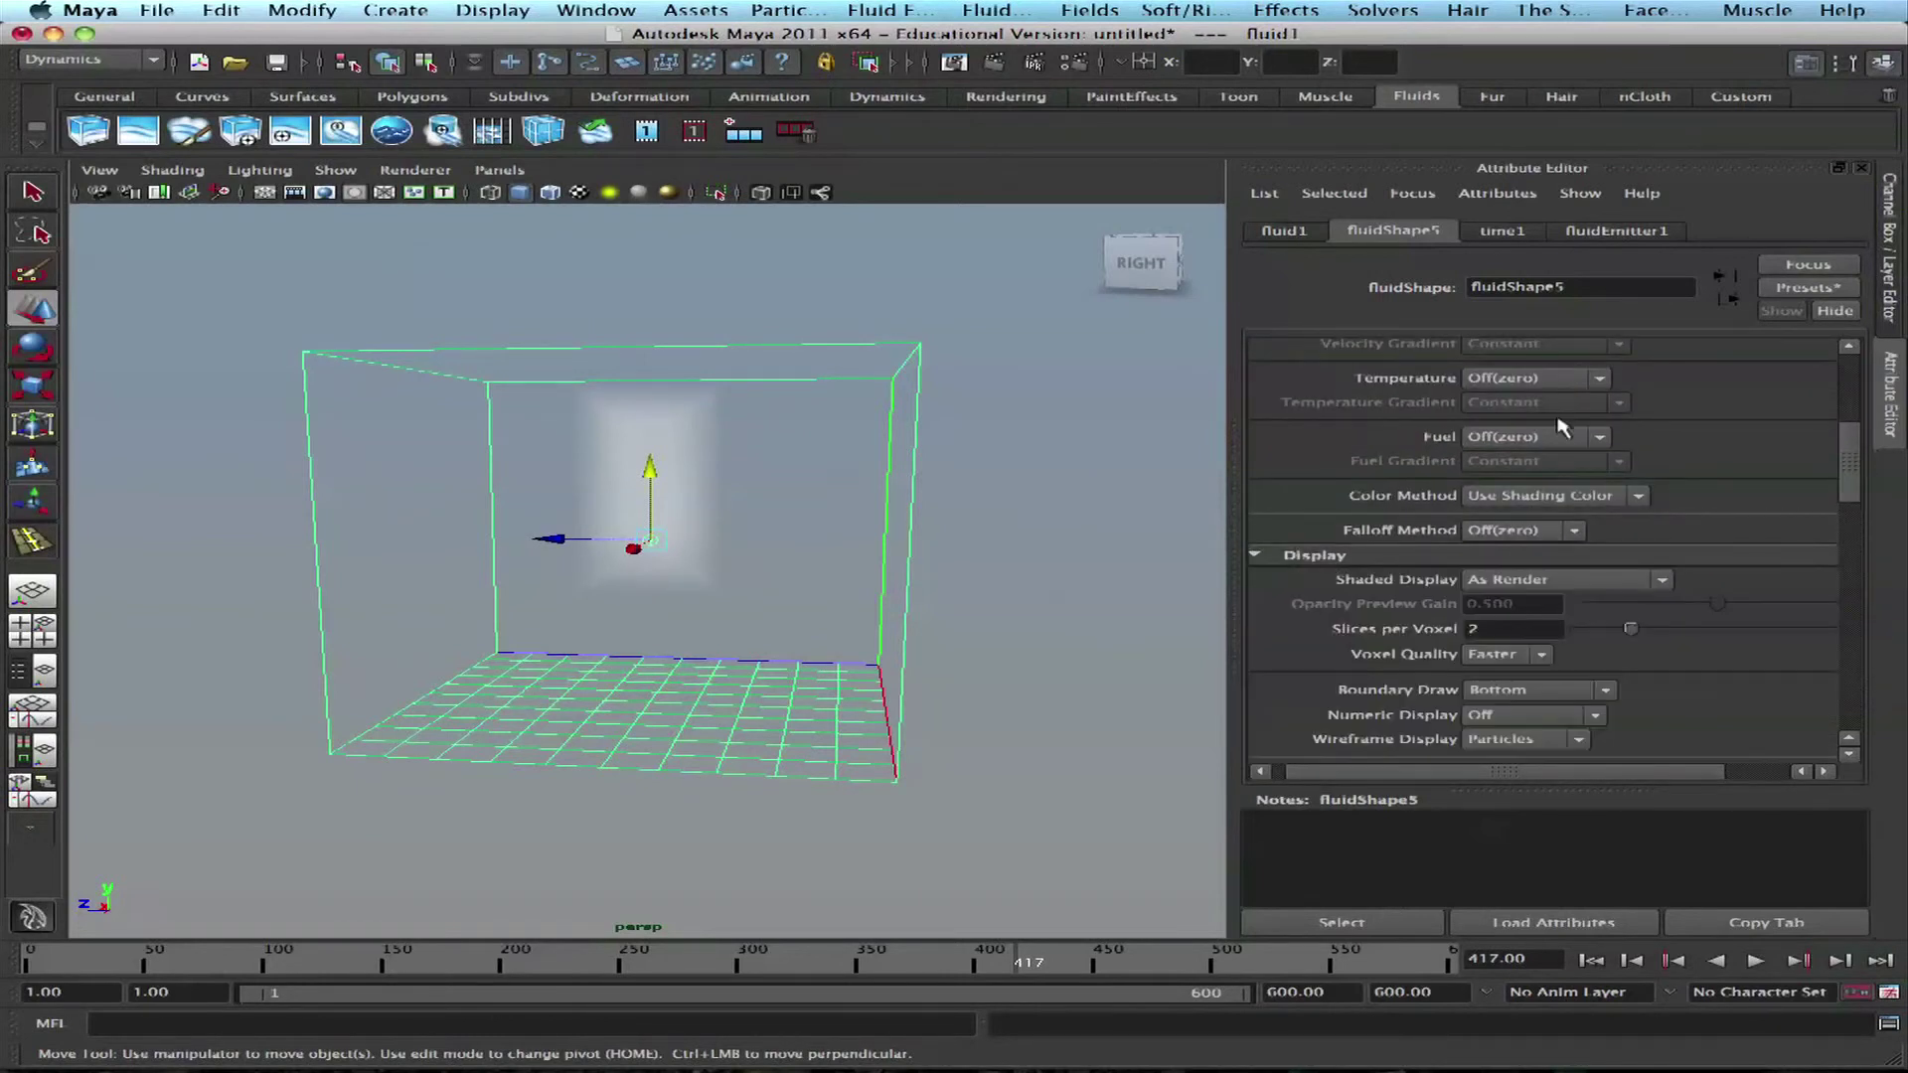
{"action": "left_click_drag", "start_coordinate": [1847, 452], "coordinate": [1846, 481]}
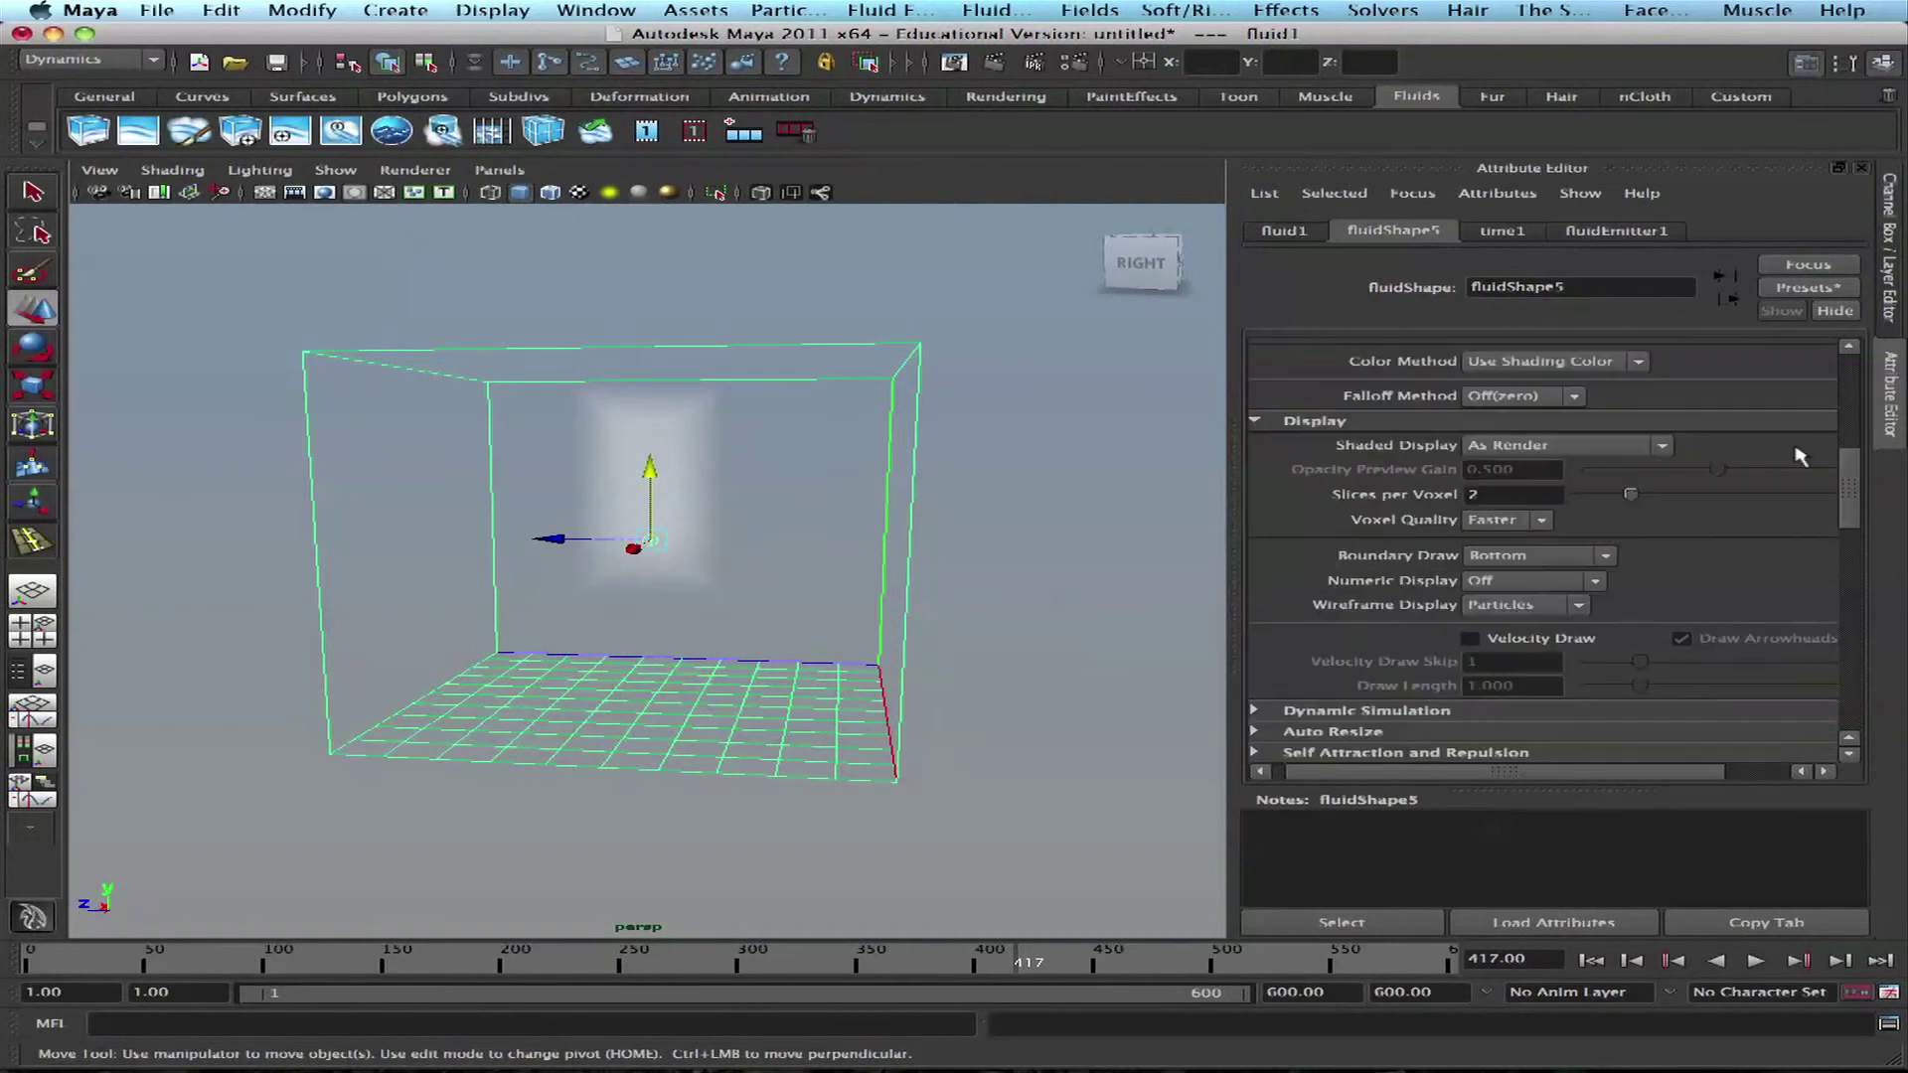
{"action": "left_click", "coordinate": [1625, 447]}
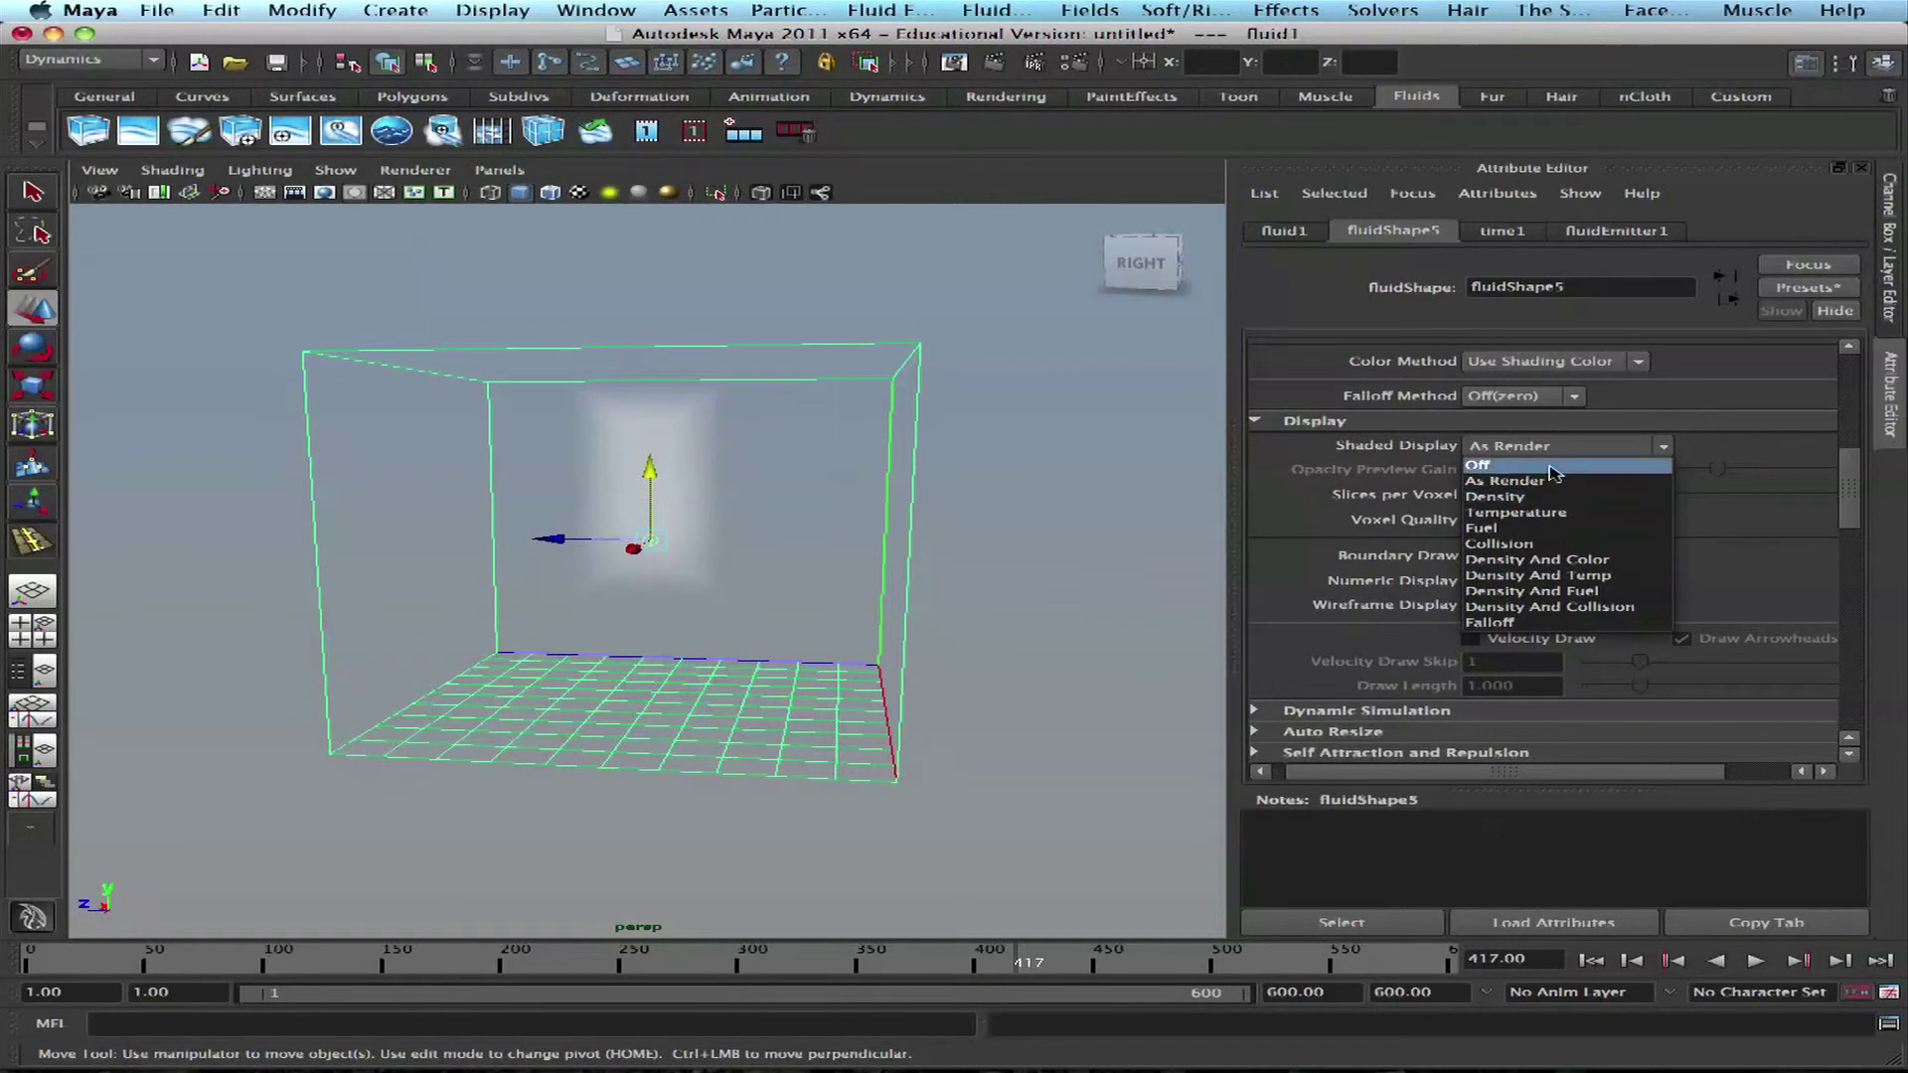
{"action": "left_click", "coordinate": [1854, 489]}
{"action": "left_click_drag", "start_coordinate": [1854, 489], "coordinate": [1853, 412]}
{"action": "scroll", "coordinate": [1853, 413], "scroll_direction": "down", "scroll_amount": 3}
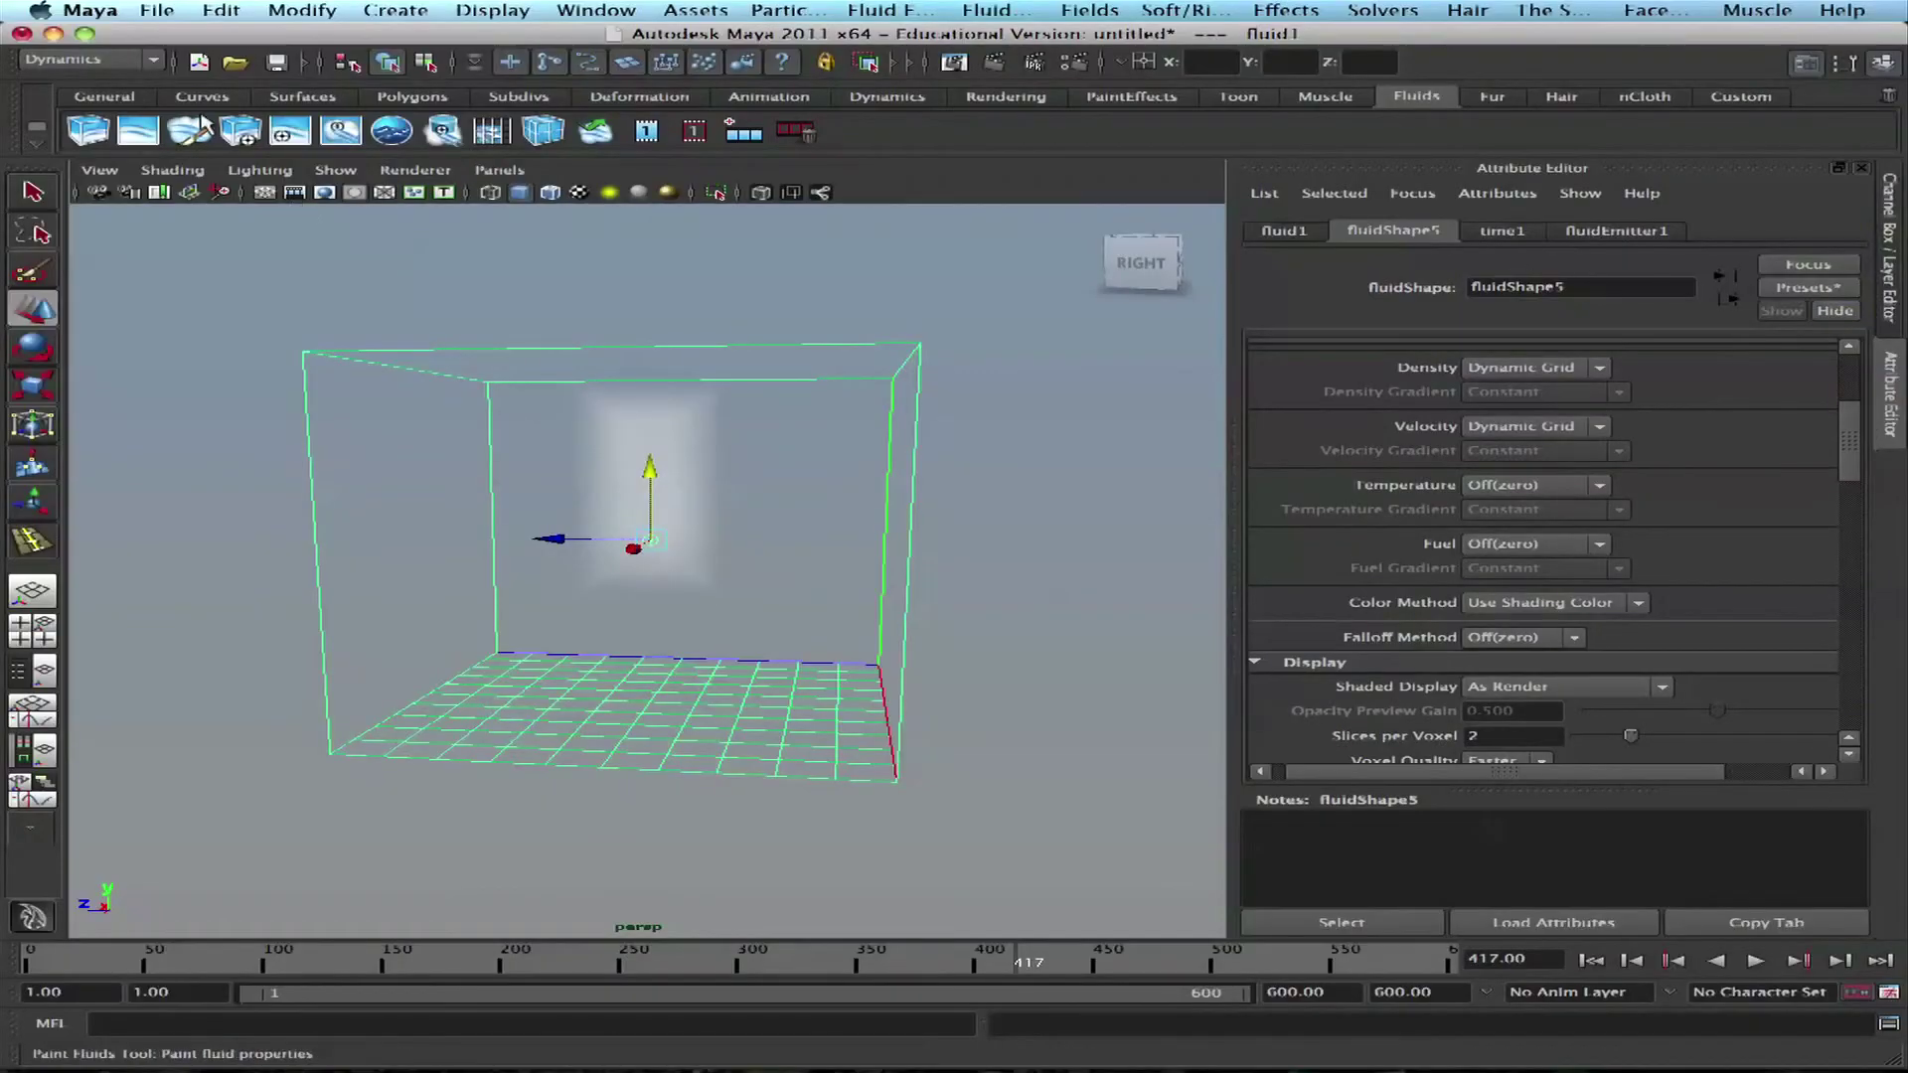
Step: Start opening an existing scene and search the bookmarked folders, including Computer, Documents and the home folder, for the project files
{"action": "left_click", "coordinate": [157, 12]}
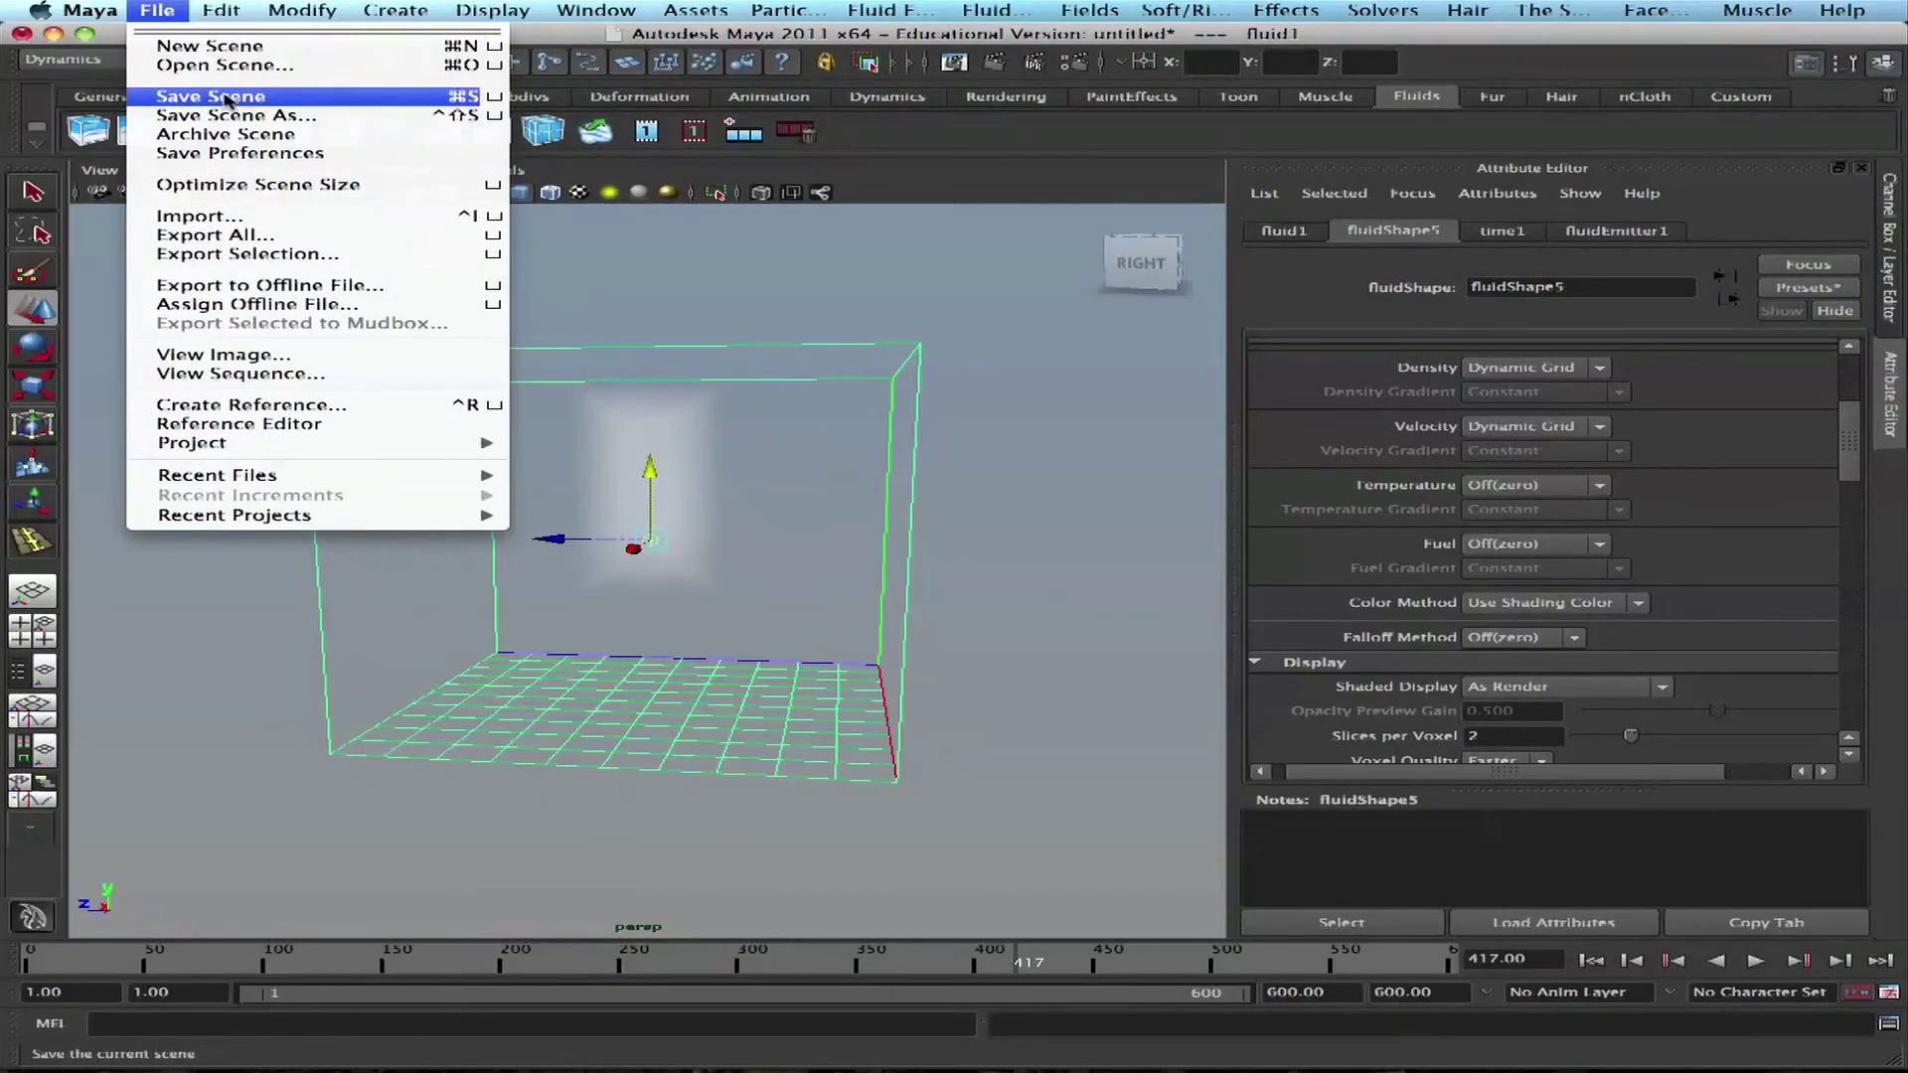
{"action": "left_click", "coordinate": [221, 64]}
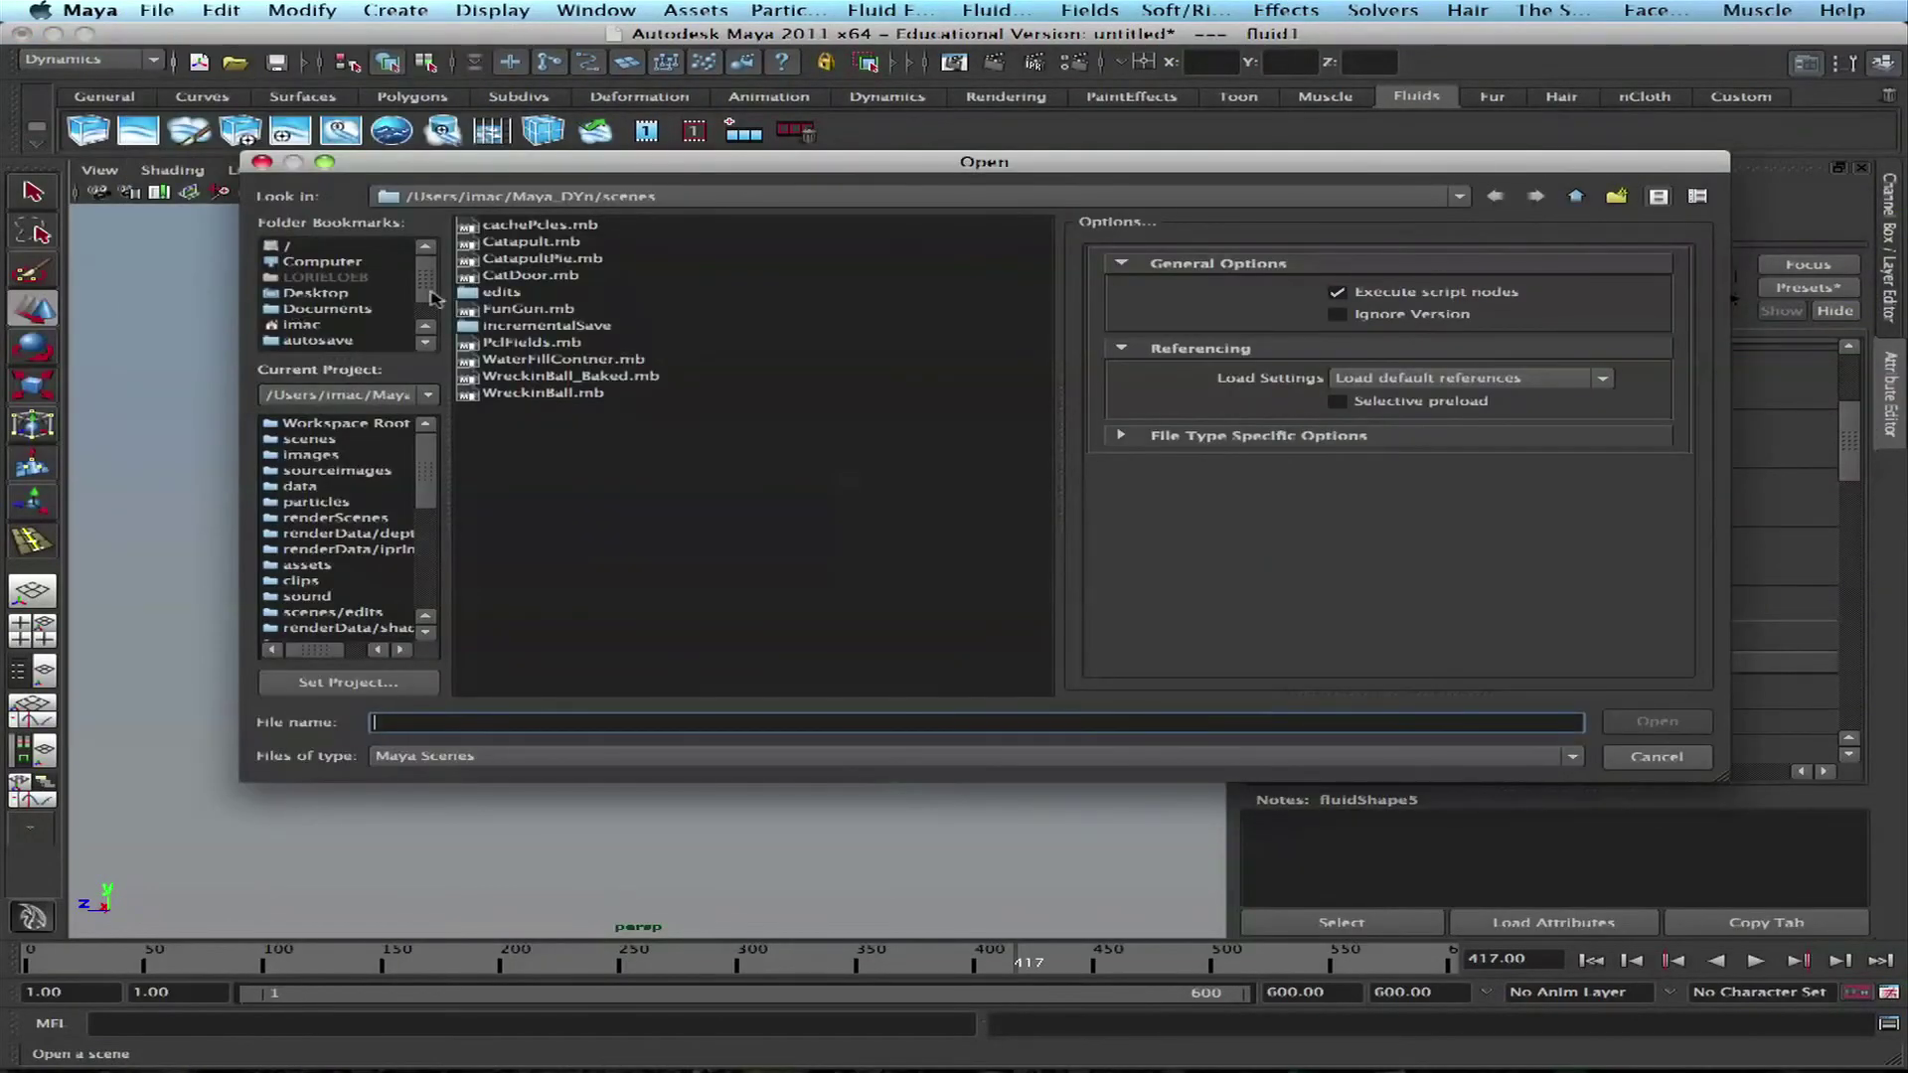
{"action": "left_click_drag", "start_coordinate": [433, 296], "coordinate": [434, 318]}
{"action": "left_click", "coordinate": [343, 422]}
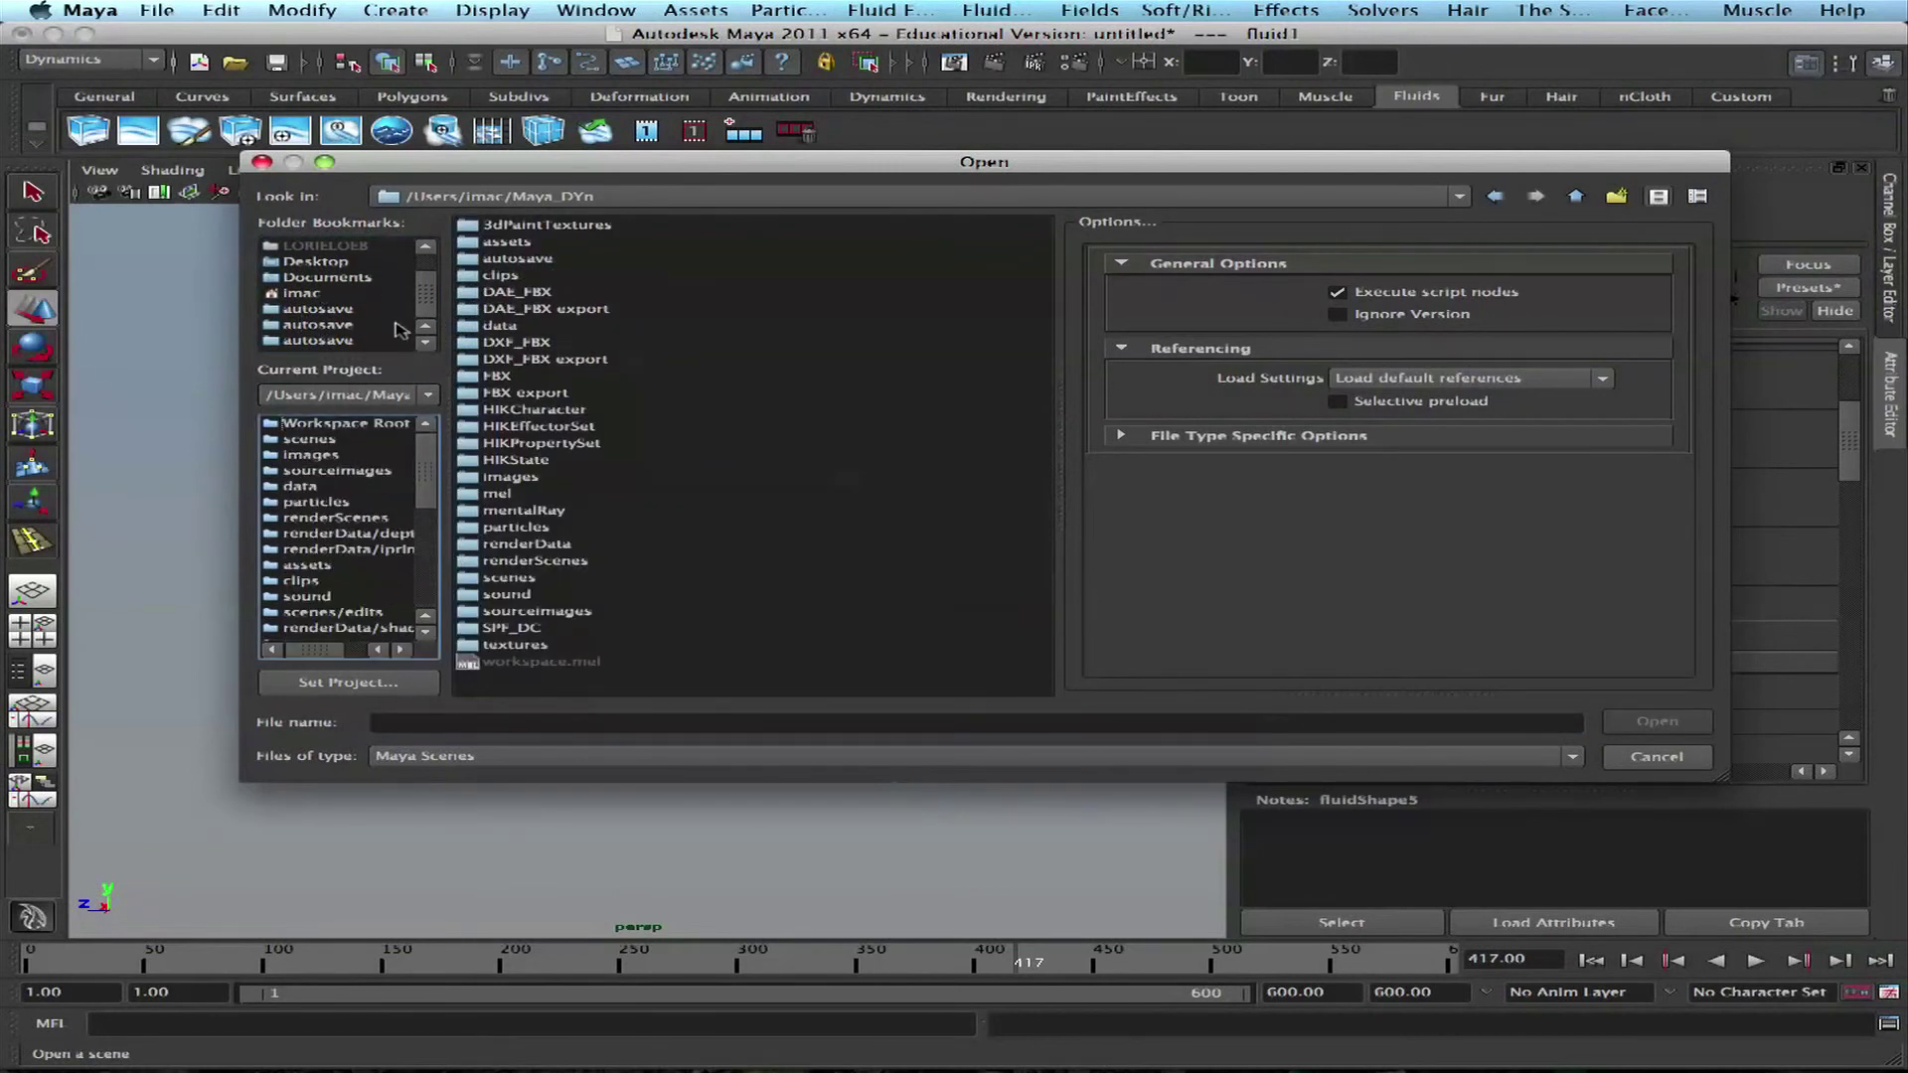
{"action": "left_click", "coordinate": [316, 293]}
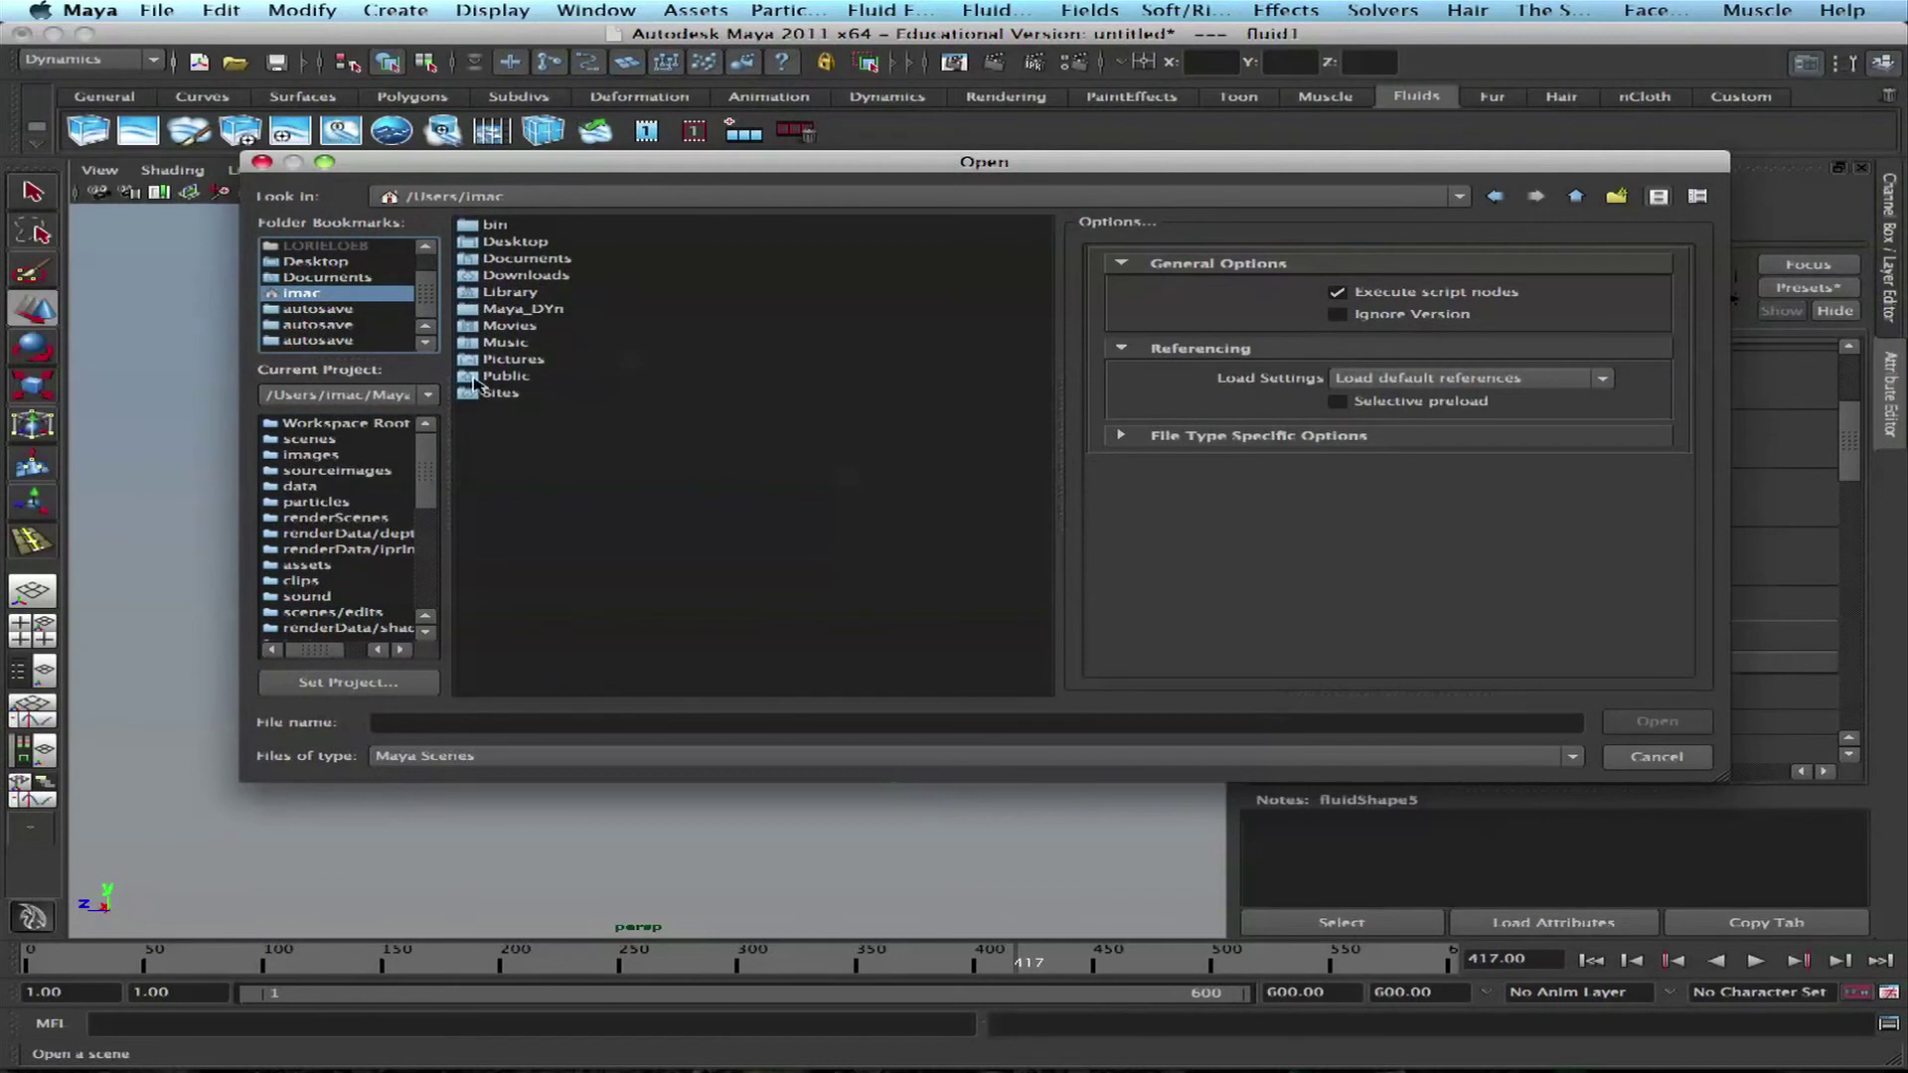
{"action": "left_click_drag", "start_coordinate": [425, 464], "coordinate": [416, 237]}
{"action": "left_click", "coordinate": [366, 263]}
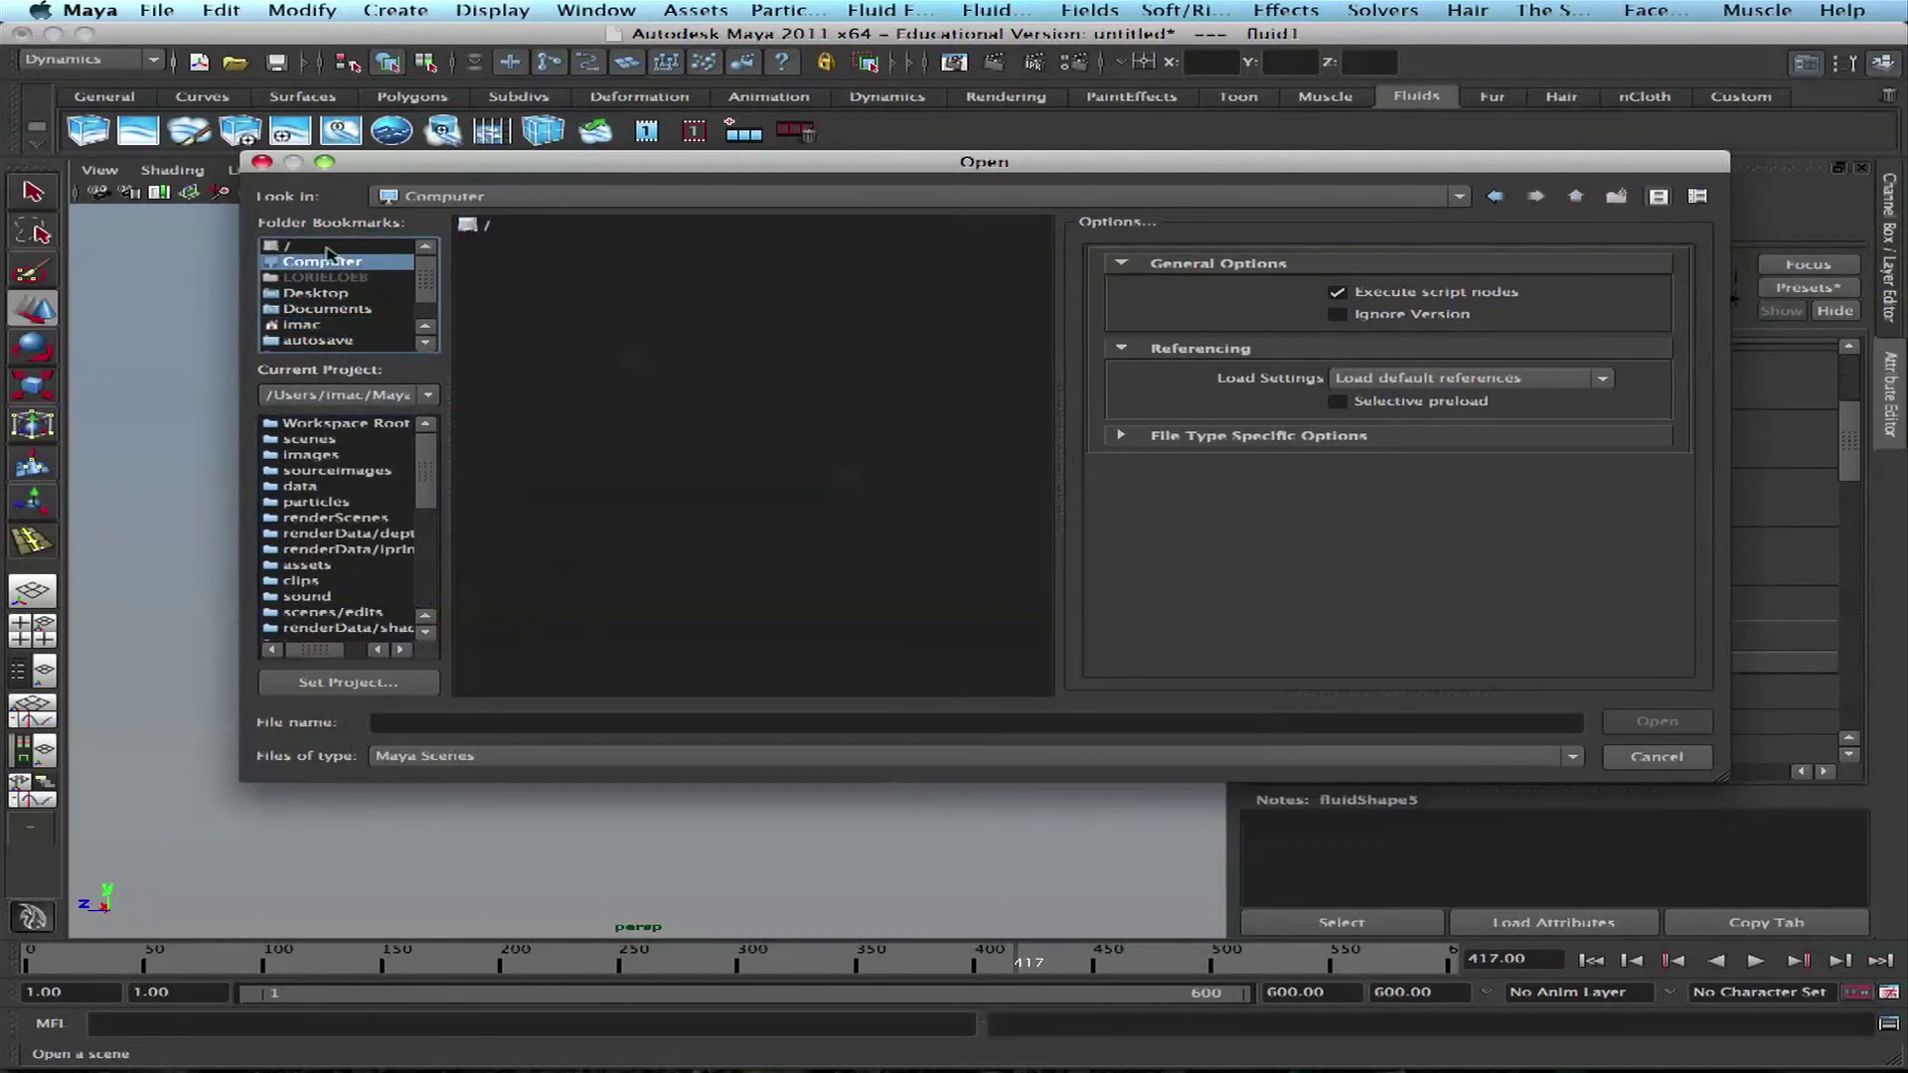
{"action": "left_click", "coordinate": [328, 247]}
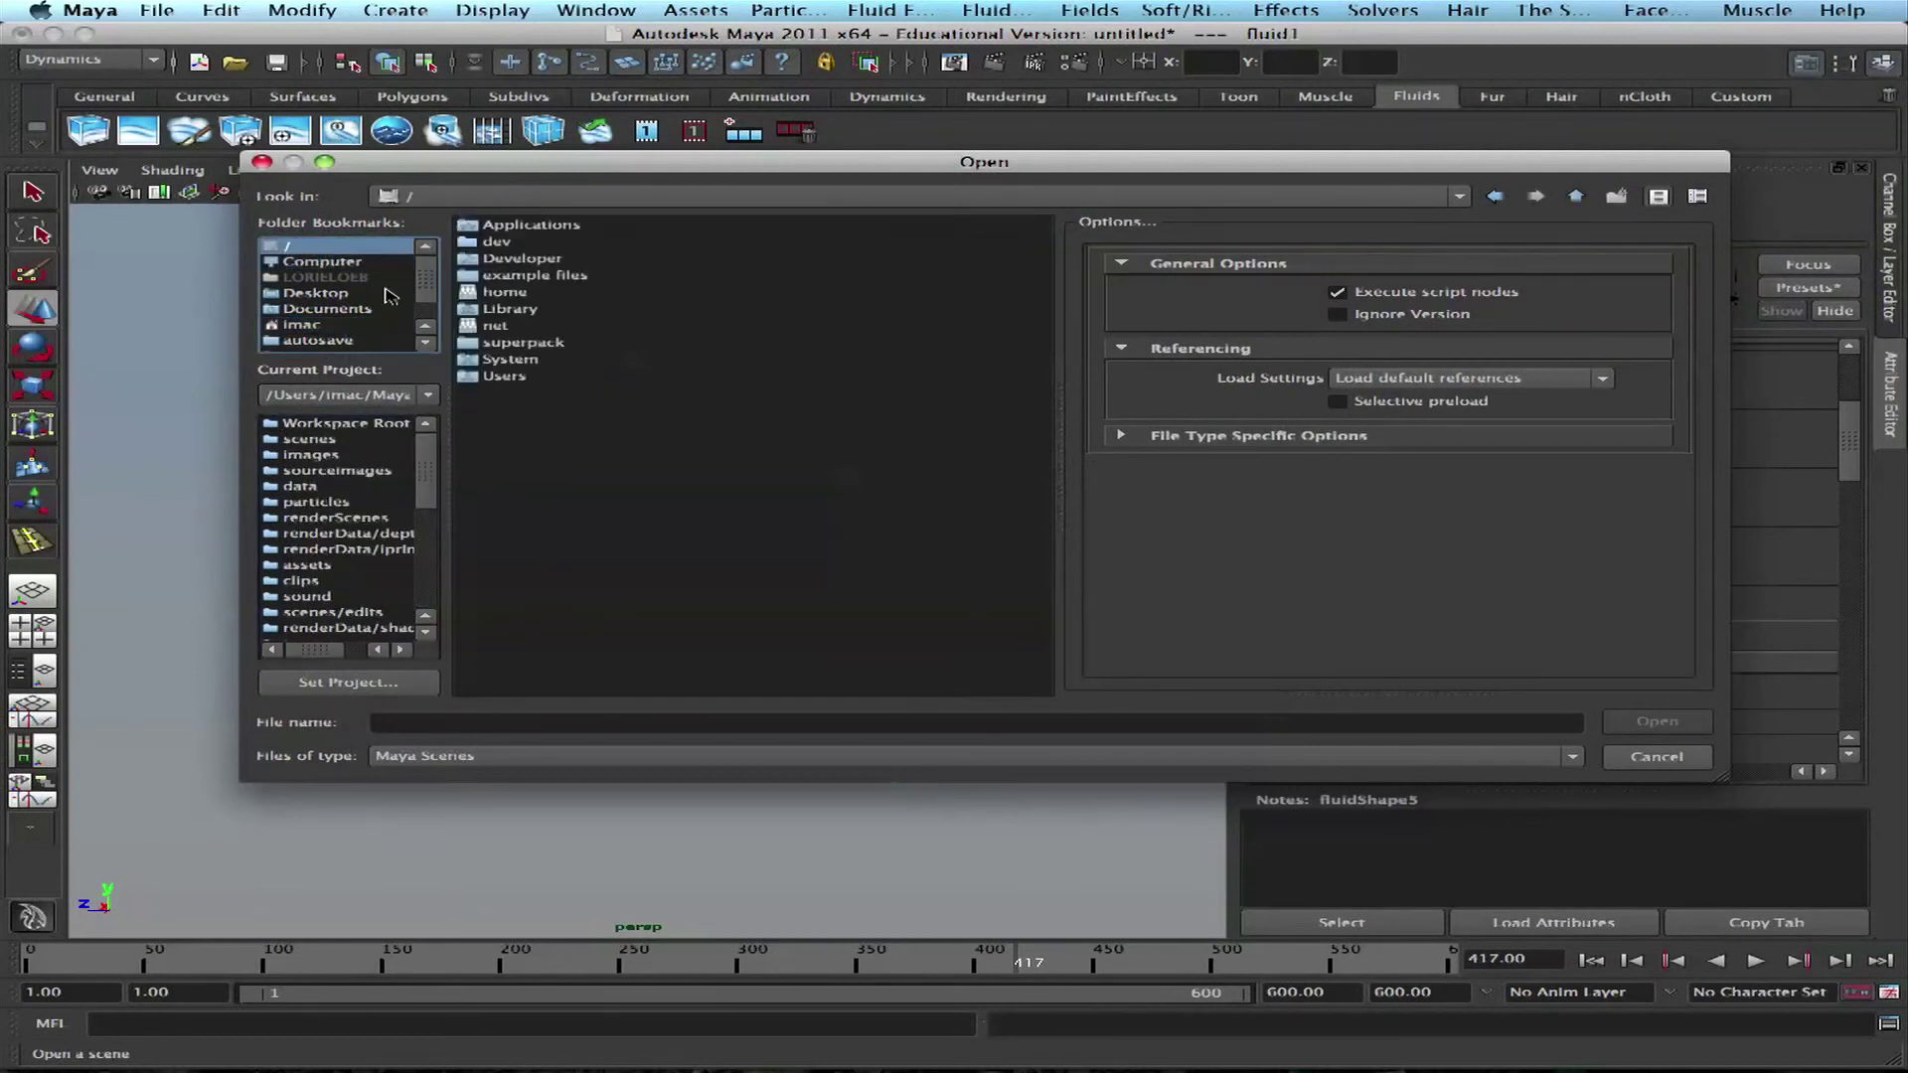
{"action": "left_click", "coordinate": [324, 262]}
{"action": "left_click", "coordinate": [349, 247]}
{"action": "left_click", "coordinate": [348, 326]}
{"action": "left_click_drag", "start_coordinate": [421, 288], "coordinate": [425, 338]}
{"action": "left_click", "coordinate": [387, 338]}
{"action": "left_click", "coordinate": [370, 280]}
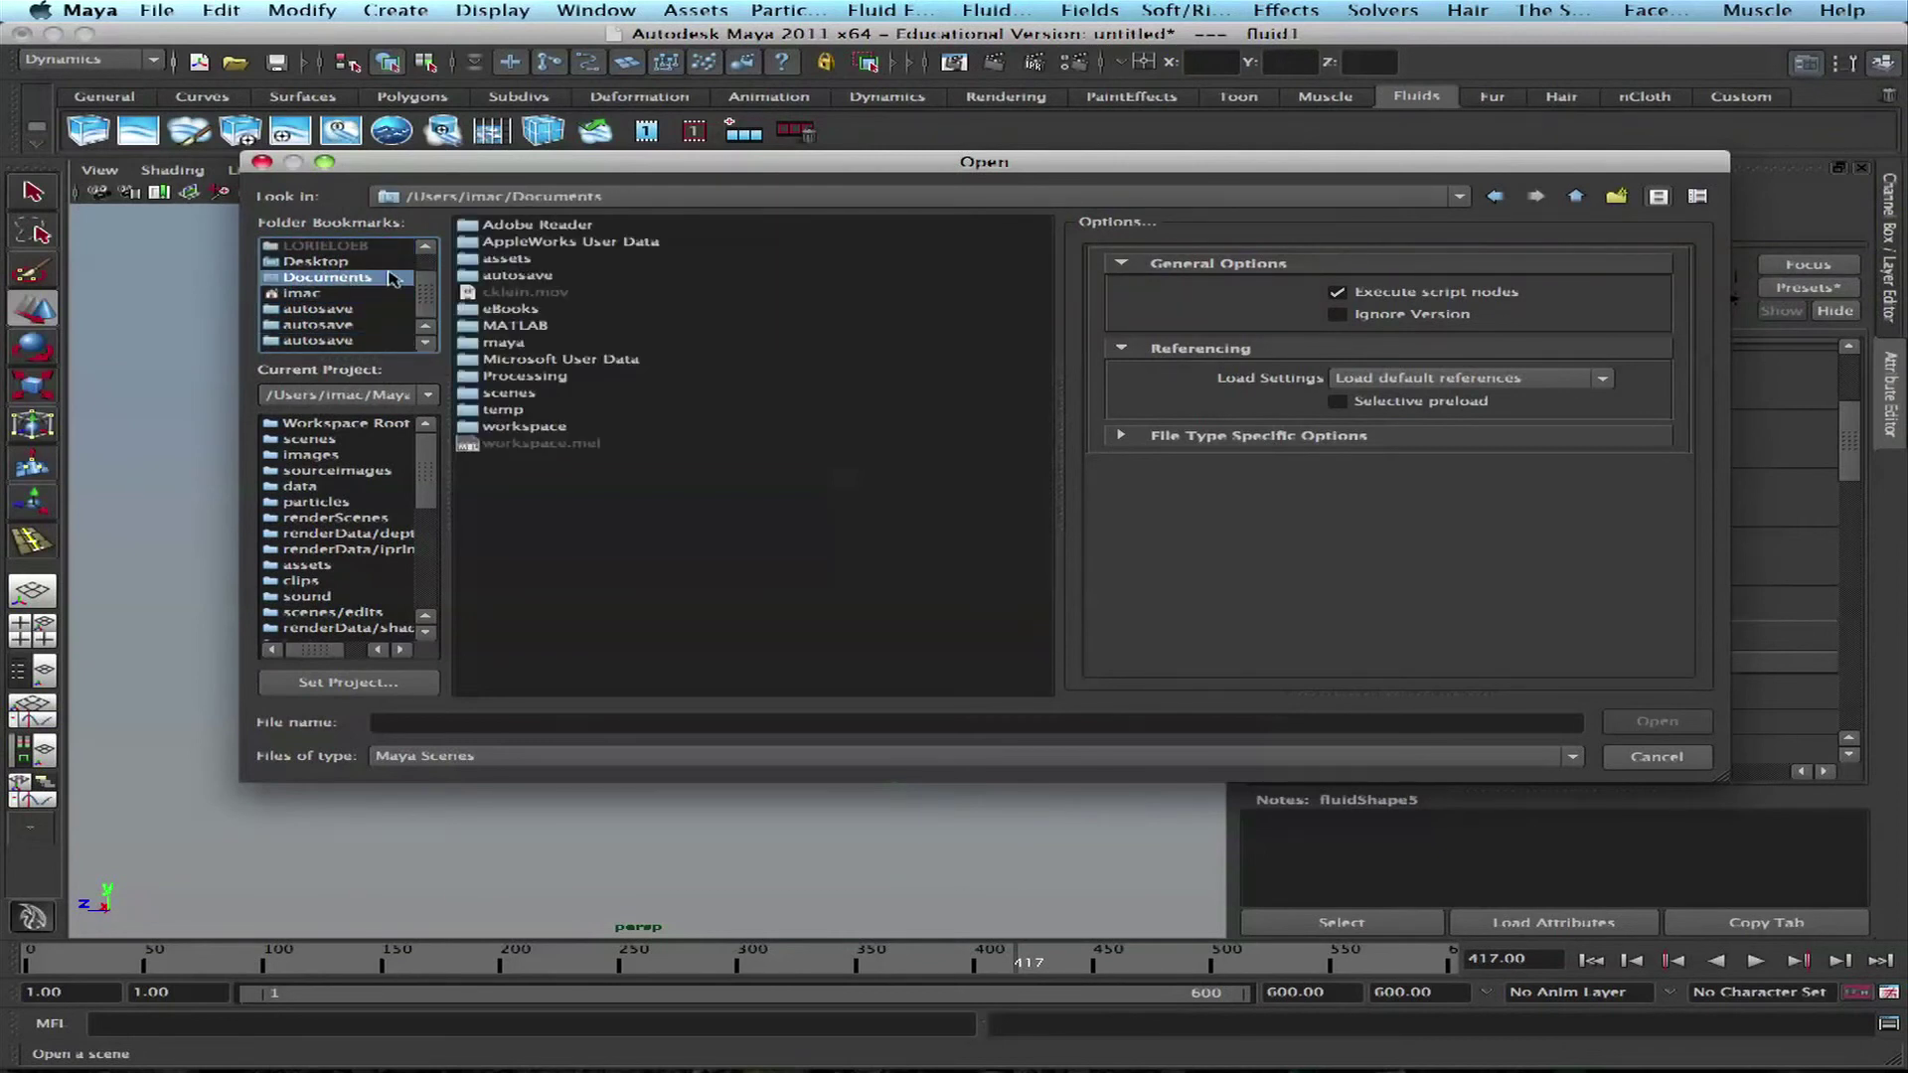
{"action": "left_click", "coordinate": [409, 290]}
{"action": "left_click_drag", "start_coordinate": [429, 303], "coordinate": [429, 264]}
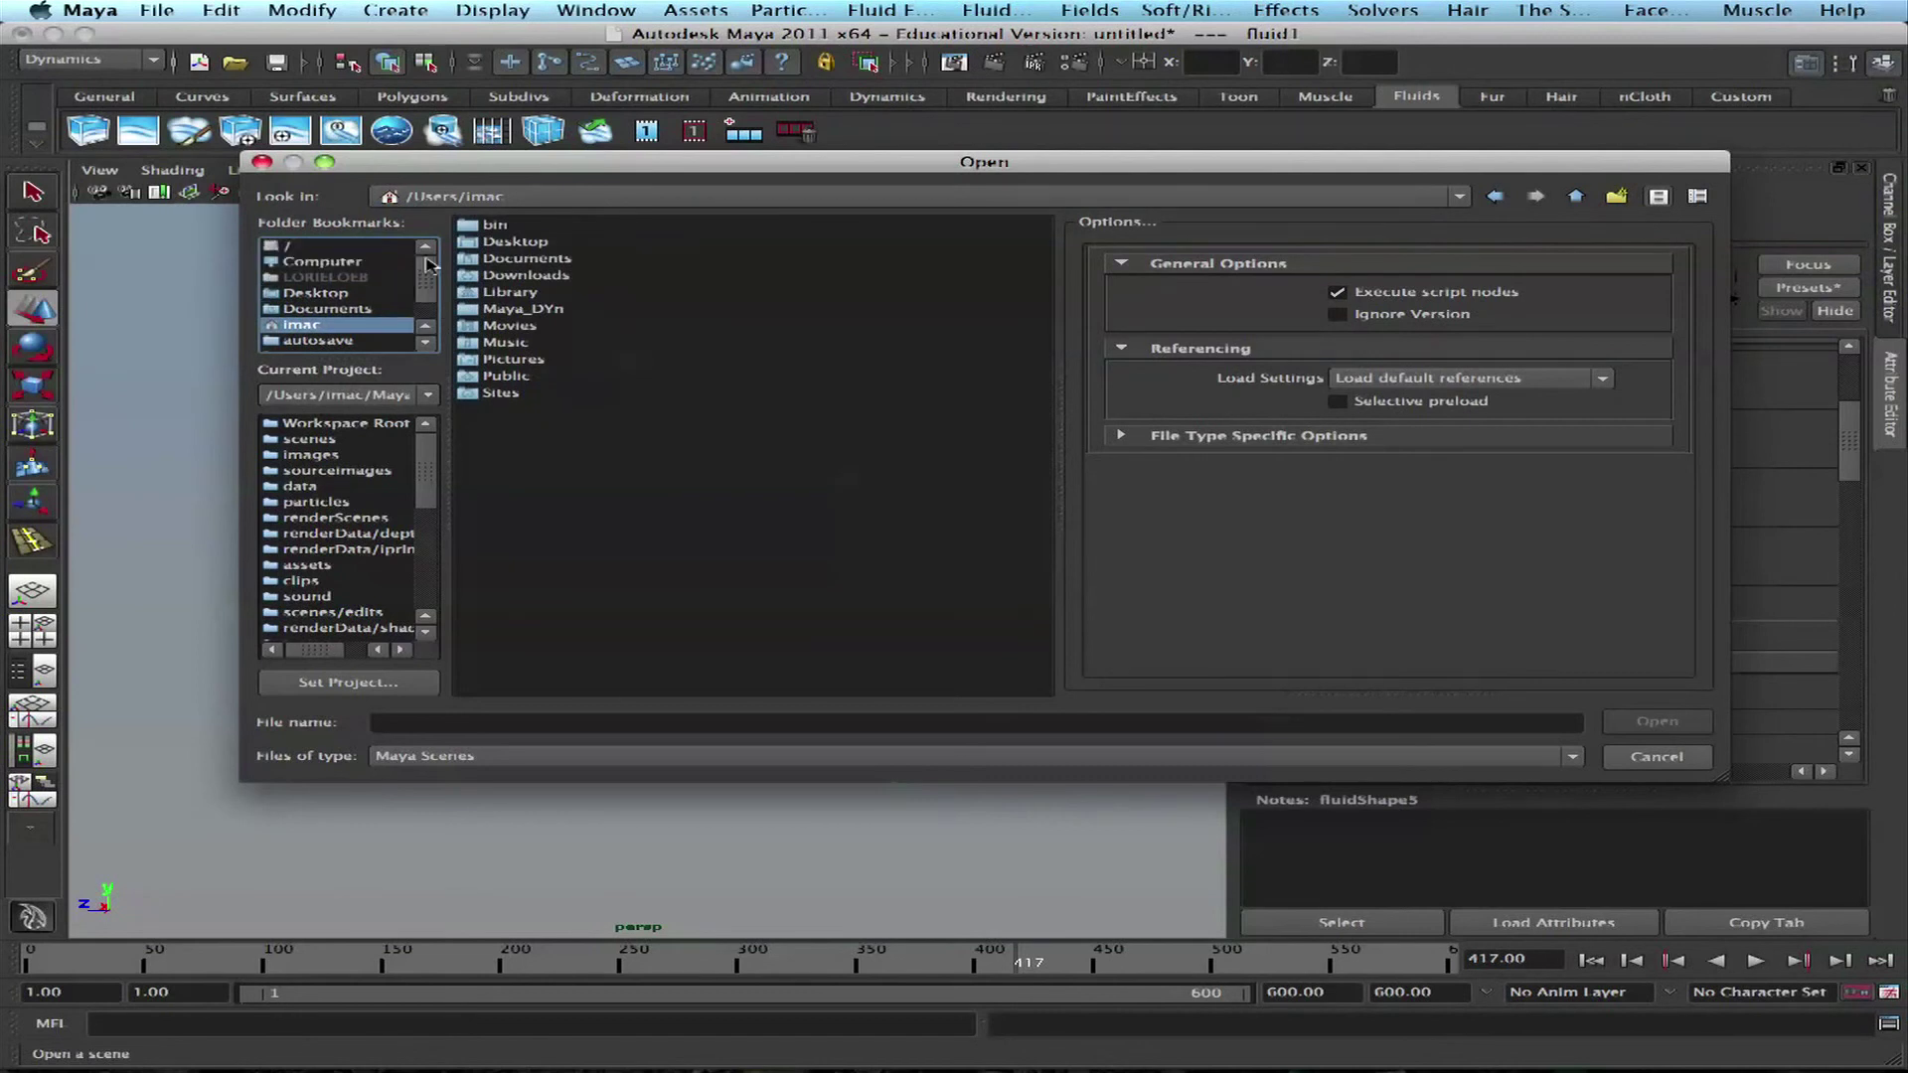
Step: Browse from the root folder through Volumes to MayaDynamics, check its Dynamics folder, and open the Fluids folder
{"action": "left_click", "coordinate": [332, 248]}
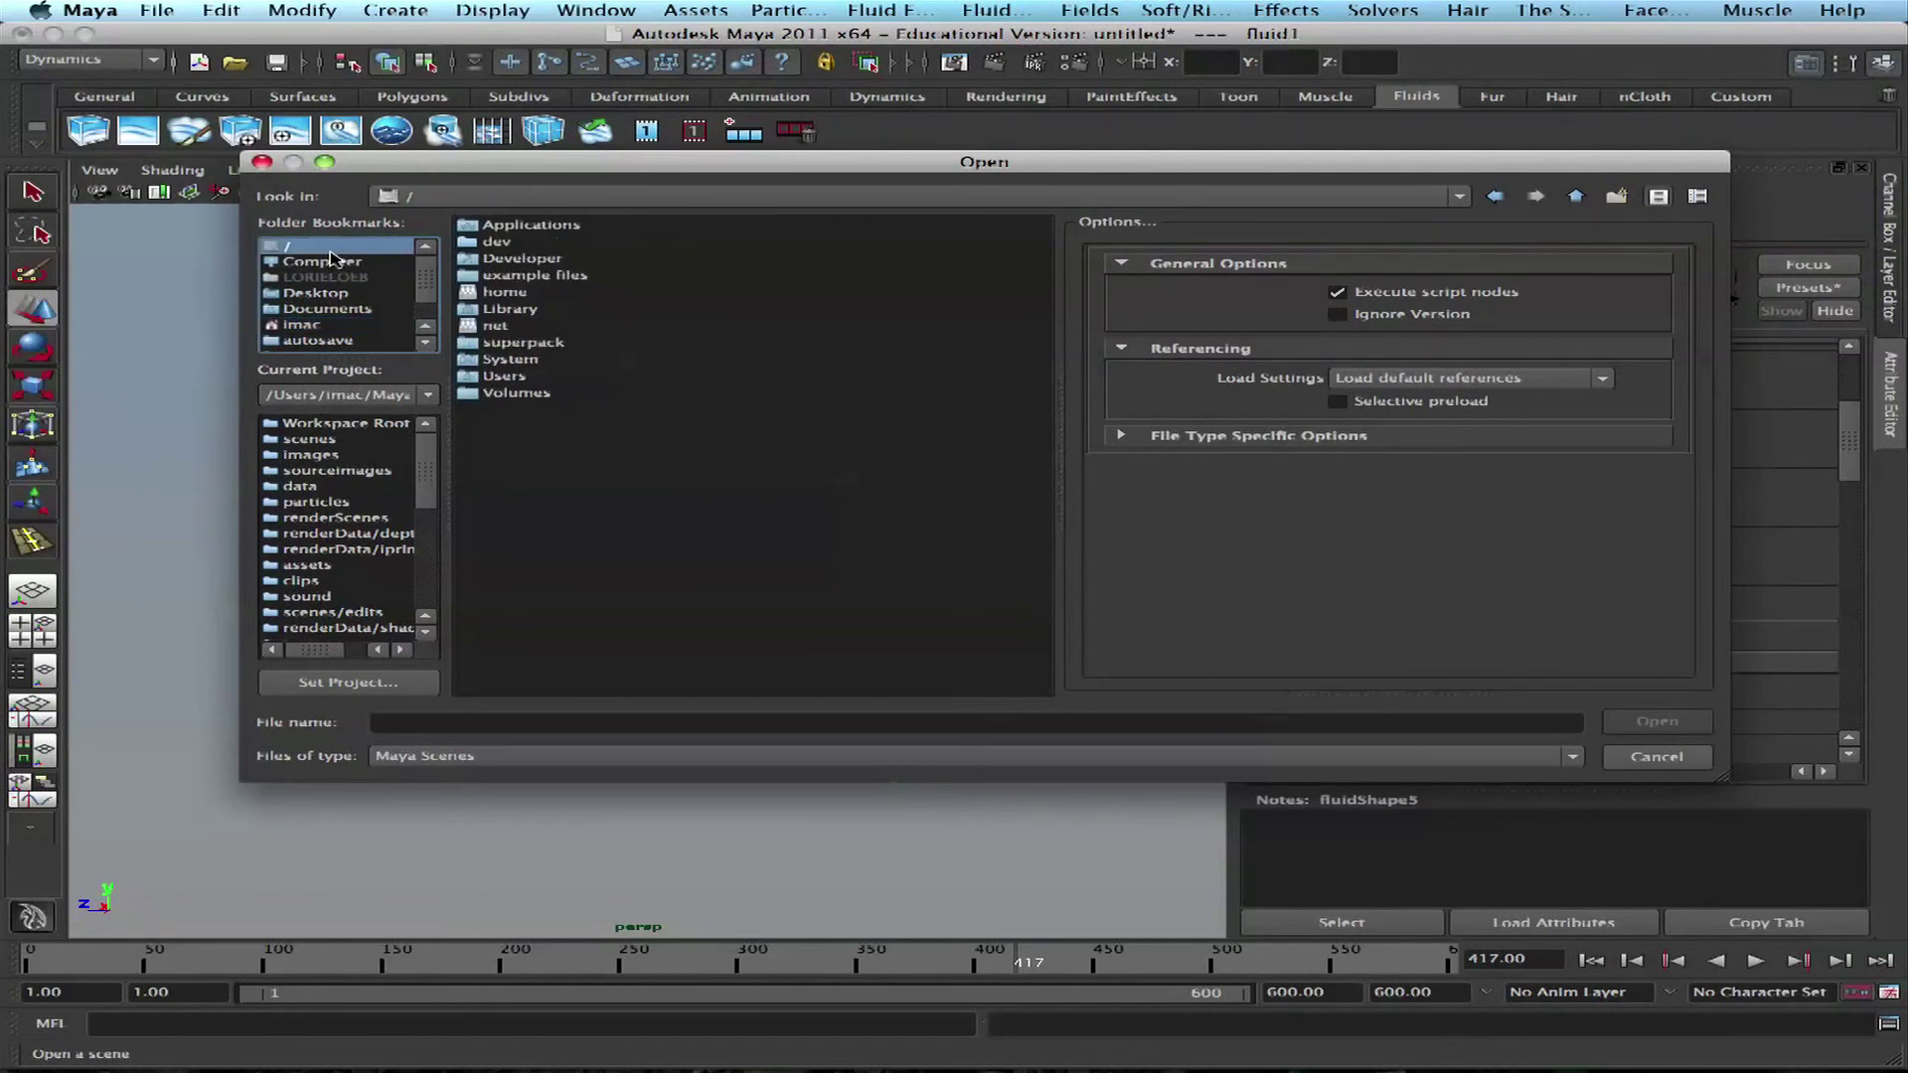
{"action": "double_click", "coordinate": [502, 393]}
{"action": "double_click", "coordinate": [512, 242]}
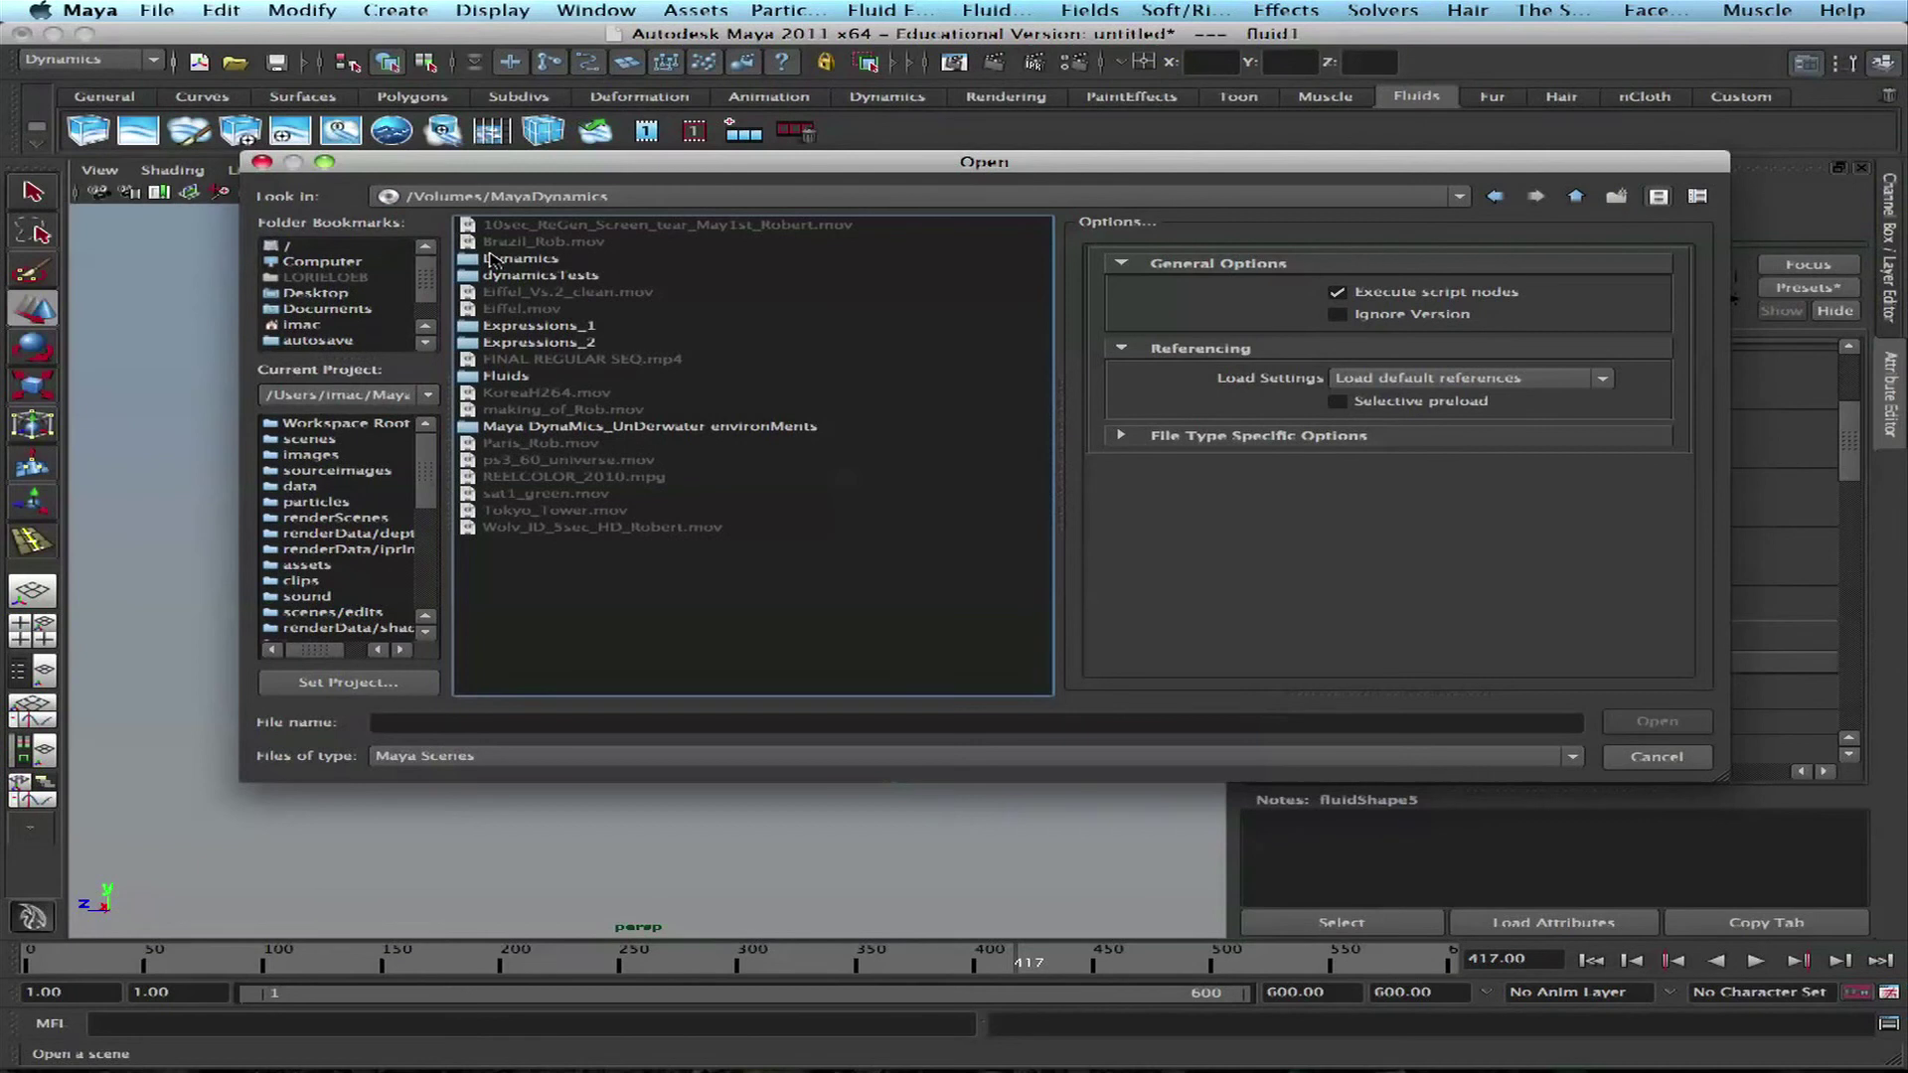
{"action": "double_click", "coordinate": [500, 260]}
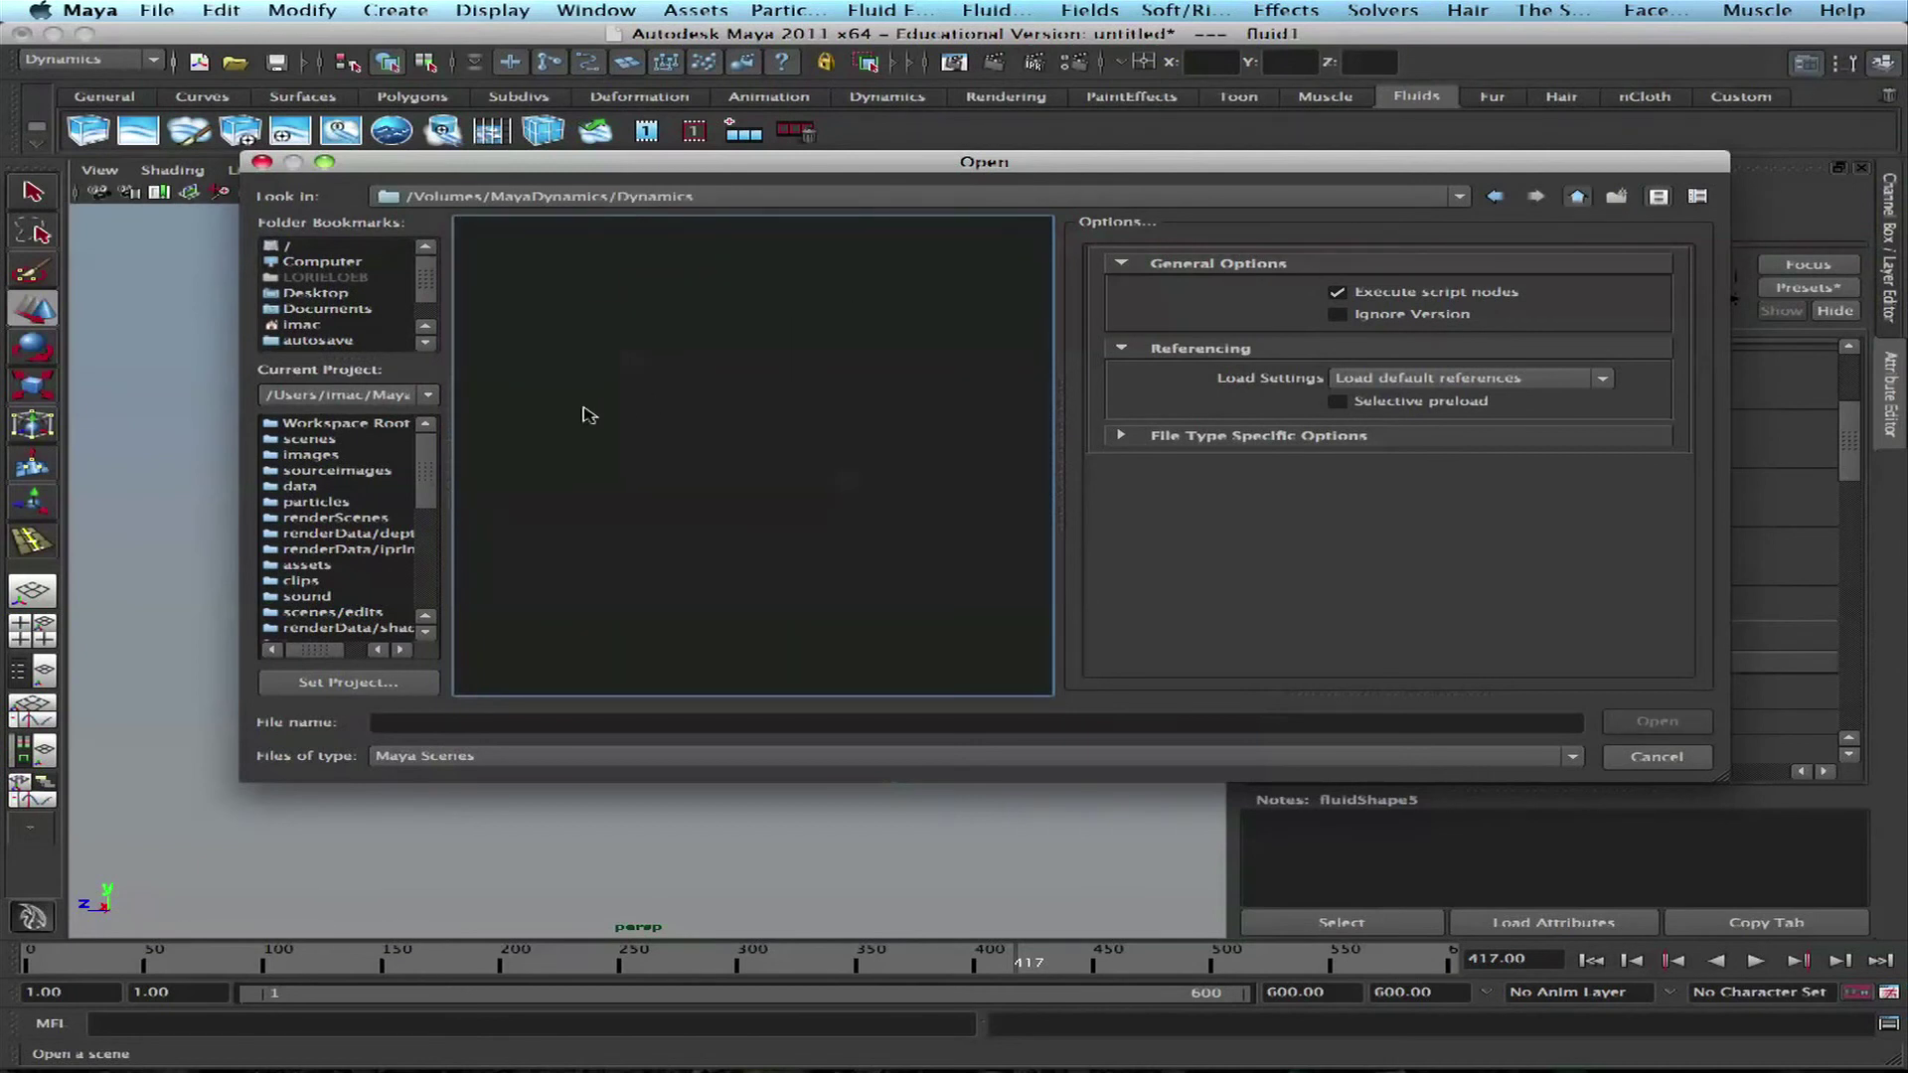
{"action": "key", "text": "BackSpace"}
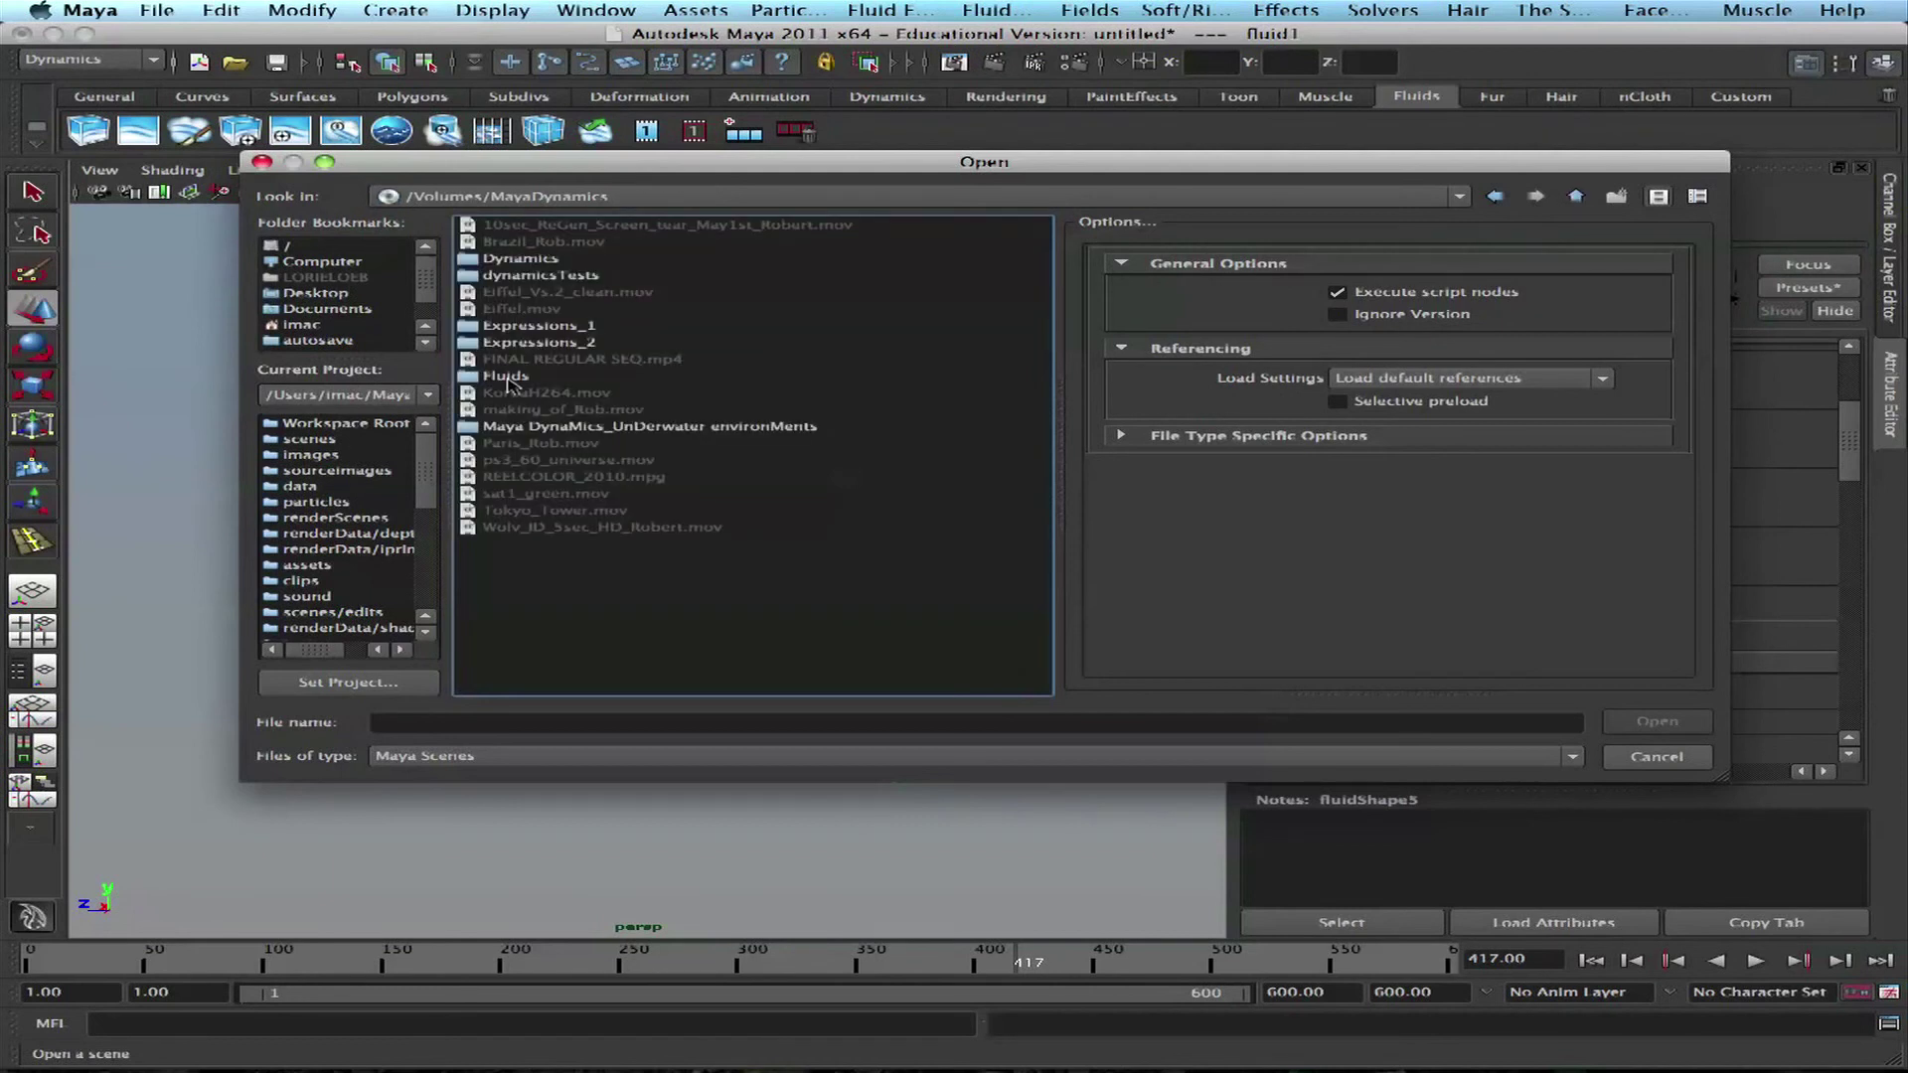
{"action": "double_click", "coordinate": [507, 377]}
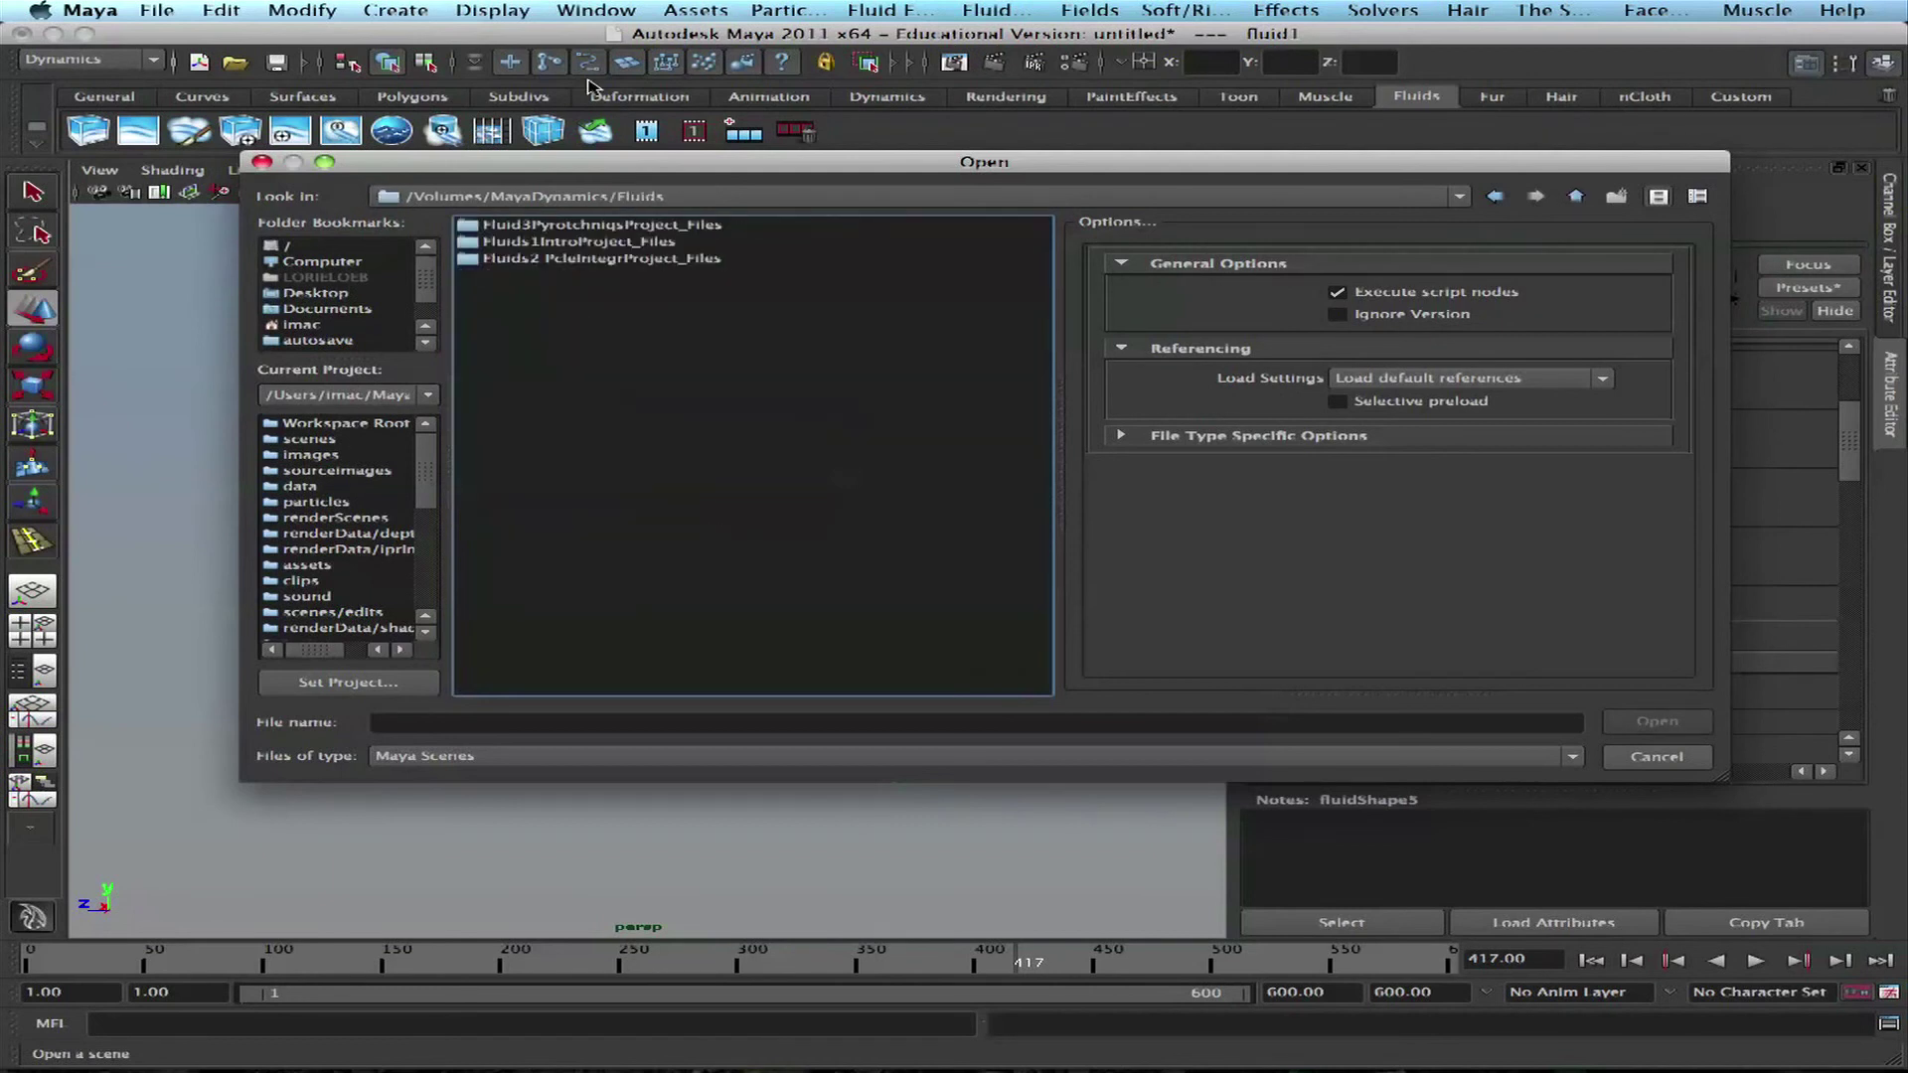
Step: Check the scenes in the Fluid3PyrotechniqsProject_Files folder and return to the Fluids folder
{"action": "double_click", "coordinate": [542, 226]}
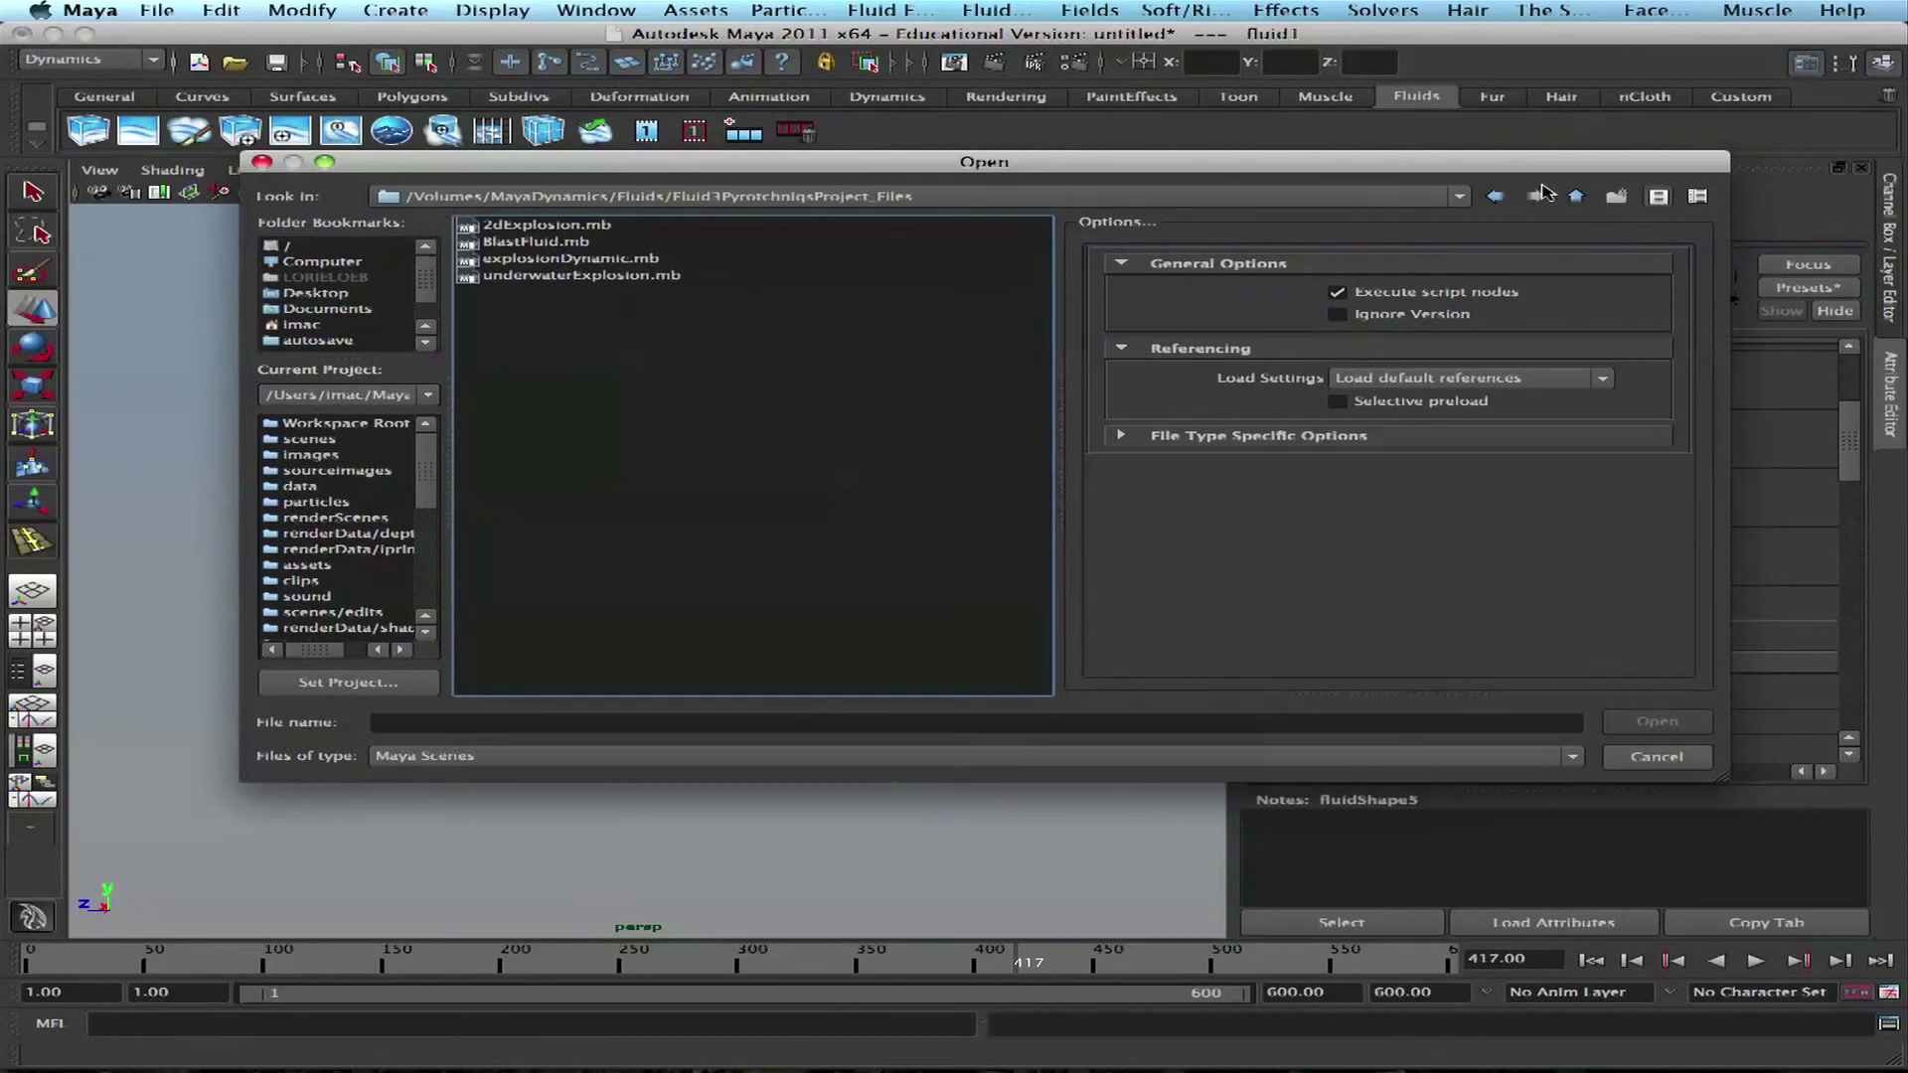
{"action": "left_click", "coordinate": [1576, 196]}
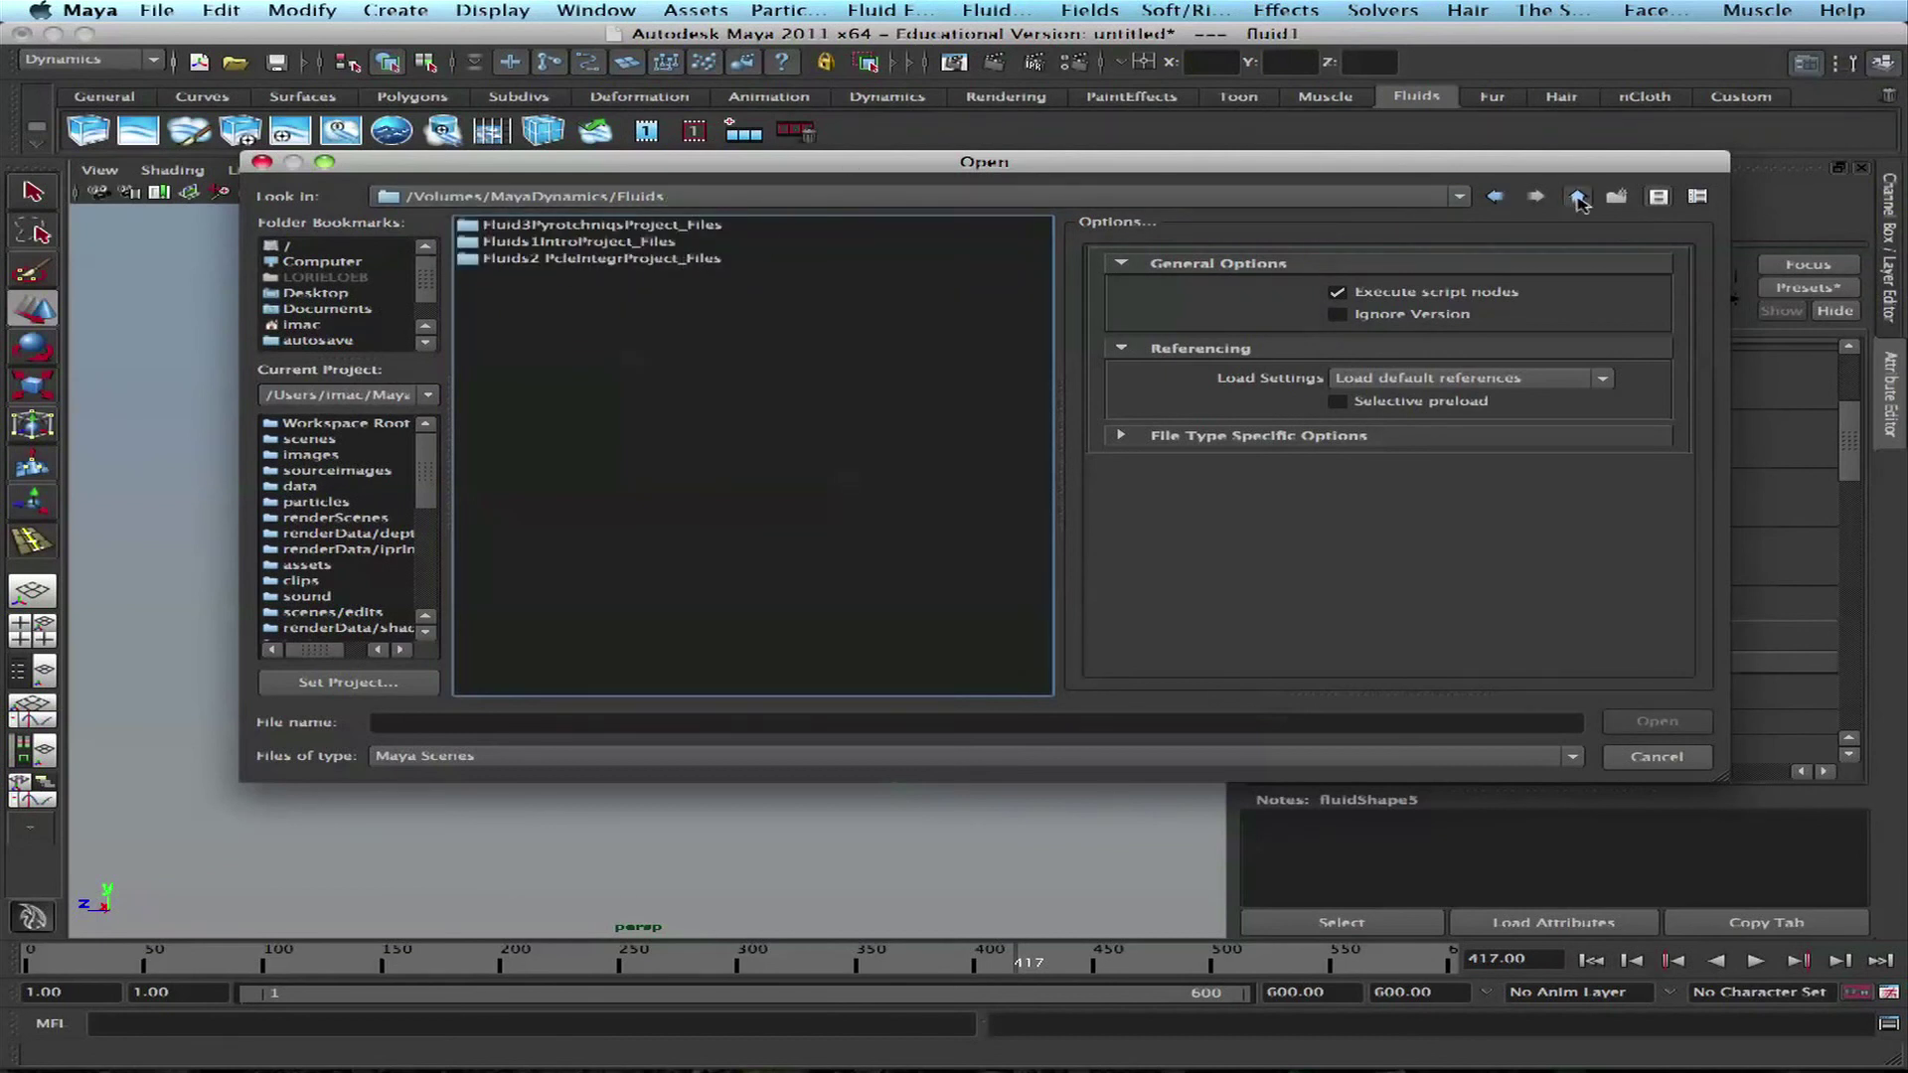
{"action": "left_click", "coordinate": [1578, 198]}
{"action": "double_click", "coordinate": [506, 376]}
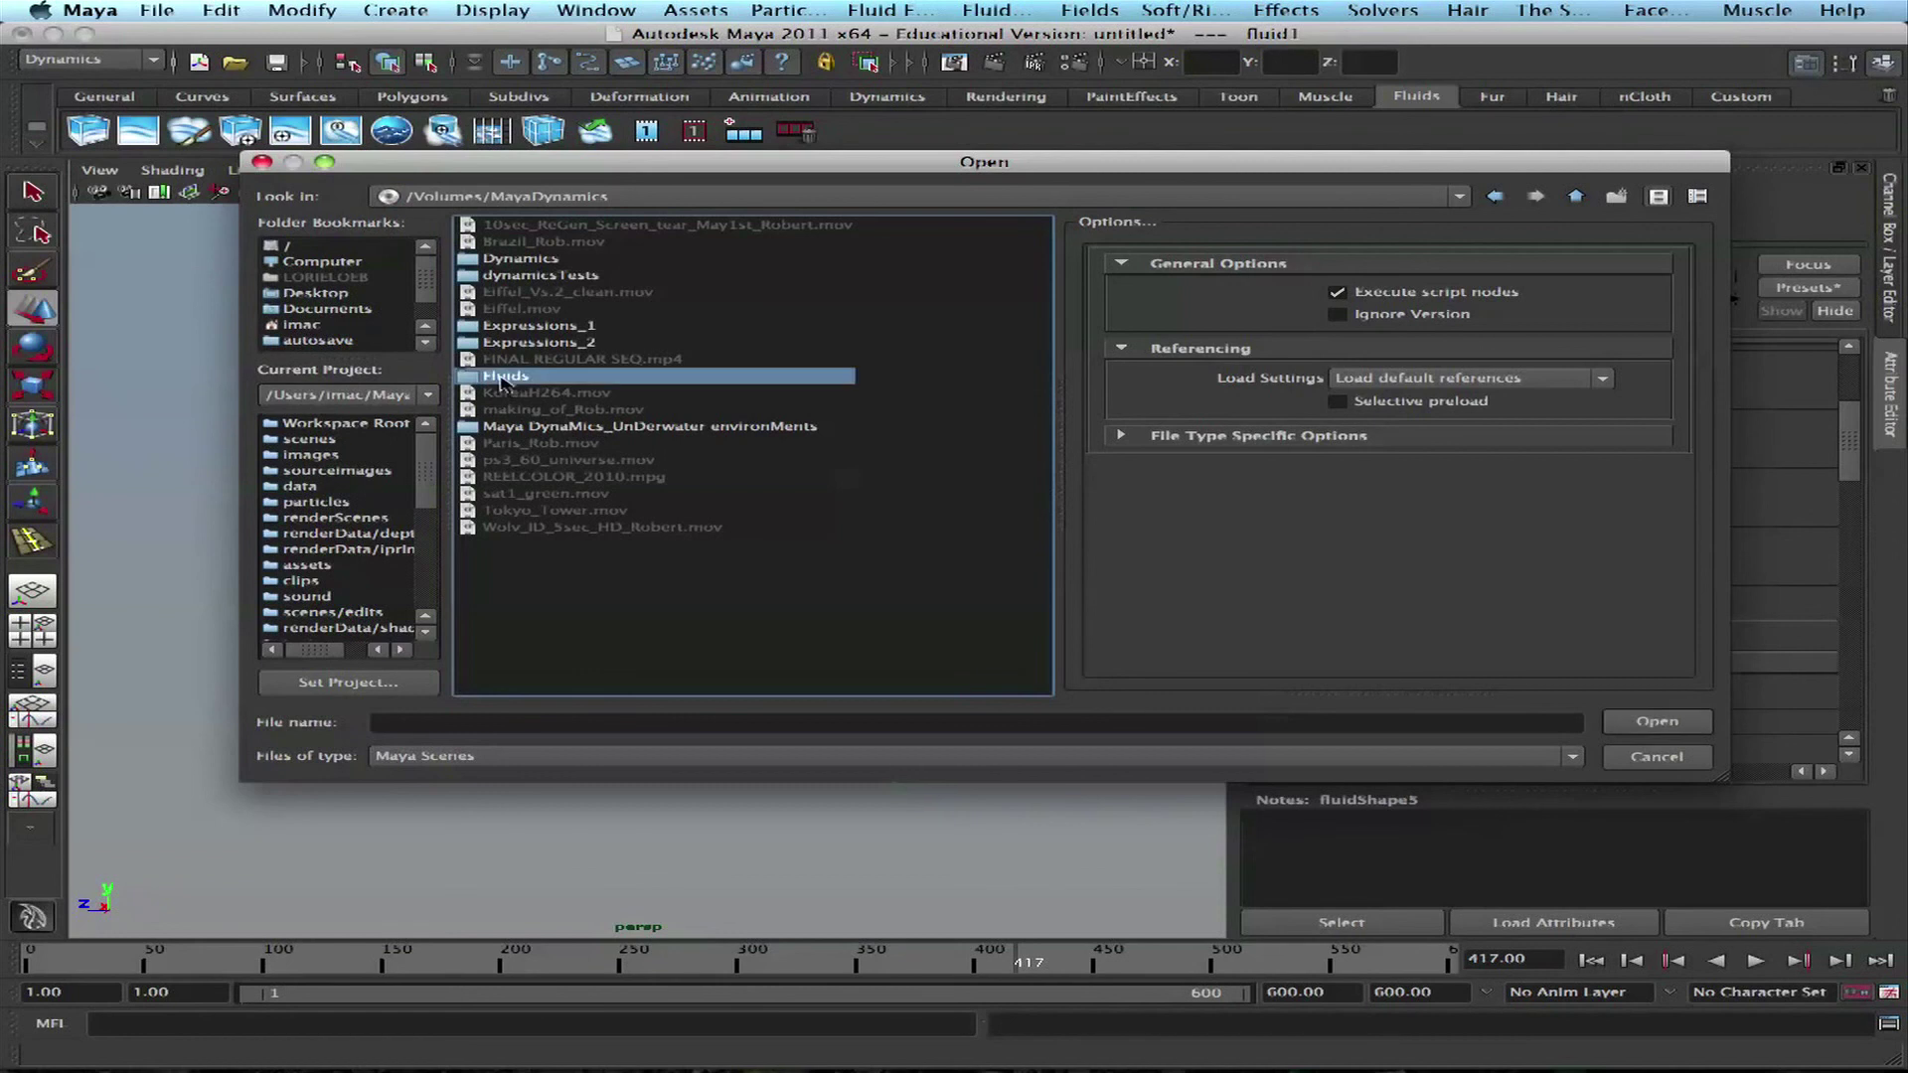
Step: Select the fuel.mb scene in the scenes folder of Fluids1IntroProject_Files
{"action": "double_click", "coordinate": [502, 244]}
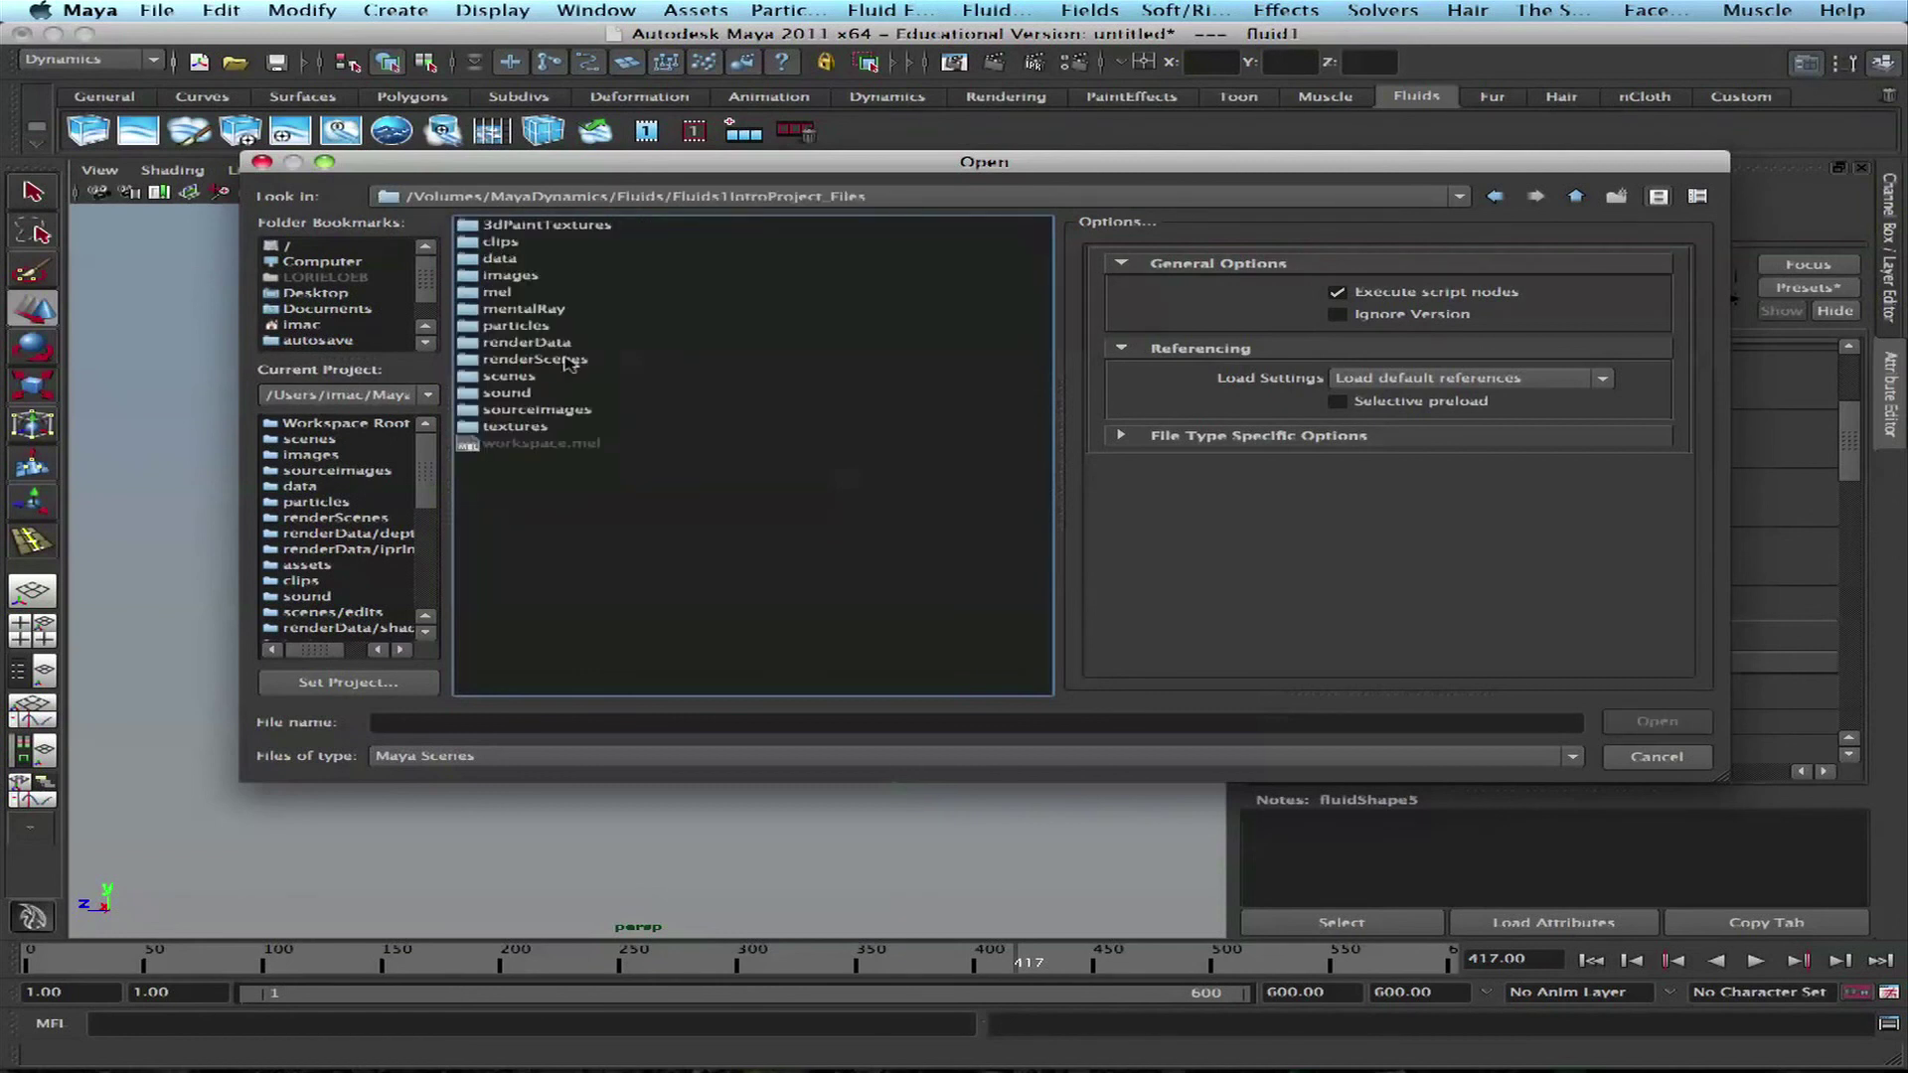
{"action": "double_click", "coordinate": [502, 386]}
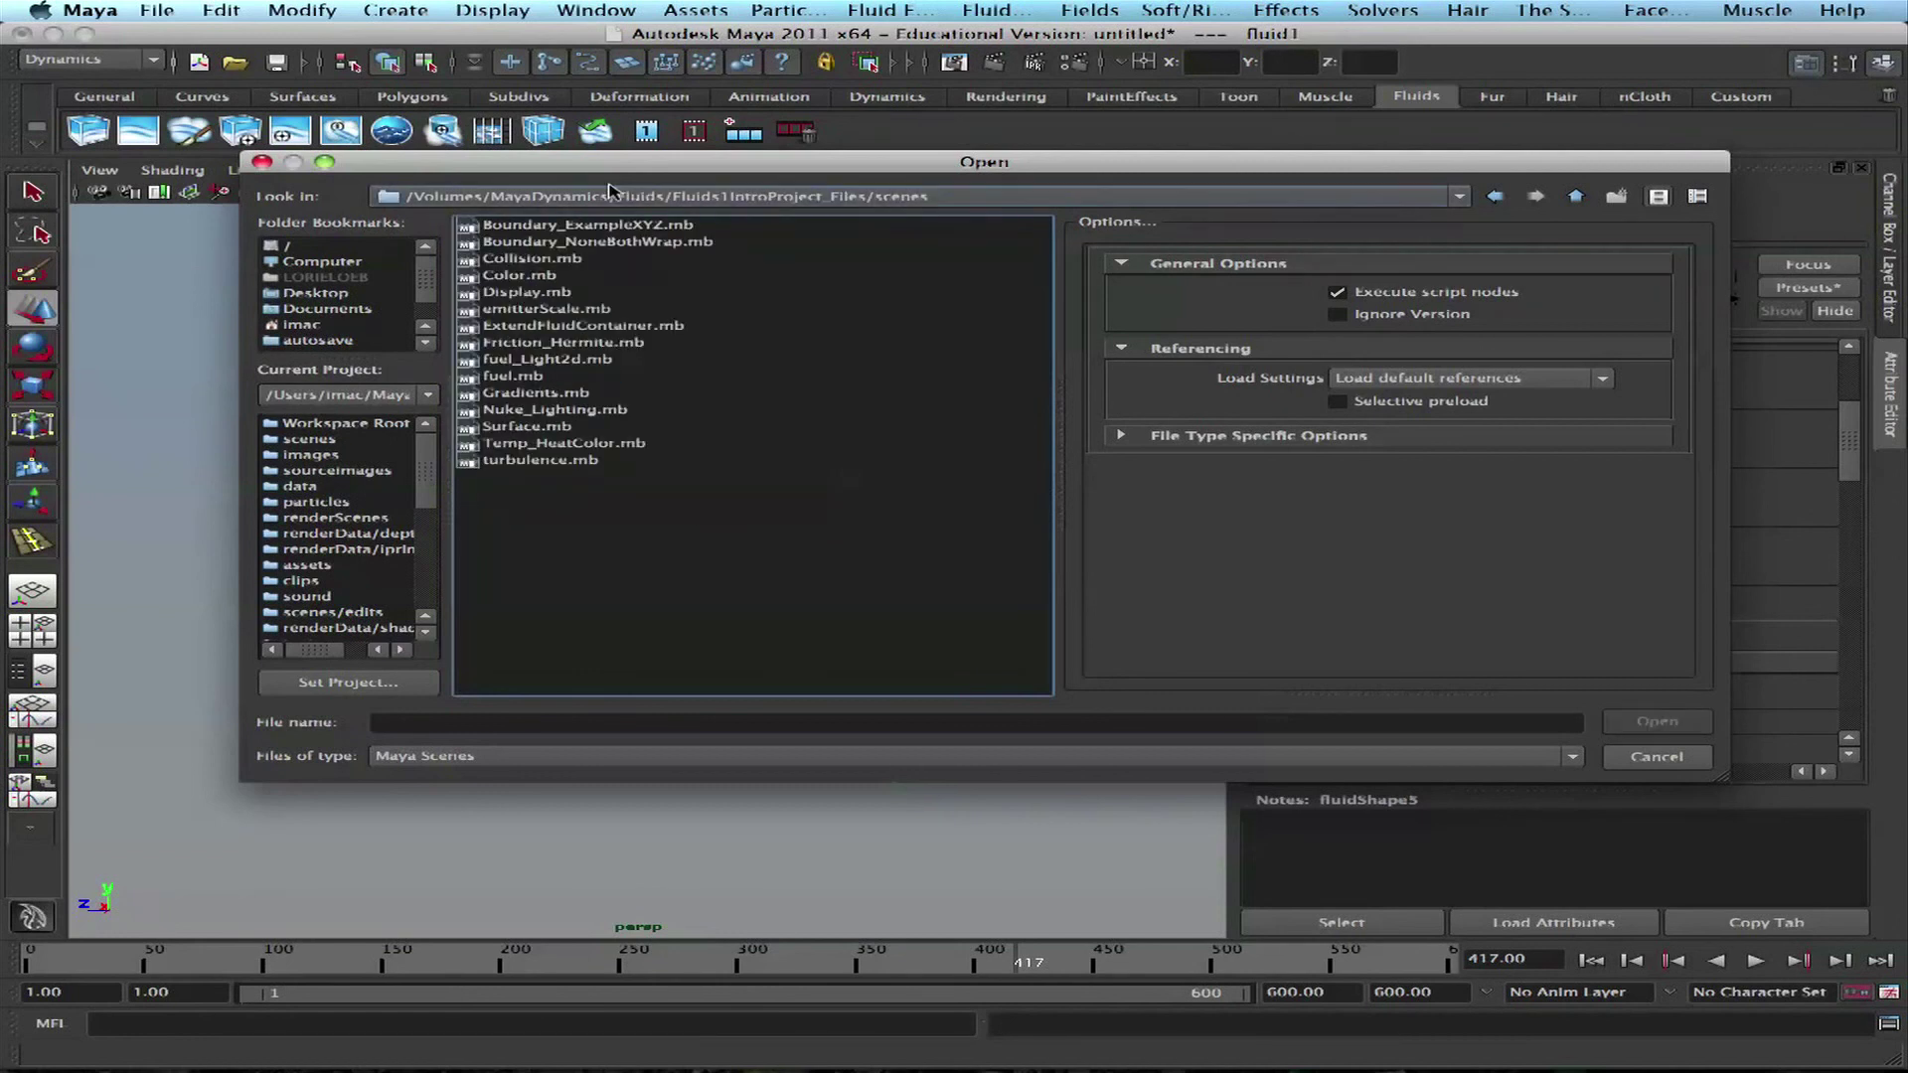
{"action": "left_click", "coordinate": [536, 378]}
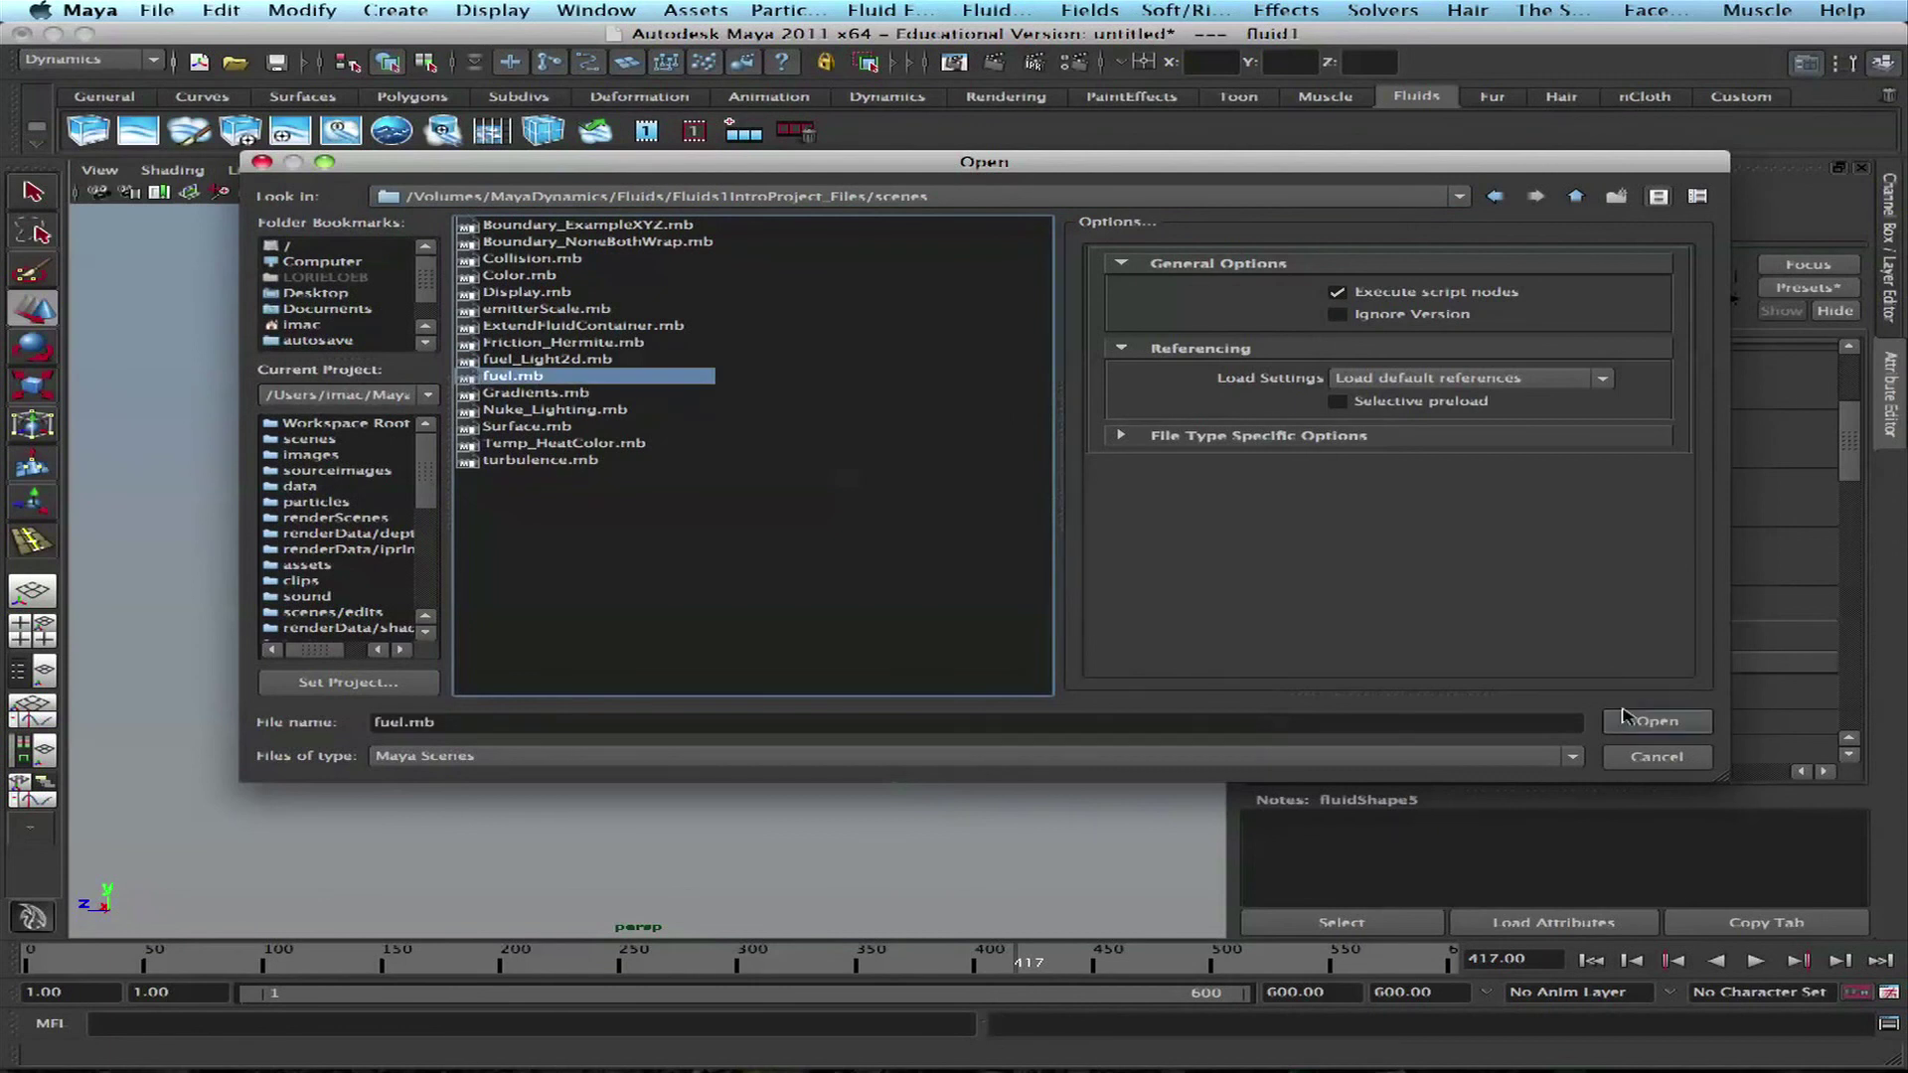